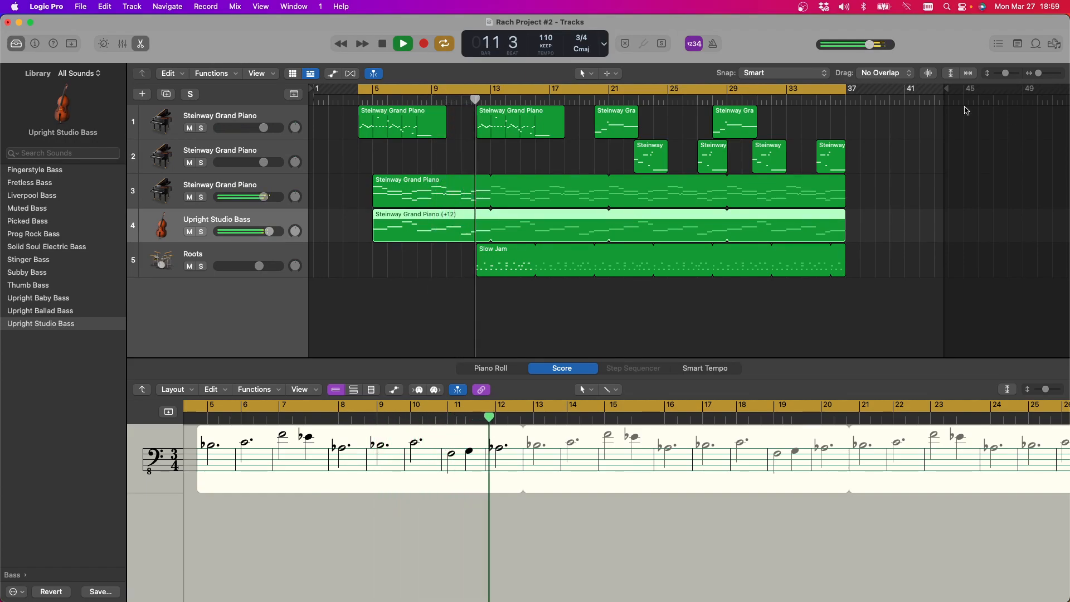
Bring the OBS Studio window forward and stop the playback of Rach Project #2
{"action": "mouse_move", "coordinate": [524, 600]}
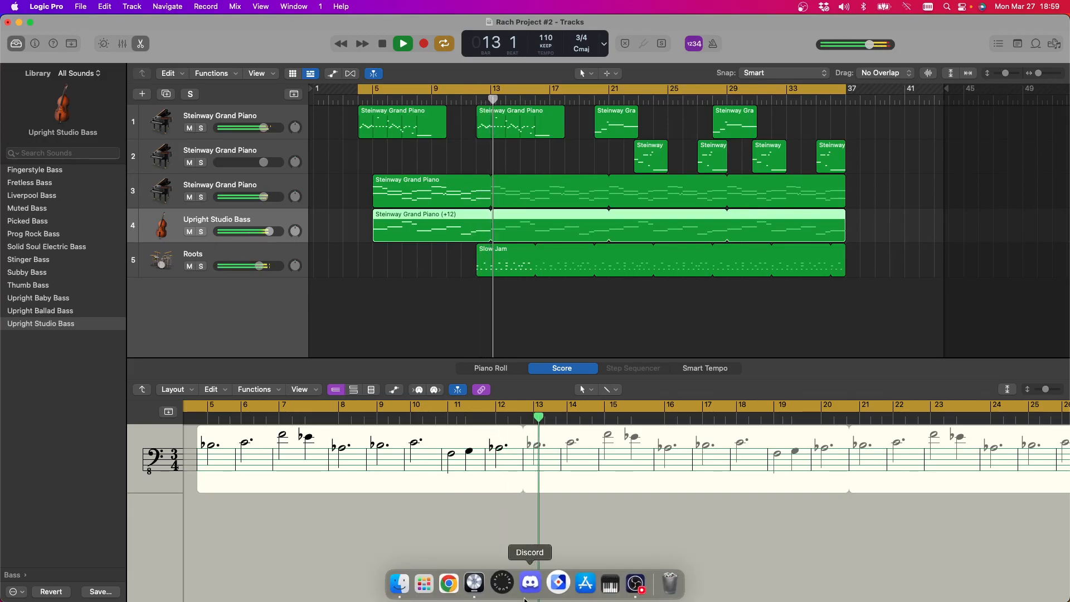
{"action": "left_click", "coordinate": [627, 581]}
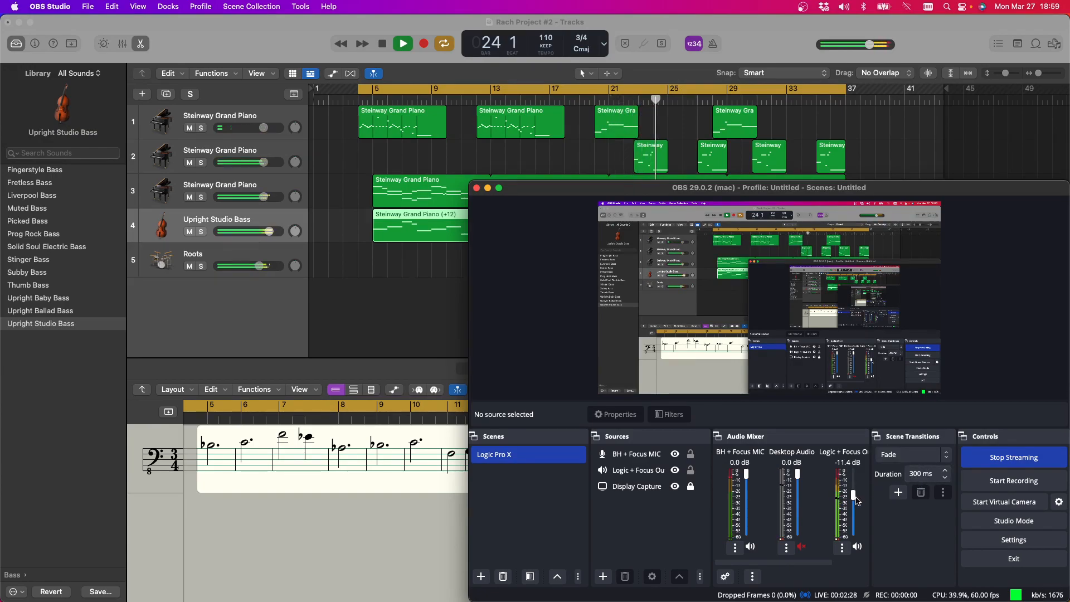
{"action": "left_click", "coordinate": [386, 48]}
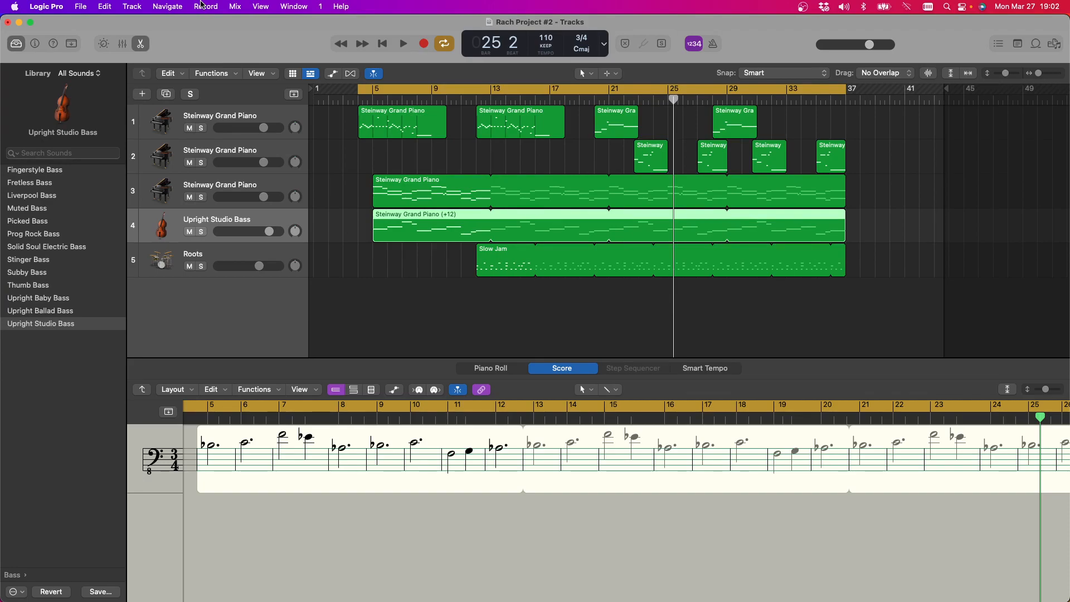
Close the Rach Project #2 project without saving its changes
{"action": "left_click", "coordinate": [8, 23]}
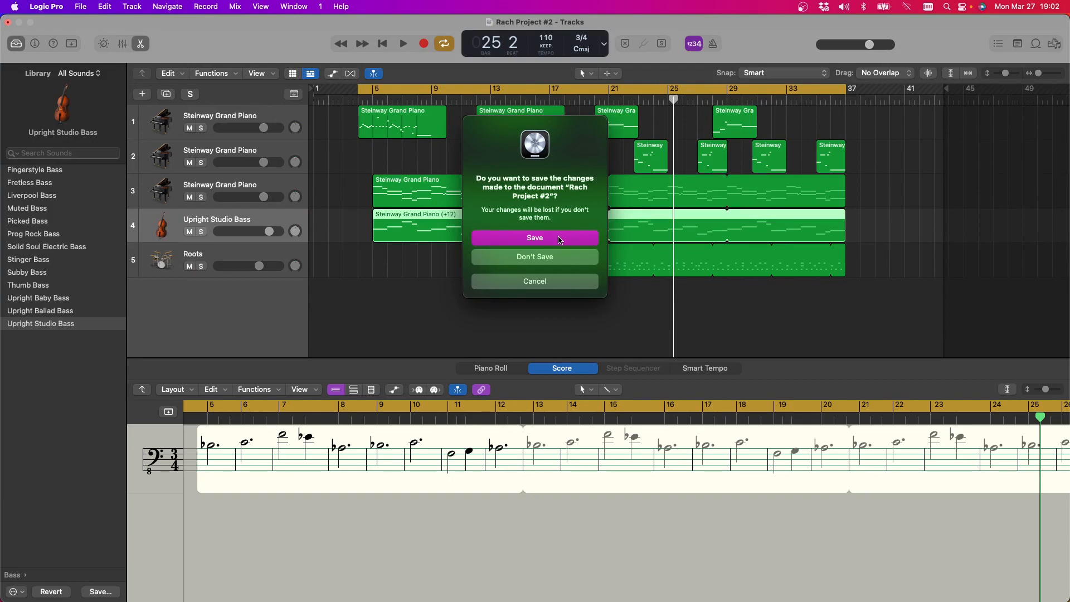
{"action": "key", "text": "super+d"}
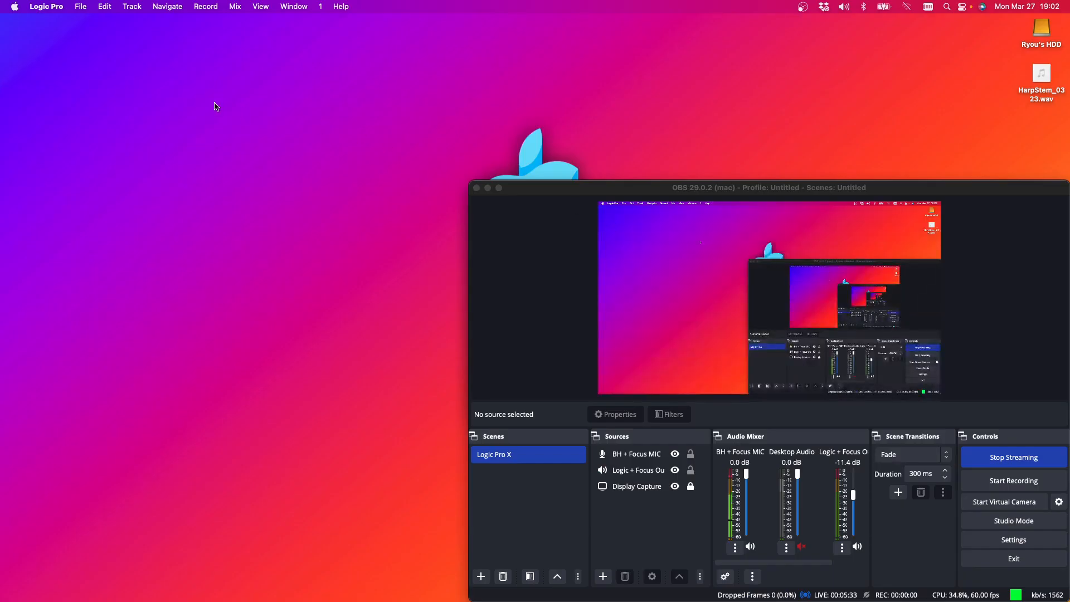
Open the Andalusian Sneakery project from the Garageband Projects folder
{"action": "left_click", "coordinate": [81, 9]}
{"action": "mouse_move", "coordinate": [89, 62]}
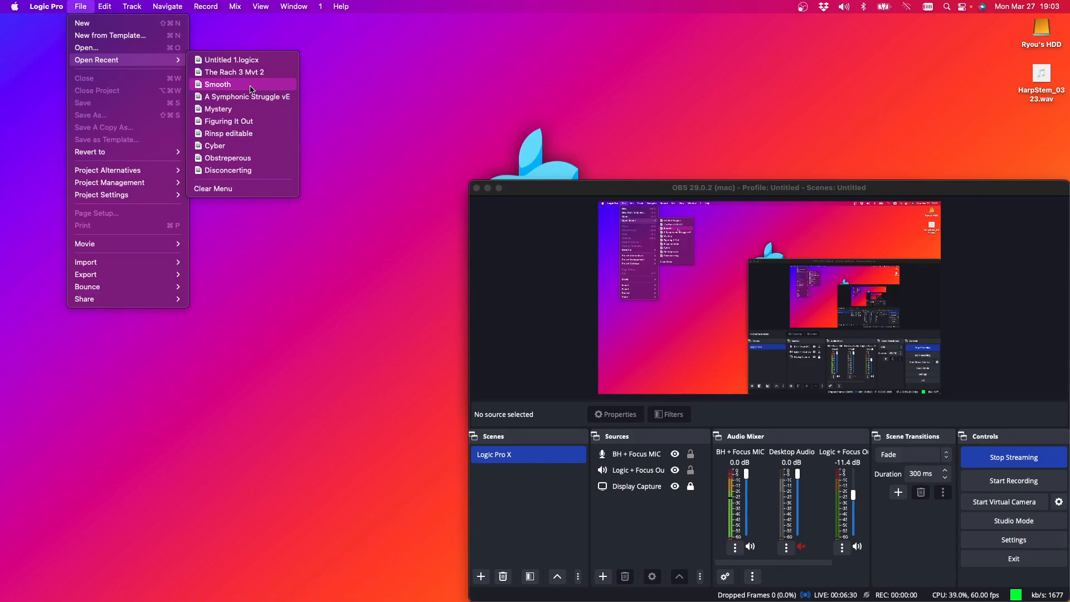
{"action": "left_click", "coordinate": [96, 45]}
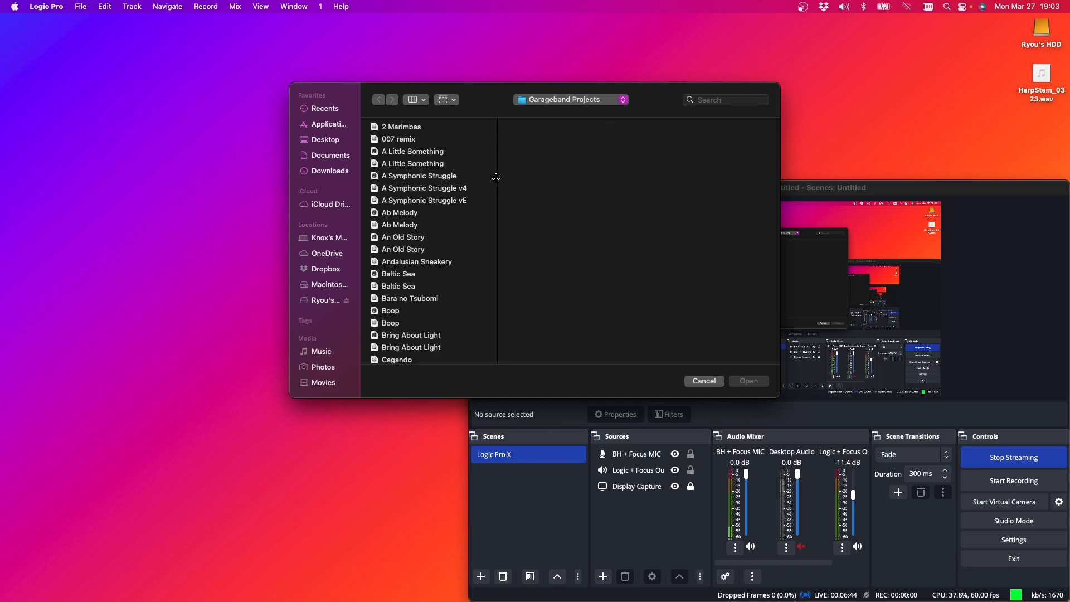
{"action": "scroll", "coordinate": [392, 210], "scroll_direction": "down", "scroll_amount": 3}
{"action": "scroll", "coordinate": [393, 210], "scroll_direction": "down", "scroll_amount": 10}
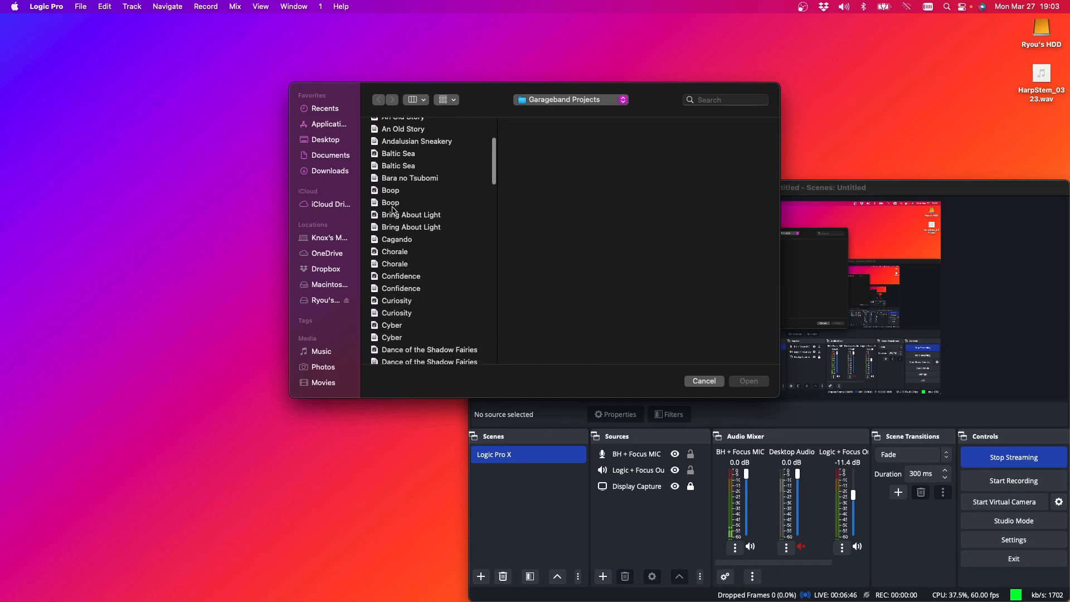
{"action": "scroll", "coordinate": [392, 211], "scroll_direction": "down", "scroll_amount": 8}
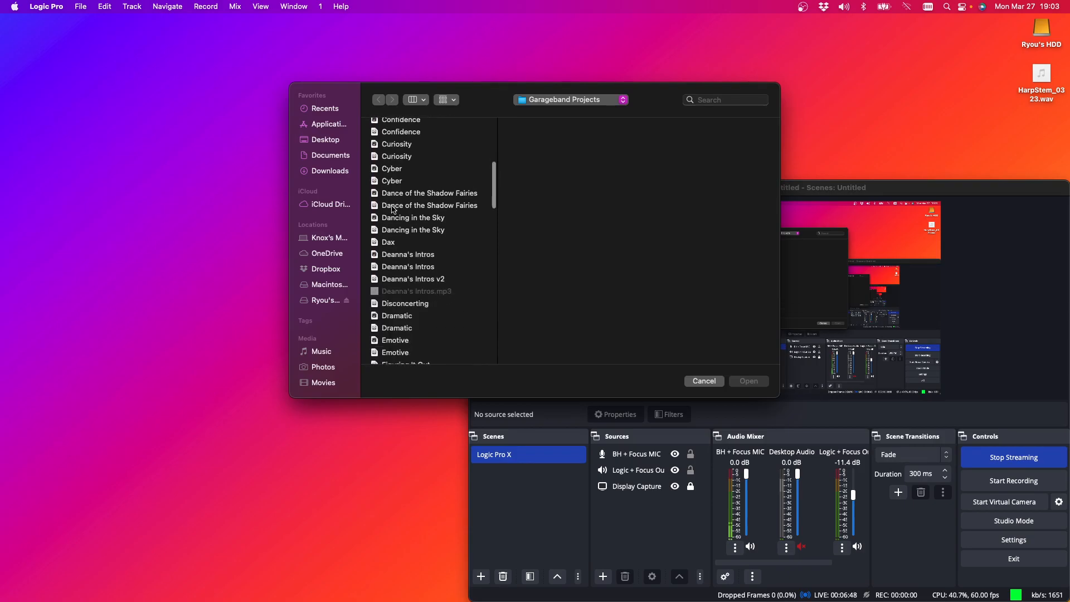
{"action": "scroll", "coordinate": [393, 210], "scroll_direction": "down", "scroll_amount": 2}
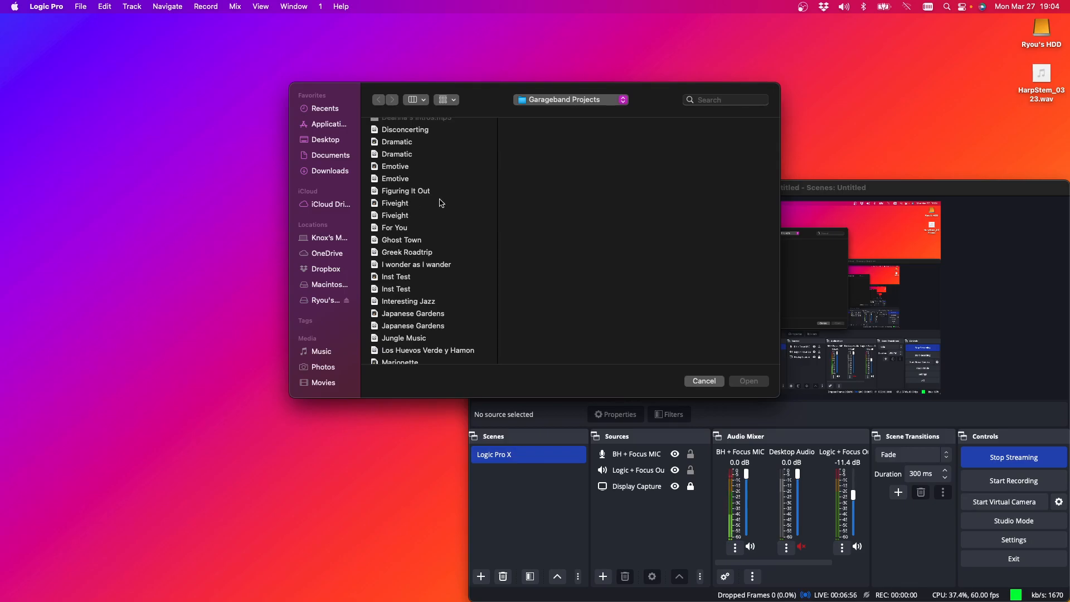
{"action": "scroll", "coordinate": [450, 232], "scroll_direction": "up", "scroll_amount": 2}
{"action": "scroll", "coordinate": [450, 231], "scroll_direction": "up", "scroll_amount": 1}
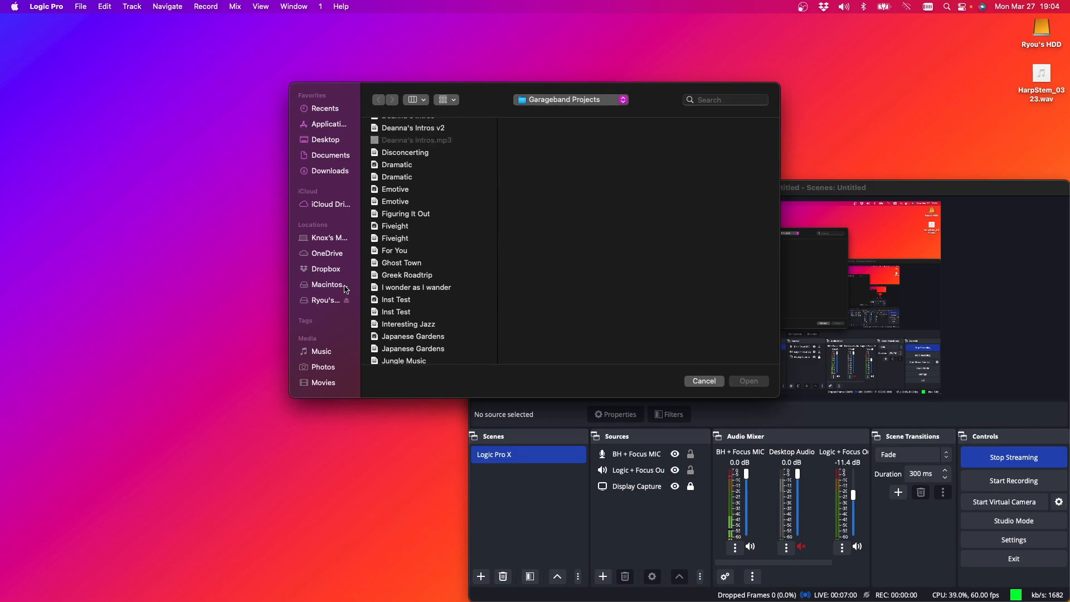
{"action": "scroll", "coordinate": [446, 289], "scroll_direction": "down", "scroll_amount": 4}
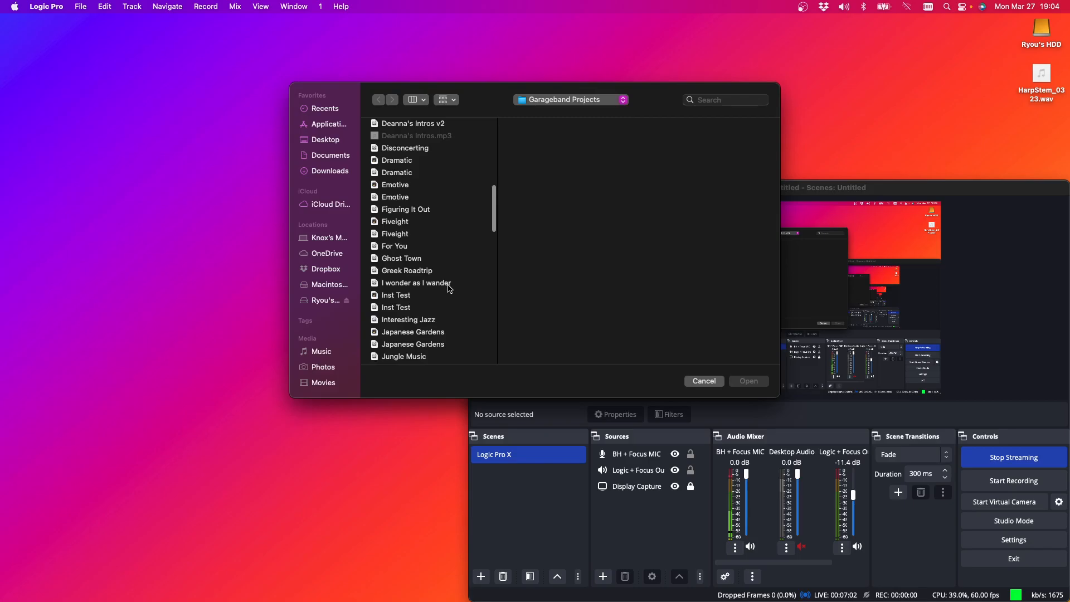
{"action": "scroll", "coordinate": [450, 289], "scroll_direction": "down", "scroll_amount": 4}
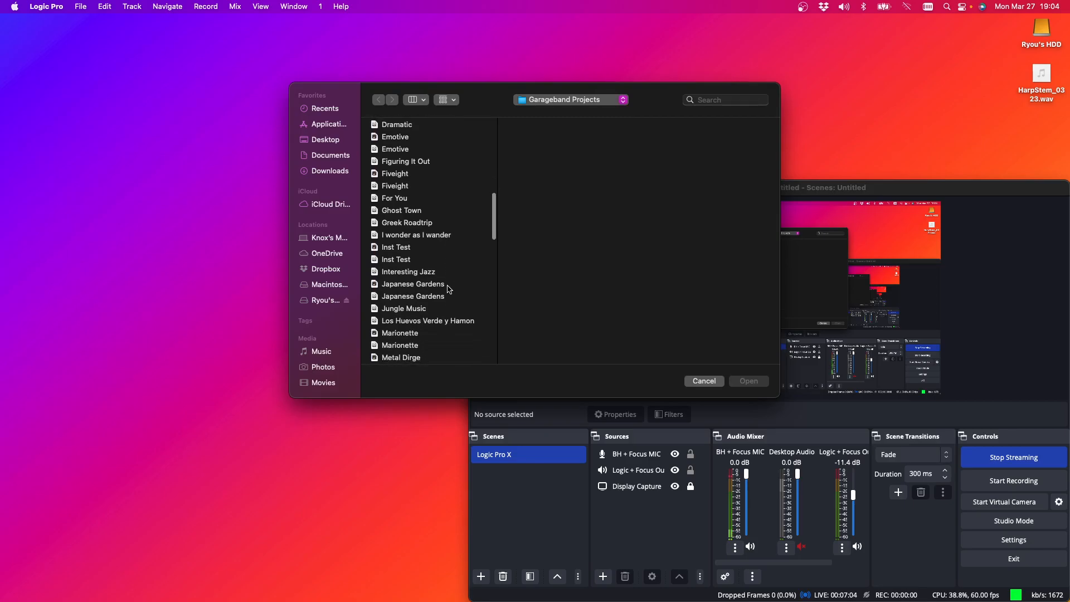
{"action": "scroll", "coordinate": [449, 288], "scroll_direction": "down", "scroll_amount": 3}
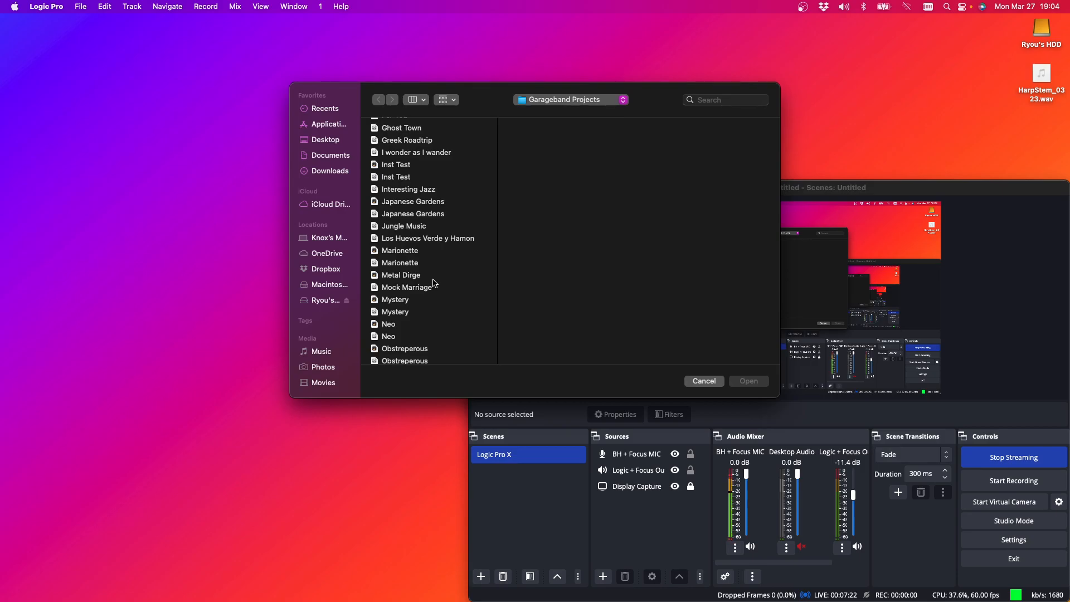
{"action": "scroll", "coordinate": [441, 283], "scroll_direction": "down", "scroll_amount": 3}
{"action": "scroll", "coordinate": [437, 279], "scroll_direction": "up", "scroll_amount": 8}
{"action": "scroll", "coordinate": [438, 277], "scroll_direction": "up", "scroll_amount": 20}
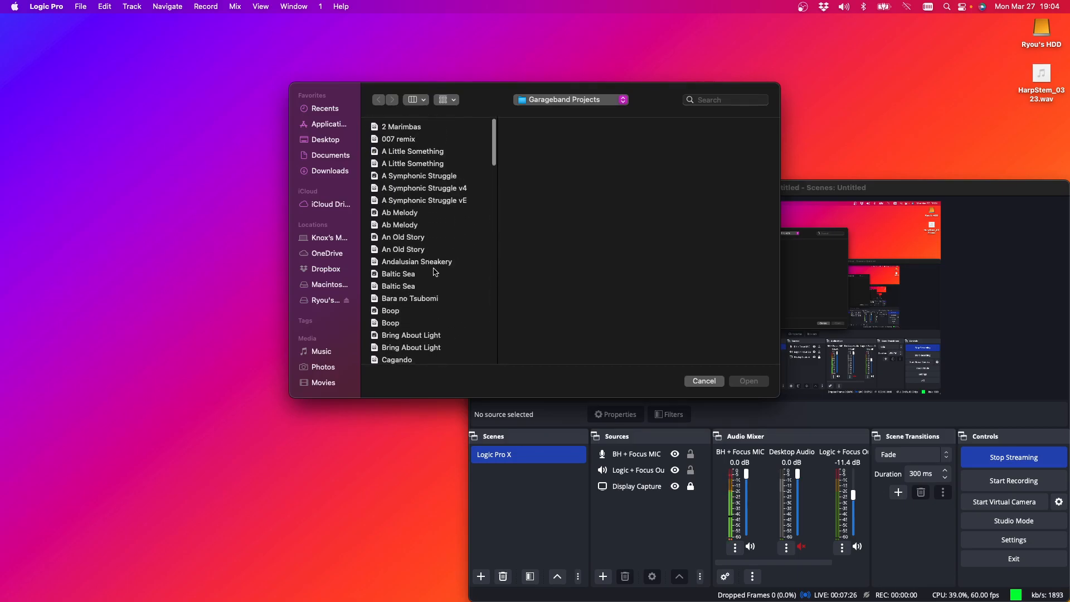
{"action": "left_click", "coordinate": [434, 267]}
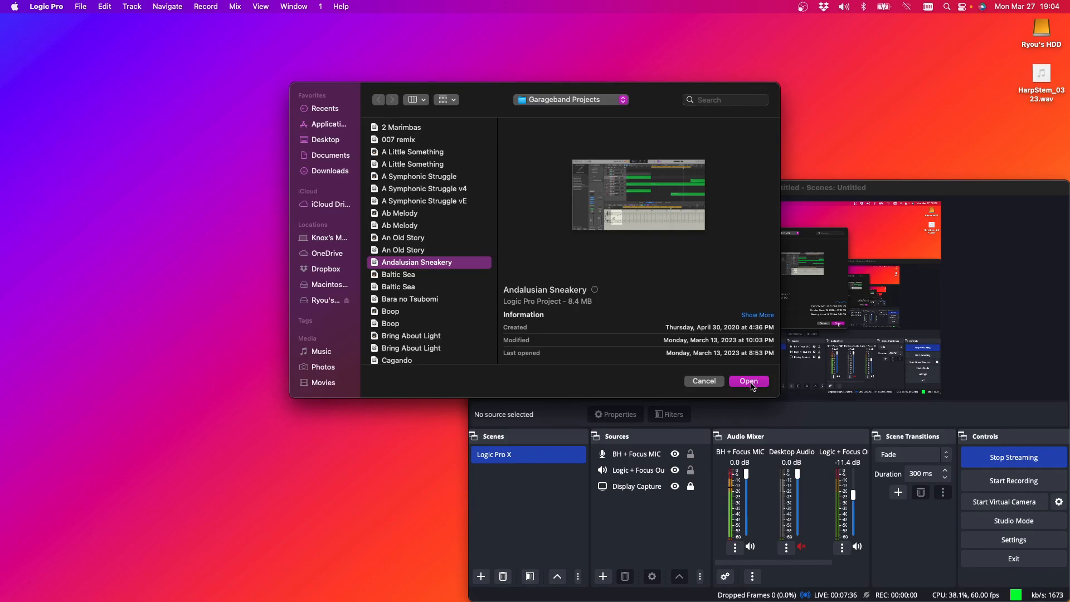
{"action": "left_click", "coordinate": [748, 384]}
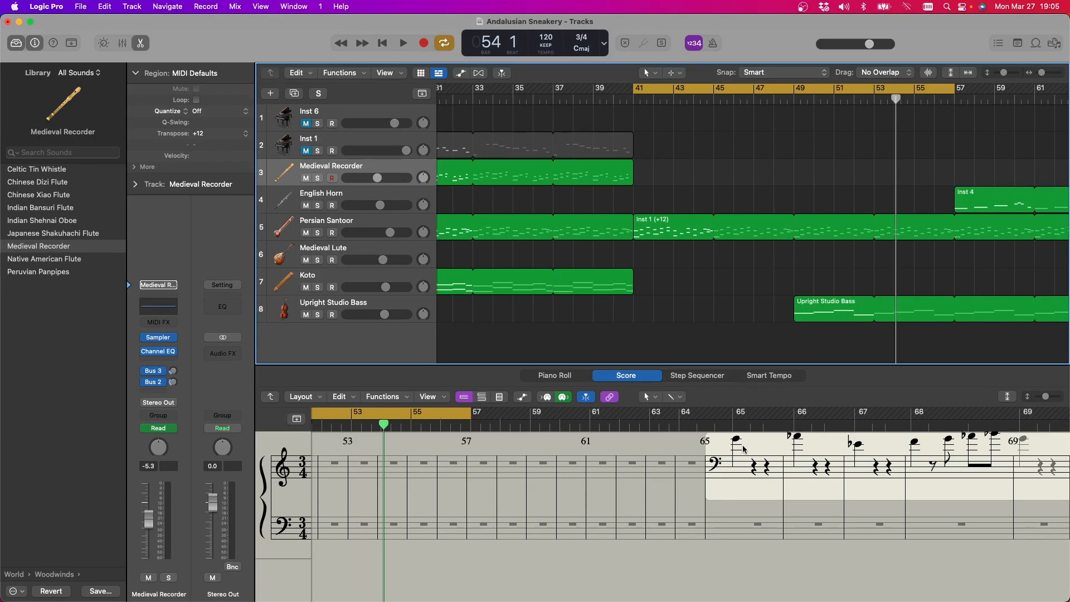
Place the playhead at bar 41 and start playback of the arrangement
{"action": "scroll", "coordinate": [768, 191], "scroll_direction": "down", "scroll_amount": 1}
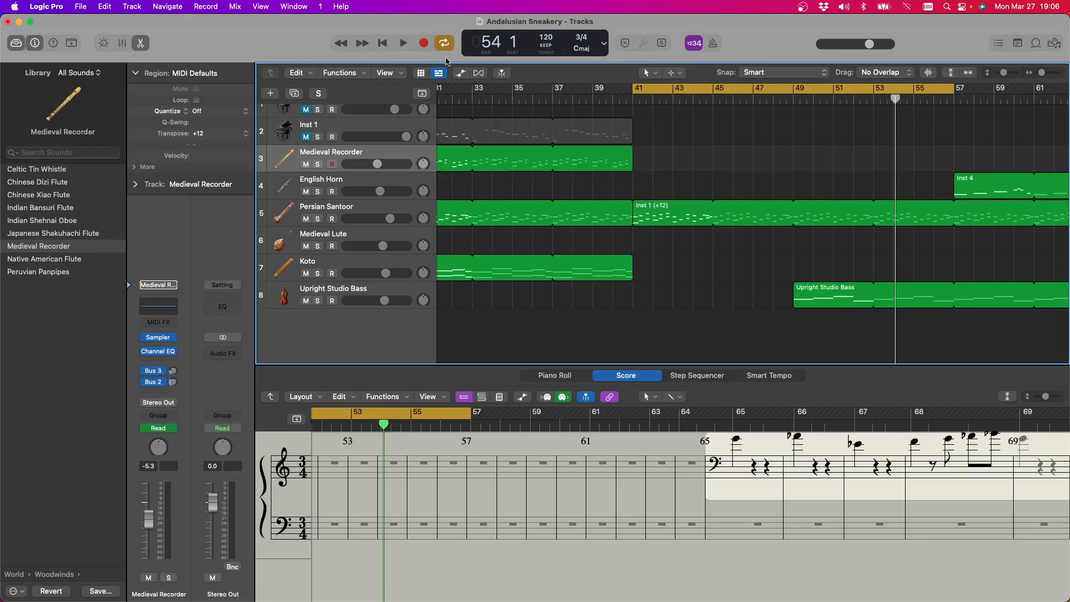
{"action": "left_click", "coordinate": [633, 100]}
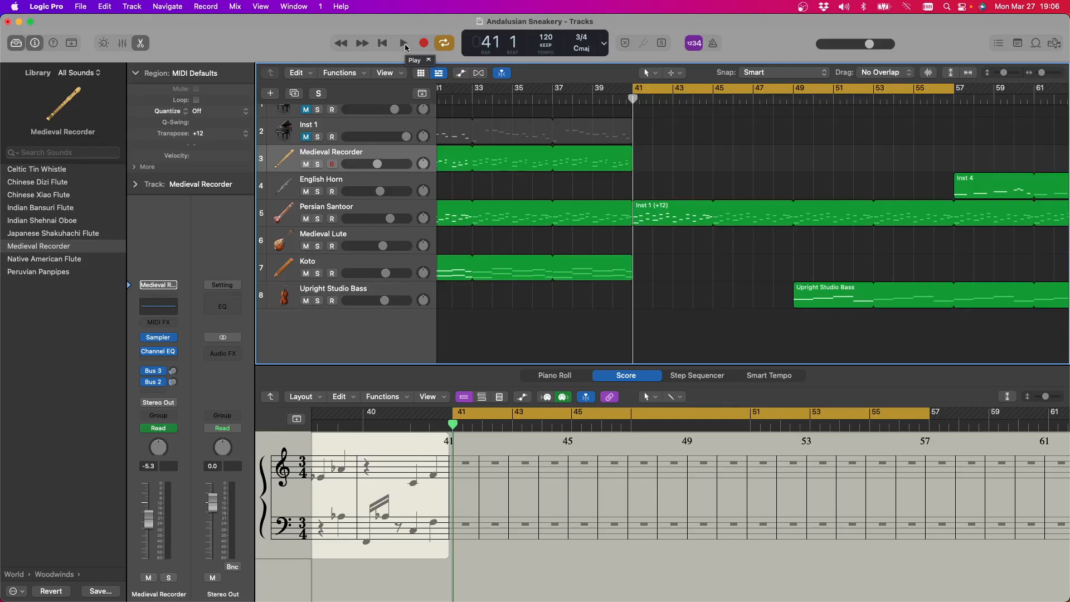
{"action": "scroll", "coordinate": [455, 124], "scroll_direction": "up", "scroll_amount": 3}
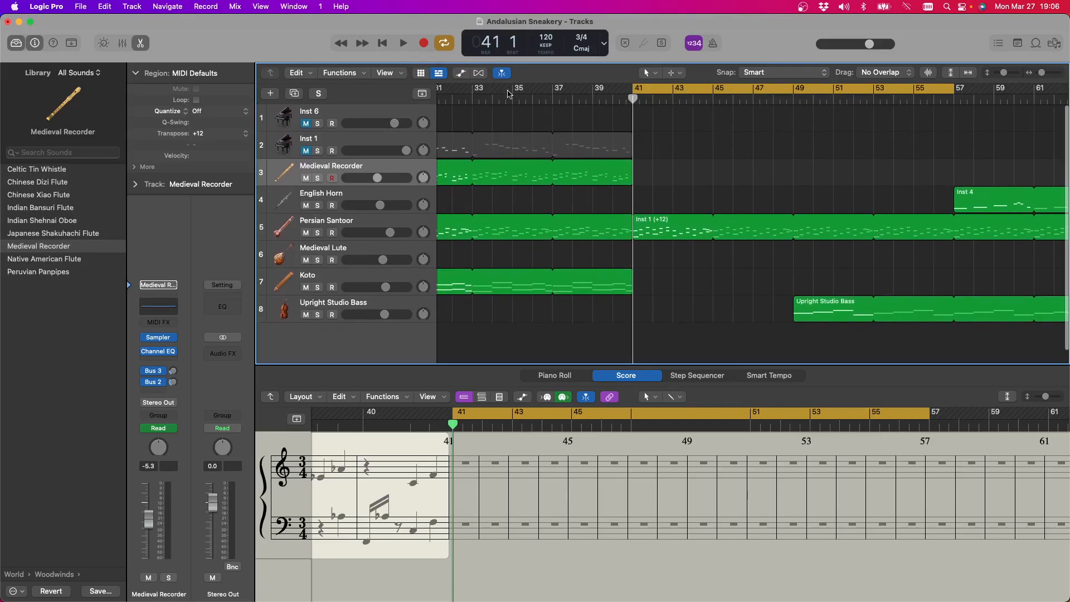
{"action": "left_click", "coordinate": [404, 44]}
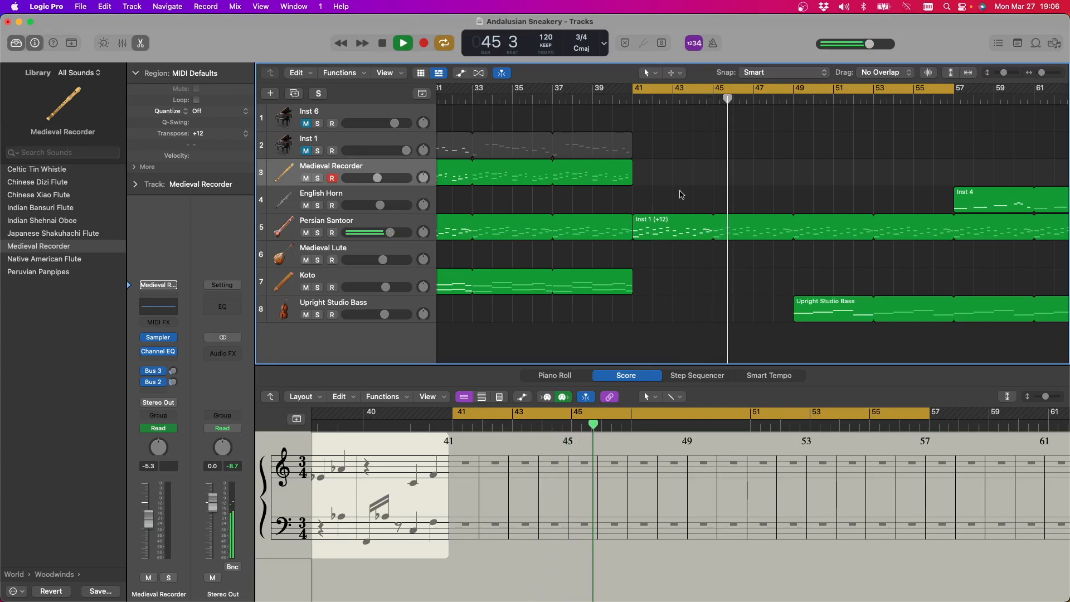
Raise the Upright Studio Bass track's volume slightly during playback and stop the playback
{"action": "scroll", "coordinate": [725, 201], "scroll_direction": "right", "scroll_amount": 5}
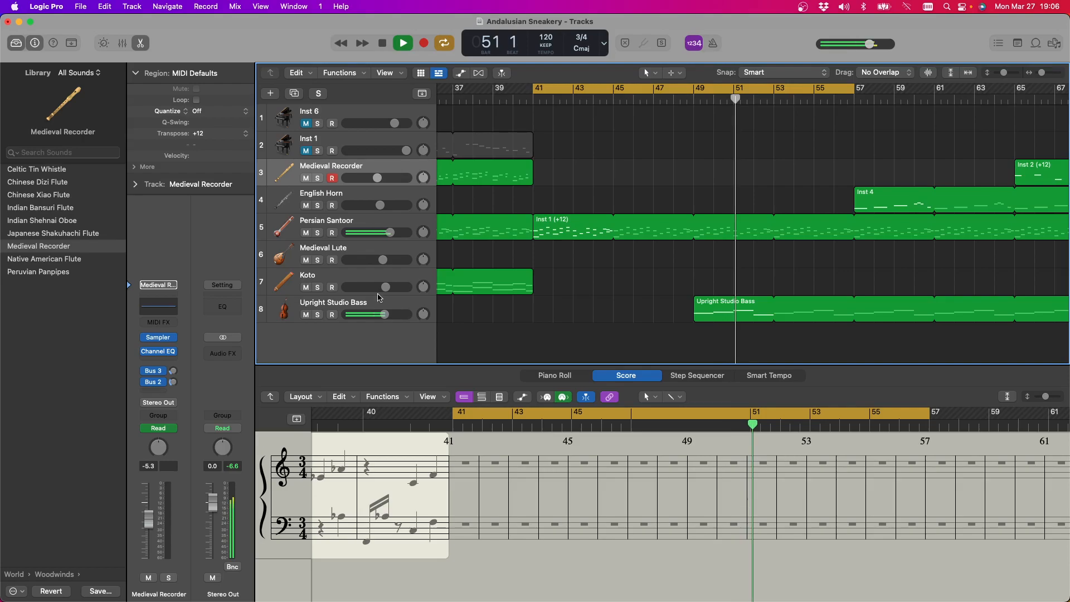
{"action": "left_click_drag", "start_coordinate": [384, 314], "coordinate": [390, 315]}
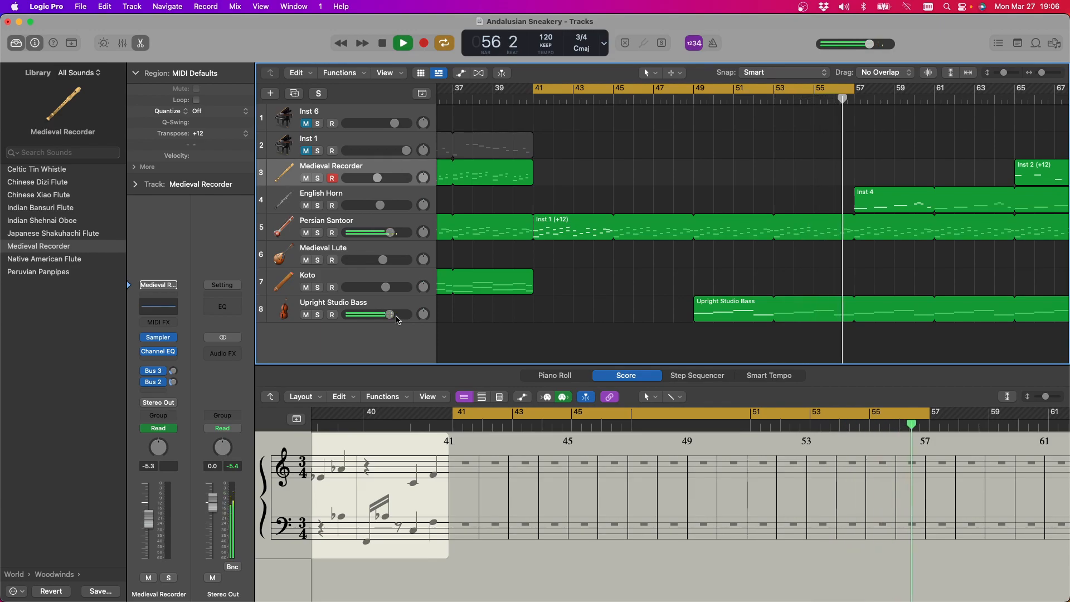
{"action": "left_click", "coordinate": [382, 45]}
Unmute the Inst 1 and Inst 6 piano tracks
{"action": "scroll", "coordinate": [728, 153], "scroll_direction": "right", "scroll_amount": 5}
{"action": "scroll", "coordinate": [728, 154], "scroll_direction": "left", "scroll_amount": 1}
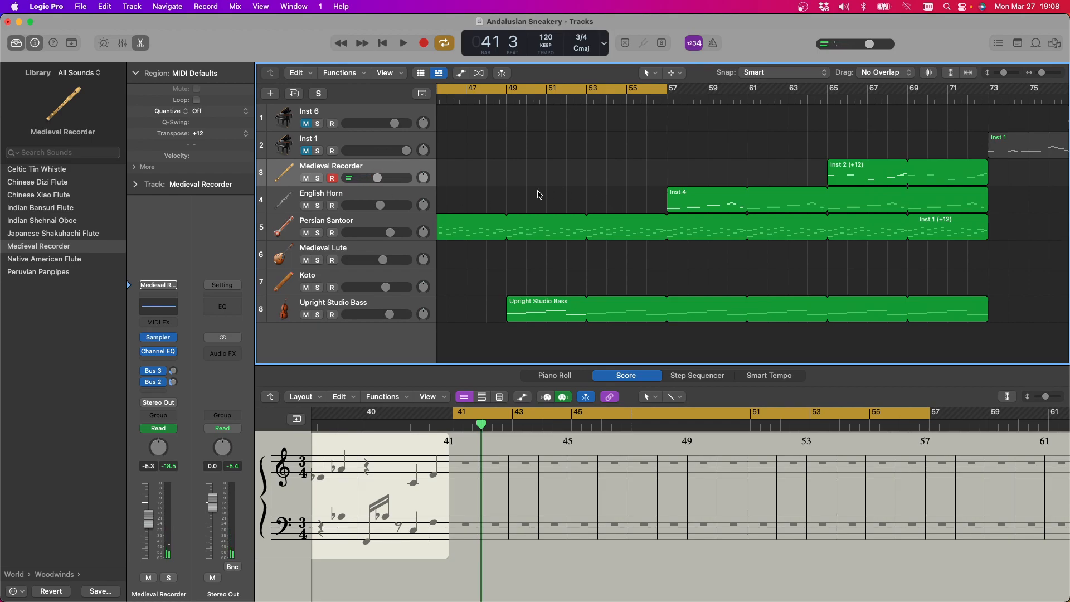
{"action": "left_click", "coordinate": [306, 151]}
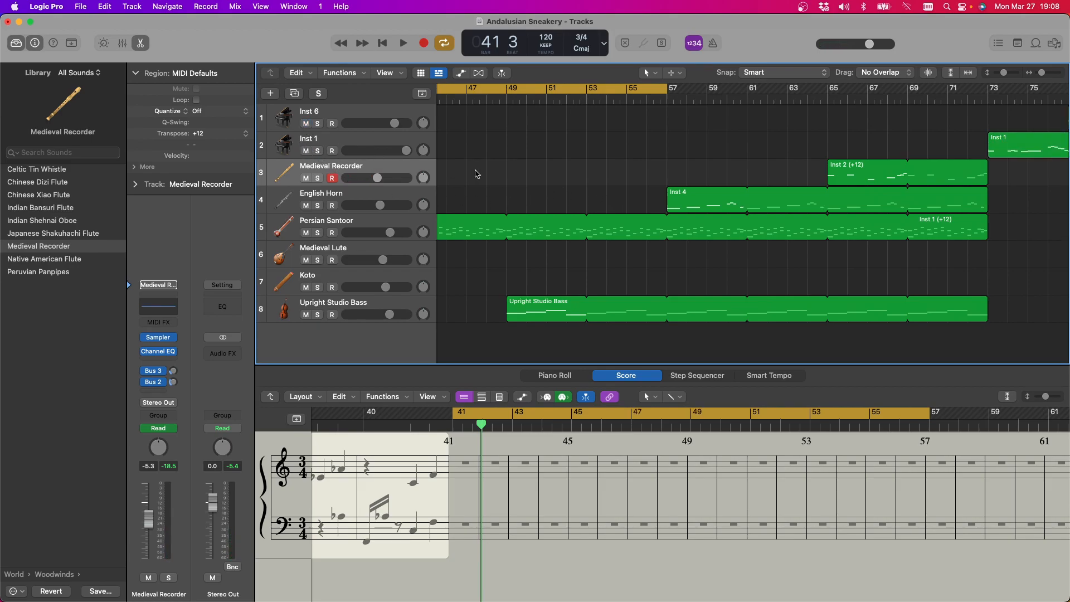
{"action": "scroll", "coordinate": [538, 176], "scroll_direction": "right", "scroll_amount": 8}
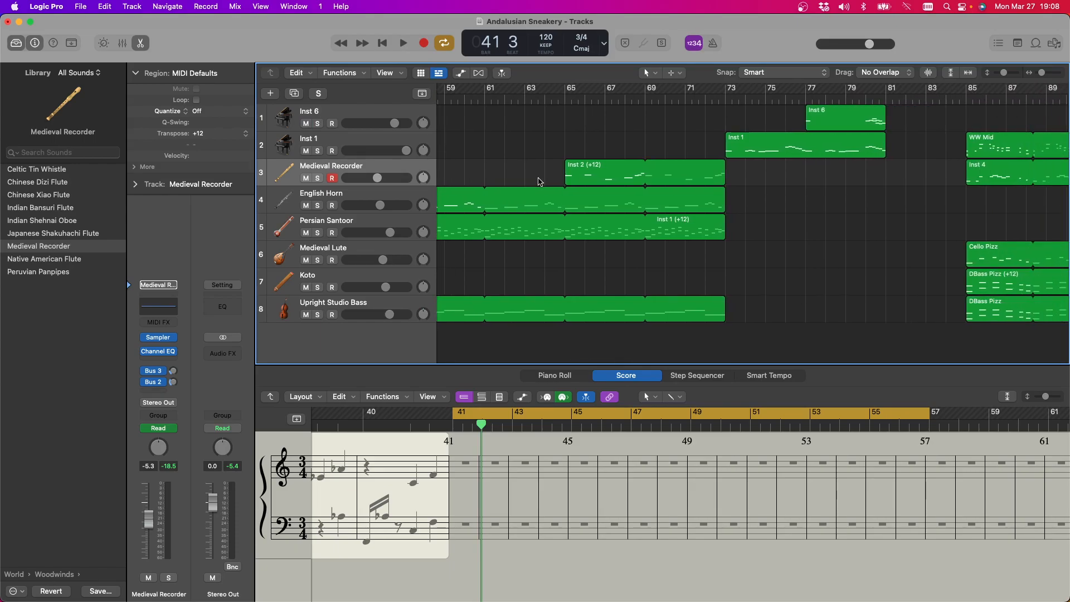
{"action": "scroll", "coordinate": [619, 184], "scroll_direction": "left", "scroll_amount": 5}
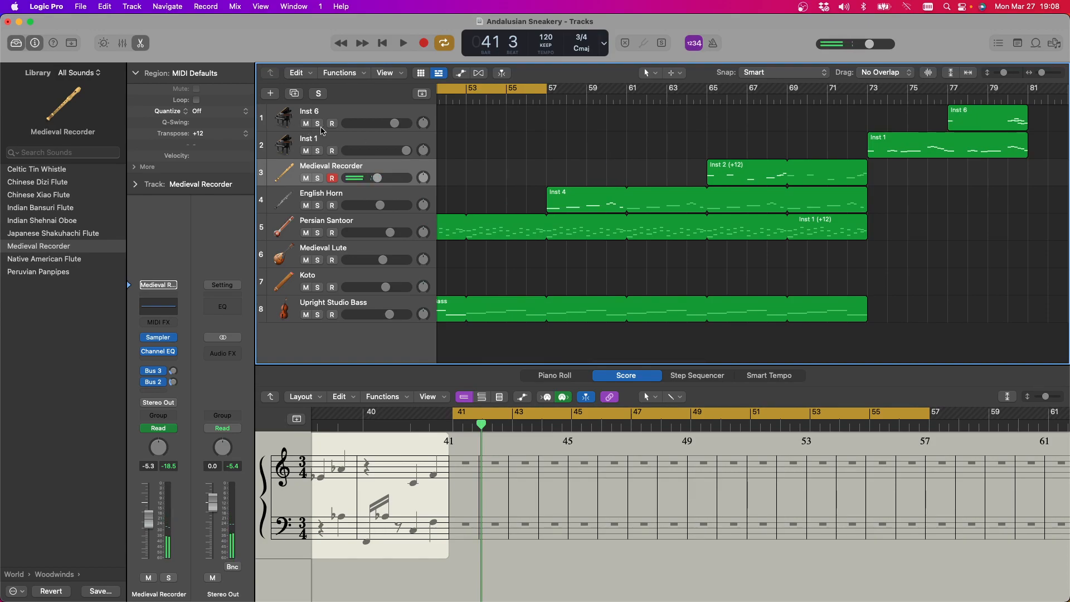
Select the Inst 1 track, switch back to Medieval Recorder, and play part of the cycled section starting at bar 41
{"action": "left_click", "coordinate": [349, 140]}
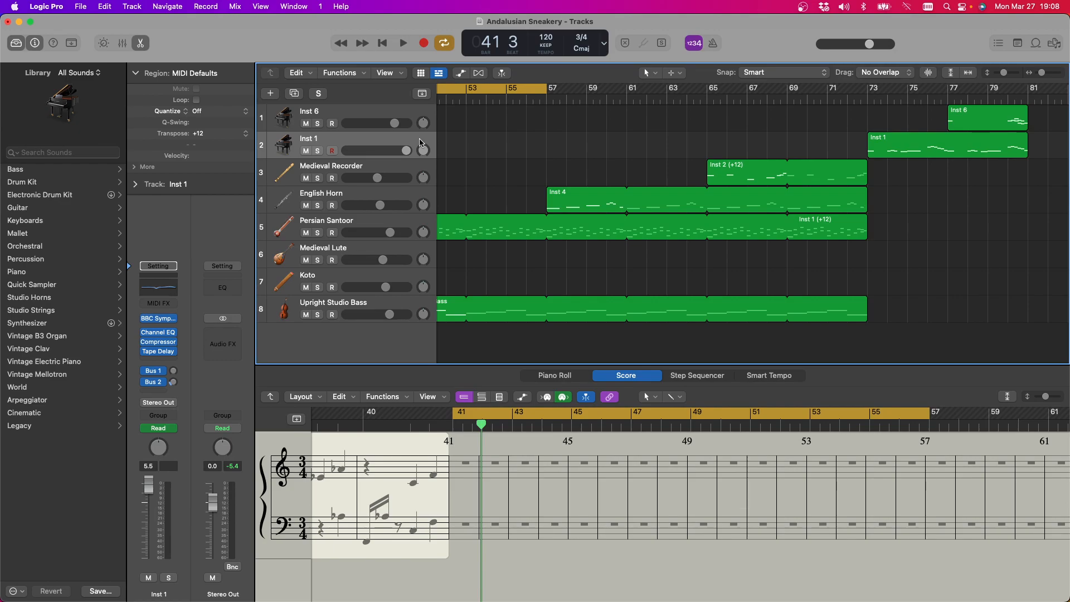
{"action": "key", "text": "Down"}
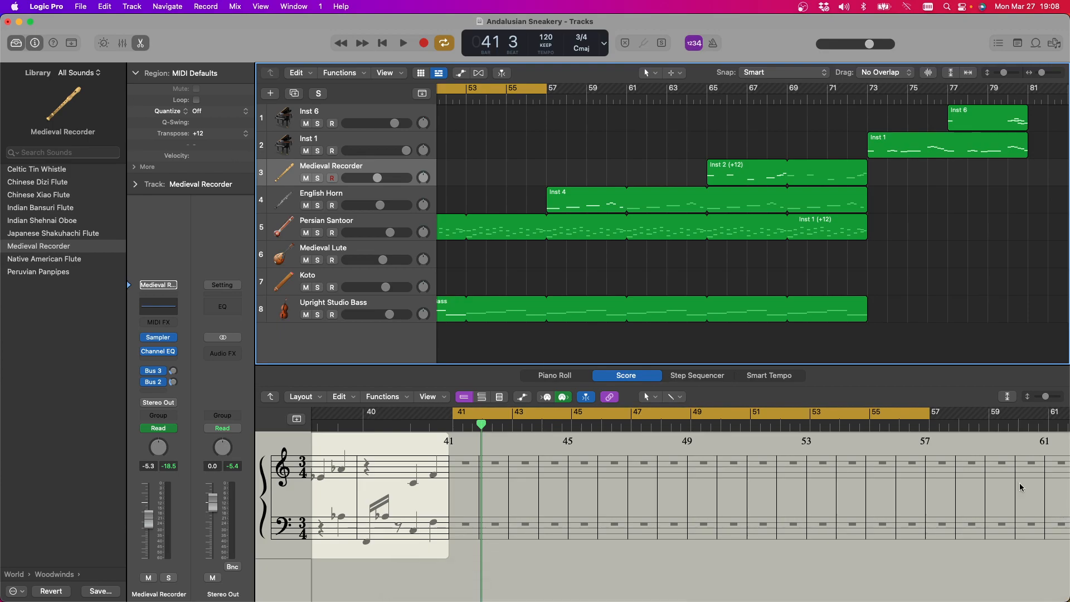
{"action": "key", "text": "space"}
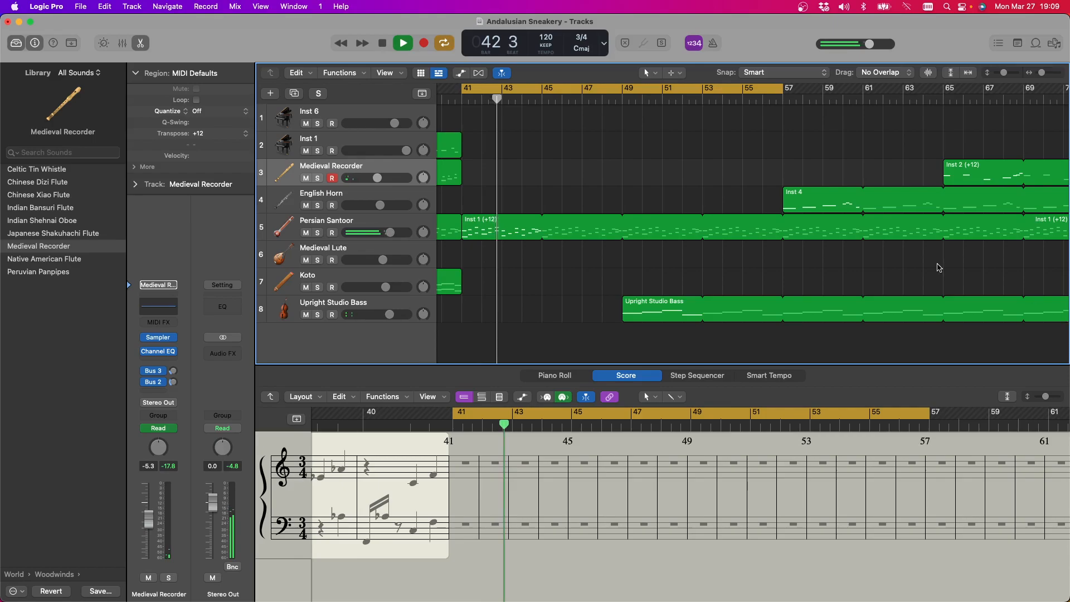
{"action": "scroll", "coordinate": [691, 193], "scroll_direction": "right", "scroll_amount": 5}
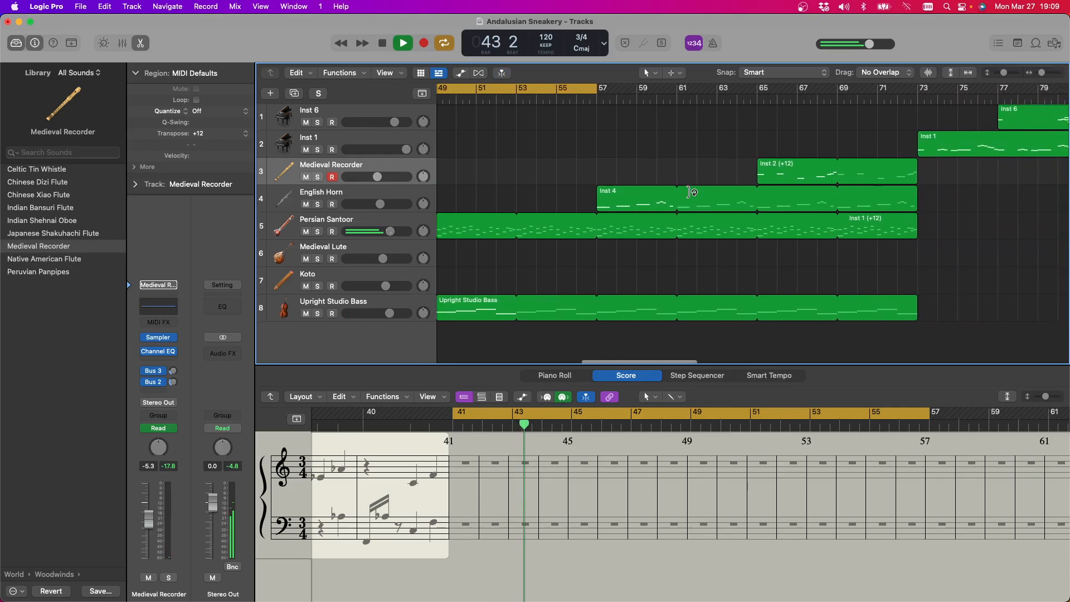
{"action": "left_click", "coordinate": [382, 43]}
Move the Inst 1 and Inst 6 regions together eight bars earlier, so that Inst 1 starts at bar 65 and Inst 6 at bar 69
{"action": "scroll", "coordinate": [837, 195], "scroll_direction": "right", "scroll_amount": 10}
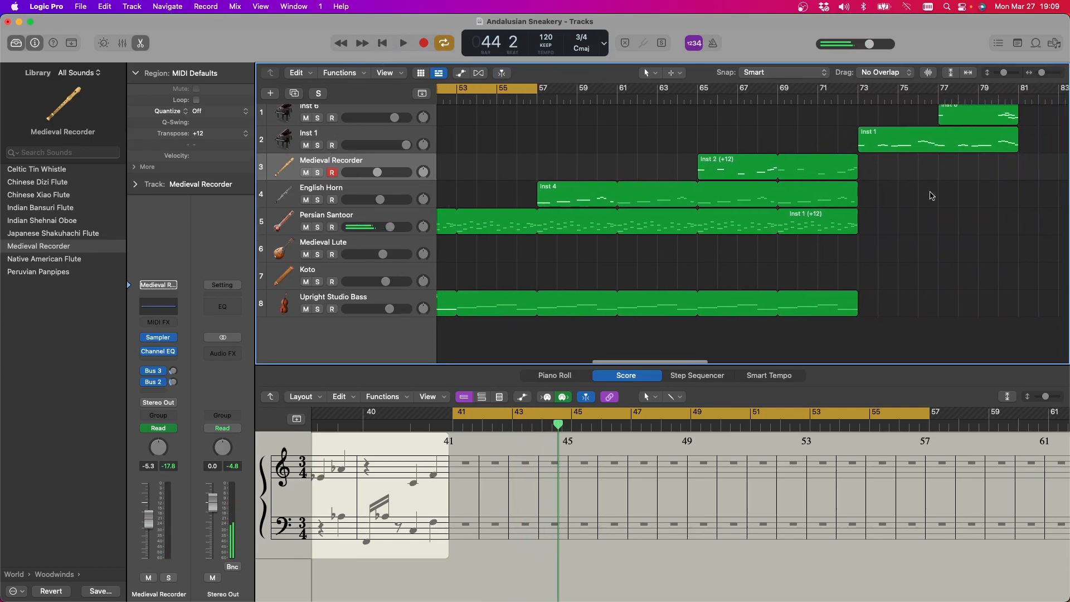
{"action": "left_click_drag", "start_coordinate": [837, 195], "coordinate": [610, 143]}
{"action": "scroll", "coordinate": [580, 112], "scroll_direction": "left", "scroll_amount": 5}
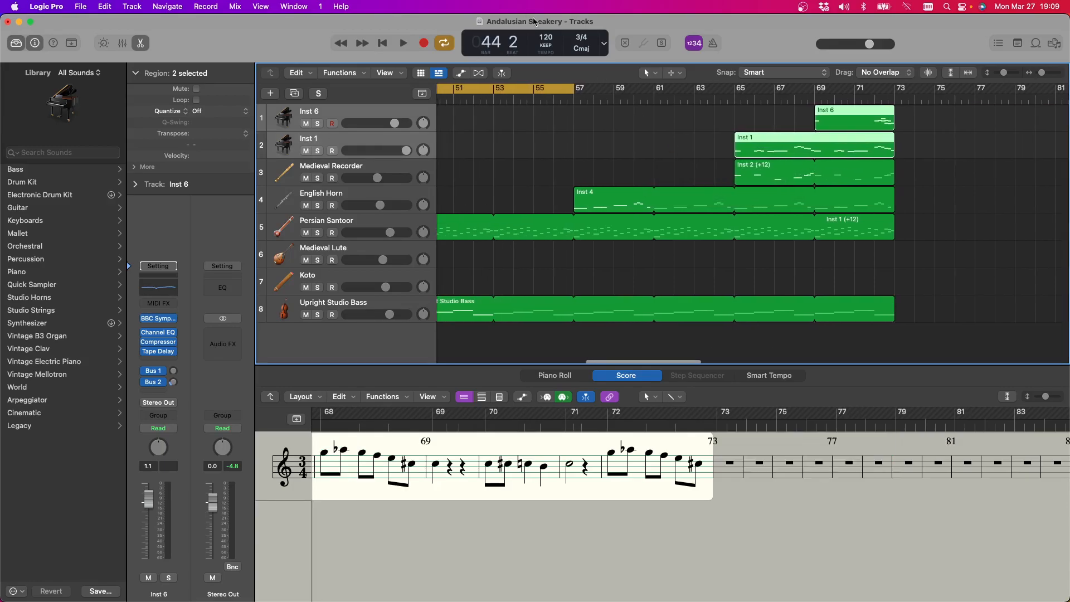
Turn off the cycle range and play the arrangement from bar 57
{"action": "left_click", "coordinate": [532, 92]}
{"action": "left_click", "coordinate": [574, 96]}
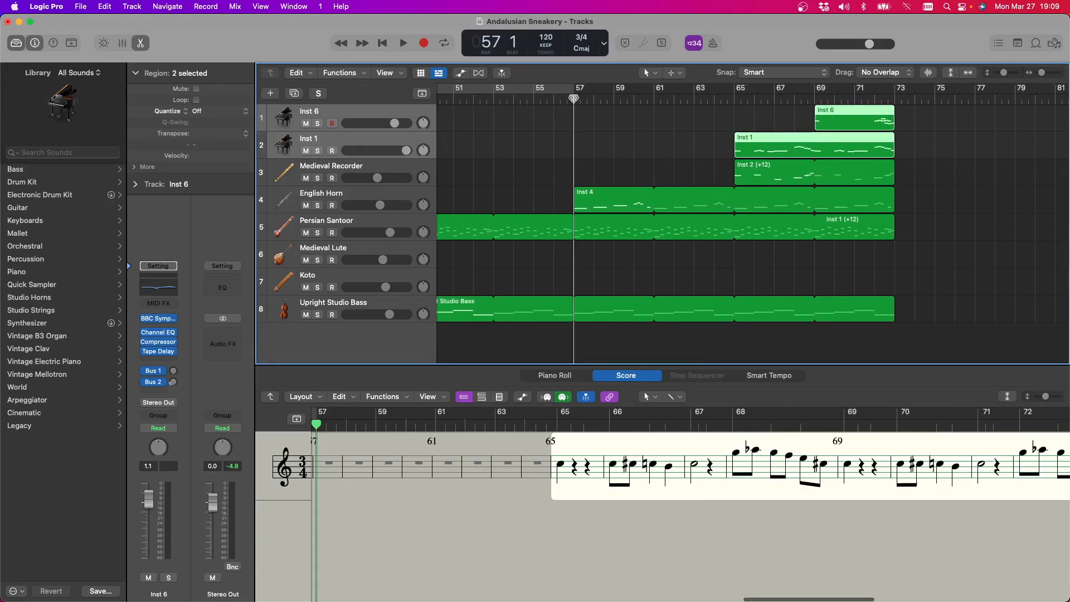
{"action": "left_click", "coordinate": [412, 43]}
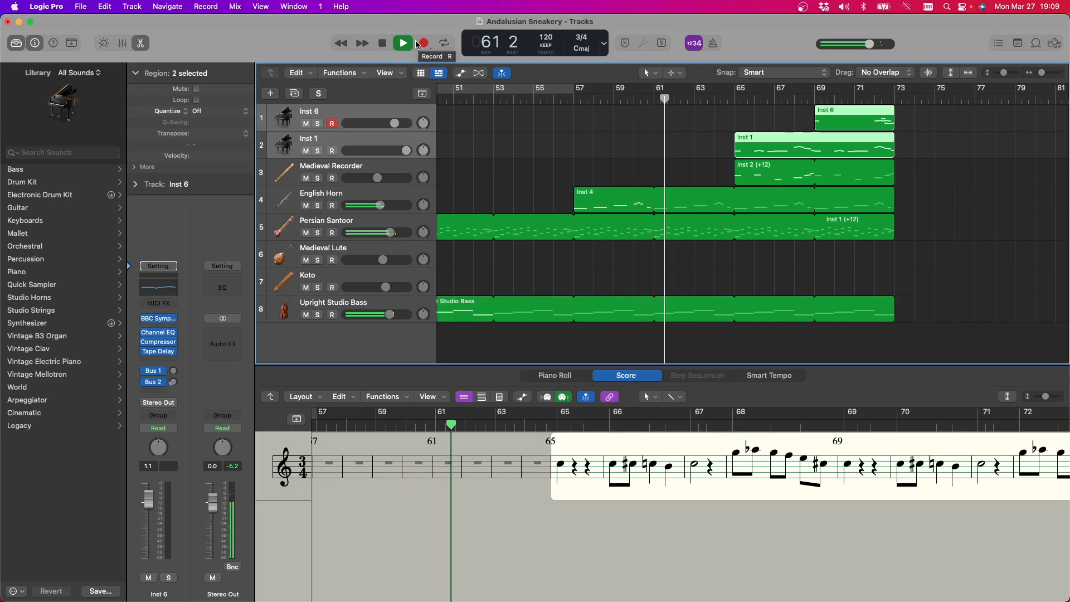
Compare the Inst 1 piano track with the Medieval Recorder track below it, ending with Inst 1 selected
{"action": "left_click", "coordinate": [337, 140]}
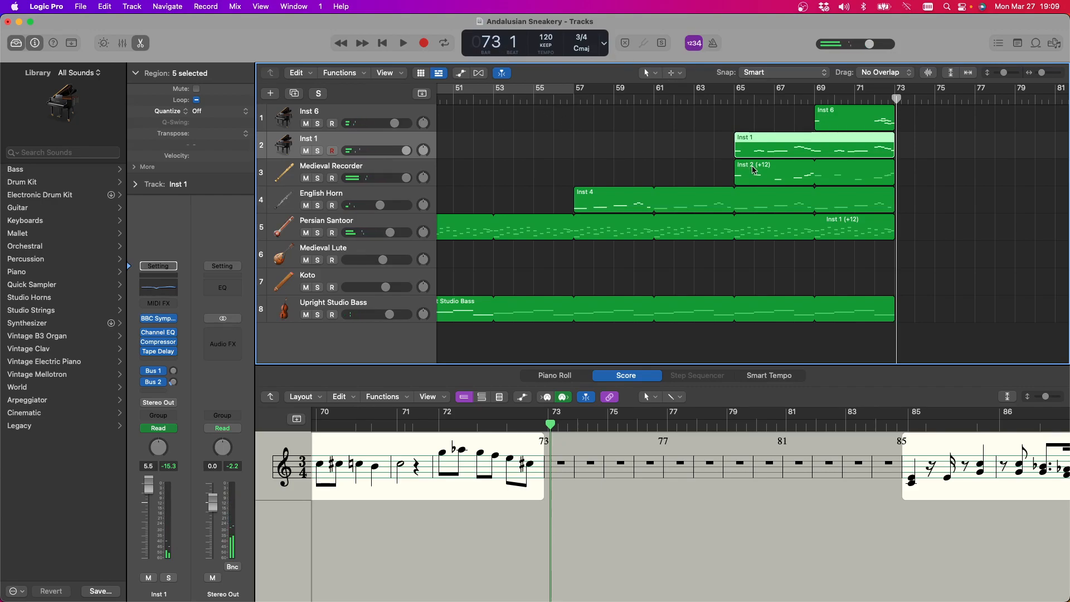
{"action": "left_click", "coordinate": [347, 168]}
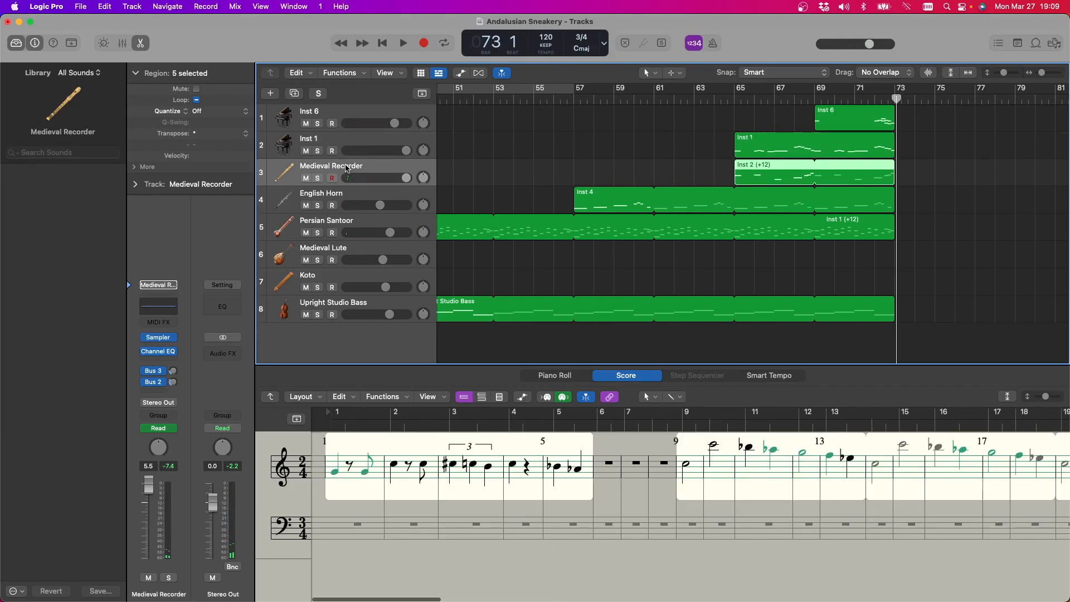
{"action": "left_click", "coordinate": [346, 146]}
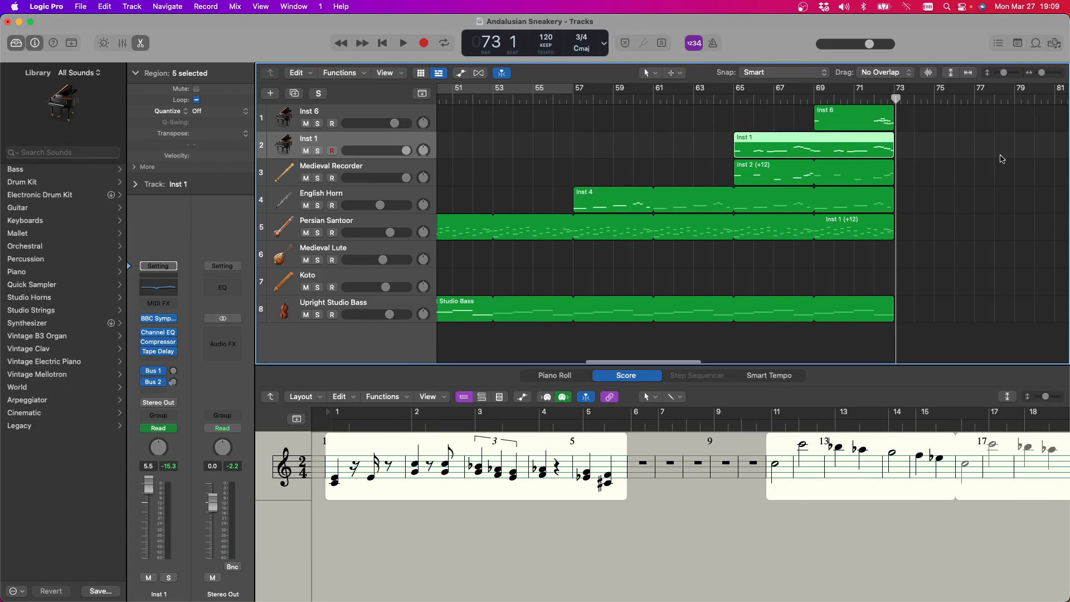
{"action": "scroll", "coordinate": [967, 178], "scroll_direction": "right", "scroll_amount": 2}
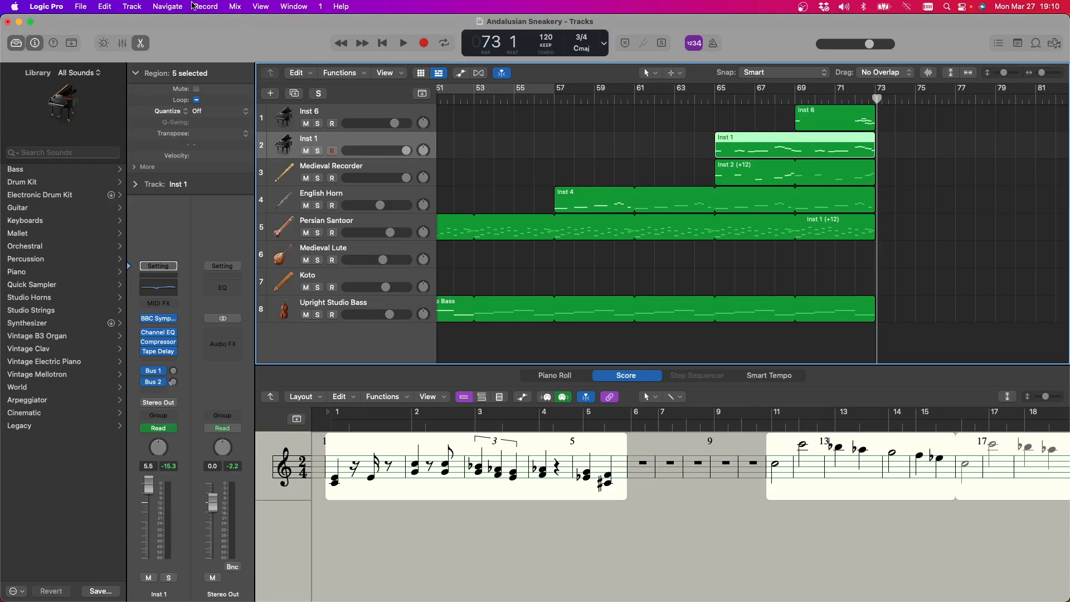
Play briefly from bar 73, stop, and move the playhead back to the start of the Inst 1 region at bar 65
{"action": "left_click", "coordinate": [403, 44]}
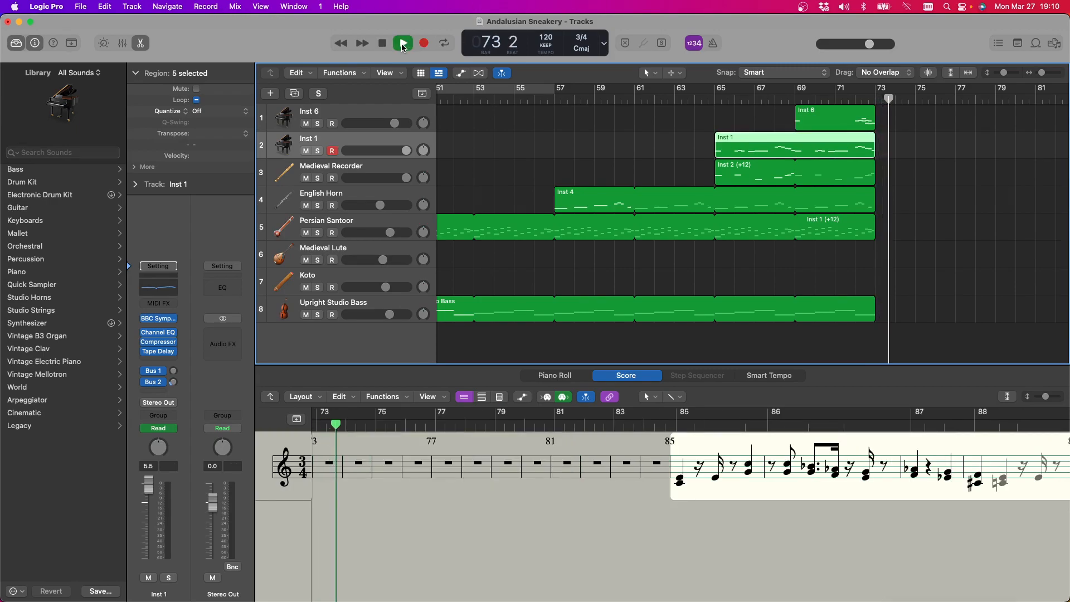
{"action": "left_click", "coordinate": [384, 45]}
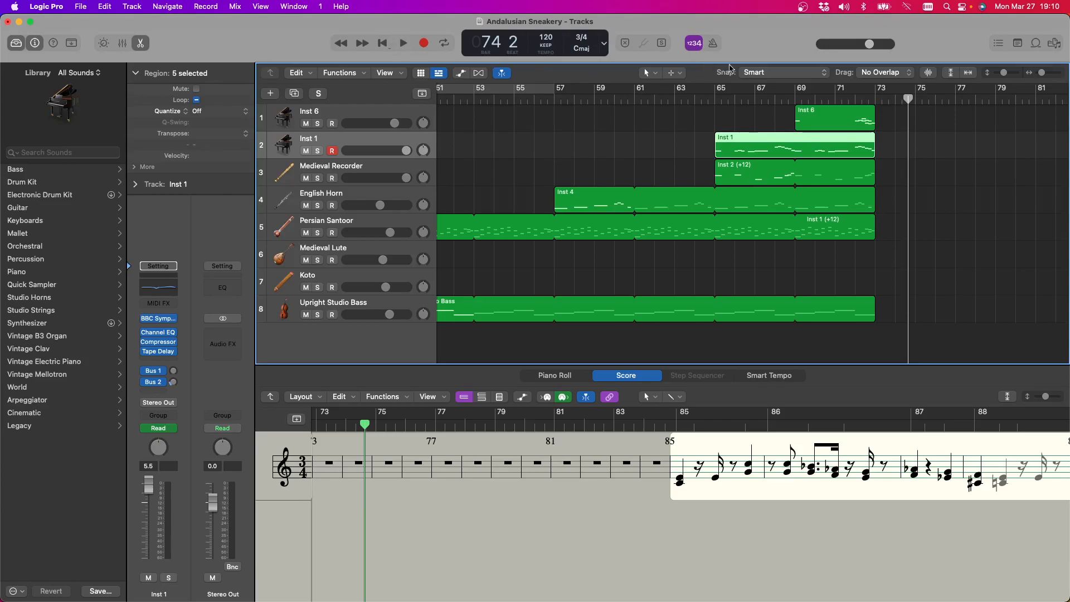
{"action": "left_click", "coordinate": [716, 96]}
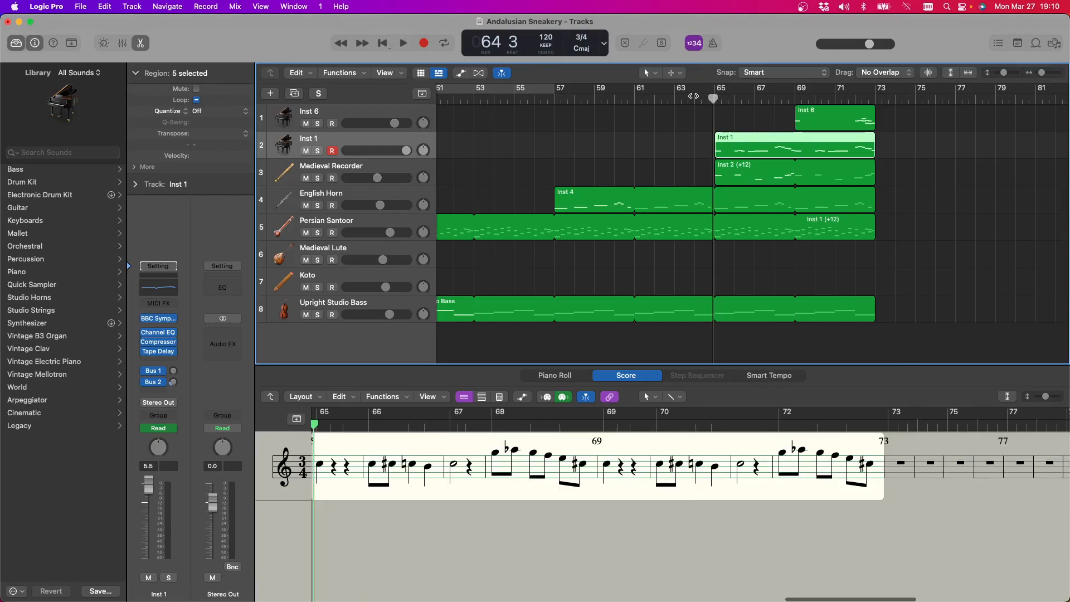
Load the Medieval Recorder sound from the World Woodwinds library onto the Inst 1 track
{"action": "left_click", "coordinate": [343, 168]}
{"action": "left_click", "coordinate": [331, 142]}
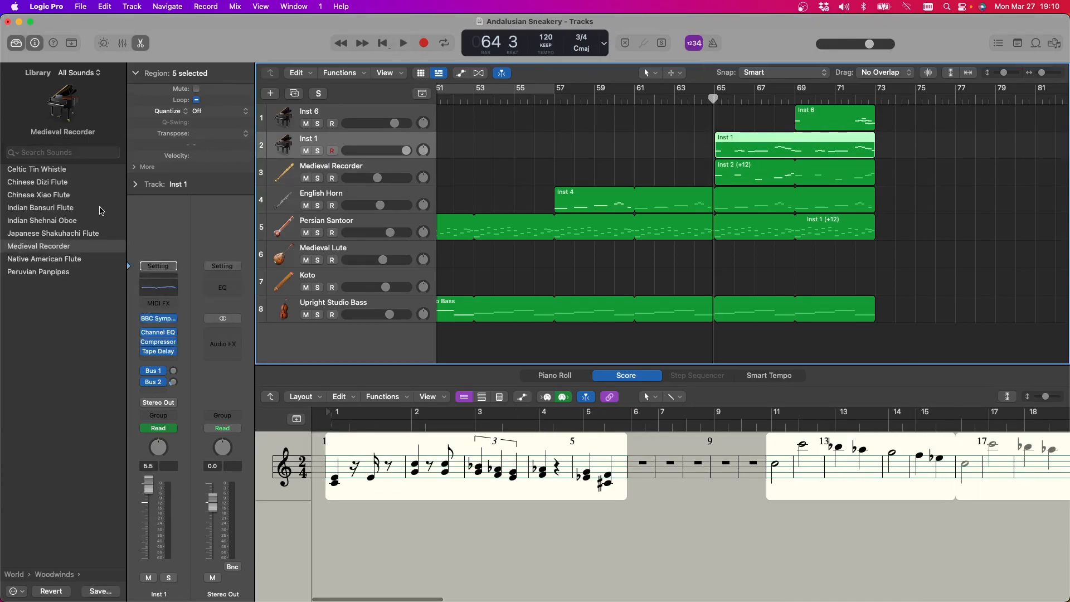
{"action": "left_click", "coordinate": [21, 388]}
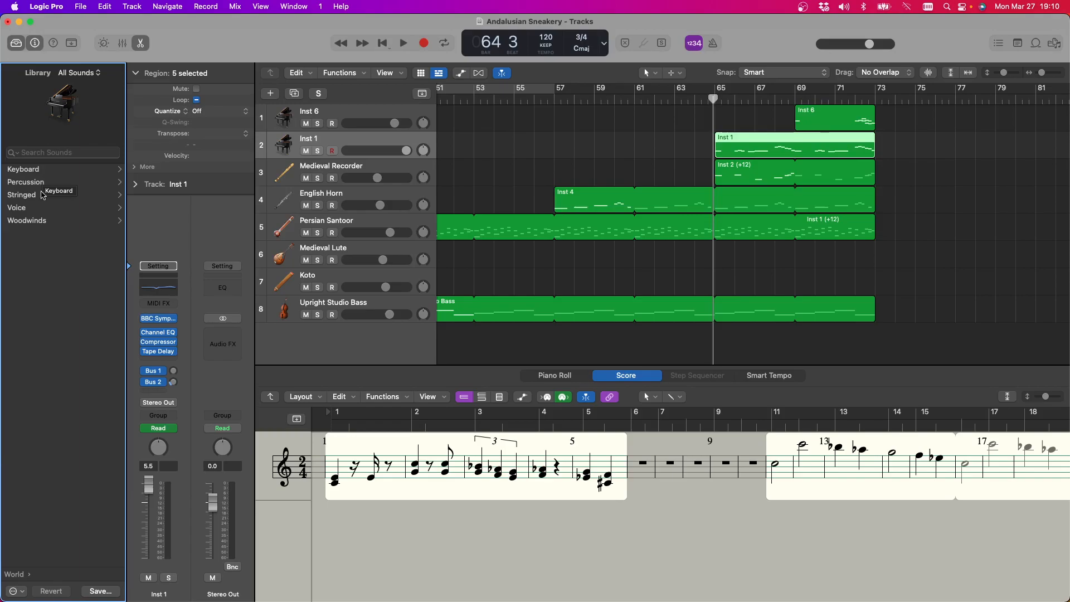
{"action": "left_click", "coordinate": [32, 223]}
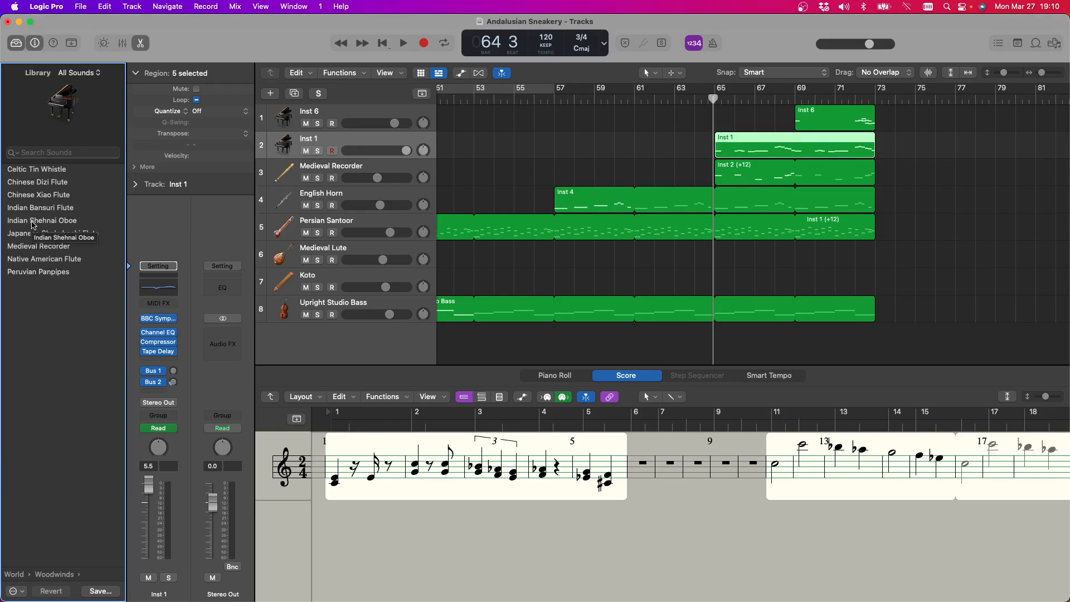
{"action": "left_click", "coordinate": [50, 247]}
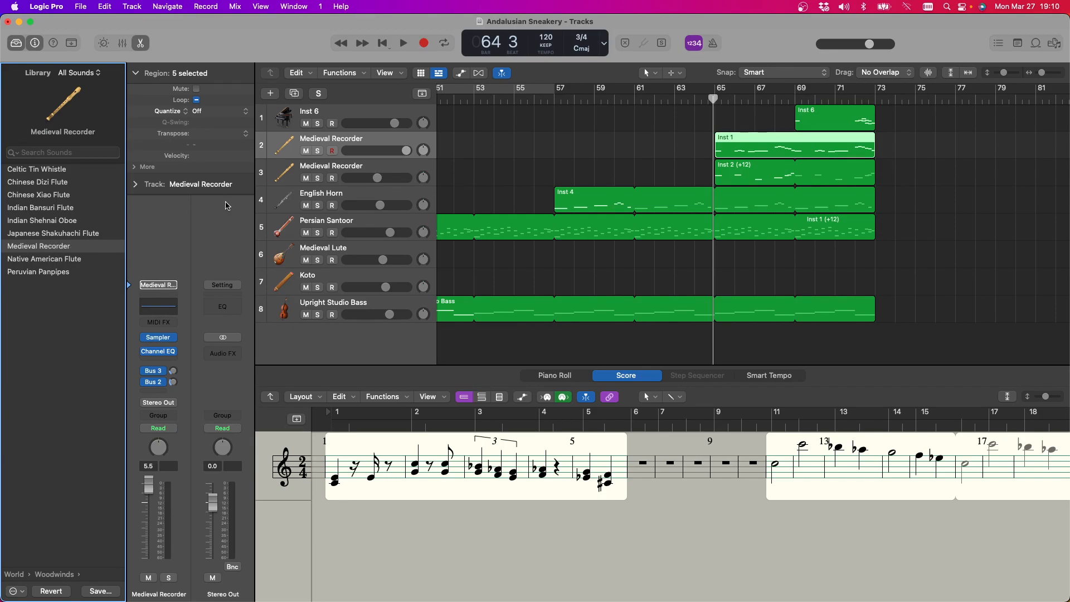
Select the Inst 6 track and assign it the Medieval Recorder sound from the World Woodwinds library
{"action": "left_click", "coordinate": [362, 115]}
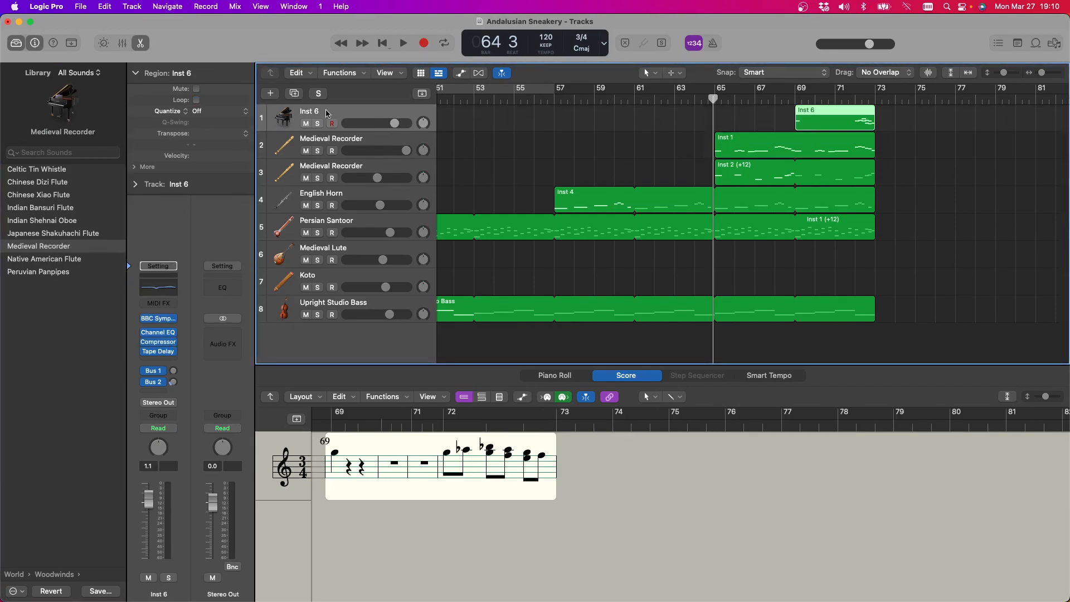
{"action": "scroll", "coordinate": [326, 113], "scroll_direction": "right", "scroll_amount": 1}
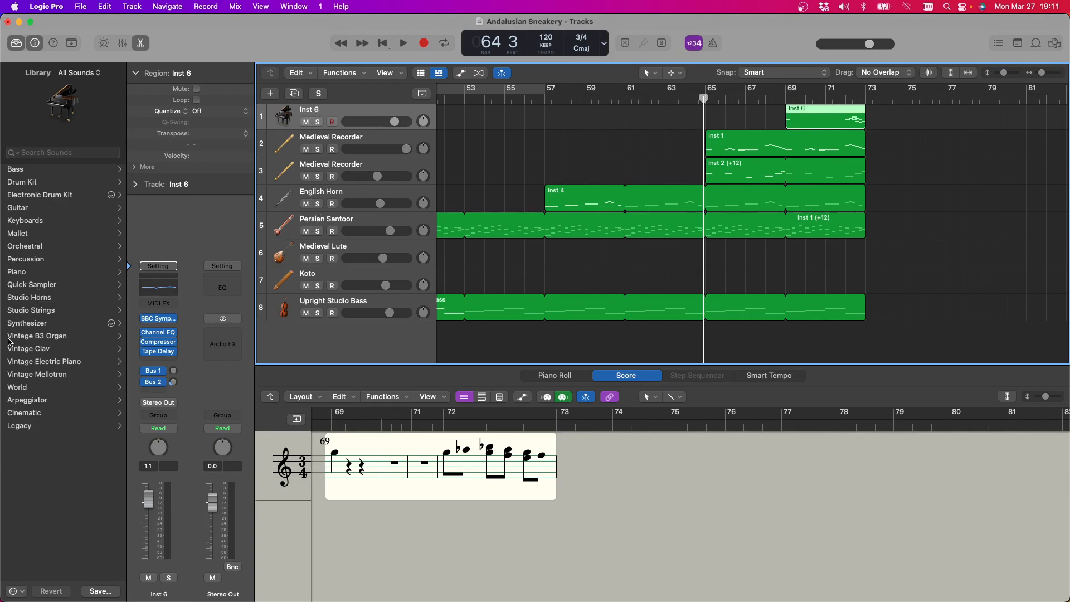
{"action": "left_click", "coordinate": [27, 388]}
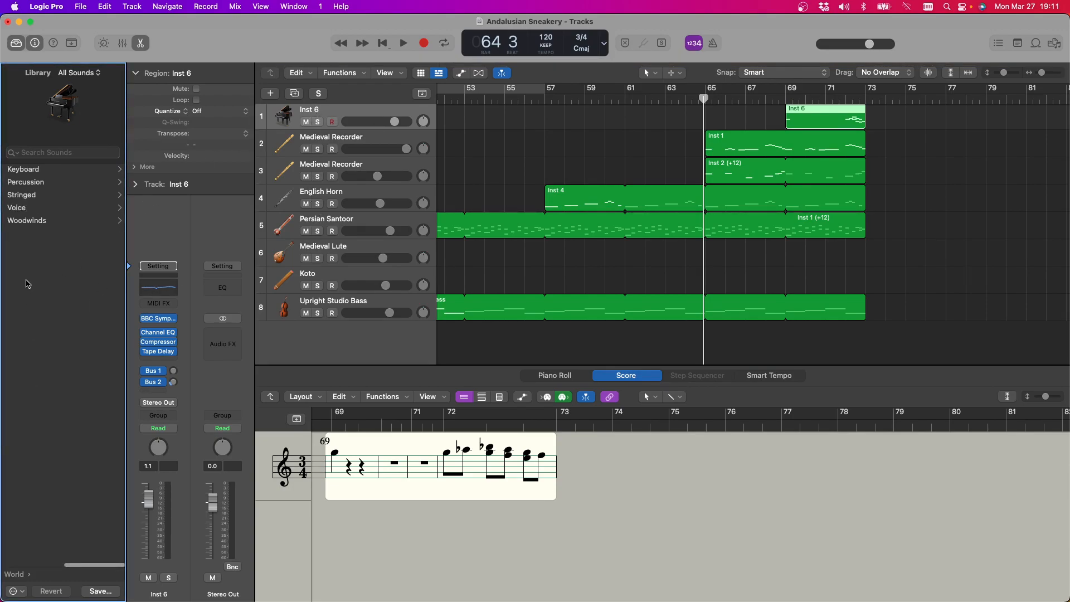
{"action": "left_click", "coordinate": [25, 220]}
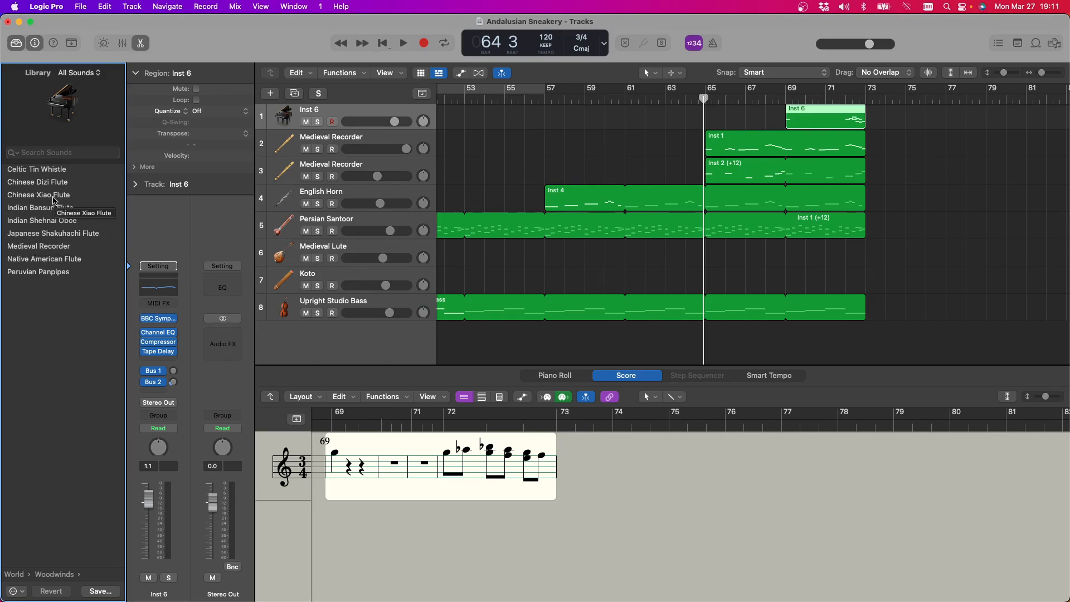
{"action": "left_click", "coordinate": [58, 246]}
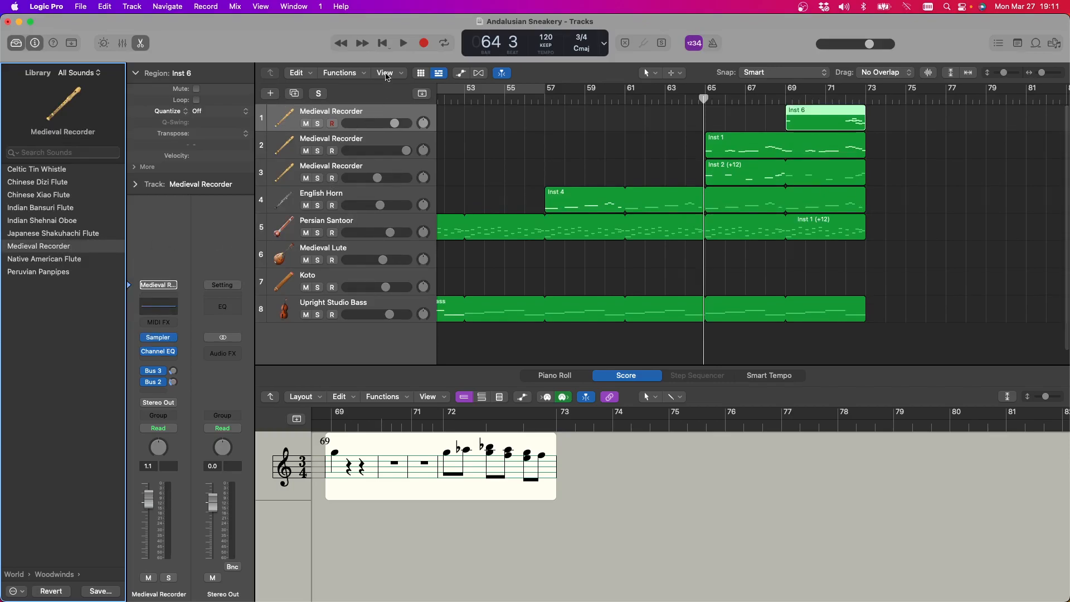
Play the arrangement from bar 65 and lower the volume of the second Medieval Recorder track, stopping after the regions end
{"action": "left_click", "coordinate": [405, 45]}
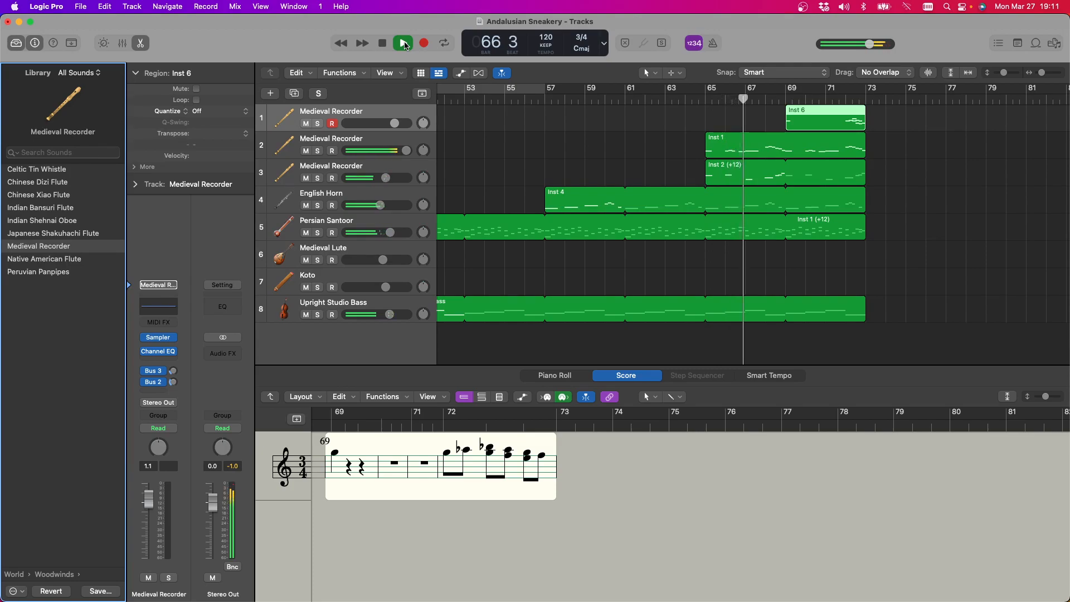
{"action": "left_click_drag", "start_coordinate": [406, 150], "coordinate": [389, 151]}
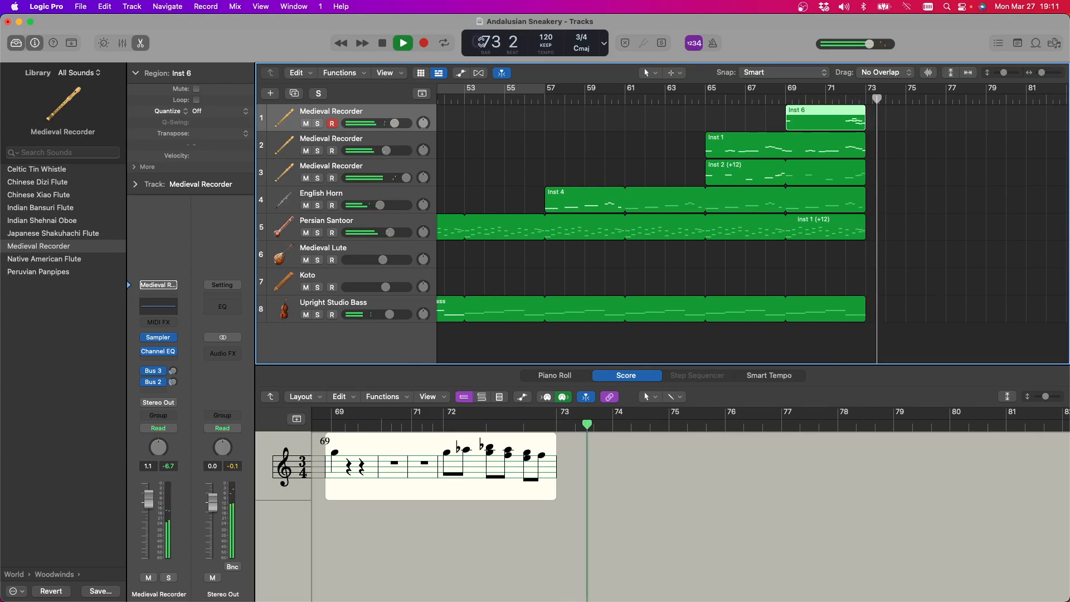
{"action": "left_click", "coordinate": [383, 44]}
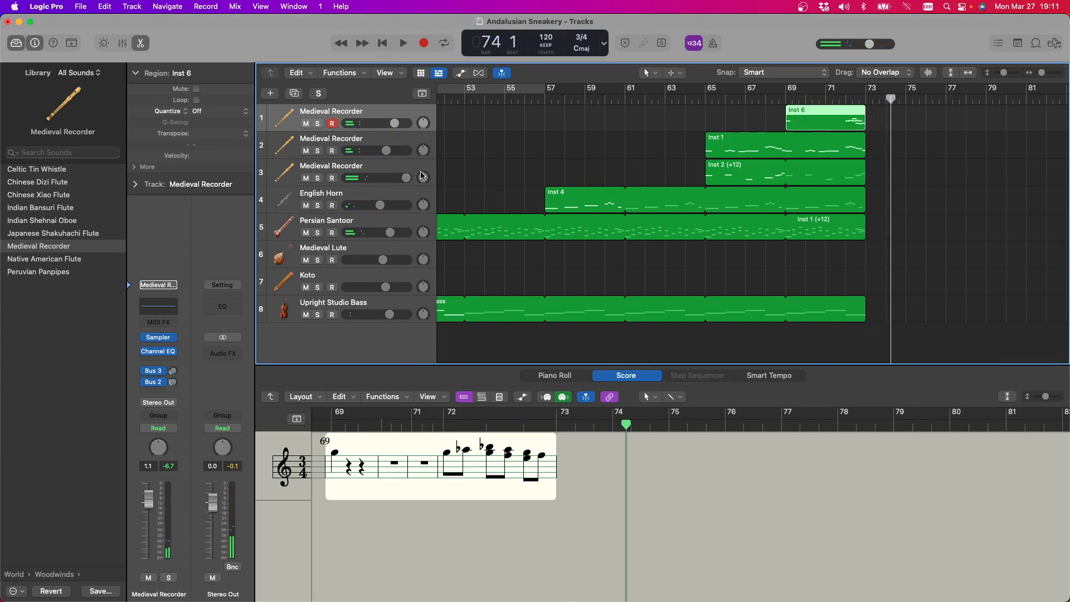
Select the third Medieval Recorder track and play the arrangement from bar 57 until past the end of the section
{"action": "left_click", "coordinate": [371, 165]}
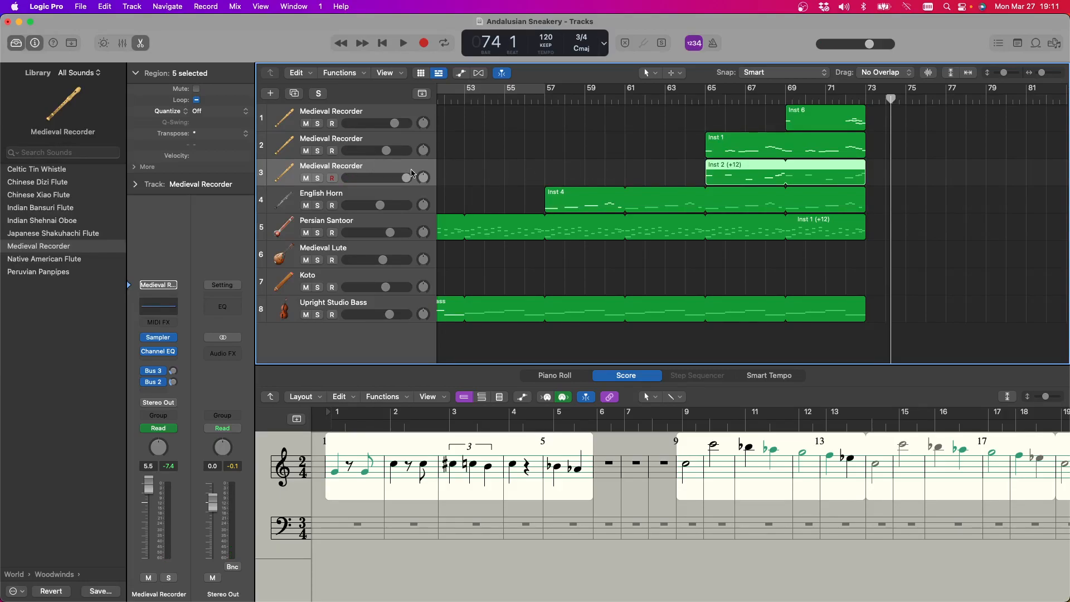
{"action": "left_click_drag", "start_coordinate": [380, 176], "coordinate": [372, 160]}
{"action": "key", "text": "space"}
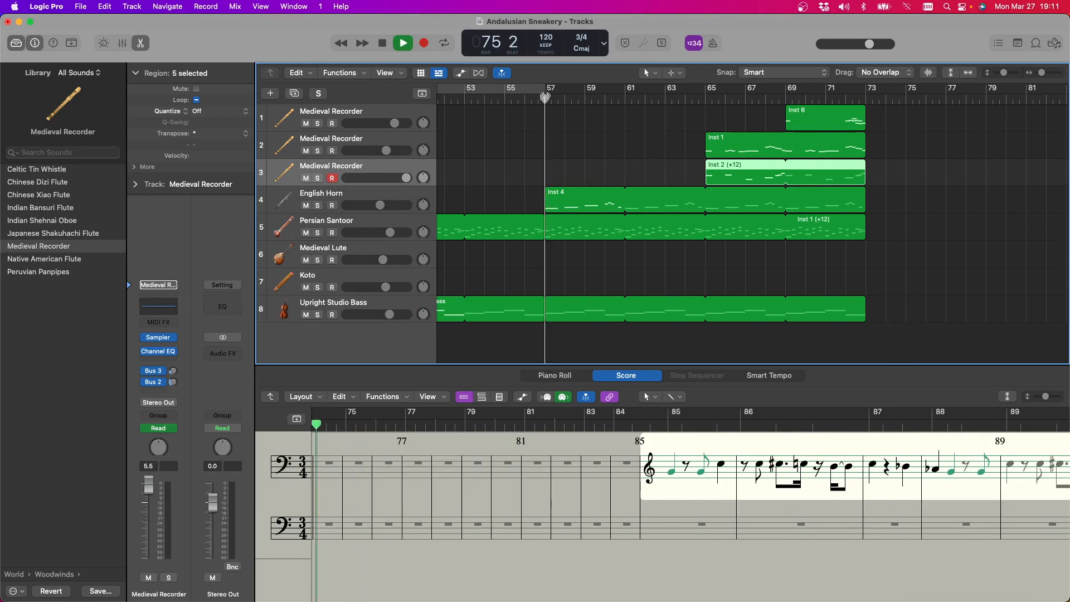
{"action": "left_click", "coordinate": [552, 88]}
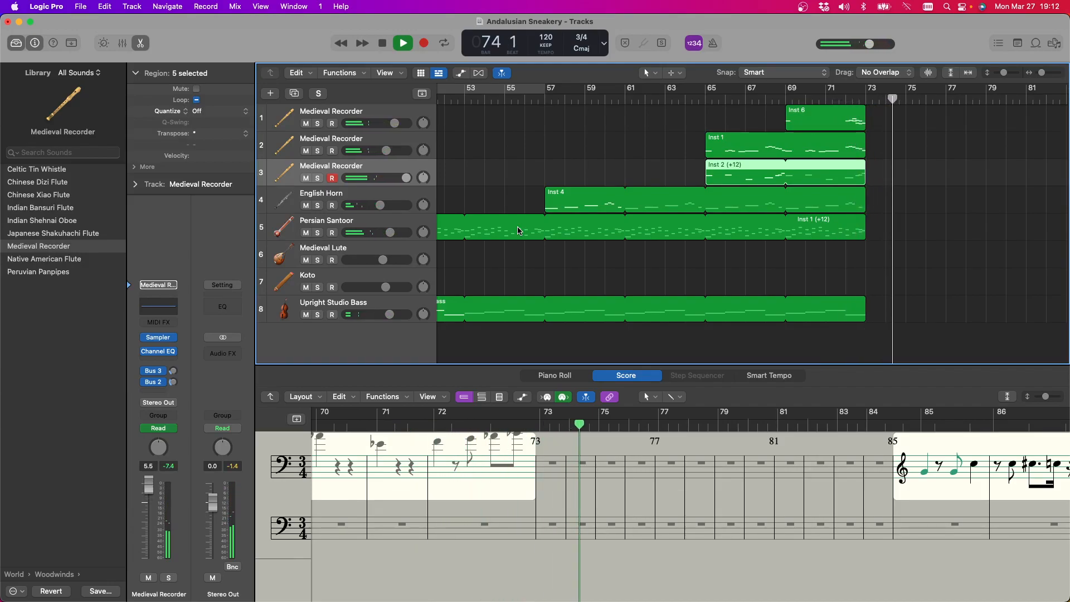
{"action": "key", "text": "space"}
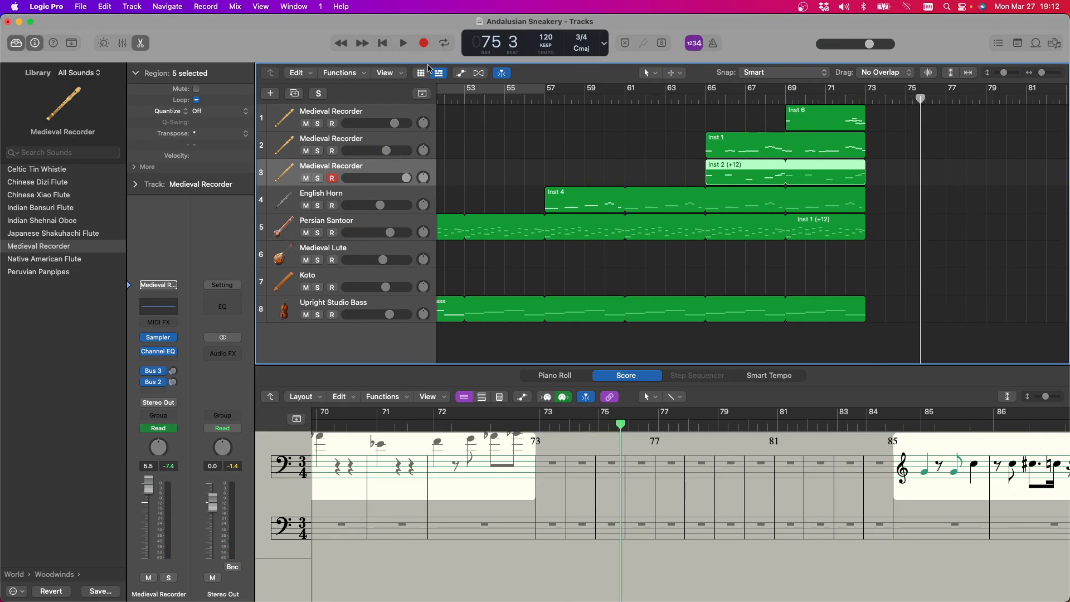
Examine how the regions are laid out across the arrangement, from the opening bars to the closing section at bar 85
{"action": "scroll", "coordinate": [587, 210], "scroll_direction": "left", "scroll_amount": 15}
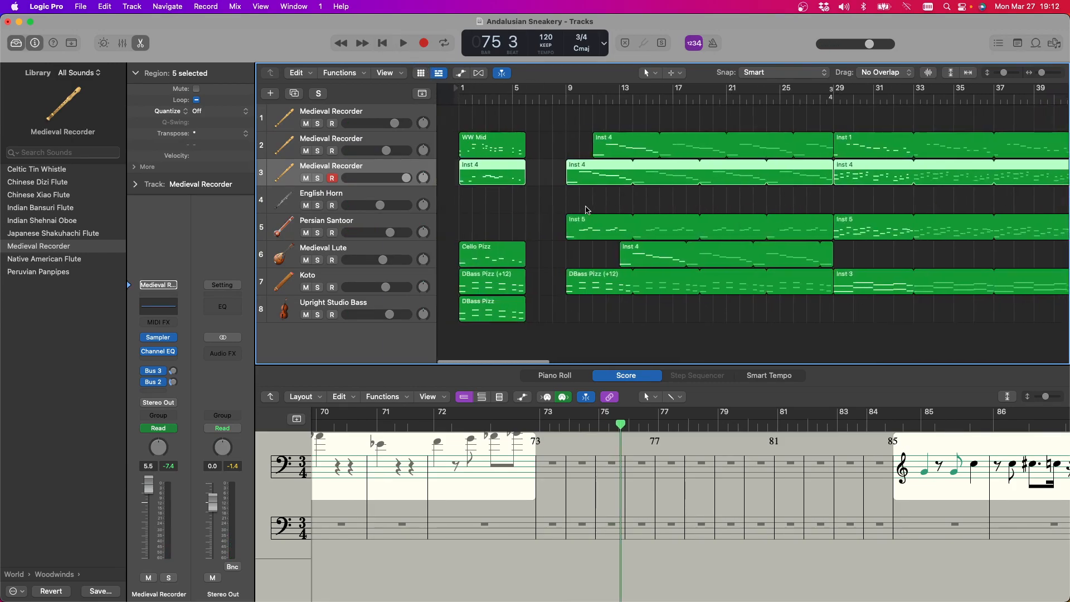
{"action": "scroll", "coordinate": [587, 210], "scroll_direction": "right", "scroll_amount": 15}
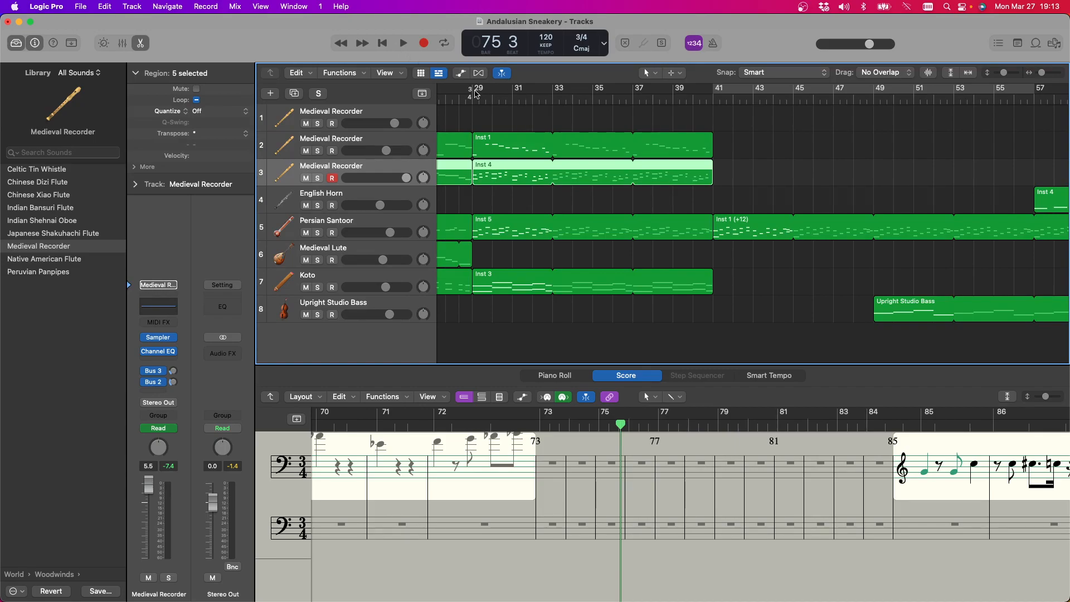
{"action": "scroll", "coordinate": [527, 142], "scroll_direction": "right", "scroll_amount": 15}
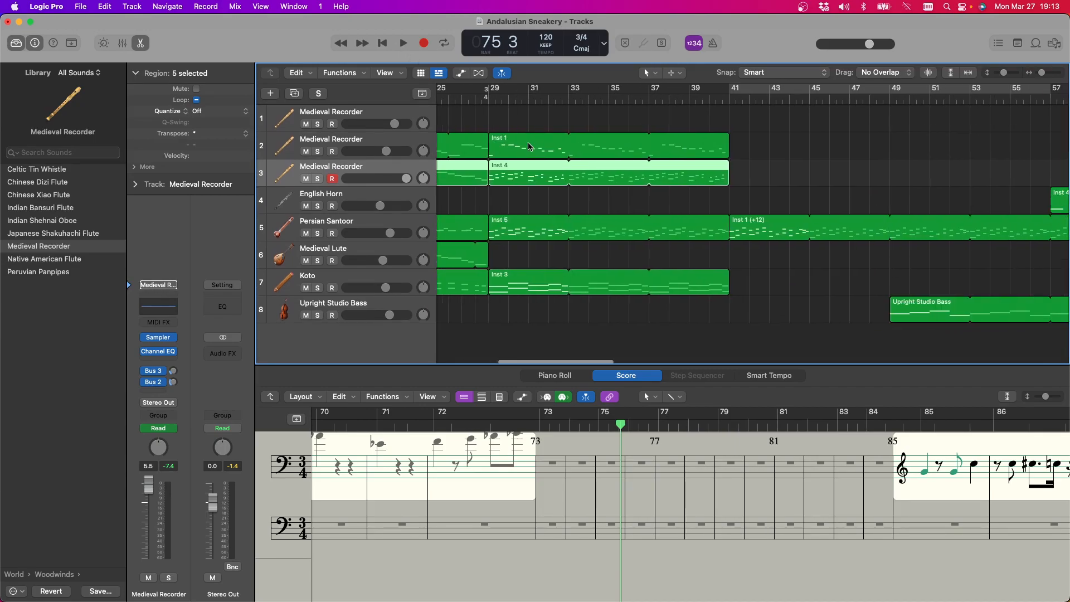
{"action": "scroll", "coordinate": [529, 147], "scroll_direction": "right", "scroll_amount": 5}
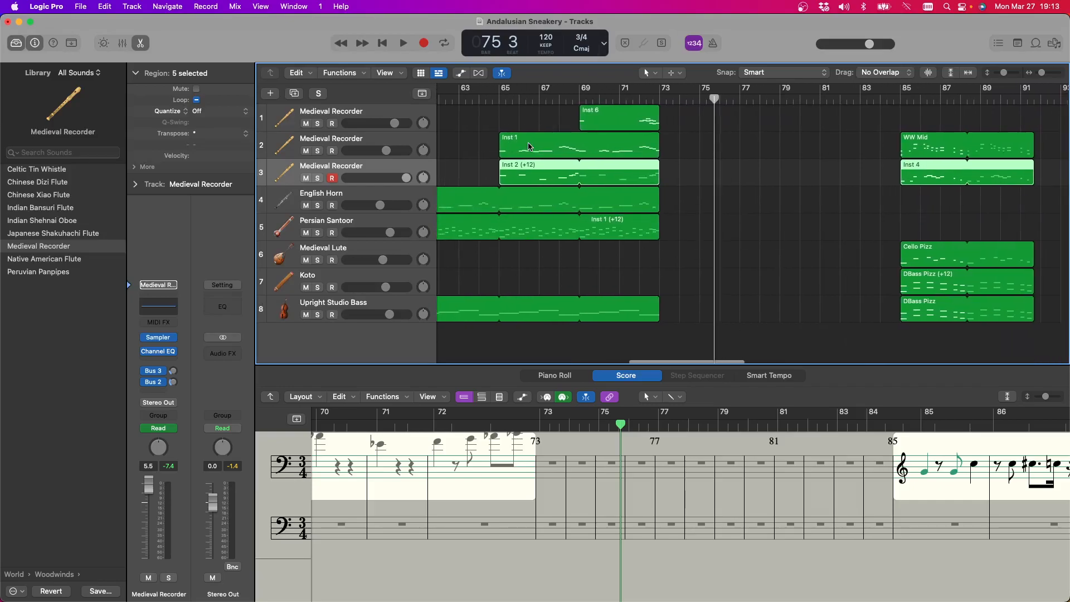
{"action": "scroll", "coordinate": [530, 147], "scroll_direction": "down", "scroll_amount": 1}
{"action": "scroll", "coordinate": [529, 146], "scroll_direction": "left", "scroll_amount": 15}
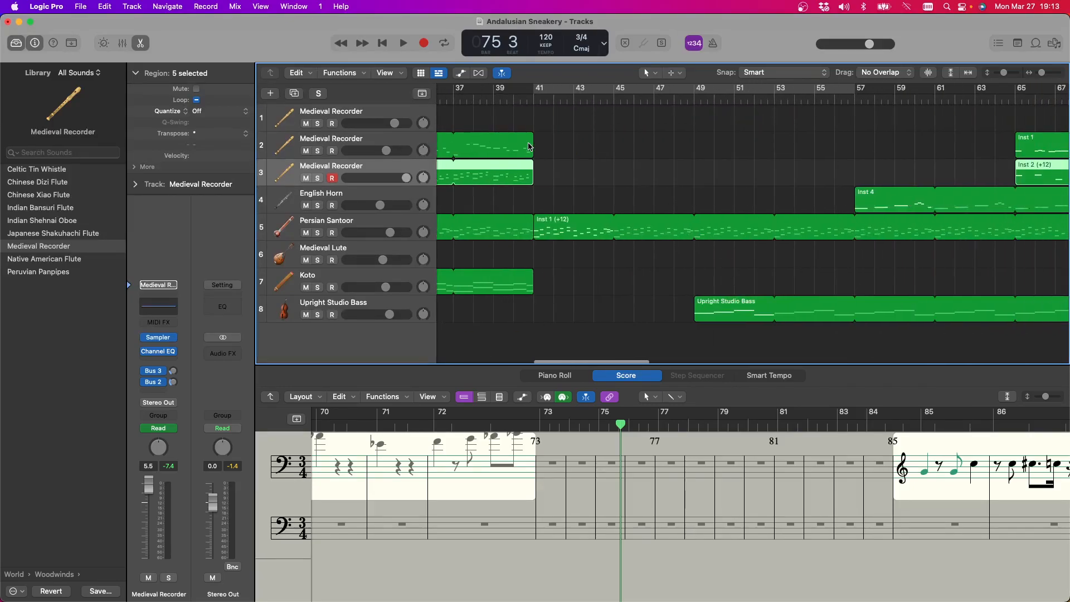
{"action": "scroll", "coordinate": [529, 147], "scroll_direction": "right", "scroll_amount": 3}
{"action": "scroll", "coordinate": [529, 147], "scroll_direction": "down", "scroll_amount": 1}
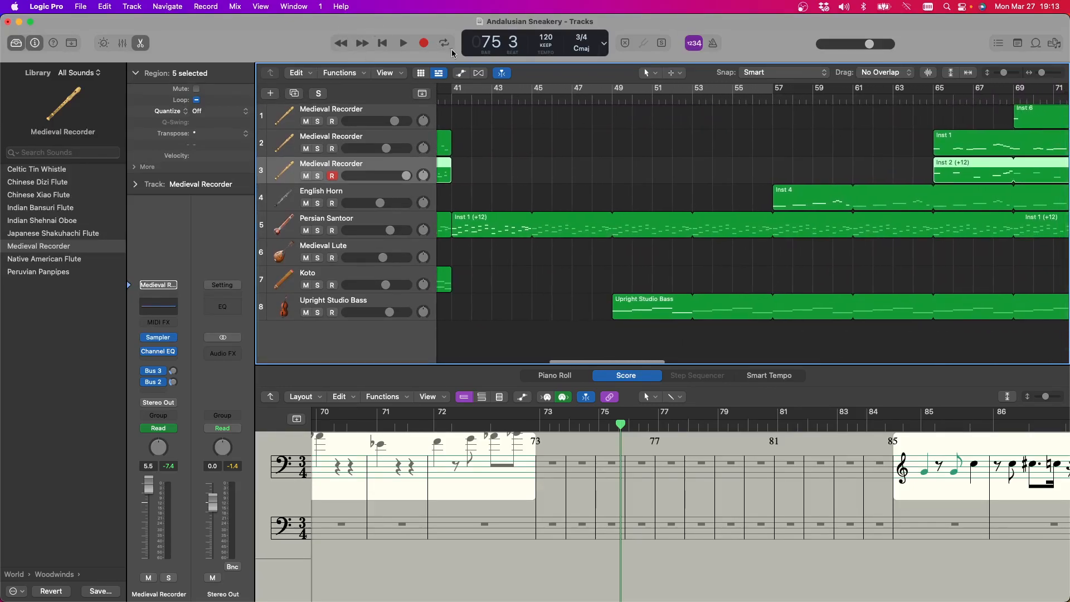
Turn on the cycle range over bars 41 to 57 and play it
{"action": "left_click", "coordinate": [496, 91]}
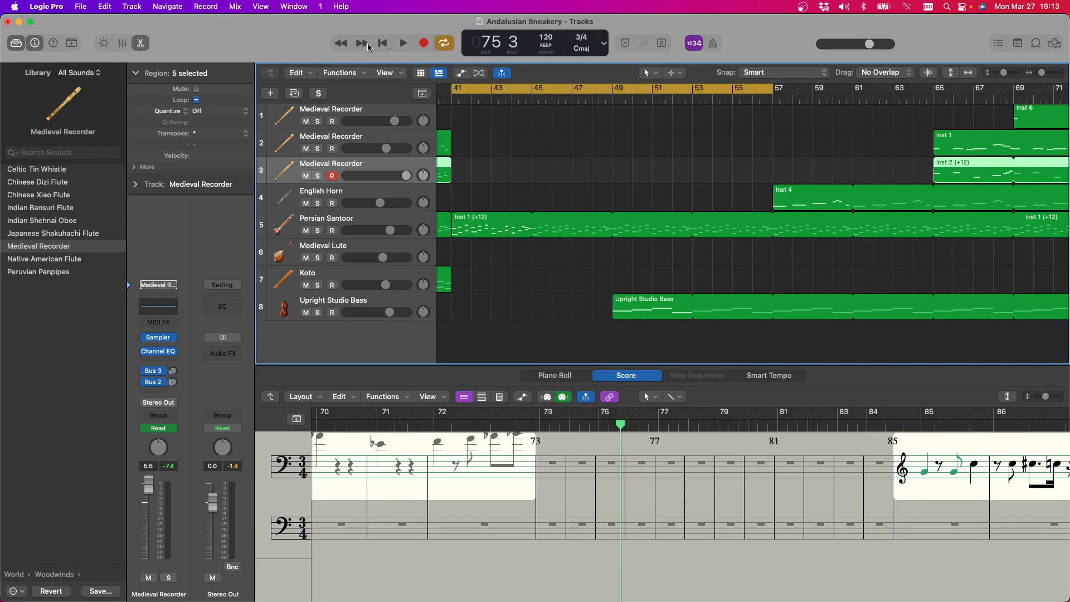
{"action": "left_click", "coordinate": [401, 44]}
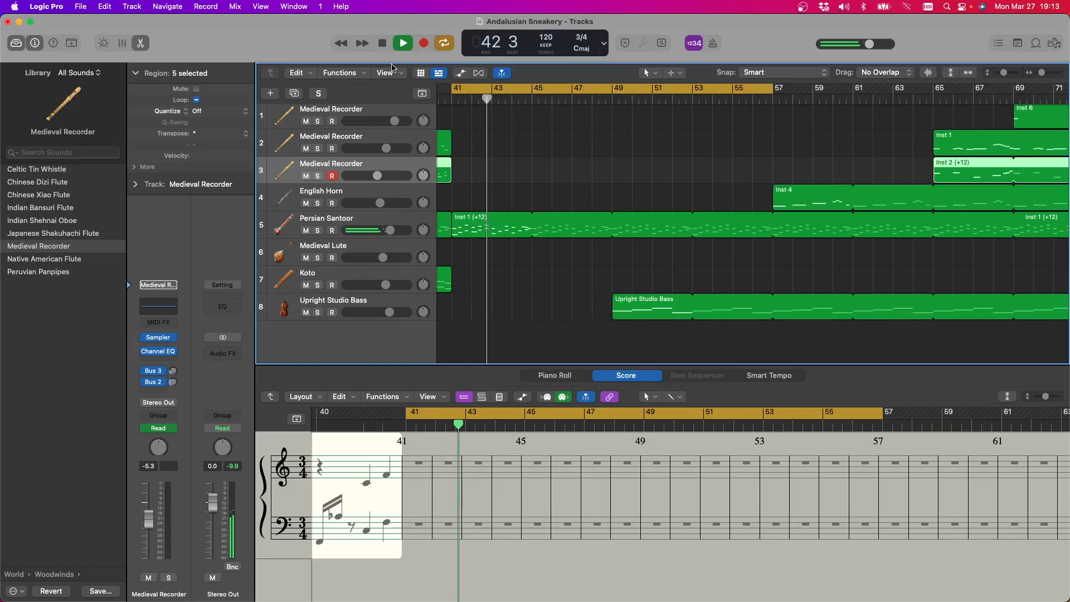
Move the cycle range to bars 57 to 73 and mute the third Medieval Recorder track holding the Inst 2 region
{"action": "scroll", "coordinate": [626, 195], "scroll_direction": "right", "scroll_amount": 1}
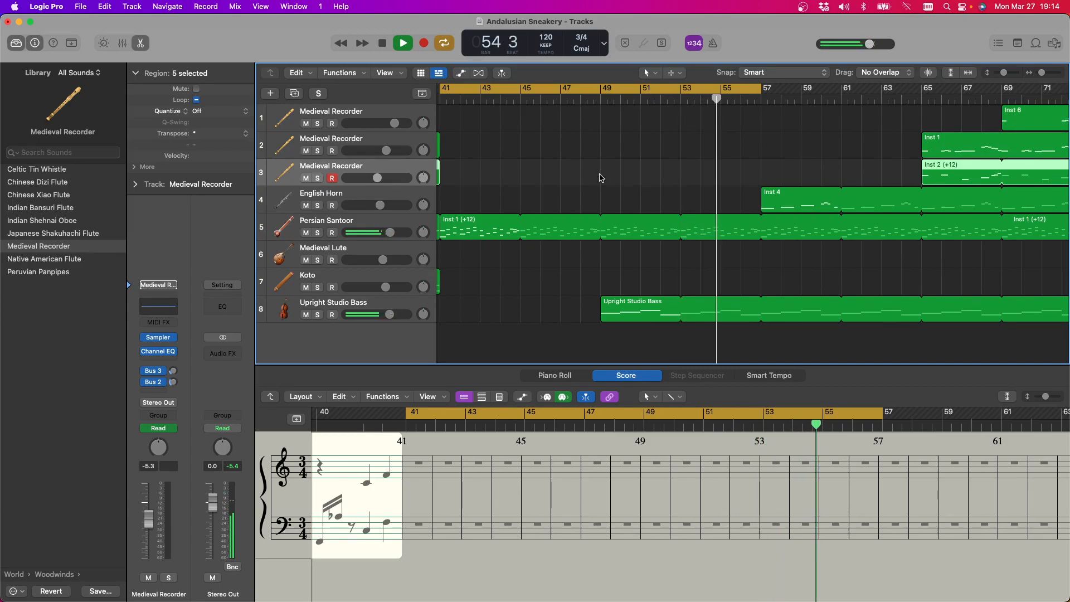
{"action": "left_click_drag", "start_coordinate": [699, 89], "coordinate": [1019, 88]}
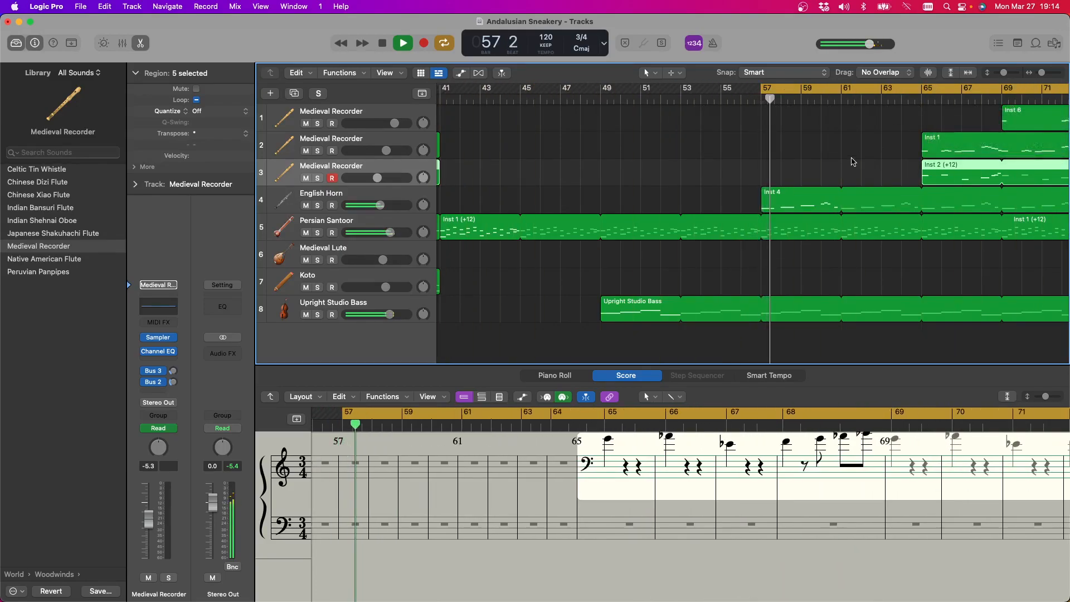
{"action": "scroll", "coordinate": [846, 183], "scroll_direction": "right", "scroll_amount": 4}
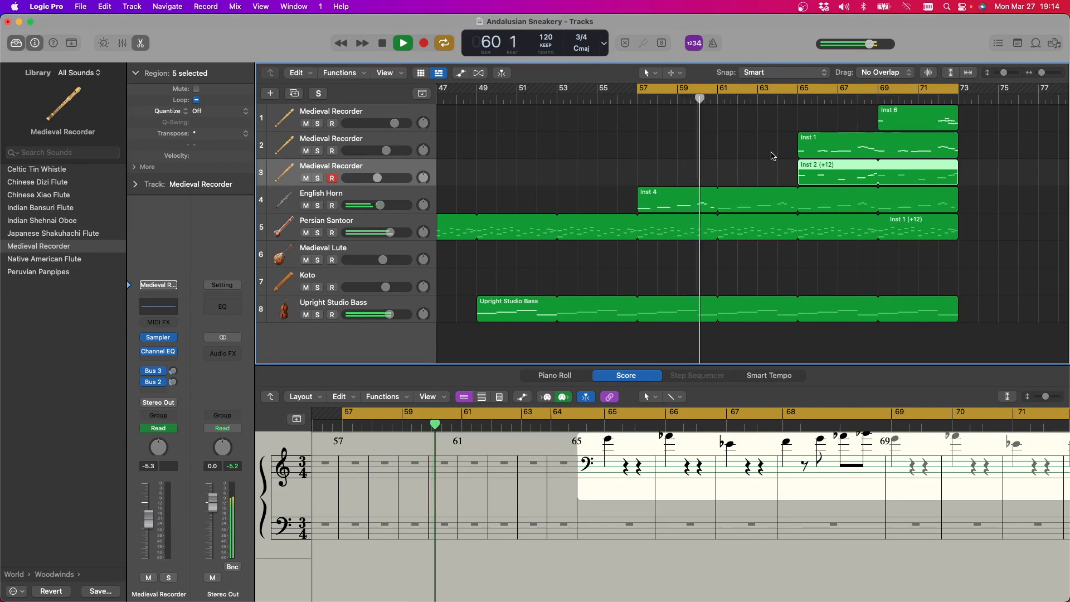
{"action": "left_click", "coordinate": [306, 178]}
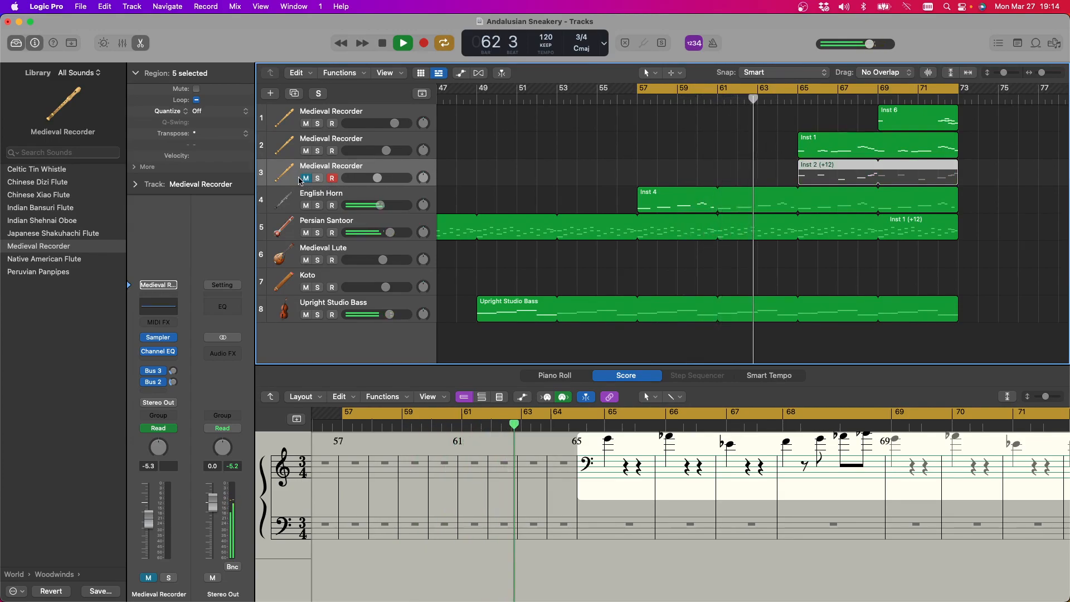
Unmute the third Medieval Recorder track and play the section, muting the English Horn temporarily
{"action": "left_click", "coordinate": [306, 179]}
{"action": "left_click", "coordinate": [306, 206]}
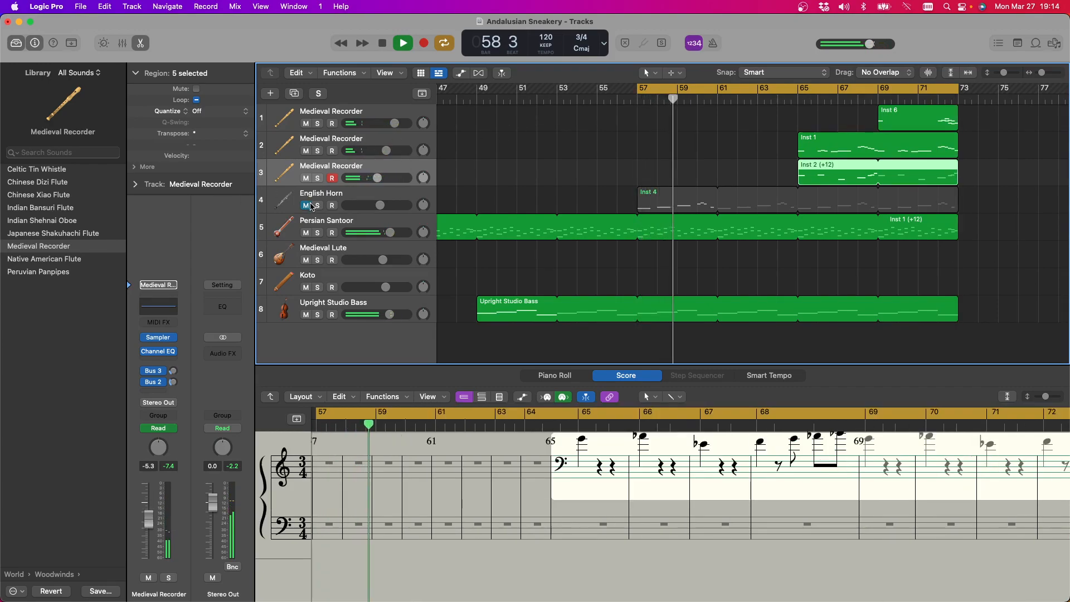
{"action": "left_click", "coordinate": [306, 205]}
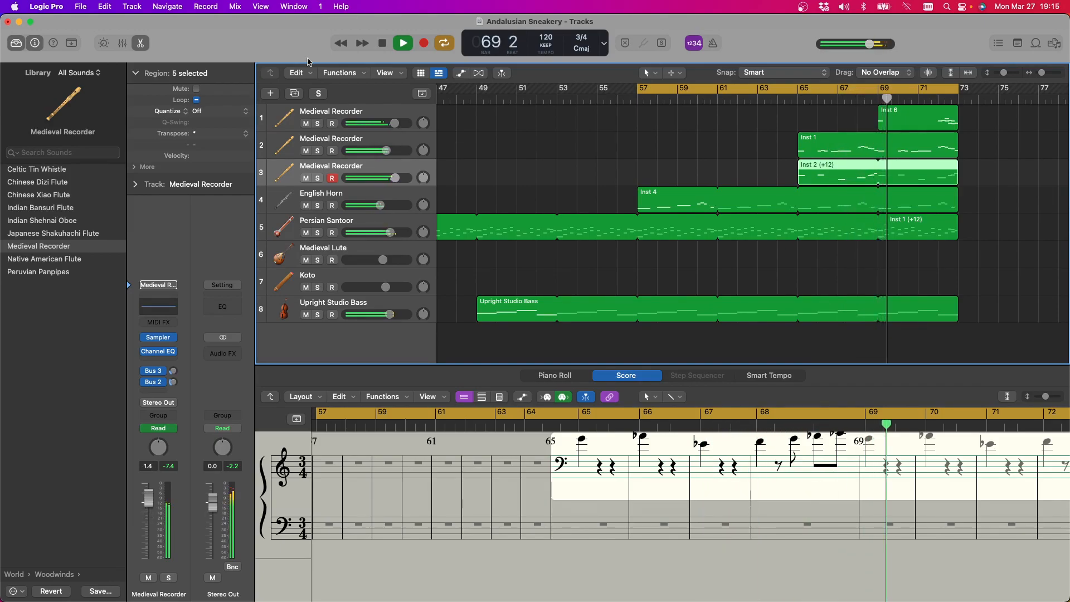
{"action": "left_click", "coordinate": [382, 44]}
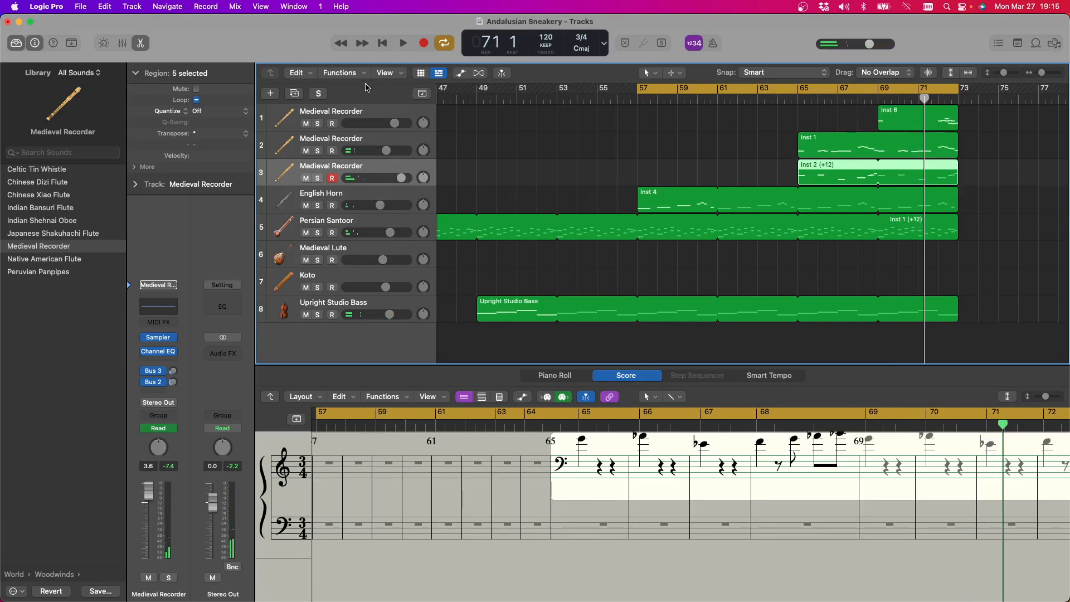
Compare the notation of the Inst 6, Inst 1 and Inst 2 parts on the three Medieval Recorder tracks
{"action": "left_click", "coordinate": [377, 144]}
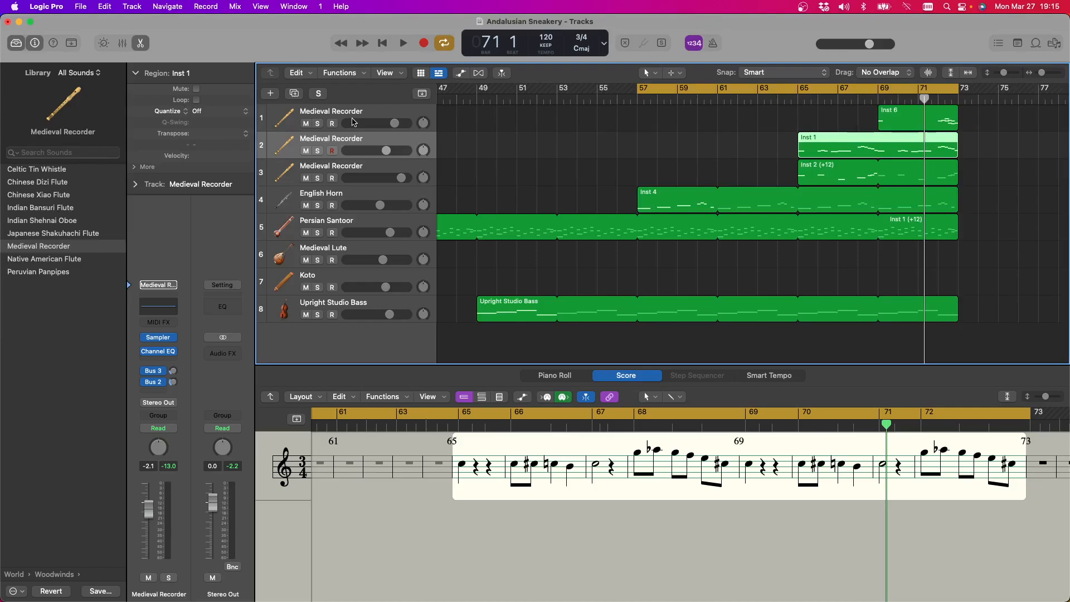
{"action": "left_click", "coordinate": [355, 124]}
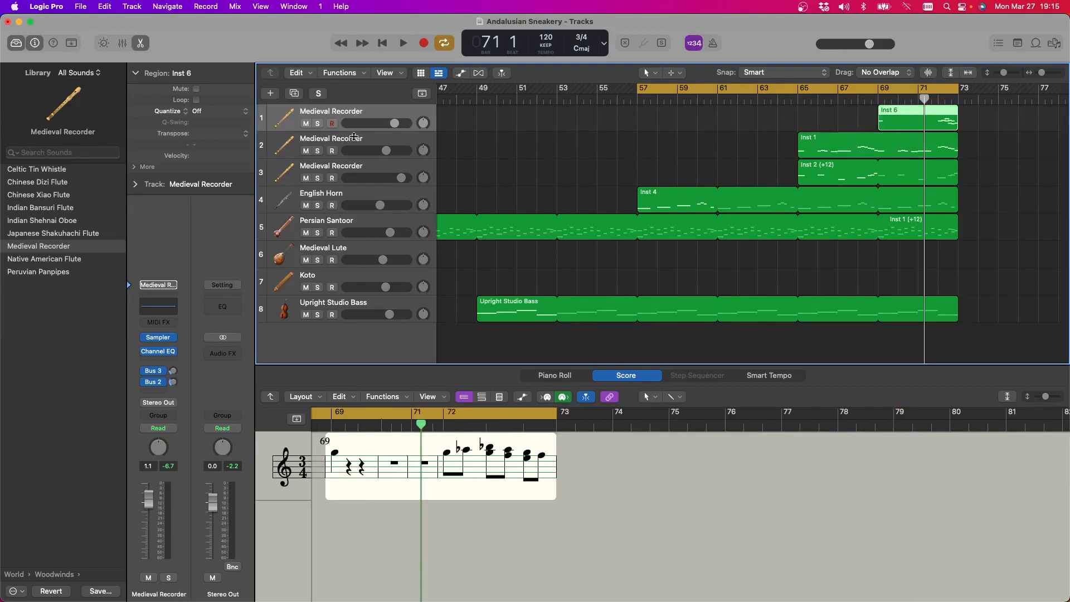
{"action": "left_click", "coordinate": [354, 142]}
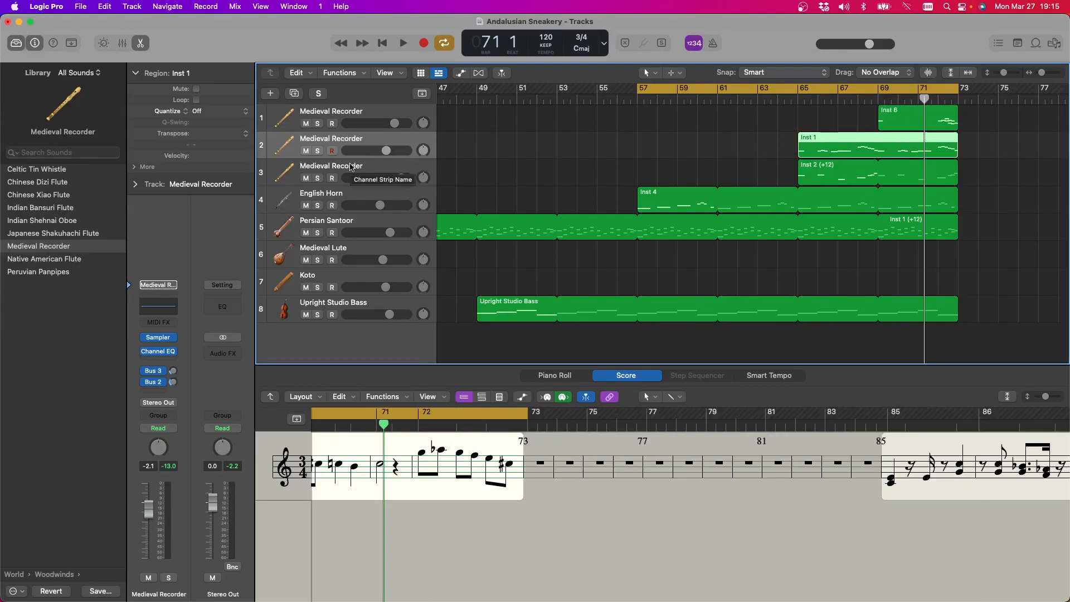
{"action": "left_click", "coordinate": [351, 168]}
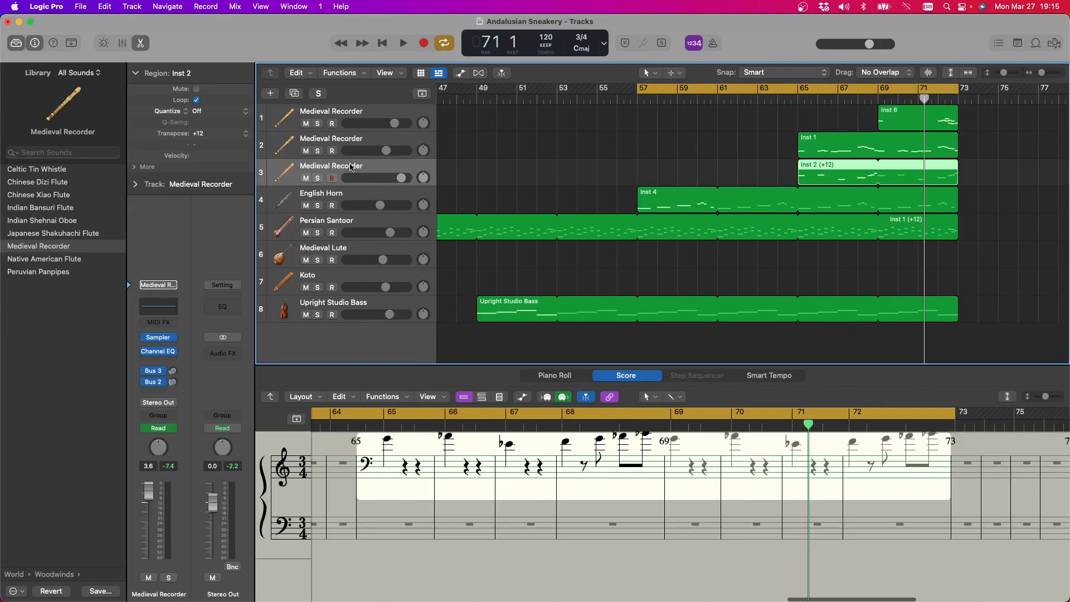
Solo the three Medieval Recorder tracks and play them with the cycle range shortened to bars 65 to 73
{"action": "left_click", "coordinate": [317, 178]}
{"action": "left_click", "coordinate": [317, 151]}
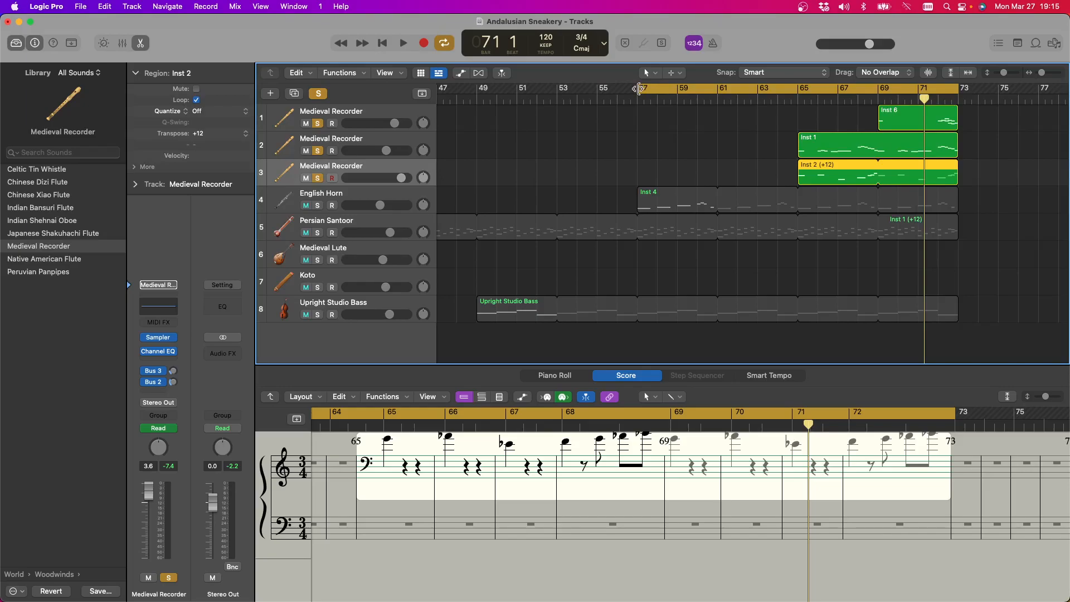
{"action": "left_click_drag", "start_coordinate": [639, 90], "coordinate": [797, 91]}
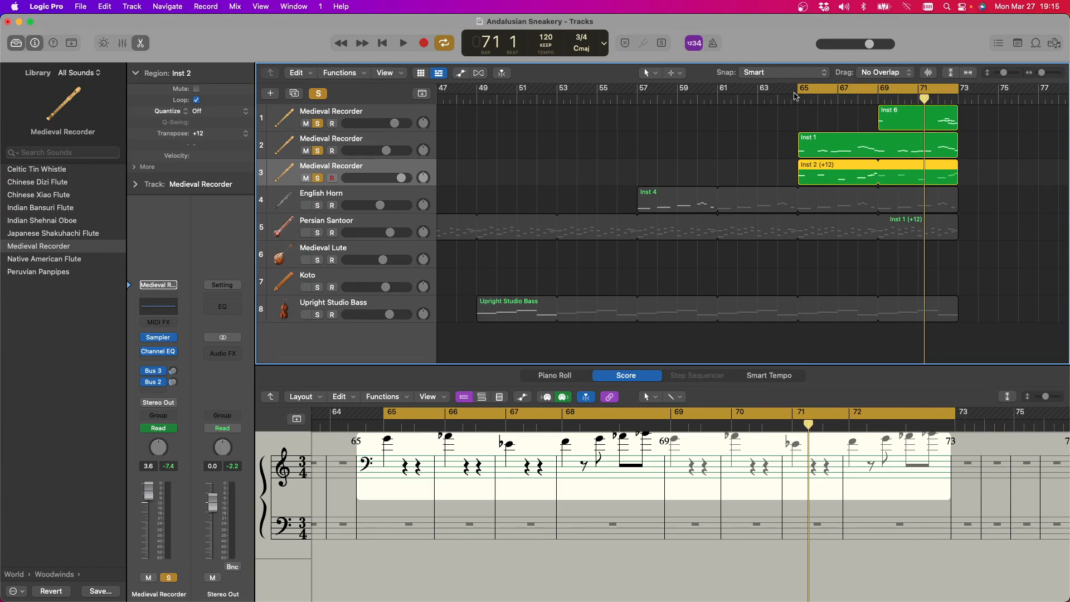
{"action": "scroll", "coordinate": [799, 91], "scroll_direction": "right", "scroll_amount": 1}
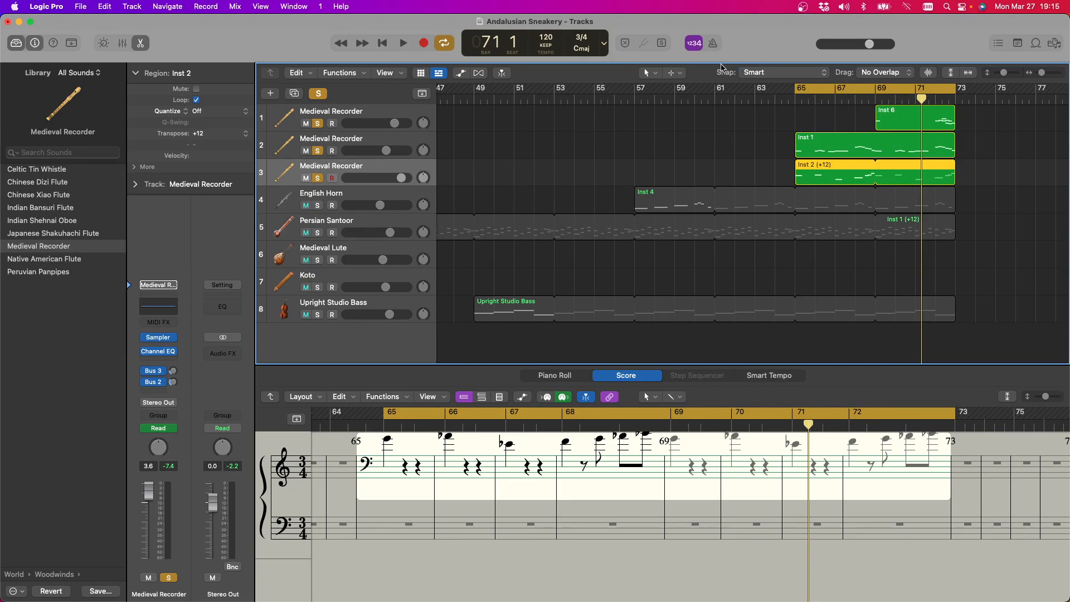
{"action": "left_click", "coordinate": [402, 44]}
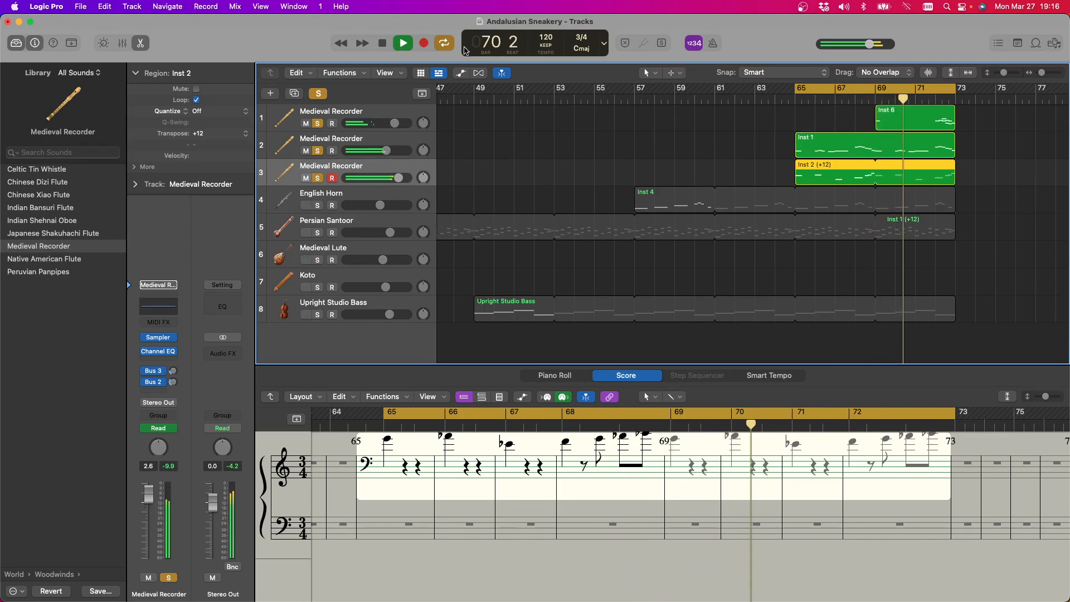
Show the Inst 6 region's notes in the Piano Roll, checking Inst 1 for comparison, and stop playback
{"action": "left_click", "coordinate": [887, 127]}
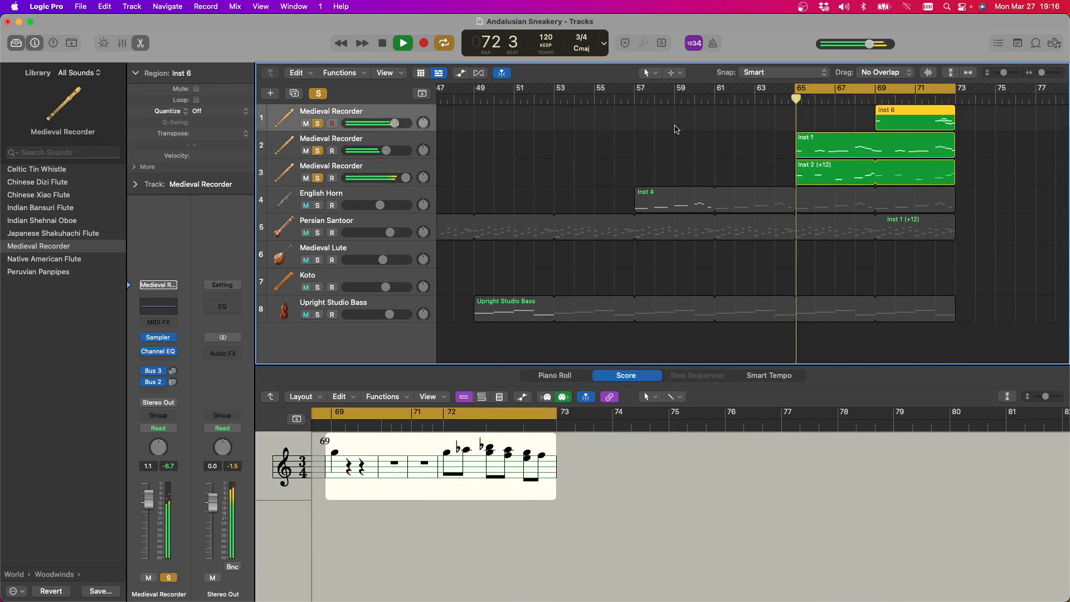
{"action": "left_click", "coordinate": [543, 377]}
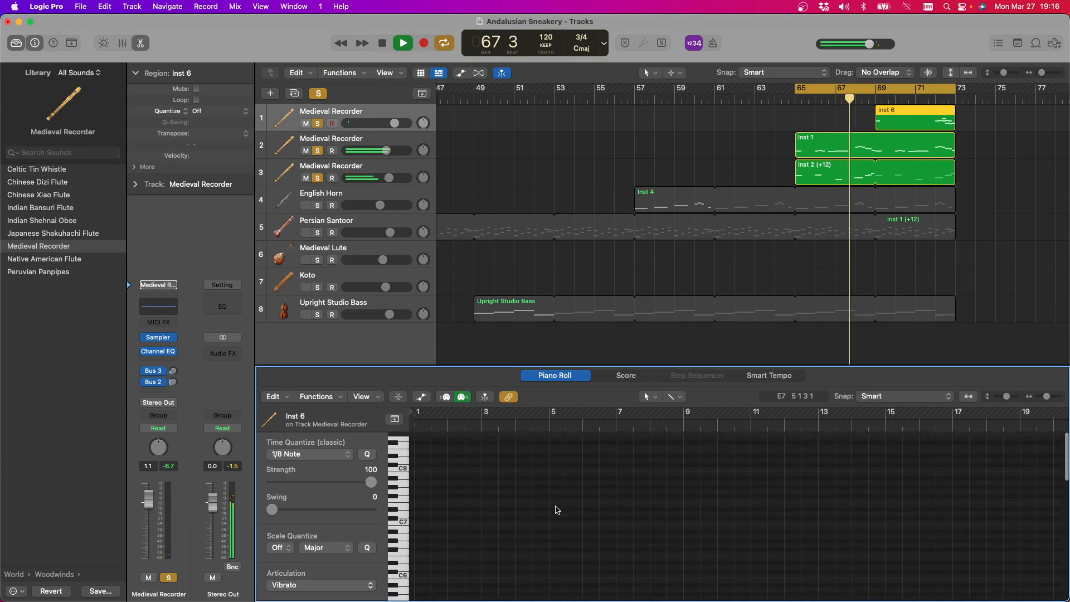
{"action": "left_click", "coordinate": [906, 145]}
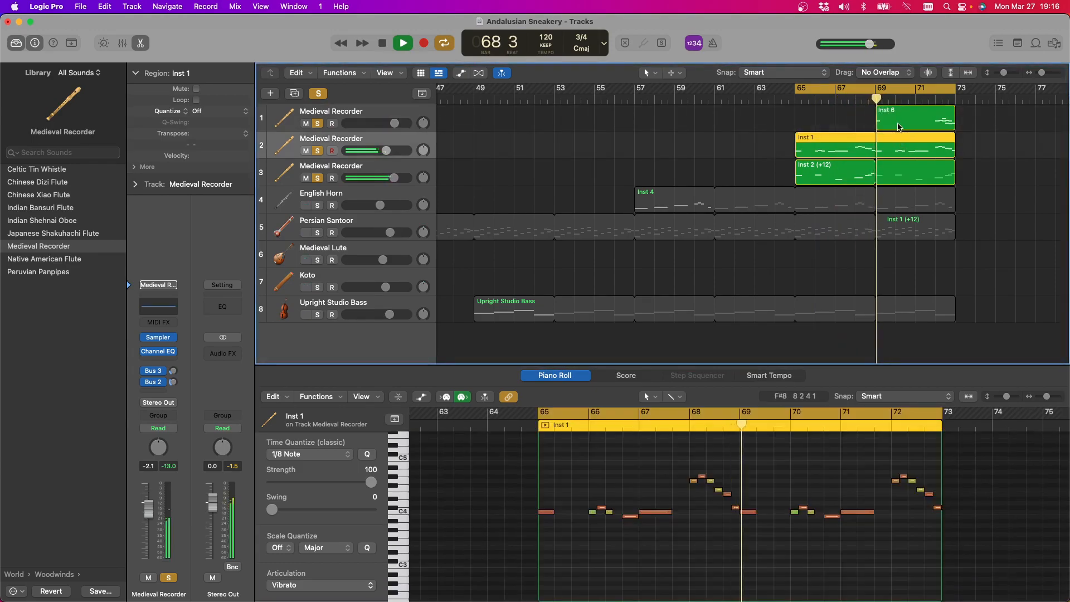
{"action": "left_click", "coordinate": [936, 109]}
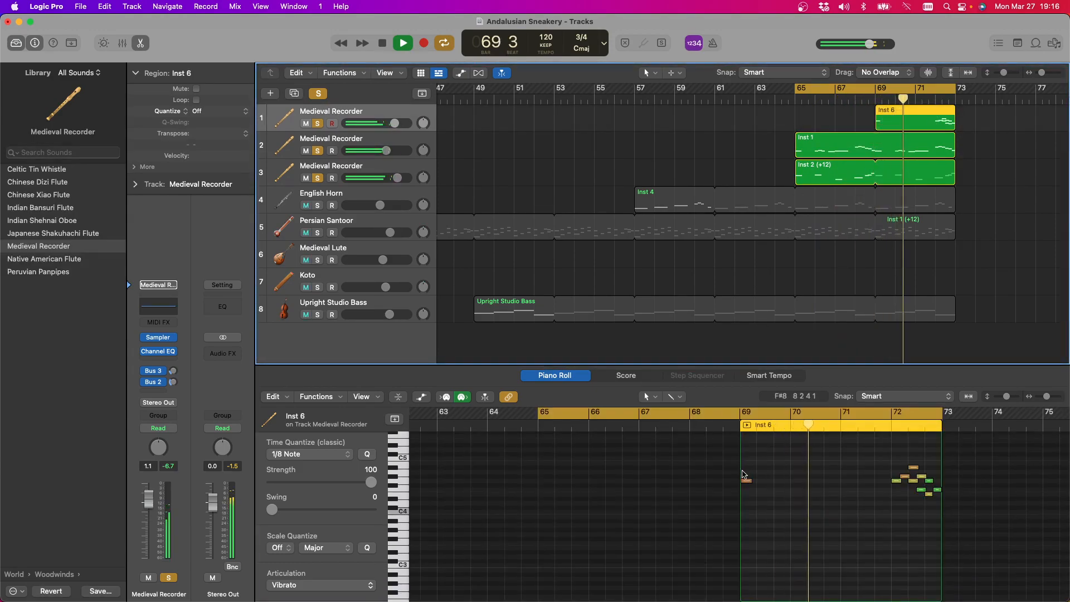
{"action": "left_click", "coordinate": [387, 45]}
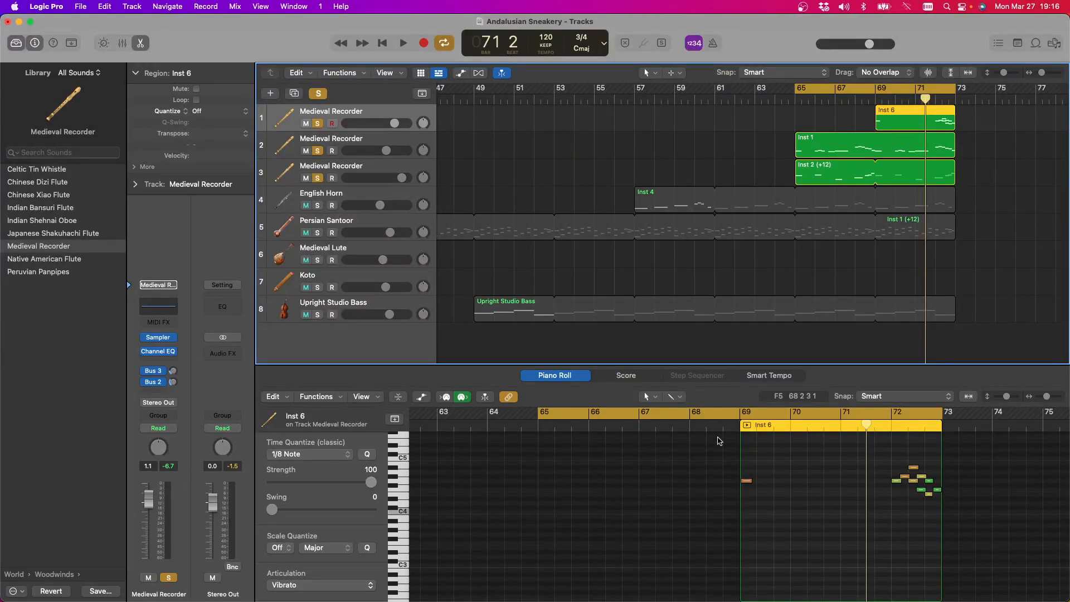
Lengthen the first note of Inst 6 at bar 69 to about two beats and play the cycle range
{"action": "left_click_drag", "start_coordinate": [752, 484], "coordinate": [711, 460]}
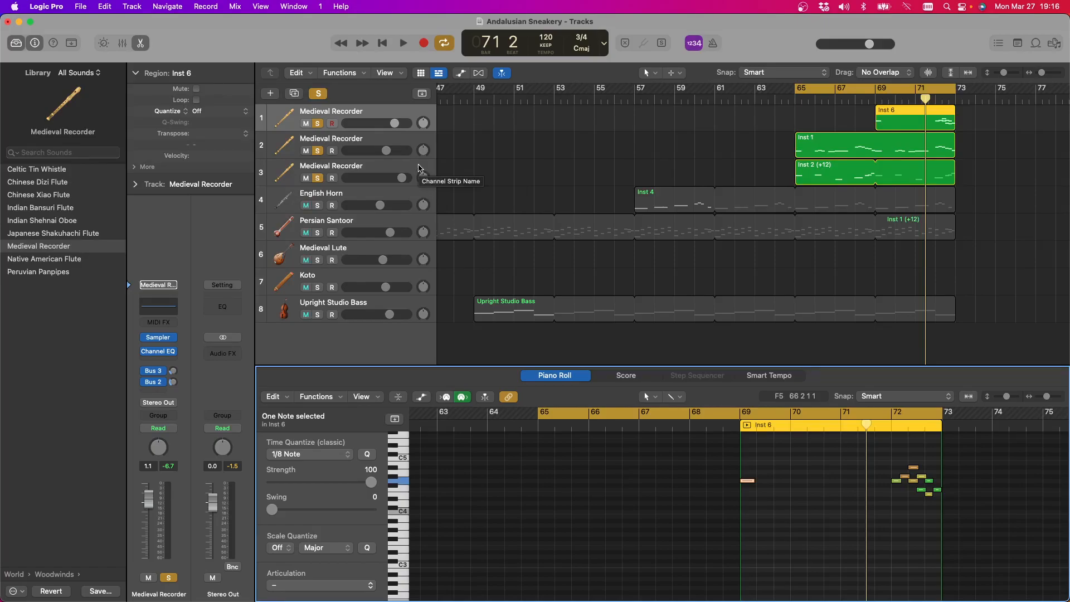
{"action": "left_click", "coordinate": [396, 43]}
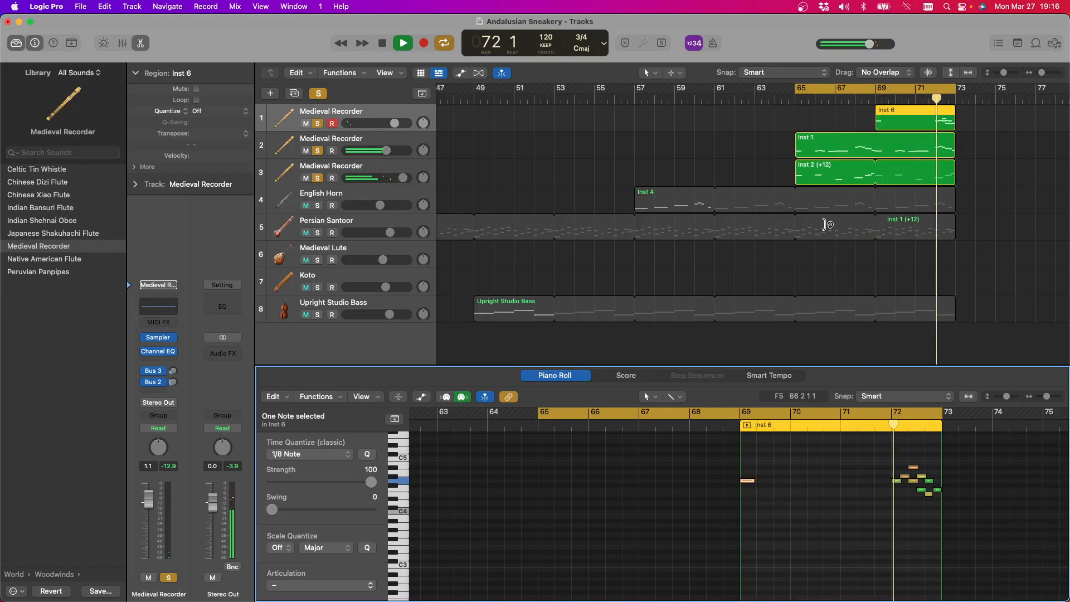
{"action": "left_click_drag", "start_coordinate": [755, 481], "coordinate": [776, 485]}
Lengthen the first C4 note of the Inst 1 region at bar 65 to about two beats
{"action": "left_click", "coordinate": [798, 181]}
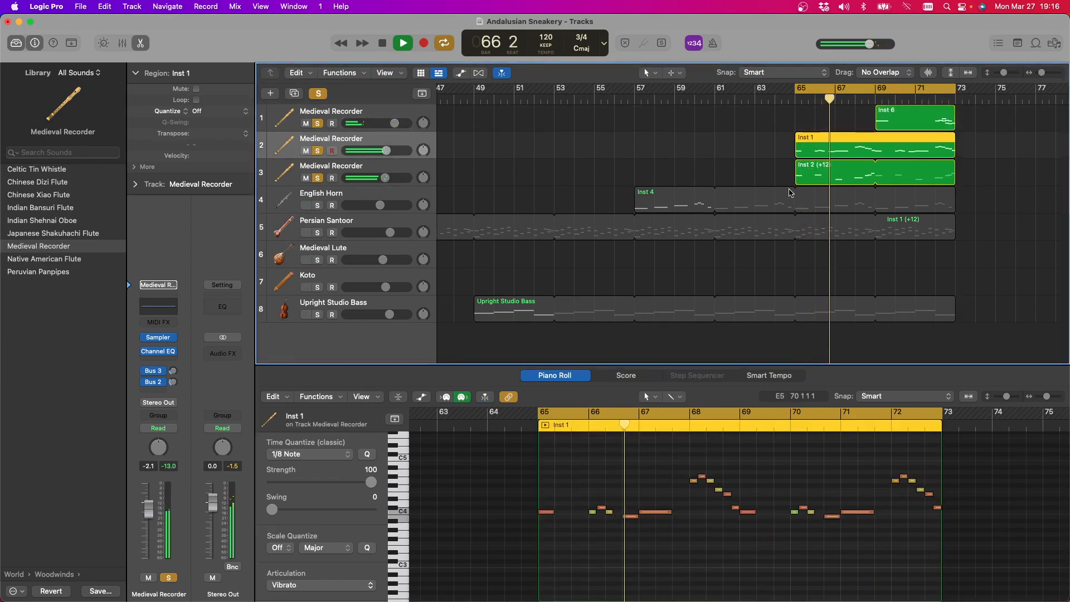
{"action": "left_click", "coordinate": [551, 513]}
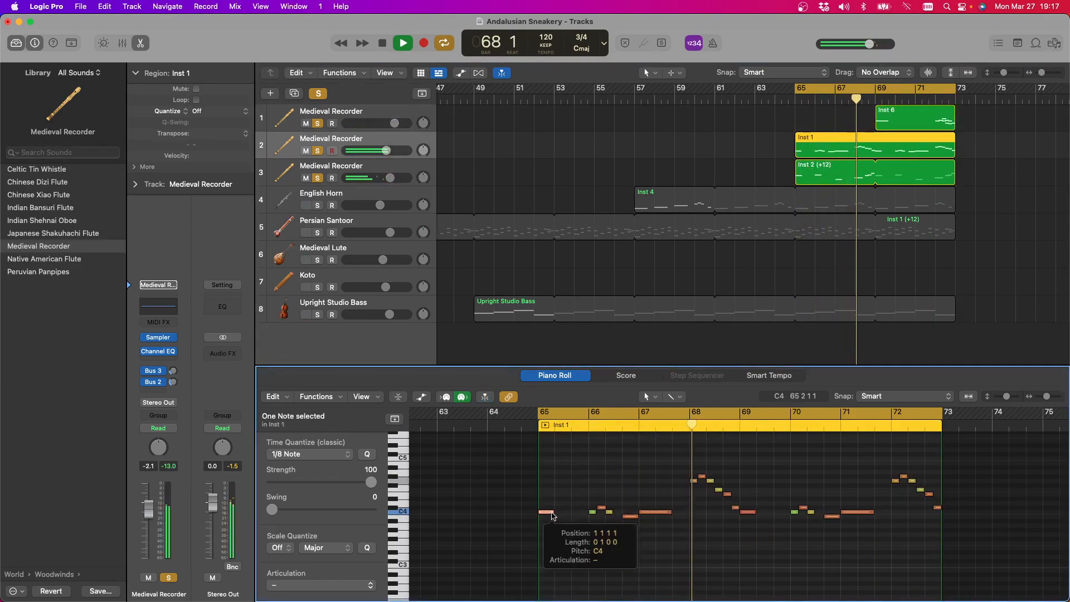
{"action": "left_click_drag", "start_coordinate": [553, 513], "coordinate": [570, 514]}
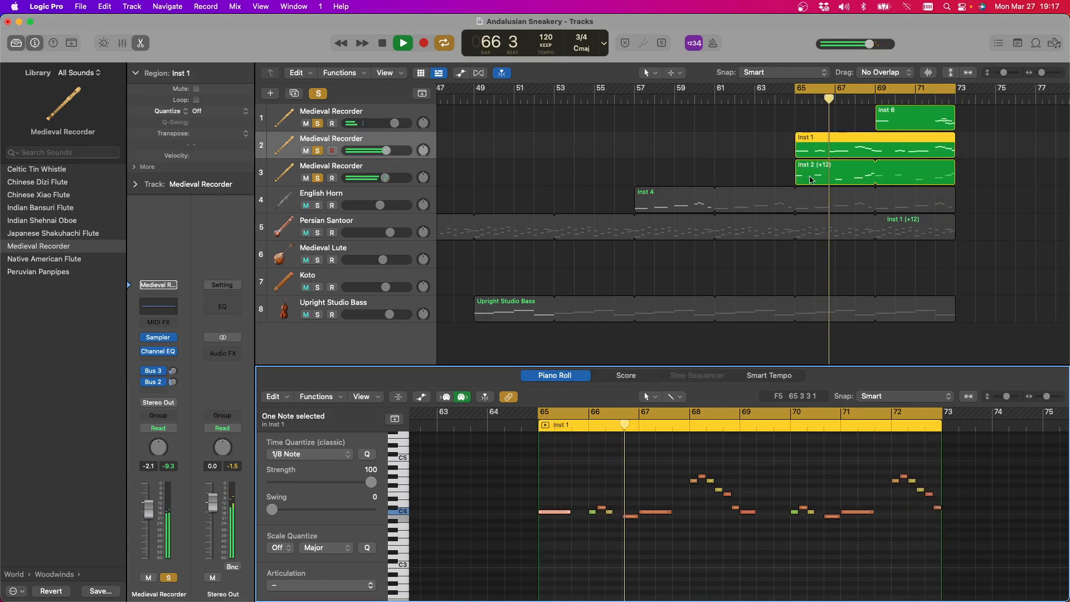
Lengthen the first three notes of the Inst 2 region, in bars 65 to 67, to about two beats each
{"action": "left_click", "coordinate": [811, 181]}
{"action": "left_click_drag", "start_coordinate": [552, 496], "coordinate": [671, 583]}
{"action": "left_click_drag", "start_coordinate": [553, 490], "coordinate": [573, 494]}
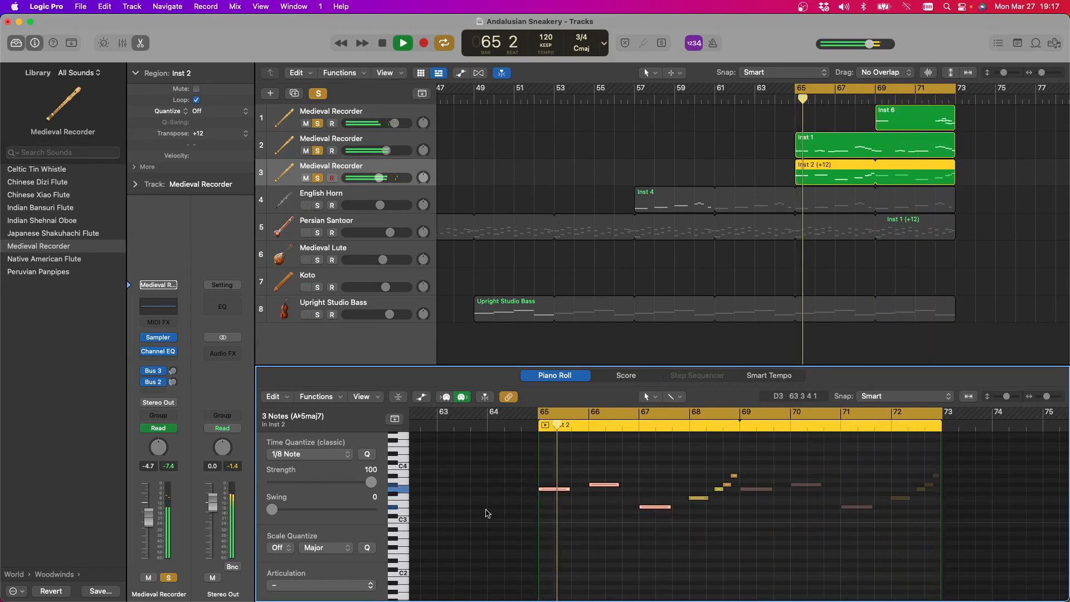
{"action": "left_click", "coordinate": [577, 509]}
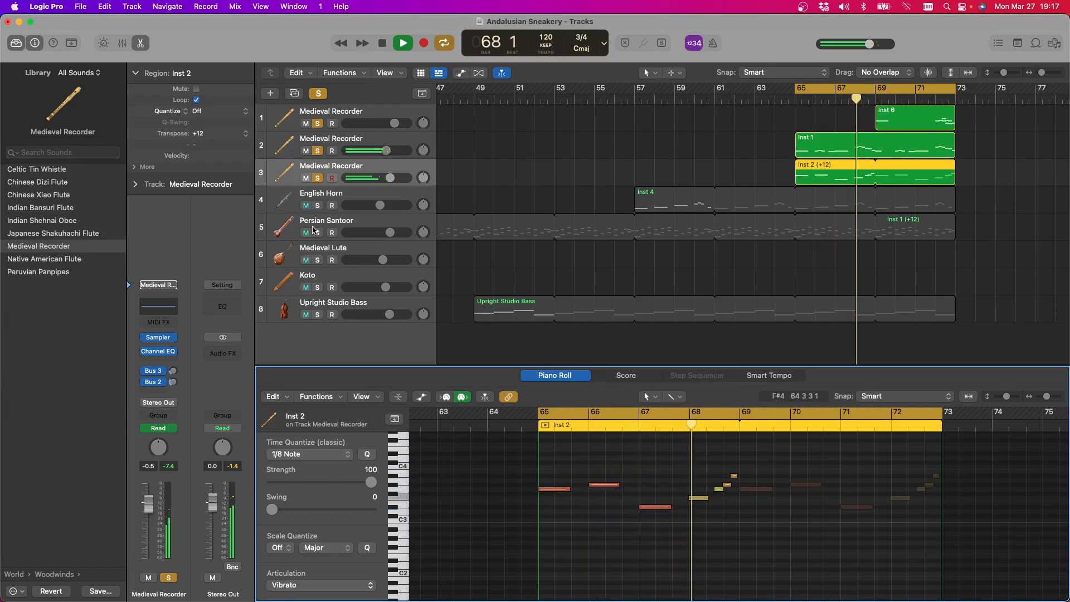
Solo the Persian Santoor together with the recorders, then clear all solos to hear the full arrangement
{"action": "left_click", "coordinate": [318, 233]}
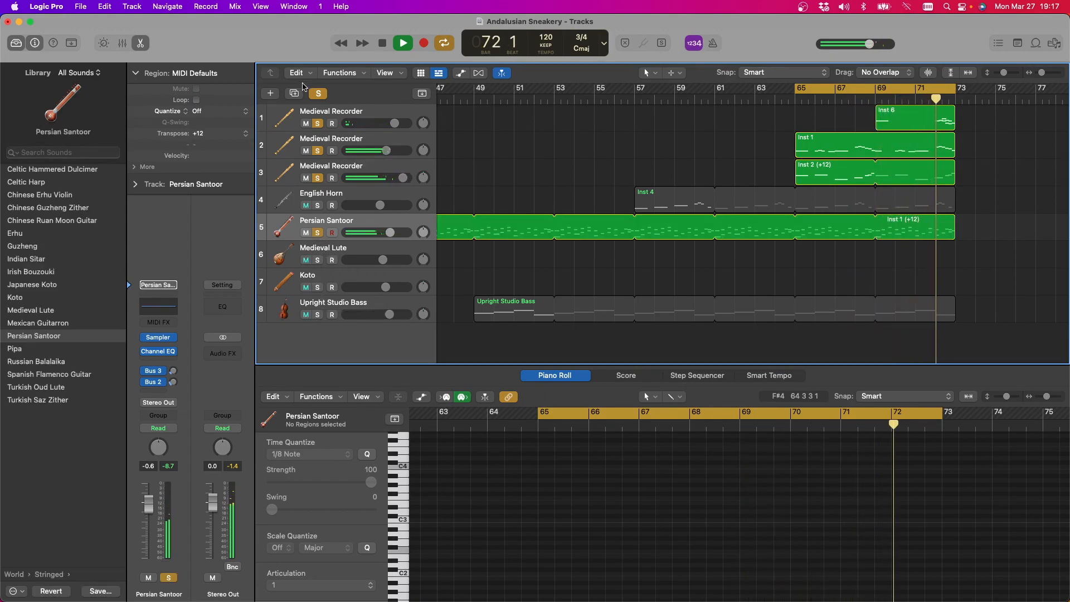
{"action": "left_click", "coordinate": [319, 94]}
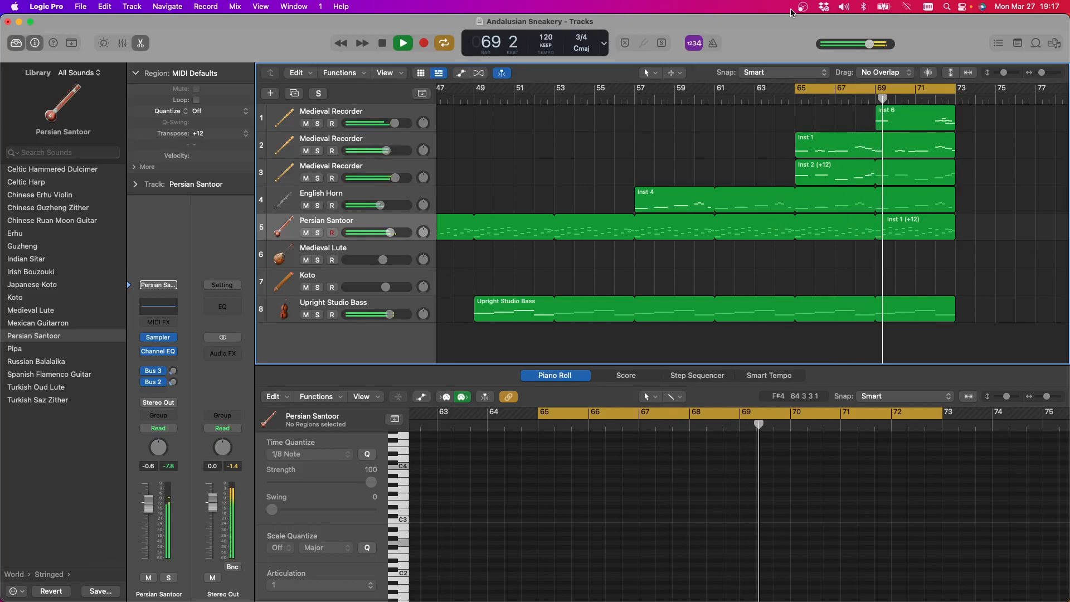
Filter the Apple Loops by the Beats instrument category and audition 2-Step Thump Beat 03 over the arrangement
{"action": "left_click", "coordinate": [1040, 46]}
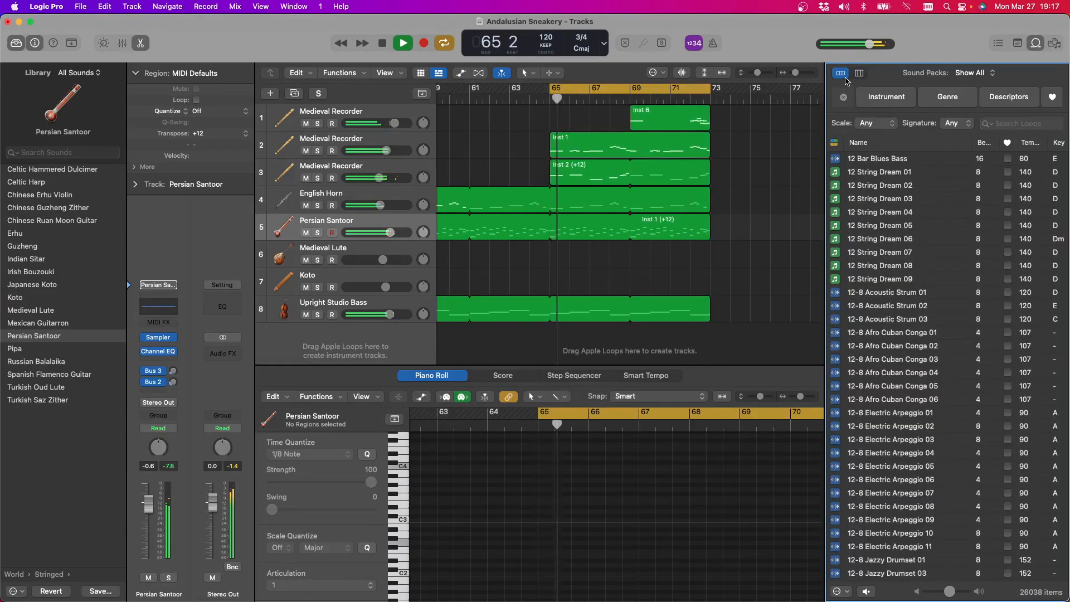
{"action": "left_click", "coordinate": [883, 98]}
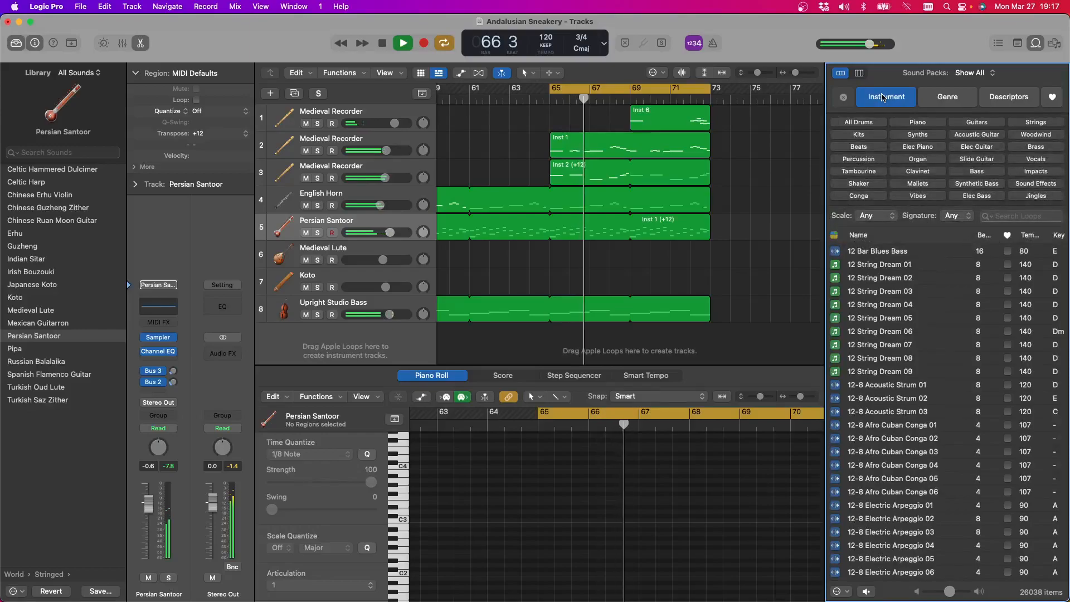
{"action": "left_click", "coordinate": [858, 147]}
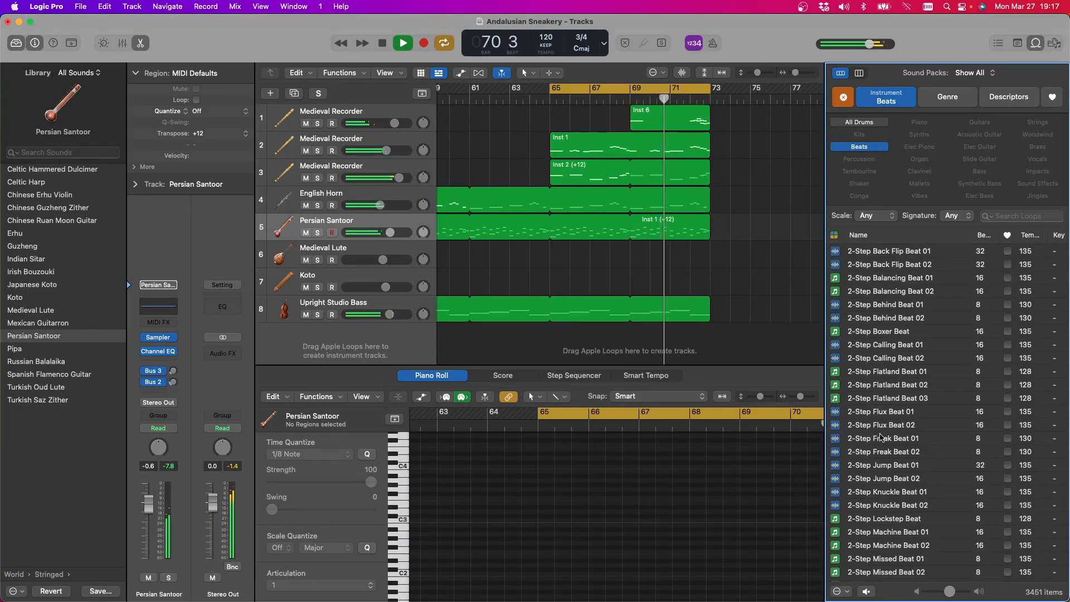
{"action": "scroll", "coordinate": [858, 424], "scroll_direction": "down", "scroll_amount": 10}
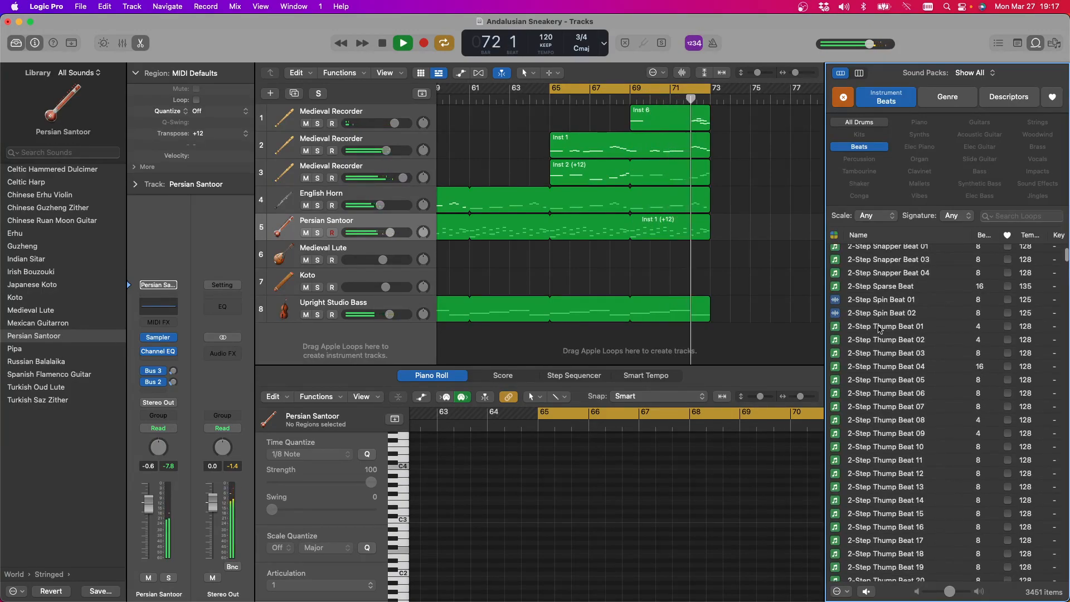
{"action": "left_click", "coordinate": [891, 355]}
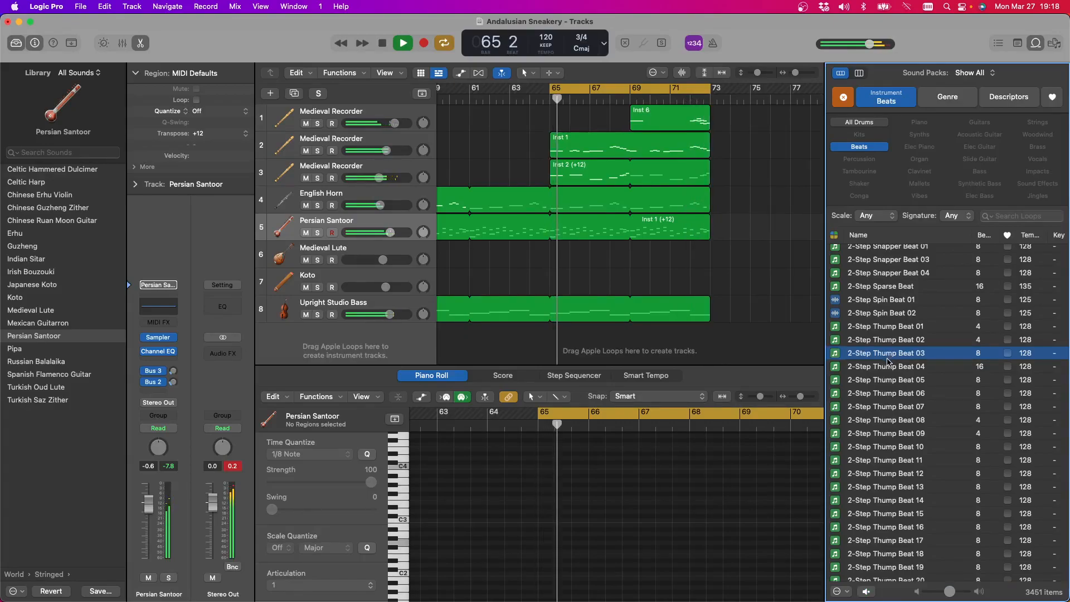
Audition the 2-Step Tricky Beat 01 loop, browse further through the beats, and stop playback
{"action": "scroll", "coordinate": [892, 358], "scroll_direction": "down", "scroll_amount": 10}
{"action": "scroll", "coordinate": [880, 379], "scroll_direction": "down", "scroll_amount": 3}
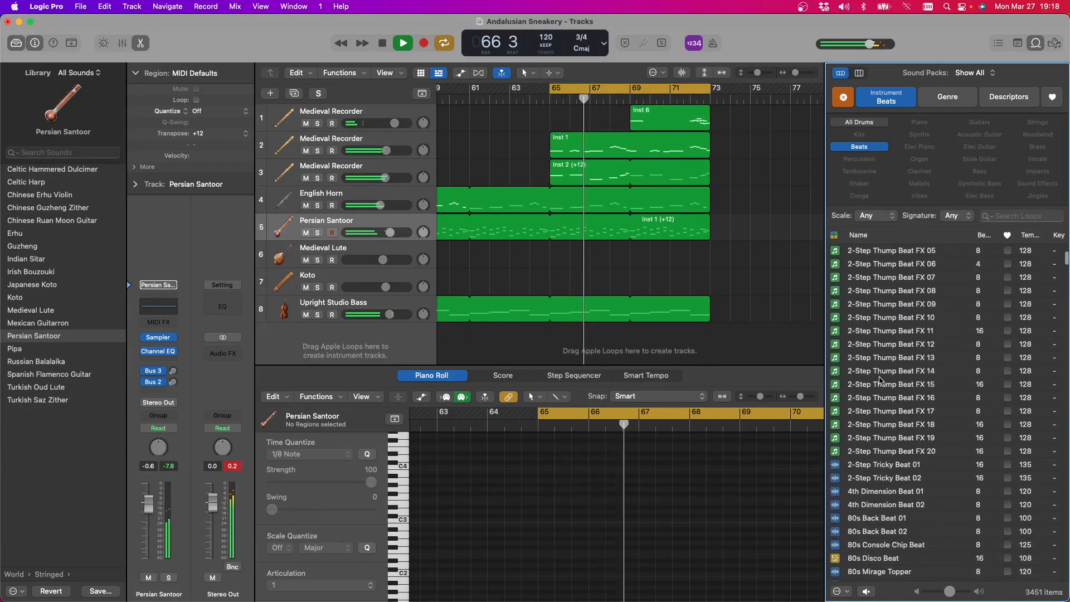
{"action": "left_click", "coordinate": [892, 462]}
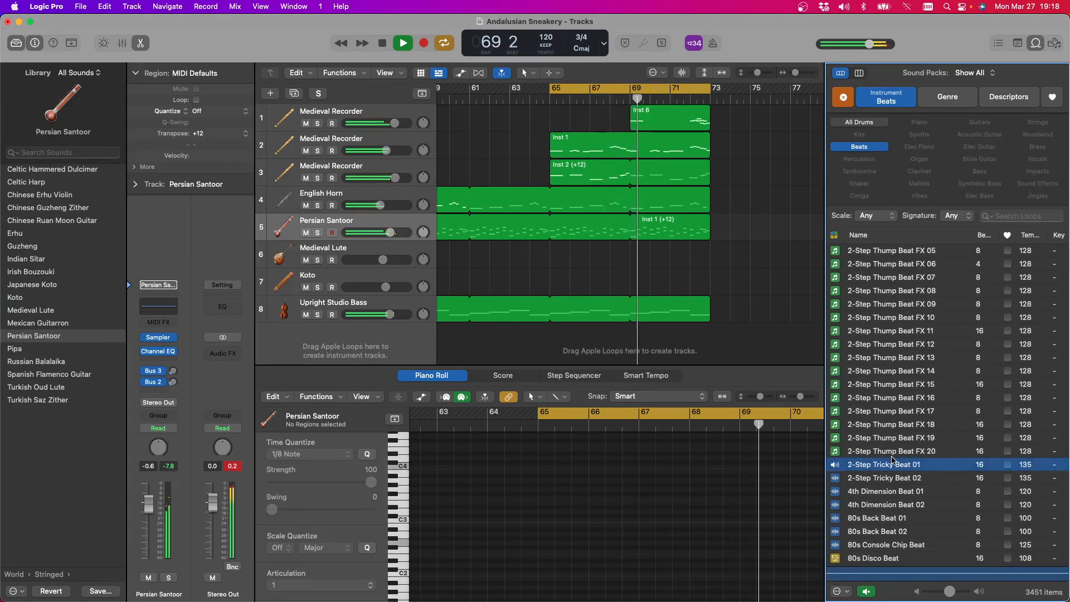
{"action": "left_click", "coordinate": [885, 466]}
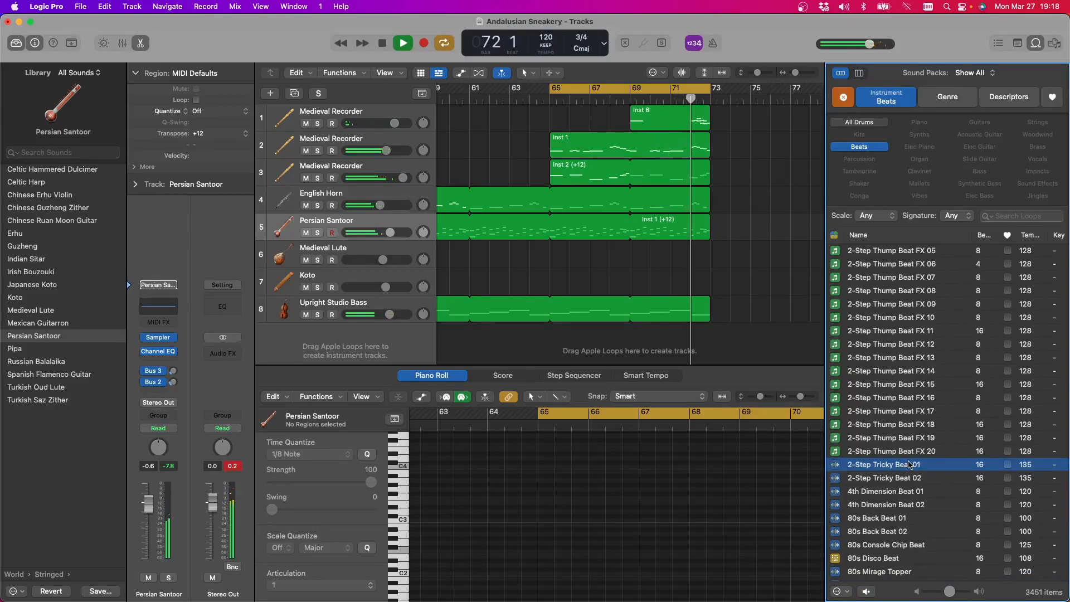
{"action": "scroll", "coordinate": [911, 460], "scroll_direction": "down", "scroll_amount": 2}
{"action": "scroll", "coordinate": [911, 460], "scroll_direction": "down", "scroll_amount": 1}
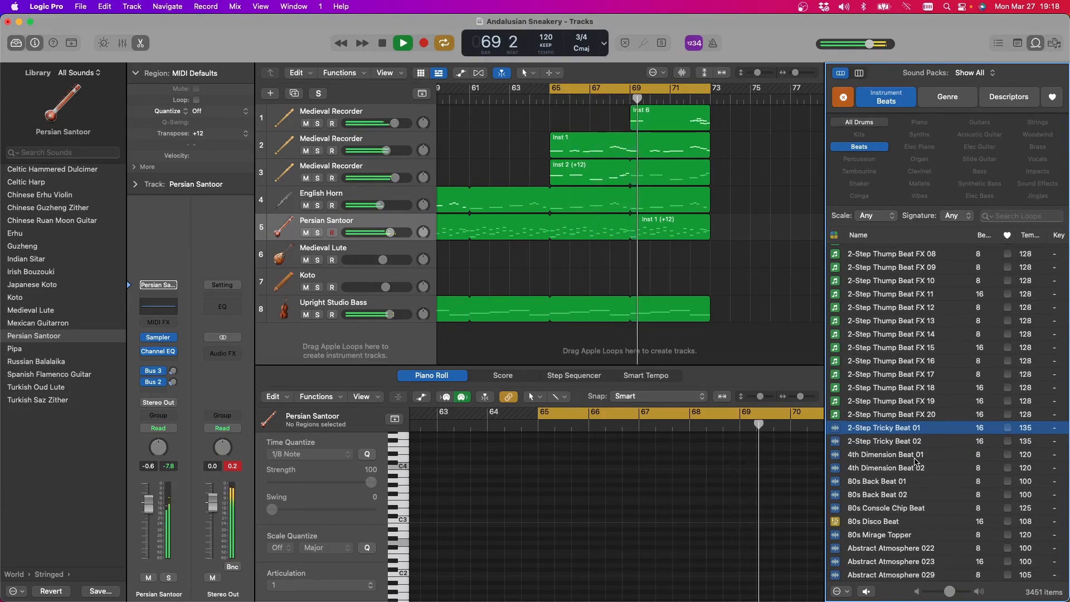
{"action": "left_click", "coordinate": [382, 44]}
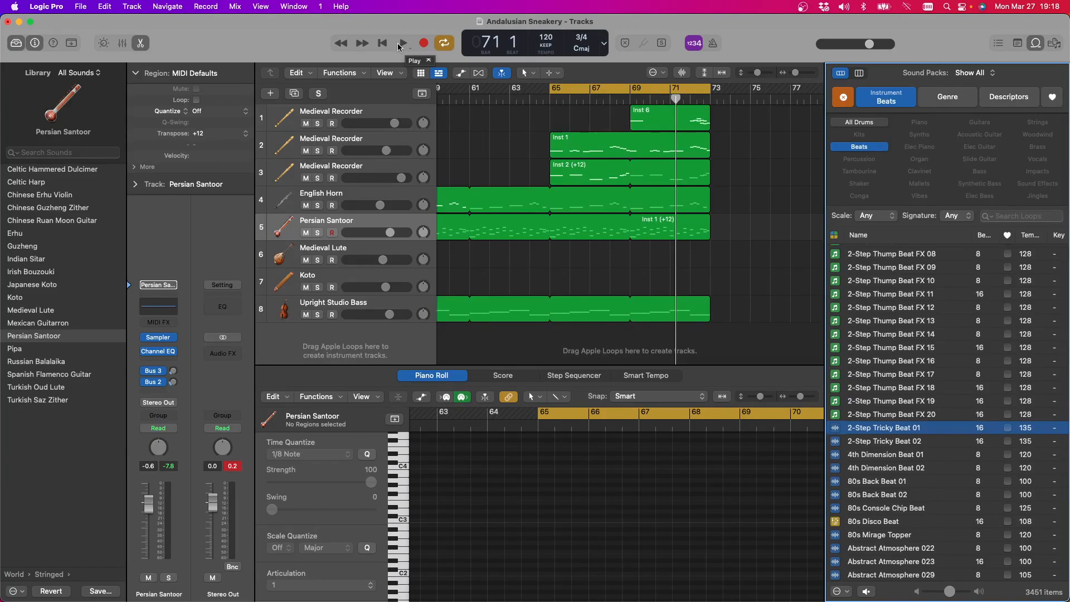
Hide the loop browser, then close the Andalusian Sneakery project and save its changes
{"action": "left_click", "coordinate": [1038, 44]}
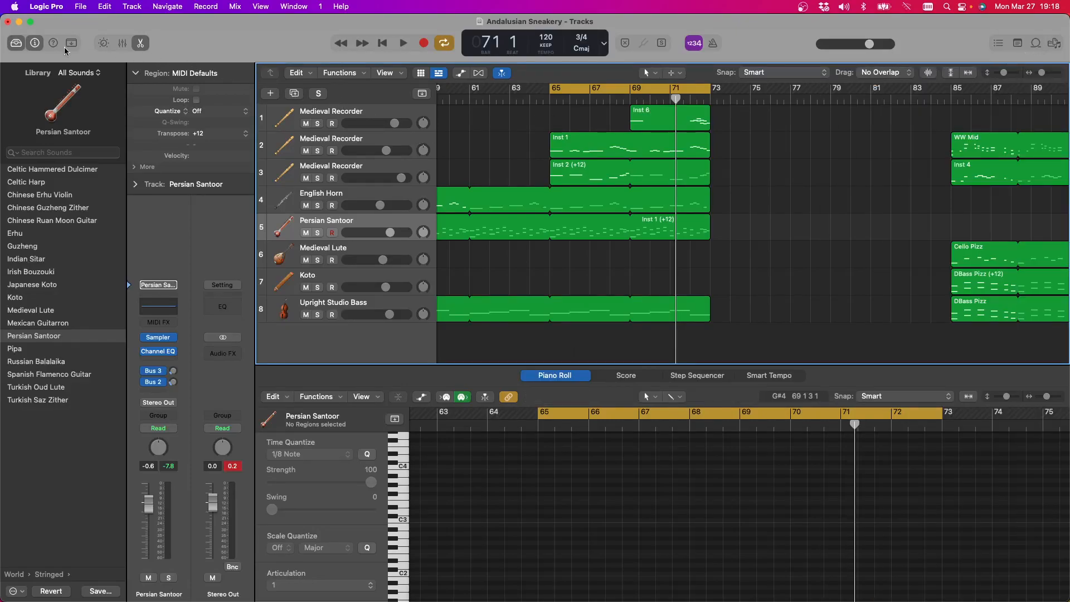
{"action": "left_click", "coordinate": [8, 22]}
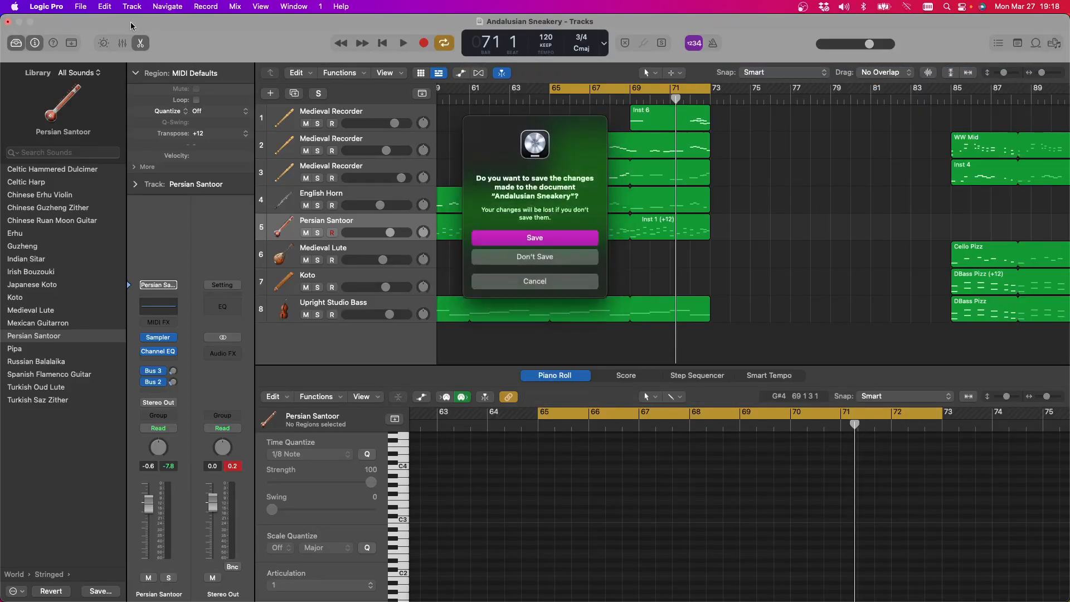
{"action": "left_click", "coordinate": [531, 244]}
{"action": "left_click", "coordinate": [519, 241]}
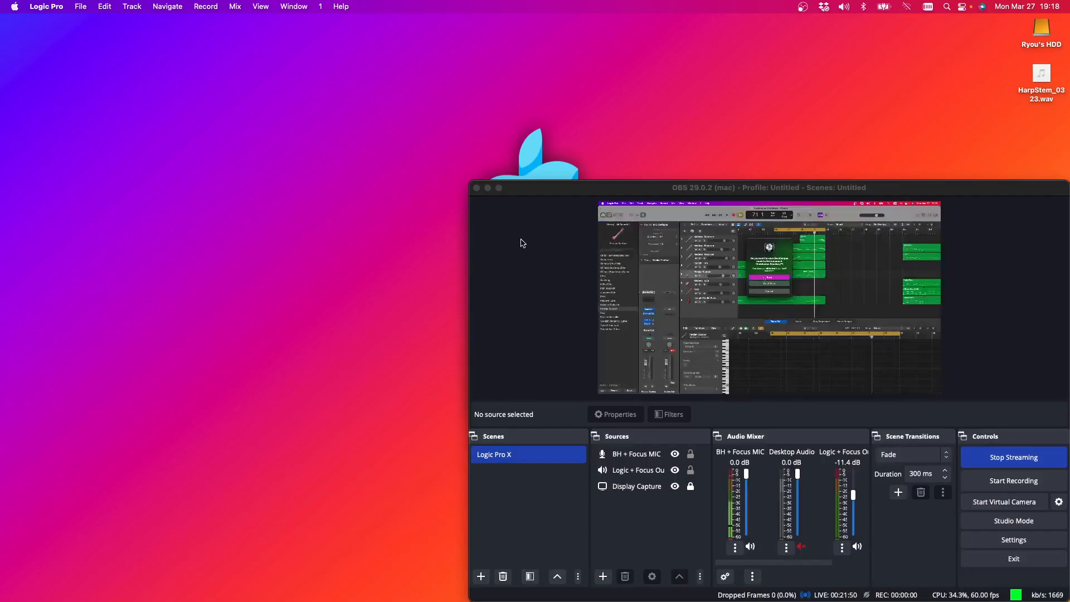
Open the Logic Pro project Yearning from the Garageband Projects folder
{"action": "left_click", "coordinate": [79, 7]}
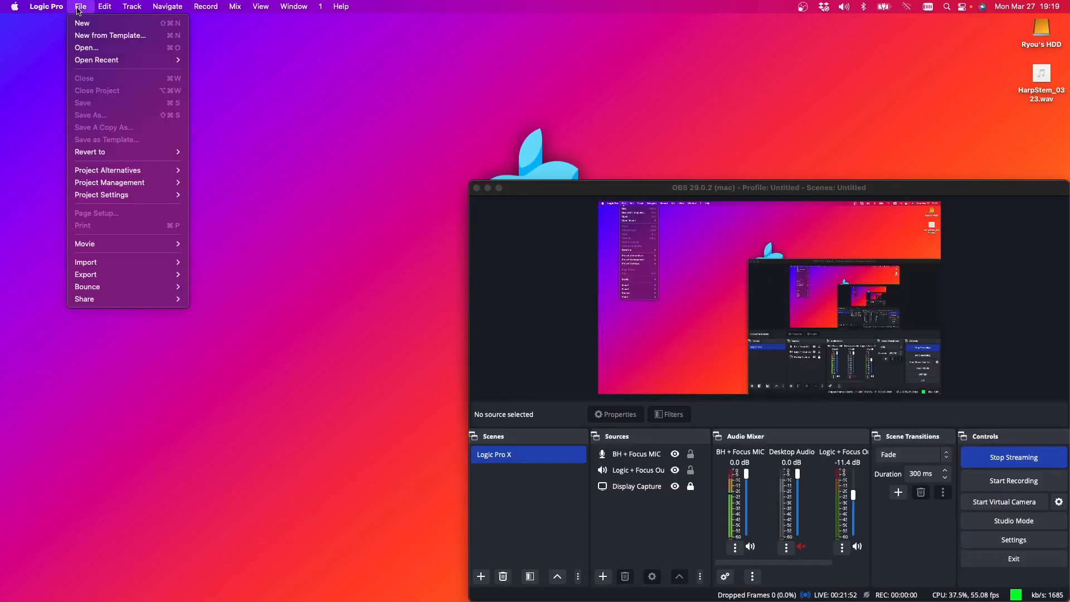
{"action": "mouse_move", "coordinate": [100, 60]}
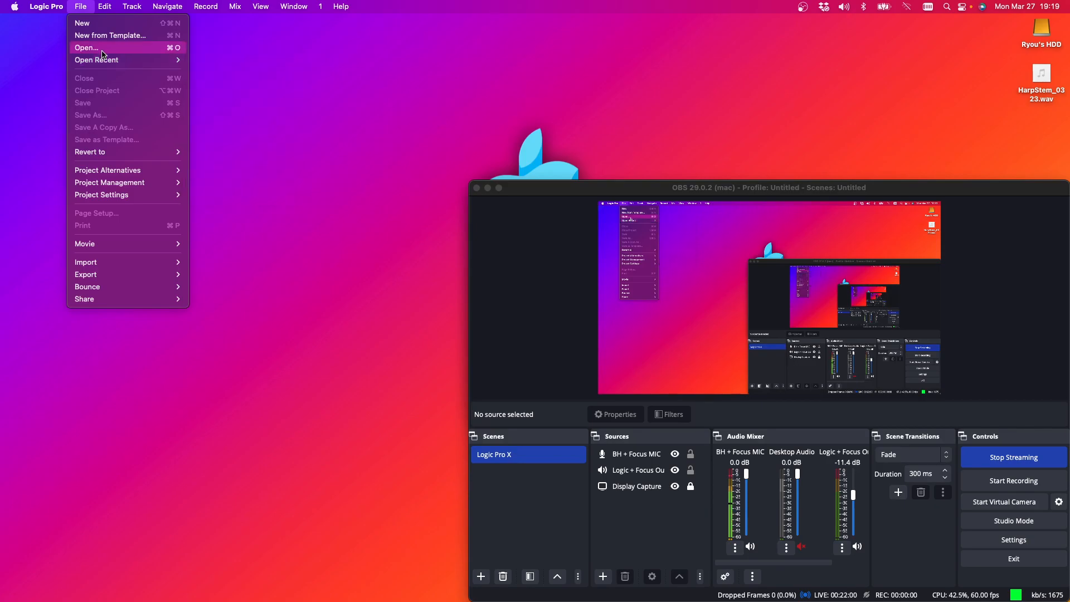
{"action": "left_click", "coordinate": [102, 49]}
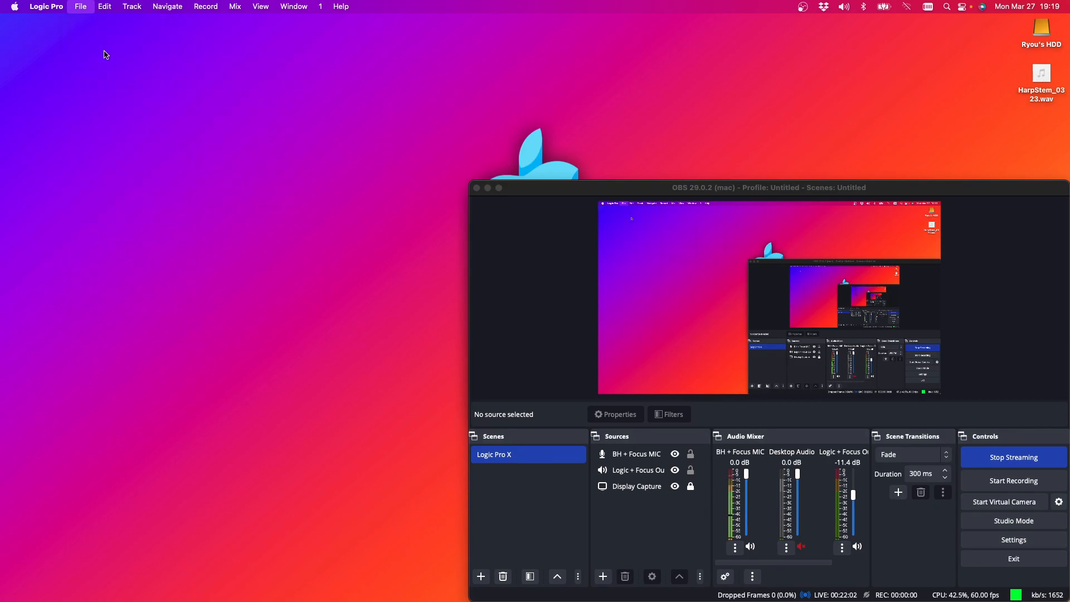
{"action": "scroll", "coordinate": [413, 169], "scroll_direction": "down", "scroll_amount": 20}
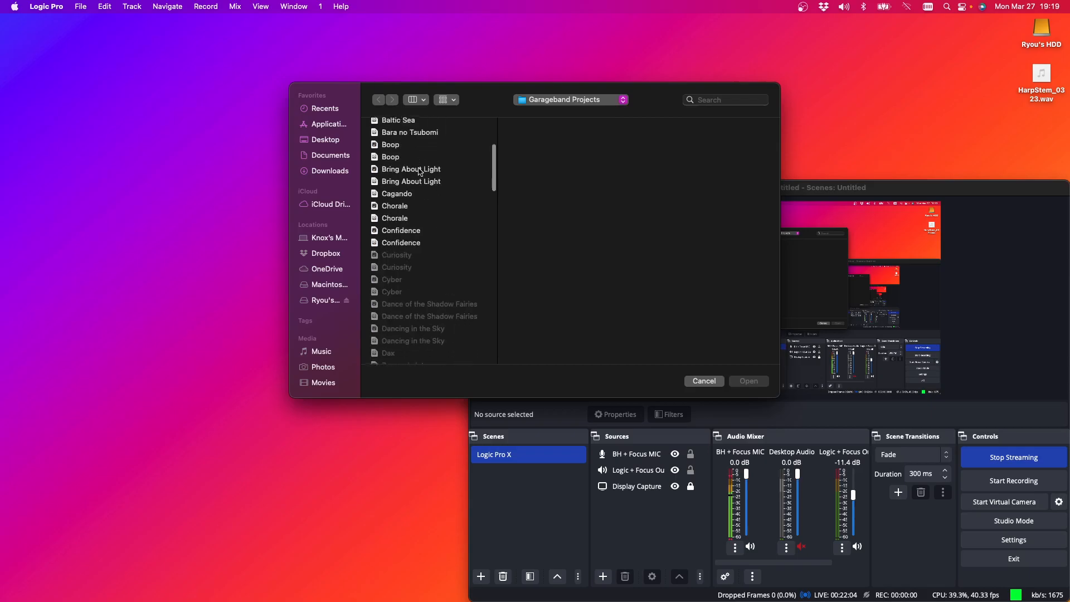
{"action": "scroll", "coordinate": [420, 171], "scroll_direction": "down", "scroll_amount": 20}
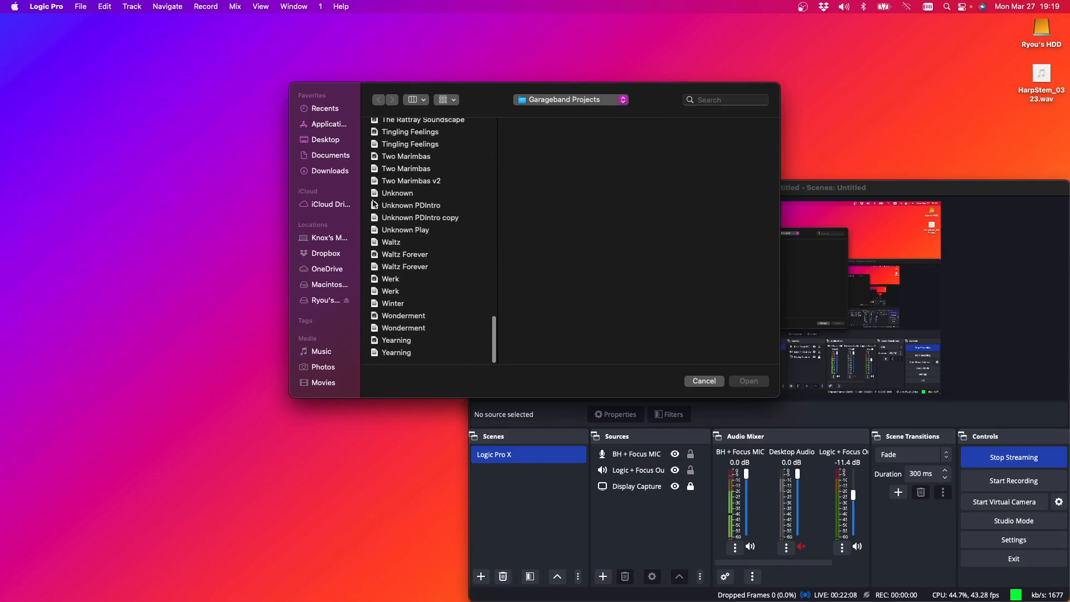
{"action": "left_click", "coordinate": [395, 355]}
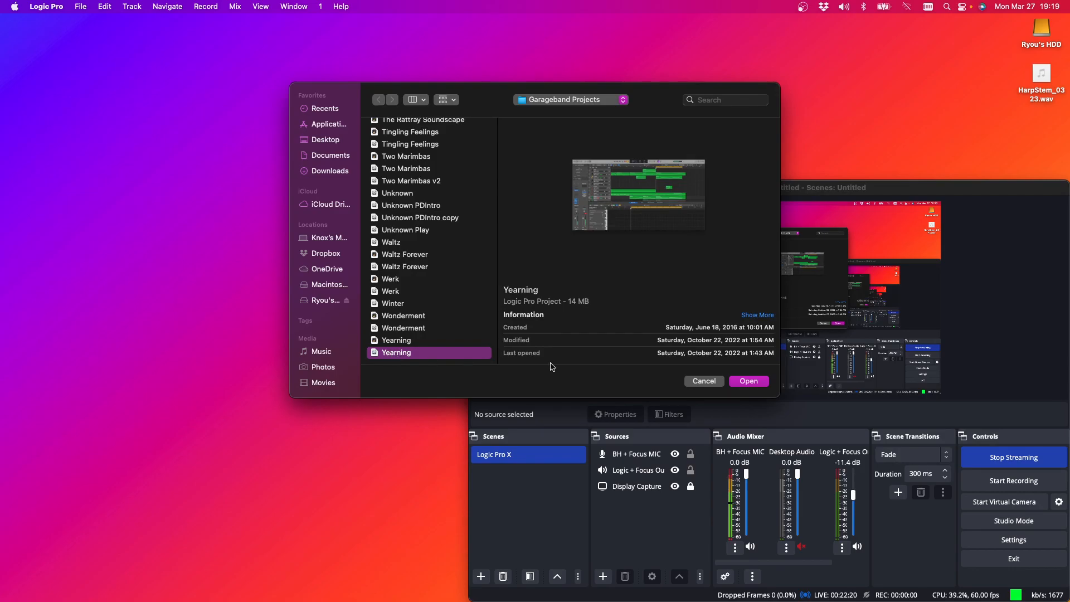
{"action": "left_click", "coordinate": [748, 381]}
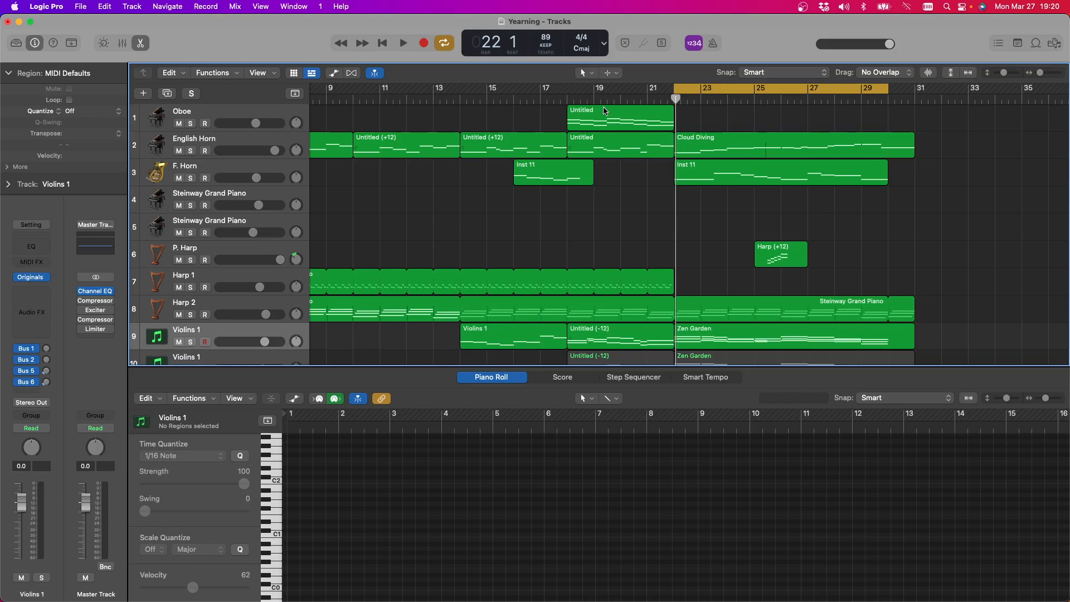
Set the cycle range to bars 1 to 22 and play the section at a lower master volume
{"action": "scroll", "coordinate": [862, 199], "scroll_direction": "left", "scroll_amount": 6}
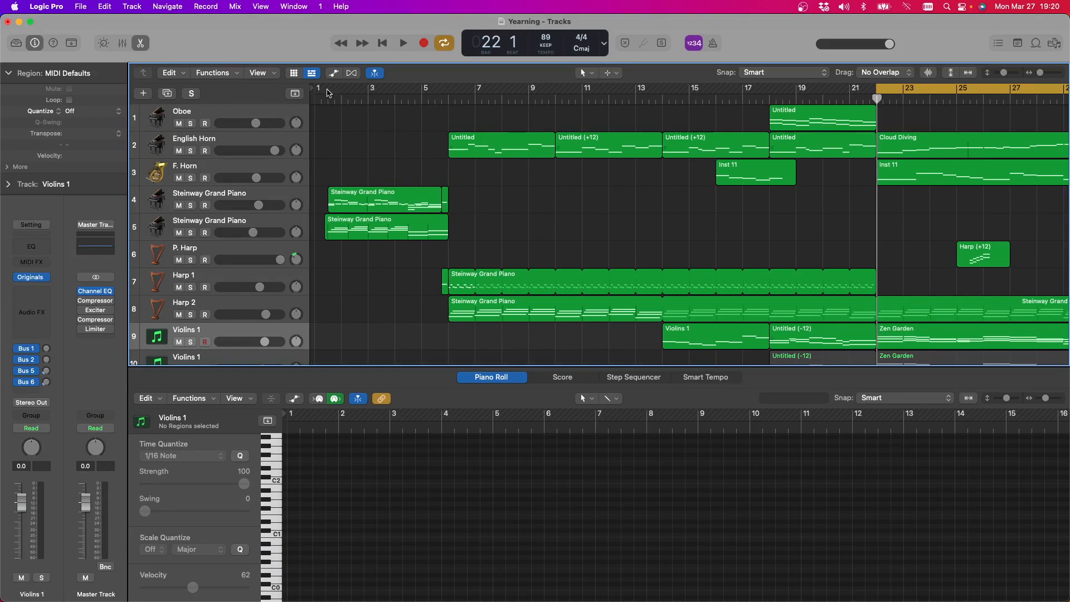
{"action": "left_click_drag", "start_coordinate": [326, 92], "coordinate": [877, 94]}
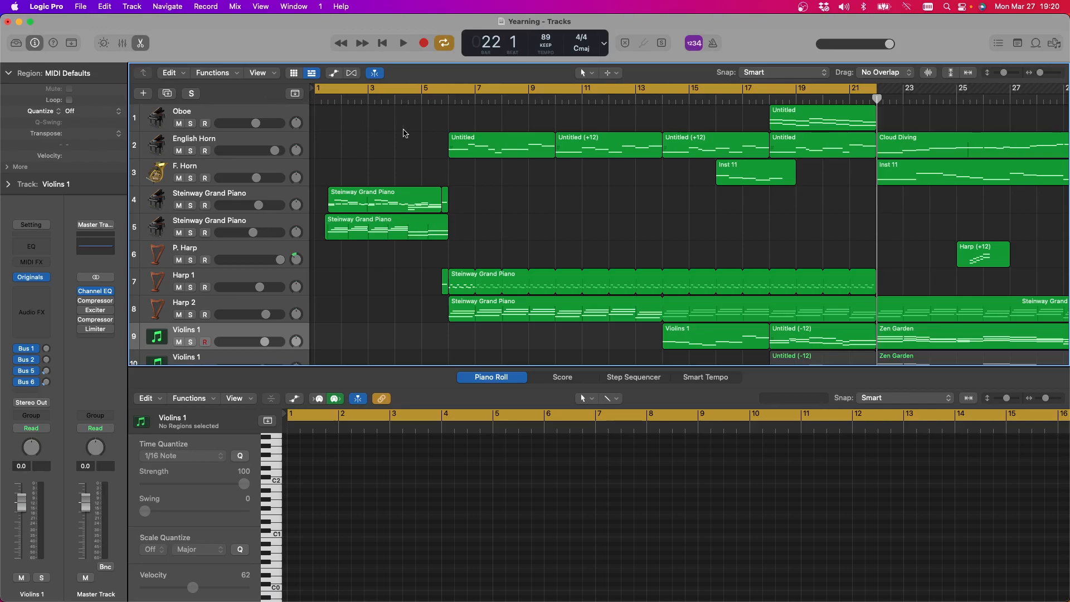
{"action": "left_click_drag", "start_coordinate": [890, 45], "coordinate": [844, 68]}
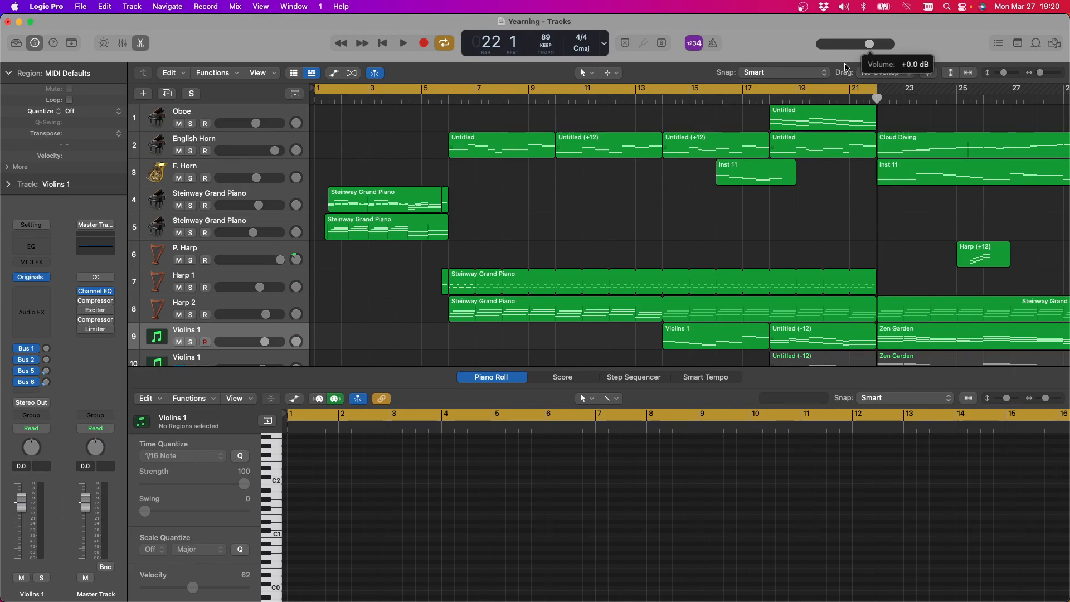
{"action": "left_click", "coordinate": [403, 44]}
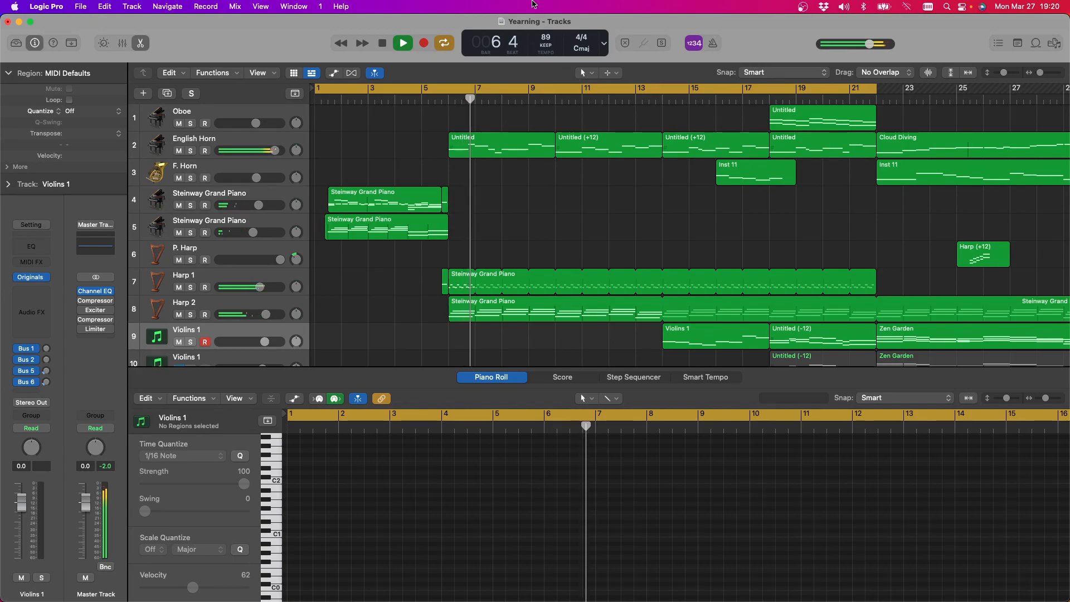
Lower the English Horn's volume slightly and turn off cycling while reviewing the tracks during playback
{"action": "left_click_drag", "start_coordinate": [275, 155], "coordinate": [269, 155]}
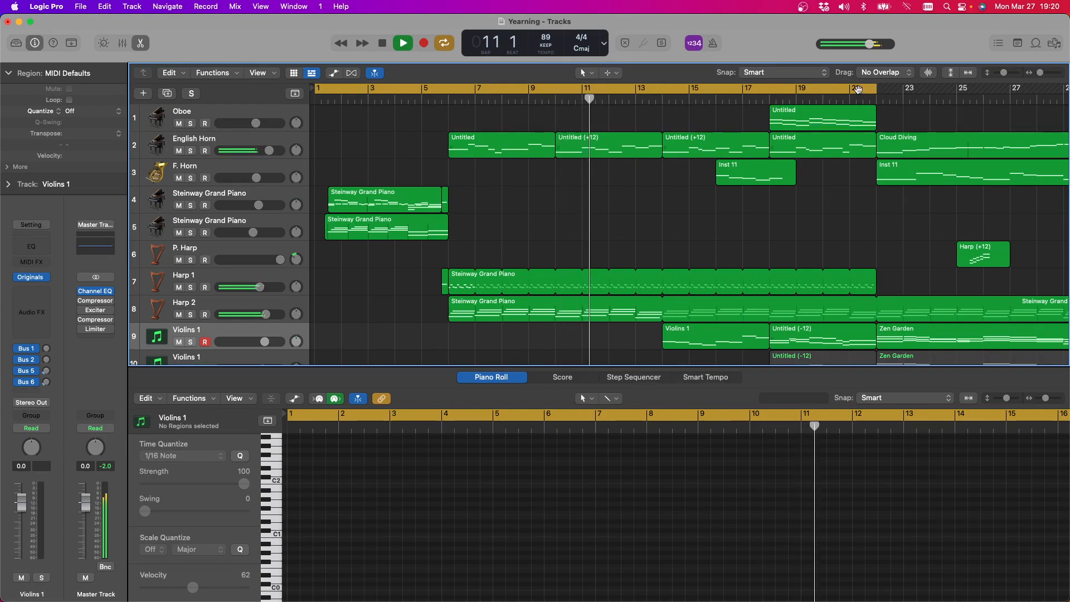
{"action": "left_click", "coordinate": [873, 93]}
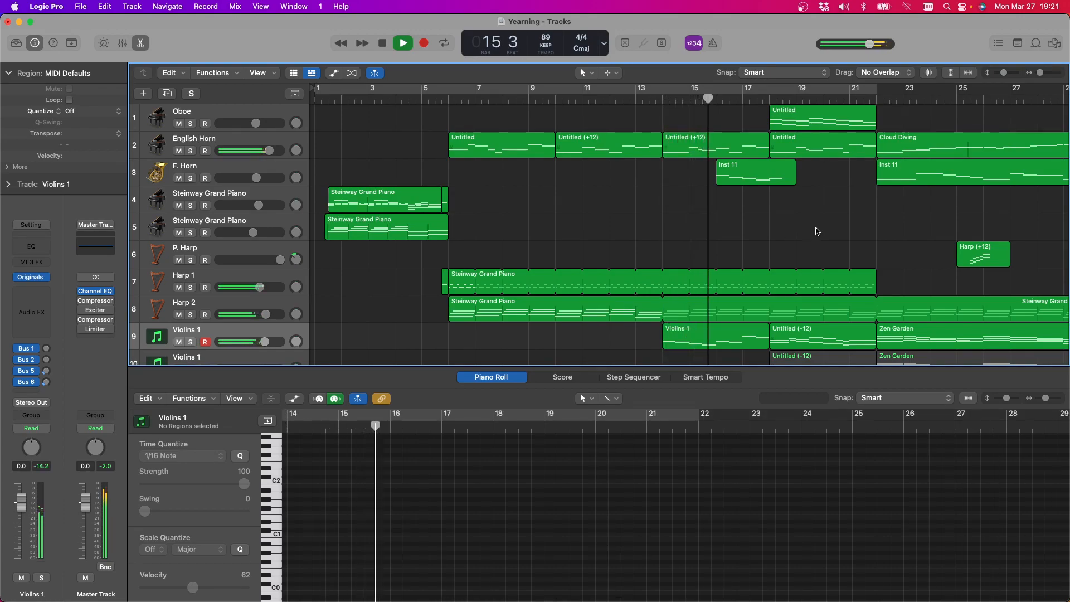
{"action": "scroll", "coordinate": [812, 232], "scroll_direction": "down", "scroll_amount": 5}
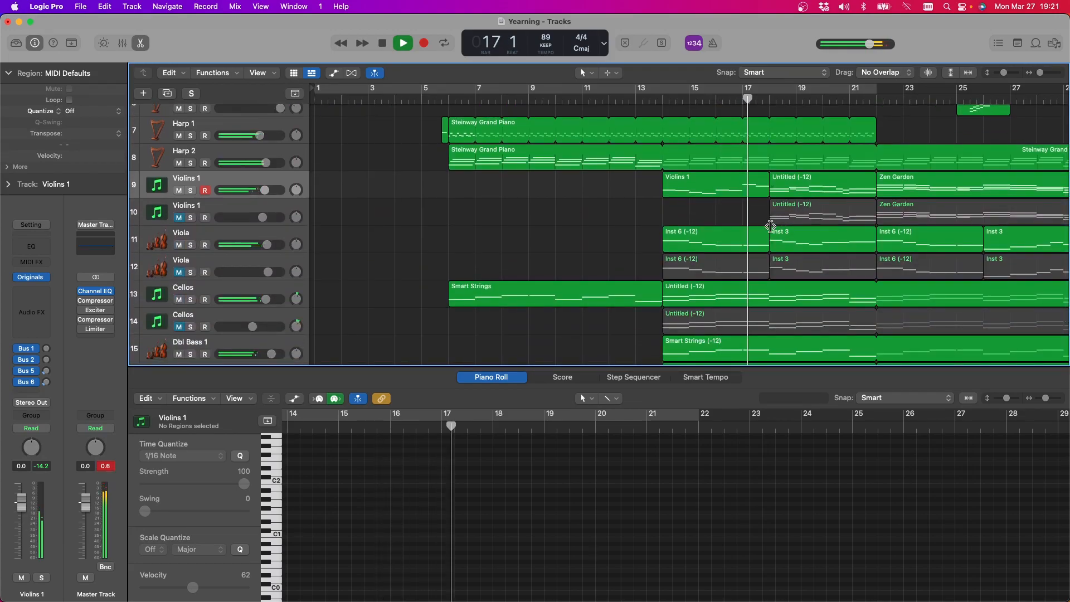
{"action": "scroll", "coordinate": [773, 228], "scroll_direction": "up", "scroll_amount": 4}
{"action": "scroll", "coordinate": [778, 231], "scroll_direction": "up", "scroll_amount": 3}
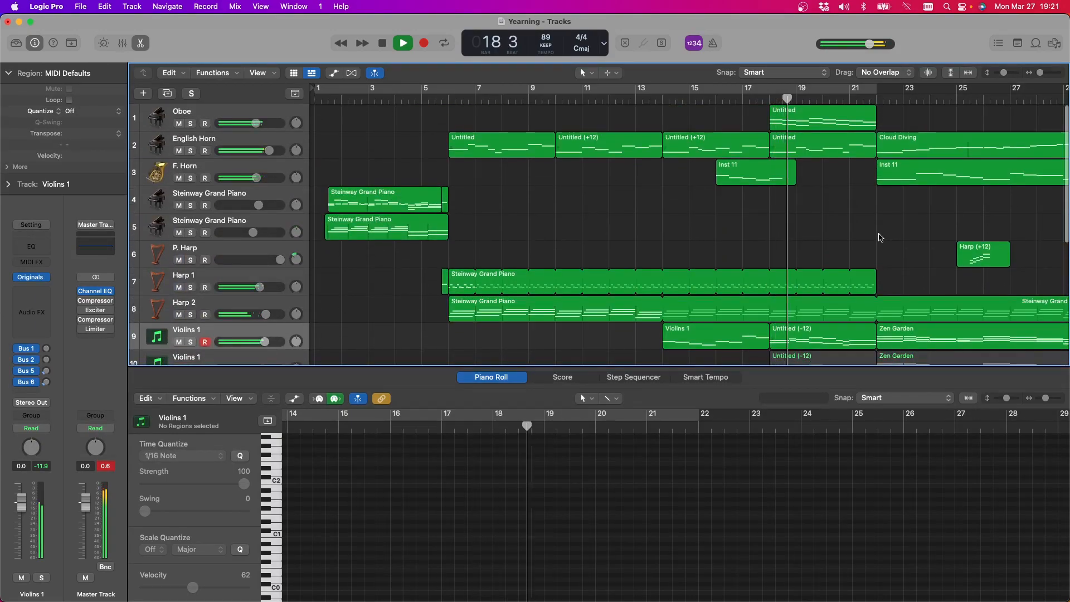
{"action": "scroll", "coordinate": [880, 238], "scroll_direction": "right", "scroll_amount": 5}
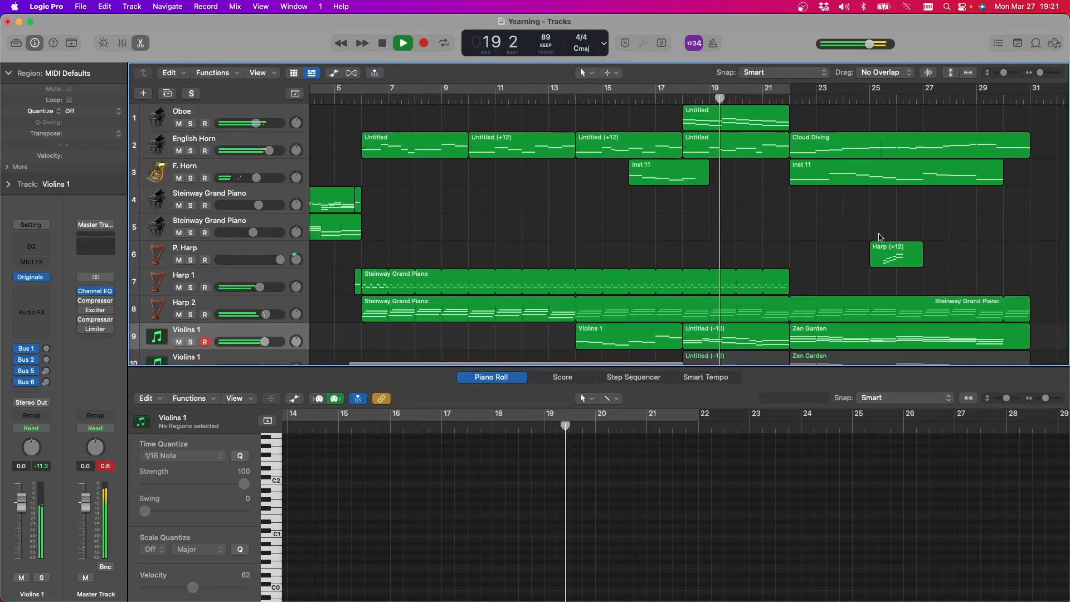
{"action": "scroll", "coordinate": [880, 237], "scroll_direction": "down", "scroll_amount": 2}
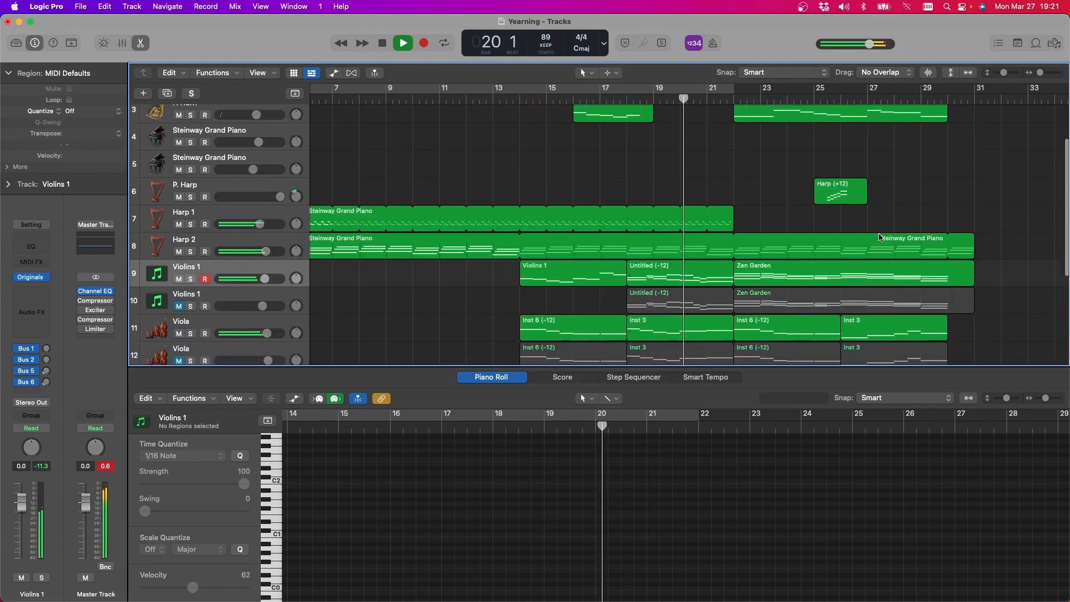
{"action": "scroll", "coordinate": [892, 237], "scroll_direction": "up", "scroll_amount": 2}
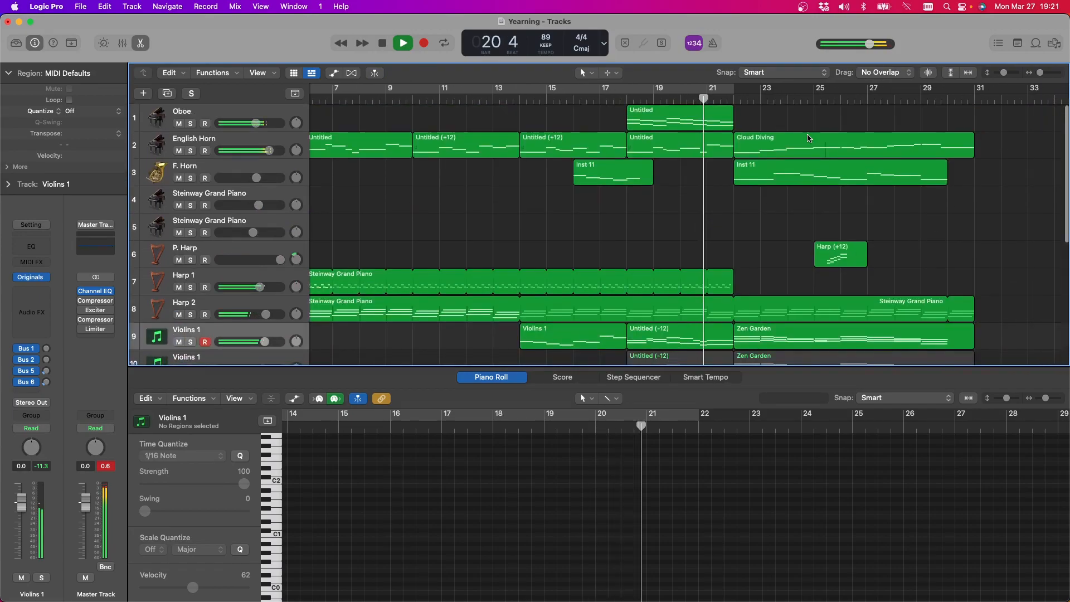
Set the cycle range to bars 22 to 31, then play and replay the section while reviewing its tracks
{"action": "left_click_drag", "start_coordinate": [739, 90], "coordinate": [970, 95]}
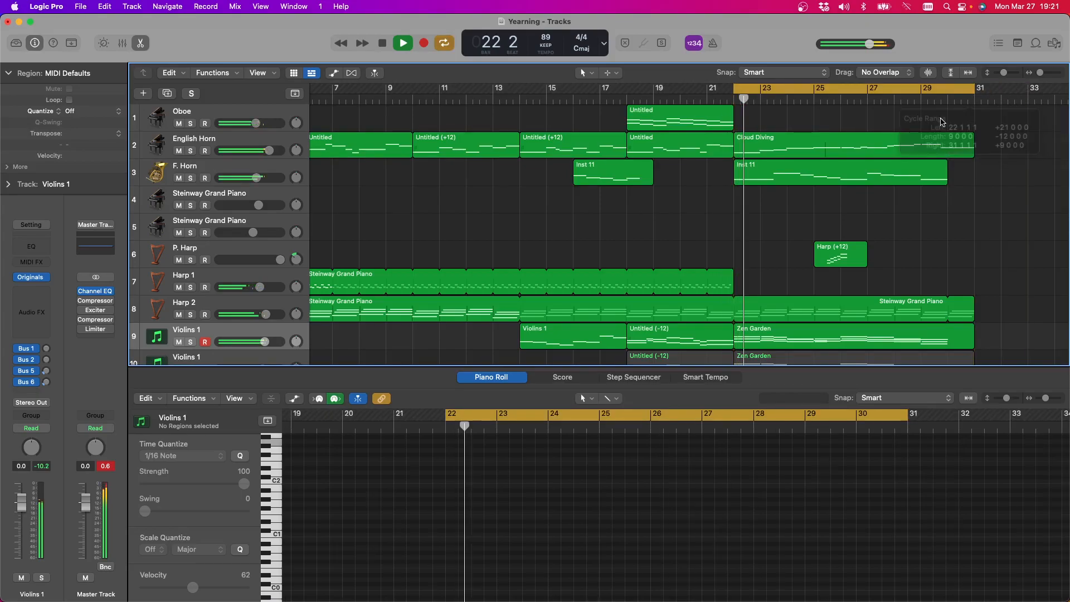
{"action": "scroll", "coordinate": [916, 145], "scroll_direction": "down", "scroll_amount": 2}
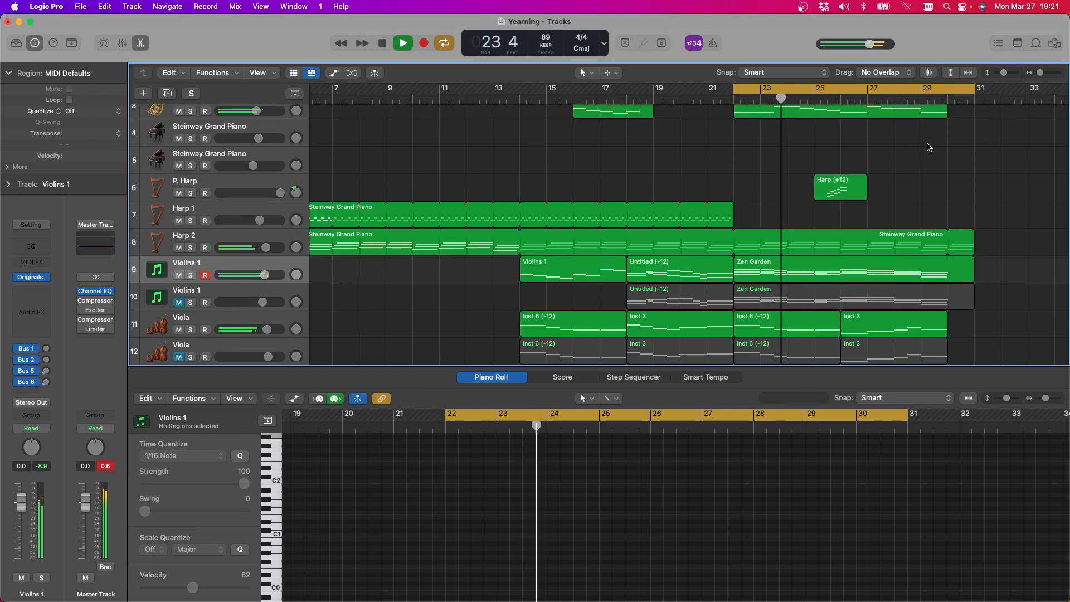
{"action": "scroll", "coordinate": [953, 152], "scroll_direction": "up", "scroll_amount": 2}
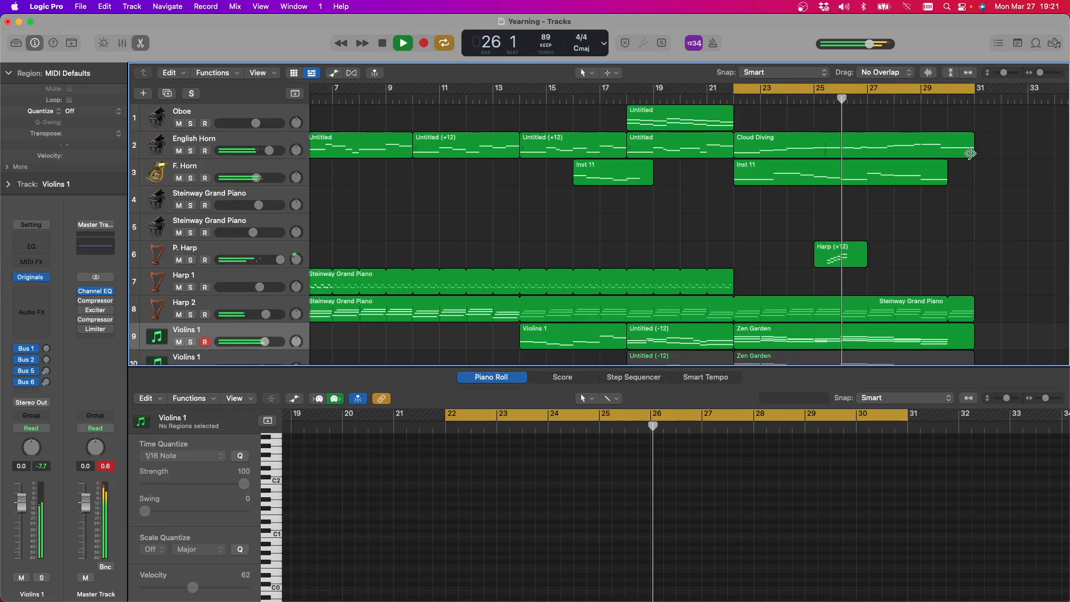
{"action": "scroll", "coordinate": [973, 163], "scroll_direction": "down", "scroll_amount": 2}
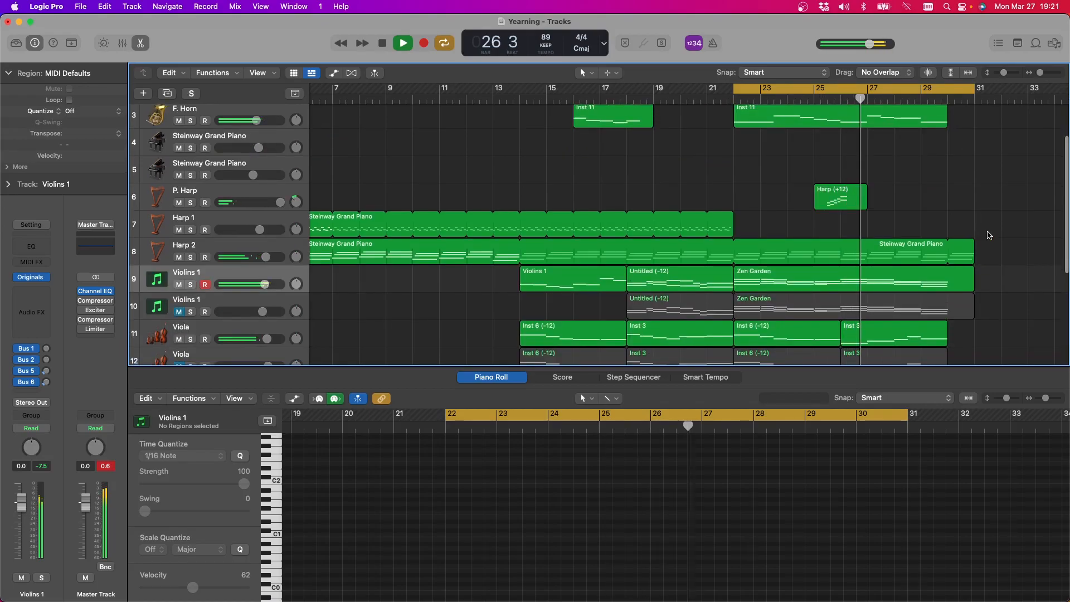
{"action": "scroll", "coordinate": [989, 235], "scroll_direction": "up", "scroll_amount": 2}
{"action": "scroll", "coordinate": [989, 235], "scroll_direction": "down", "scroll_amount": 2}
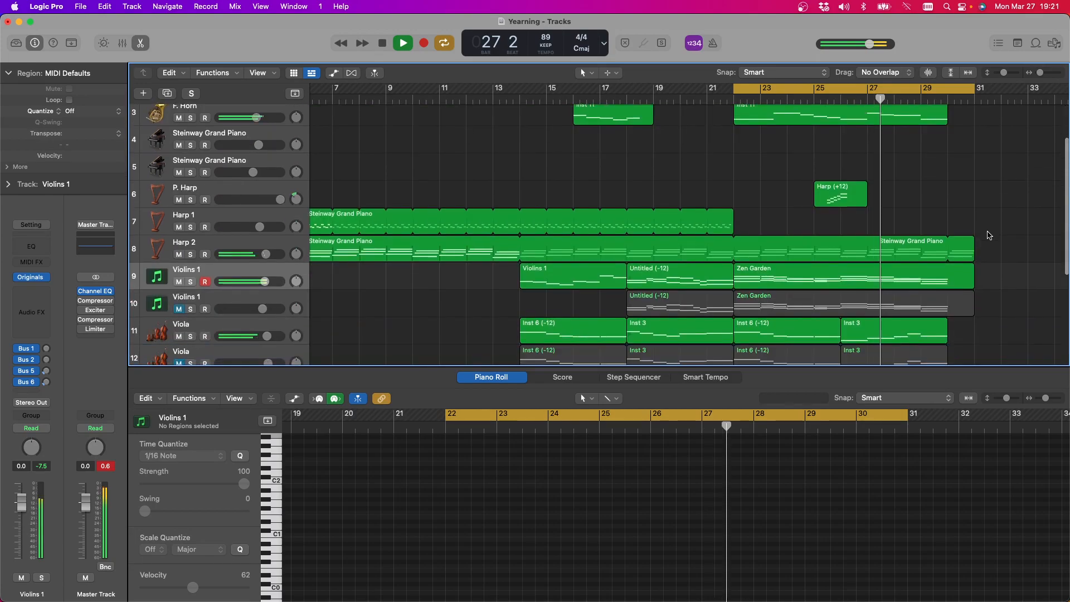
{"action": "scroll", "coordinate": [989, 235], "scroll_direction": "up", "scroll_amount": 2}
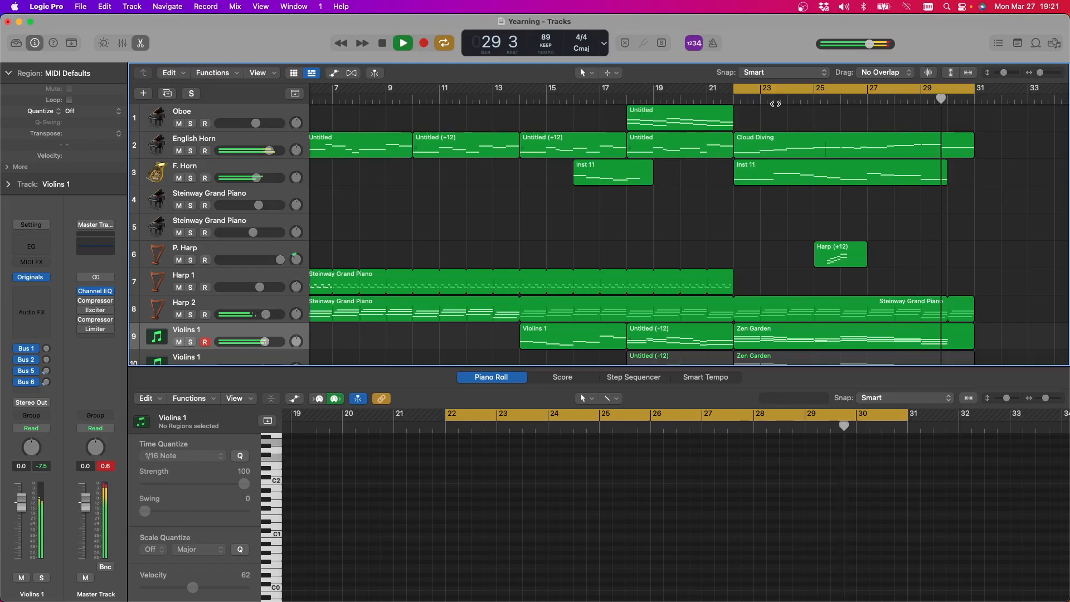
{"action": "left_click", "coordinate": [382, 44]}
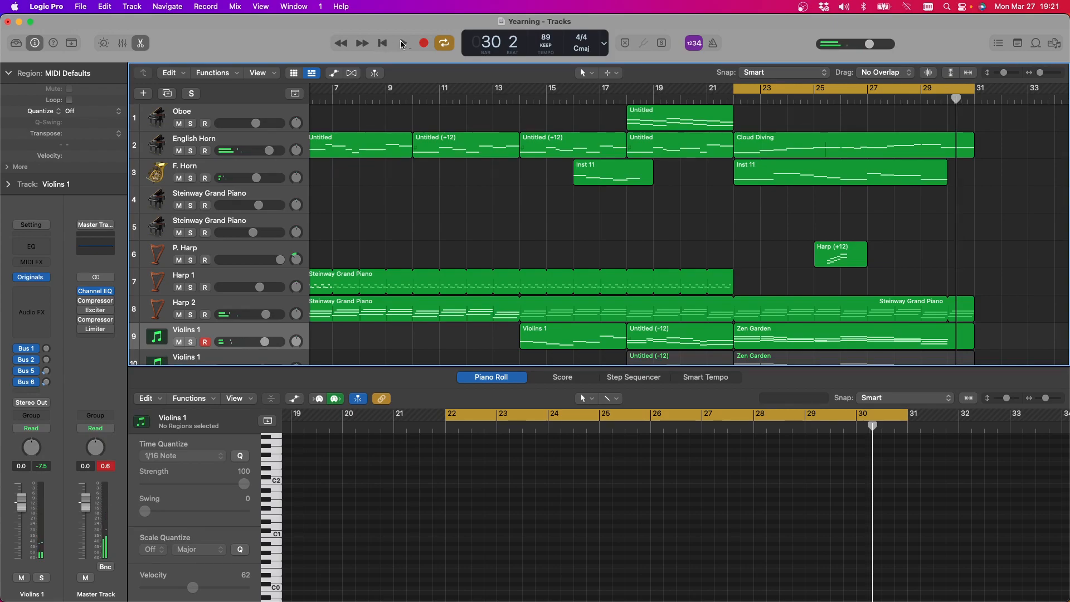
{"action": "left_click", "coordinate": [400, 43]}
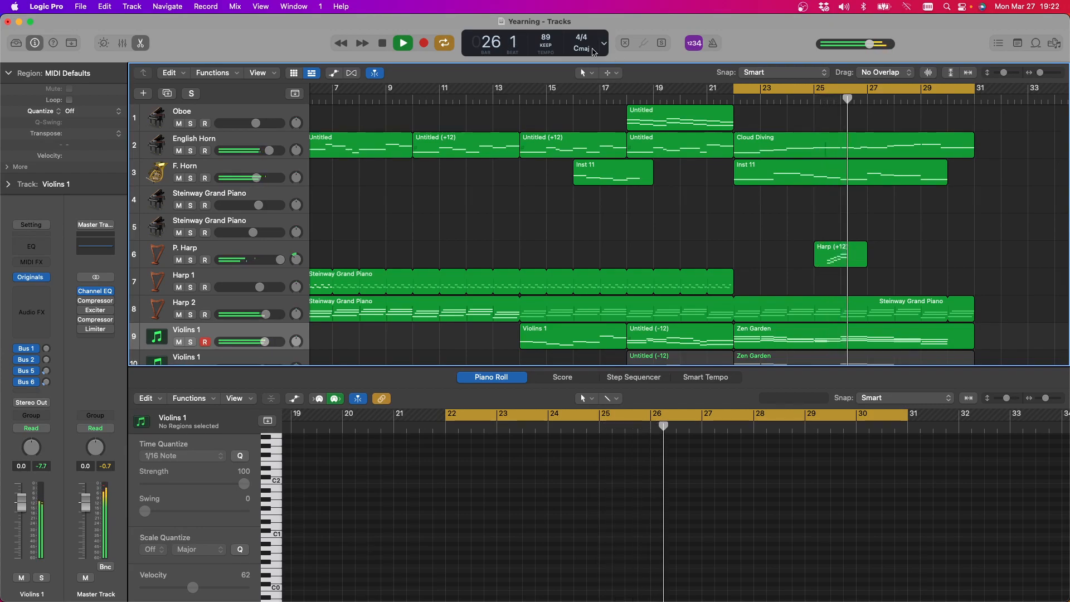
{"action": "left_click", "coordinate": [383, 44]}
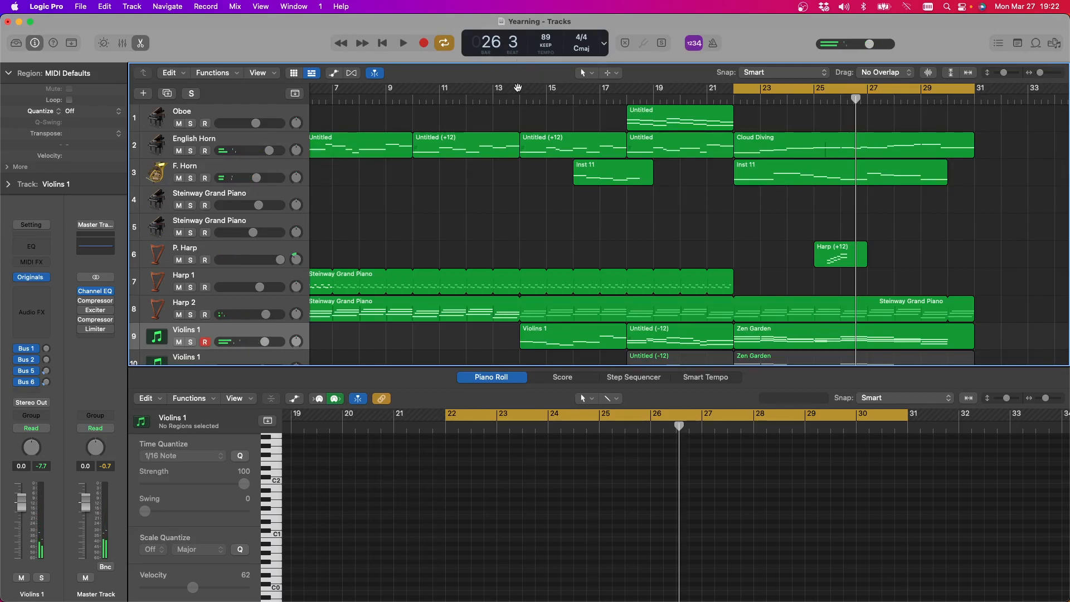
Replace the P. Harp track's instrument with the Harp patch from the Orchestral sounds in the Library
{"action": "left_click", "coordinate": [249, 248]}
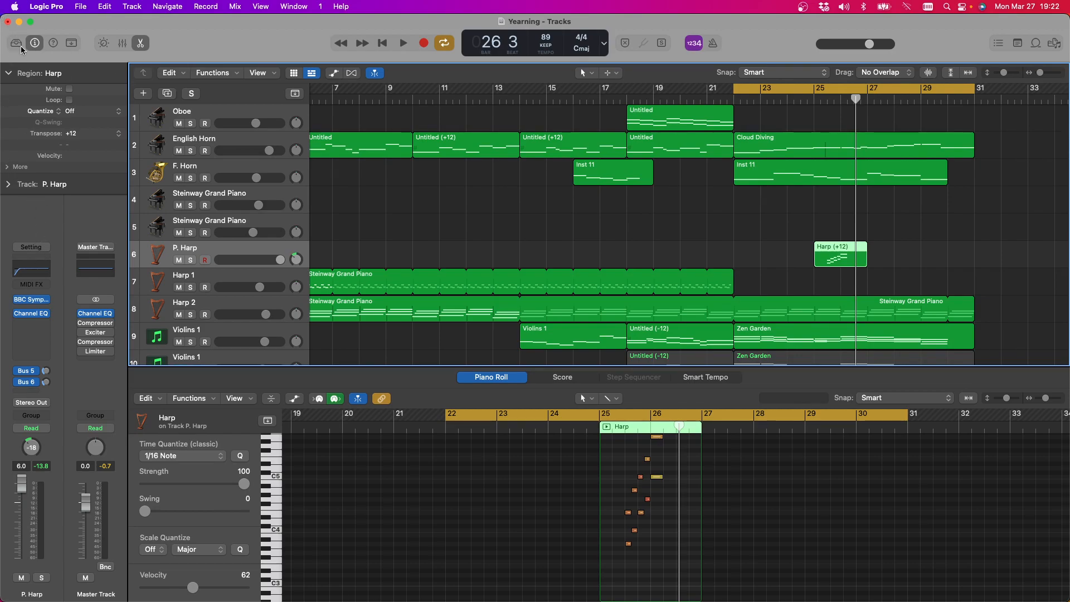
{"action": "left_click", "coordinate": [16, 43]}
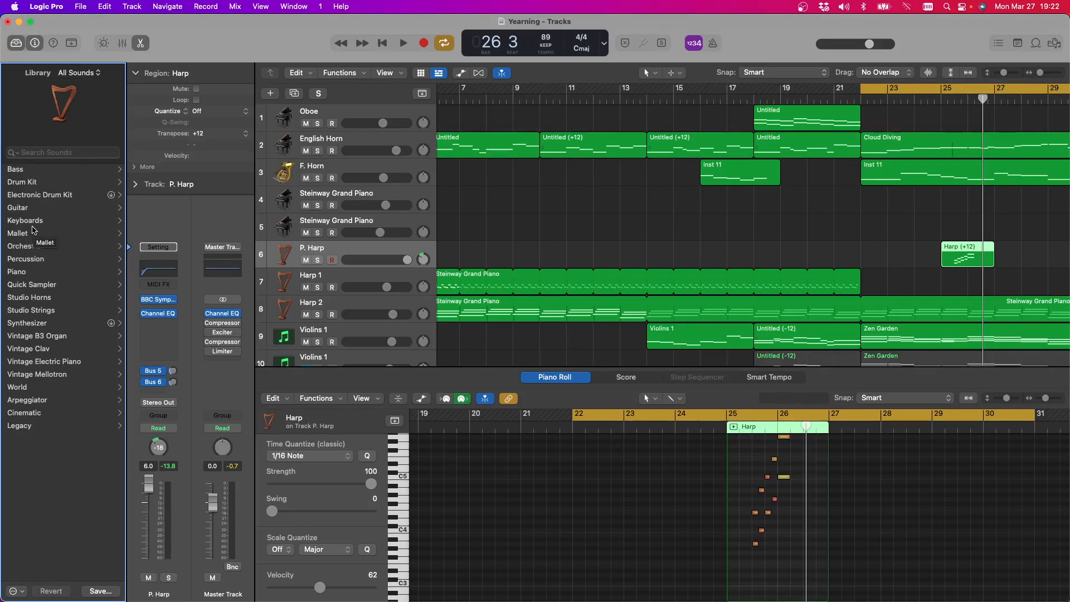
{"action": "left_click", "coordinate": [31, 246]}
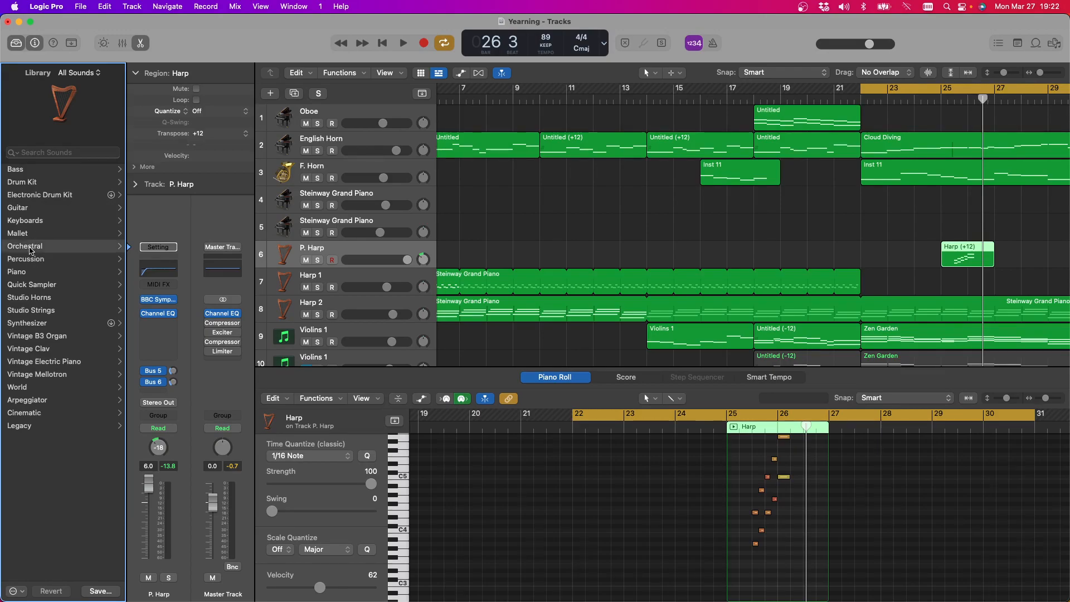
{"action": "left_click", "coordinate": [22, 194]}
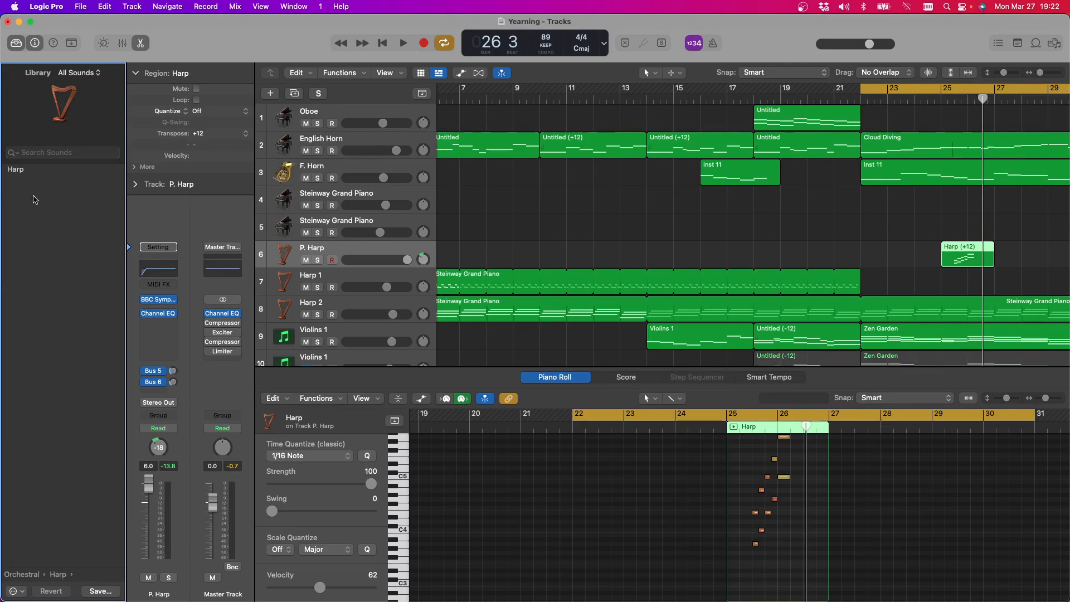
{"action": "left_click", "coordinate": [25, 174]}
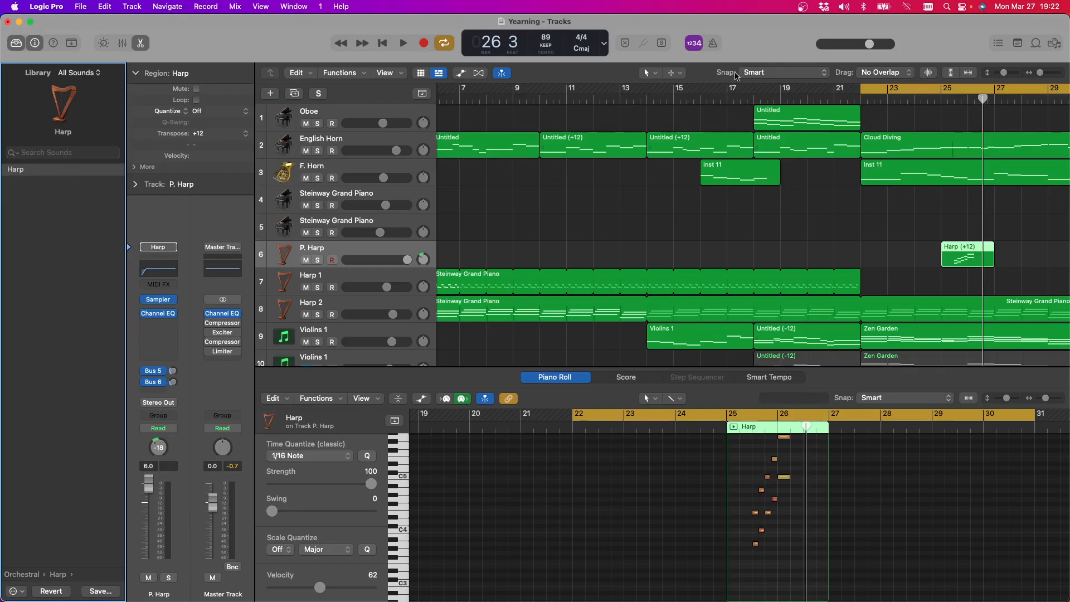
Replay the P. Harp passage around bars 25 to 27 and lower the track's volume to -0.3 dB
{"action": "left_click", "coordinate": [402, 44]}
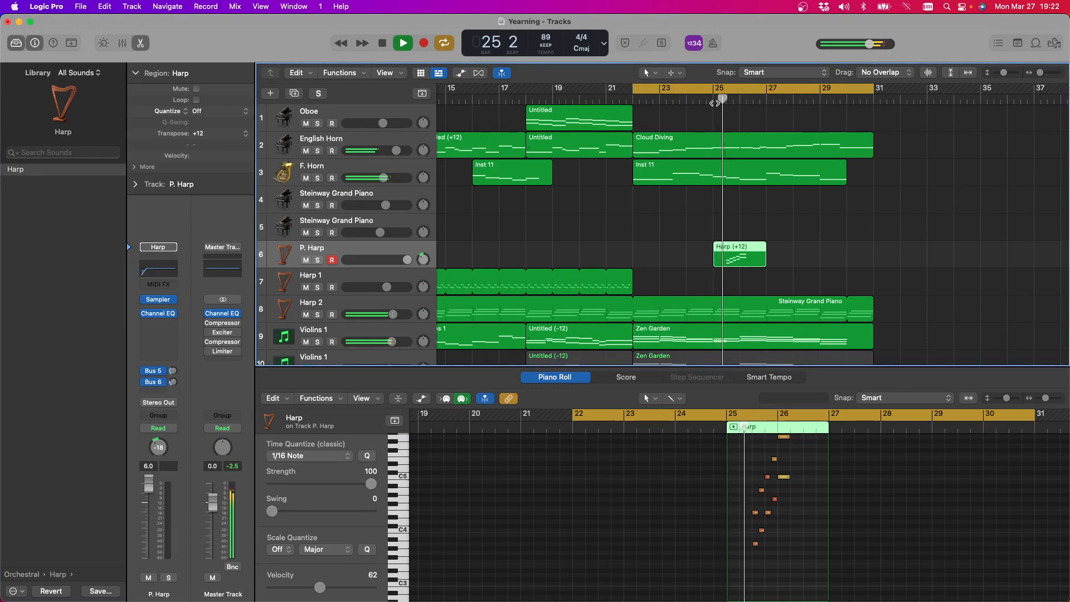
{"action": "left_click", "coordinate": [380, 46]}
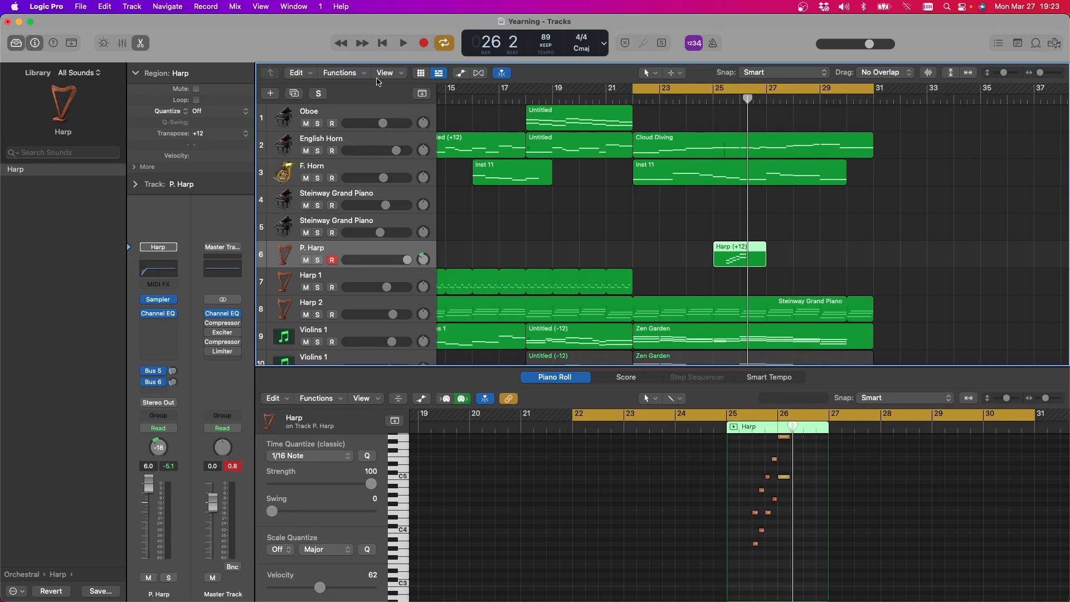
{"action": "left_click_drag", "start_coordinate": [408, 261], "coordinate": [396, 260]}
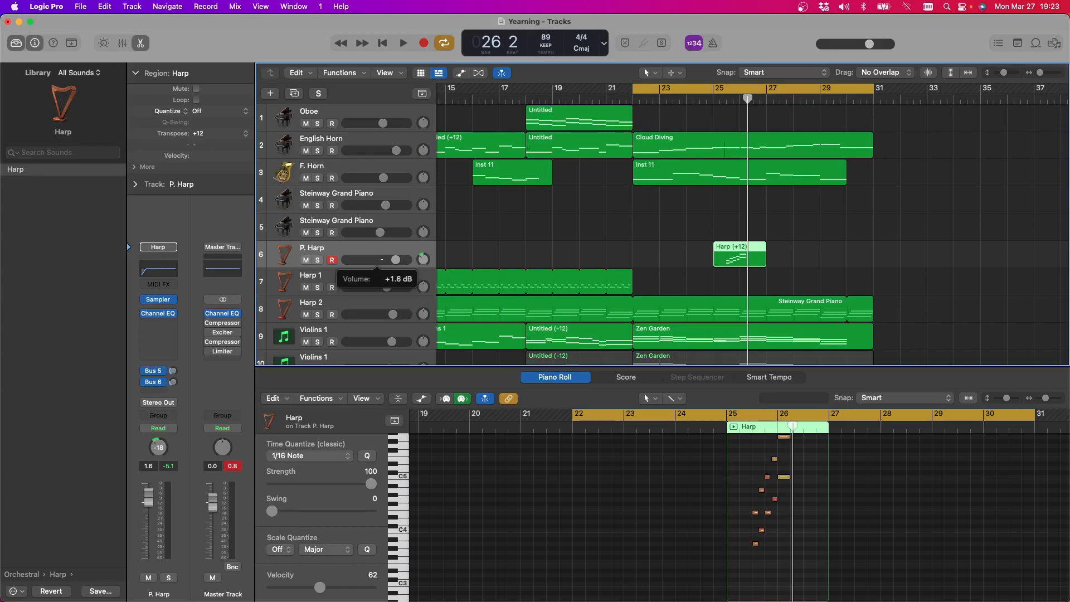
{"action": "left_click", "coordinate": [403, 43]}
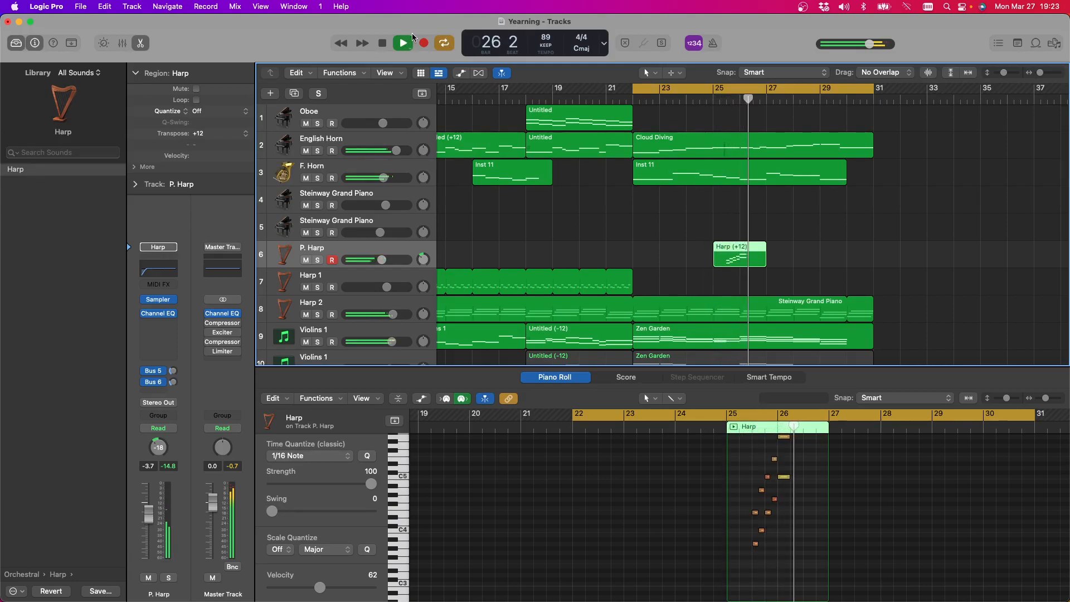
{"action": "left_click_drag", "start_coordinate": [382, 260], "coordinate": [391, 260]}
{"action": "left_click", "coordinate": [714, 102]}
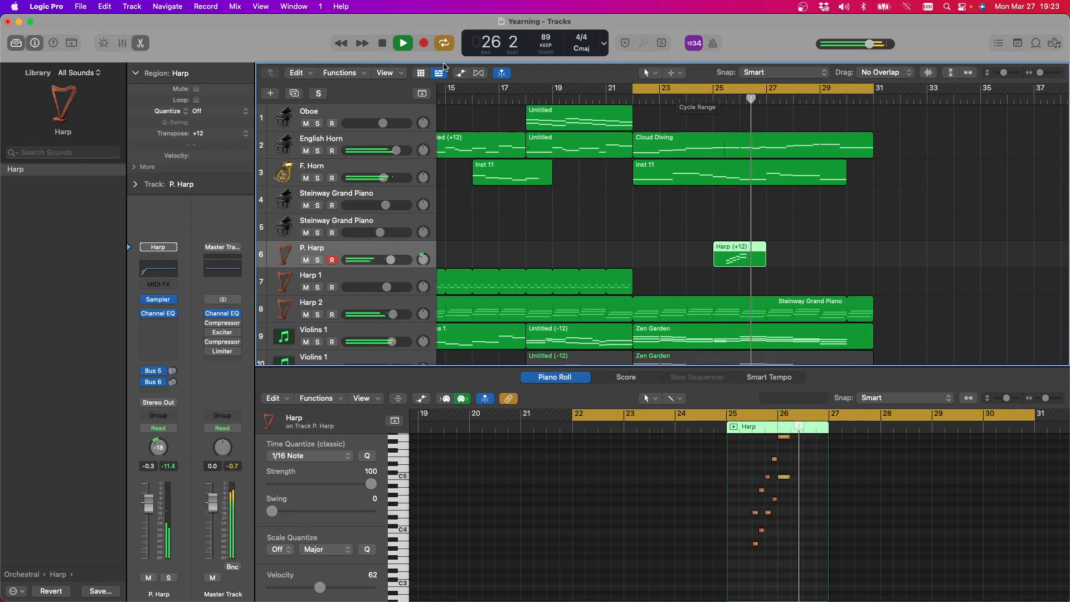
{"action": "key", "text": "space"}
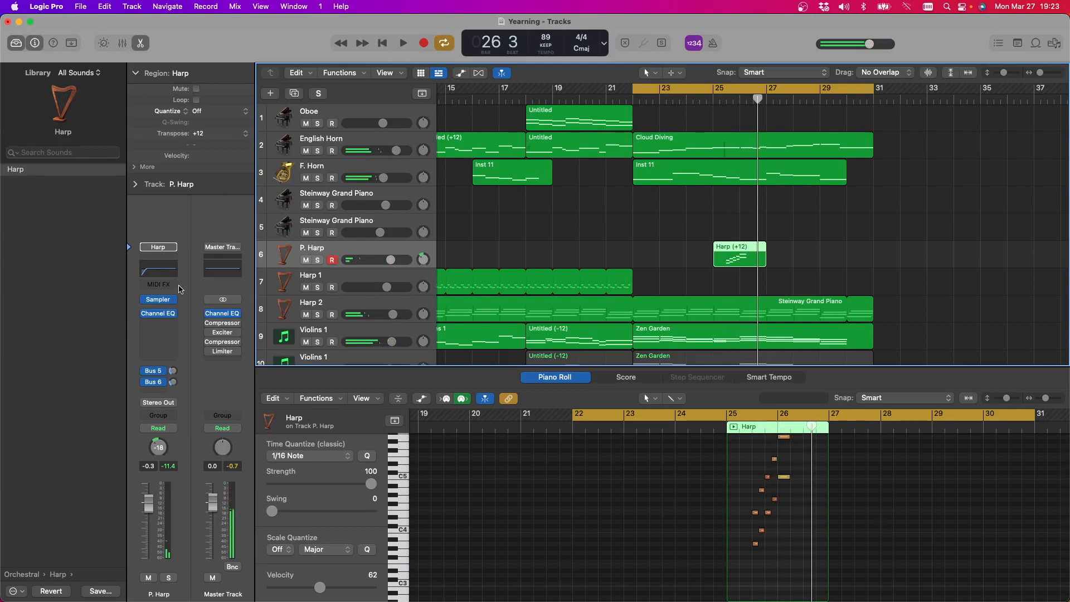
Replace the P. Harp track's instrument with LABS and browse its sound categories, trying the Keys filter
{"action": "left_click", "coordinate": [173, 302]}
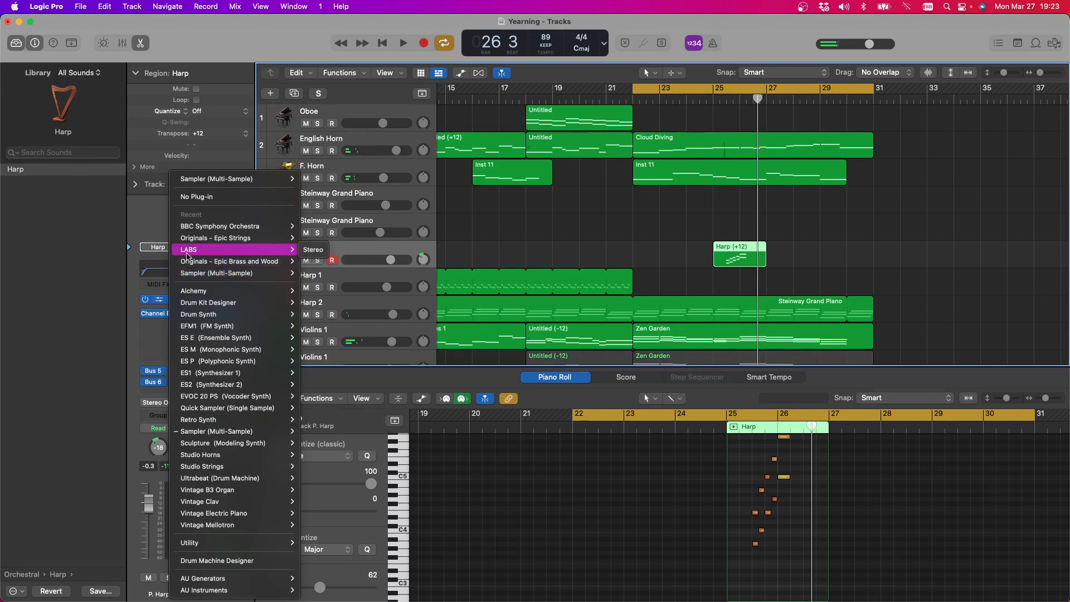
{"action": "key", "text": "Escape"}
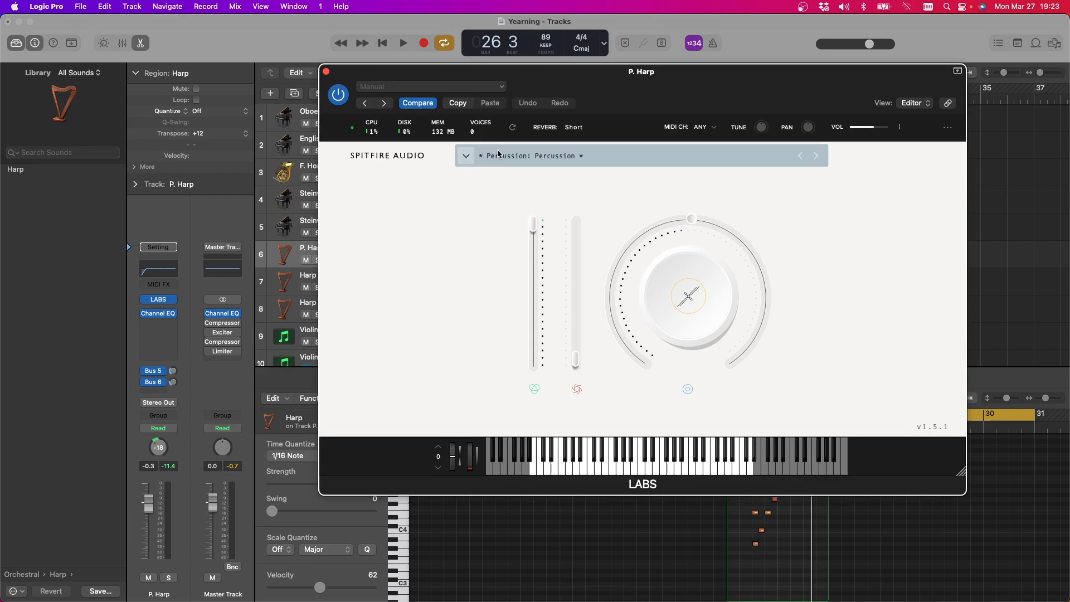
{"action": "left_click", "coordinate": [467, 157]}
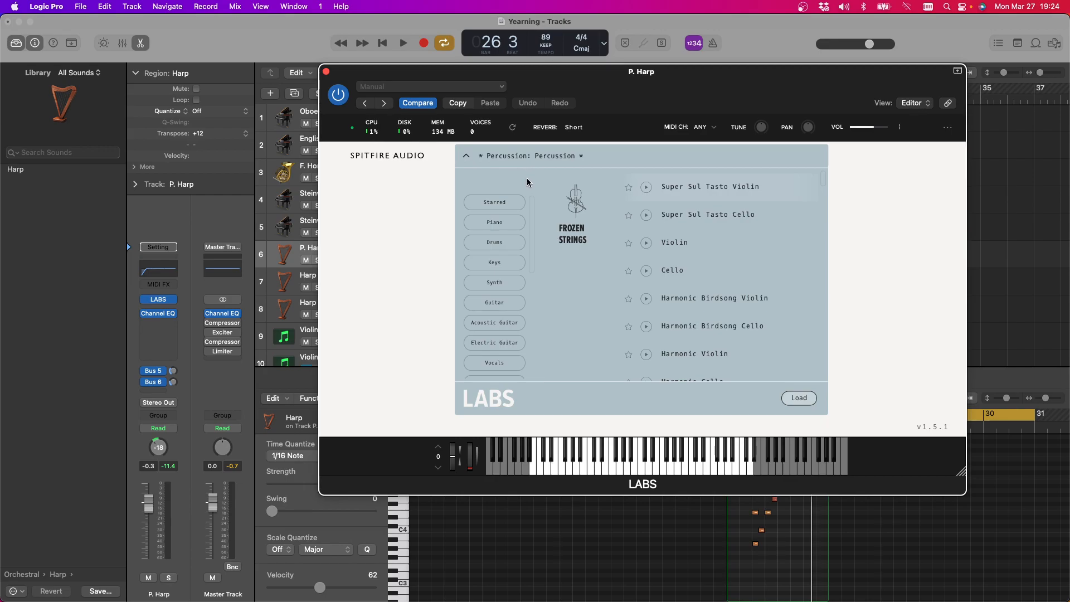
{"action": "scroll", "coordinate": [507, 216], "scroll_direction": "down", "scroll_amount": 5}
{"action": "scroll", "coordinate": [514, 219], "scroll_direction": "down", "scroll_amount": 3}
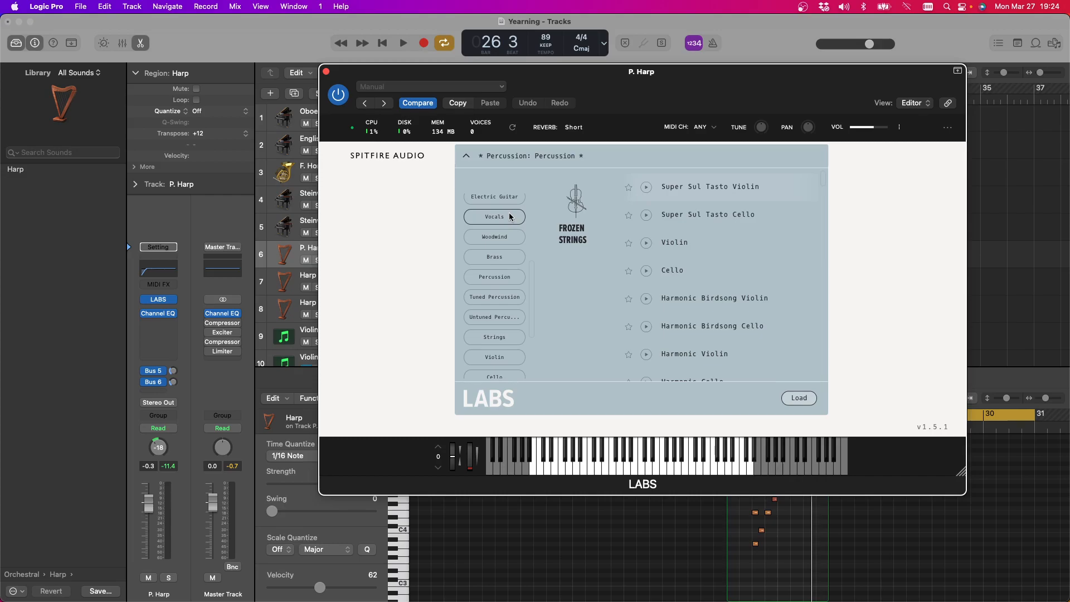
{"action": "scroll", "coordinate": [509, 217], "scroll_direction": "down", "scroll_amount": 5}
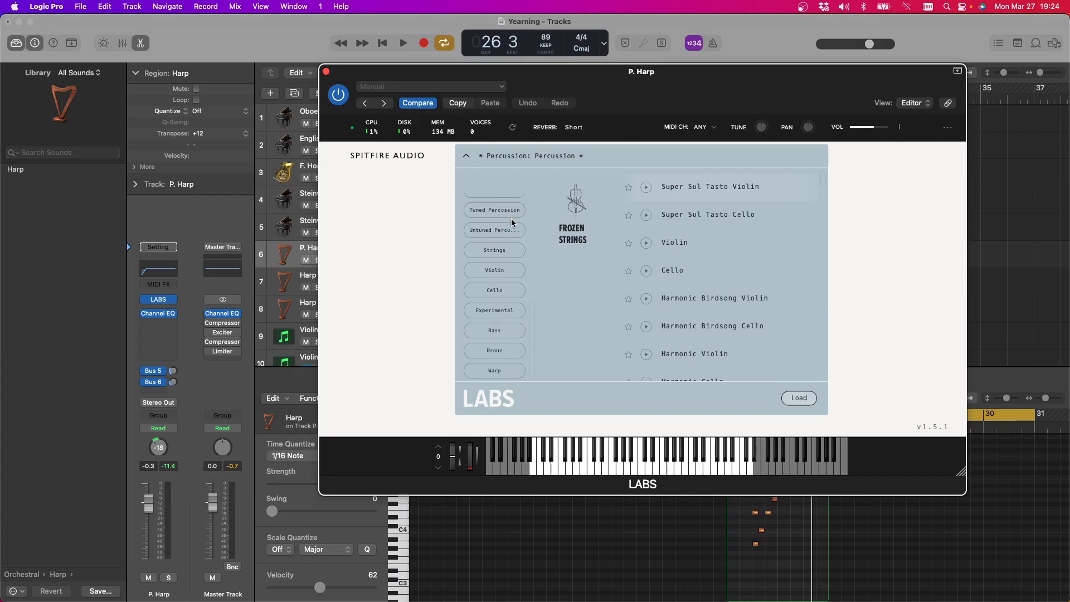
{"action": "scroll", "coordinate": [504, 352], "scroll_direction": "up", "scroll_amount": 2}
{"action": "scroll", "coordinate": [504, 352], "scroll_direction": "up", "scroll_amount": 3}
{"action": "scroll", "coordinate": [503, 352], "scroll_direction": "up", "scroll_amount": 4}
{"action": "scroll", "coordinate": [503, 347], "scroll_direction": "up", "scroll_amount": 6}
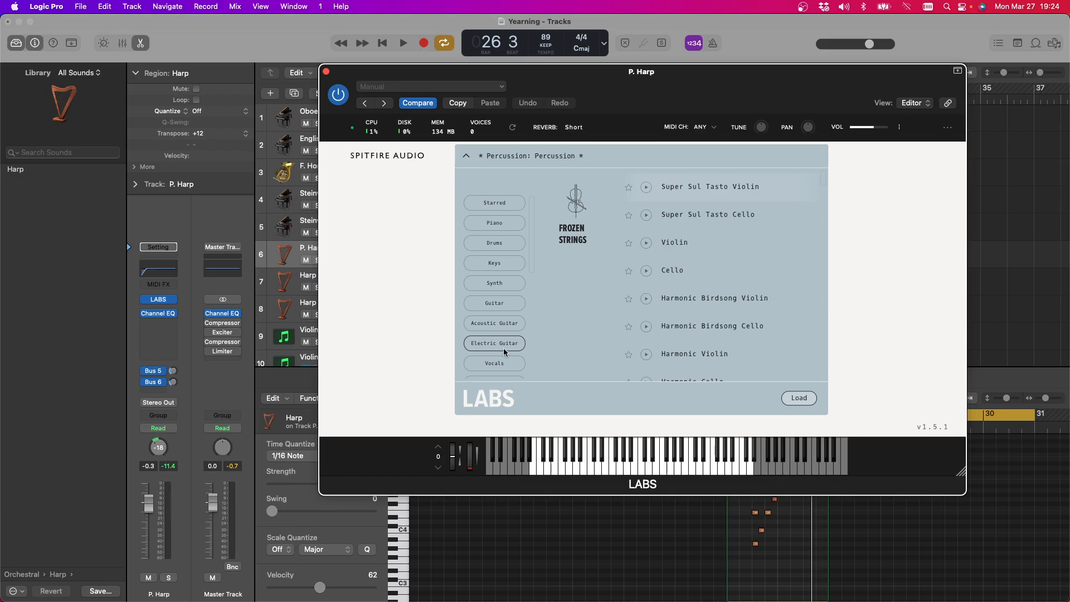
{"action": "left_click", "coordinate": [502, 264]}
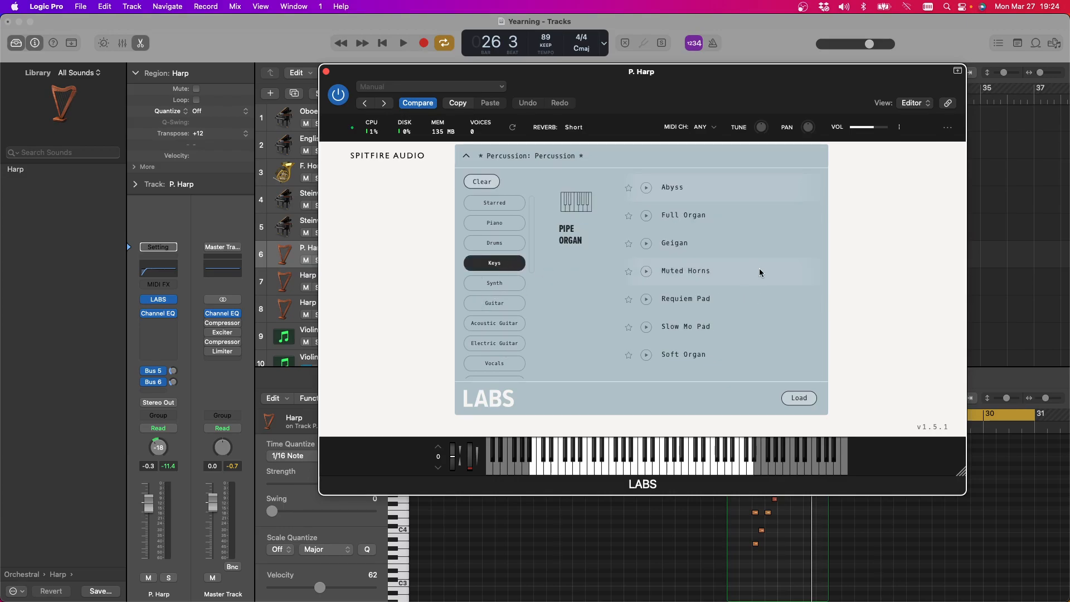
{"action": "left_click", "coordinate": [494, 263]}
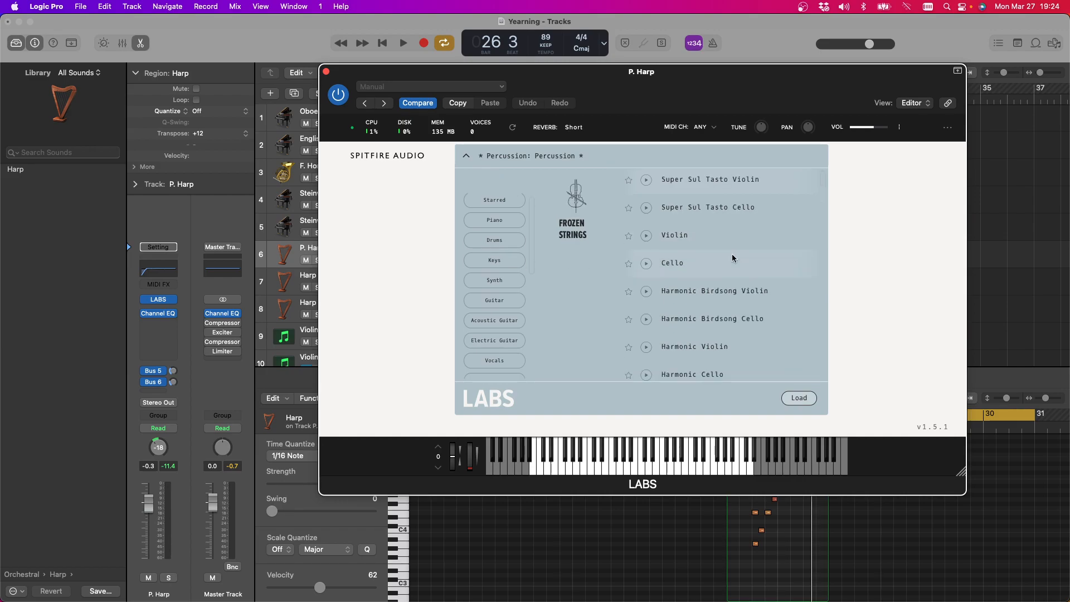
Look through the unfiltered LABS presets and load Hand Bells on the P. Harp track
{"action": "scroll", "coordinate": [733, 263], "scroll_direction": "down", "scroll_amount": 10}
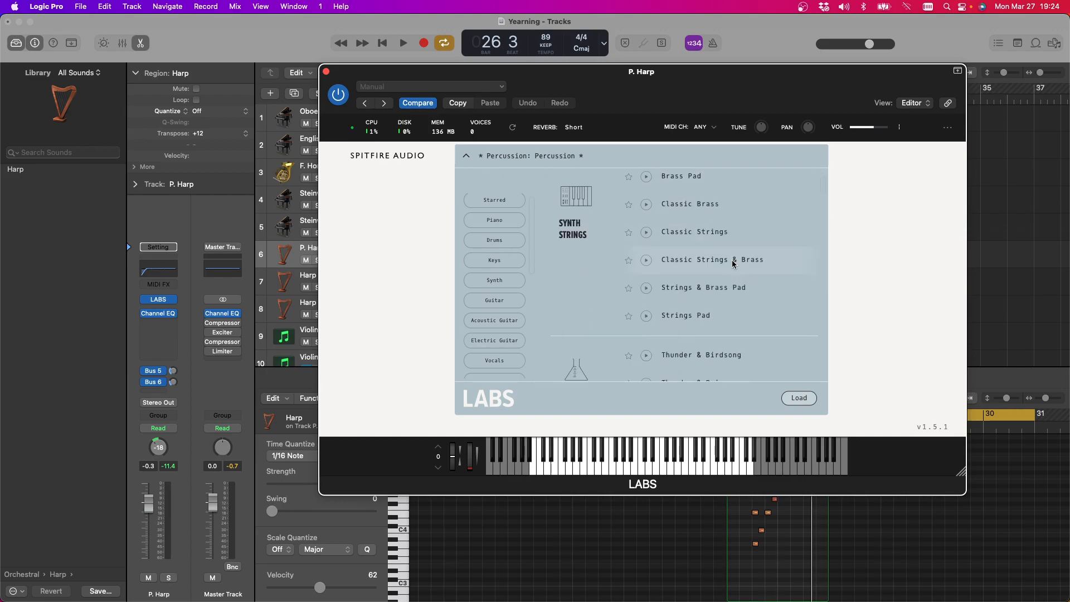
{"action": "scroll", "coordinate": [733, 264], "scroll_direction": "down", "scroll_amount": 10}
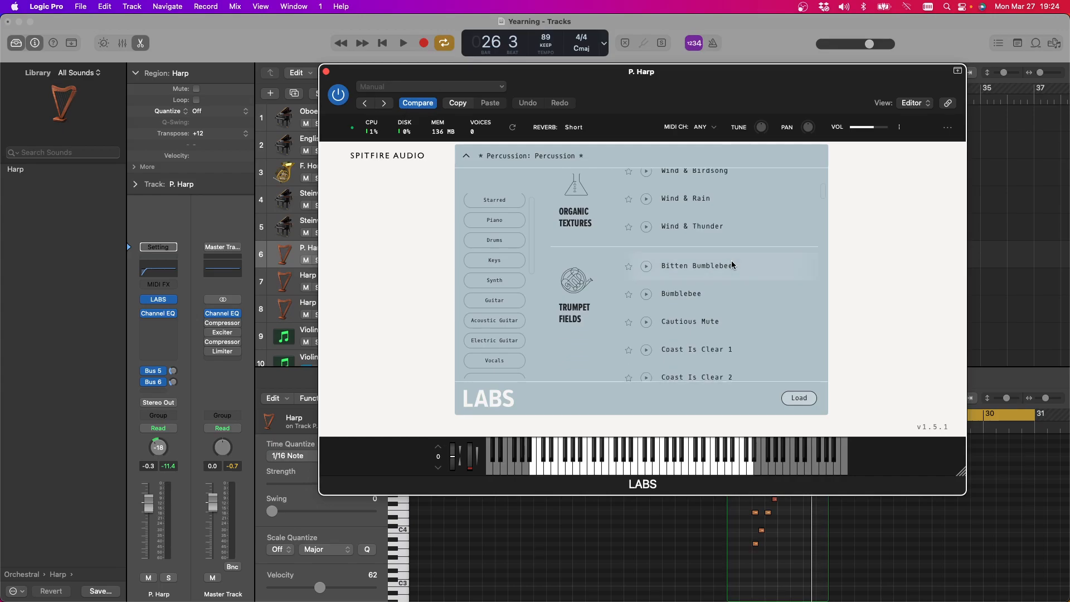
{"action": "scroll", "coordinate": [733, 264], "scroll_direction": "down", "scroll_amount": 8}
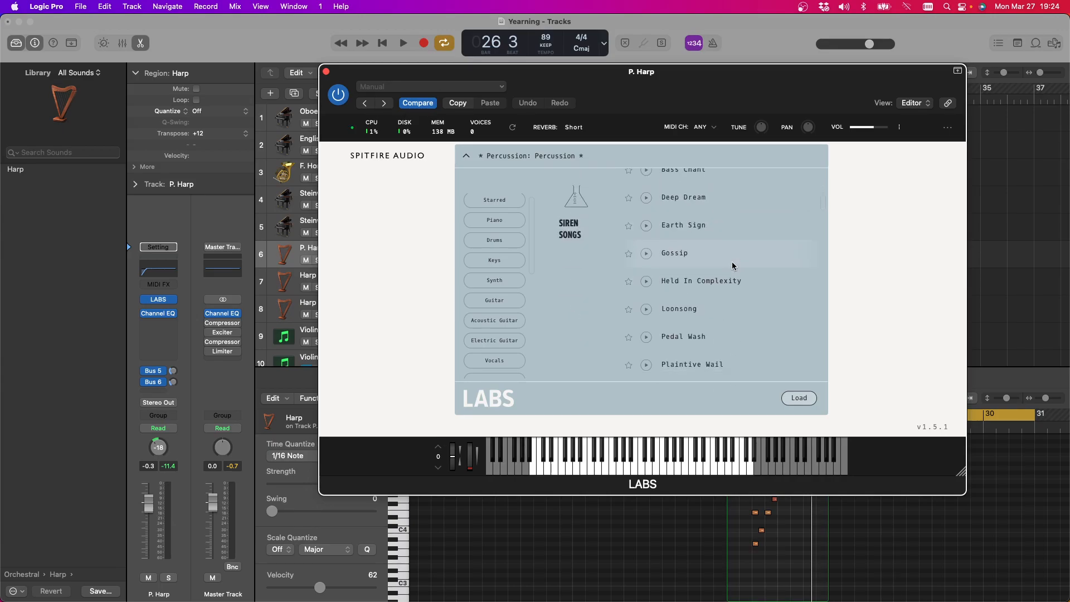
{"action": "scroll", "coordinate": [732, 265], "scroll_direction": "down", "scroll_amount": 6}
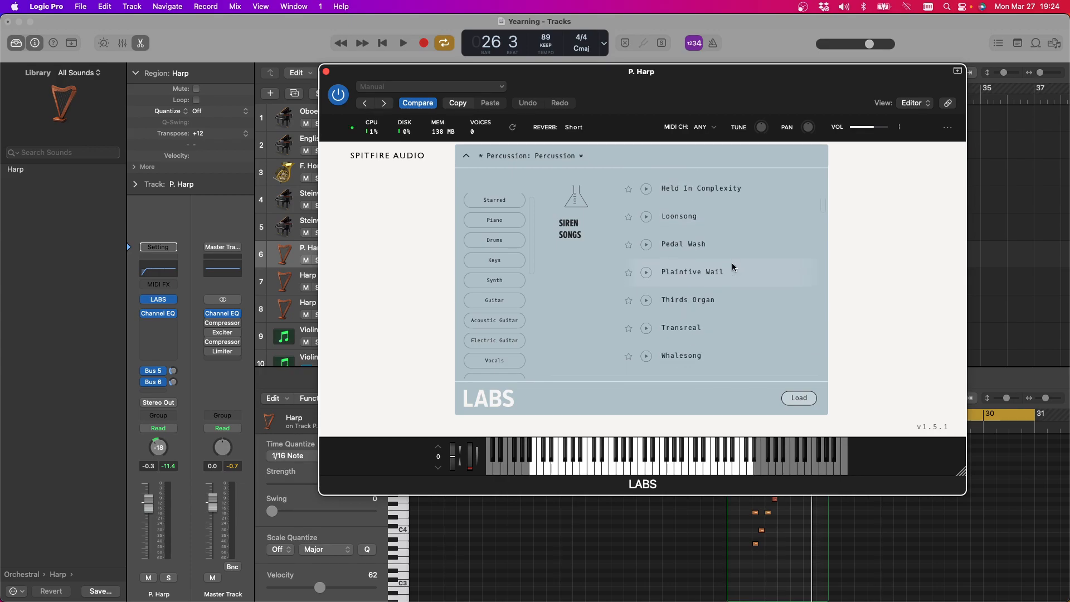
{"action": "scroll", "coordinate": [732, 267], "scroll_direction": "down", "scroll_amount": 1}
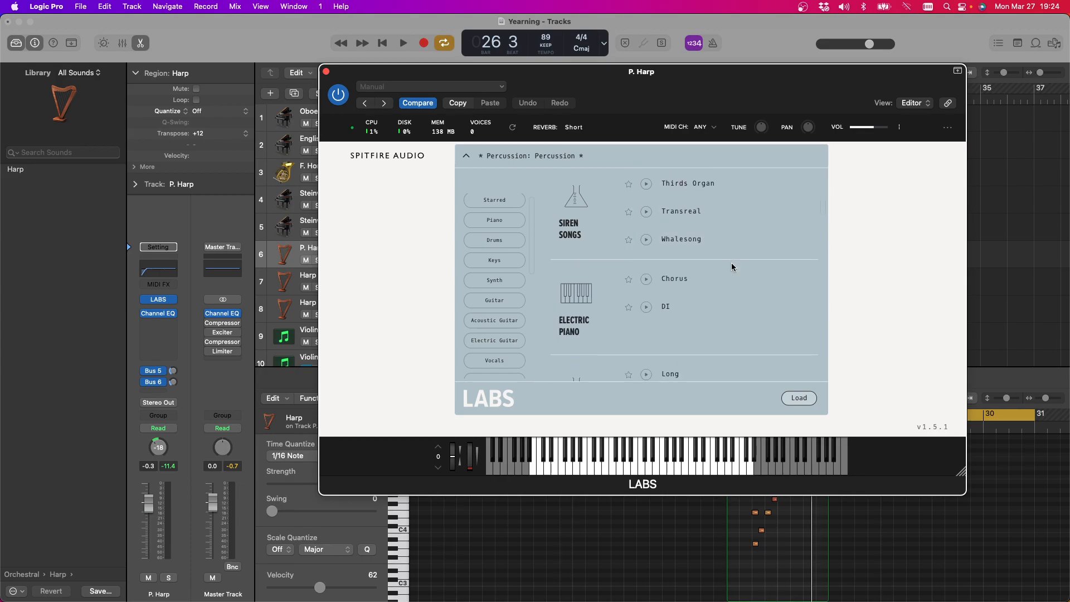
{"action": "scroll", "coordinate": [732, 267], "scroll_direction": "down", "scroll_amount": 4}
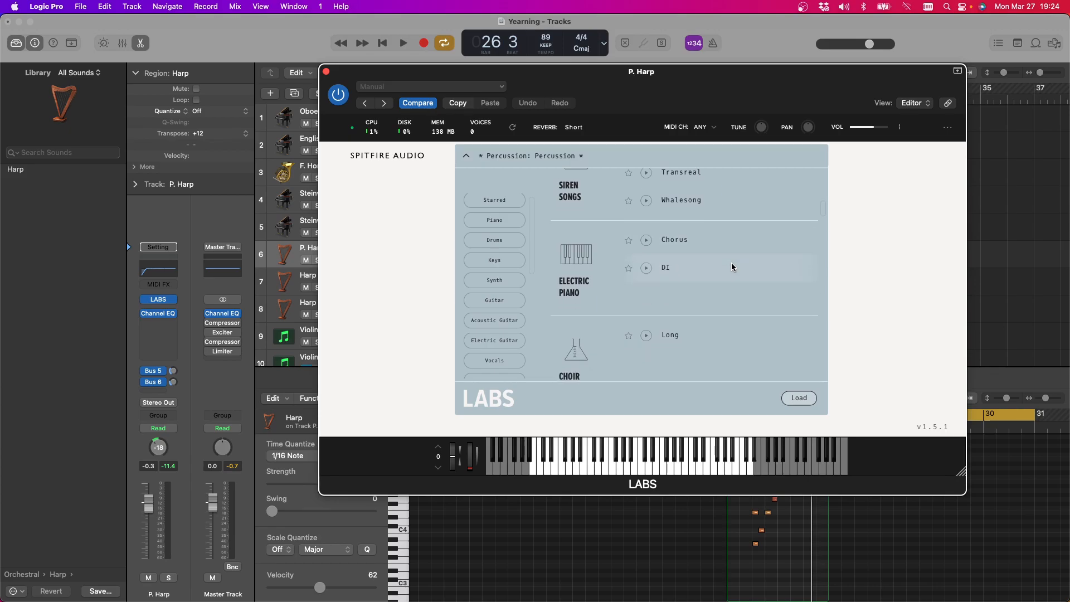
{"action": "scroll", "coordinate": [732, 267], "scroll_direction": "down", "scroll_amount": 10}
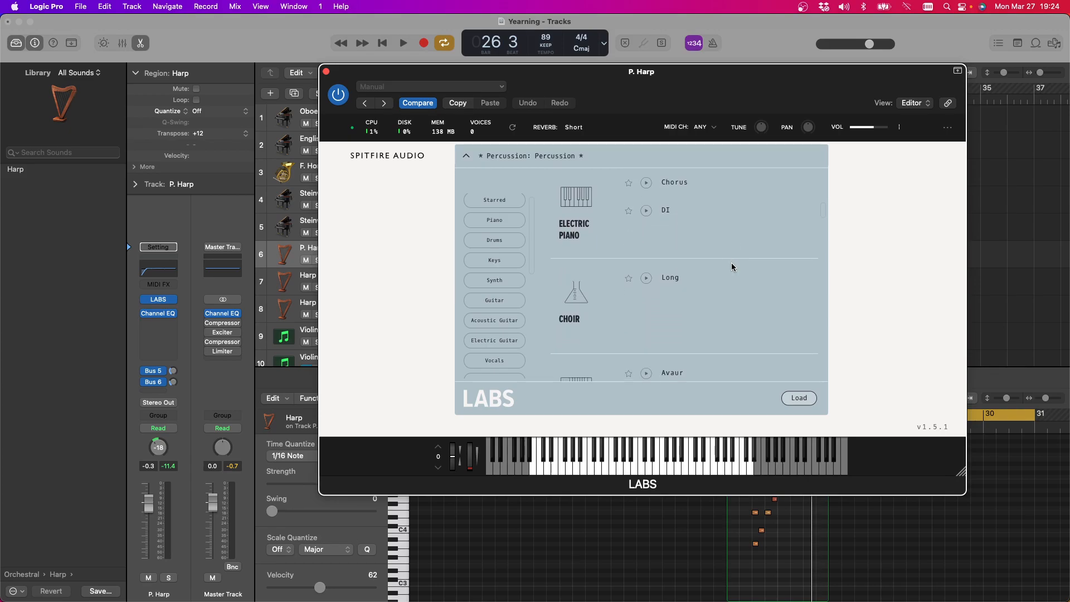
{"action": "scroll", "coordinate": [732, 267], "scroll_direction": "down", "scroll_amount": 15}
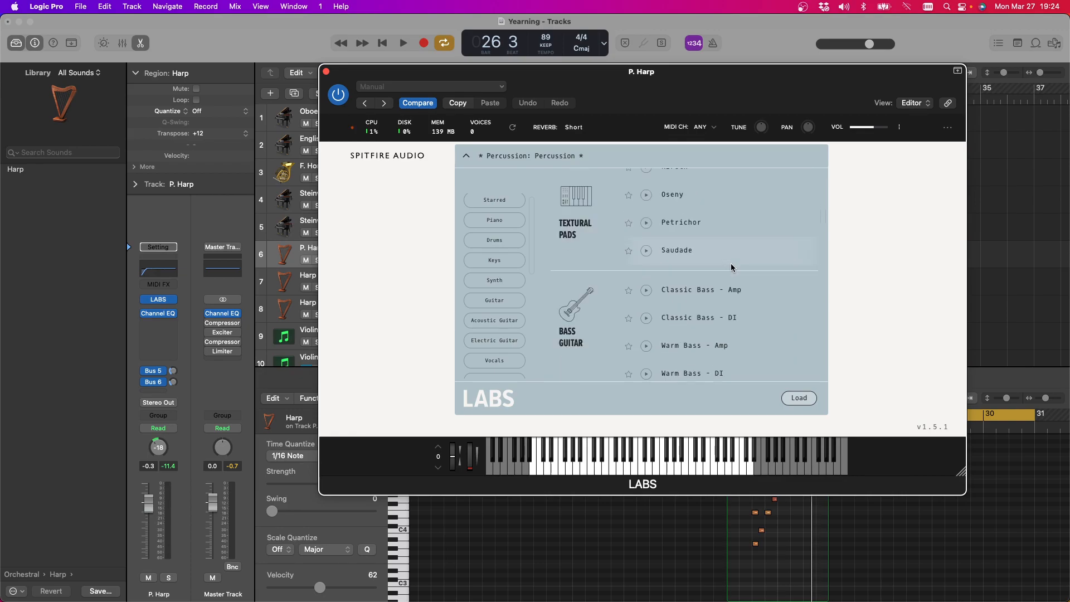
{"action": "scroll", "coordinate": [731, 263], "scroll_direction": "down", "scroll_amount": 6}
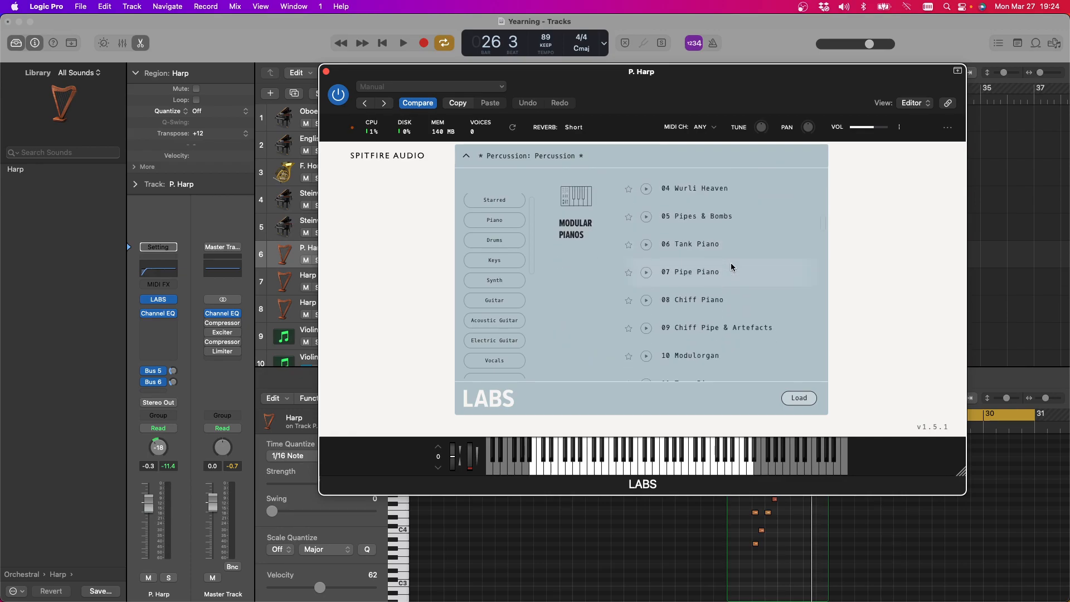
{"action": "scroll", "coordinate": [731, 263], "scroll_direction": "down", "scroll_amount": 3}
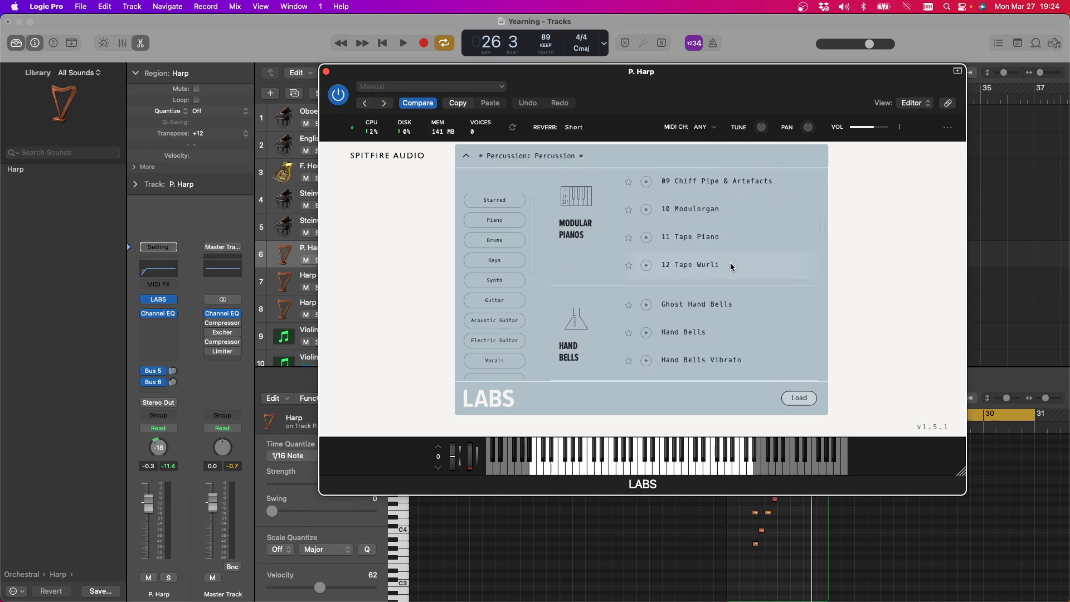
{"action": "left_click", "coordinate": [700, 326]}
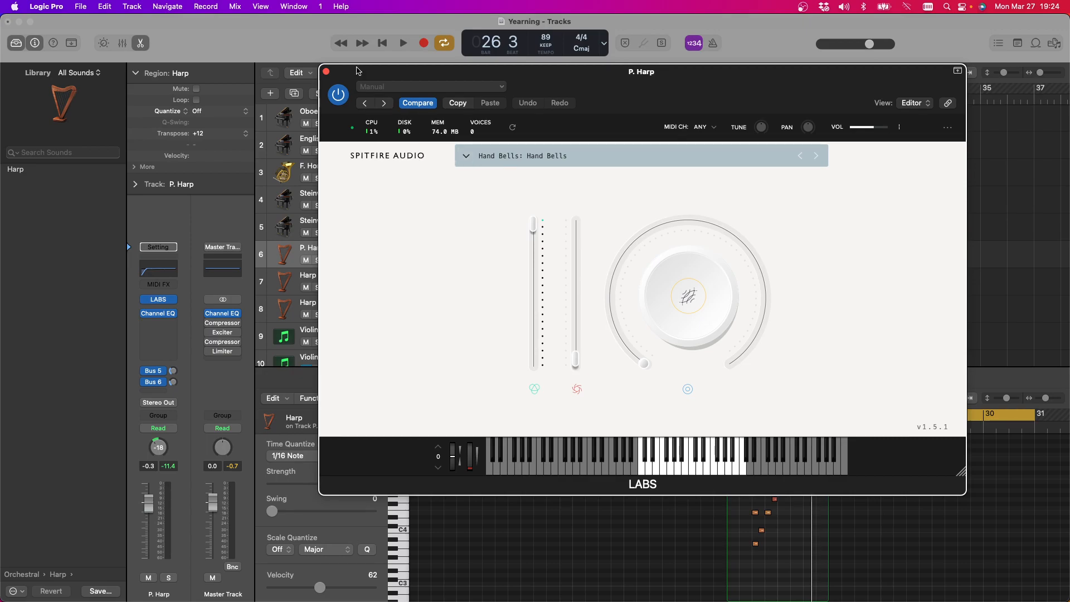
Listen to the cycled section with the Hand Bells sound, uncovering the tracks as needed, and close the plug-in window
{"action": "left_click", "coordinate": [404, 43]}
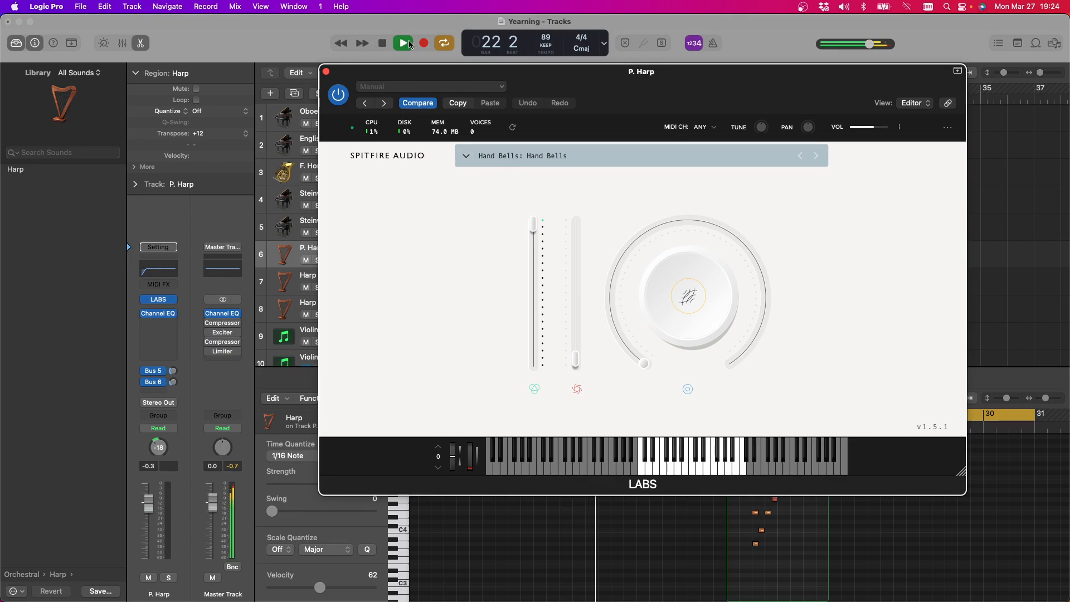
{"action": "left_click_drag", "start_coordinate": [512, 73], "coordinate": [493, 422]}
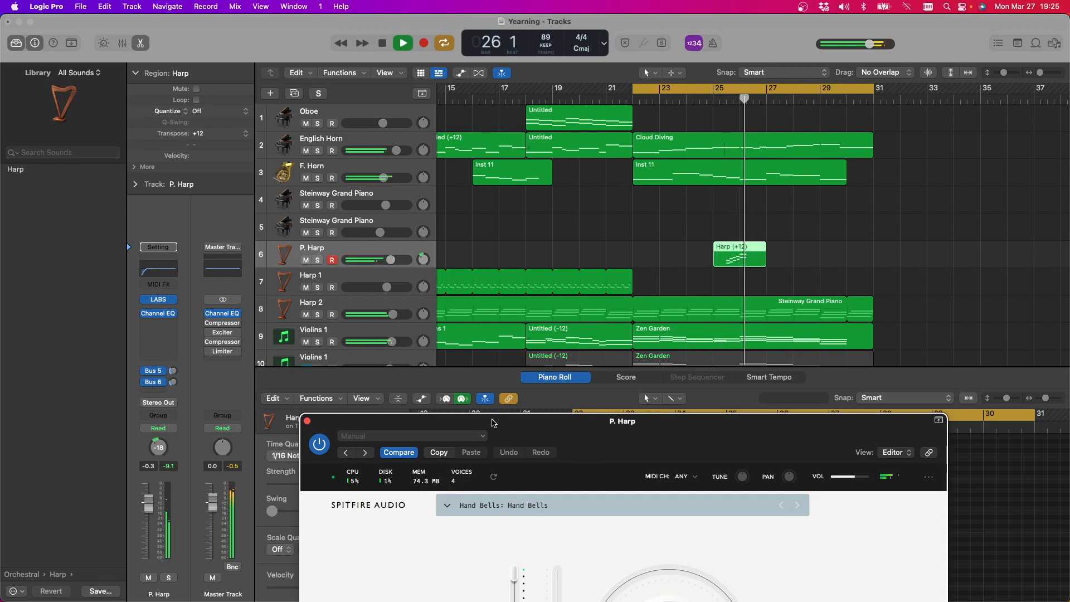
{"action": "left_click_drag", "start_coordinate": [492, 423], "coordinate": [531, 240]}
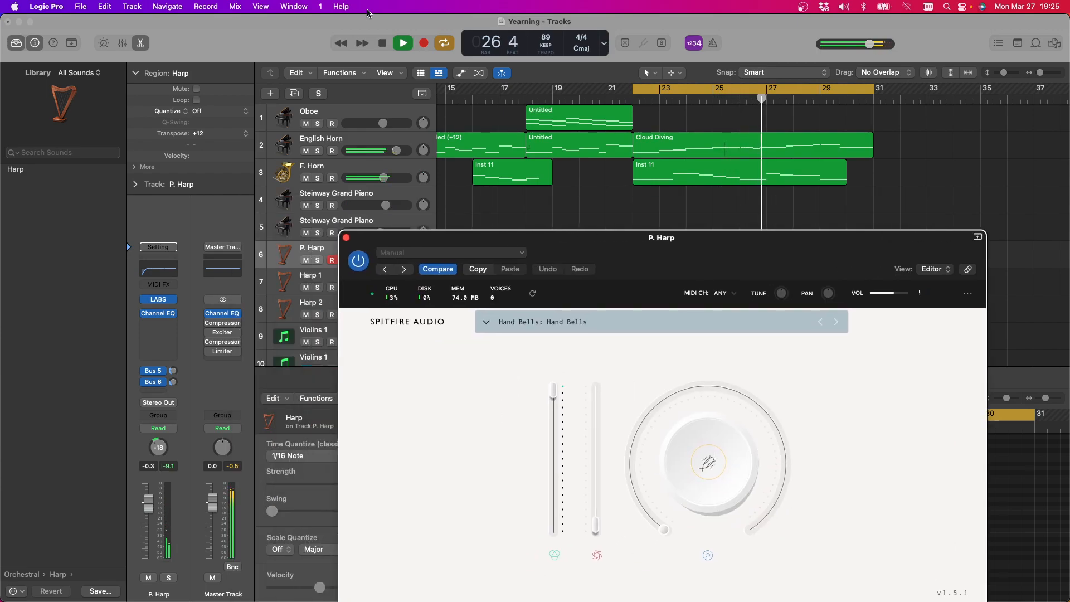
{"action": "key", "text": "space"}
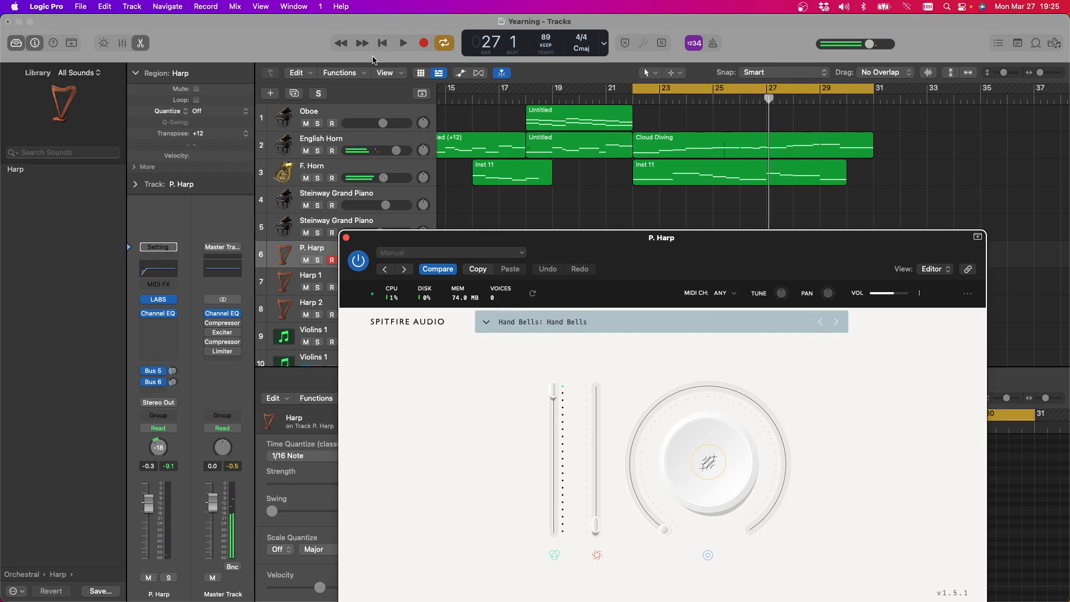
{"action": "left_click", "coordinate": [347, 238]}
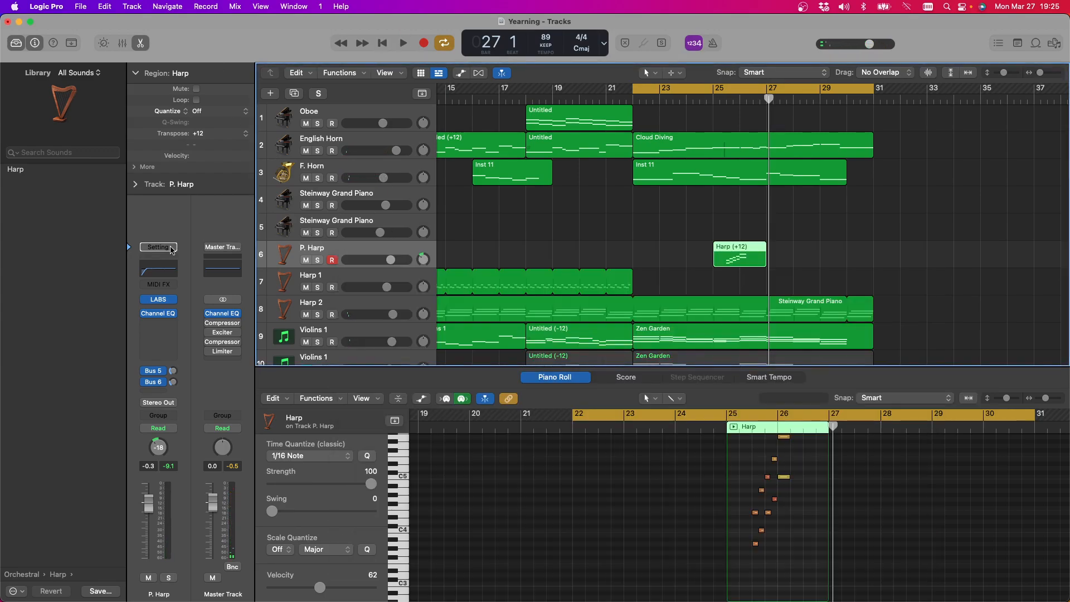
Replace the P. Harp instrument with BBC Symphony Orchestra and choose the Glockenspiel from Tuned Percussion
{"action": "left_click", "coordinate": [175, 301]}
{"action": "mouse_move", "coordinate": [223, 243]}
{"action": "left_click", "coordinate": [313, 238]}
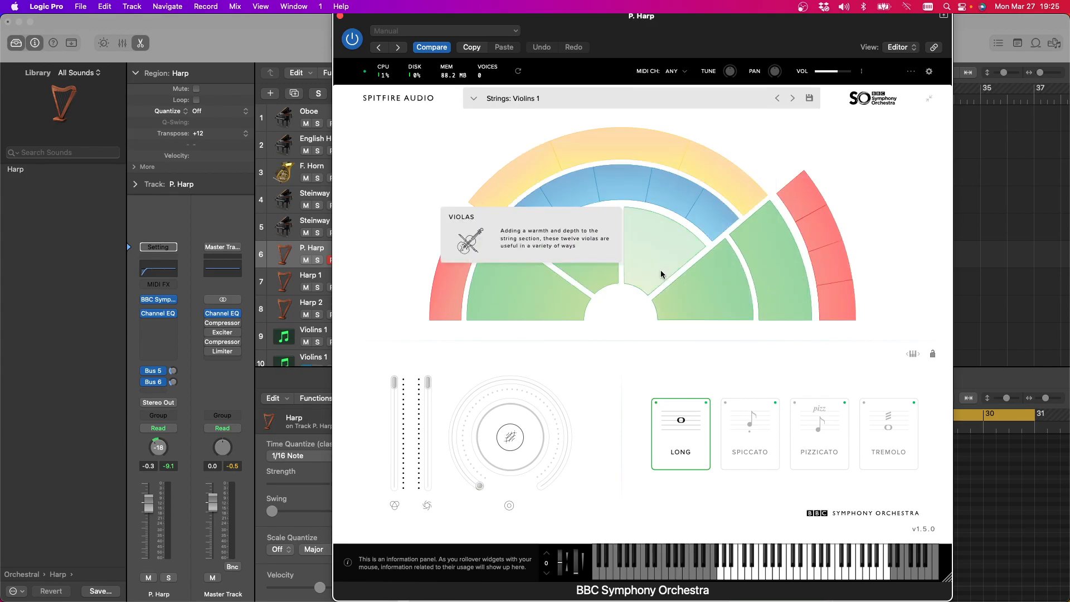
{"action": "left_click", "coordinate": [719, 165]}
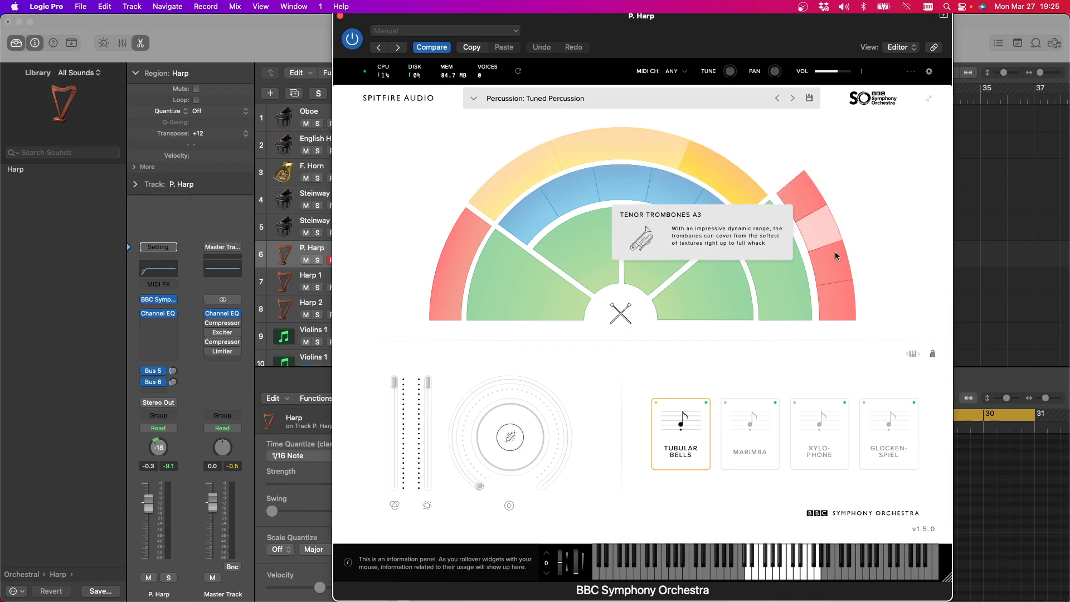
{"action": "left_click", "coordinate": [882, 439]}
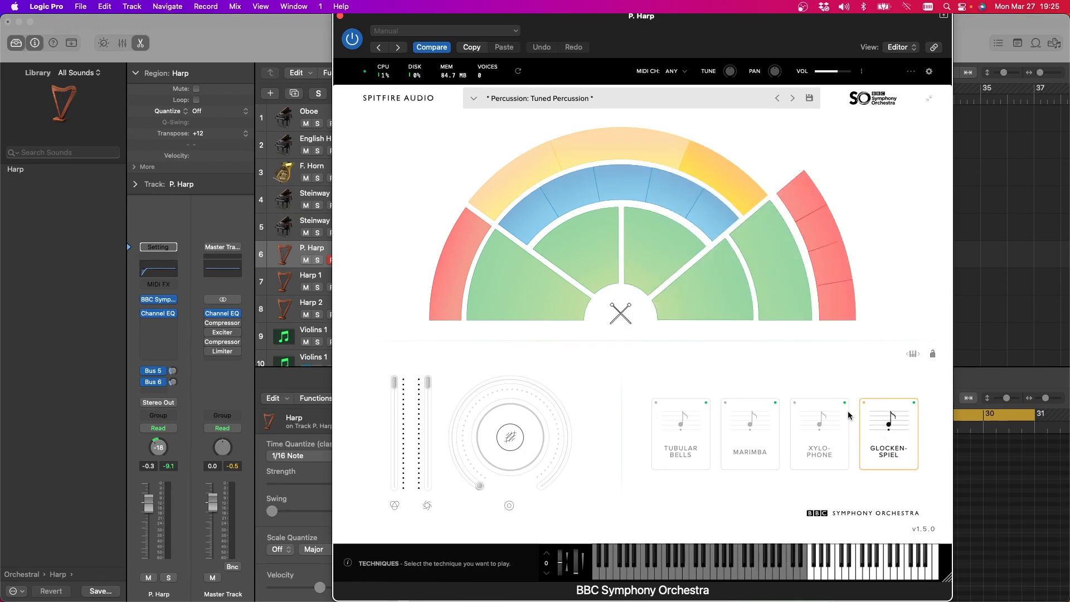
Play the cycled section with the Glockenspiel sound and move the plug-in window clear of the tracks
{"action": "left_click_drag", "start_coordinate": [581, 36], "coordinate": [590, 88]}
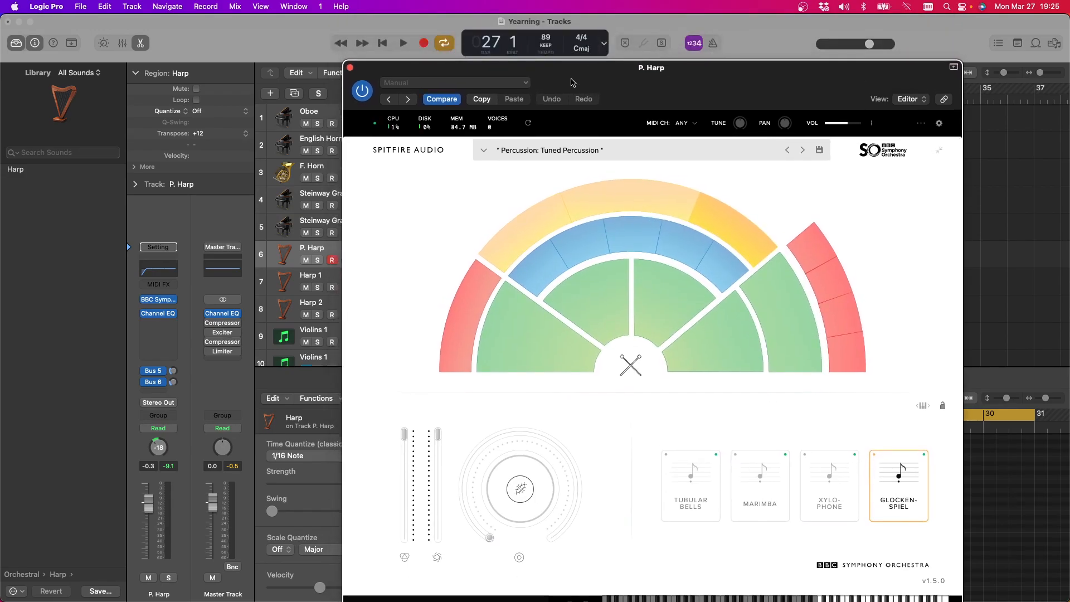
{"action": "key", "text": "space"}
{"action": "left_click_drag", "start_coordinate": [641, 75], "coordinate": [589, 475]}
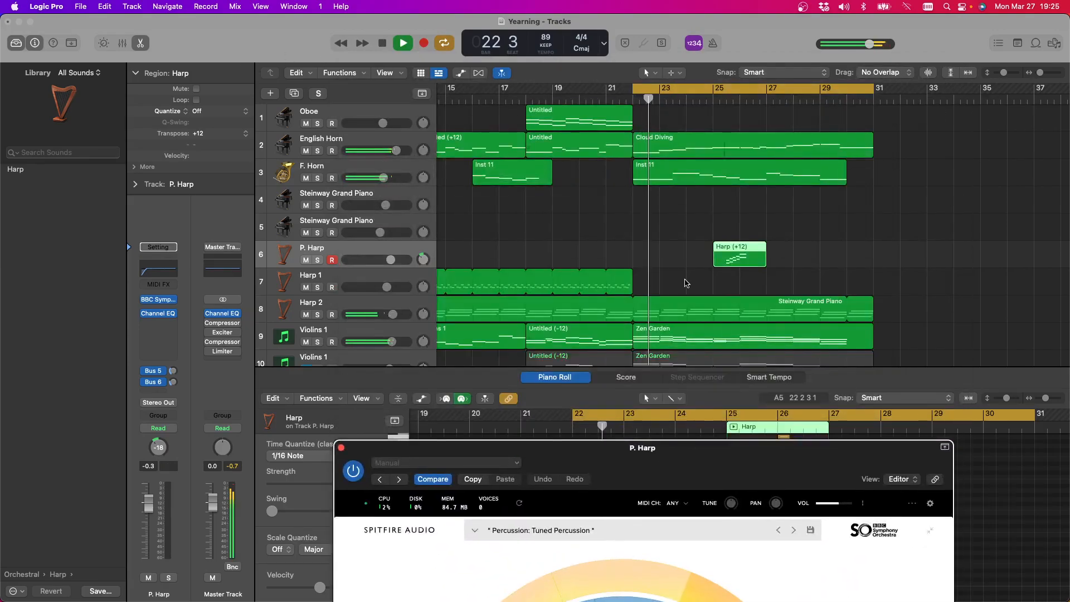
Listen to the P. Harp region from bar 25 with the Glockenspiel sound and stop playback
{"action": "left_click", "coordinate": [716, 99]}
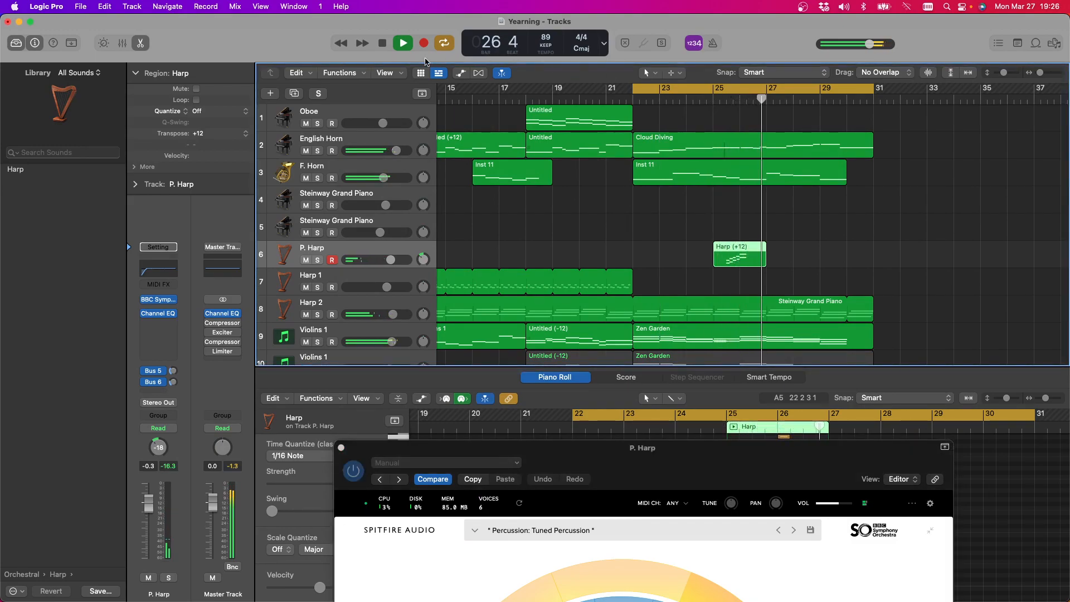
{"action": "left_click", "coordinate": [389, 44]}
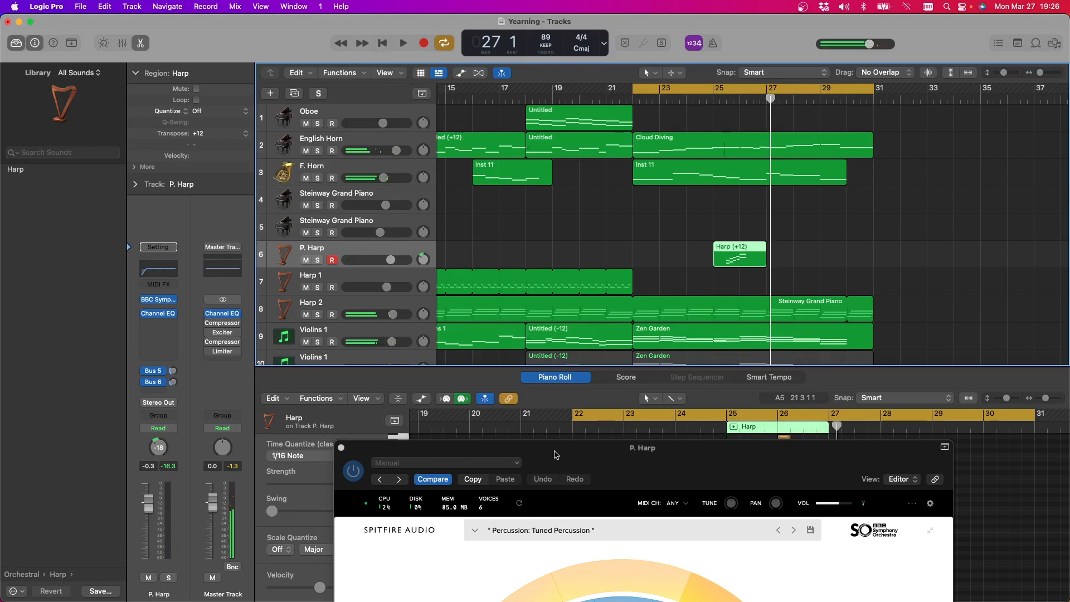
Switch the P. Harp instrument to Celeste from the Harp and Celeste percussion section and close the plug-in window
{"action": "left_click_drag", "start_coordinate": [548, 461], "coordinate": [520, 41]}
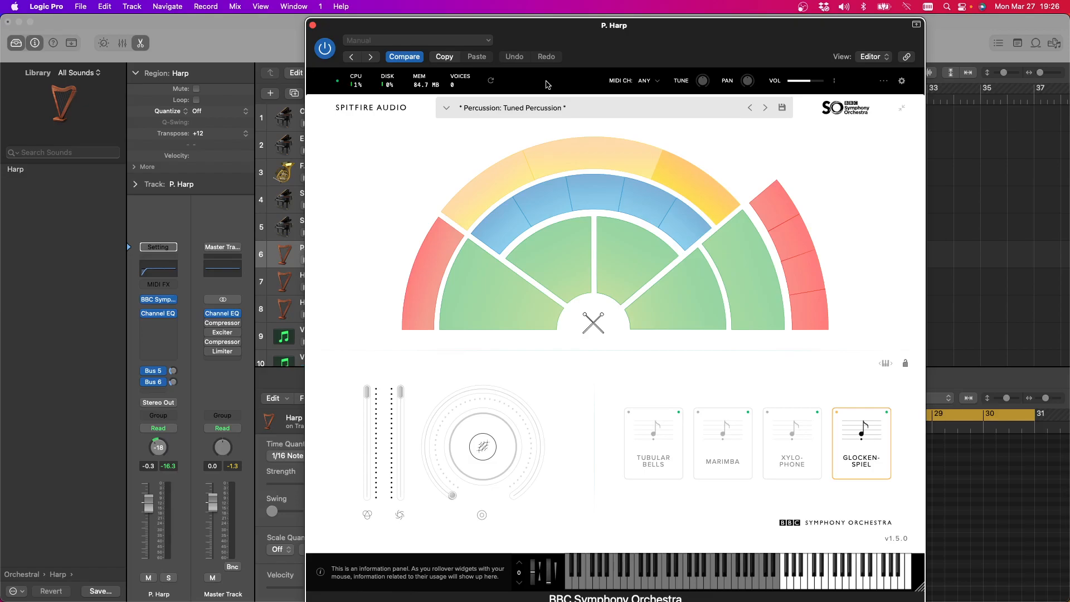
{"action": "left_click", "coordinate": [480, 167]}
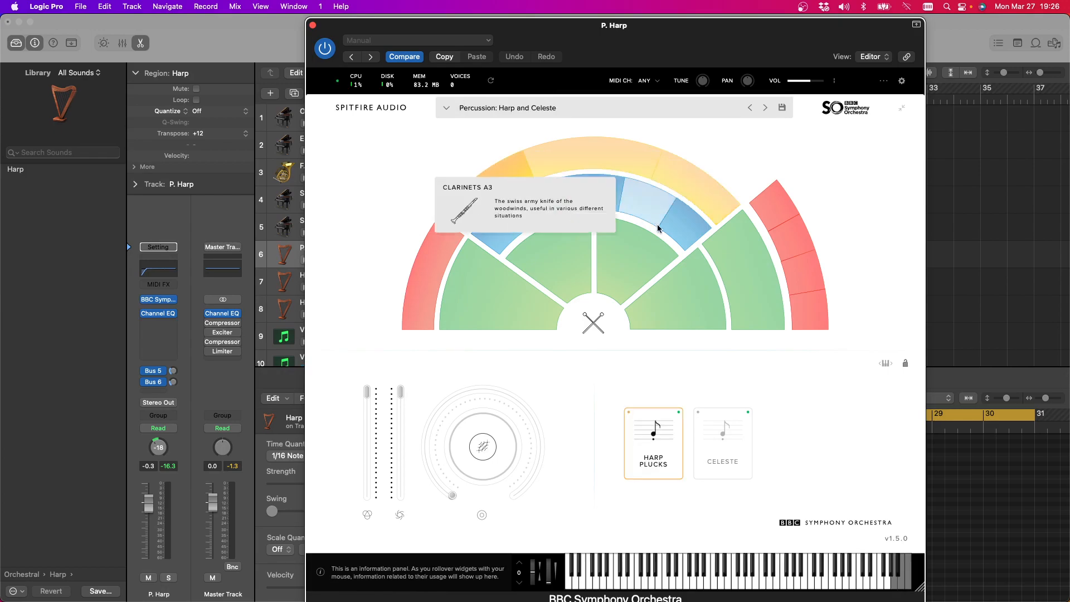
{"action": "left_click", "coordinate": [711, 436]}
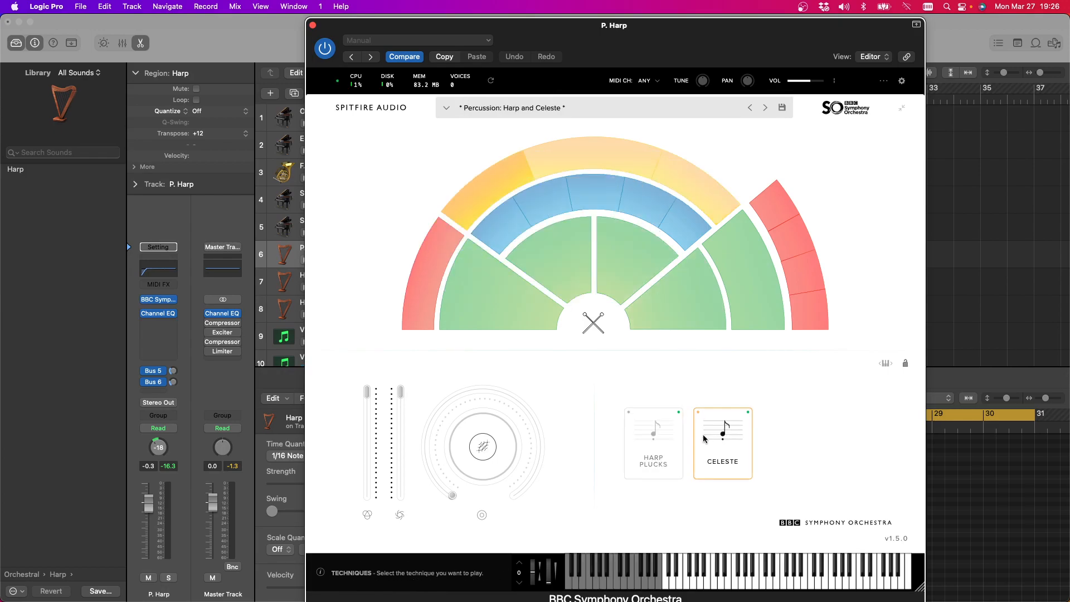
{"action": "left_click", "coordinate": [313, 26]}
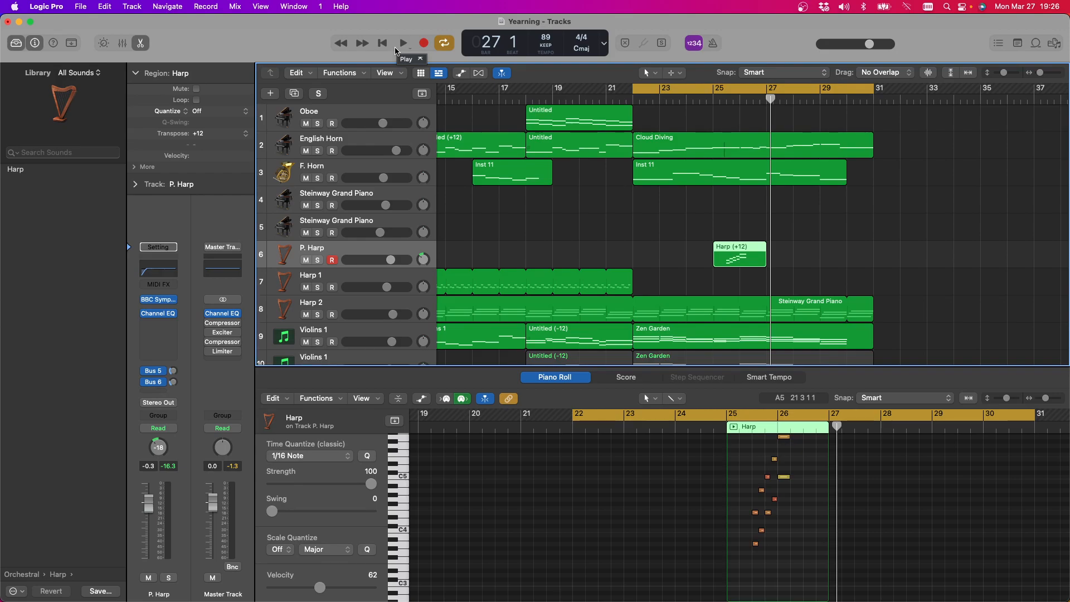
Set the P. Harp track's volume to +0.9 dB, playing the cycled section before and after to judge the Celeste's level
{"action": "left_click", "coordinate": [405, 46]}
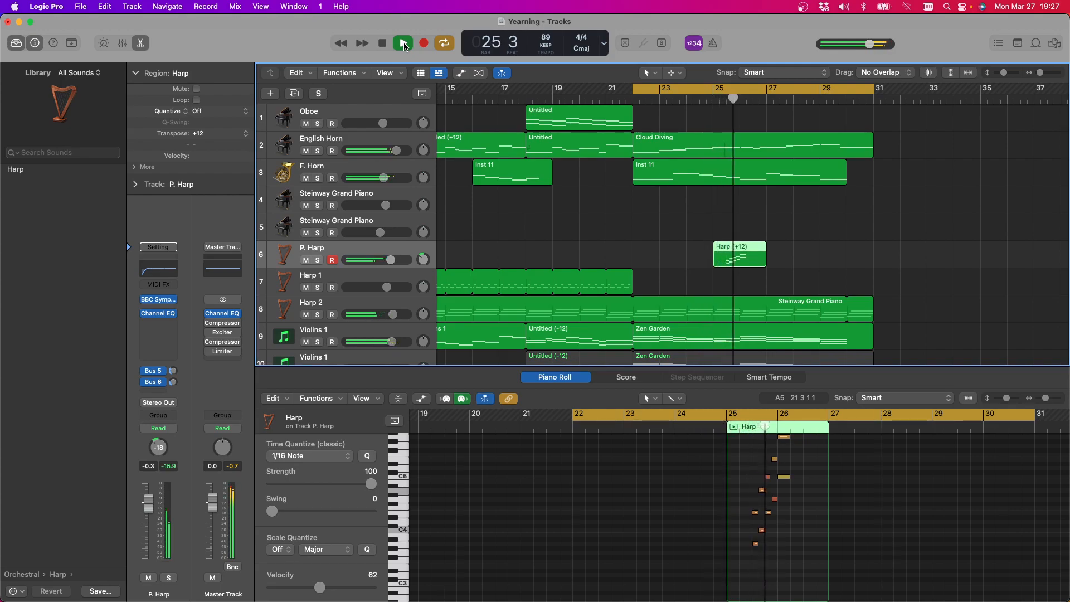
{"action": "left_click", "coordinate": [404, 47]}
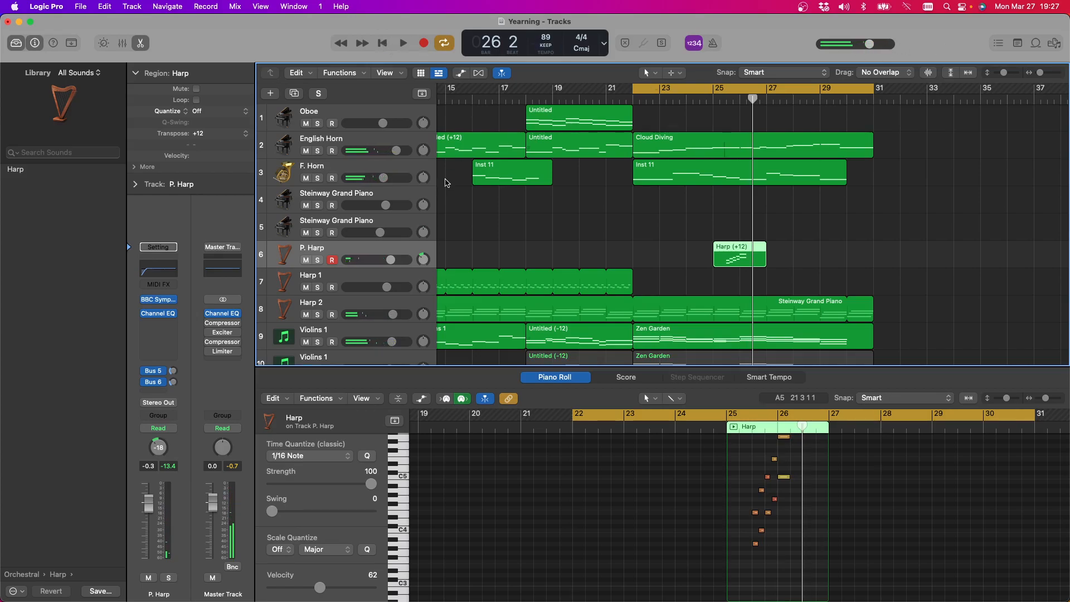
{"action": "left_click_drag", "start_coordinate": [395, 263], "coordinate": [397, 264]}
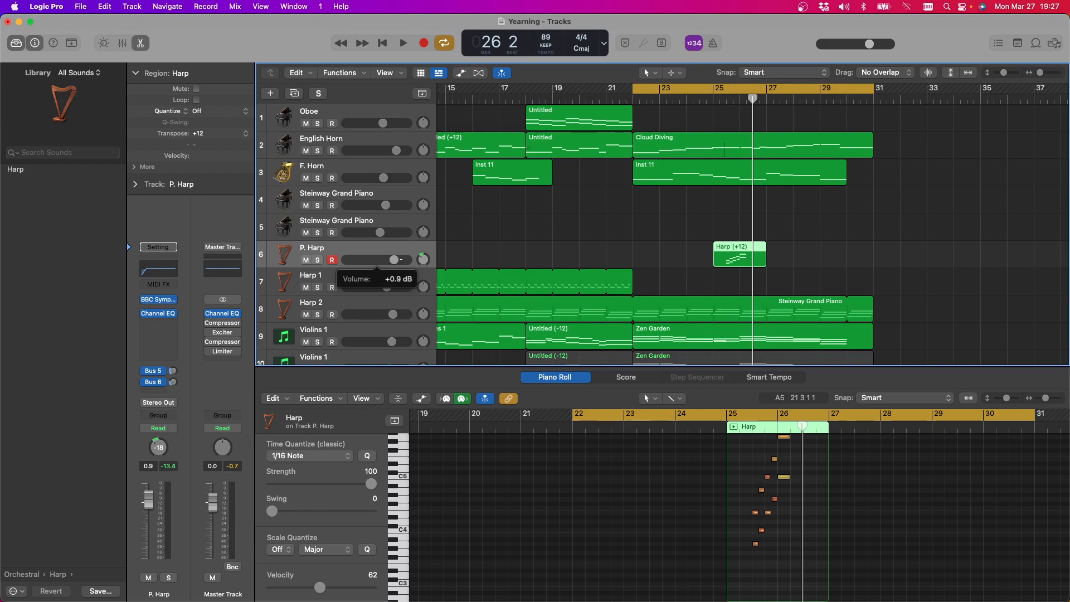
{"action": "left_click", "coordinate": [403, 44]}
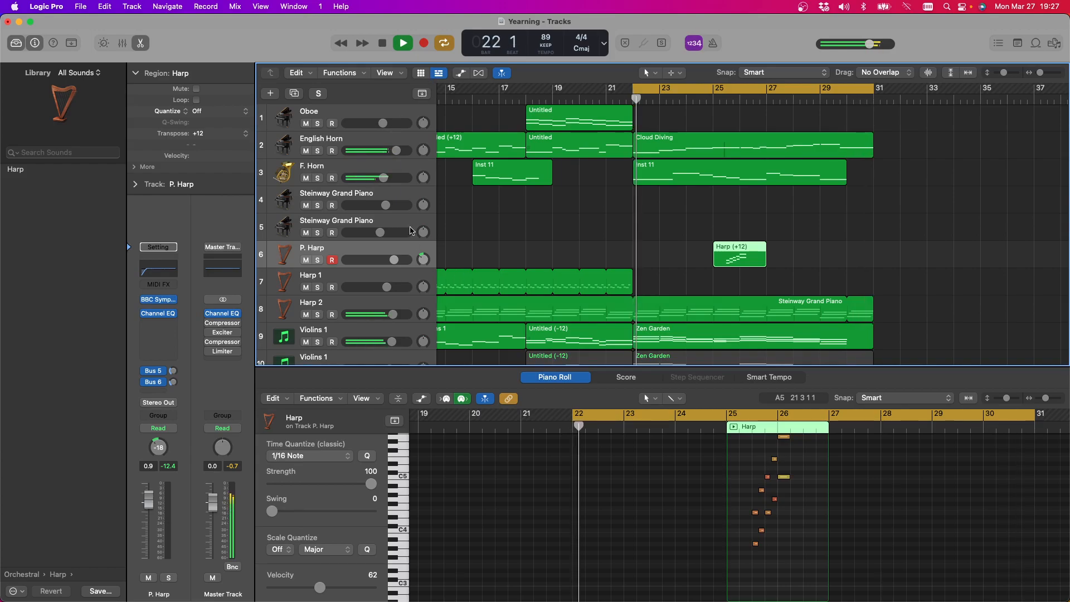
{"action": "left_click", "coordinate": [382, 44]}
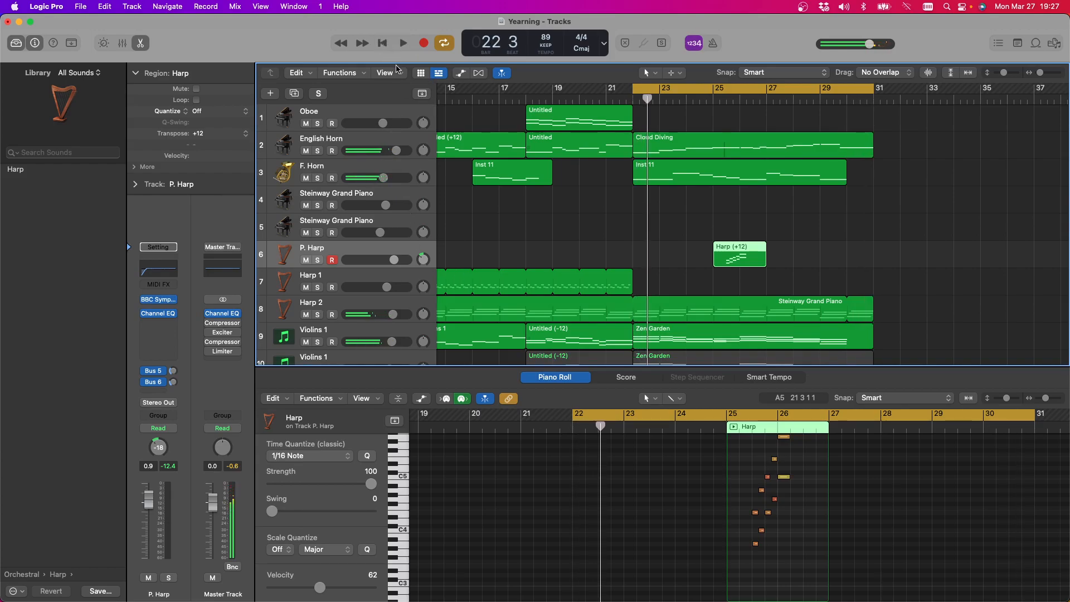
Look over the tracks around the cycled section and show the P. Harp region as notation in the Score editor
{"action": "scroll", "coordinate": [878, 273], "scroll_direction": "down", "scroll_amount": 5}
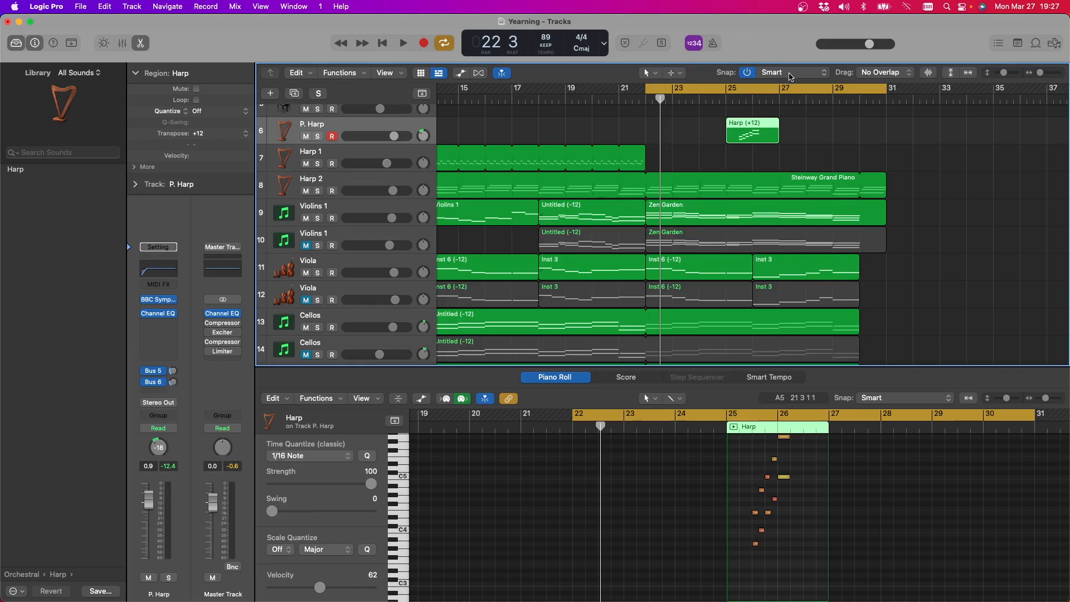
{"action": "scroll", "coordinate": [878, 149], "scroll_direction": "up", "scroll_amount": 2}
{"action": "scroll", "coordinate": [879, 149], "scroll_direction": "up", "scroll_amount": 2}
{"action": "scroll", "coordinate": [879, 149], "scroll_direction": "right", "scroll_amount": 1}
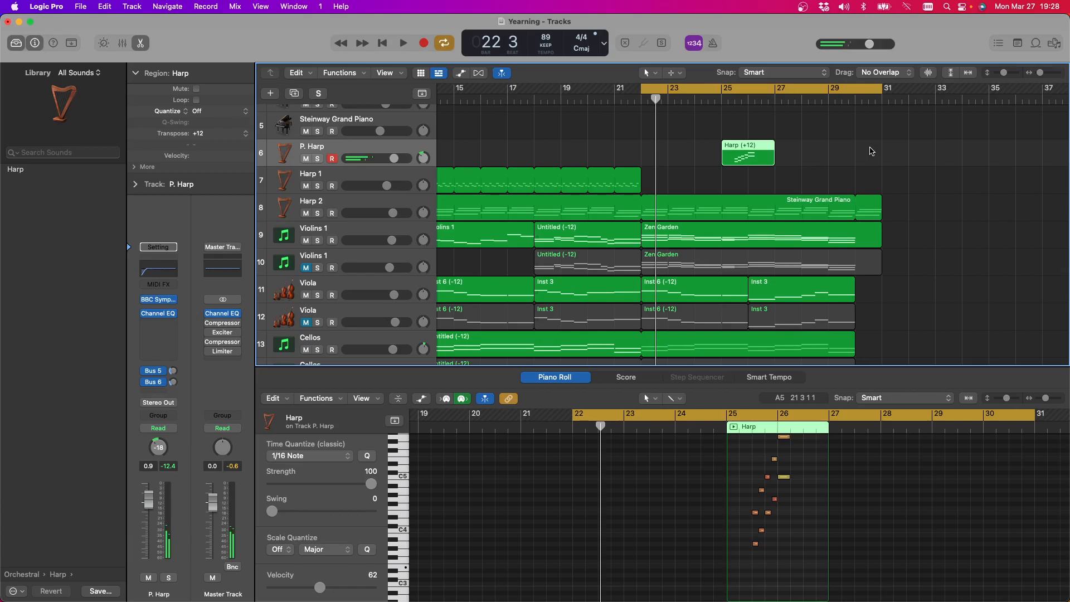
{"action": "scroll", "coordinate": [871, 150], "scroll_direction": "left", "scroll_amount": 2}
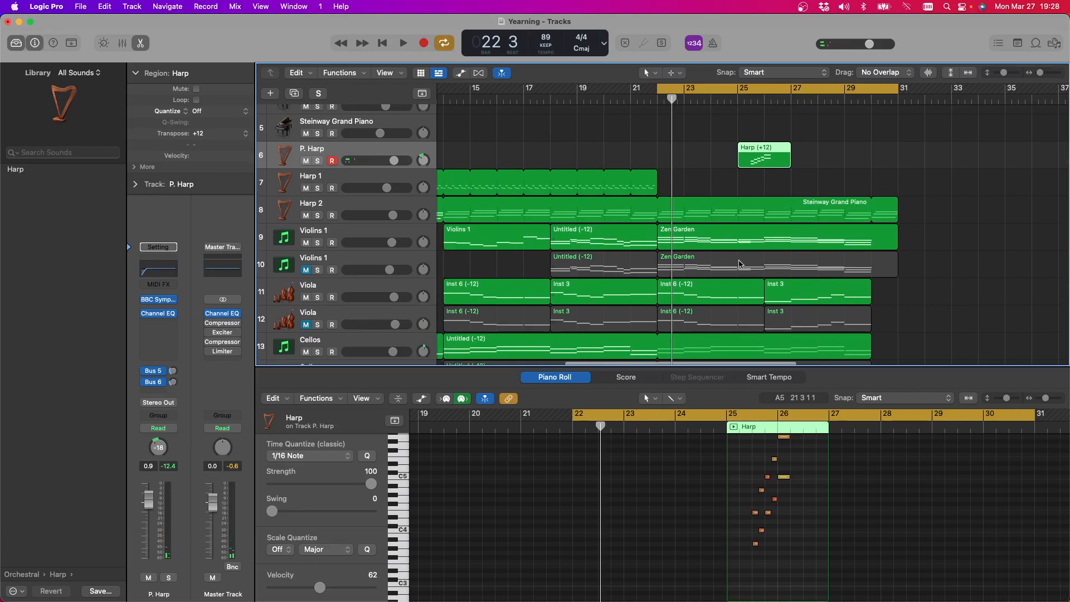
{"action": "left_click", "coordinate": [643, 376]}
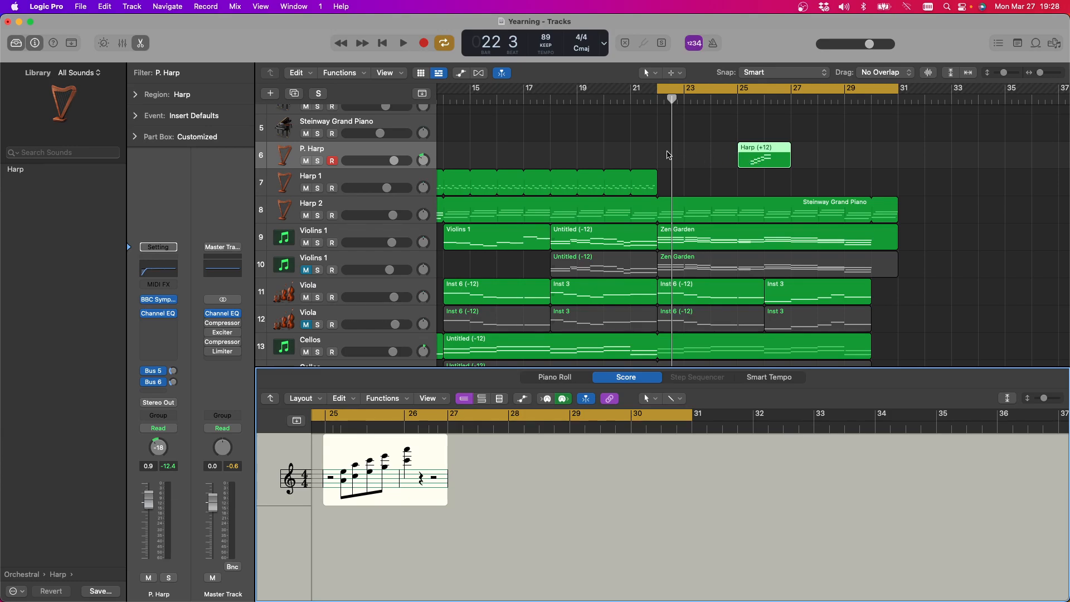
Turn off the cycle and play the P. Harp region from bar 25, stopping in bar 26
{"action": "scroll", "coordinate": [677, 157], "scroll_direction": "up", "scroll_amount": 5}
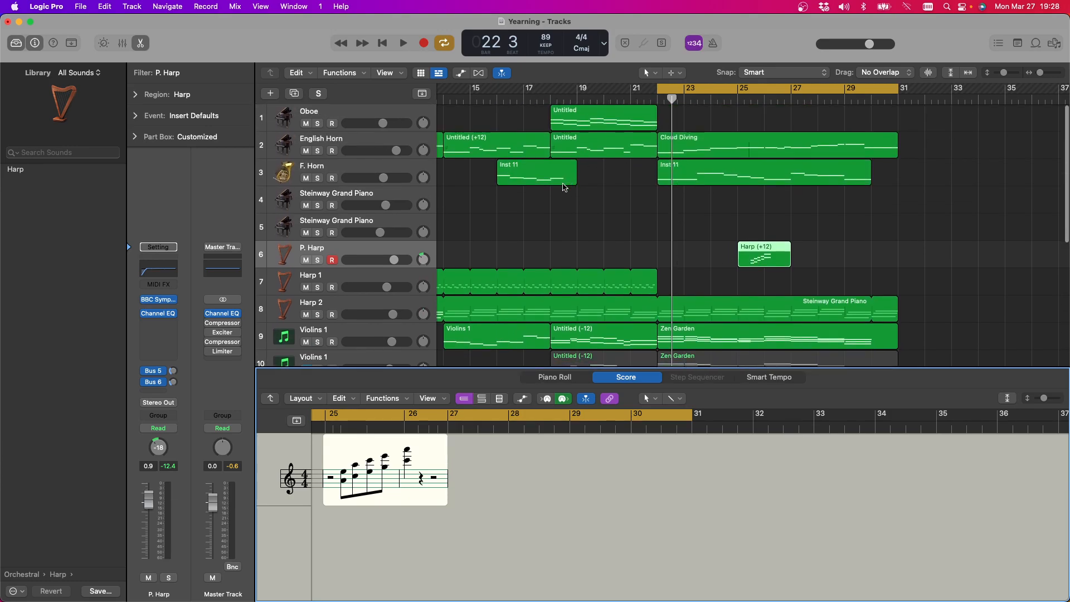
{"action": "left_click", "coordinate": [771, 95]}
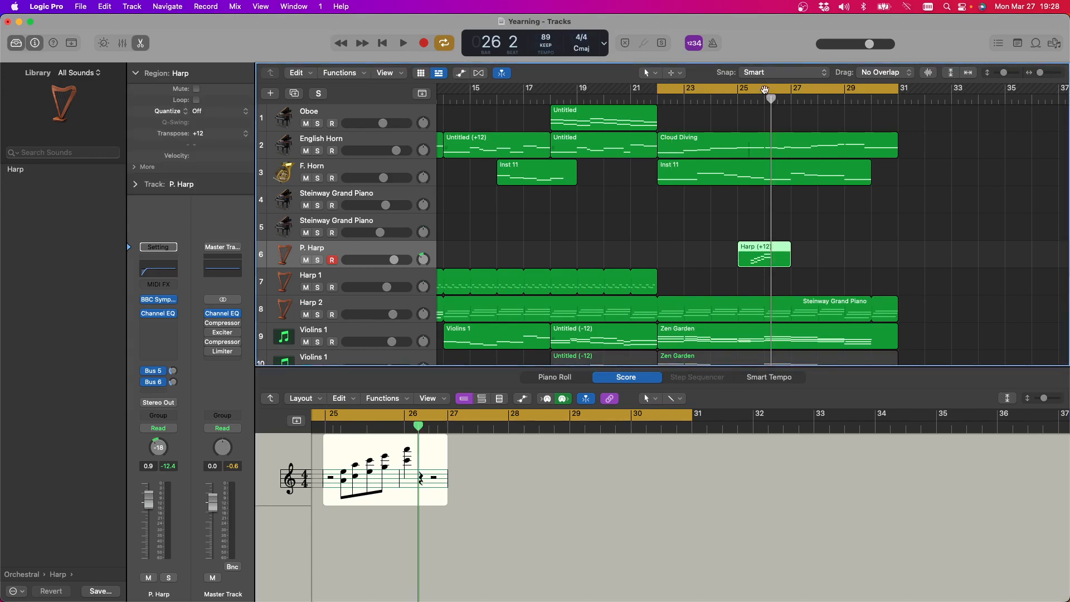
{"action": "left_click", "coordinate": [737, 100]}
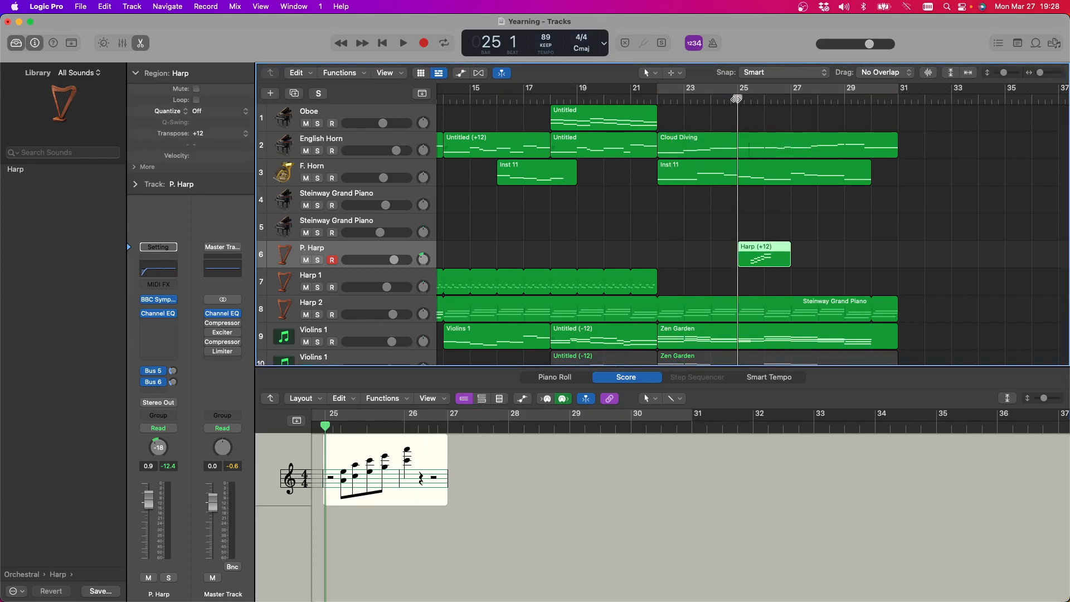
{"action": "left_click", "coordinate": [406, 44]}
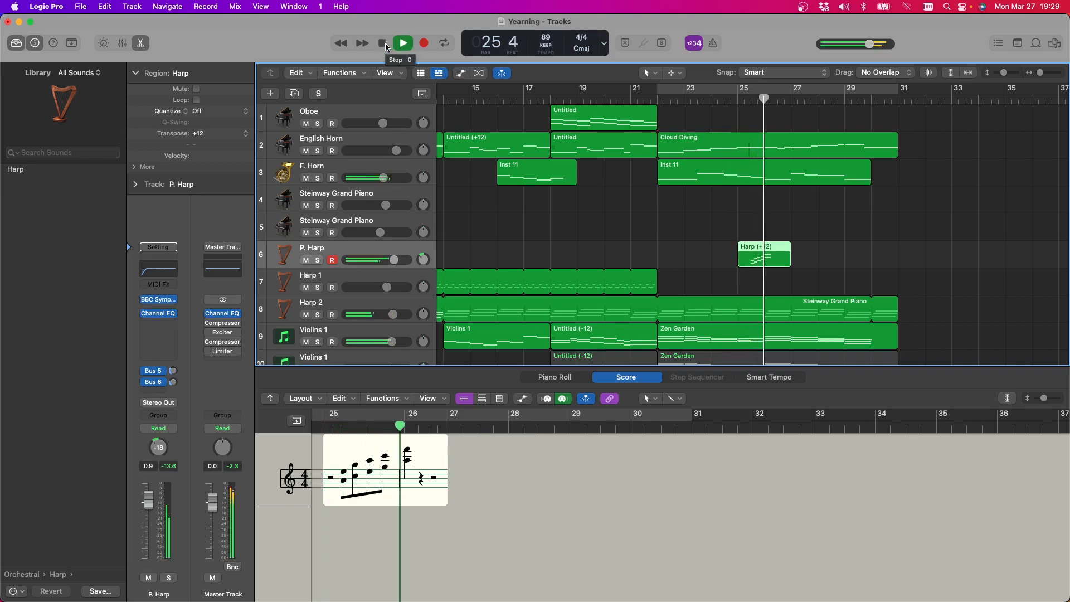
{"action": "left_click", "coordinate": [386, 44]}
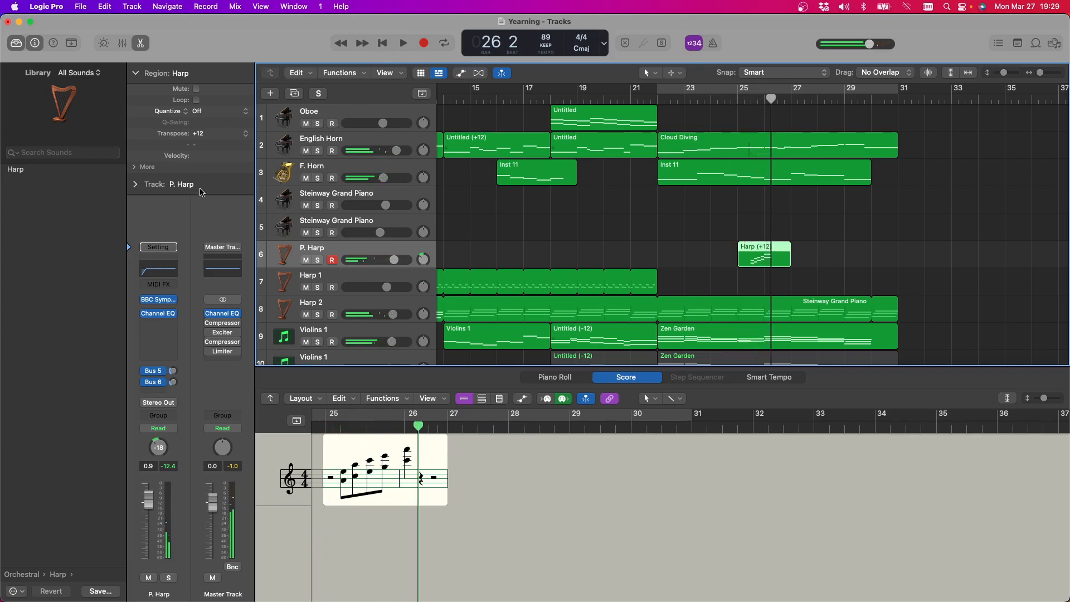
Switch the P. Harp instrument's technique from Celeste to Harp Plucks and close the plug-in window
{"action": "mouse_move", "coordinate": [159, 304]}
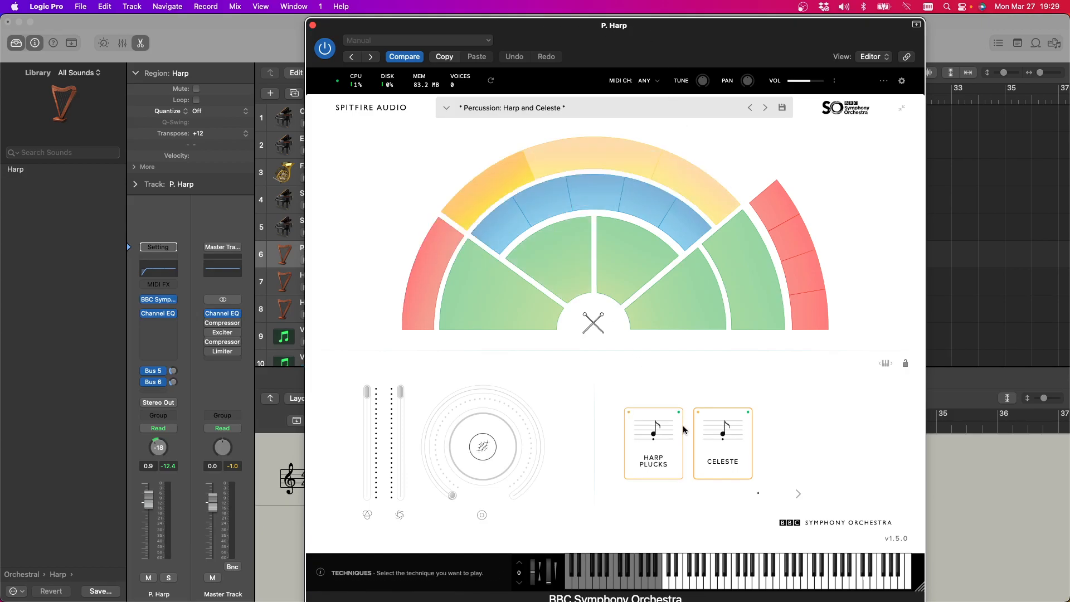
{"action": "left_click", "coordinate": [658, 453]}
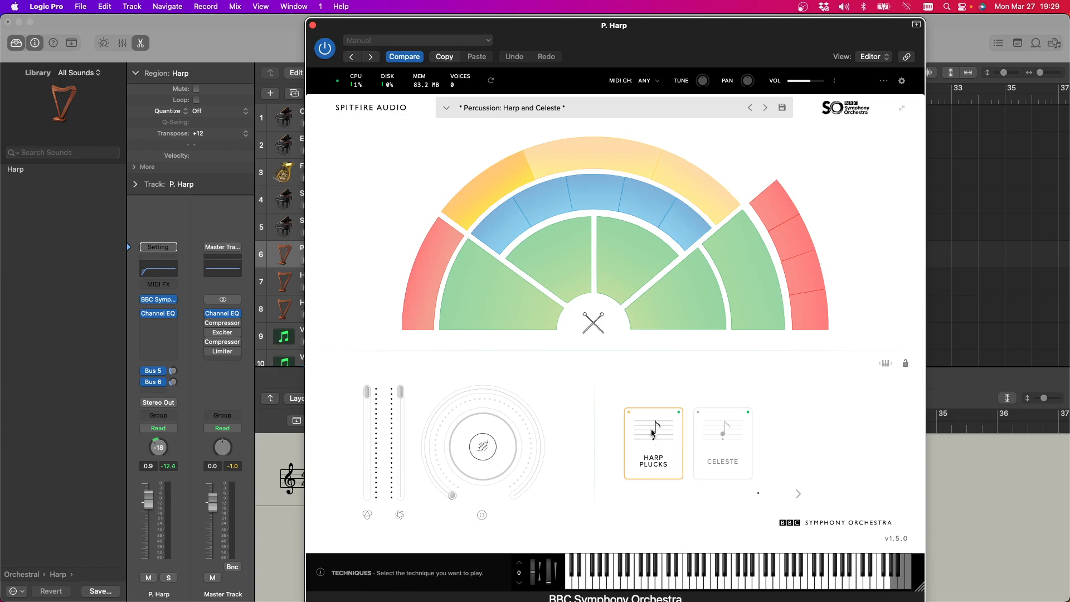
{"action": "left_click", "coordinate": [313, 26]}
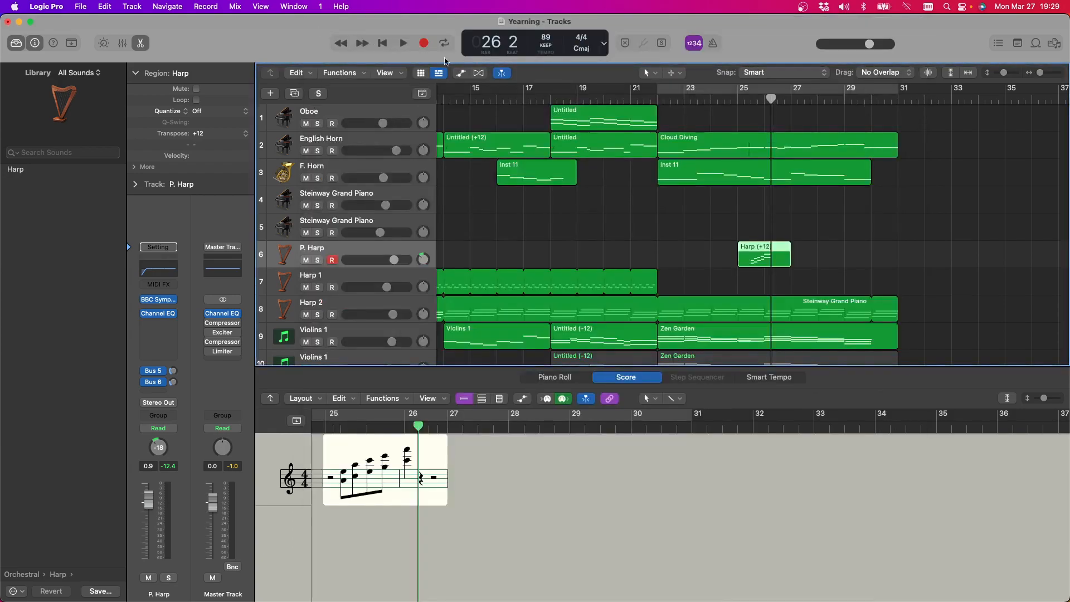
Listen to the P. Harp region from bar 25 with the Harp Plucks sound and stop playback
{"action": "left_click", "coordinate": [403, 44]}
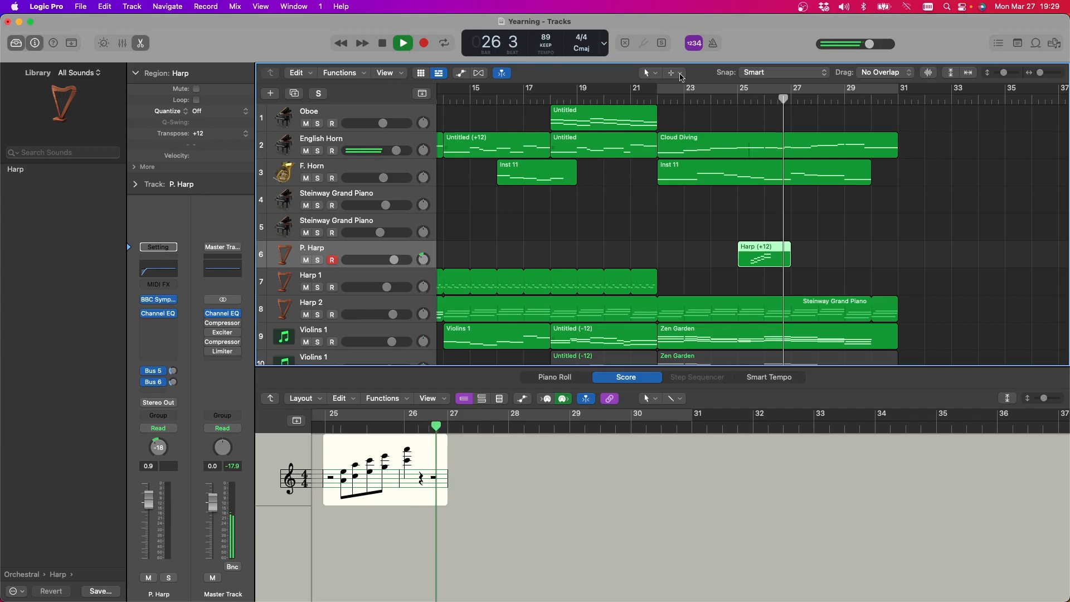
{"action": "left_click", "coordinate": [740, 99]}
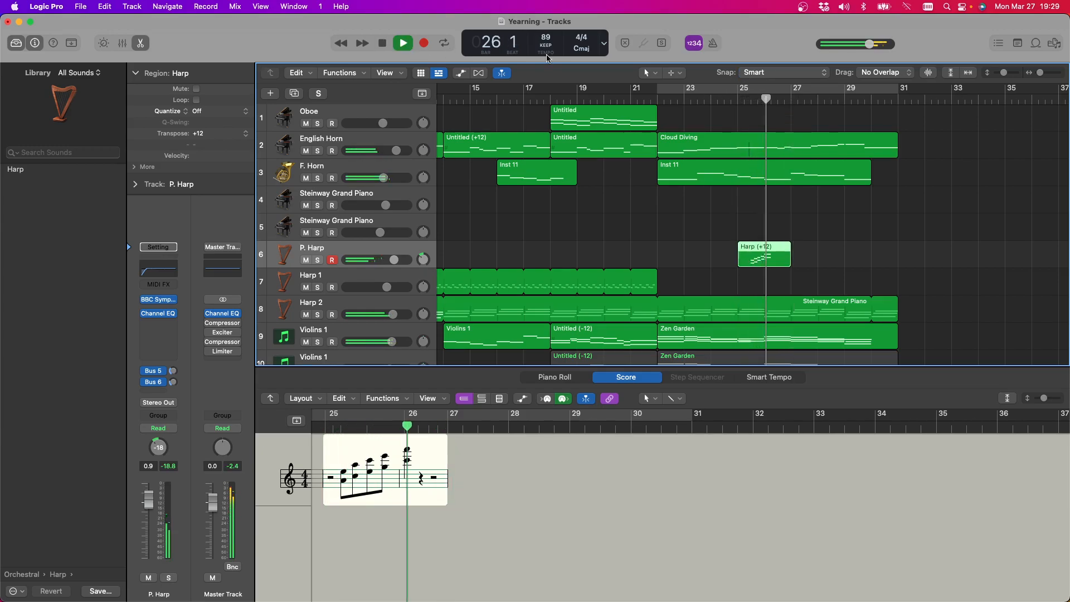
{"action": "left_click", "coordinate": [383, 44]}
{"action": "scroll", "coordinate": [636, 220], "scroll_direction": "left", "scroll_amount": 7}
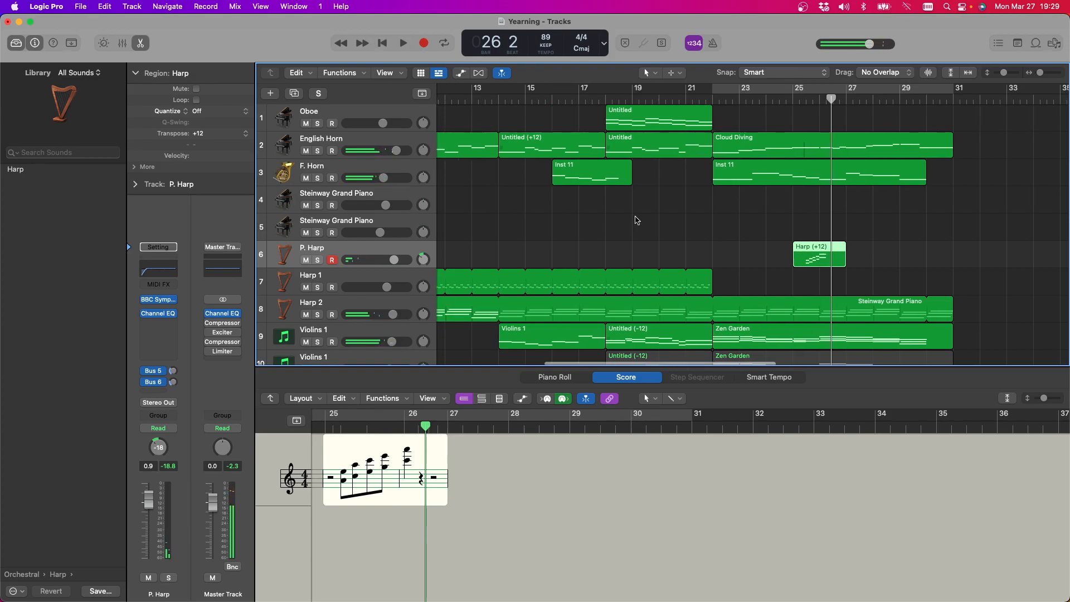
{"action": "scroll", "coordinate": [637, 220], "scroll_direction": "right", "scroll_amount": 10}
{"action": "scroll", "coordinate": [636, 220], "scroll_direction": "right", "scroll_amount": 4}
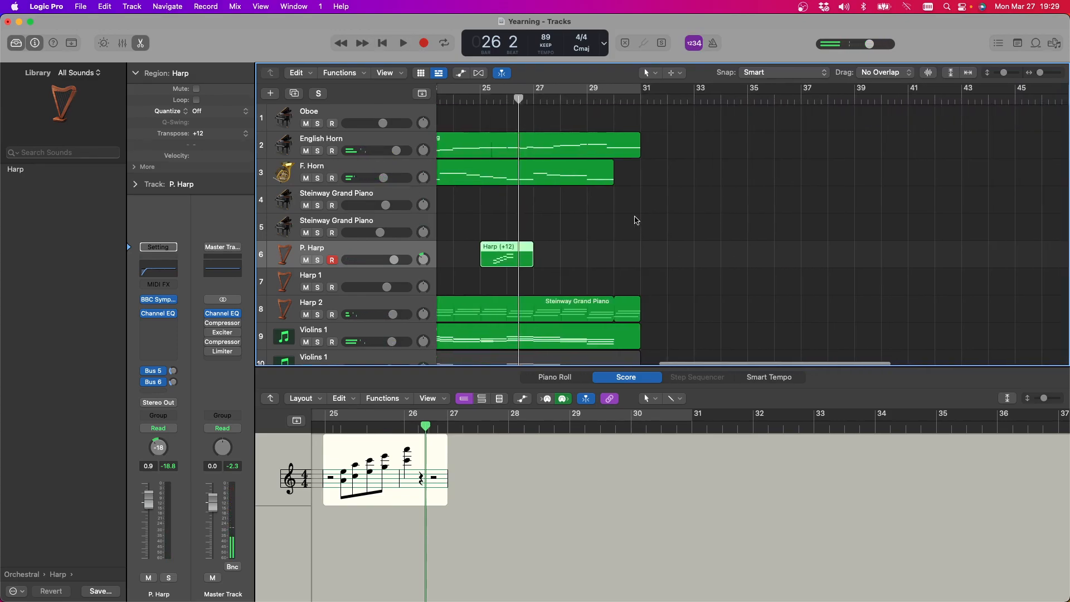
{"action": "scroll", "coordinate": [635, 220], "scroll_direction": "left", "scroll_amount": 8}
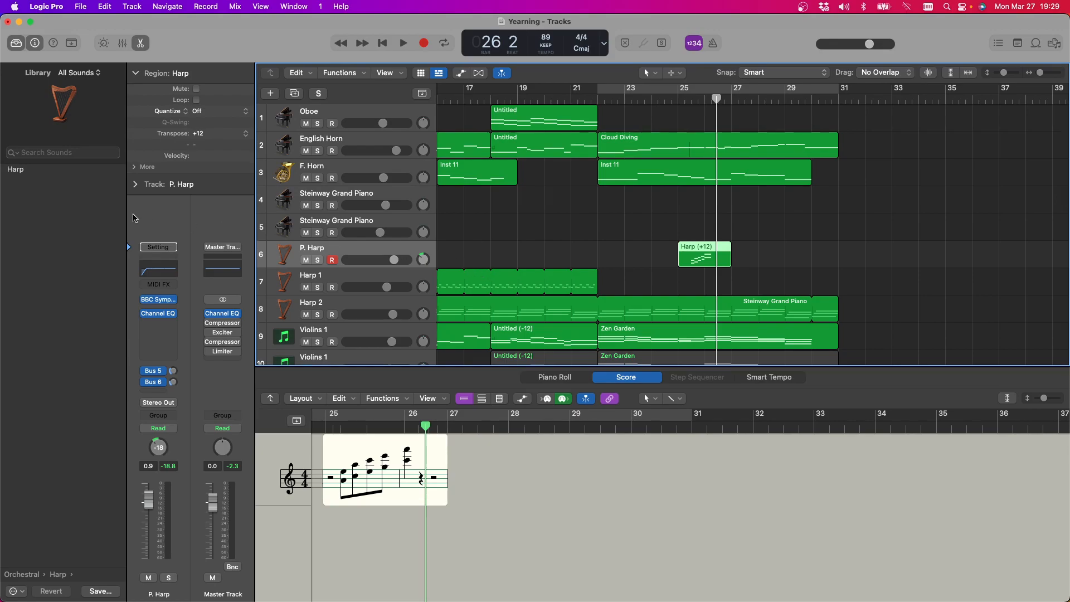
Load the Celtic Harp patch from the Library's World, Stringed category onto the P. Harp track
{"action": "left_click", "coordinate": [28, 575]}
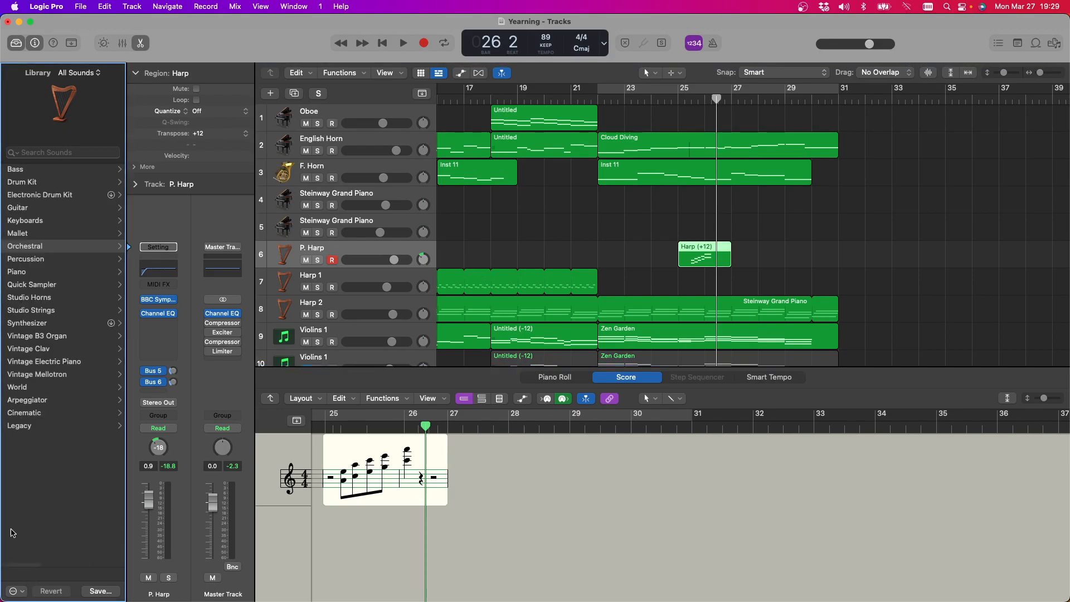
{"action": "left_click", "coordinate": [30, 388]}
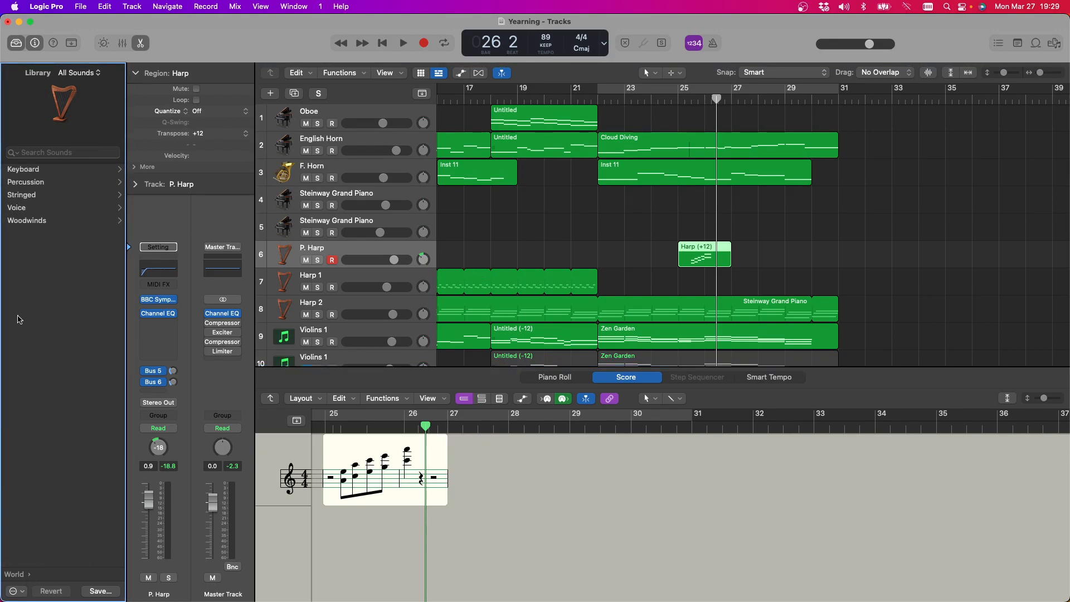
{"action": "left_click", "coordinate": [36, 195]}
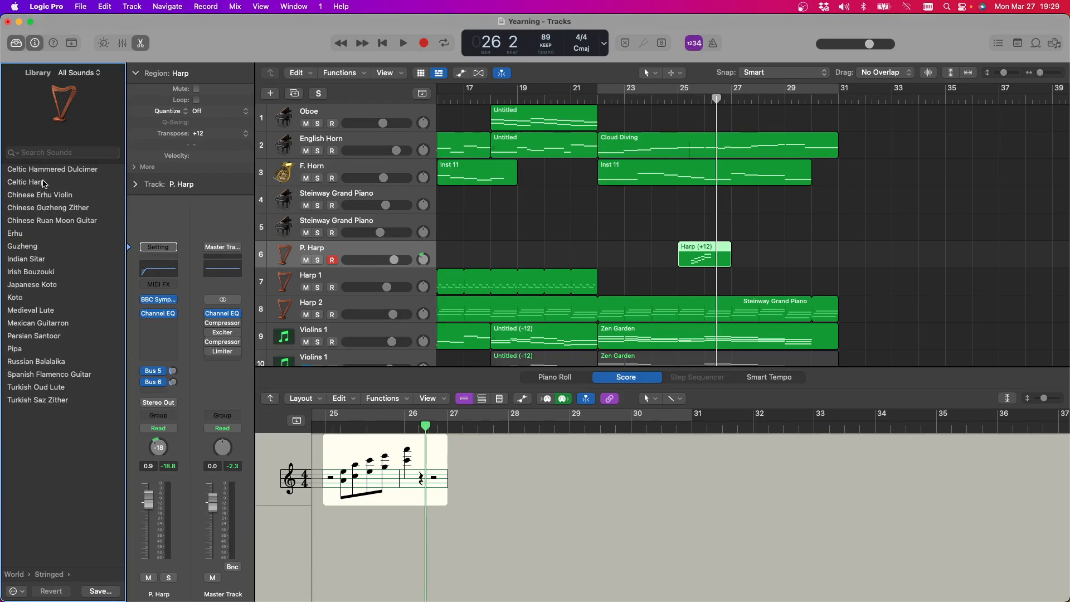
{"action": "left_click", "coordinate": [44, 184]}
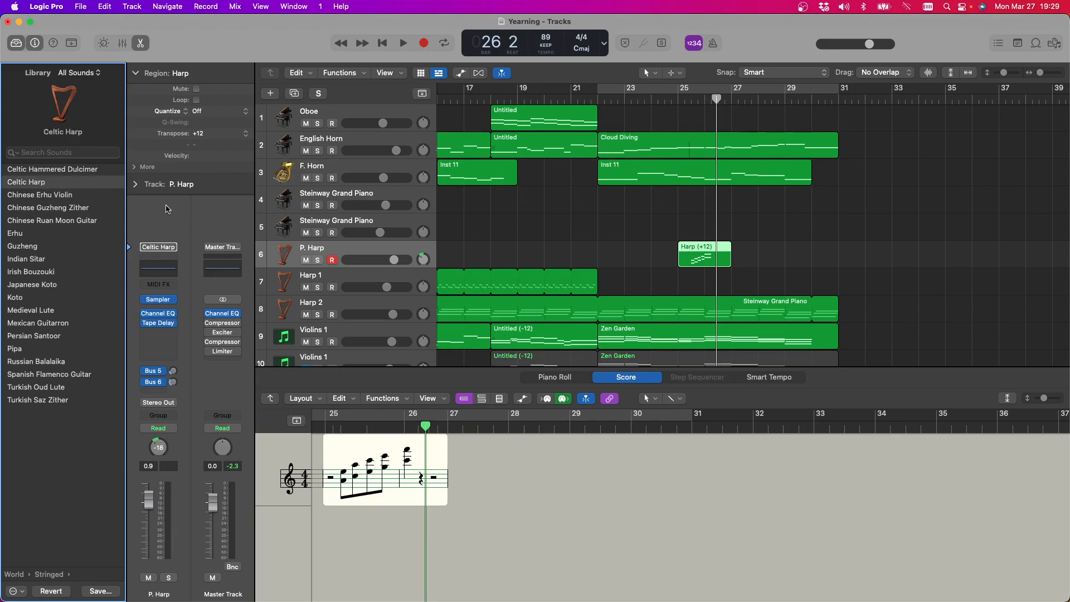
Play the P. Harp region twice from bar 25 to judge the Celtic Harp sound, stopping after each pass
{"action": "left_click", "coordinate": [673, 107]}
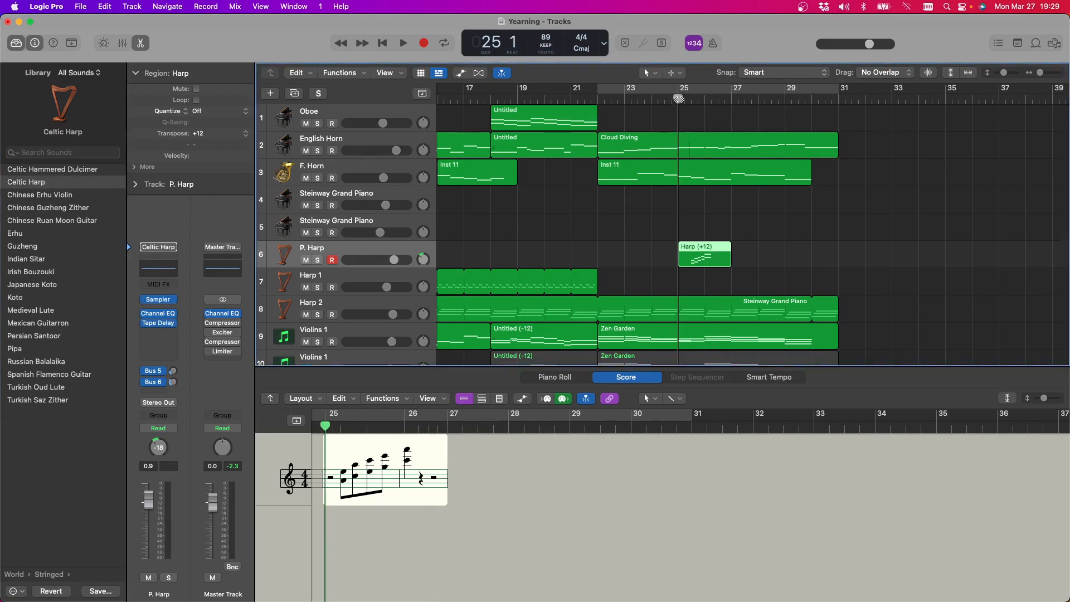
{"action": "left_click", "coordinate": [405, 43]}
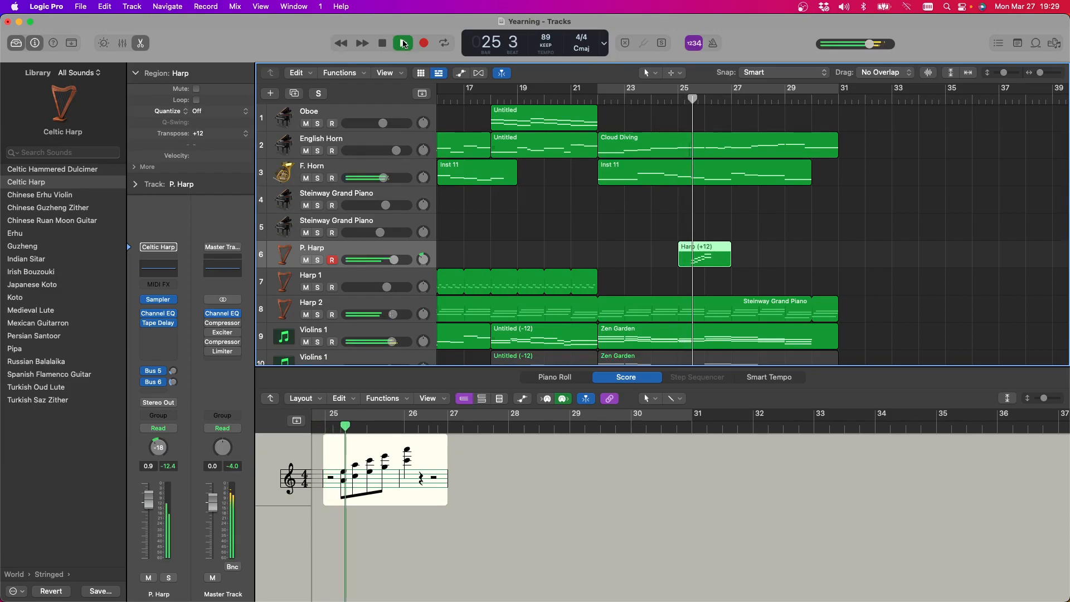
{"action": "left_click", "coordinate": [397, 44]}
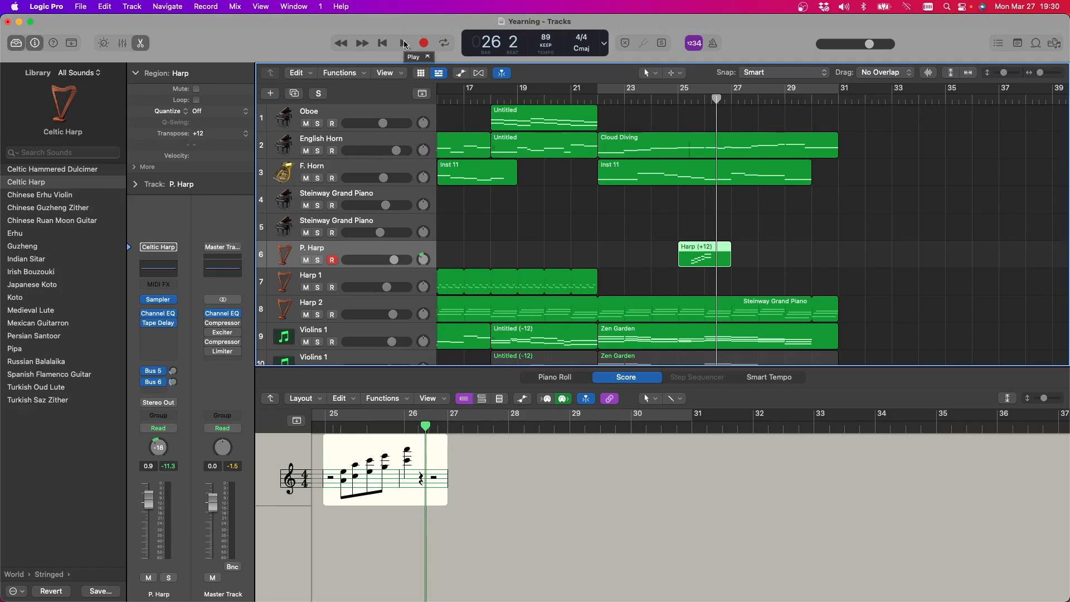
{"action": "left_click", "coordinate": [405, 45]}
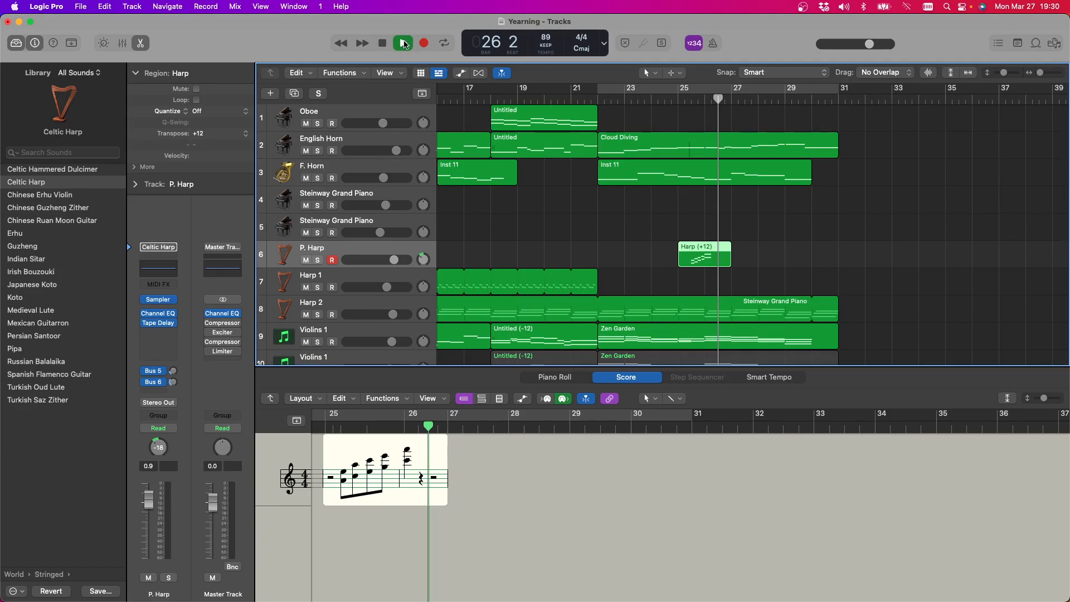
{"action": "left_click", "coordinate": [680, 96]}
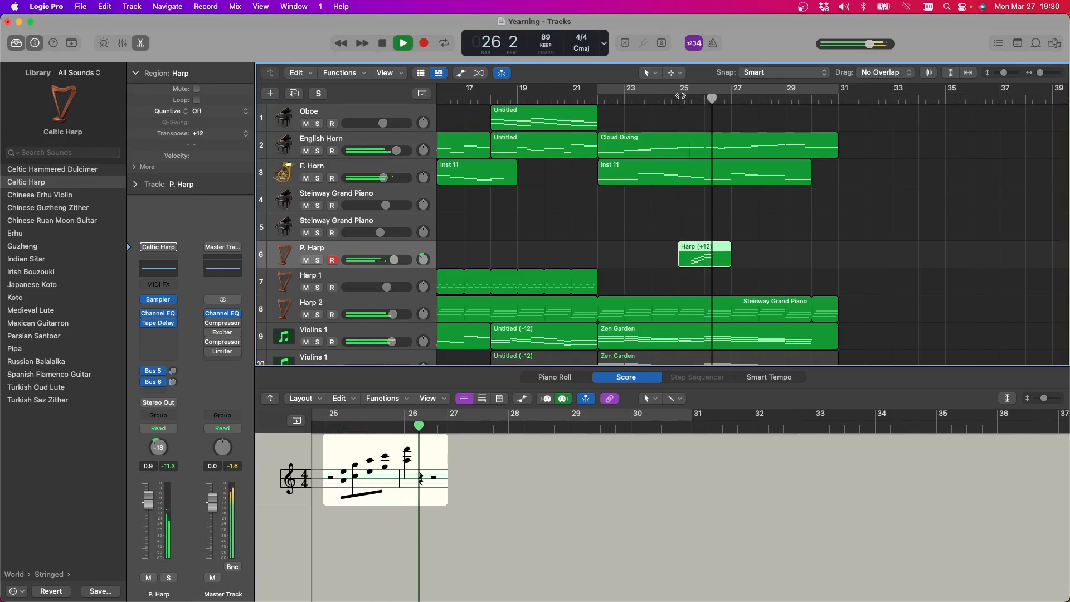
{"action": "key", "text": "space"}
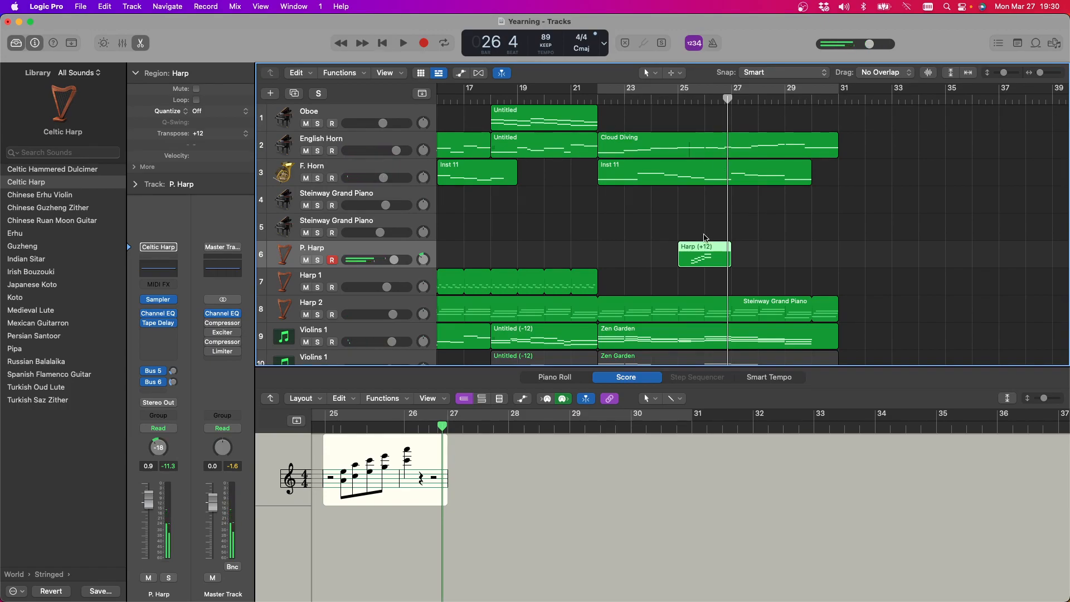
Select the Harp 1 track and the Harp 2 track in turn to examine each part's sound and notation
{"action": "left_click", "coordinate": [358, 276]}
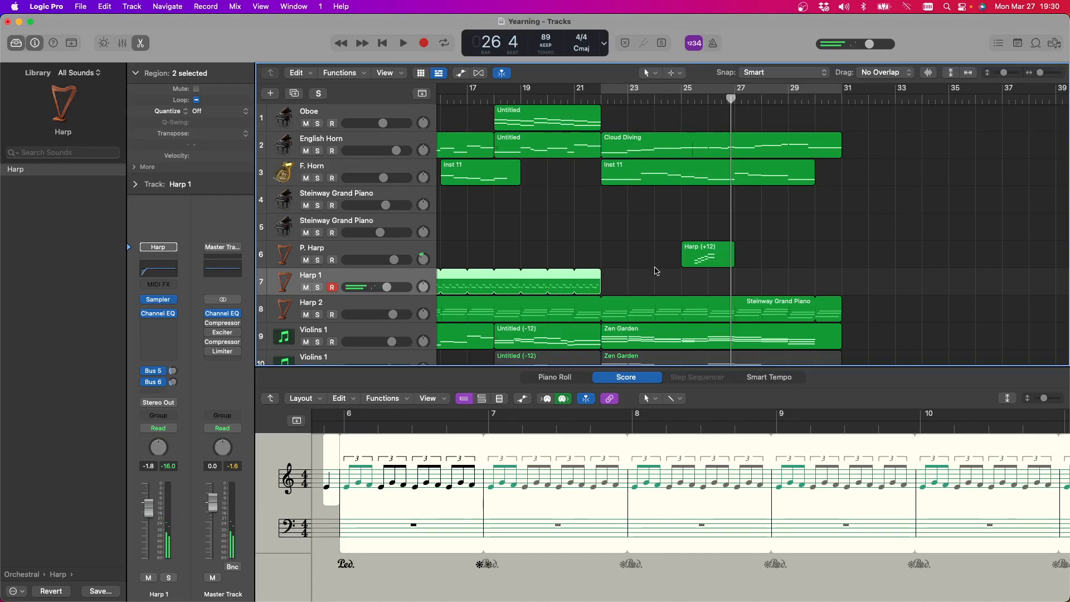
{"action": "scroll", "coordinate": [613, 251], "scroll_direction": "down", "scroll_amount": 3}
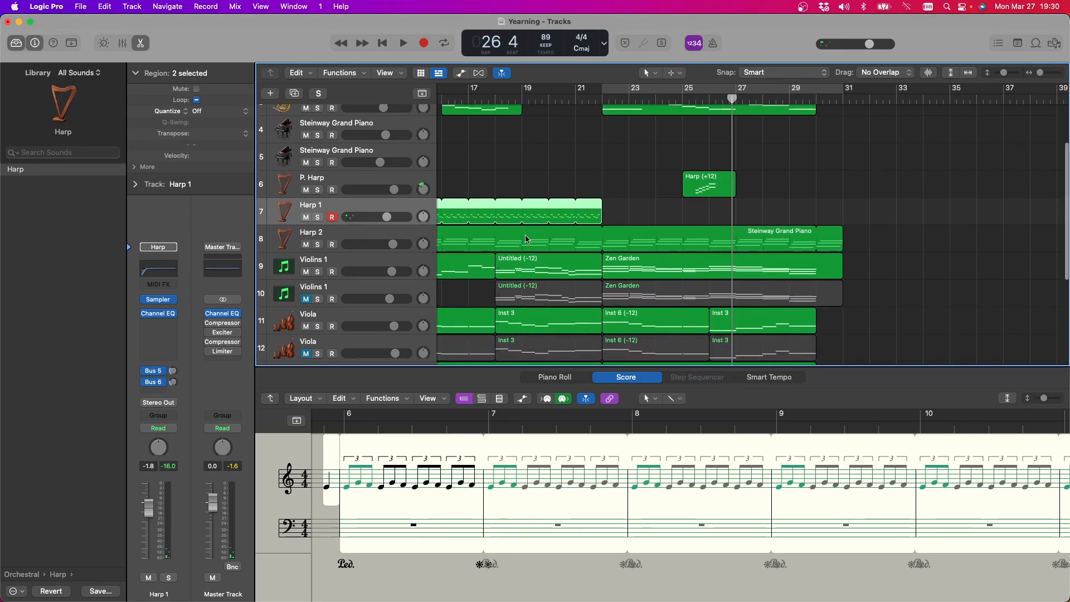
{"action": "left_click", "coordinate": [339, 237]}
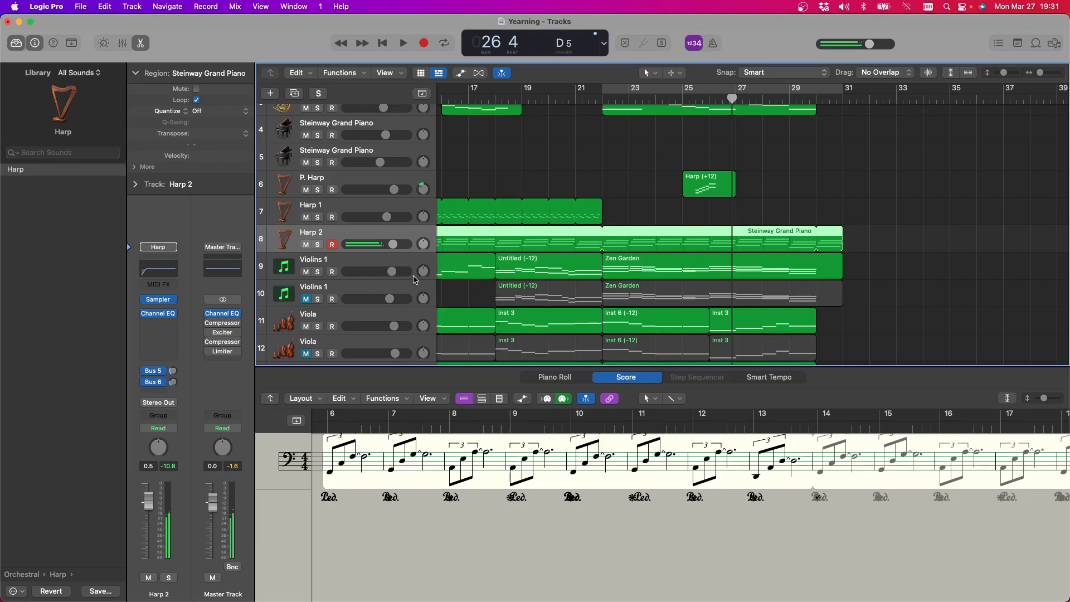
{"action": "scroll", "coordinate": [464, 135], "scroll_direction": "up", "scroll_amount": 3}
{"action": "scroll", "coordinate": [607, 167], "scroll_direction": "down", "scroll_amount": 3}
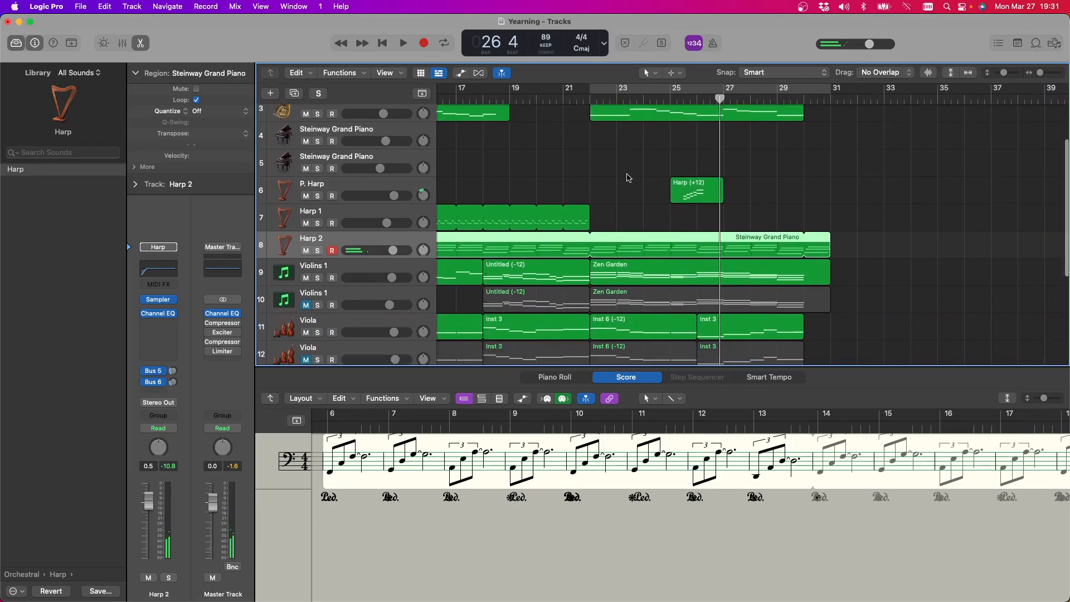
Examine where the harp parts run across the arrangement, placing the playhead at bar 6 and at bar 22
{"action": "scroll", "coordinate": [629, 177], "scroll_direction": "up", "scroll_amount": 1}
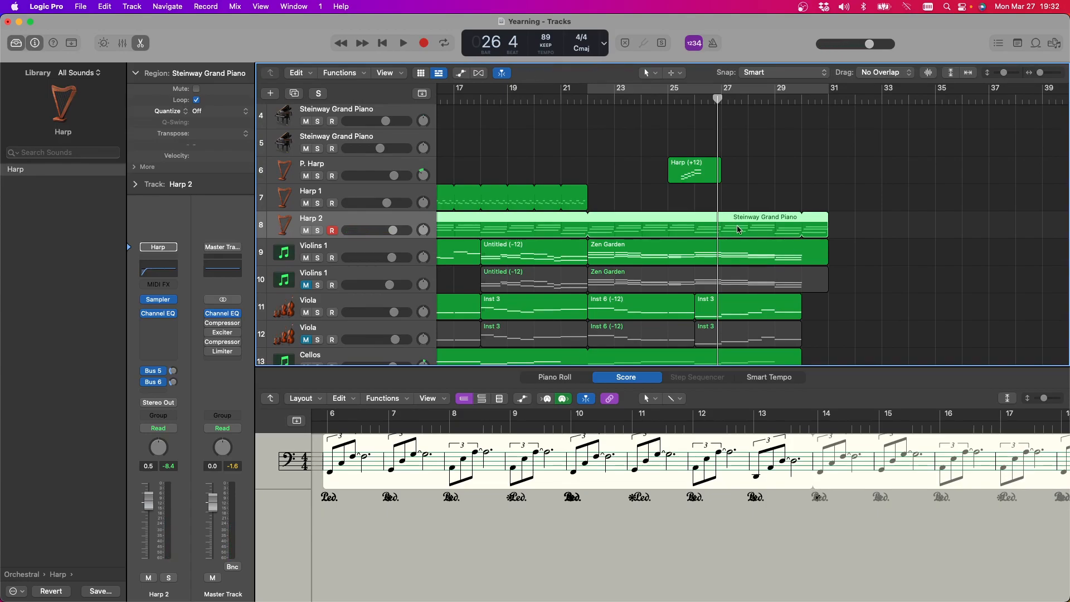
{"action": "scroll", "coordinate": [737, 225], "scroll_direction": "left", "scroll_amount": 5}
{"action": "scroll", "coordinate": [737, 227], "scroll_direction": "left", "scroll_amount": 1}
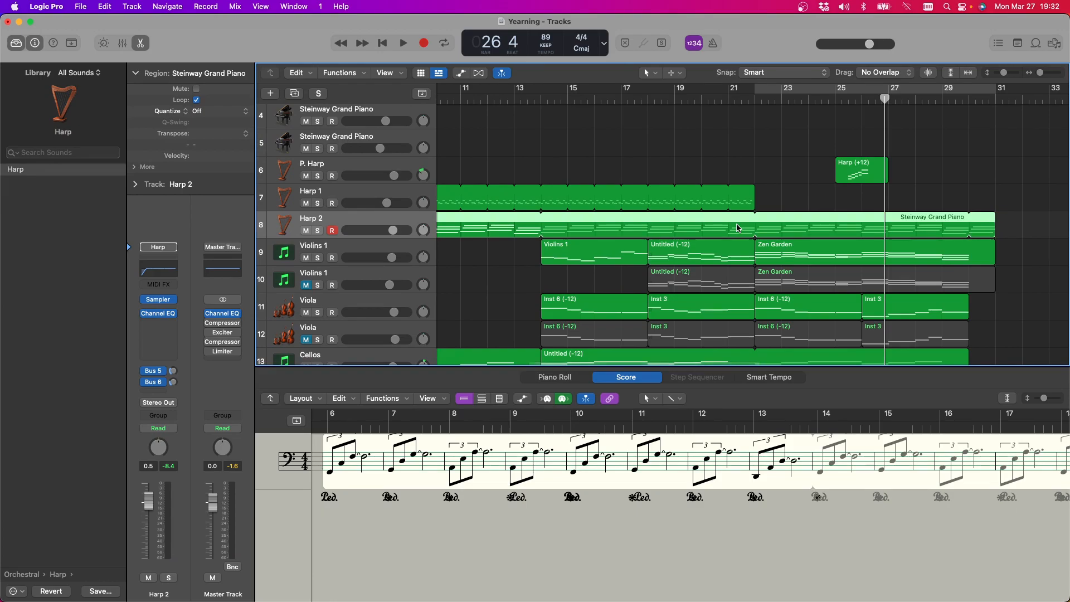
{"action": "scroll", "coordinate": [737, 227], "scroll_direction": "left", "scroll_amount": 9}
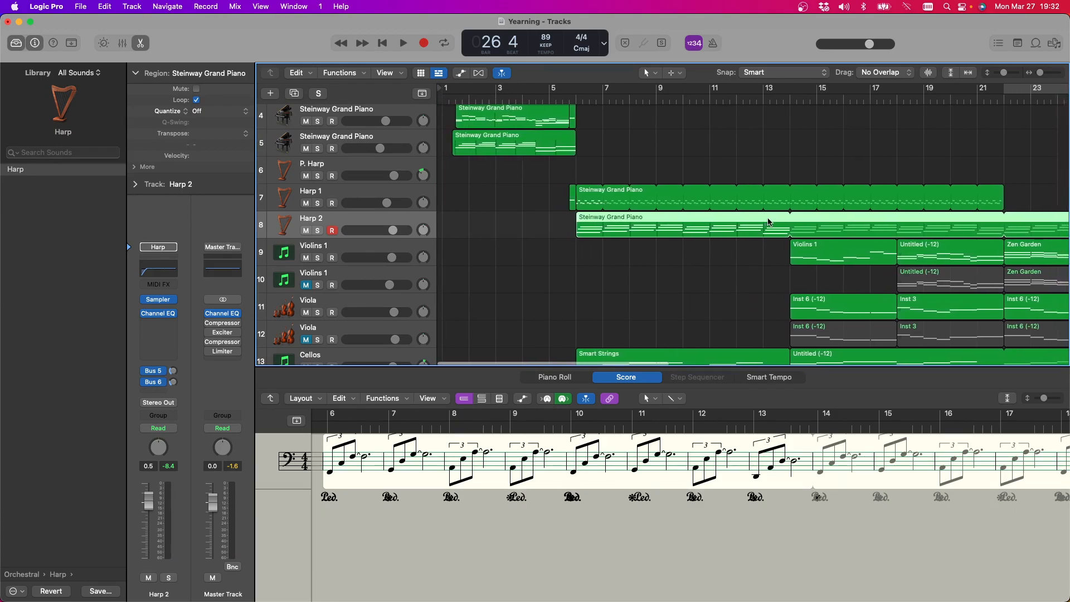
{"action": "scroll", "coordinate": [769, 221], "scroll_direction": "up", "scroll_amount": 3}
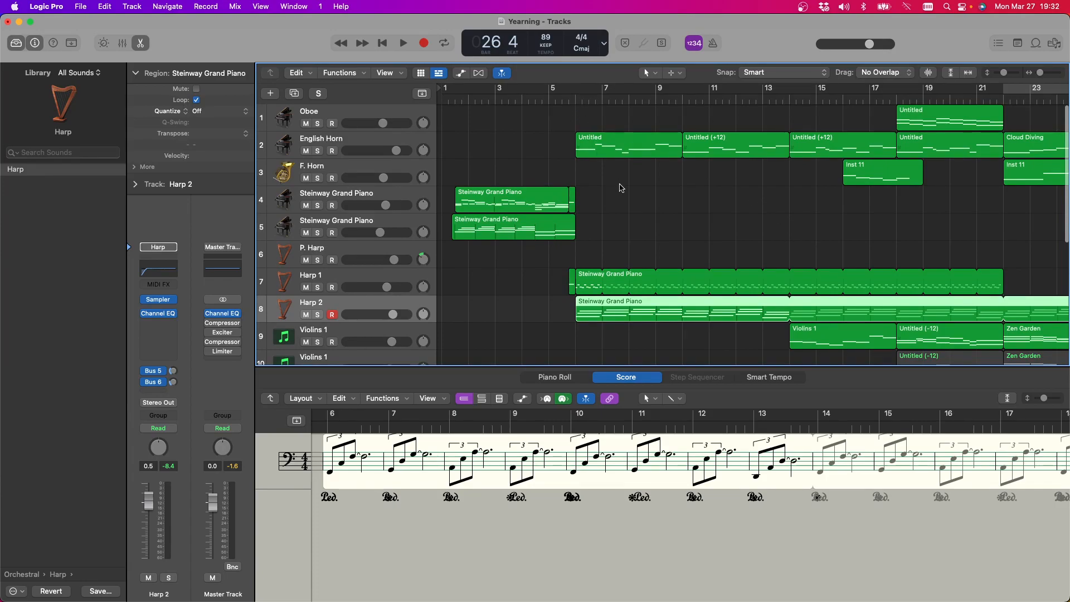
{"action": "scroll", "coordinate": [628, 138], "scroll_direction": "right", "scroll_amount": 4}
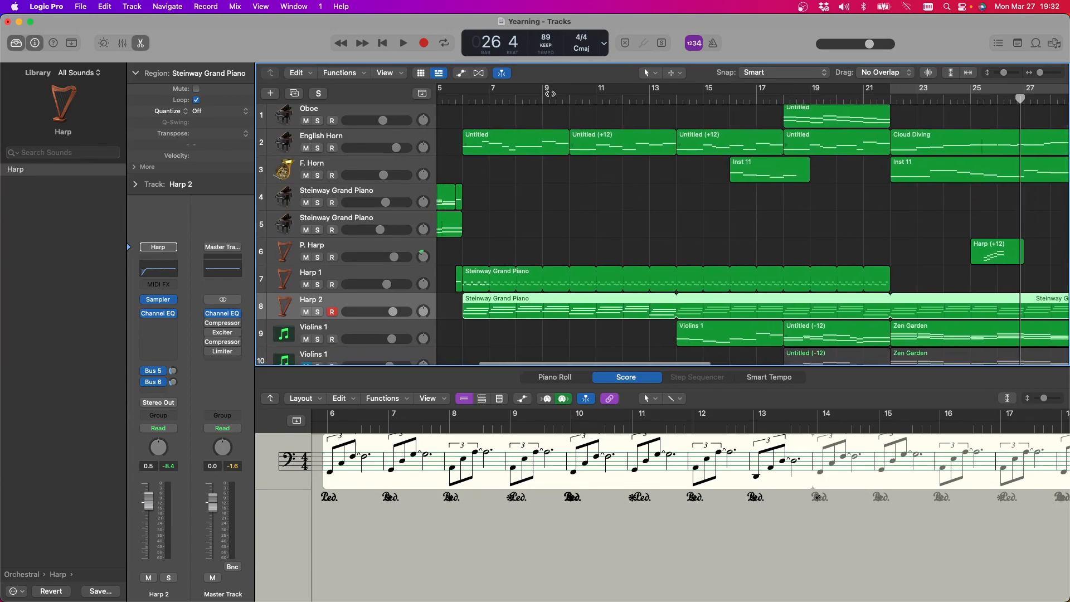
{"action": "left_click", "coordinate": [464, 98]}
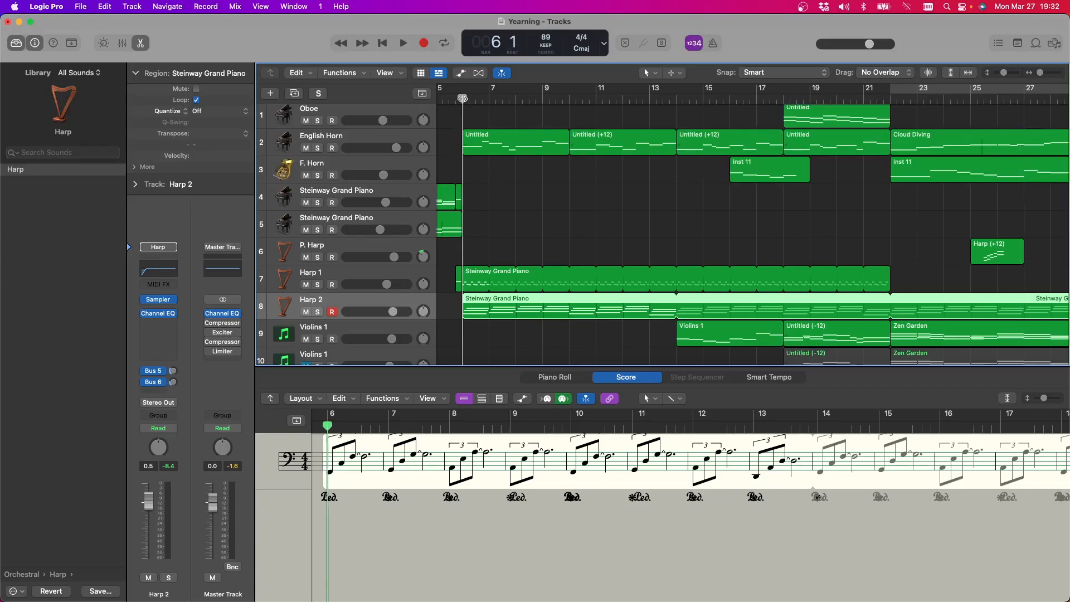
{"action": "left_click", "coordinate": [891, 99]}
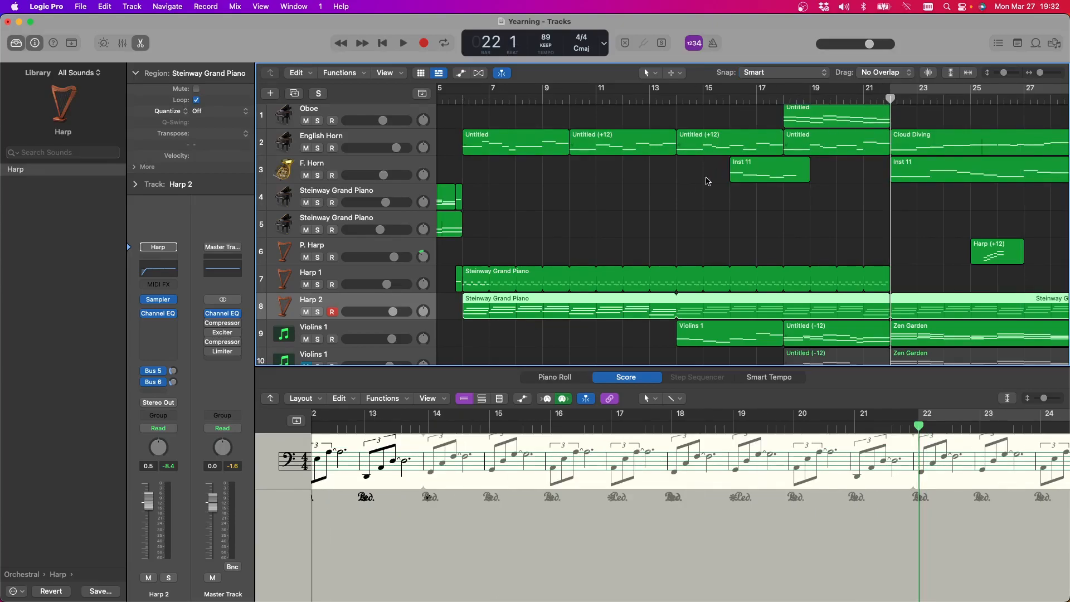
{"action": "scroll", "coordinate": [708, 178], "scroll_direction": "right", "scroll_amount": 3}
{"action": "scroll", "coordinate": [701, 189], "scroll_direction": "right", "scroll_amount": 3}
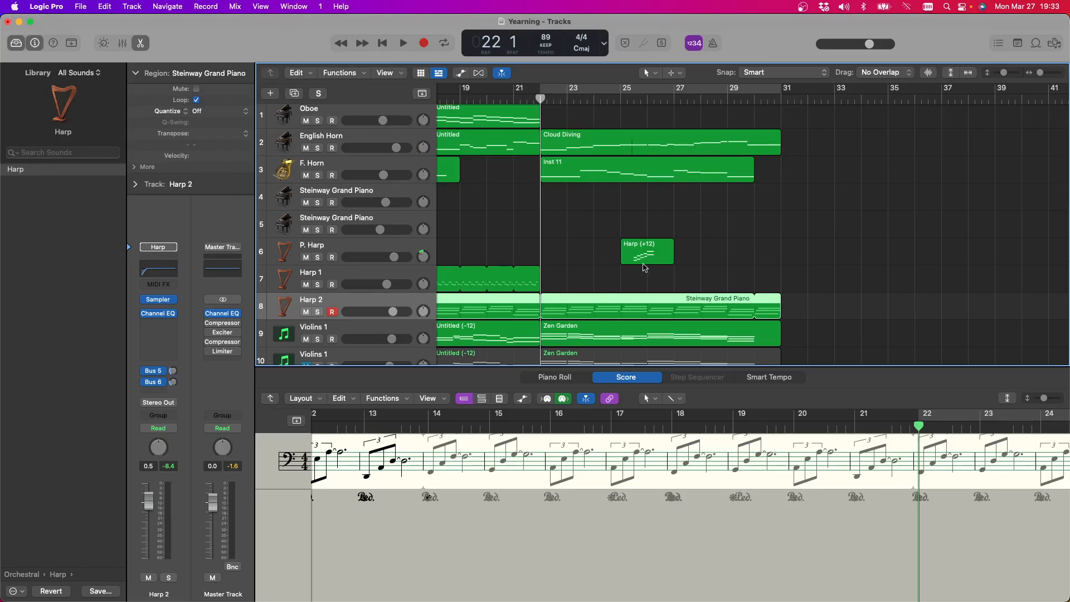
Play the opening from bar 1 through to bar 5, and select the upper Steinway Grand Piano region to examine its notation
{"action": "scroll", "coordinate": [585, 203], "scroll_direction": "left", "scroll_amount": 15}
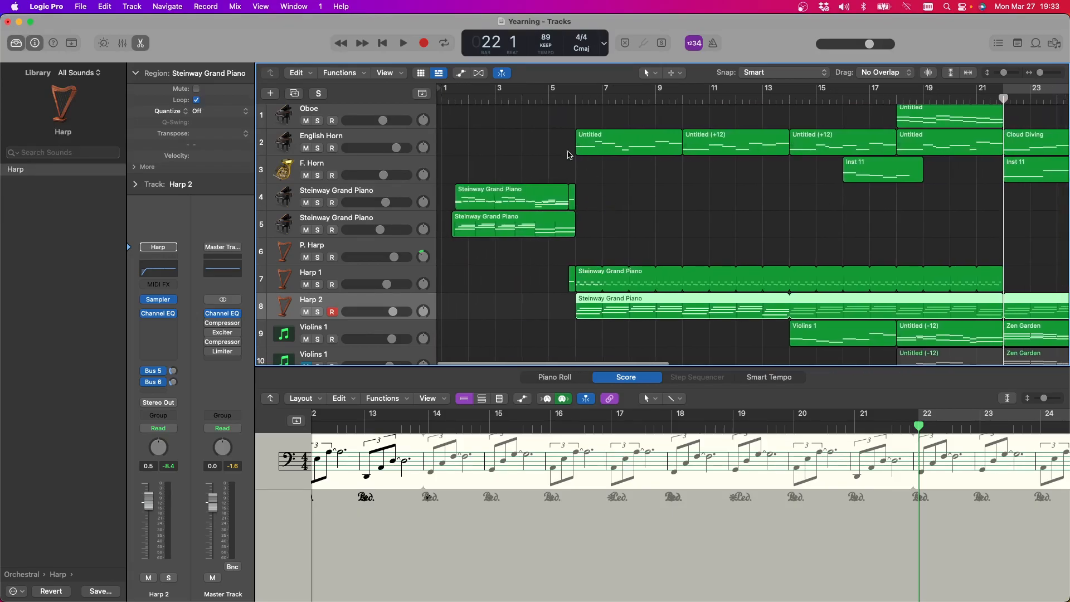
{"action": "left_click", "coordinate": [452, 100]}
{"action": "scroll", "coordinate": [453, 100], "scroll_direction": "down", "scroll_amount": 1}
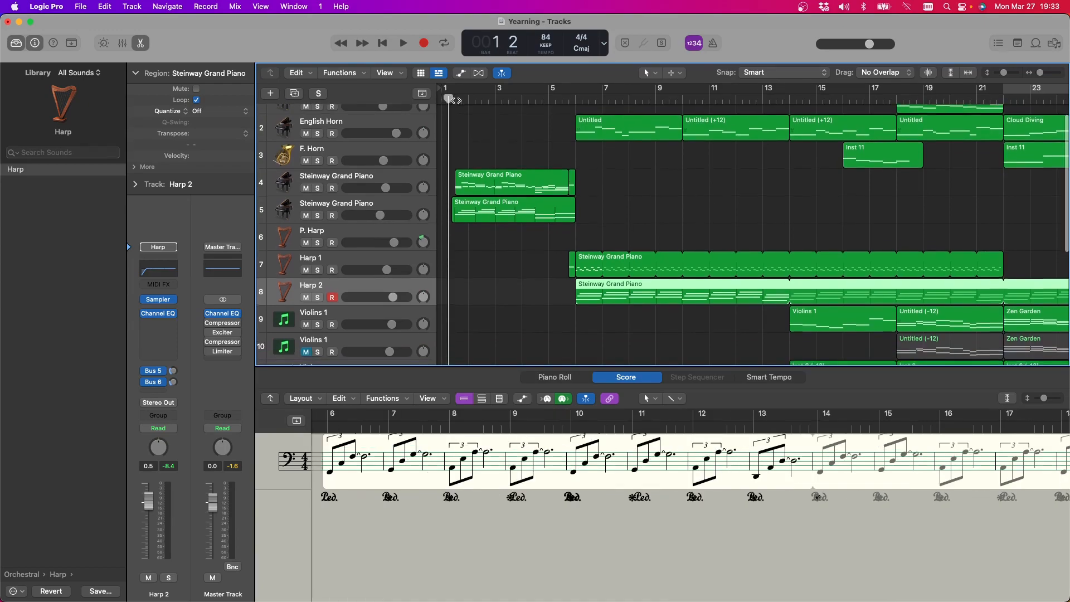
{"action": "key", "text": "space"}
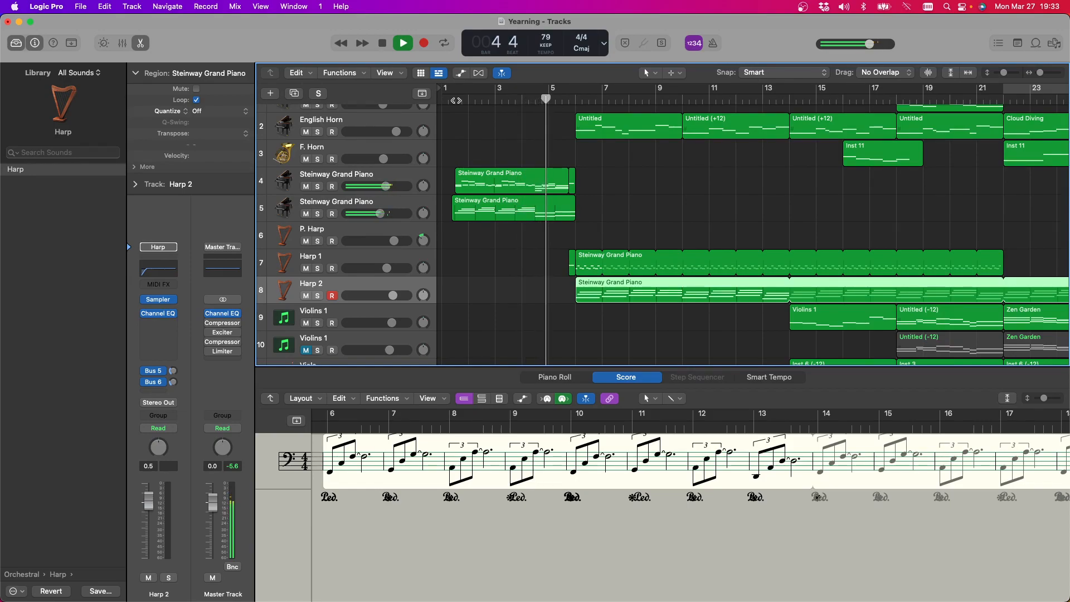
{"action": "key", "text": "space"}
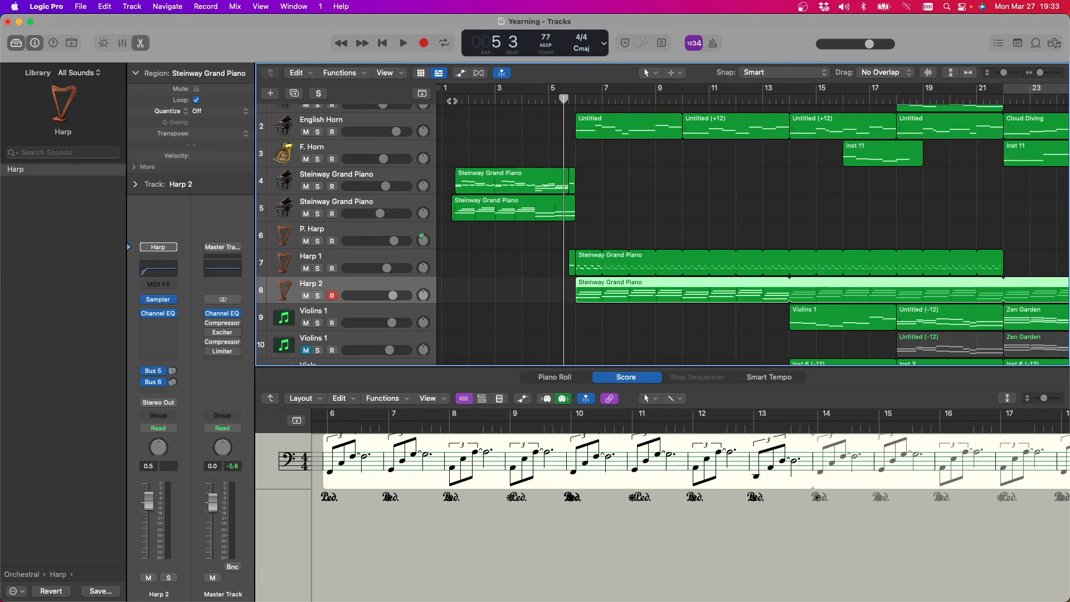
{"action": "left_click", "coordinate": [482, 188]}
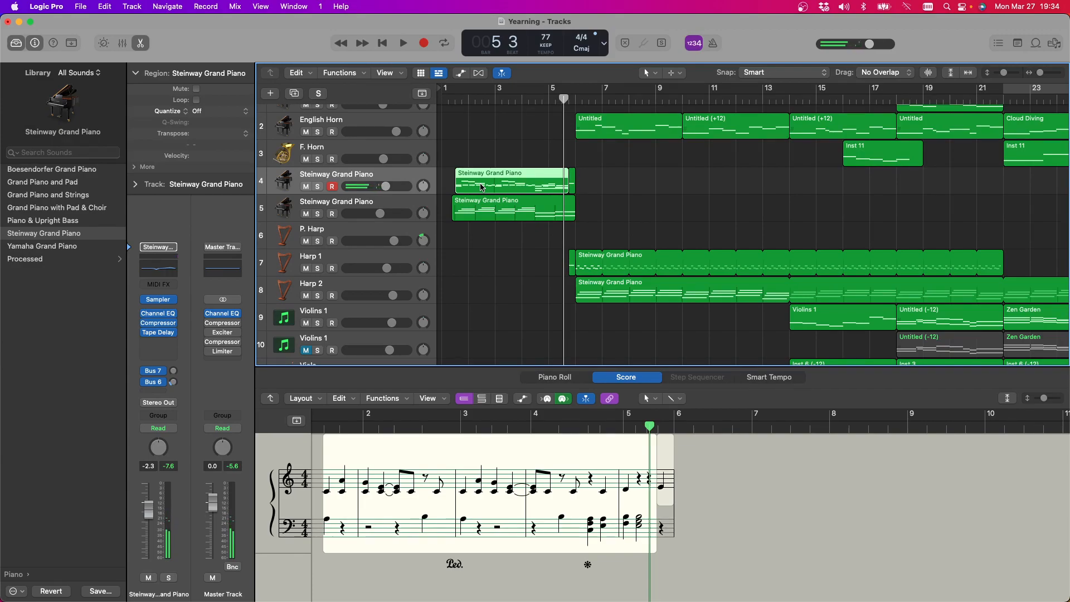
Solo the F. Horn track and play it from bar 22 to hear its part alone
{"action": "scroll", "coordinate": [744, 222], "scroll_direction": "right", "scroll_amount": 5}
{"action": "scroll", "coordinate": [744, 222], "scroll_direction": "right", "scroll_amount": 6}
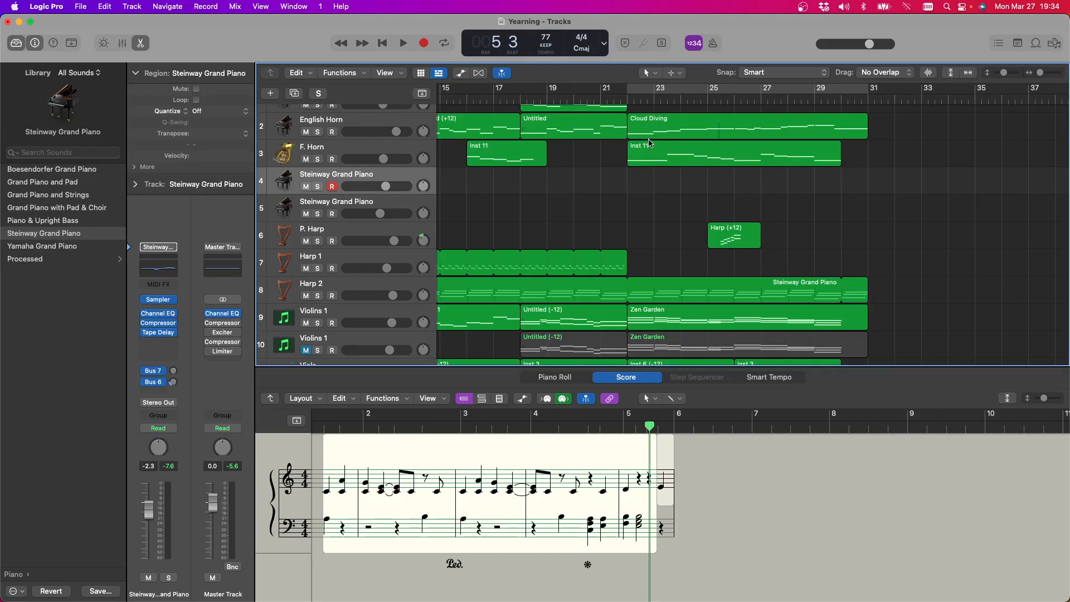
{"action": "scroll", "coordinate": [338, 155], "scroll_direction": "up", "scroll_amount": 2}
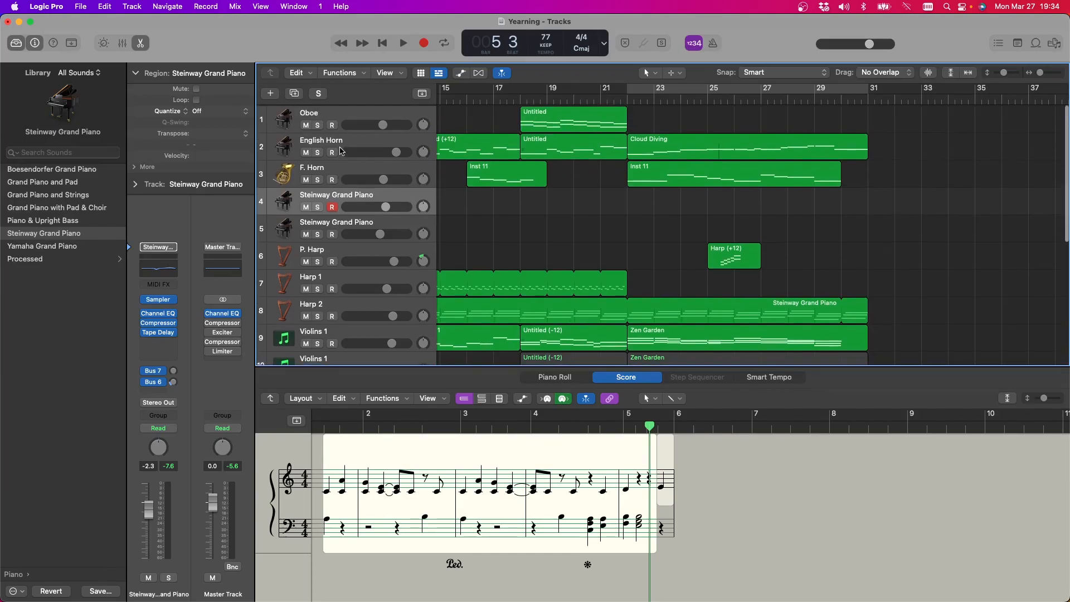
{"action": "left_click", "coordinate": [318, 178]}
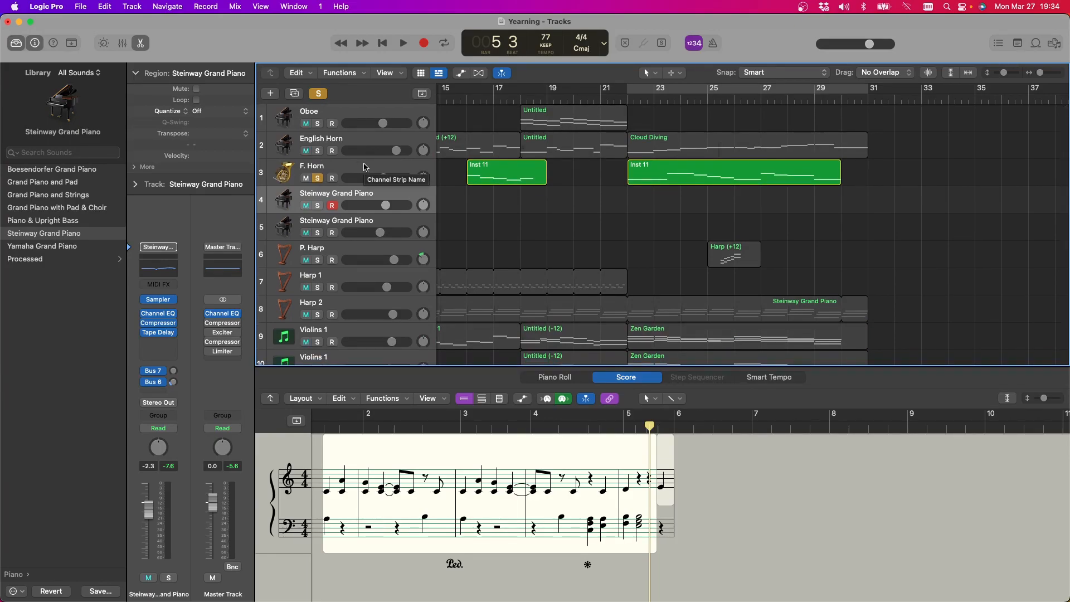
{"action": "key", "text": "space"}
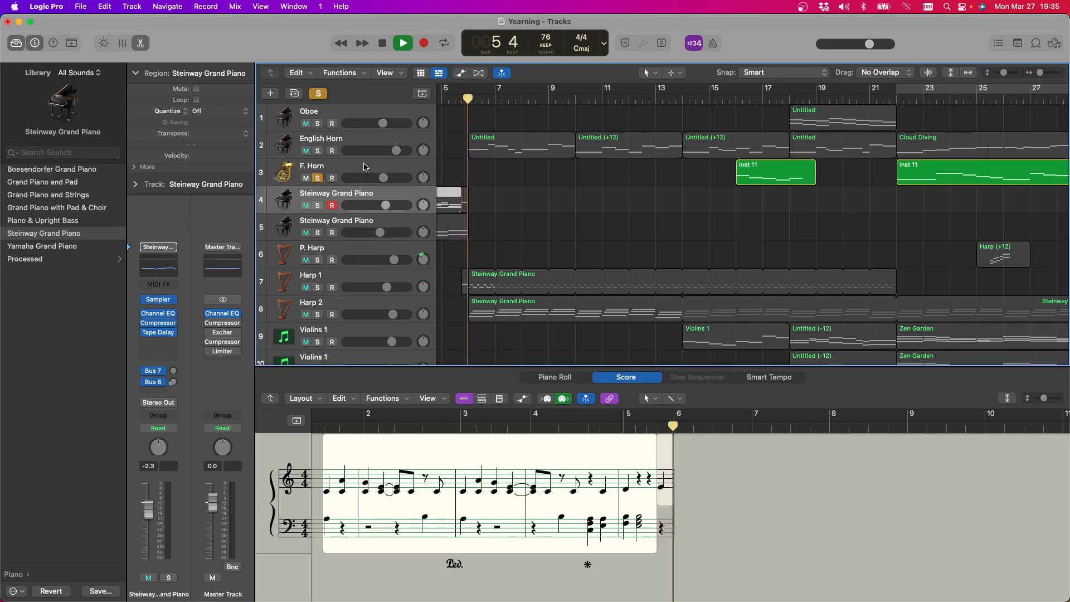
{"action": "left_click", "coordinate": [902, 100]}
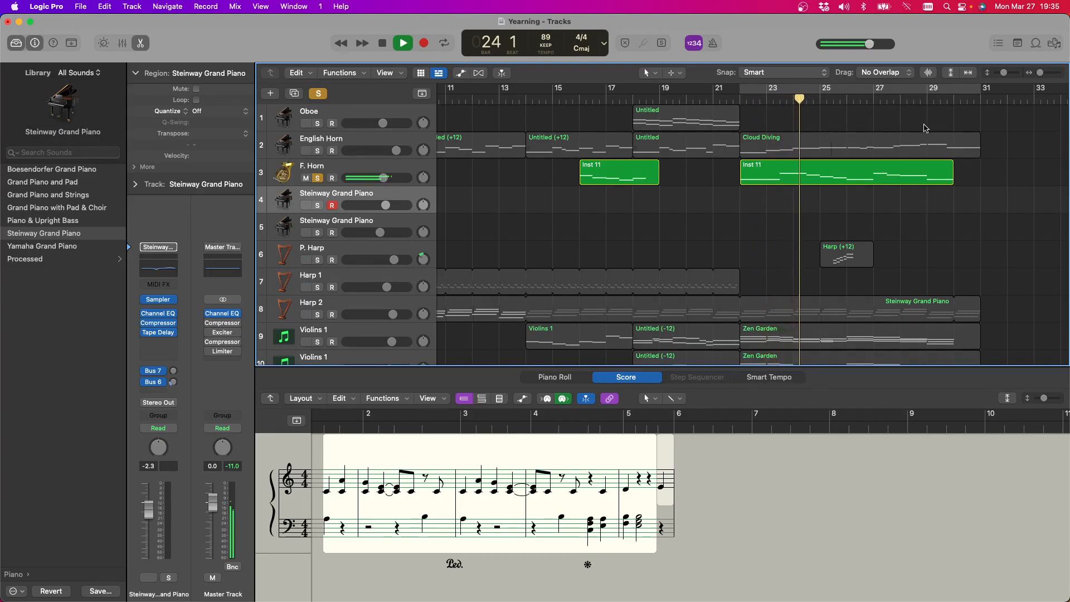
Solo Harp 2, Dbl Bass 1 and Dbl Bass 2 alongside the horn during playback, clearing all solos and stopping after the last region
{"action": "left_click", "coordinate": [318, 315]}
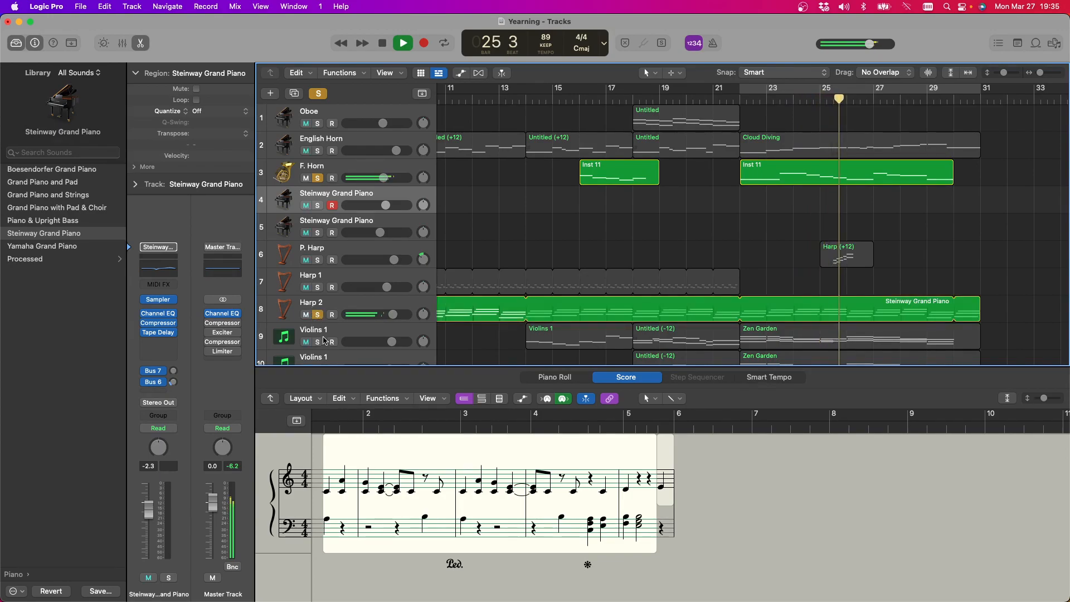
{"action": "scroll", "coordinate": [331, 329], "scroll_direction": "down", "scroll_amount": 4}
{"action": "scroll", "coordinate": [326, 315], "scroll_direction": "down", "scroll_amount": 6}
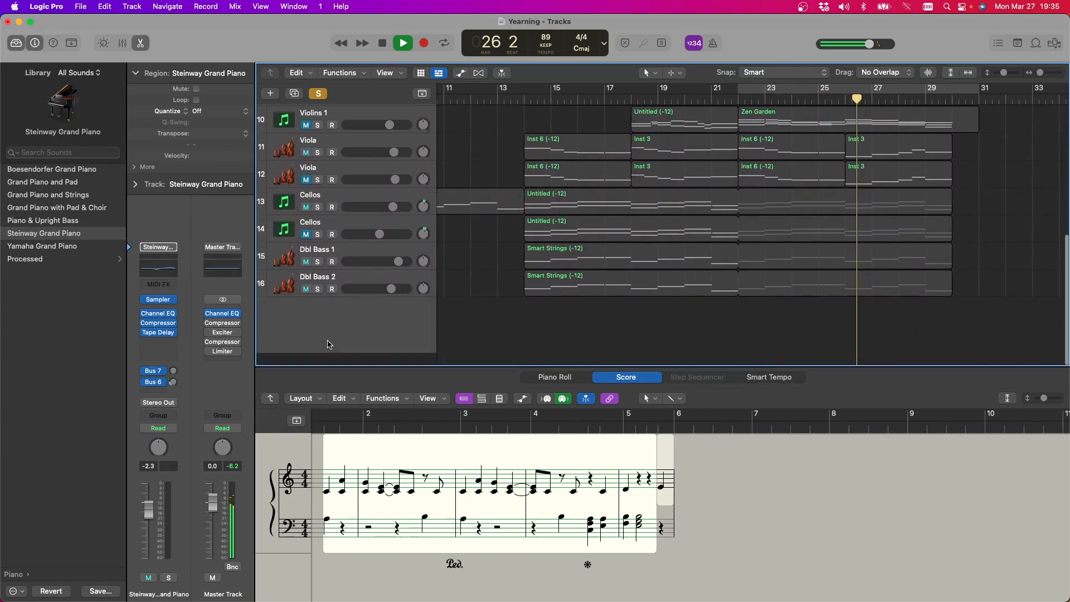
{"action": "left_click", "coordinate": [317, 276]}
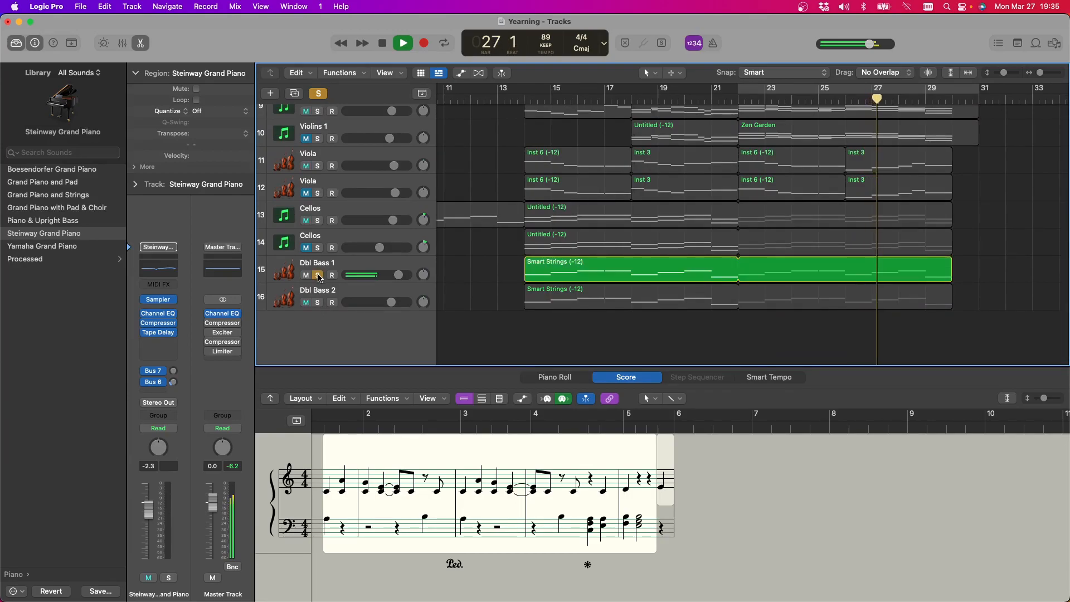
{"action": "left_click", "coordinate": [318, 302]}
{"action": "scroll", "coordinate": [390, 309], "scroll_direction": "up", "scroll_amount": 3}
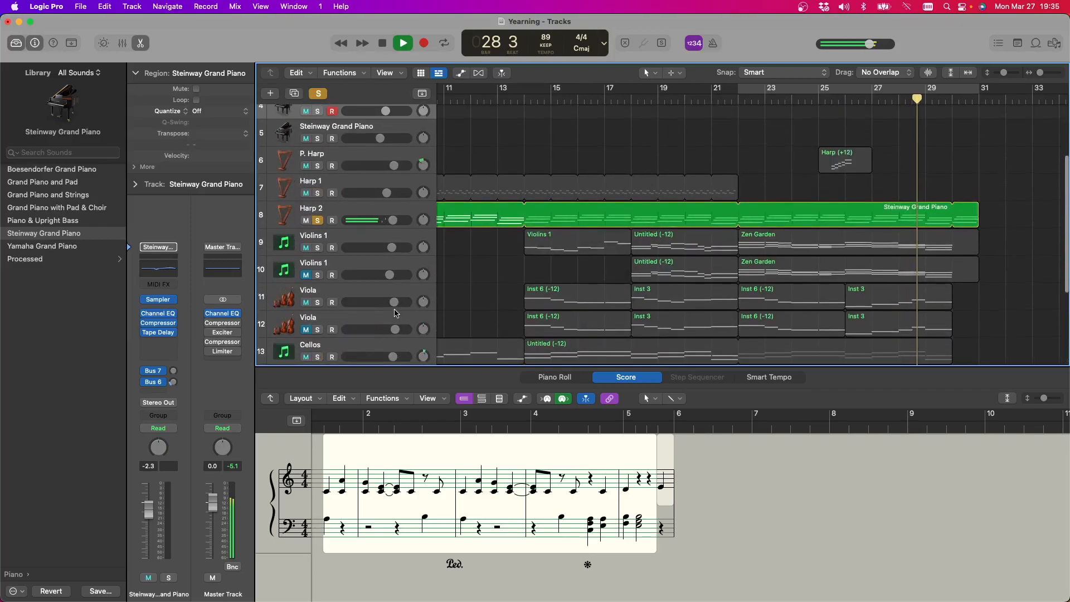
{"action": "scroll", "coordinate": [394, 314], "scroll_direction": "up", "scroll_amount": 5}
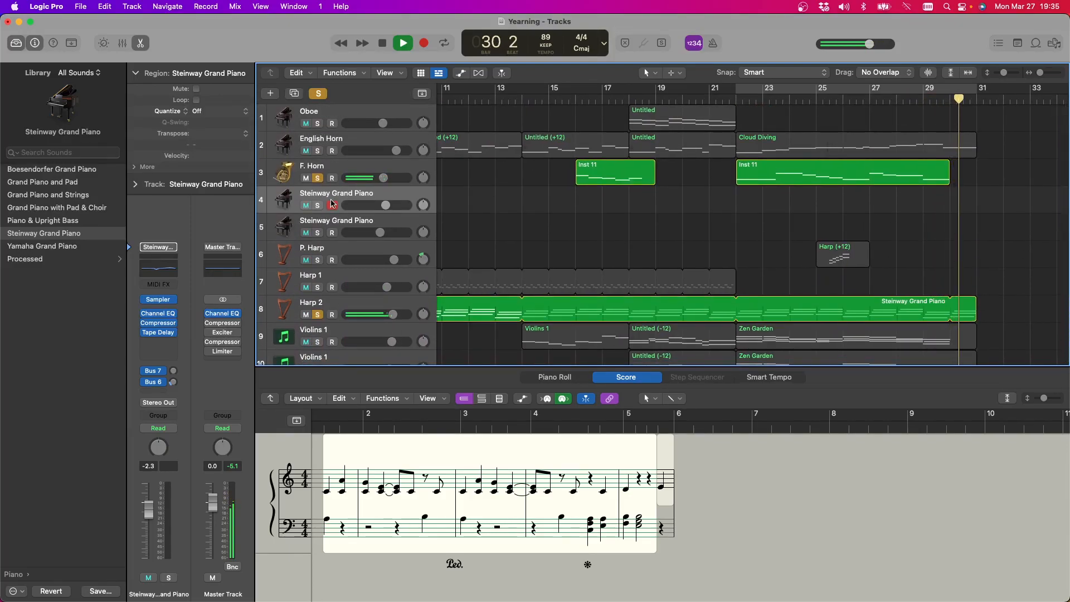
{"action": "left_click", "coordinate": [318, 93]}
{"action": "key", "text": "space"}
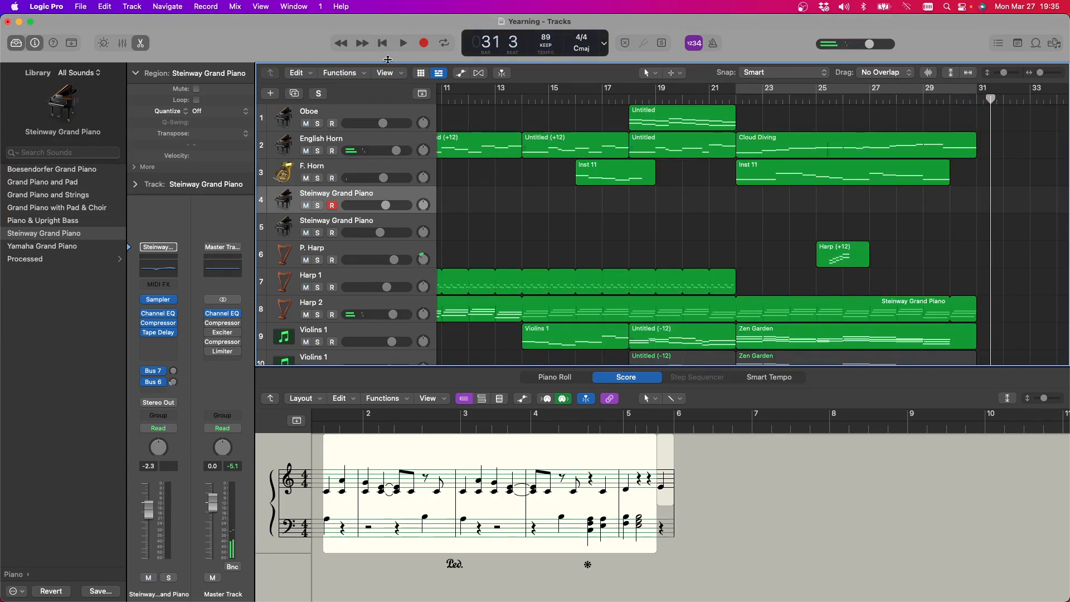
Select the F. Horn track and the English Horn track in turn to examine each part's notation
{"action": "scroll", "coordinate": [395, 132], "scroll_direction": "right", "scroll_amount": 5}
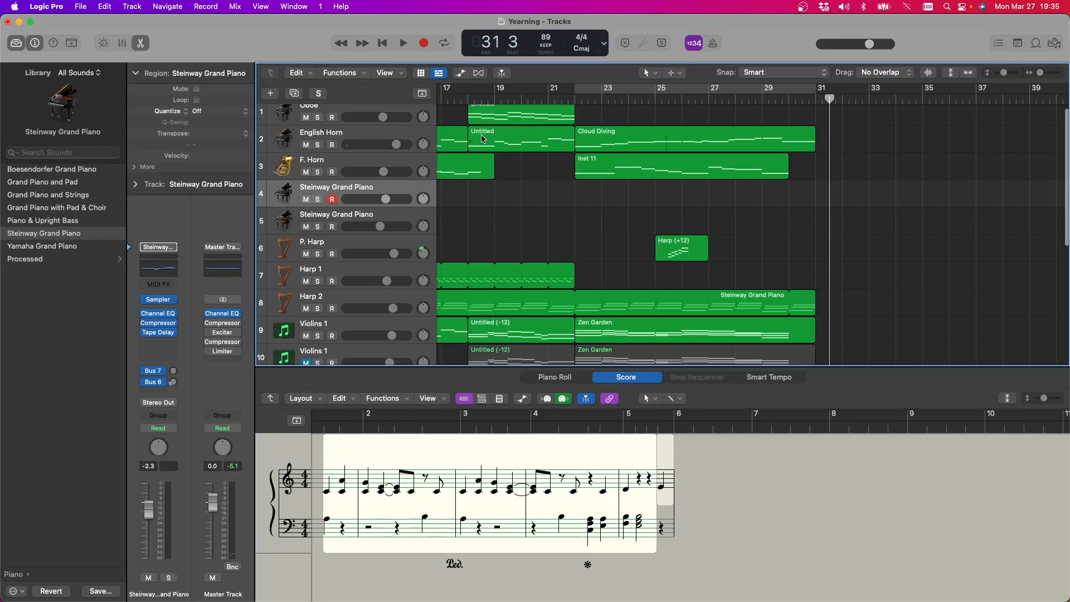
{"action": "left_click", "coordinate": [357, 167]}
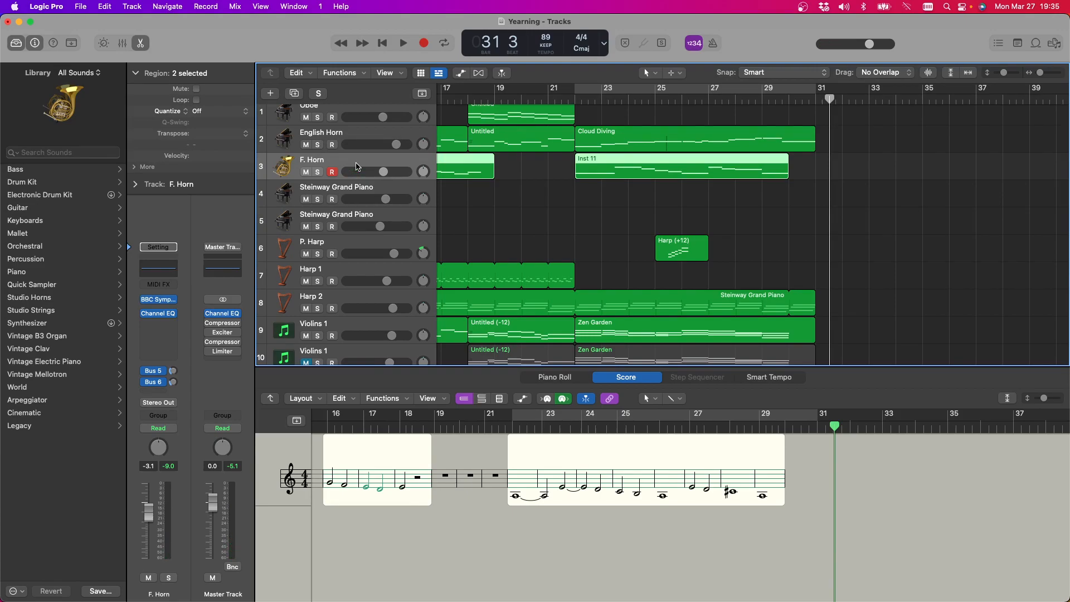
{"action": "left_click", "coordinate": [368, 132]}
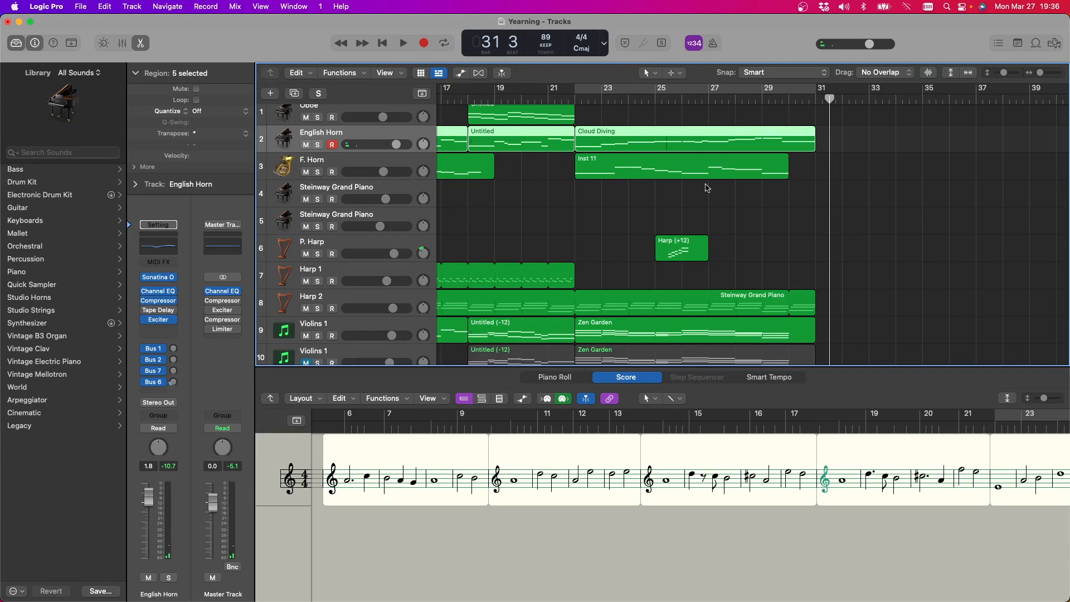
Turn on the metronome and place the playhead at bar 32, past the end of the arrangement
{"action": "scroll", "coordinate": [707, 188], "scroll_direction": "up", "scroll_amount": 2}
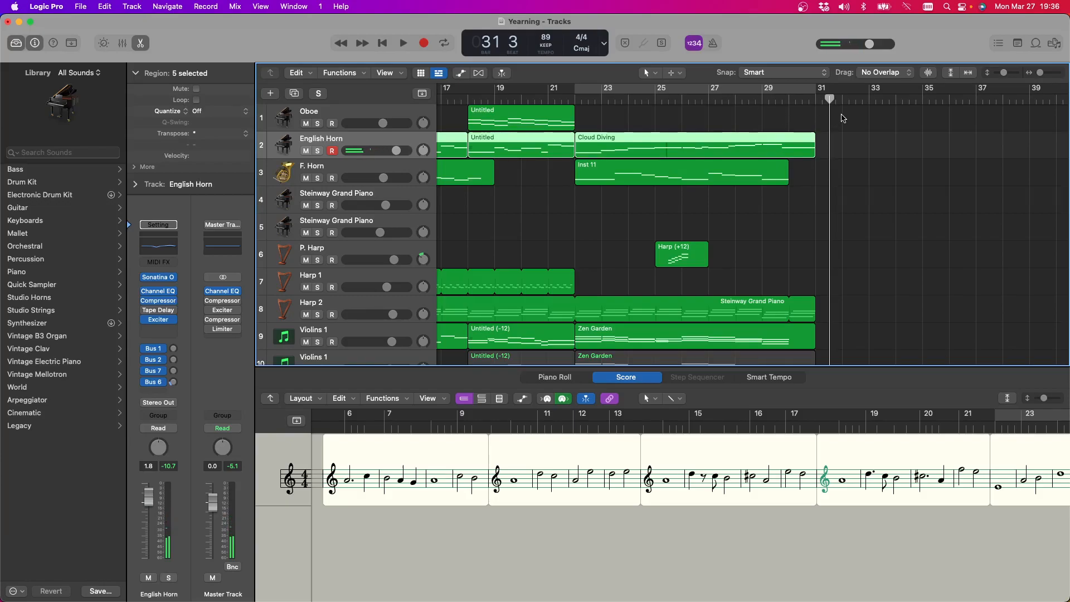
{"action": "left_click", "coordinate": [714, 43]}
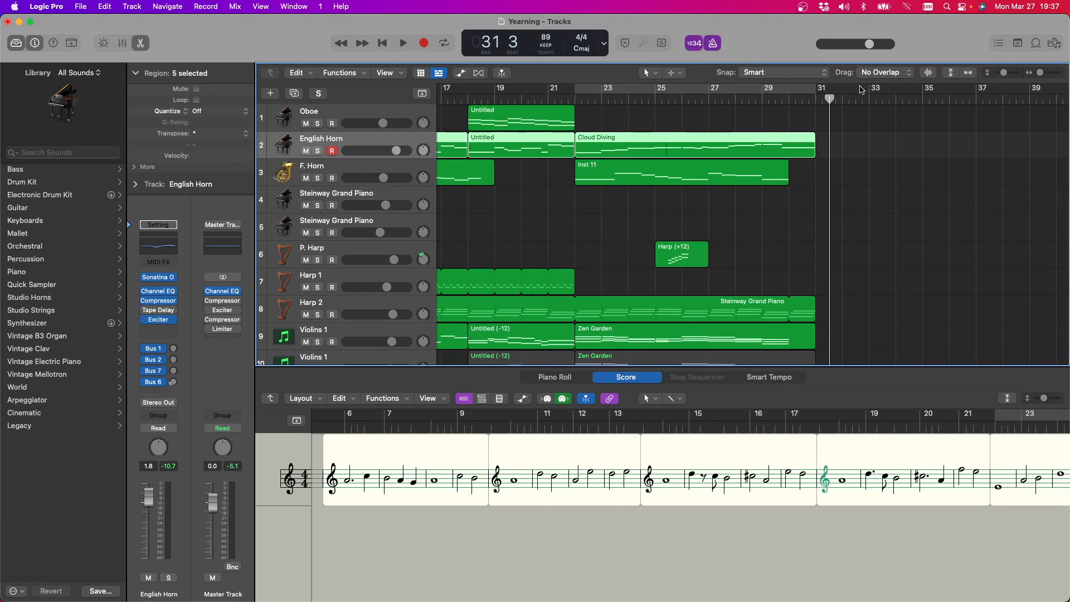
{"action": "scroll", "coordinate": [842, 95], "scroll_direction": "right", "scroll_amount": 4}
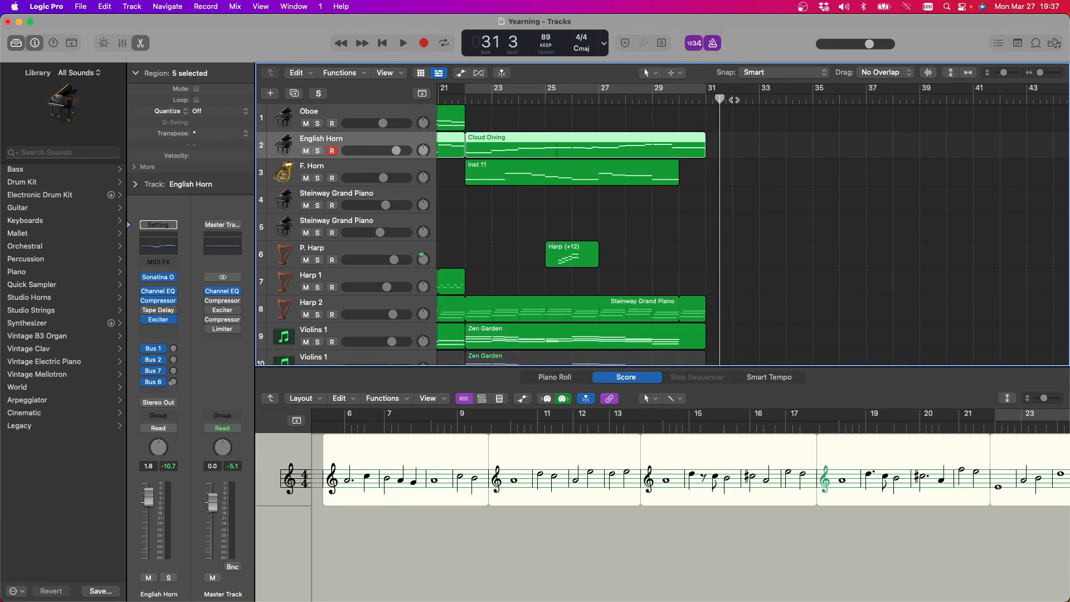
{"action": "left_click", "coordinate": [739, 100]}
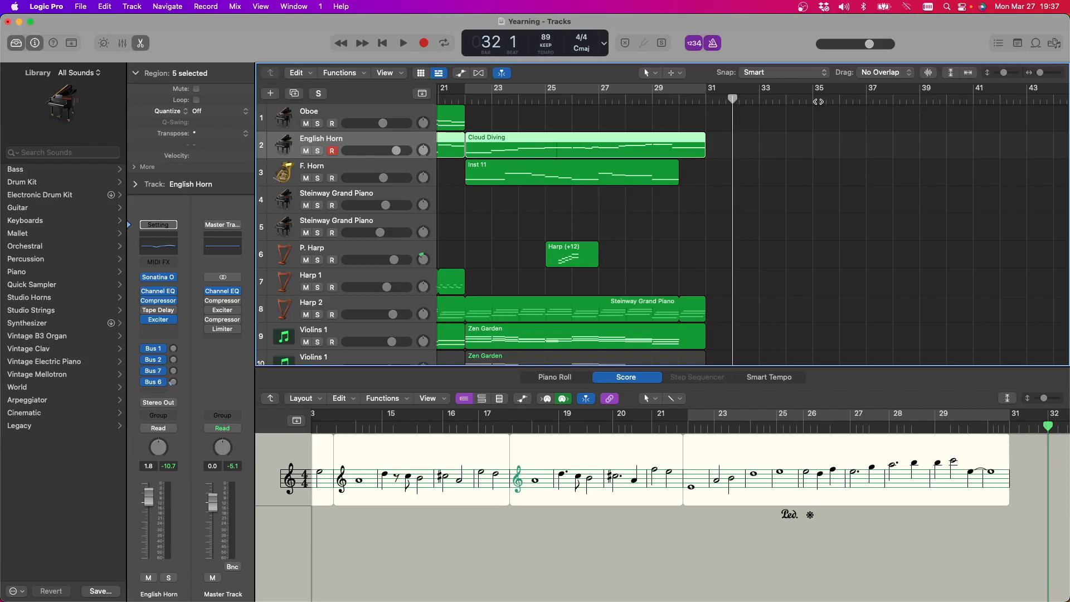
Try two melody takes on the English Horn track from bar 32, deleting each recorded region
{"action": "left_click", "coordinate": [425, 44]}
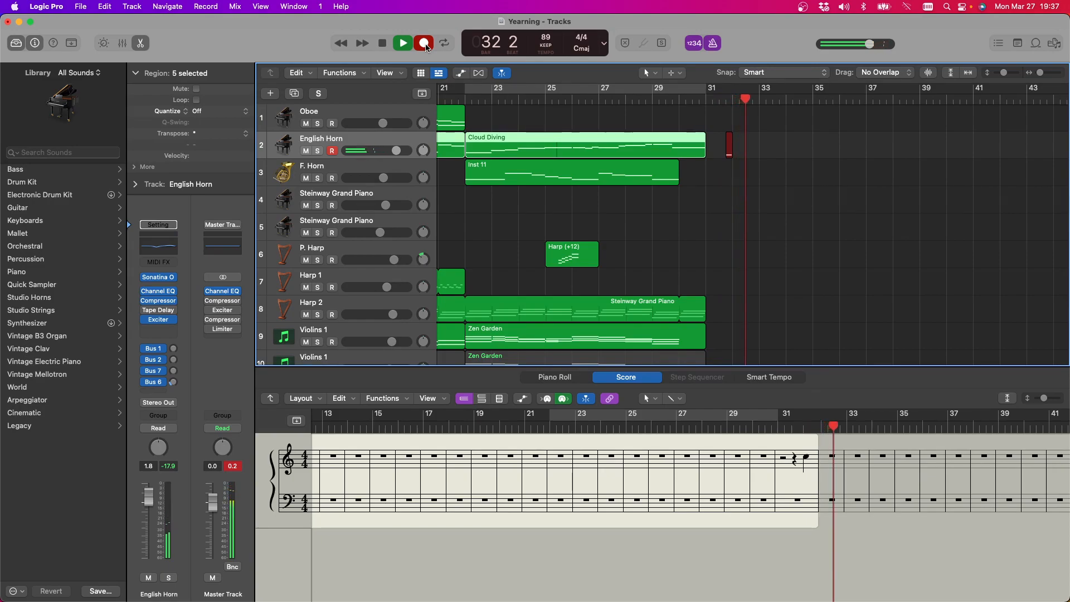
{"action": "left_click", "coordinate": [425, 44]}
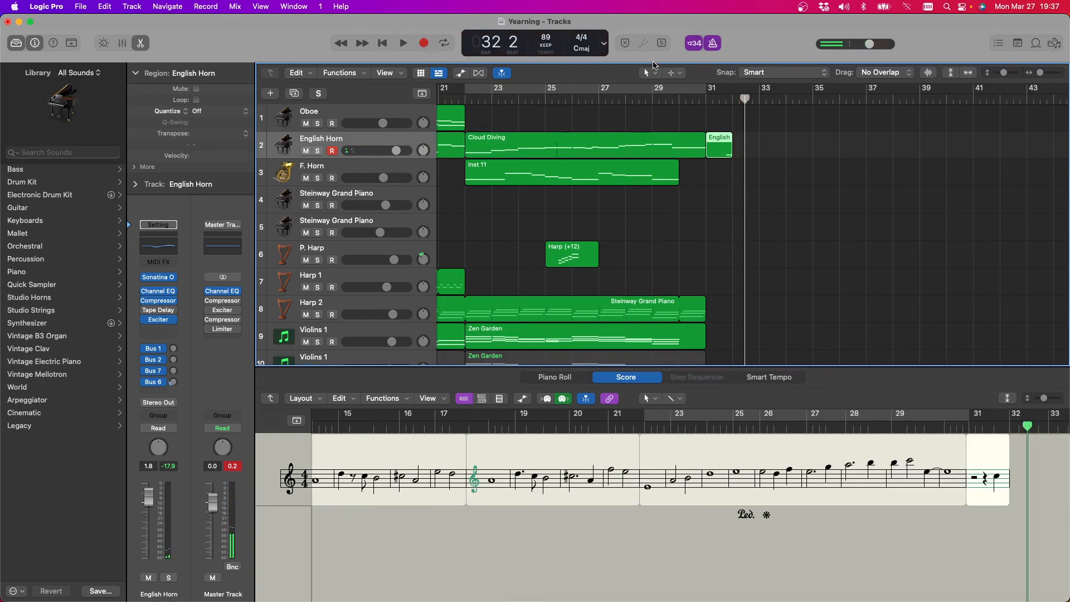
{"action": "left_click", "coordinate": [720, 140]}
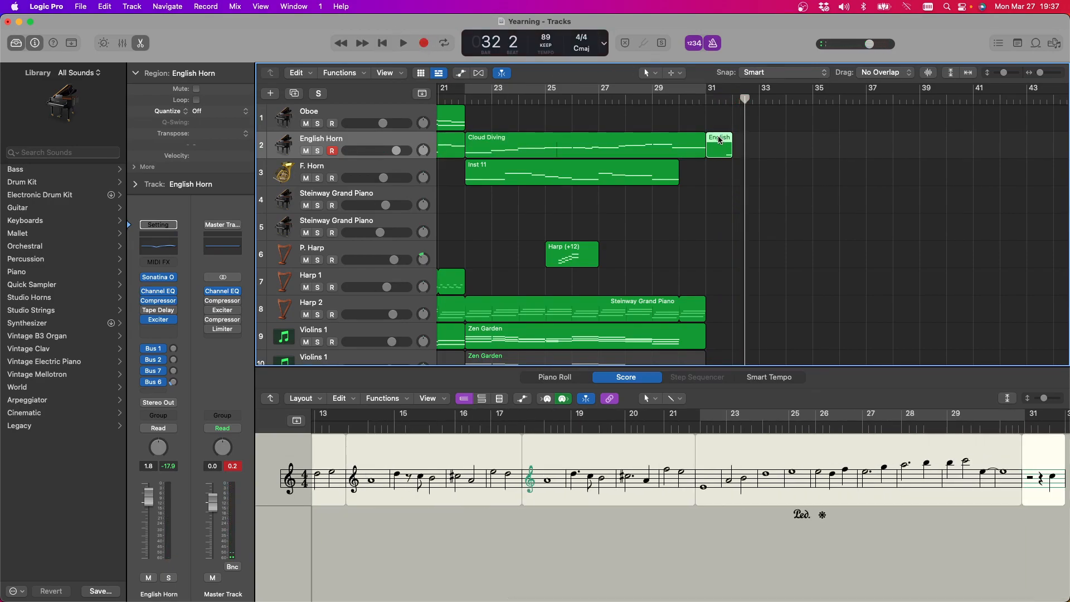
{"action": "key", "text": "Delete"}
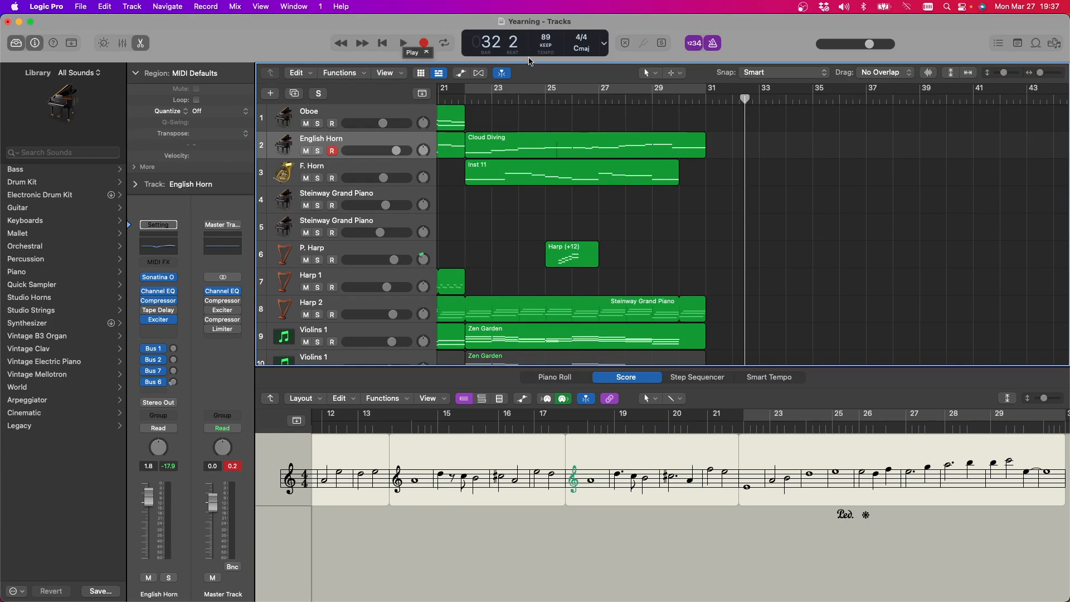
{"action": "left_click", "coordinate": [424, 44]}
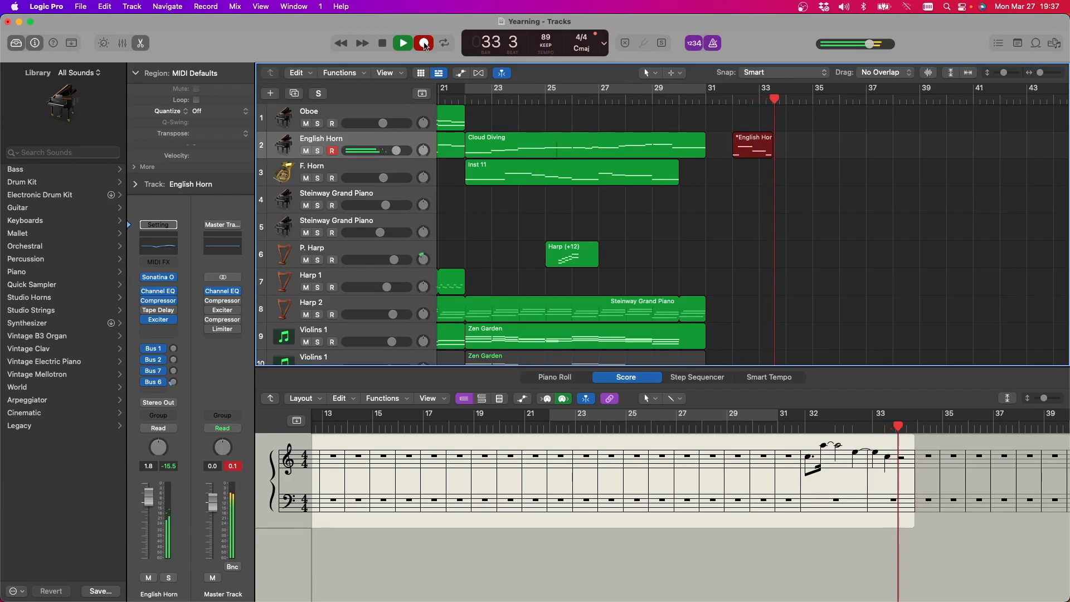
{"action": "left_click", "coordinate": [425, 44]}
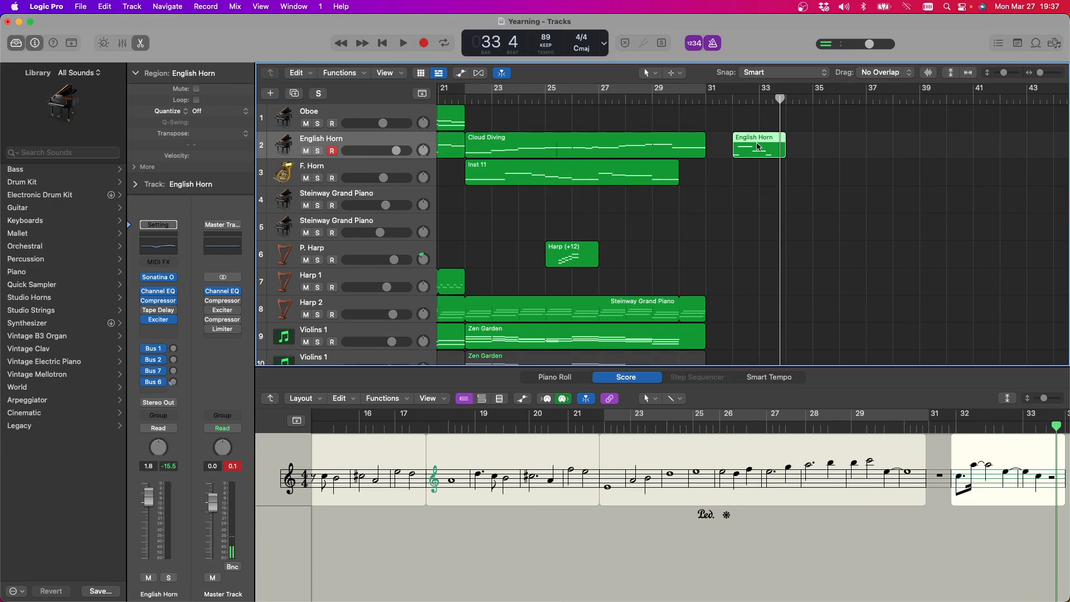
{"action": "key", "text": "Delete"}
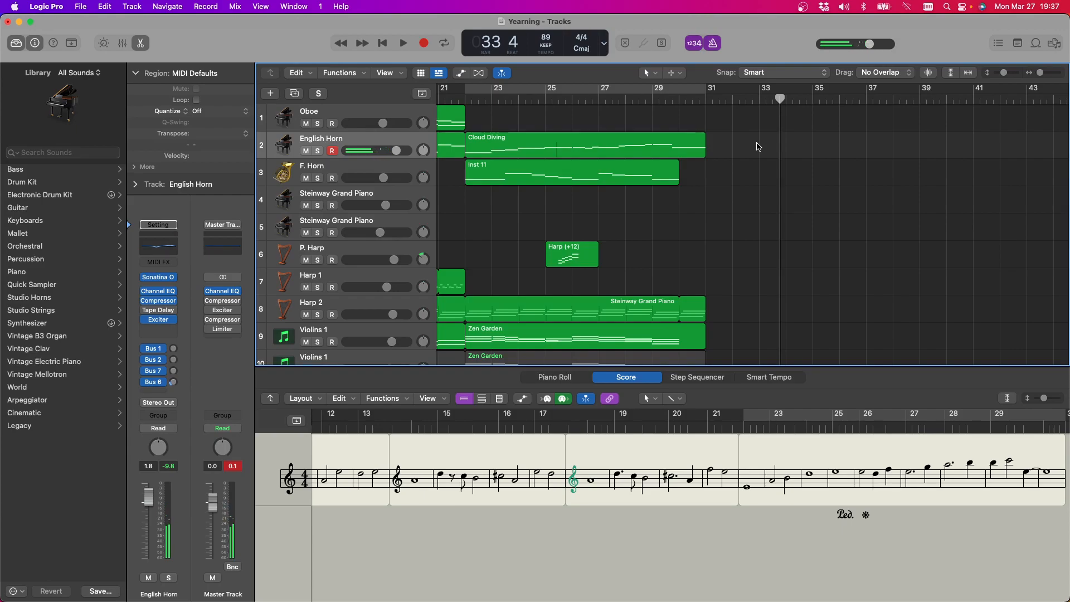
Try another English Horn take from bar 33, stop it early and delete the region
{"action": "key", "text": "r"}
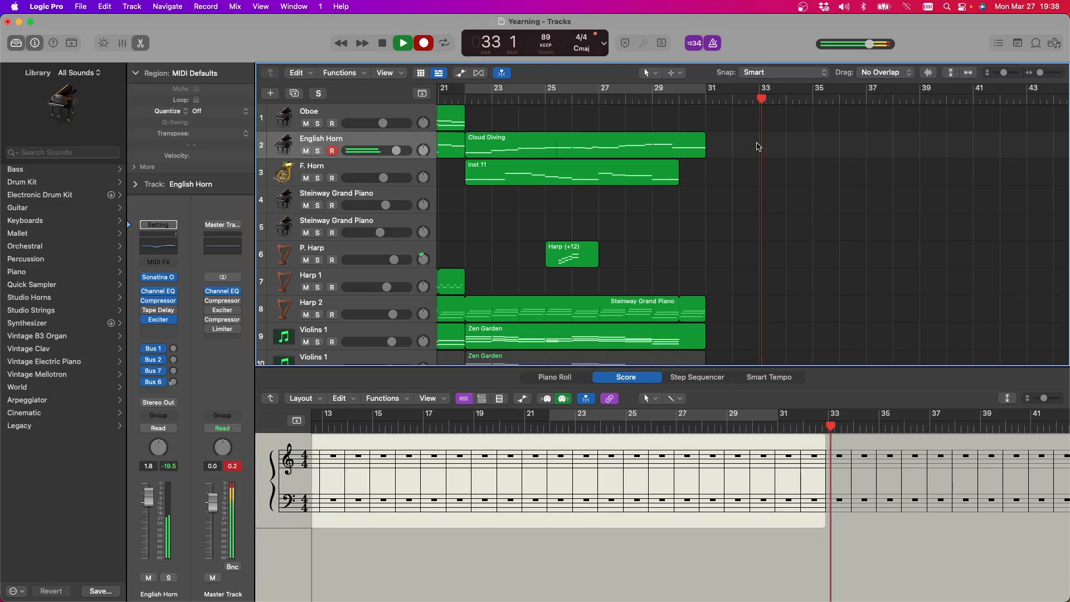
{"action": "key", "text": "space"}
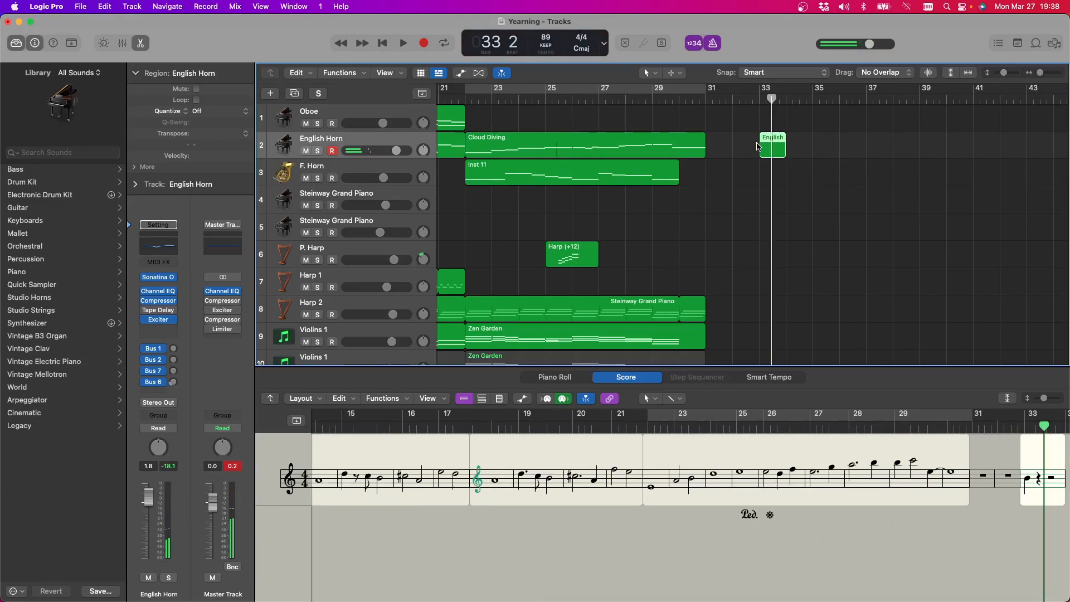
{"action": "key", "text": "Delete"}
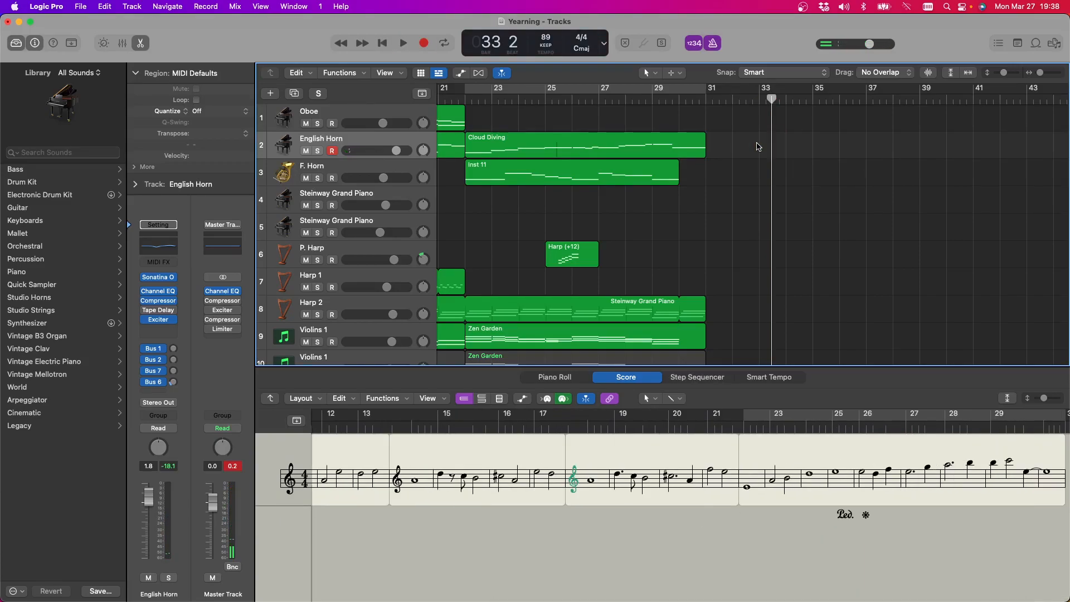
Set a cycle range from bar 33 to bar 43 and record an English Horn melody from bar 33, stopping in bar 37
{"action": "left_click_drag", "start_coordinate": [763, 92], "coordinate": [974, 92]}
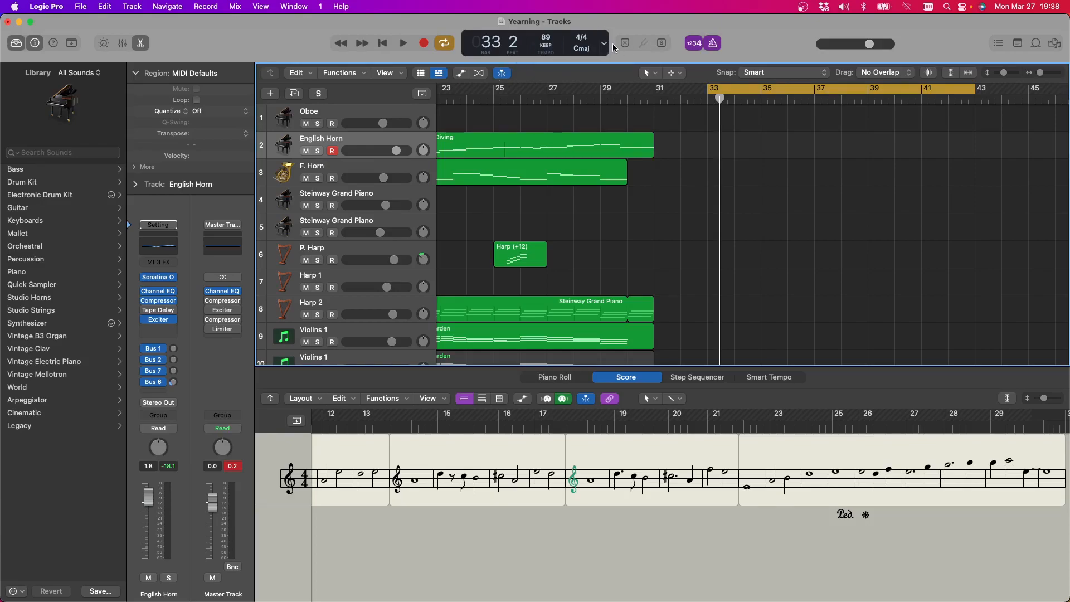
{"action": "left_click", "coordinate": [424, 44]}
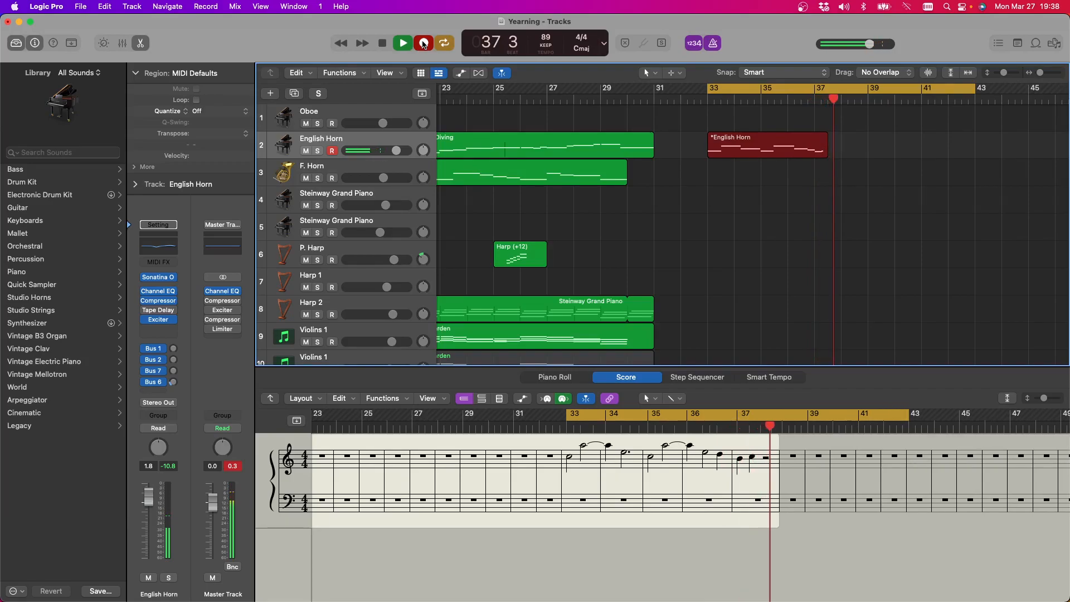
{"action": "key", "text": "space"}
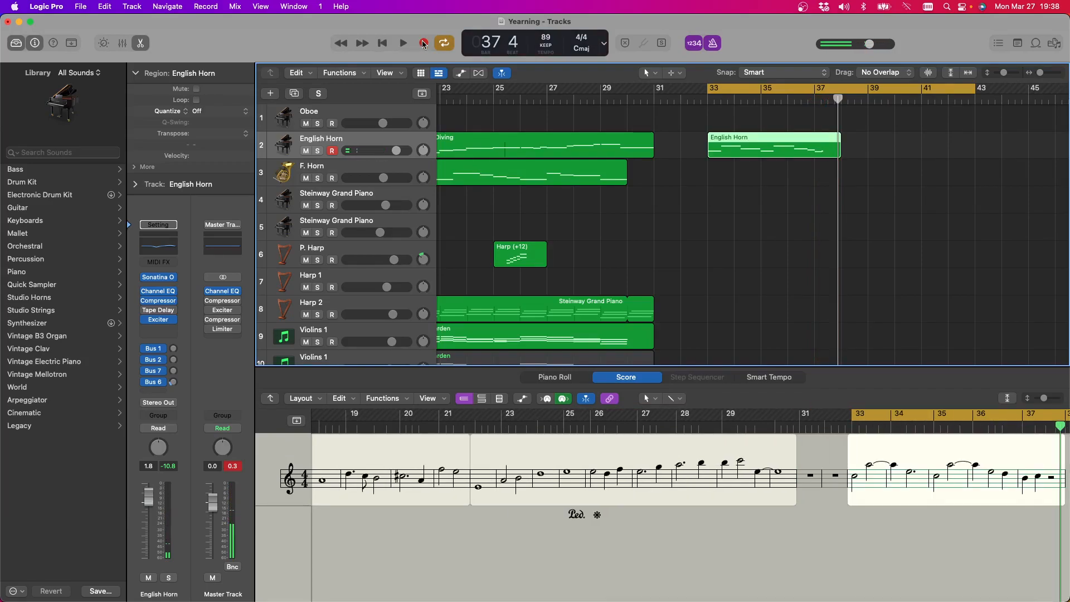
Undo the English Horn recording made from bar 33 and select the F. Horn track
{"action": "key", "text": "super+z"}
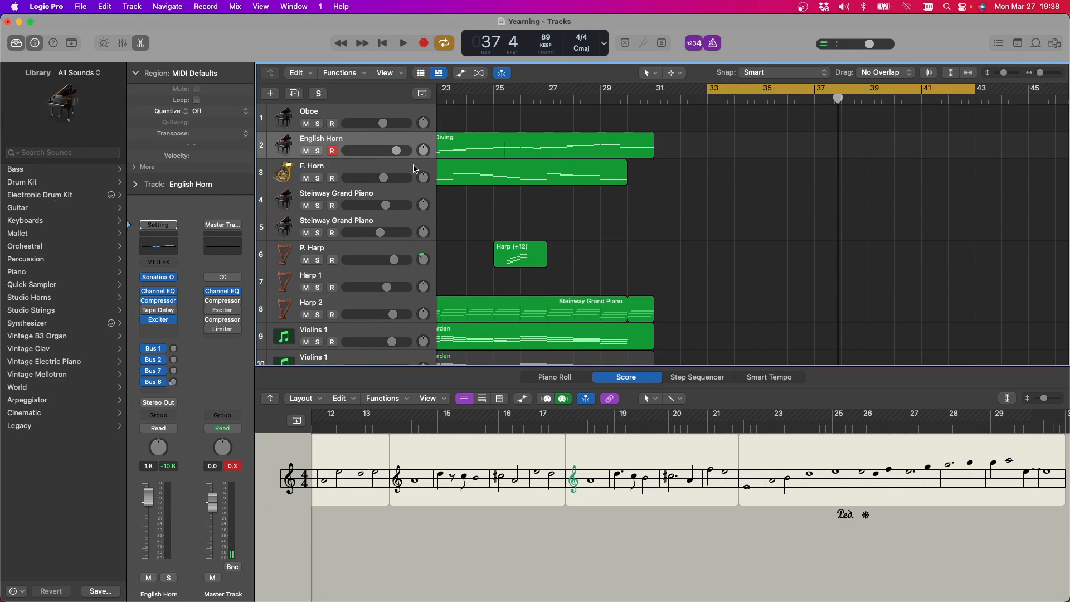
{"action": "left_click", "coordinate": [393, 170]}
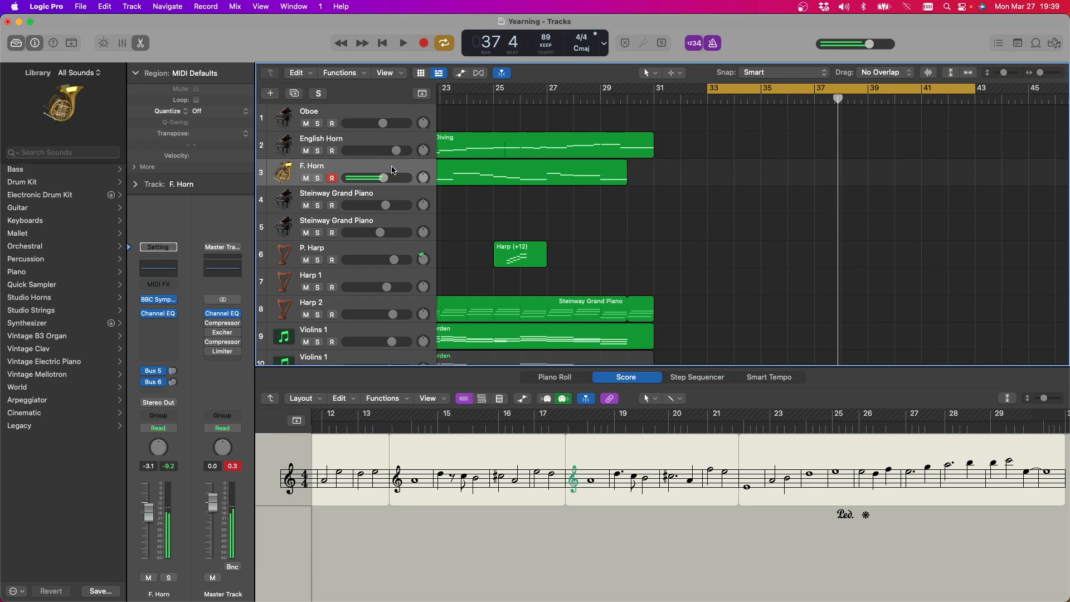
{"action": "scroll", "coordinate": [553, 233], "scroll_direction": "down", "scroll_amount": 5}
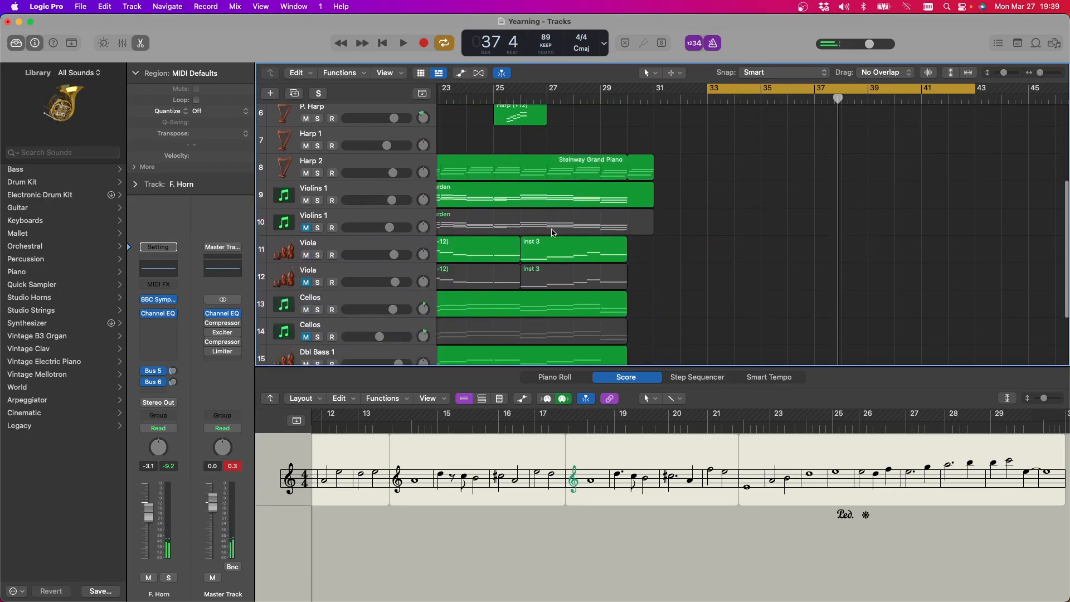
{"action": "scroll", "coordinate": [553, 233], "scroll_direction": "down", "scroll_amount": 3}
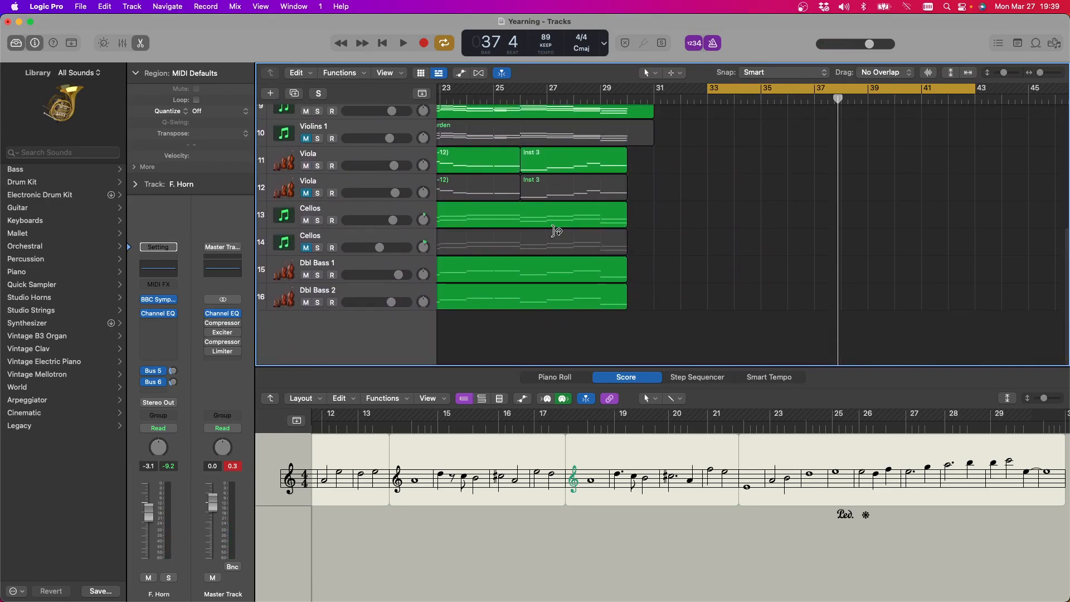
{"action": "scroll", "coordinate": [452, 153], "scroll_direction": "left", "scroll_amount": 1}
{"action": "scroll", "coordinate": [704, 264], "scroll_direction": "up", "scroll_amount": 8}
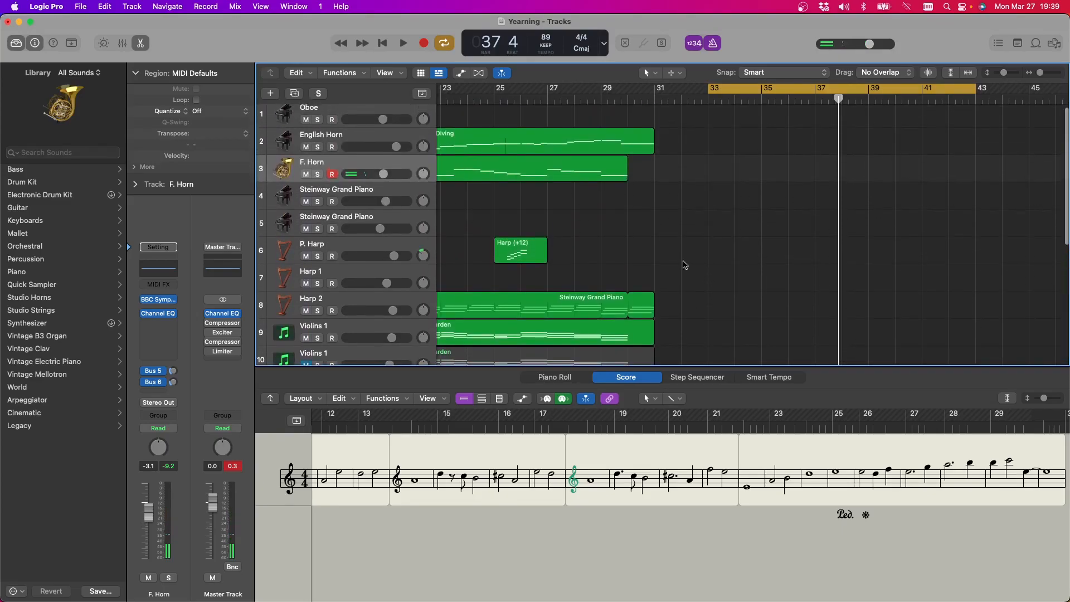
Extend the loops of the Dbl Bass 1 and Dbl Bass 2 regions together out to bar 43
{"action": "left_click", "coordinate": [435, 201]}
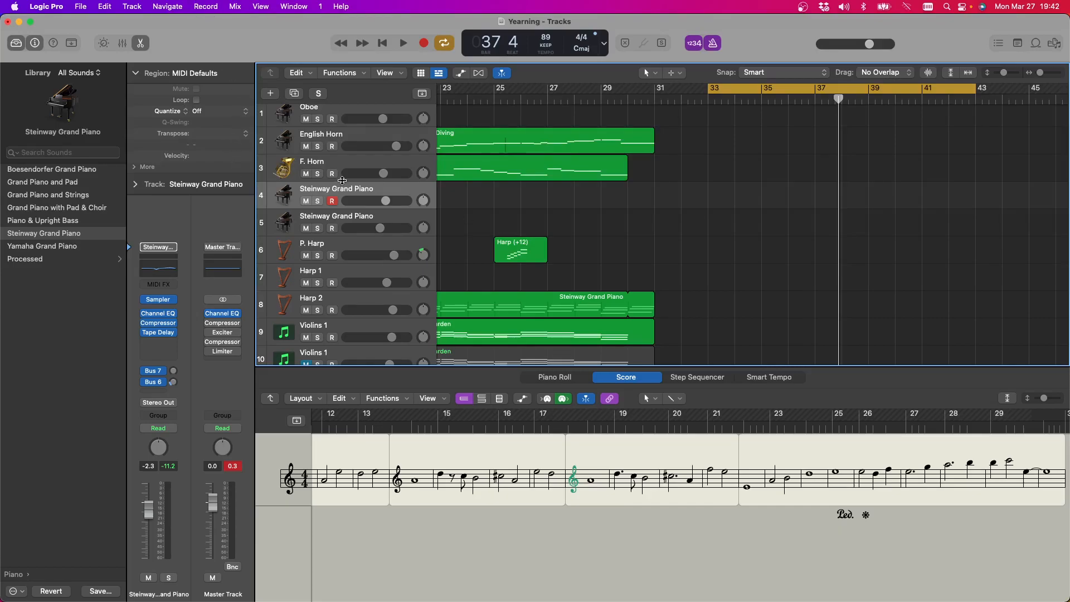
{"action": "scroll", "coordinate": [857, 212], "scroll_direction": "down", "scroll_amount": 3}
{"action": "scroll", "coordinate": [858, 212], "scroll_direction": "down", "scroll_amount": 5}
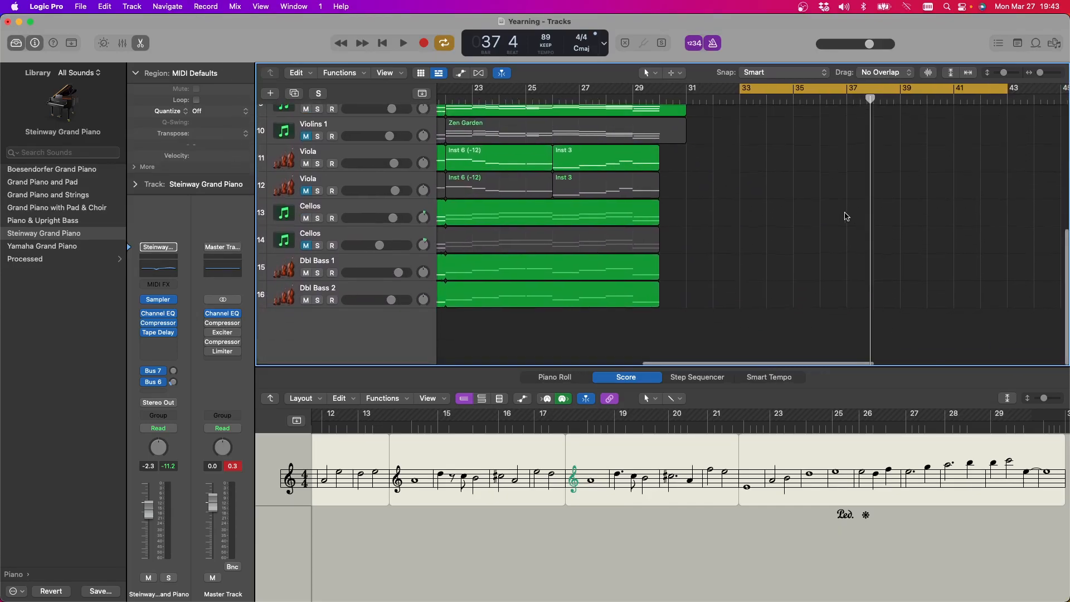
{"action": "left_click_drag", "start_coordinate": [699, 316], "coordinate": [1008, 263]}
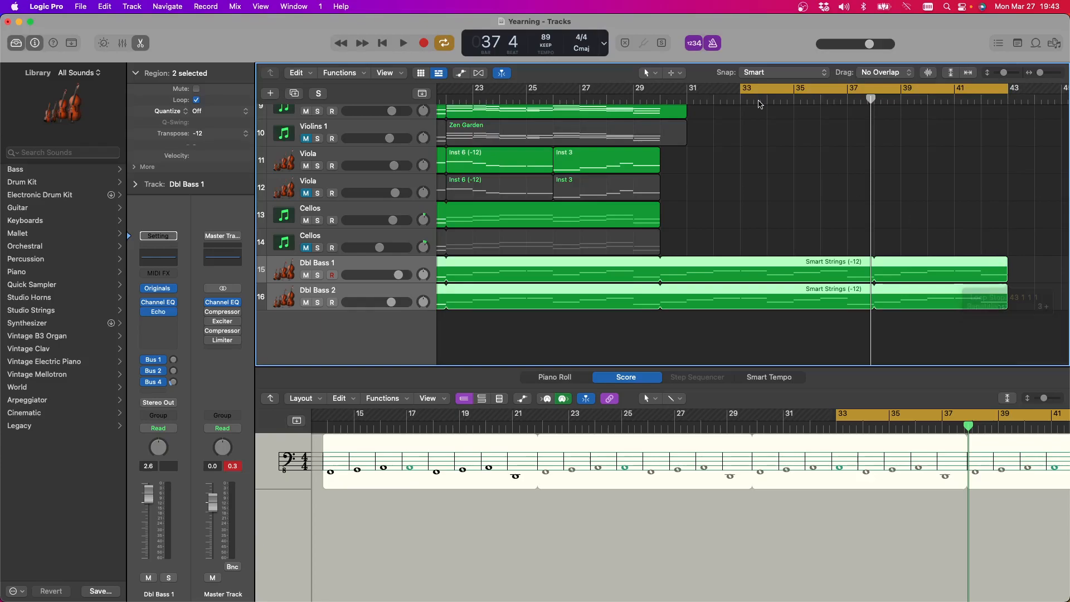
Set the cycle range to run from bar 30 to bar 41
{"action": "left_click_drag", "start_coordinate": [753, 90], "coordinate": [646, 90]}
{"action": "scroll", "coordinate": [771, 165], "scroll_direction": "up", "scroll_amount": 8}
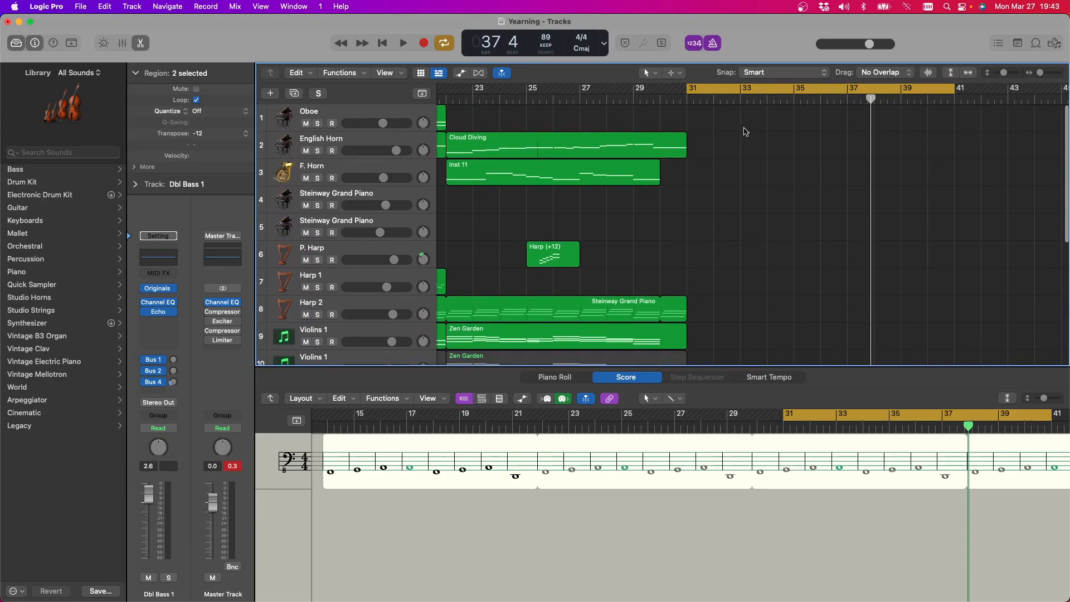
{"action": "left_click_drag", "start_coordinate": [687, 88], "coordinate": [661, 88]}
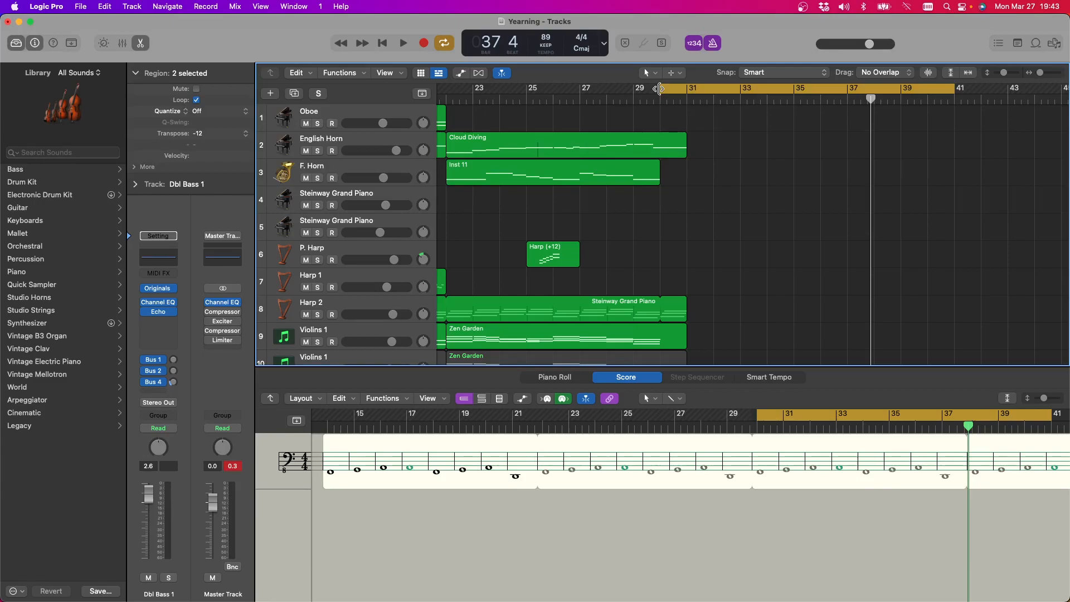
Play the looped bass over the cycle range, selecting the F. Horn track to improvise along
{"action": "key", "text": "space"}
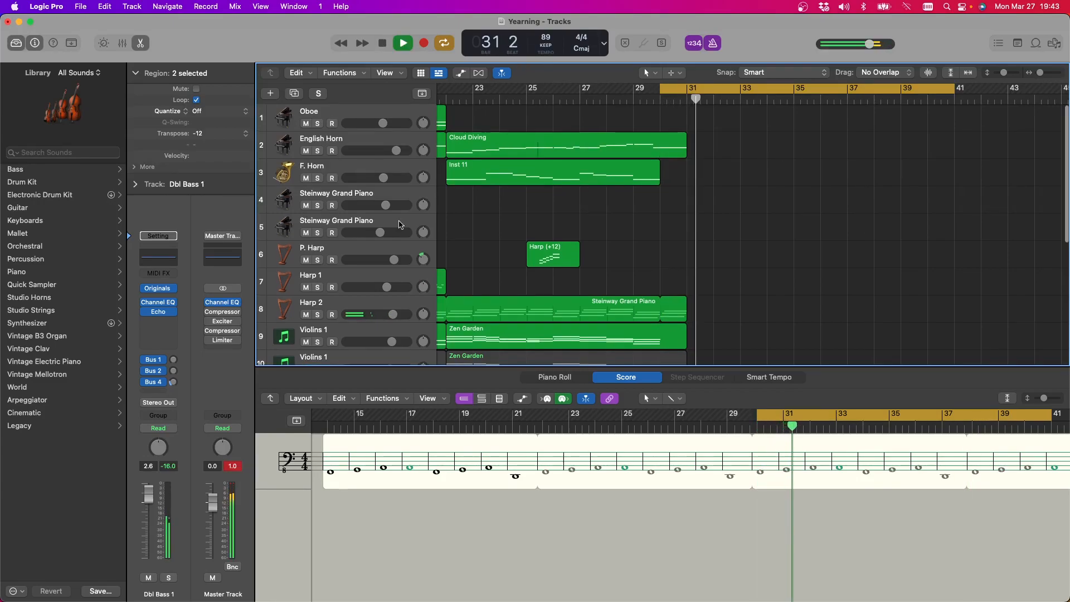
{"action": "left_click", "coordinate": [335, 166]}
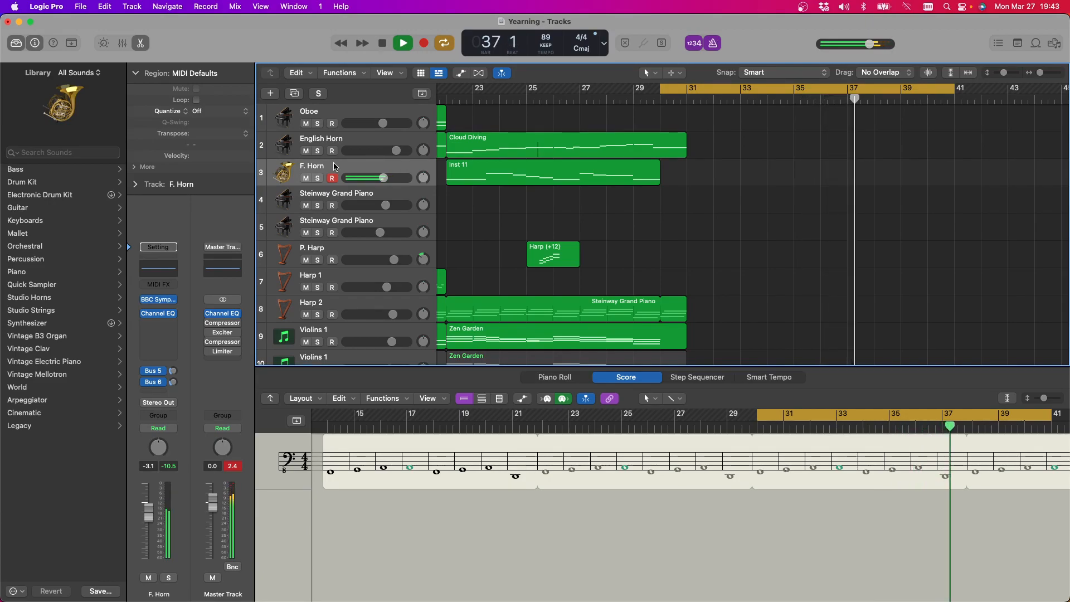
{"action": "key", "text": "space"}
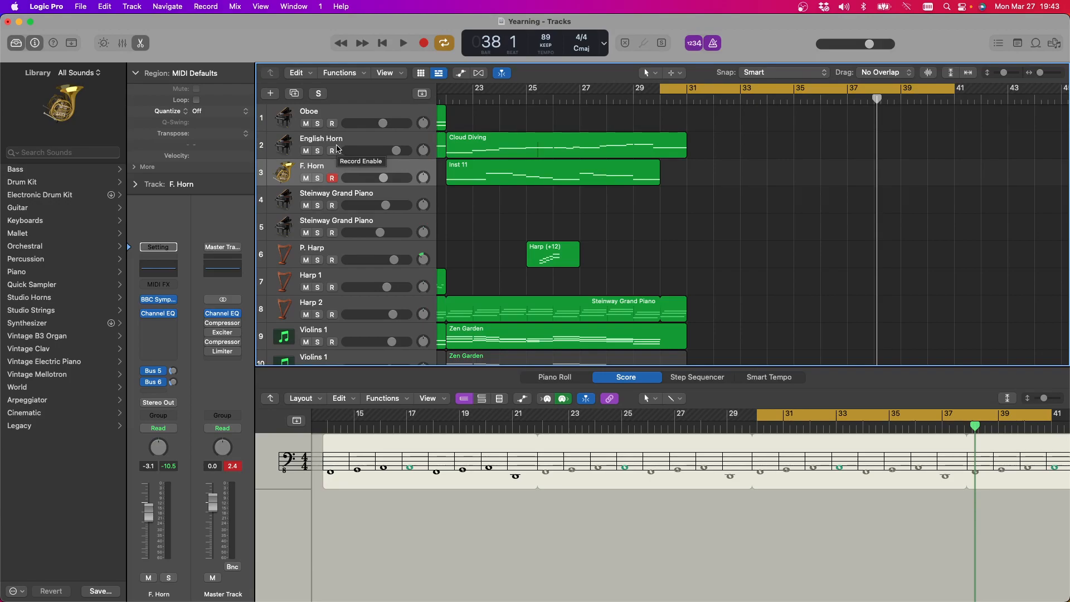
{"action": "left_click", "coordinate": [403, 44]}
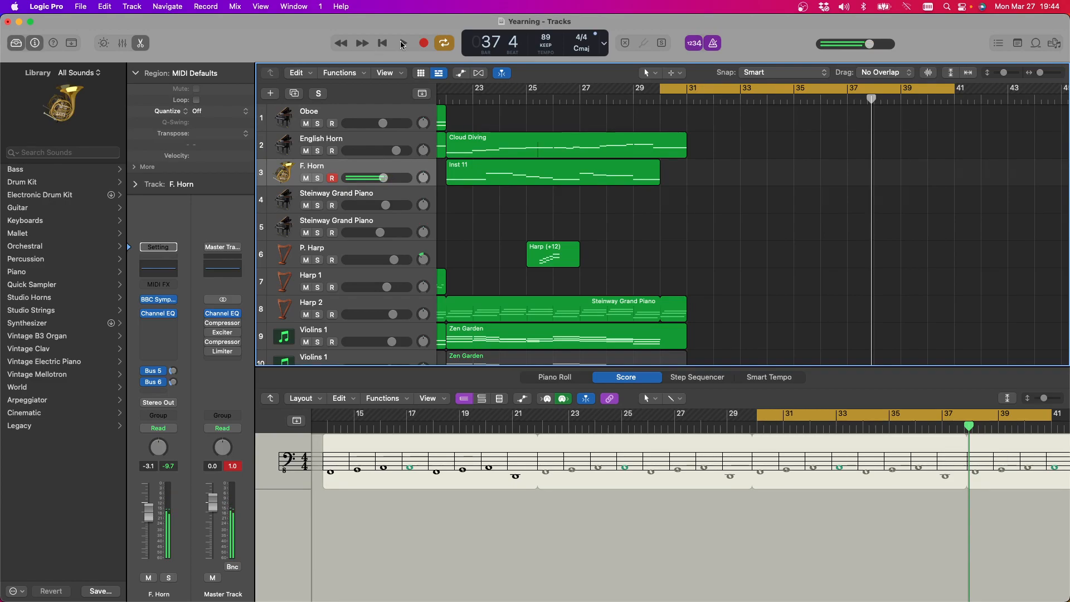
Try a short F. Horn take from bar 30, stop it before bar 31 and delete the recorded region
{"action": "left_click", "coordinate": [402, 44]}
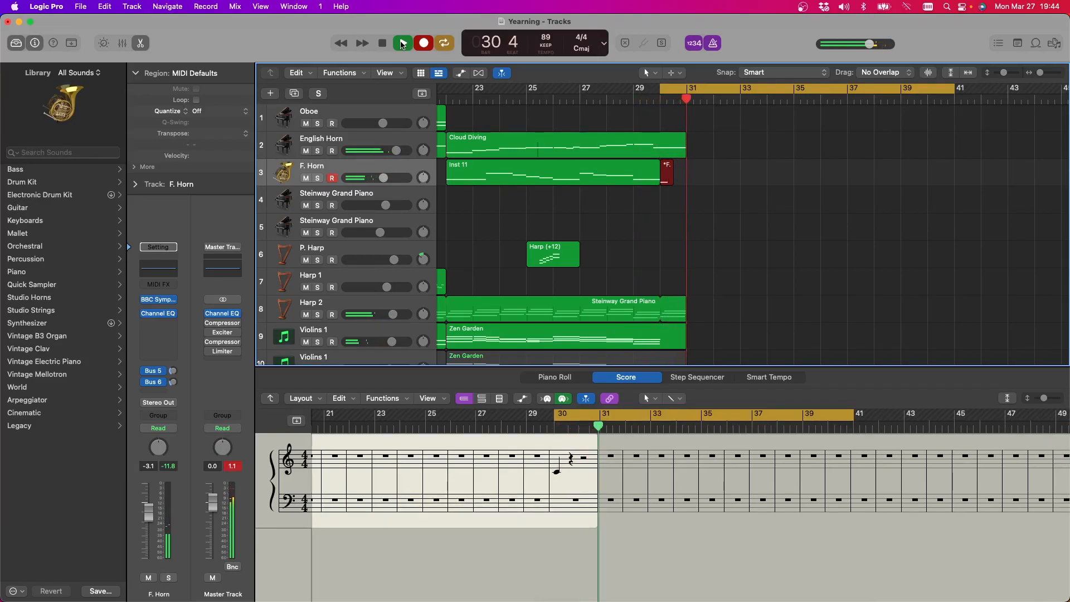
{"action": "left_click", "coordinate": [402, 44]}
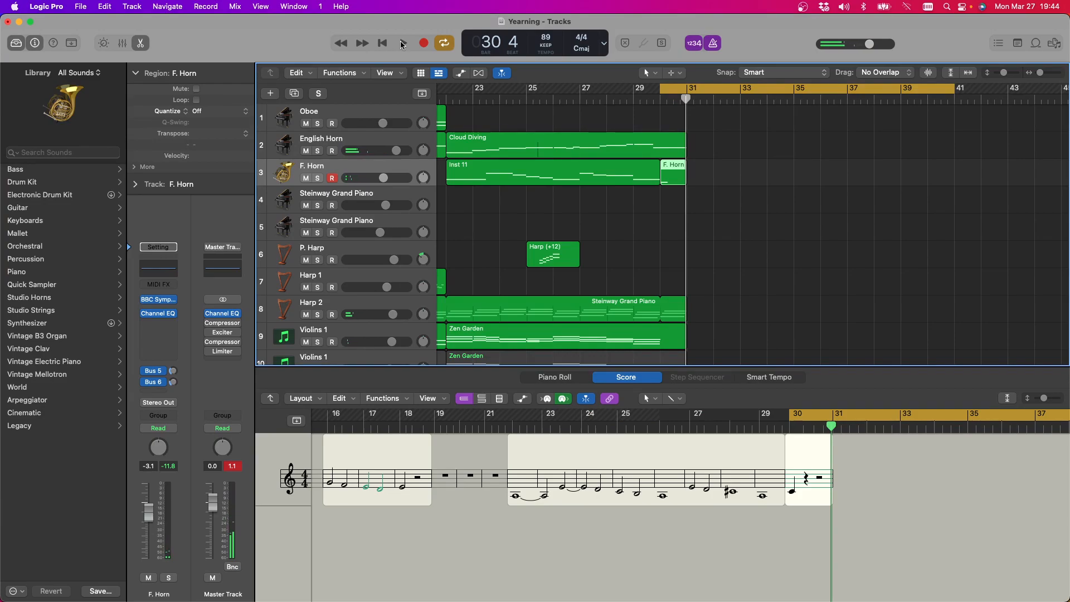
{"action": "key", "text": "Delete"}
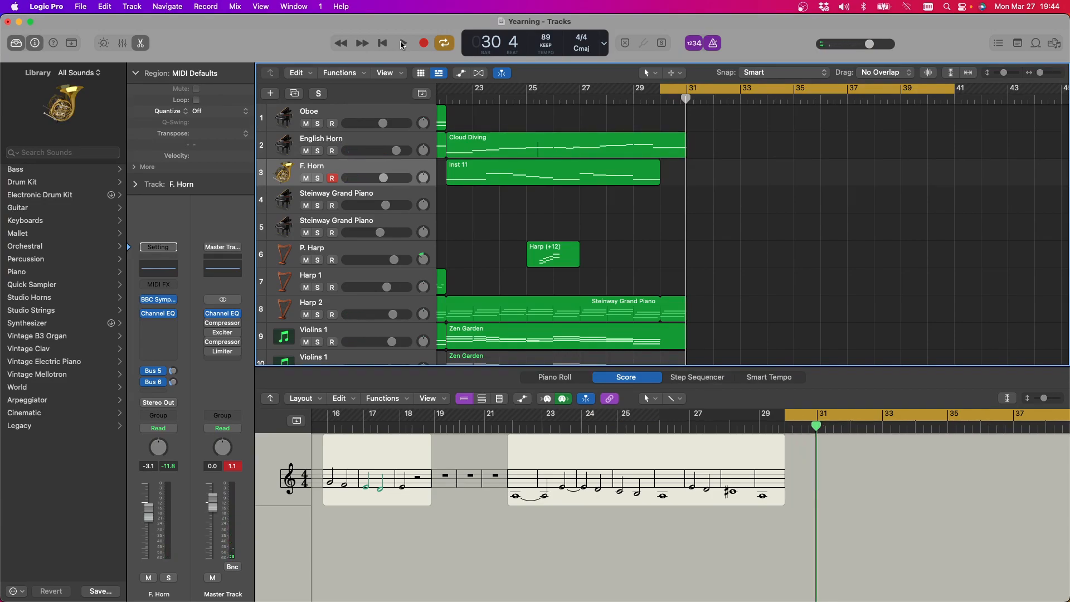
Change the cycle range to bars 27 to 38 and play it while trying horn ideas over the bass
{"action": "left_click", "coordinate": [402, 43]}
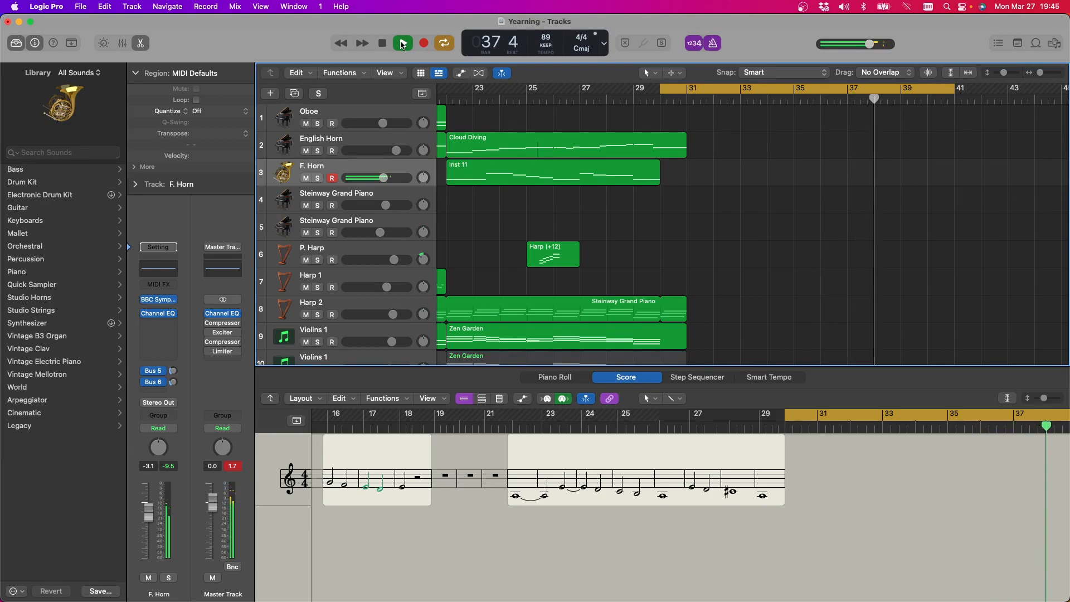
{"action": "left_click", "coordinate": [403, 45]}
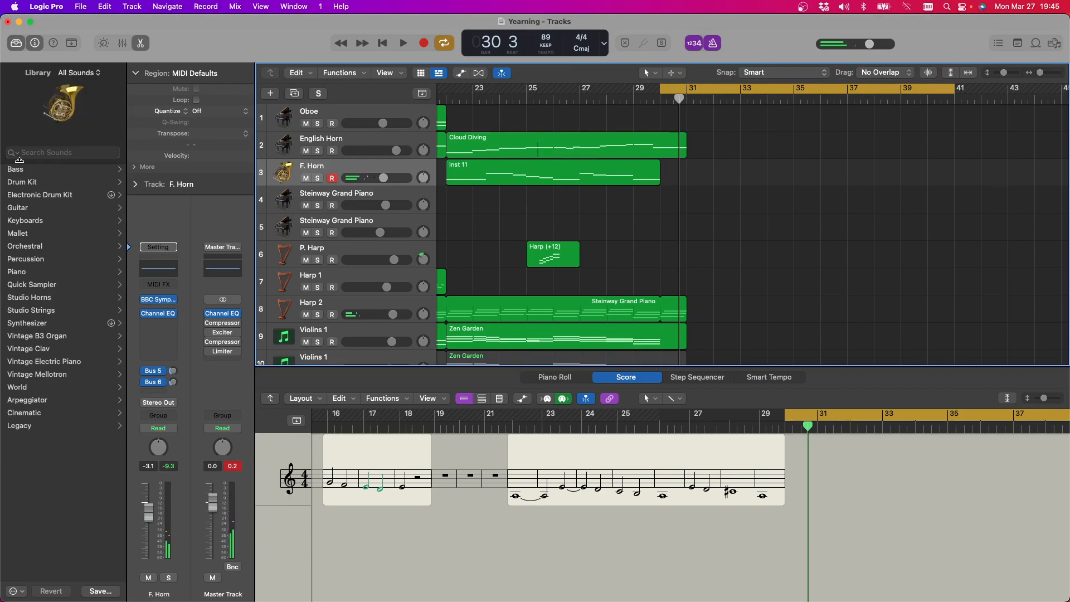
{"action": "left_click_drag", "start_coordinate": [659, 94], "coordinate": [580, 93]}
{"action": "key", "text": "space"}
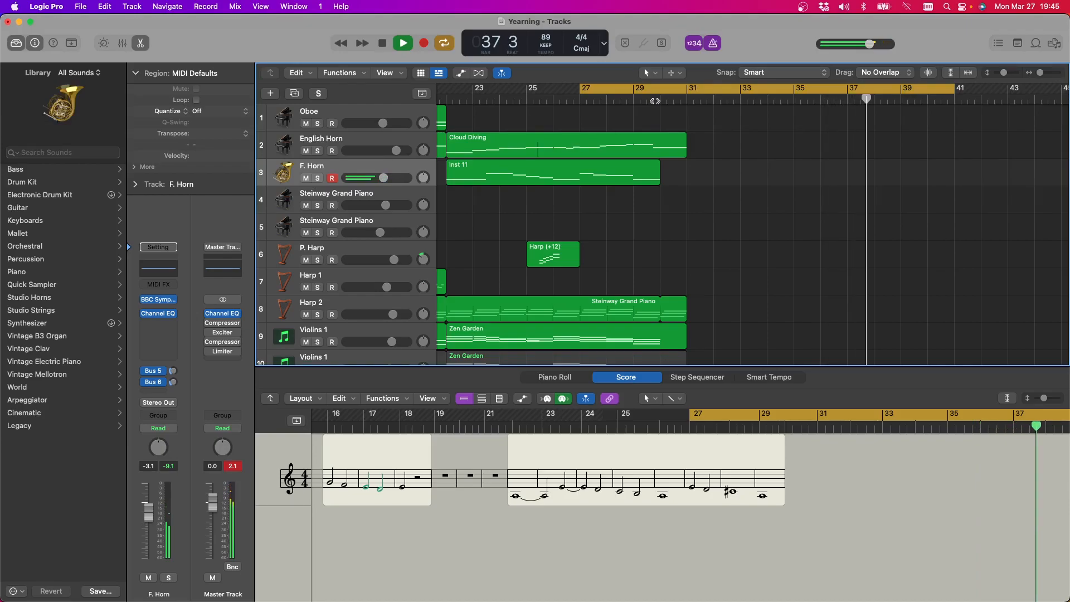
{"action": "key", "text": "space"}
{"action": "scroll", "coordinate": [655, 101], "scroll_direction": "up", "scroll_amount": 1}
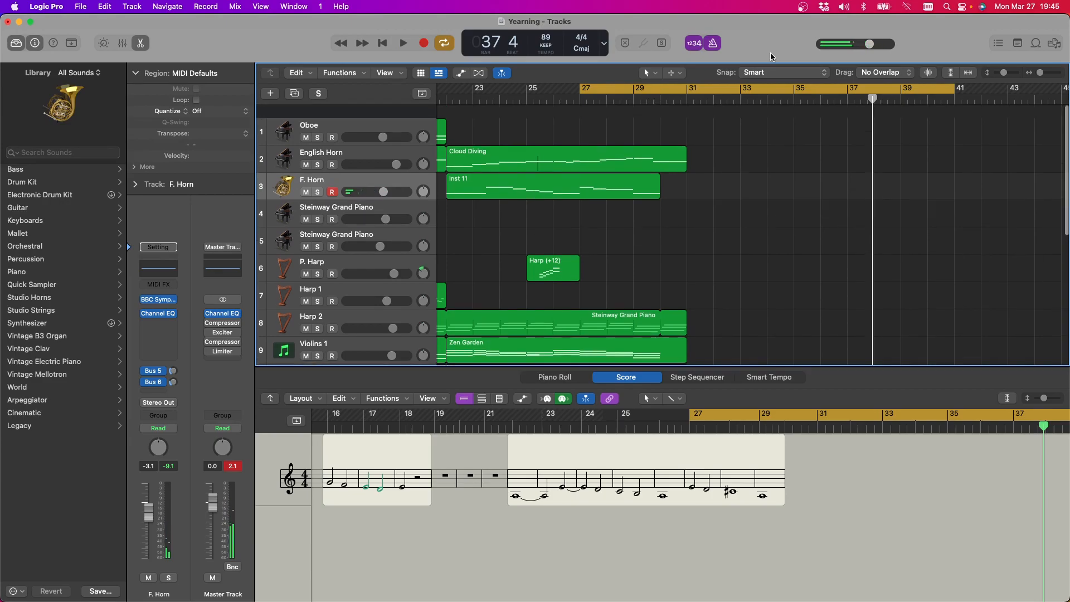
{"action": "left_click_drag", "start_coordinate": [951, 88], "coordinate": [874, 89]}
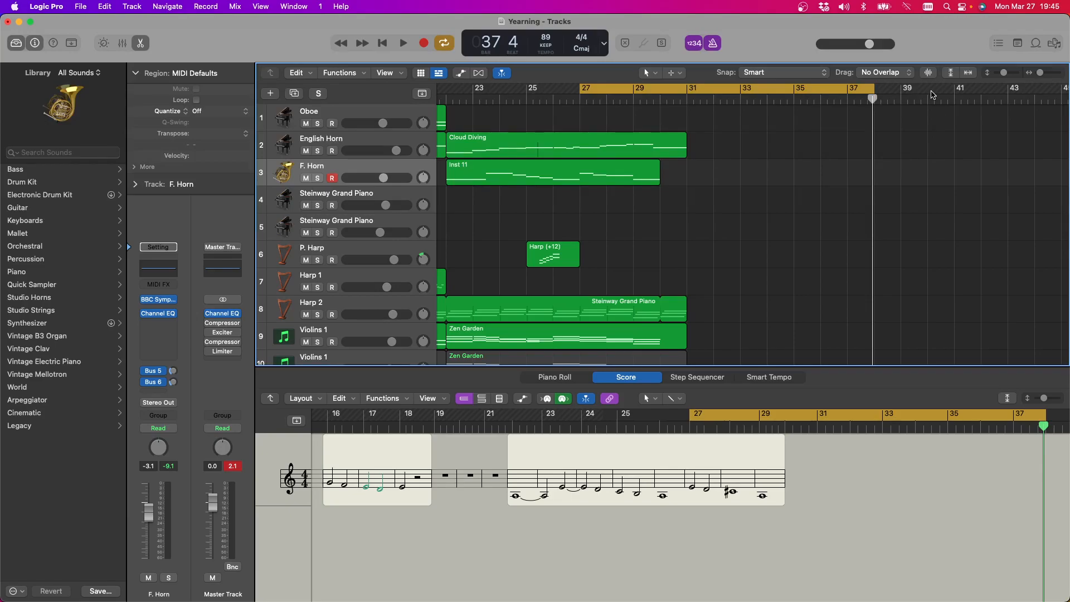
{"action": "key", "text": "space"}
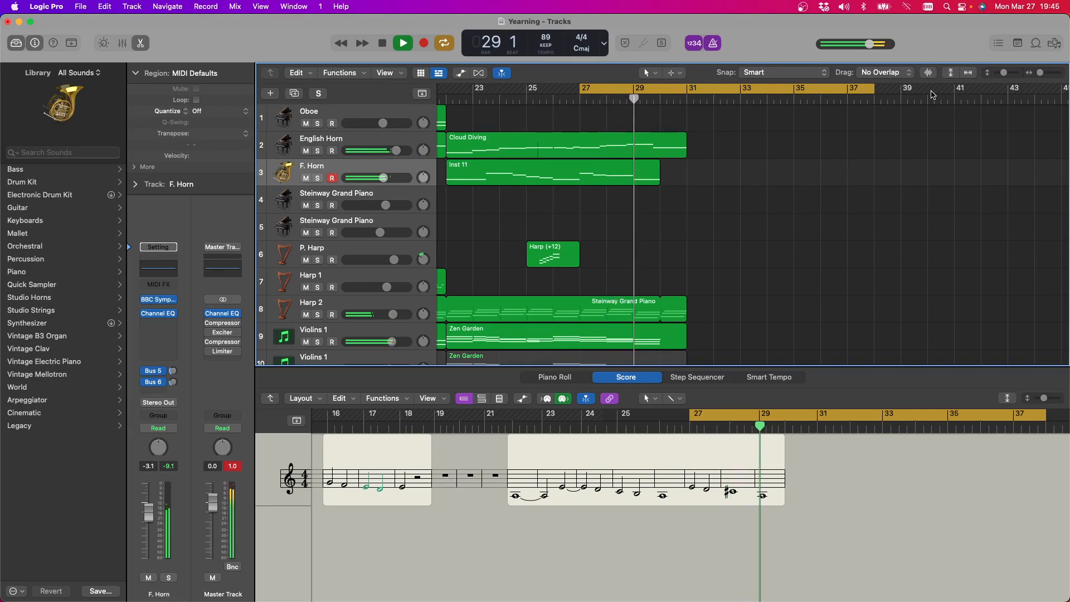
Play the cycle with the F. Horn track selected, solo that track briefly, and stop playback with the solo off again
{"action": "left_click", "coordinate": [359, 196]}
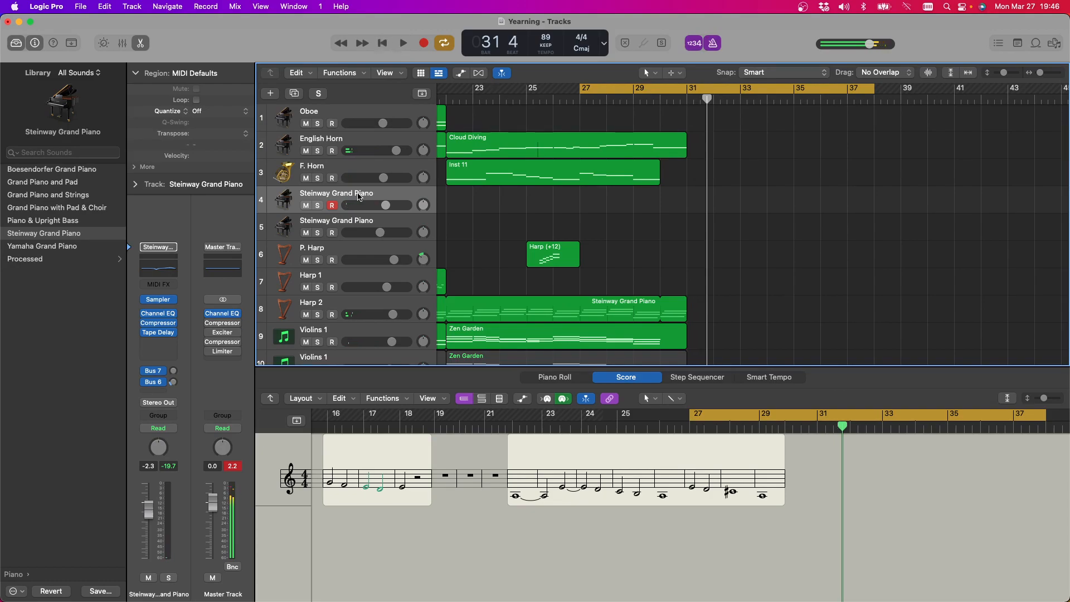
{"action": "left_click", "coordinate": [342, 169]}
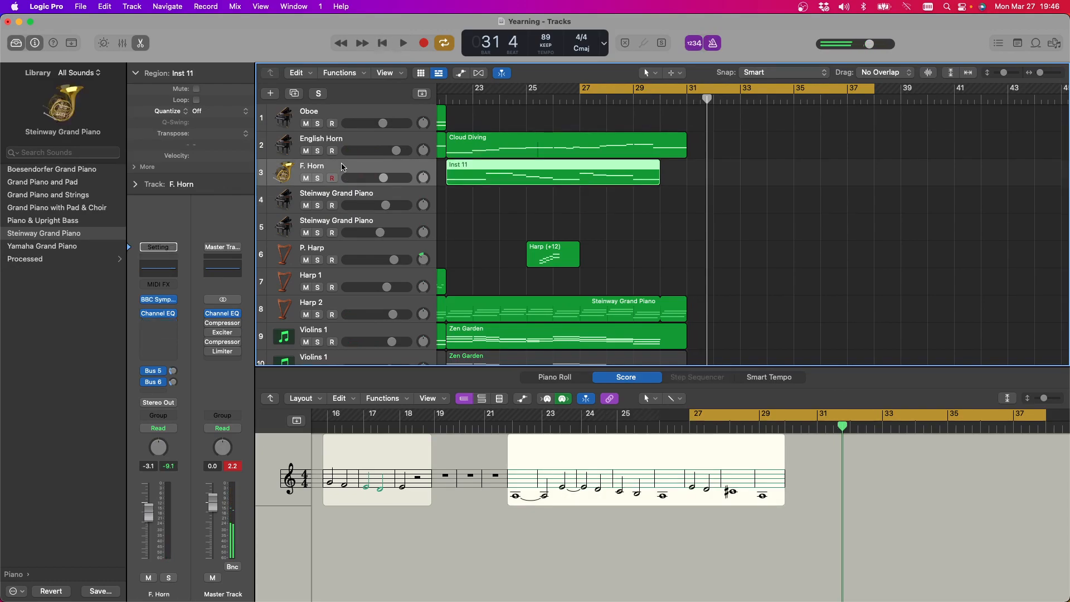
{"action": "key", "text": "space"}
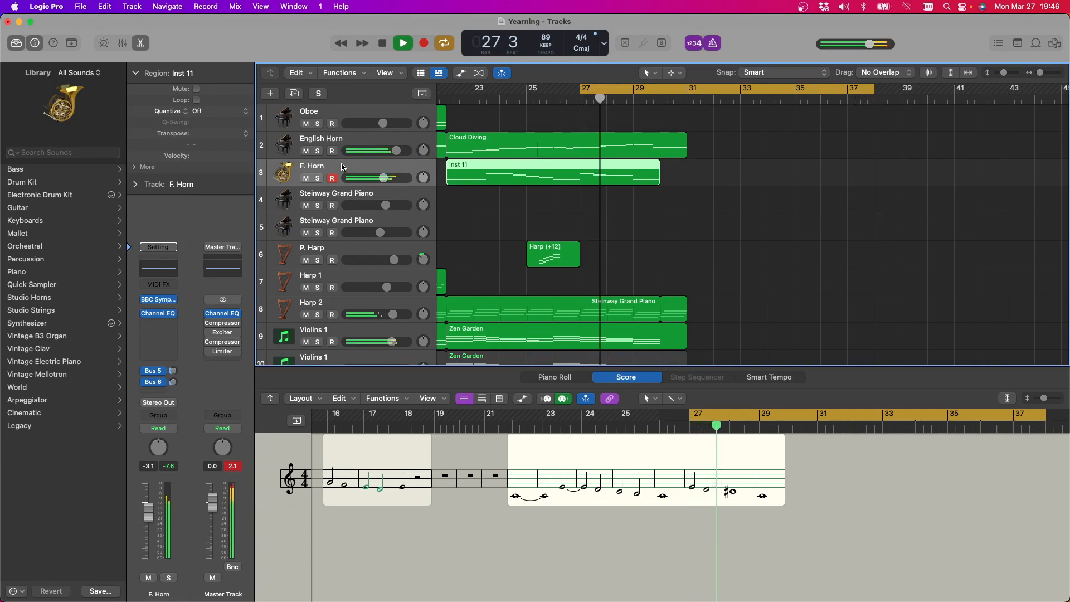
{"action": "left_click", "coordinate": [317, 178]}
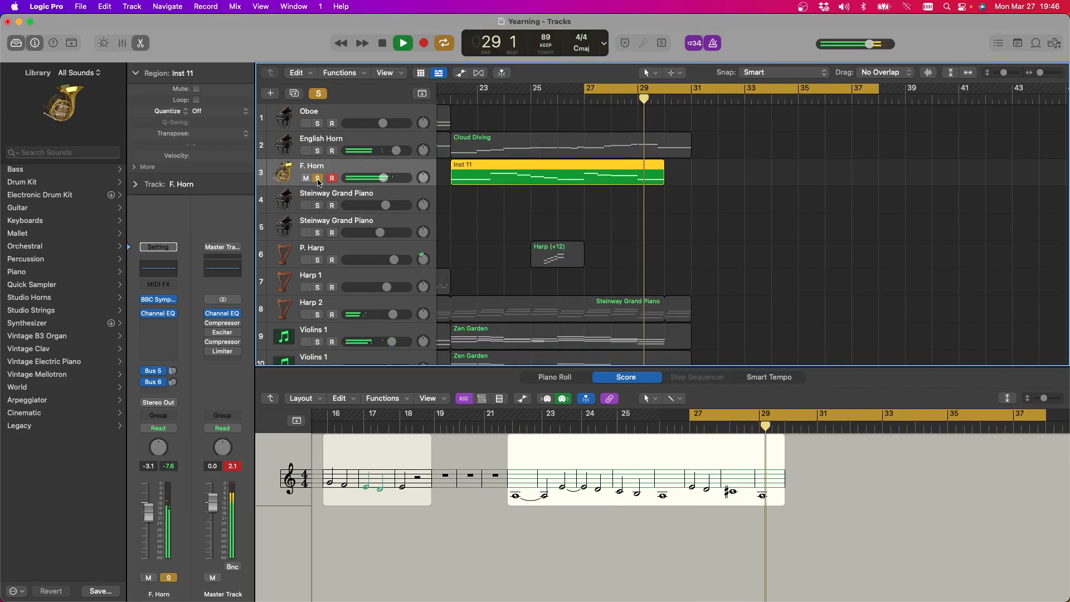
{"action": "scroll", "coordinate": [318, 183], "scroll_direction": "left", "scroll_amount": 1}
{"action": "left_click", "coordinate": [318, 180]}
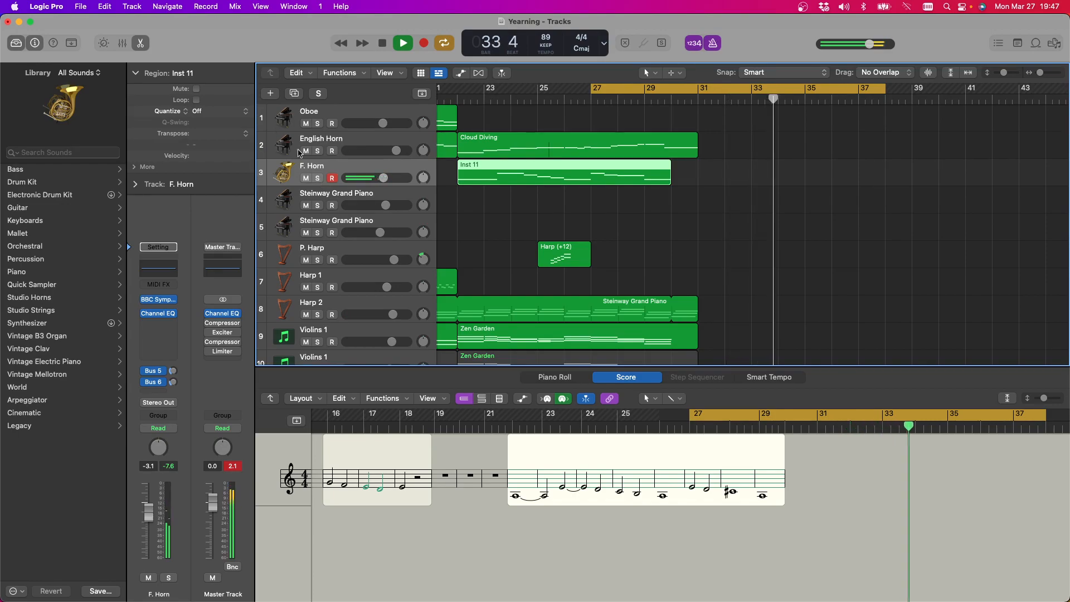
{"action": "left_click", "coordinate": [373, 41]}
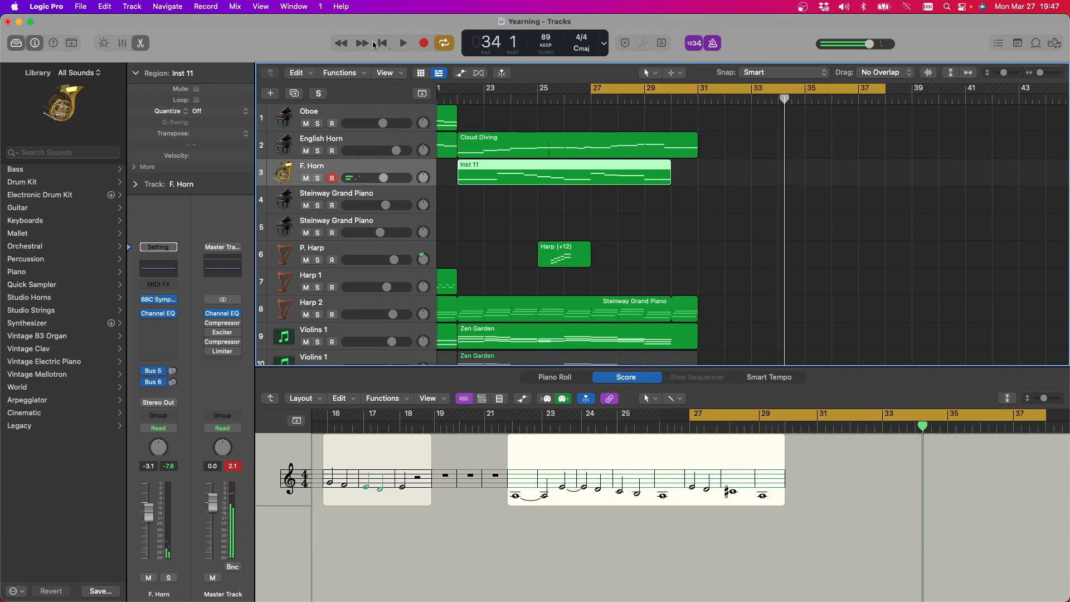
Select the Oboe track for live playing and hide Logic Pro to switch to OBS Studio
{"action": "scroll", "coordinate": [718, 165], "scroll_direction": "down", "scroll_amount": 2}
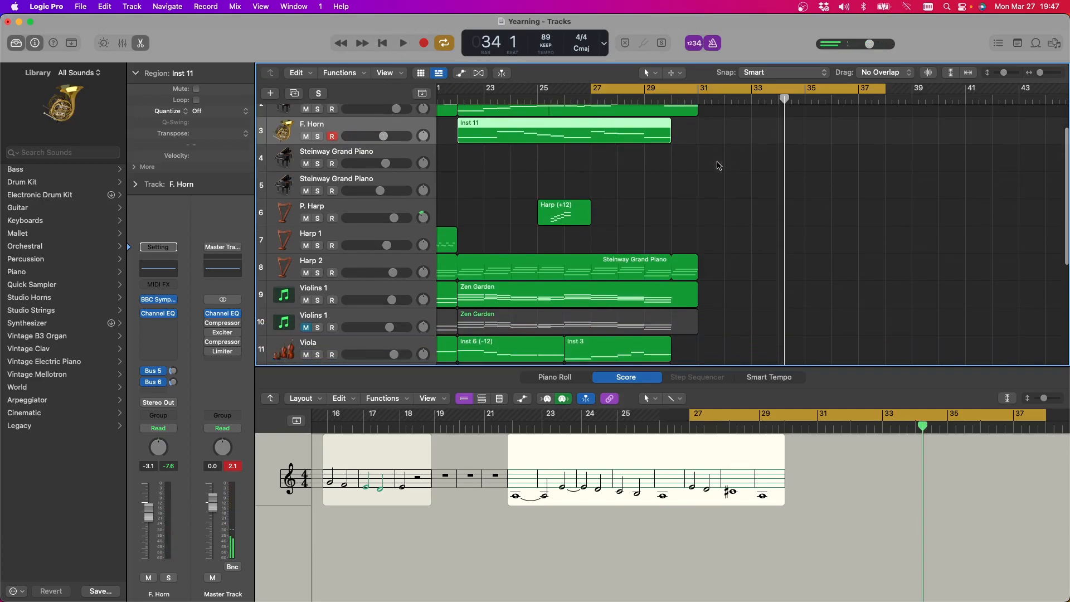
{"action": "scroll", "coordinate": [719, 165], "scroll_direction": "right", "scroll_amount": 2}
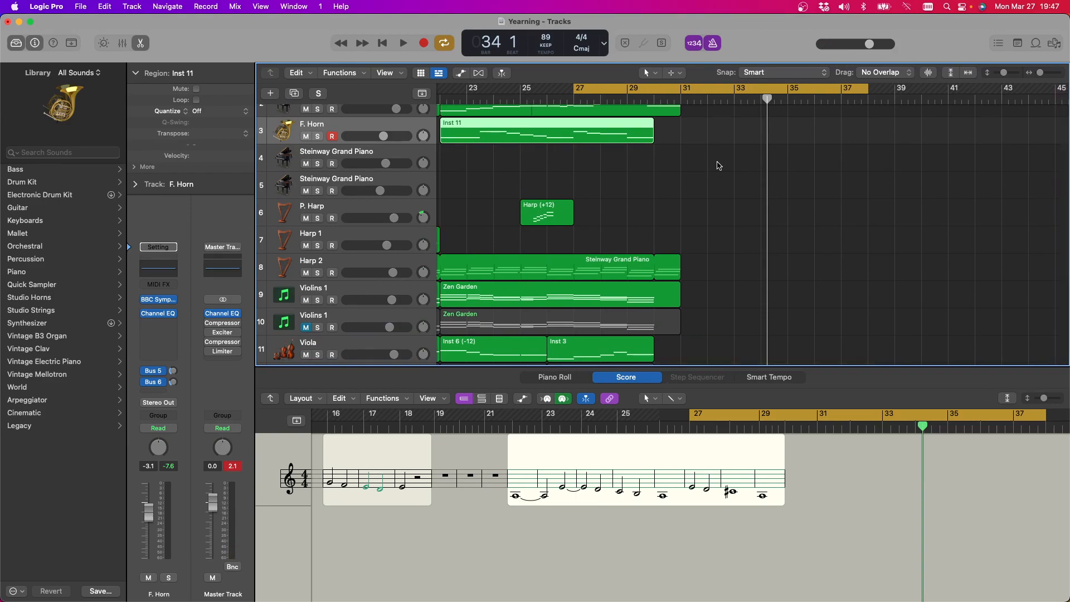
{"action": "scroll", "coordinate": [718, 165], "scroll_direction": "left", "scroll_amount": 15}
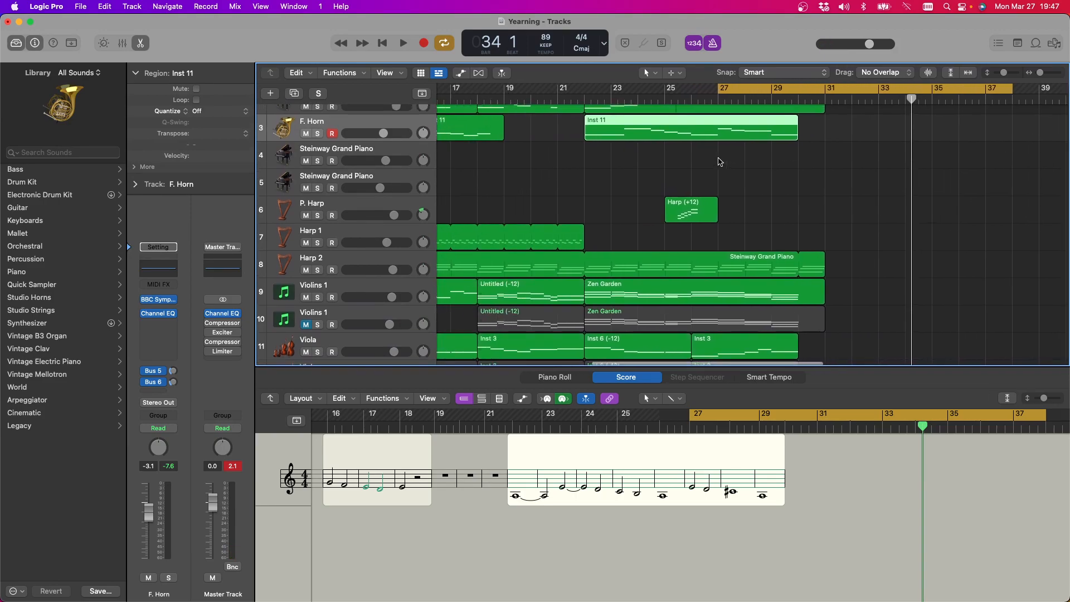
{"action": "scroll", "coordinate": [720, 162], "scroll_direction": "right", "scroll_amount": 12}
{"action": "scroll", "coordinate": [718, 161], "scroll_direction": "up", "scroll_amount": 3}
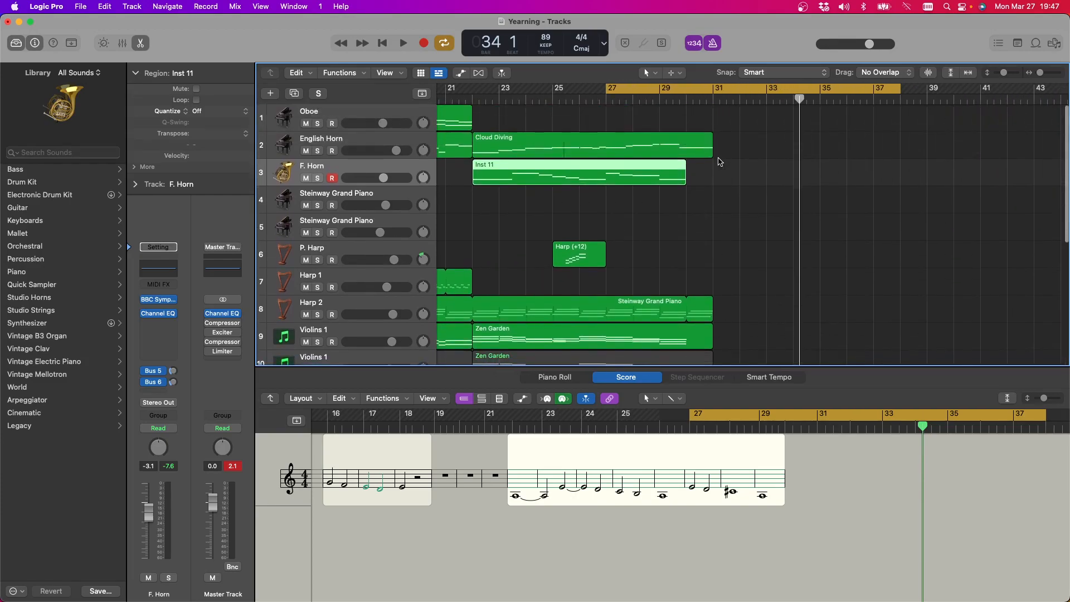
{"action": "left_click", "coordinate": [365, 112]}
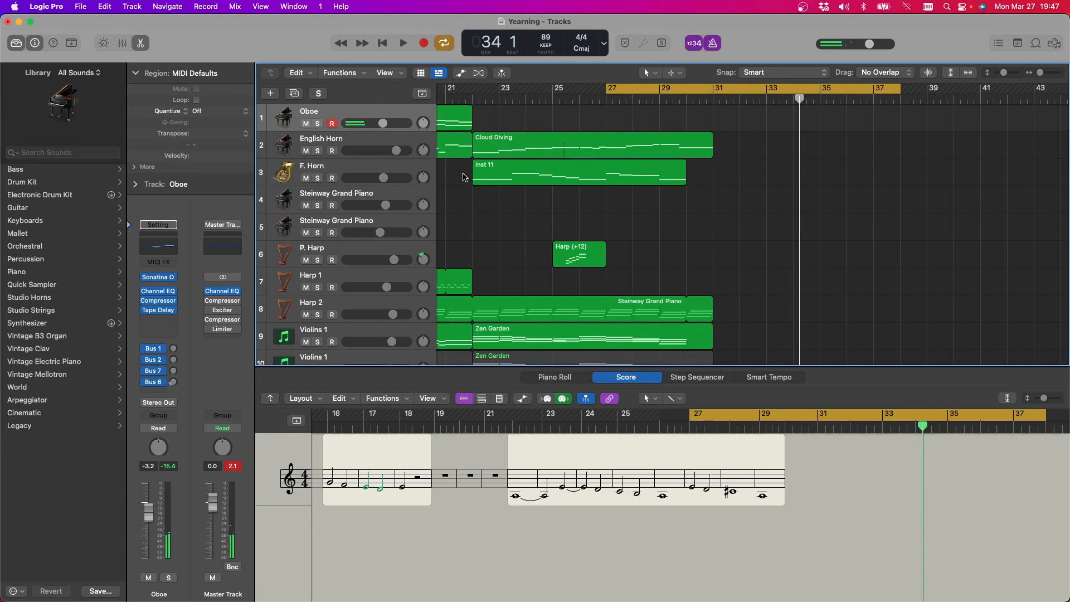
{"action": "key", "text": "super+h"}
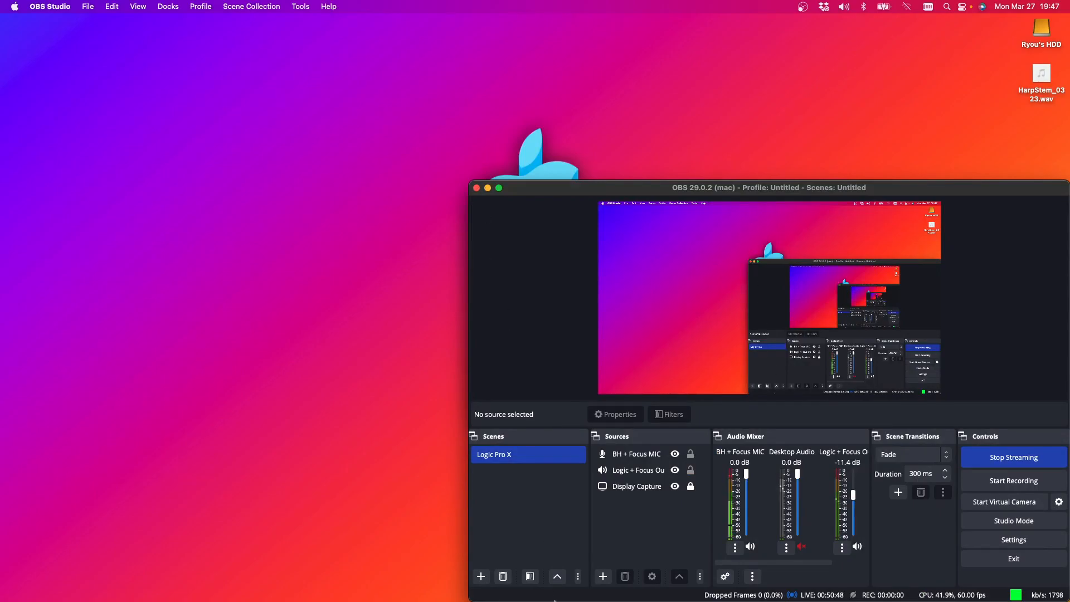
Switch back to Logic Pro, dismiss its crash report and let the application relaunch
{"action": "mouse_move", "coordinate": [559, 601]}
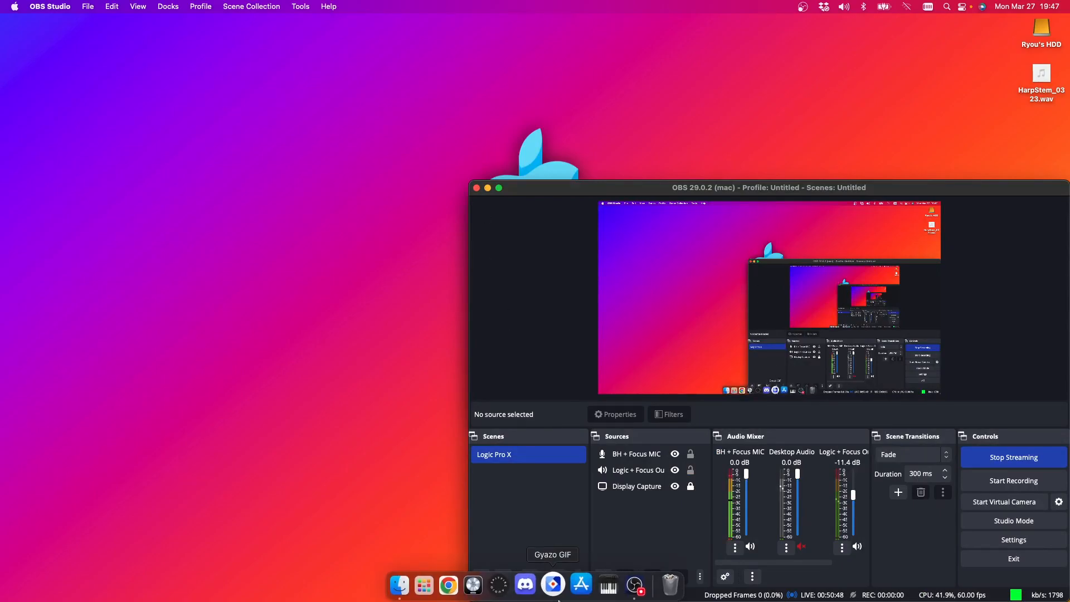
{"action": "left_click", "coordinate": [476, 587]}
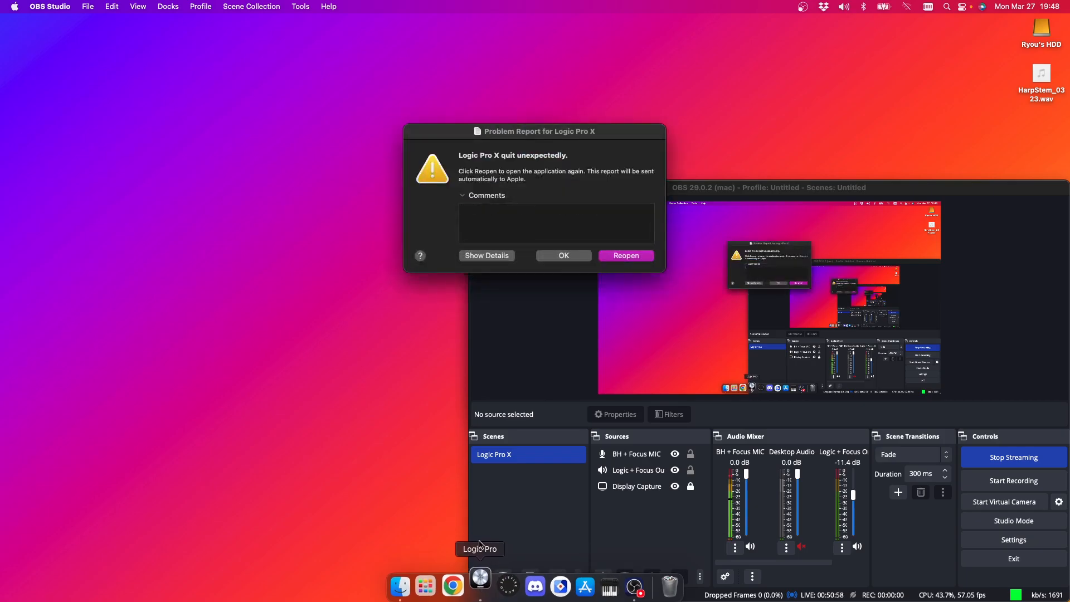
{"action": "left_click", "coordinate": [583, 256]}
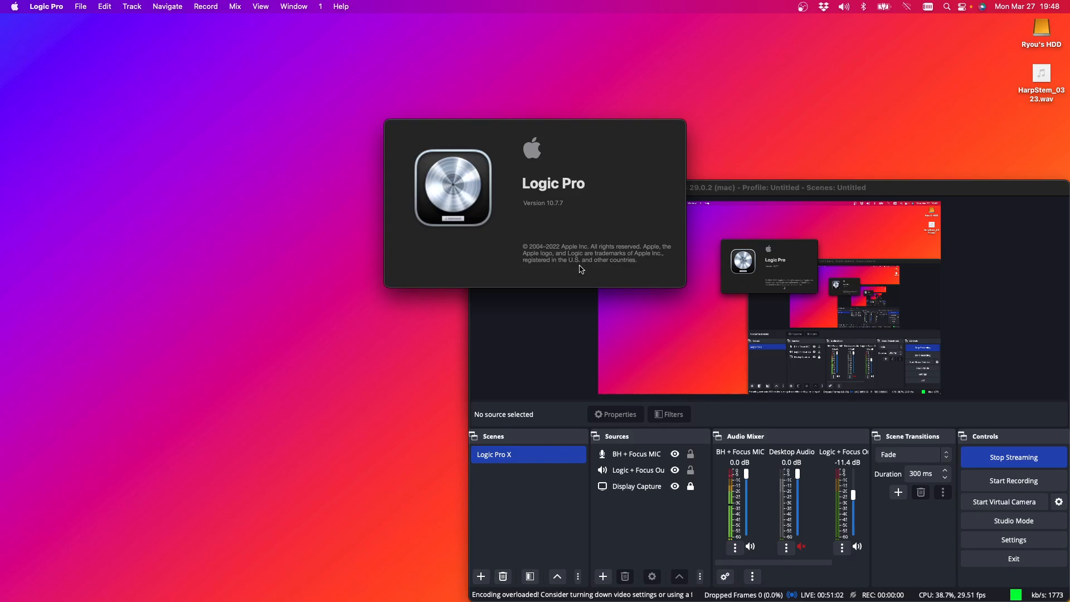
{"action": "left_click", "coordinate": [554, 256]}
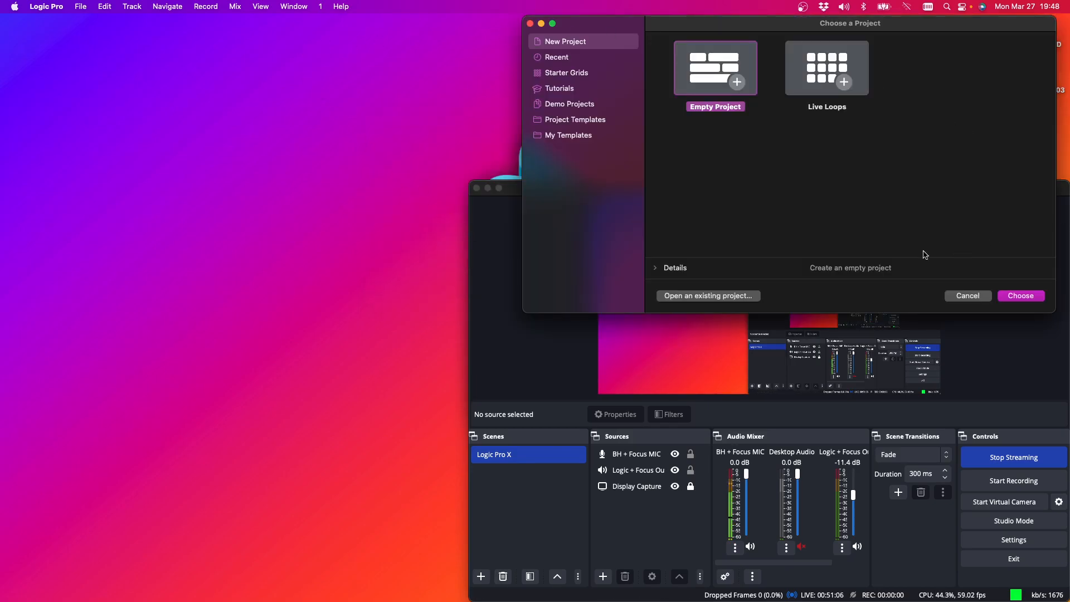
Open the second Yearning project from Dropbox's Garageband Projects folder, using the auto-saved version
{"action": "left_click", "coordinate": [703, 296]}
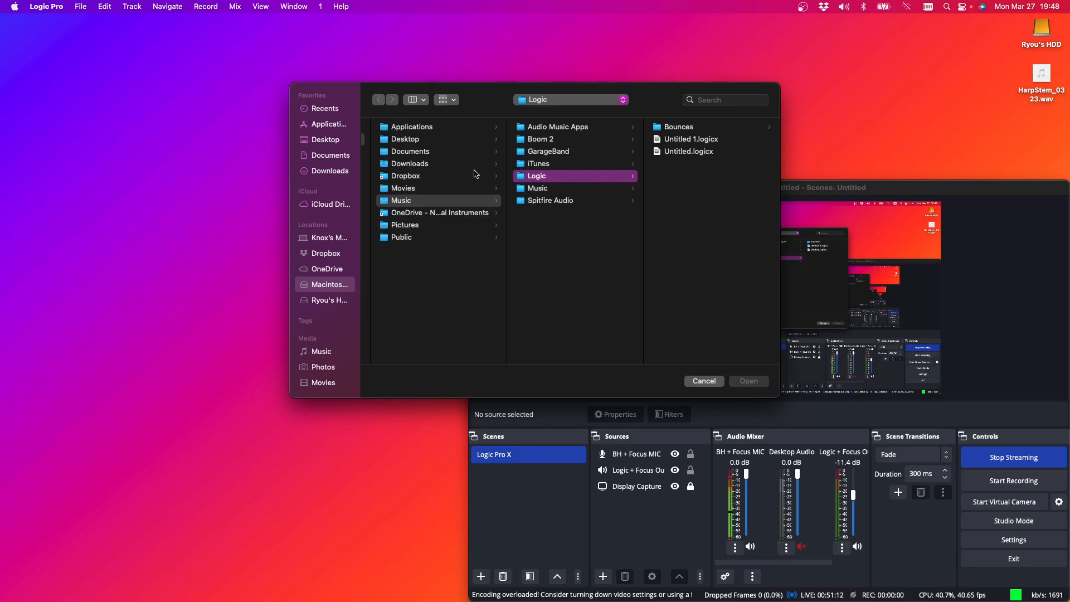
{"action": "left_click", "coordinate": [325, 252]}
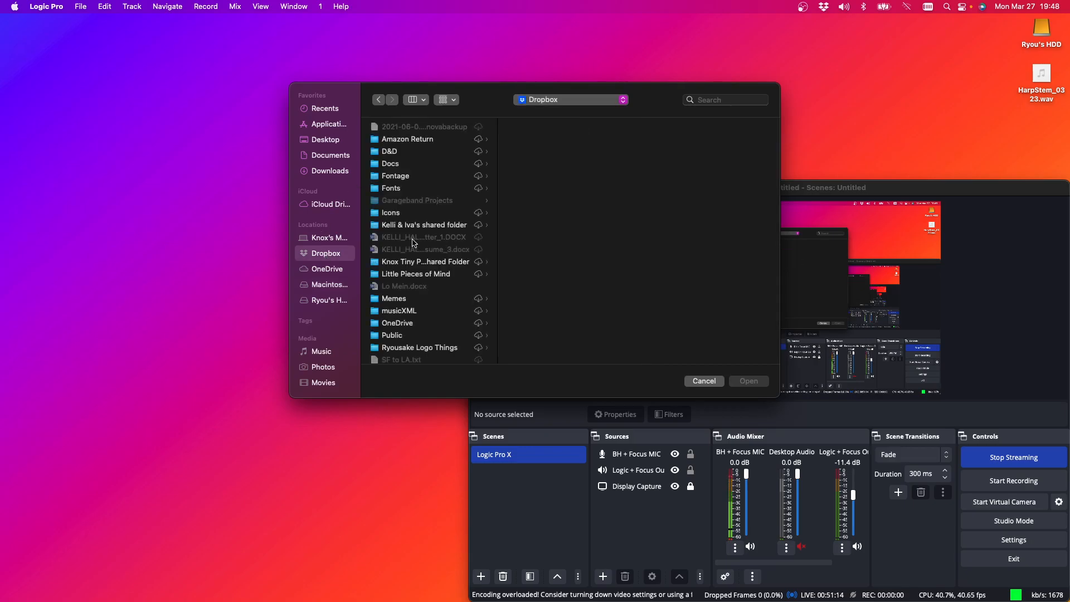
{"action": "scroll", "coordinate": [450, 207], "scroll_direction": "down", "scroll_amount": 1}
{"action": "scroll", "coordinate": [451, 209], "scroll_direction": "down", "scroll_amount": 1}
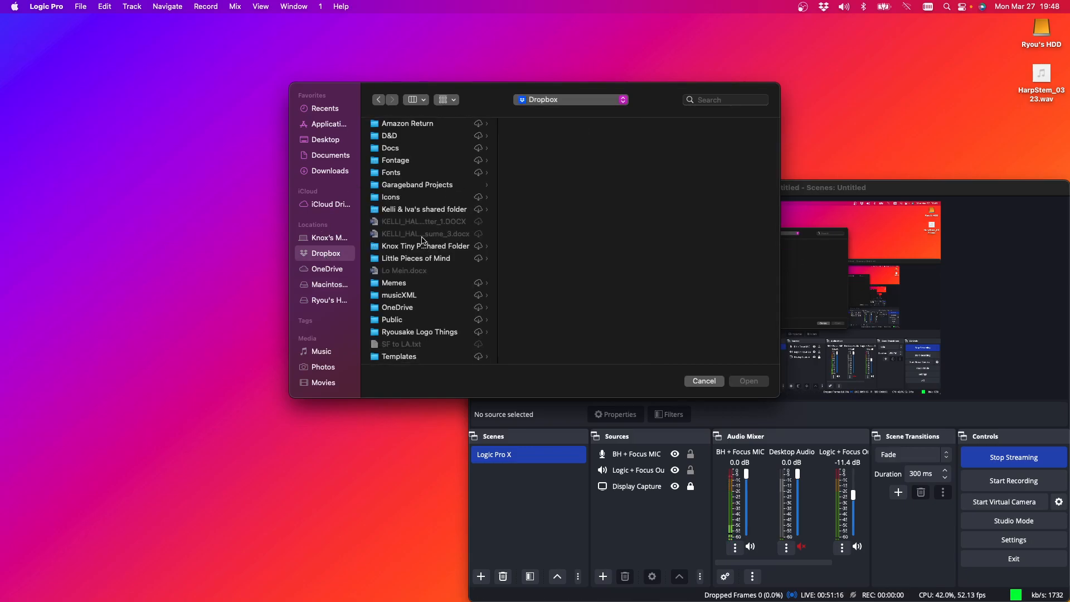
{"action": "left_click", "coordinate": [411, 190]}
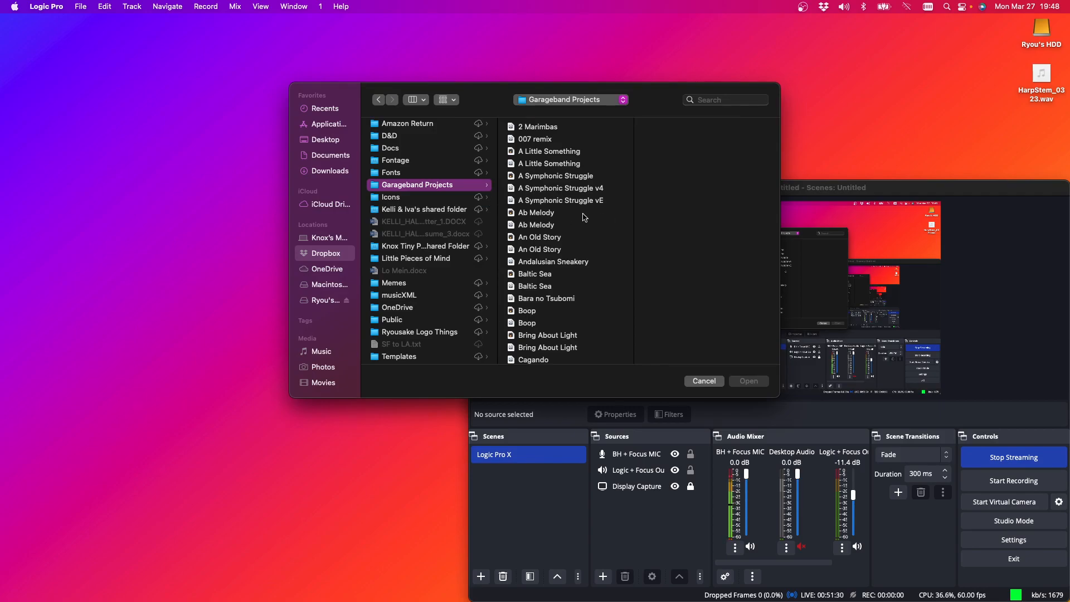
{"action": "scroll", "coordinate": [585, 217], "scroll_direction": "down", "scroll_amount": 10}
{"action": "scroll", "coordinate": [578, 217], "scroll_direction": "down", "scroll_amount": 15}
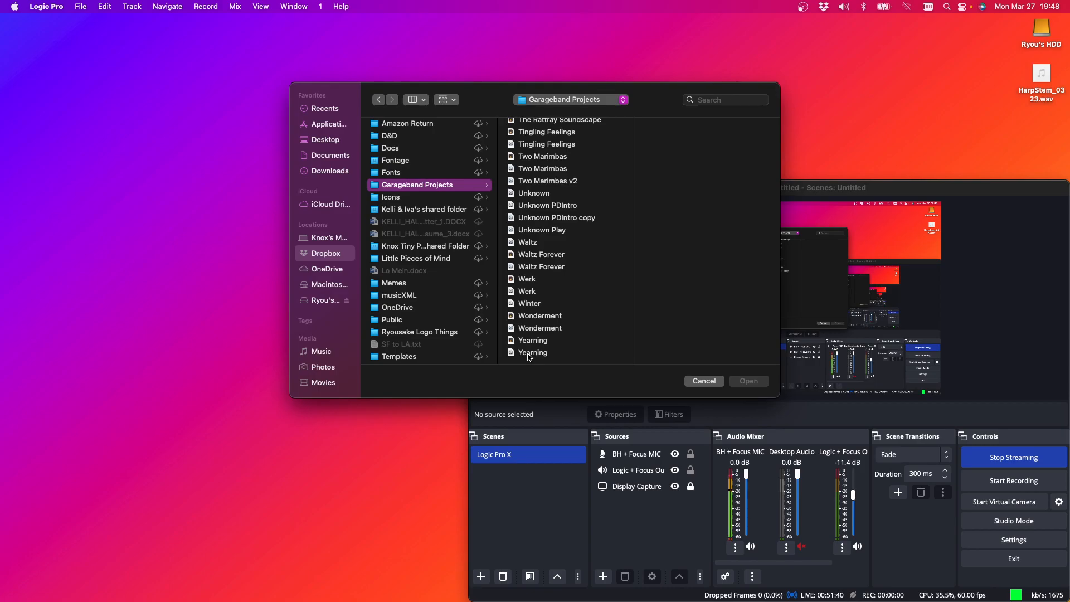
{"action": "left_click", "coordinate": [529, 356]}
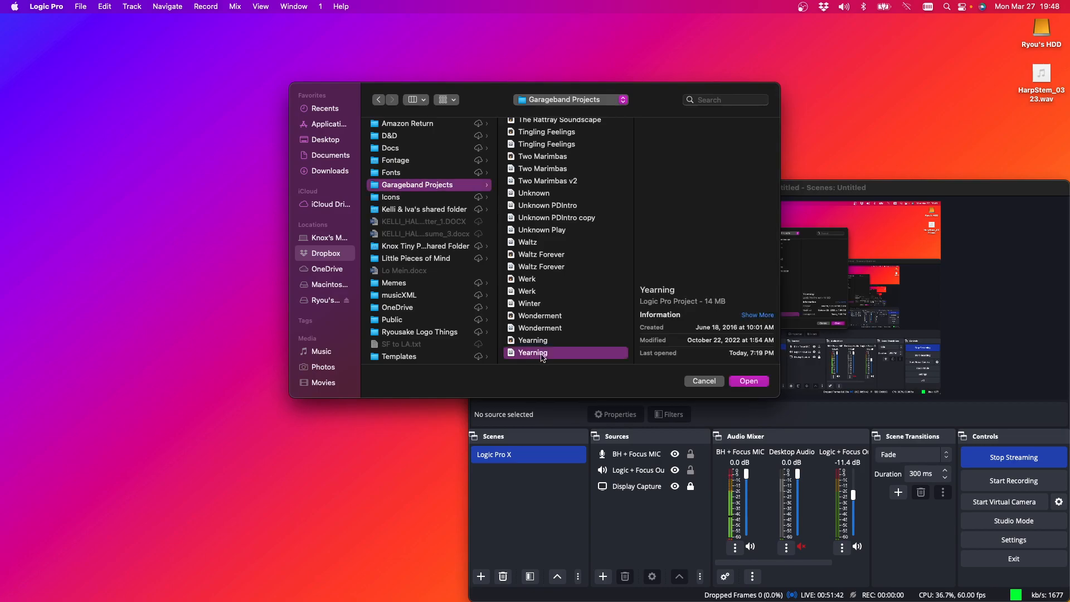
{"action": "left_click", "coordinate": [755, 382]}
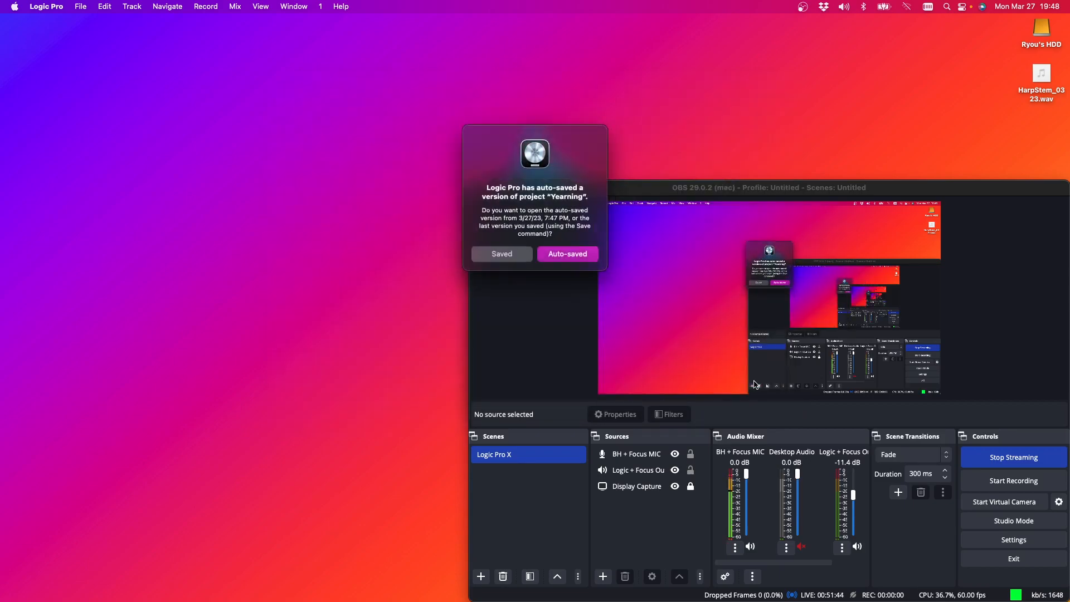
{"action": "left_click", "coordinate": [568, 254]}
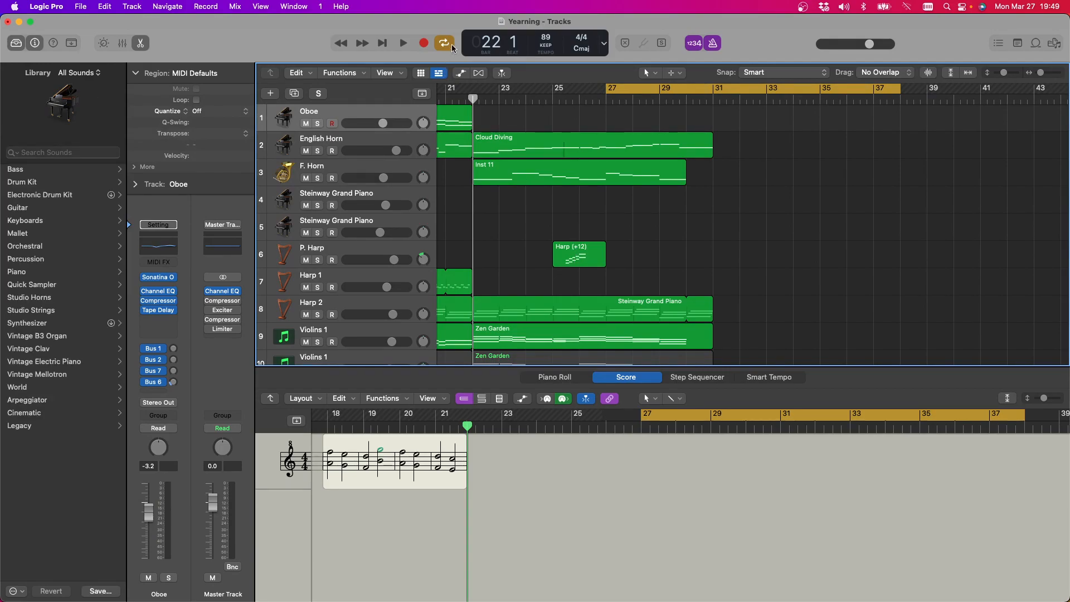
Play the cycle from bar 27 while checking all tracks down to the double basses, stopping in bar 33
{"action": "left_click", "coordinate": [400, 44]}
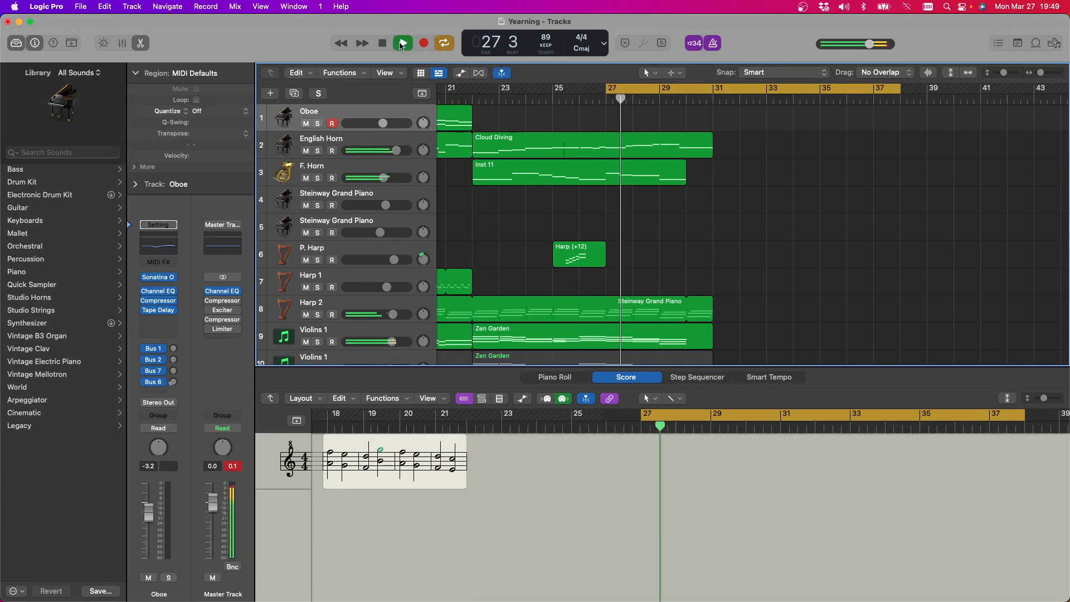
{"action": "scroll", "coordinate": [656, 183], "scroll_direction": "down", "scroll_amount": 3}
{"action": "scroll", "coordinate": [656, 183], "scroll_direction": "down", "scroll_amount": 4}
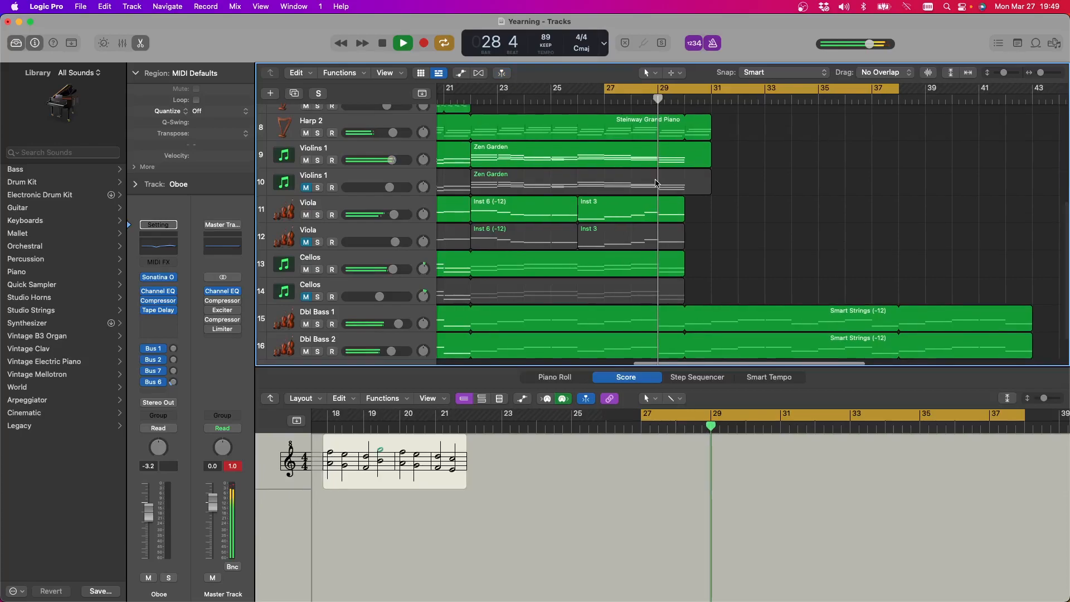
{"action": "scroll", "coordinate": [656, 184], "scroll_direction": "down", "scroll_amount": 2}
{"action": "scroll", "coordinate": [656, 184], "scroll_direction": "up", "scroll_amount": 6}
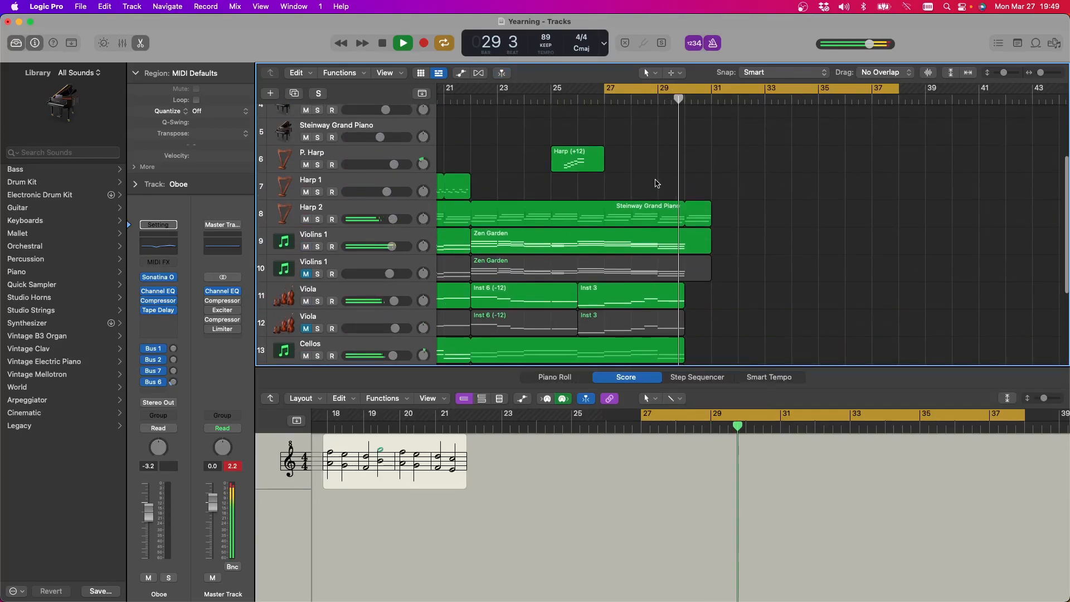
{"action": "scroll", "coordinate": [718, 194], "scroll_direction": "up", "scroll_amount": 3}
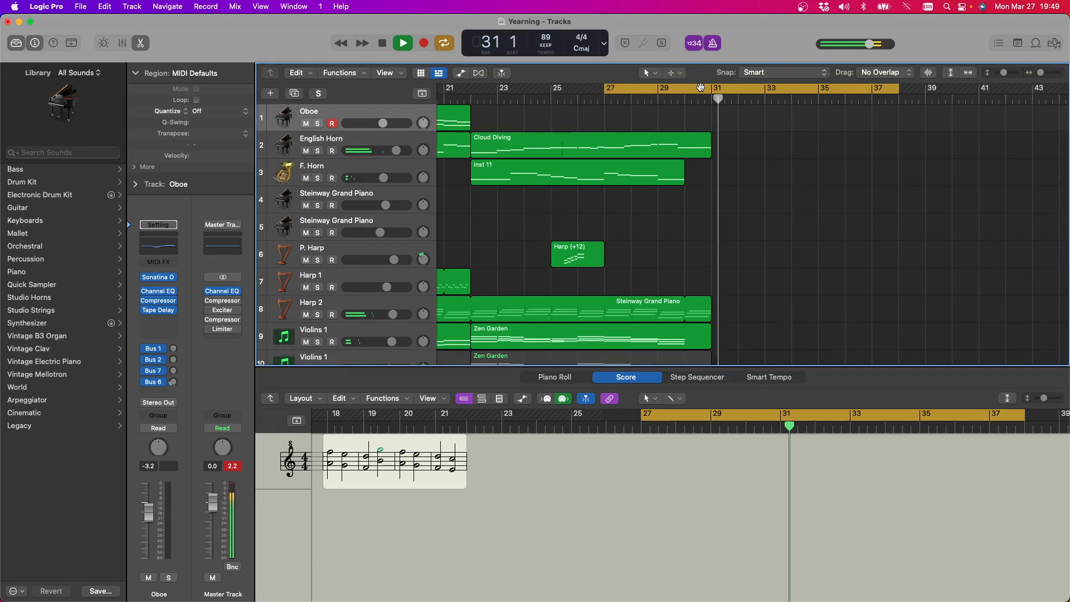
{"action": "scroll", "coordinate": [808, 201], "scroll_direction": "down", "scroll_amount": 8}
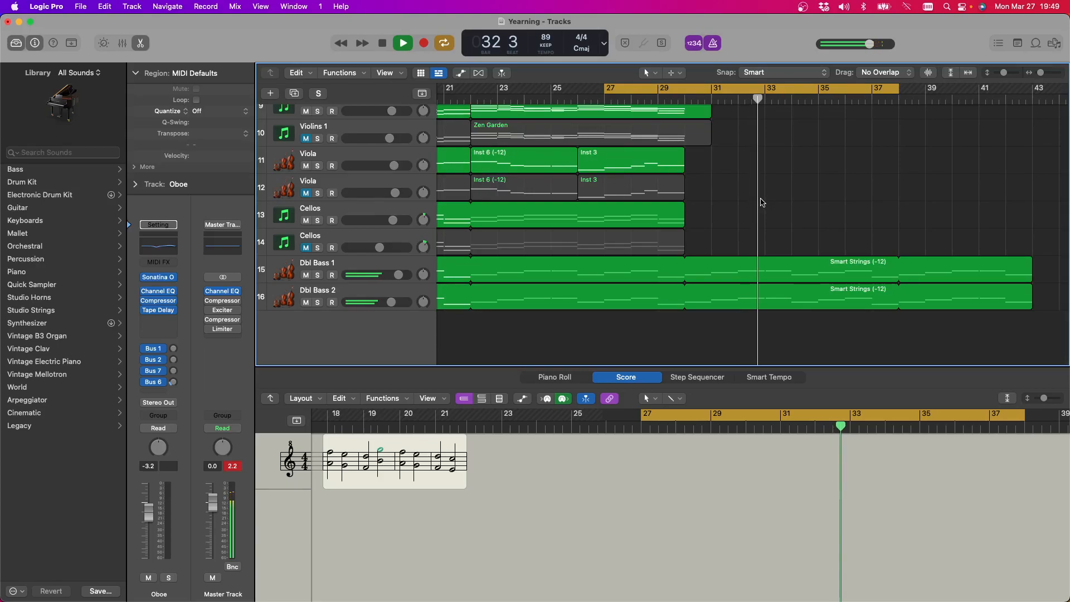
{"action": "left_click", "coordinate": [383, 44]}
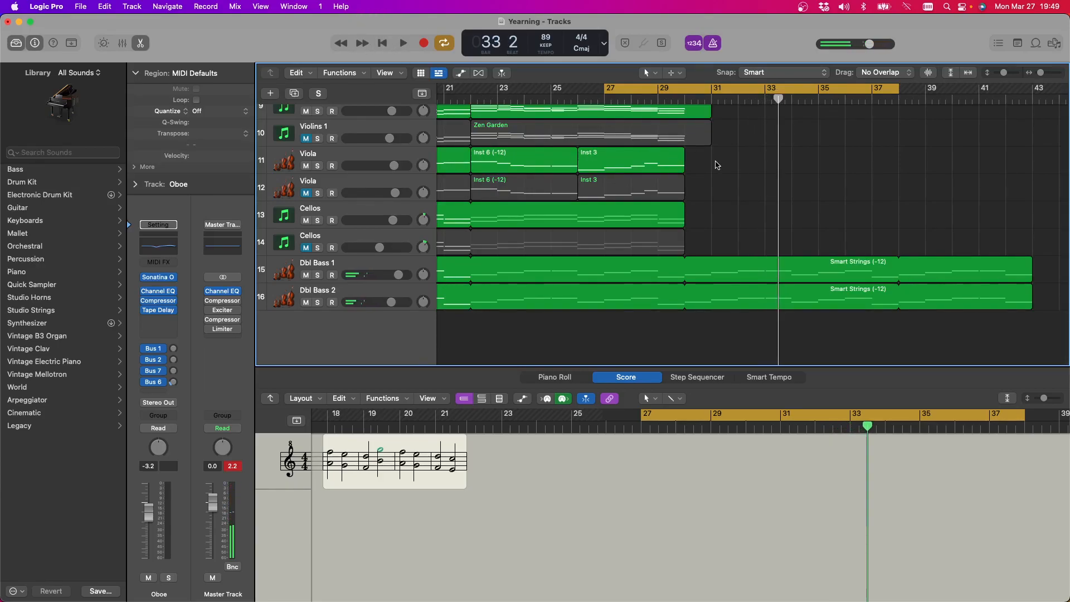
Mute the Dbl Bass 2 track and play the cycle again to hear the mix without it
{"action": "scroll", "coordinate": [482, 218], "scroll_direction": "up", "scroll_amount": 2}
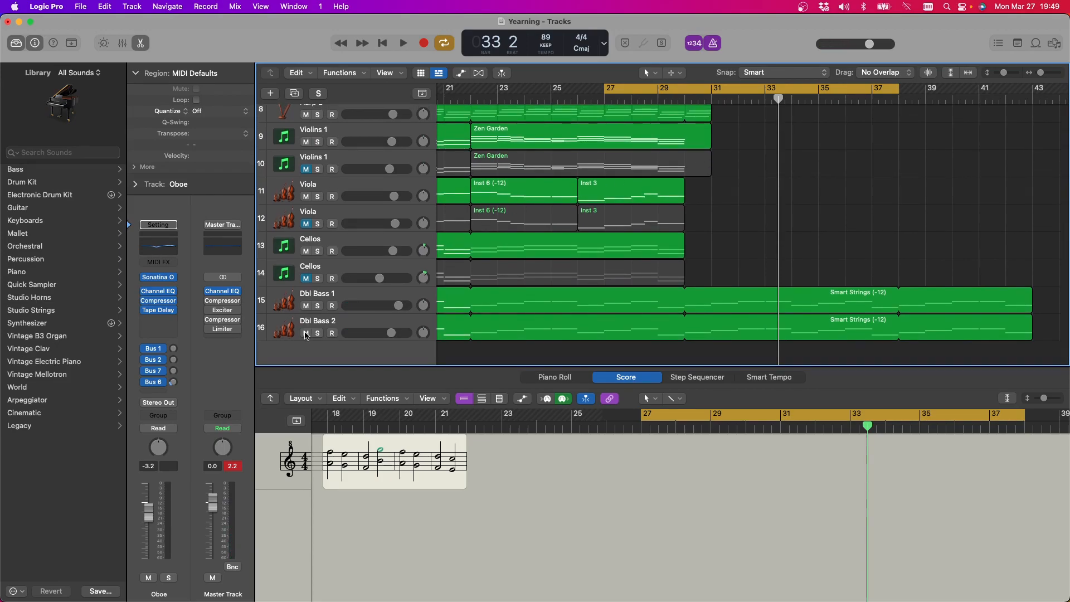
{"action": "left_click", "coordinate": [306, 334]}
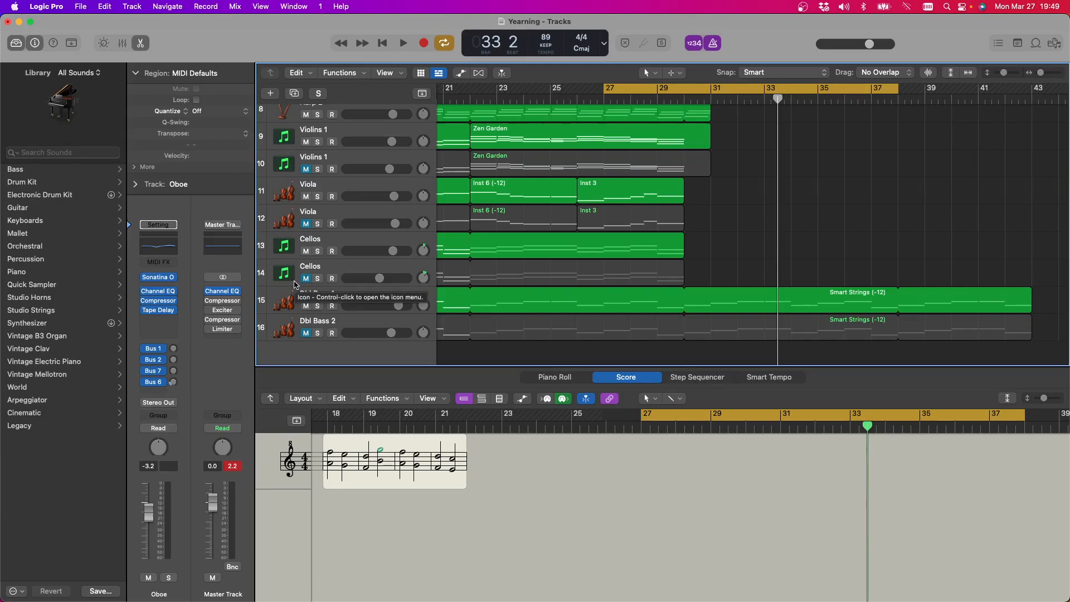
{"action": "left_click", "coordinate": [401, 42]}
{"action": "scroll", "coordinate": [686, 192], "scroll_direction": "up", "scroll_amount": 4}
{"action": "scroll", "coordinate": [685, 192], "scroll_direction": "up", "scroll_amount": 3}
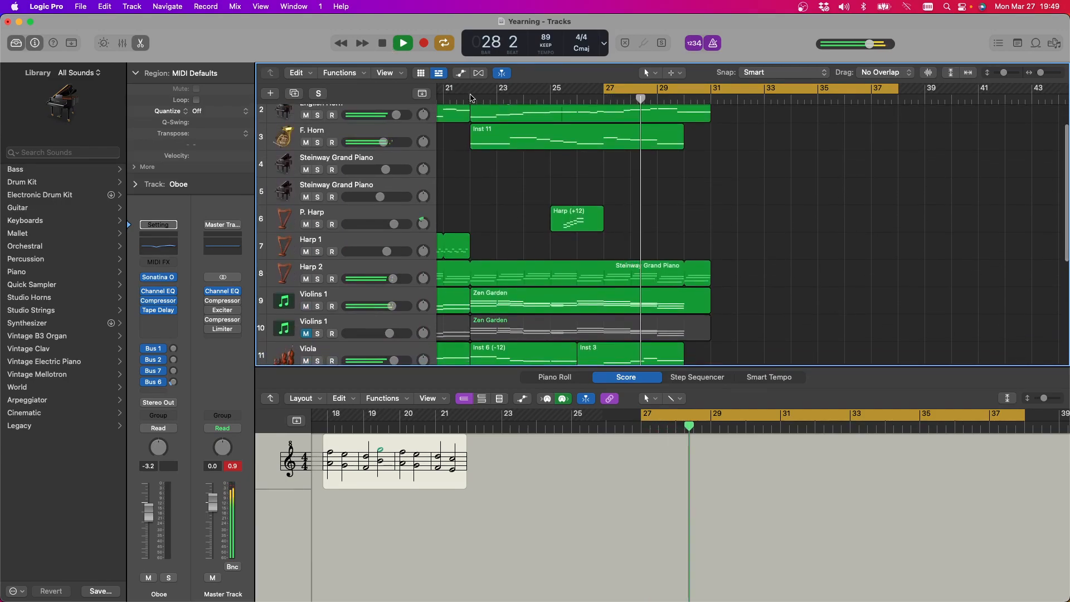
Restart playback from bar 22 and review the parts from about bar 17 onward while listening
{"action": "left_click", "coordinate": [474, 97]}
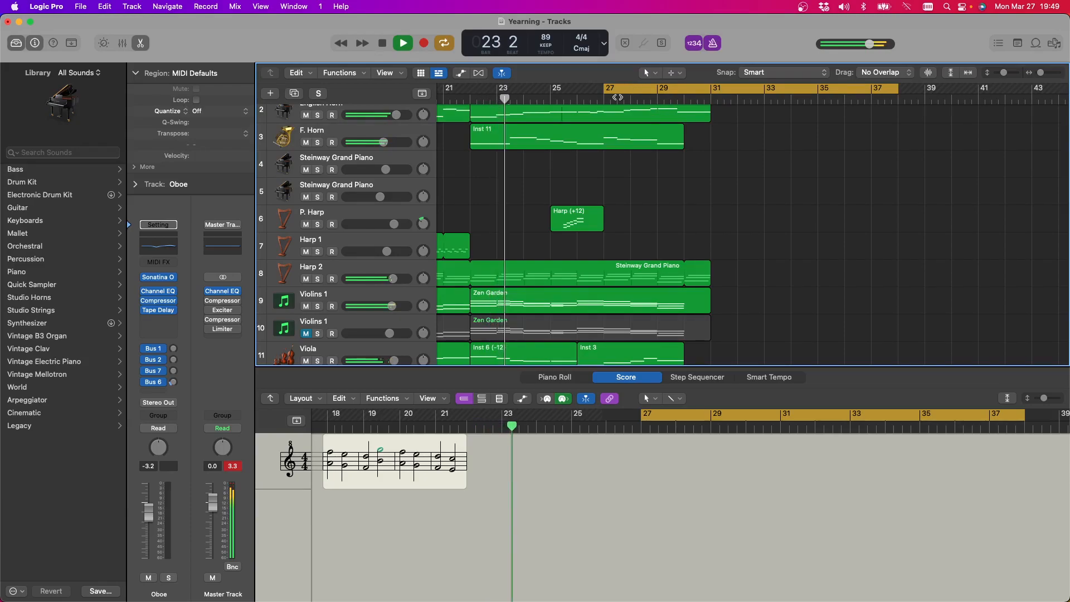
{"action": "scroll", "coordinate": [413, 158], "scroll_direction": "up", "scroll_amount": 2}
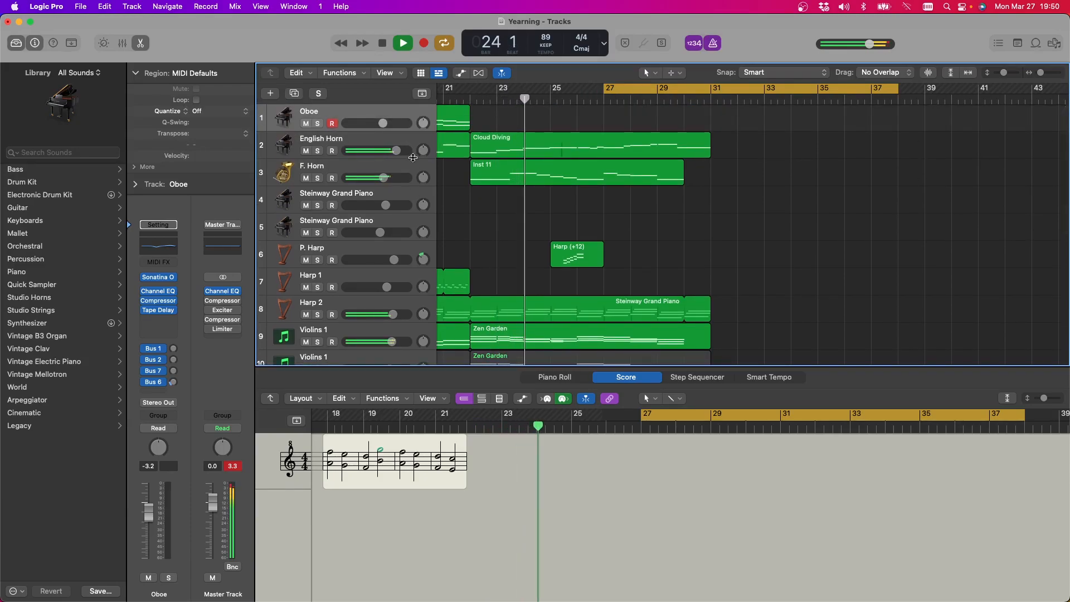
{"action": "scroll", "coordinate": [558, 178], "scroll_direction": "left", "scroll_amount": 3}
{"action": "scroll", "coordinate": [575, 184], "scroll_direction": "down", "scroll_amount": 1}
{"action": "scroll", "coordinate": [575, 184], "scroll_direction": "up", "scroll_amount": 1}
{"action": "scroll", "coordinate": [577, 183], "scroll_direction": "left", "scroll_amount": 3}
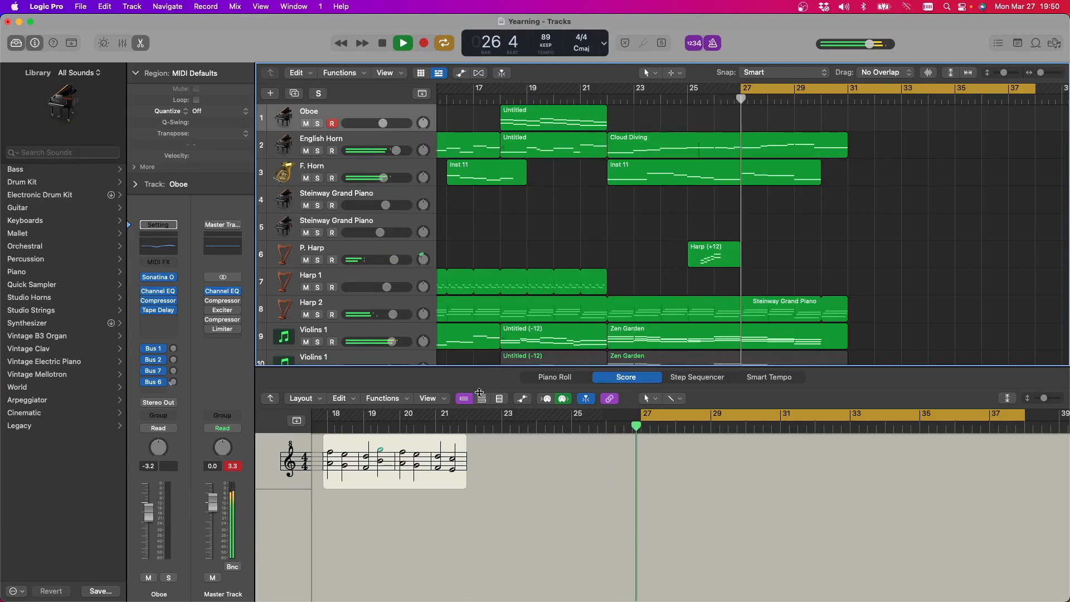
Enlarge the Tracks area by shrinking the Score editor beneath it, and stop playback at bar 31
{"action": "left_click_drag", "start_coordinate": [480, 392], "coordinate": [479, 428]}
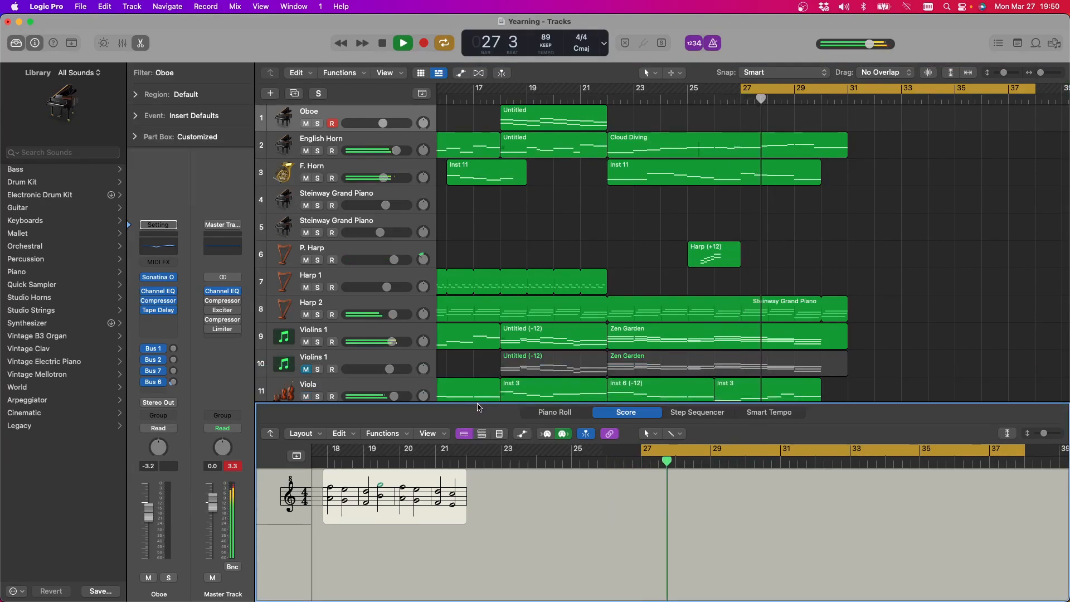
{"action": "left_click_drag", "start_coordinate": [477, 405], "coordinate": [479, 434]}
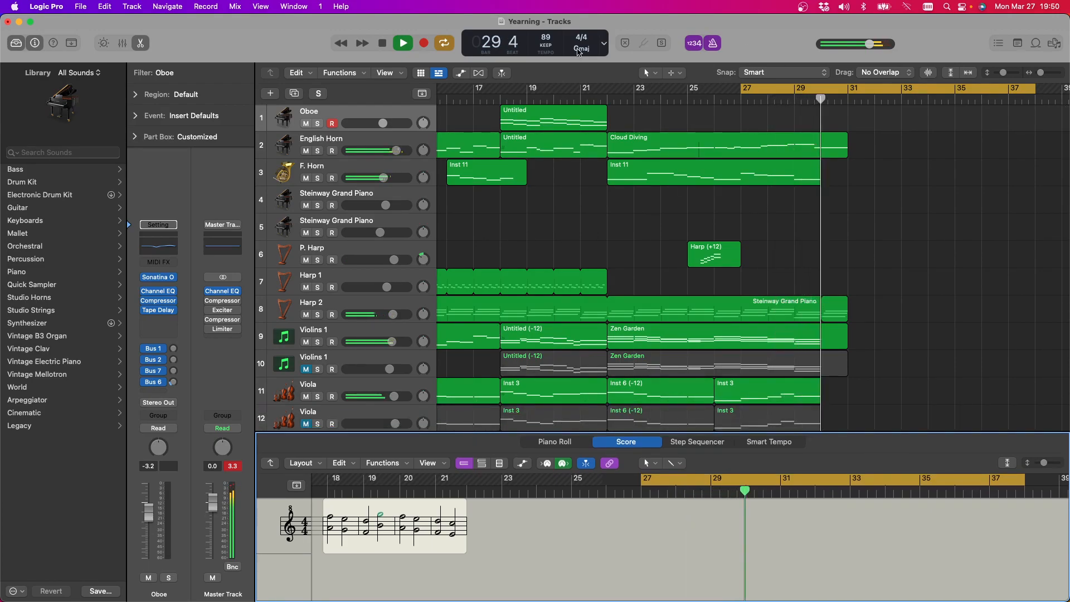
{"action": "left_click", "coordinate": [378, 45]}
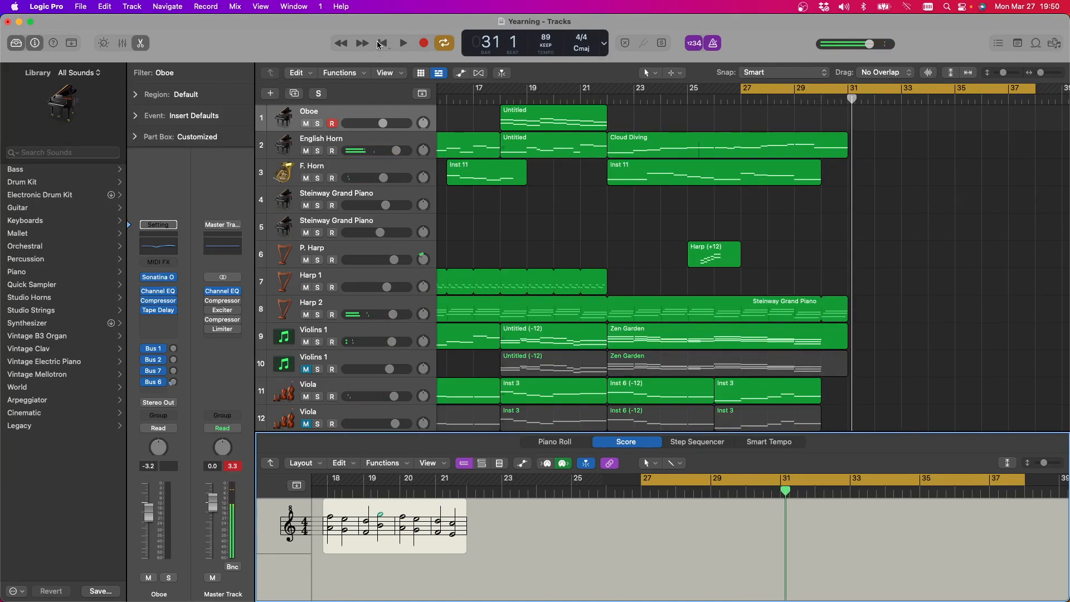
Shorten the looped Smart Strings region on the Dbl Bass 1 track to end at bar 31
{"action": "scroll", "coordinate": [852, 321], "scroll_direction": "down", "scroll_amount": 6}
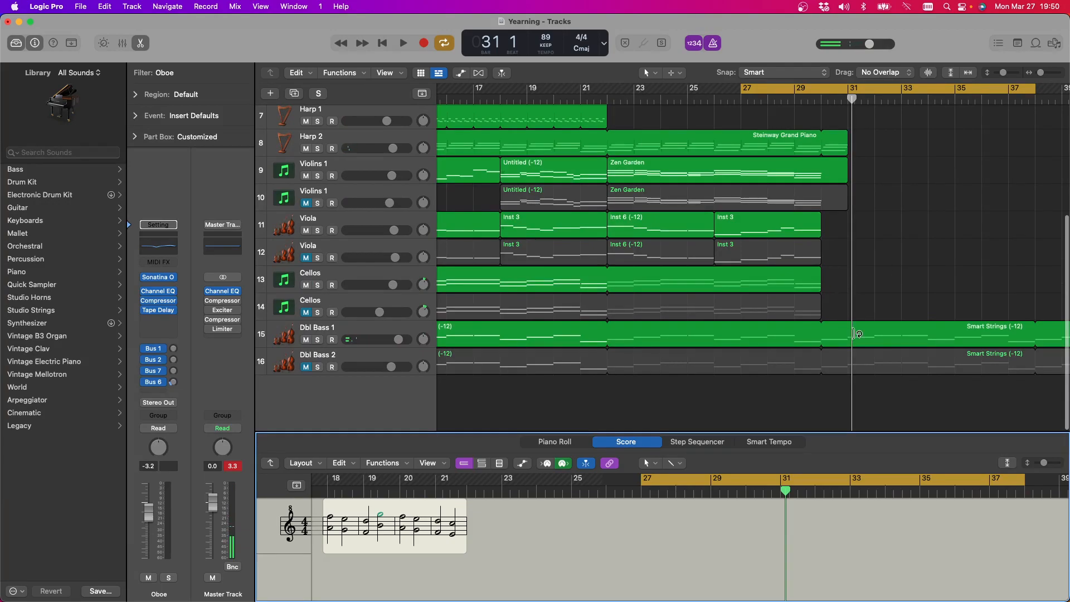
{"action": "left_click", "coordinate": [851, 329]}
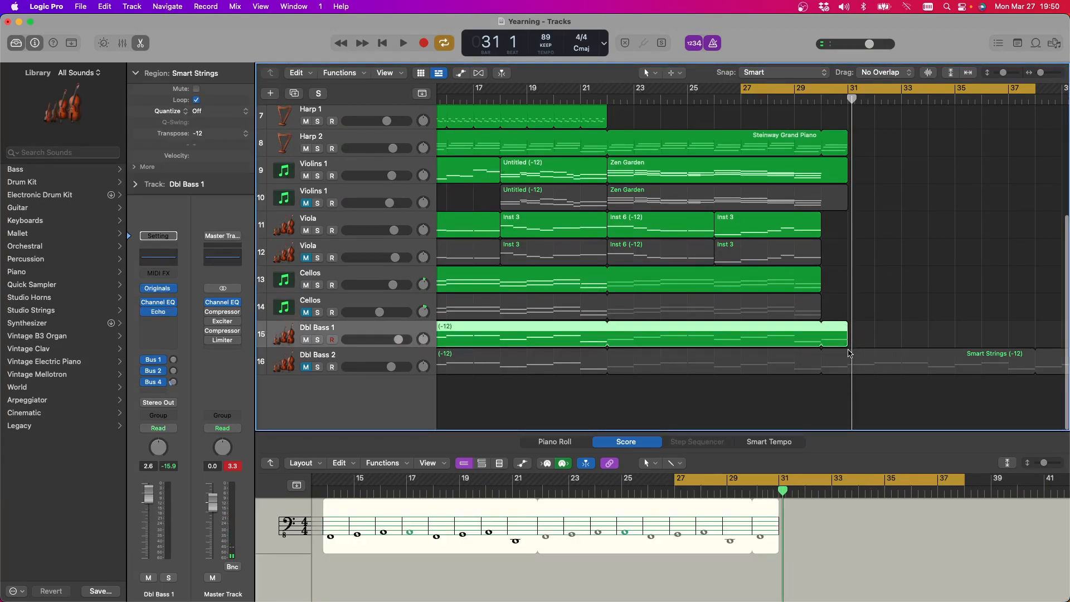
{"action": "left_click", "coordinate": [850, 356]}
{"action": "scroll", "coordinate": [853, 323], "scroll_direction": "up", "scroll_amount": 6}
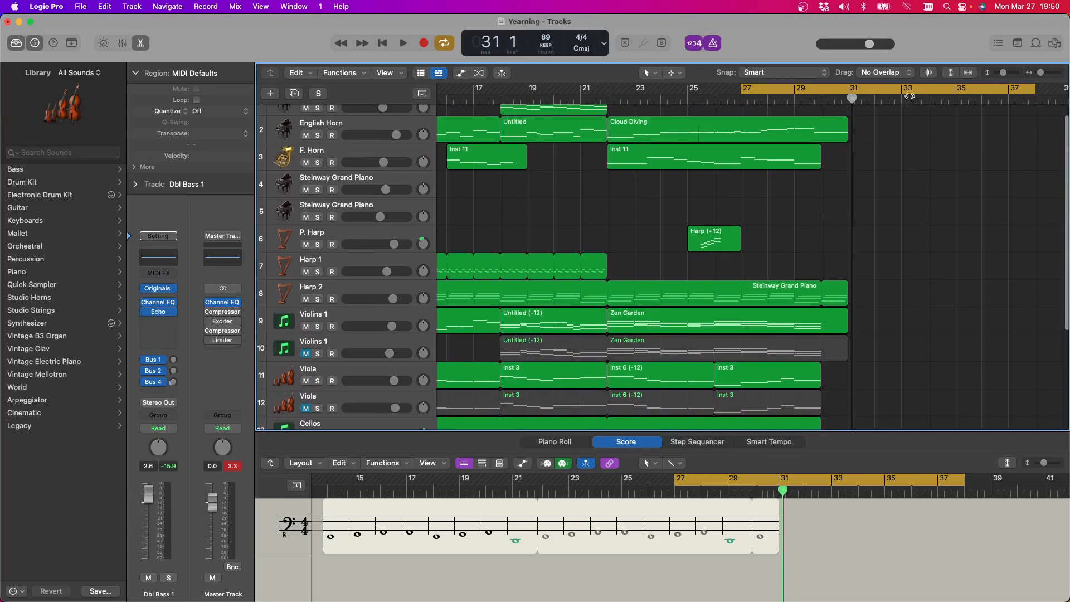
Move the cycle range to bars 22 to 33 and try to play the arrangement from bar 6
{"action": "left_click_drag", "start_coordinate": [909, 93], "coordinate": [781, 89]}
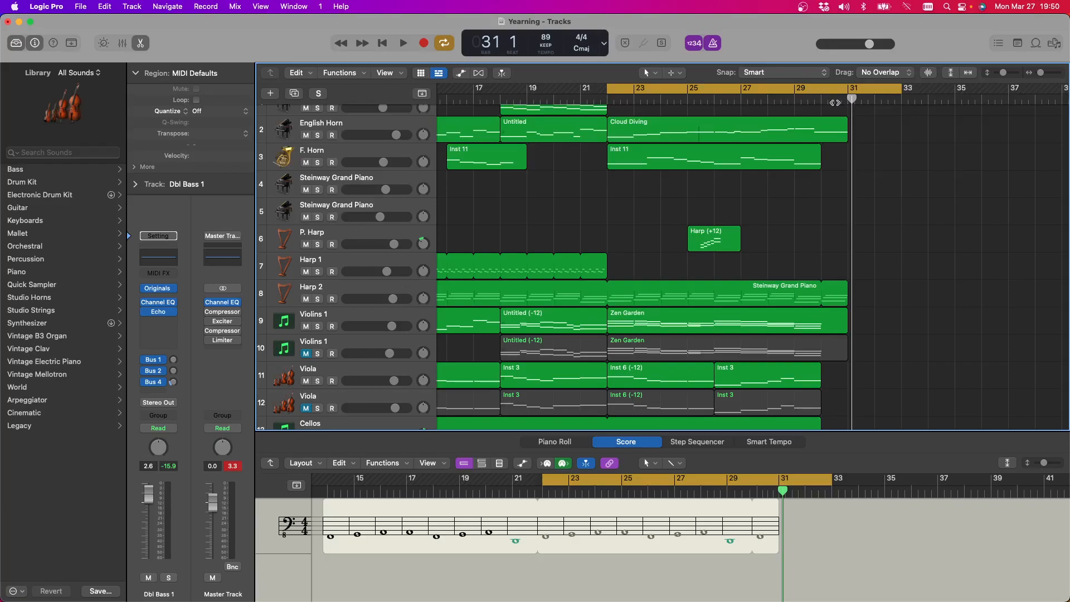
{"action": "scroll", "coordinate": [963, 214], "scroll_direction": "left", "scroll_amount": 15}
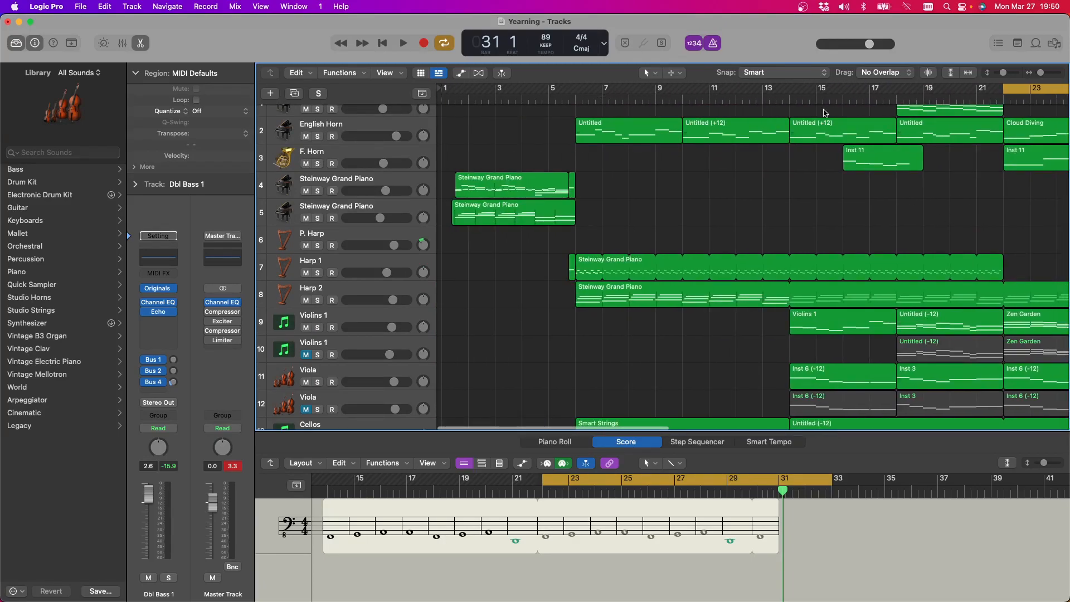
{"action": "left_click", "coordinate": [575, 99]}
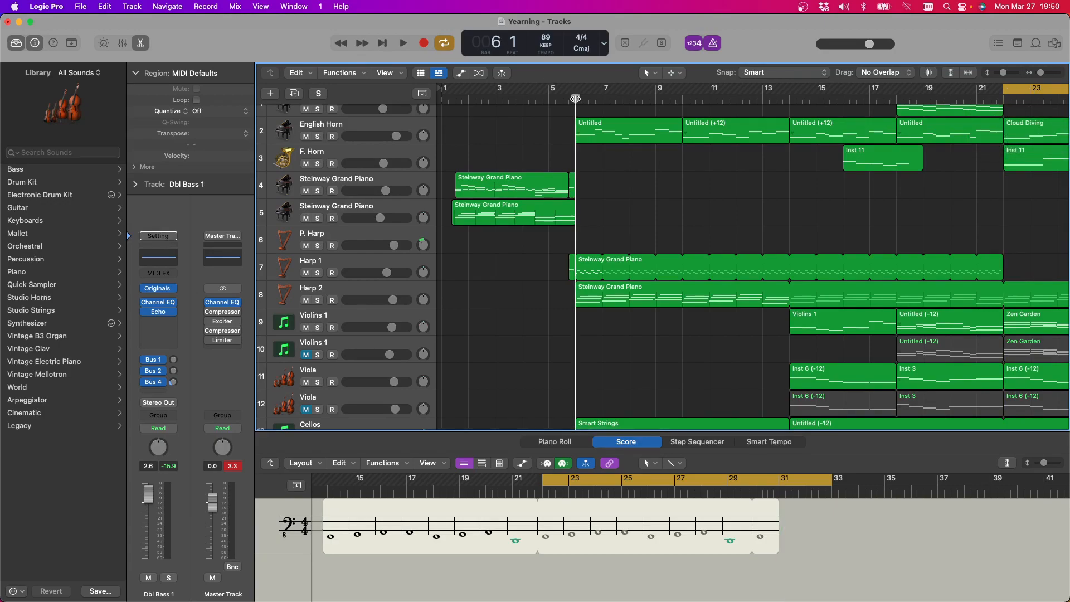
{"action": "key", "text": "space"}
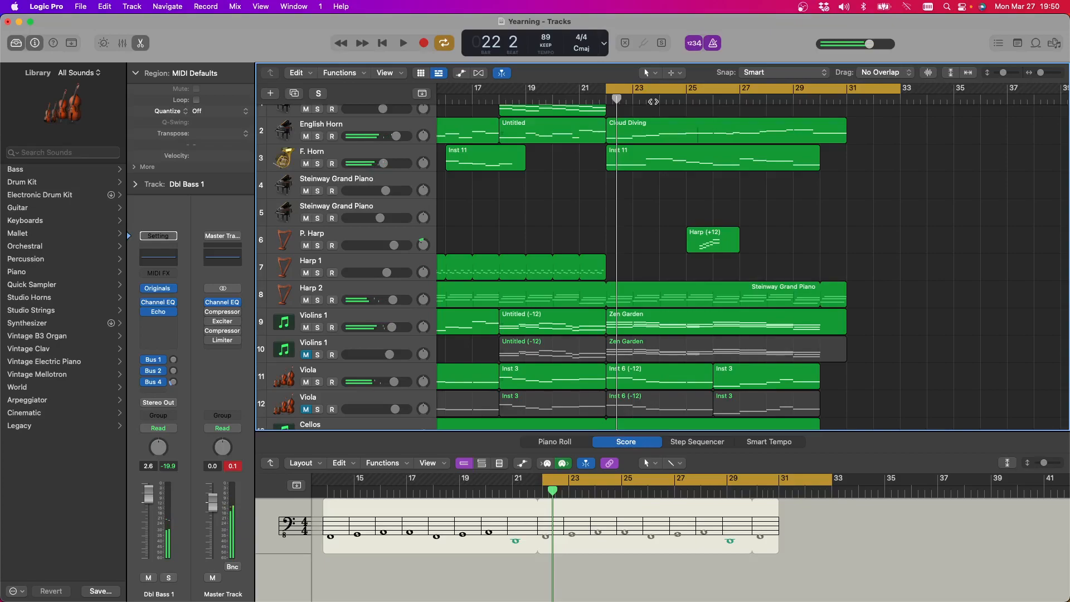
Stop playback, turn off Cycle mode and return to the beginning of the arrangement
{"action": "left_click", "coordinate": [672, 91]}
{"action": "scroll", "coordinate": [898, 187], "scroll_direction": "left", "scroll_amount": 10}
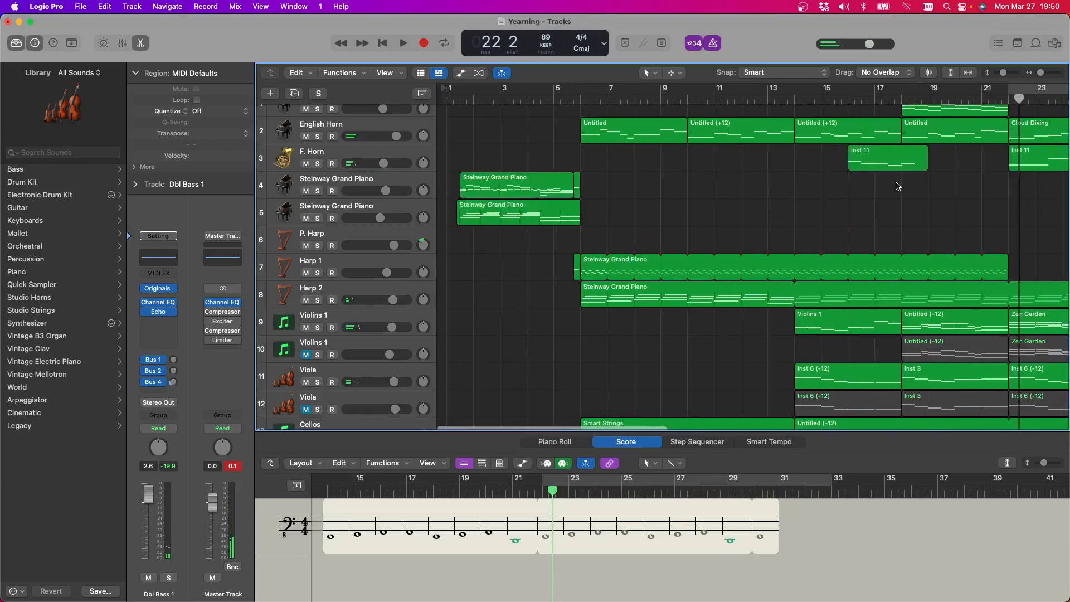
Play the arrangement from bar 6 and follow the orchestral tracks through to bar 23
{"action": "left_click", "coordinate": [578, 99]}
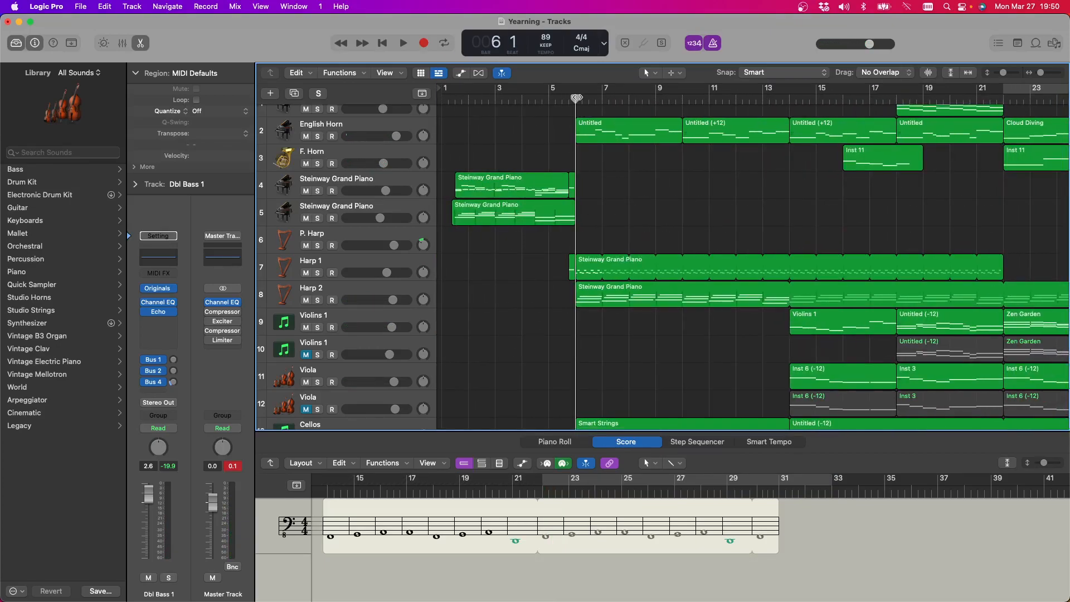
{"action": "key", "text": "space"}
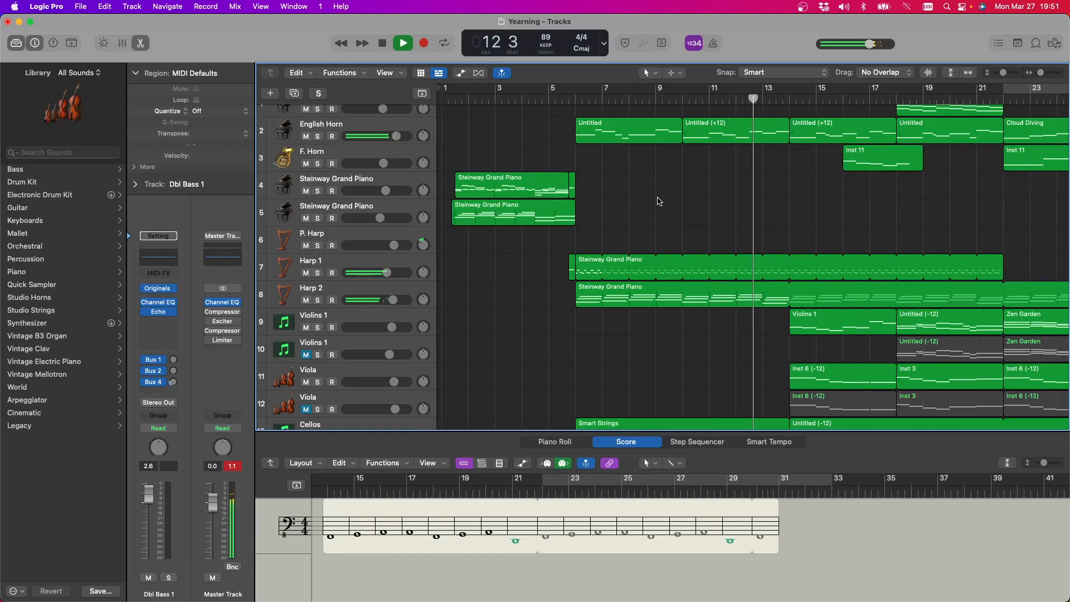
{"action": "scroll", "coordinate": [667, 201], "scroll_direction": "right", "scroll_amount": 5}
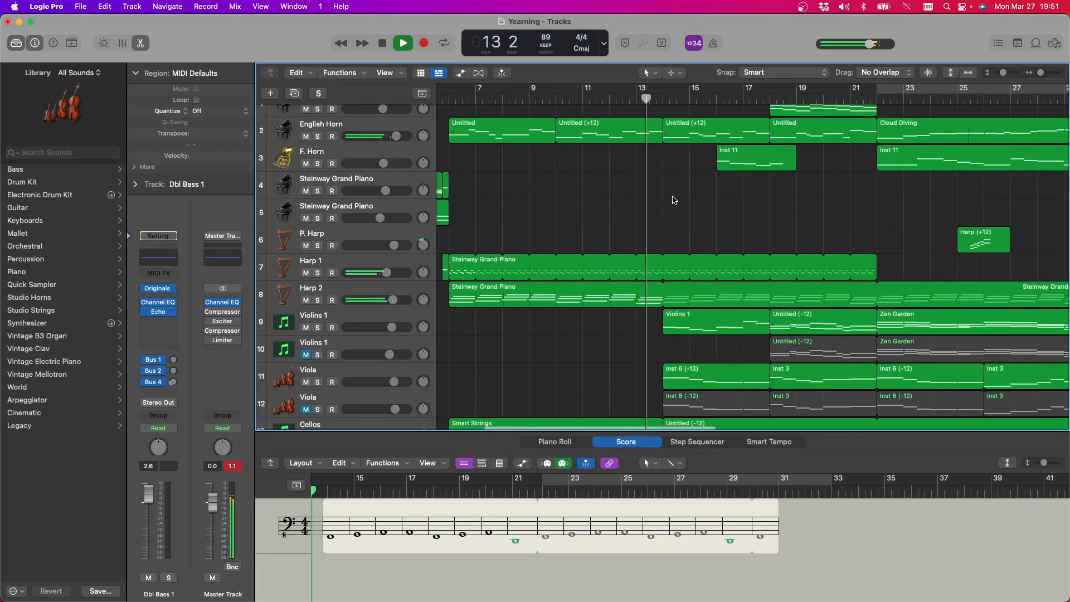
{"action": "scroll", "coordinate": [674, 201], "scroll_direction": "right", "scroll_amount": 1}
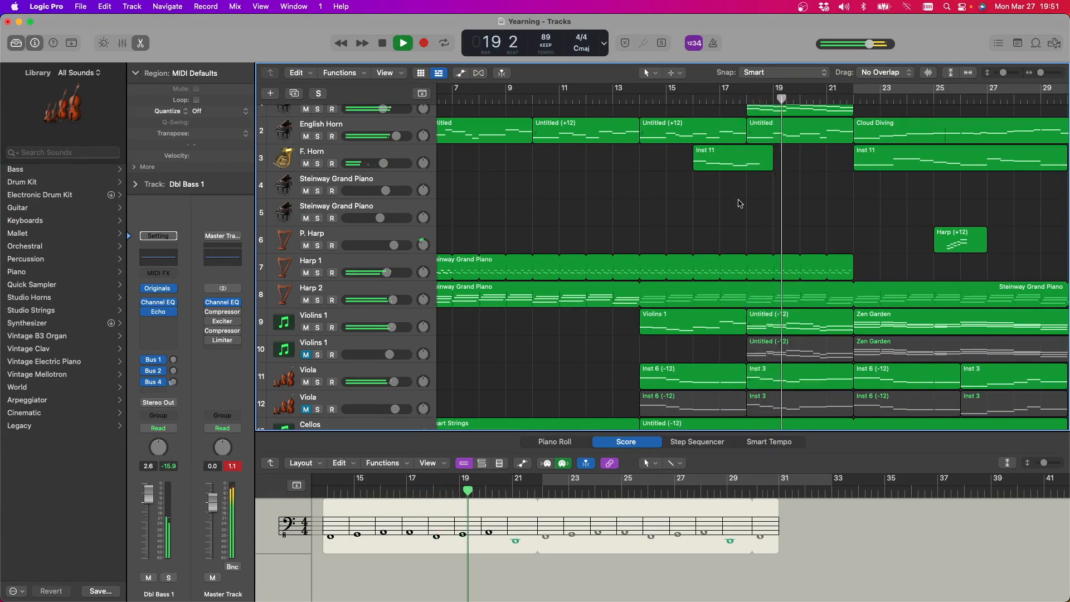
{"action": "scroll", "coordinate": [739, 201], "scroll_direction": "up", "scroll_amount": 1}
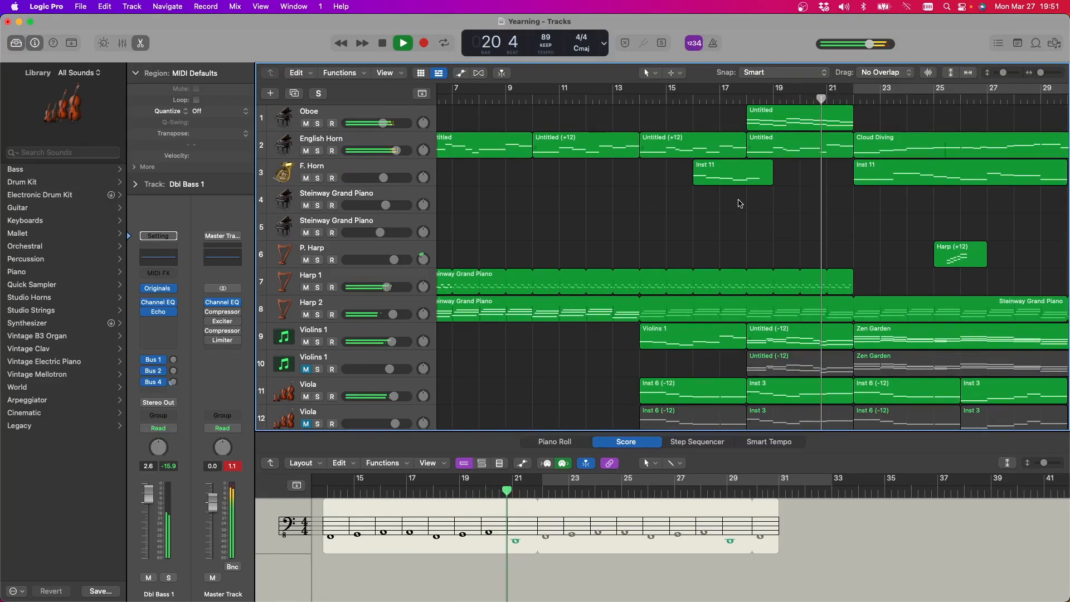
{"action": "scroll", "coordinate": [738, 203], "scroll_direction": "right", "scroll_amount": 4}
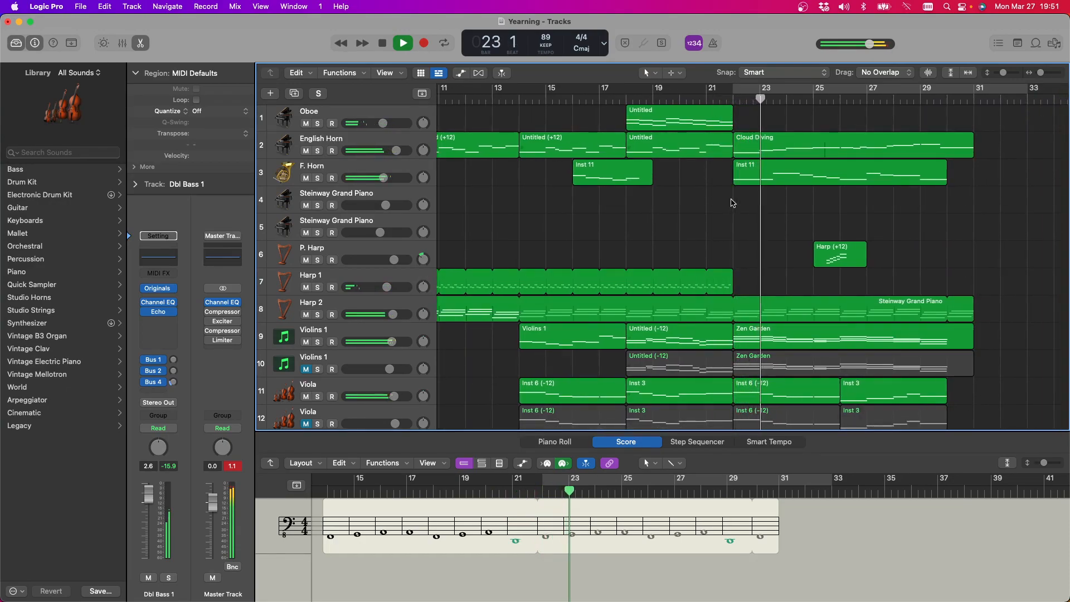
{"action": "left_click_drag", "start_coordinate": [732, 275], "coordinate": [975, 274]}
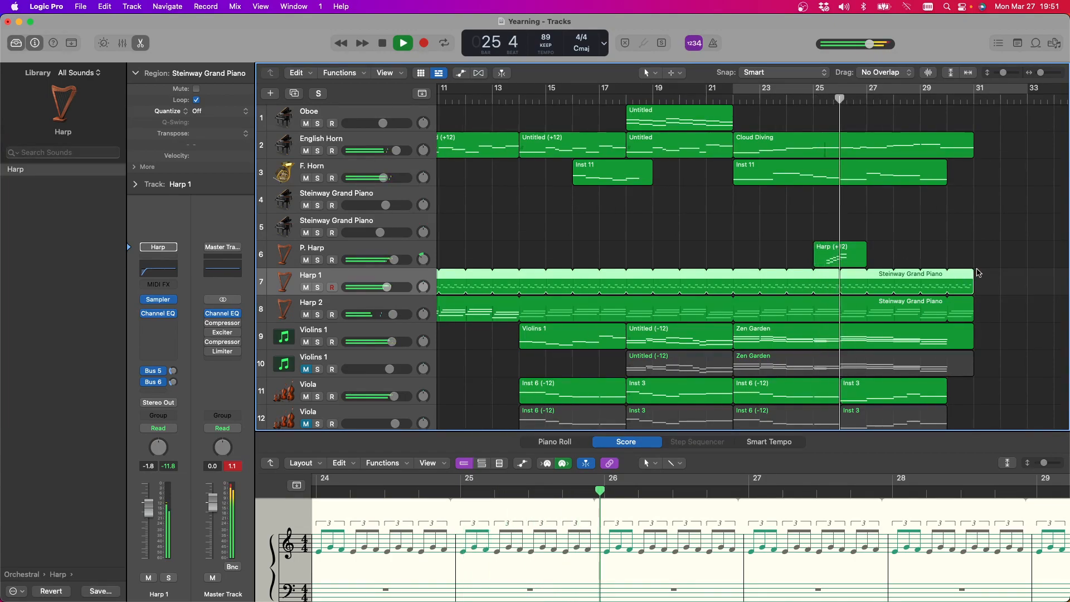
{"action": "scroll", "coordinate": [837, 267], "scroll_direction": "right", "scroll_amount": 5}
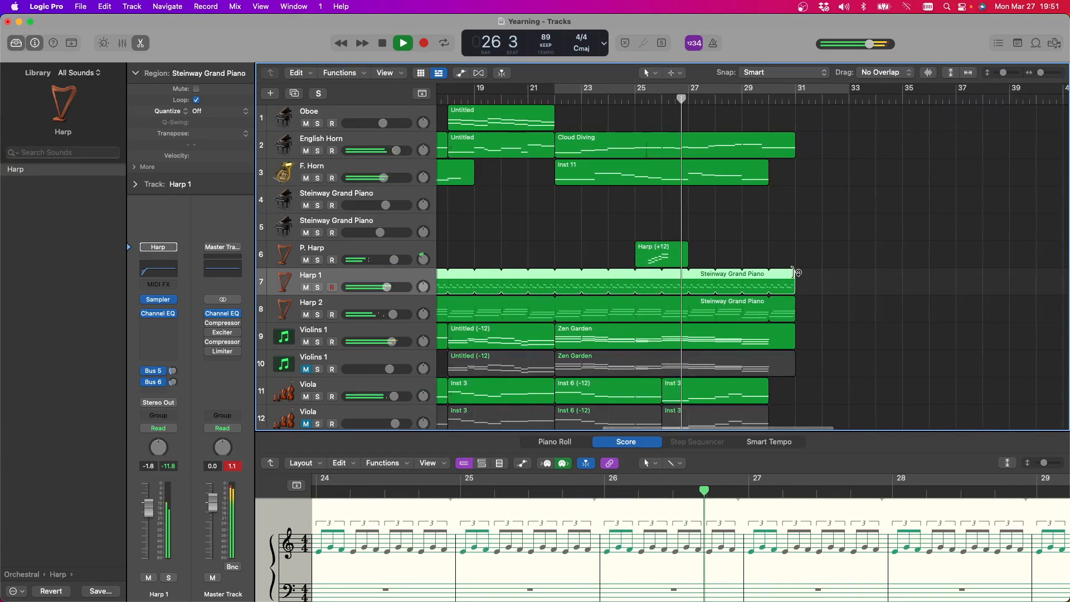
{"action": "left_click_drag", "start_coordinate": [796, 275], "coordinate": [556, 275]}
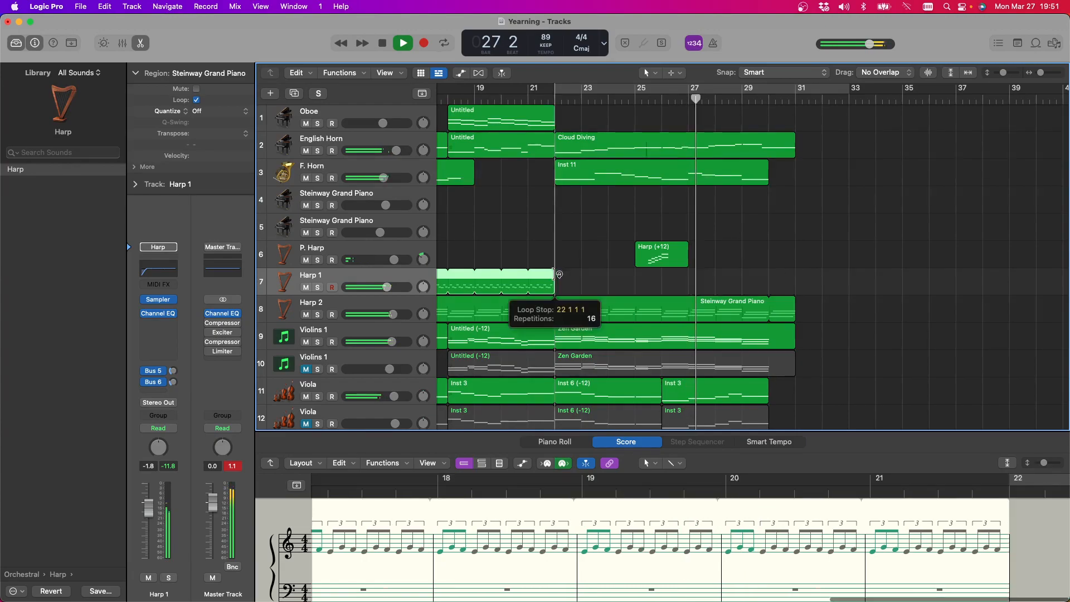
Copy the looped Harp 1 region to bar 30 on the same track and shorten its loops to end at bar 38
{"action": "right_click", "coordinate": [482, 286]}
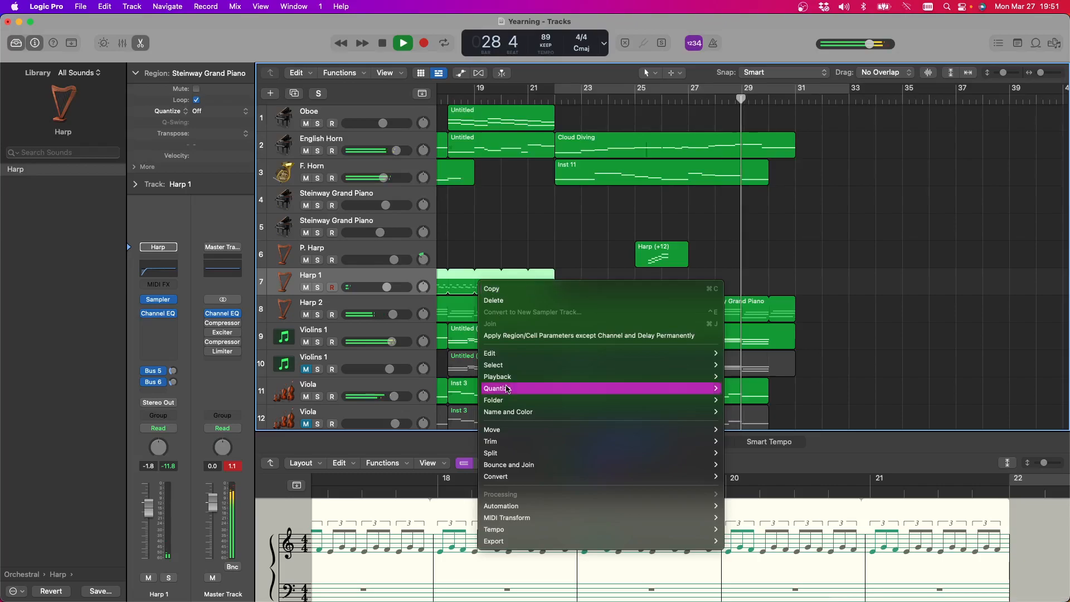
{"action": "left_click", "coordinate": [499, 290]}
{"action": "left_click", "coordinate": [383, 44]}
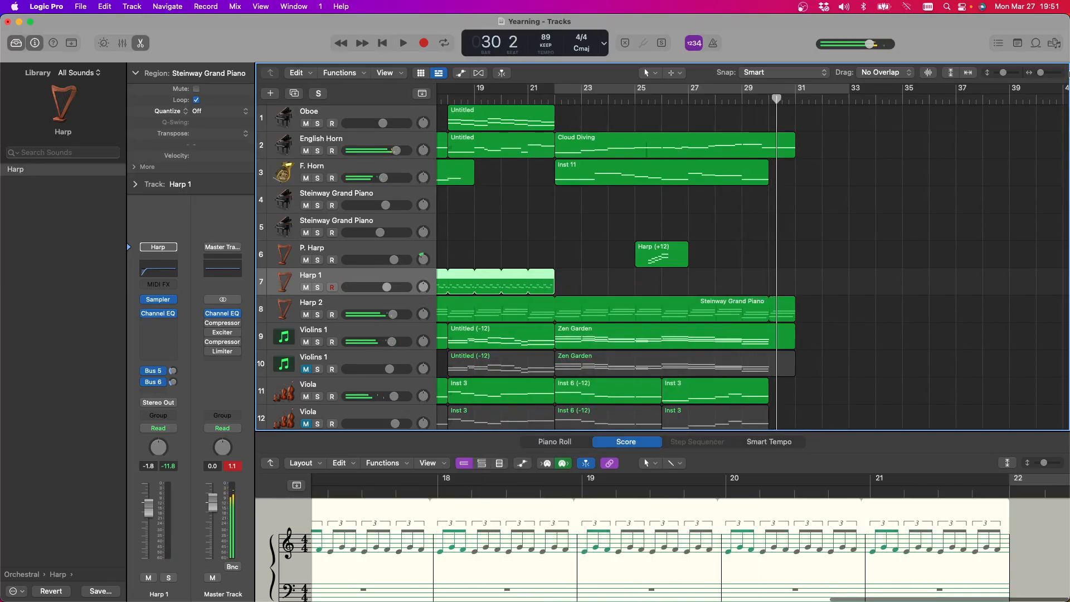
{"action": "left_click", "coordinate": [769, 94]}
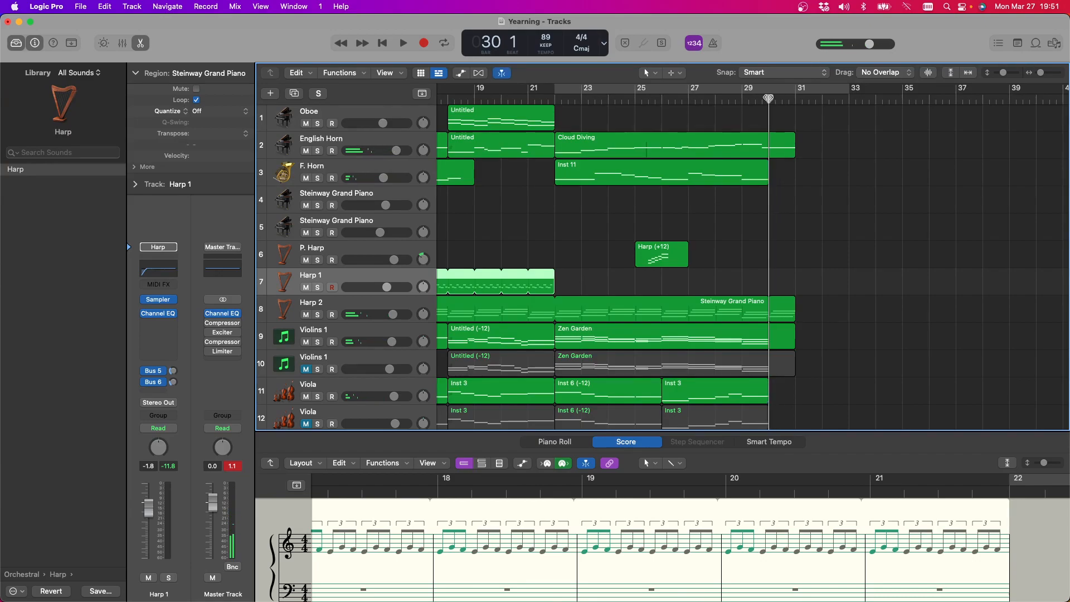
{"action": "key", "text": "super+v"}
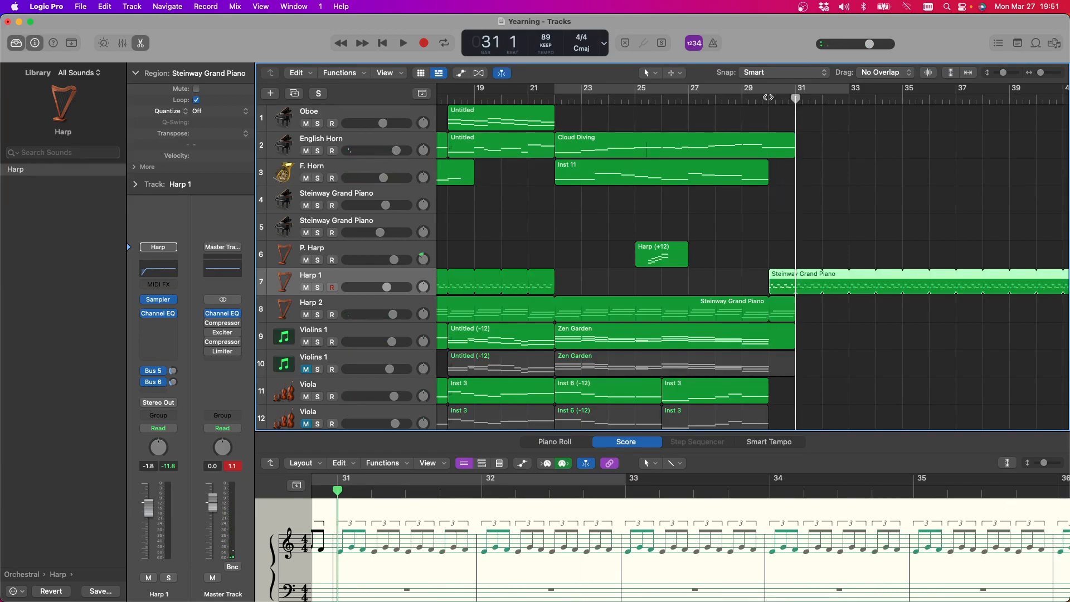
{"action": "left_click_drag", "start_coordinate": [987, 270], "coordinate": [983, 276]}
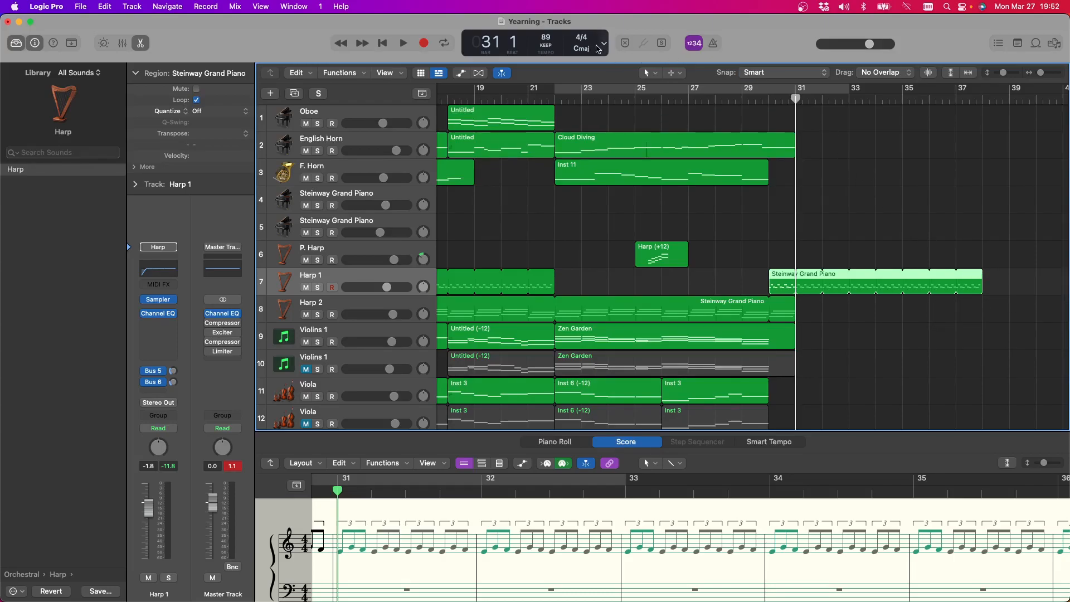
Listen to the ending with the copied Harp 1 part, replaying the transition into bar 31, and stop playback
{"action": "left_click", "coordinate": [401, 44]}
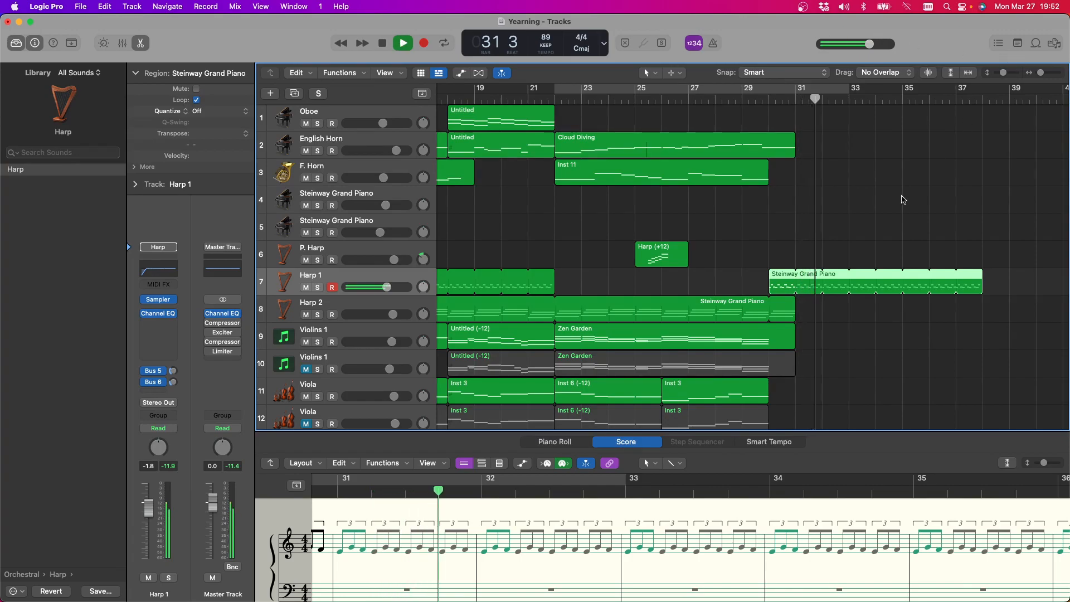
{"action": "scroll", "coordinate": [905, 198], "scroll_direction": "down", "scroll_amount": 5}
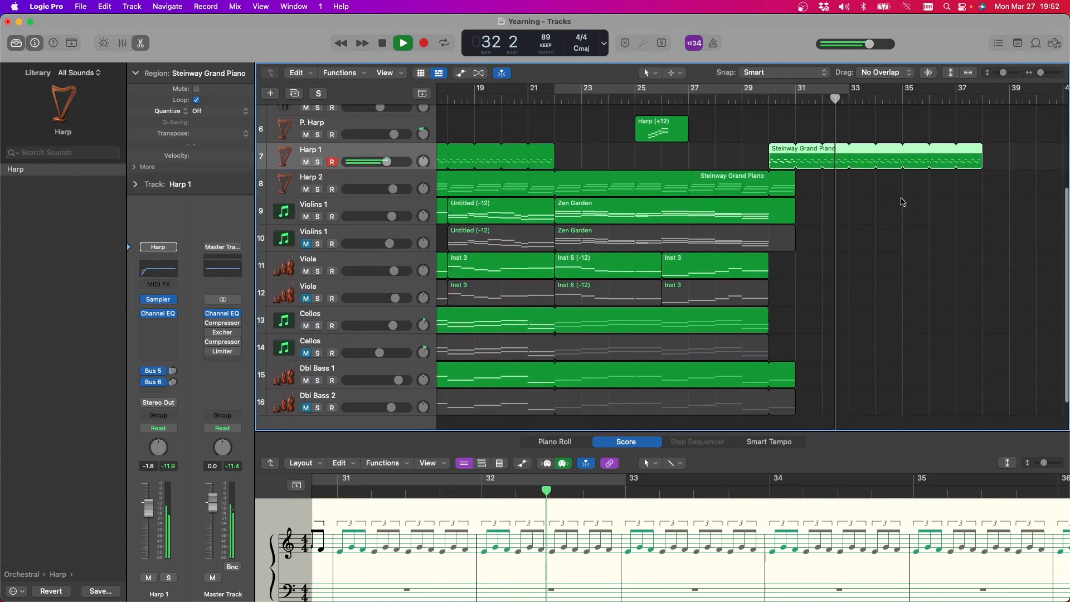
{"action": "scroll", "coordinate": [892, 212], "scroll_direction": "down", "scroll_amount": 1}
{"action": "left_click", "coordinate": [703, 99]}
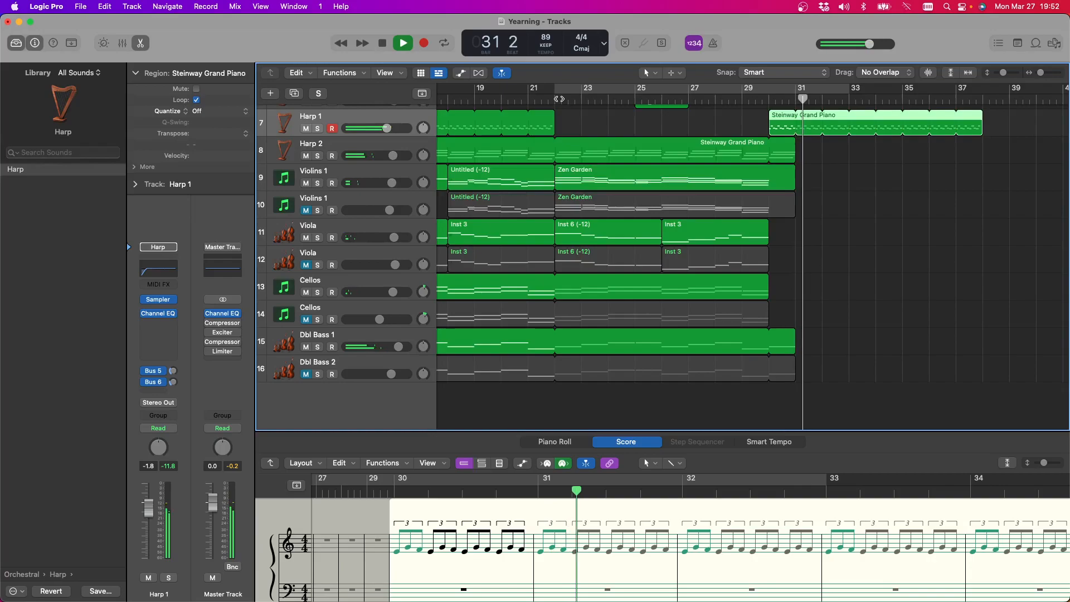
{"action": "left_click", "coordinate": [382, 45]}
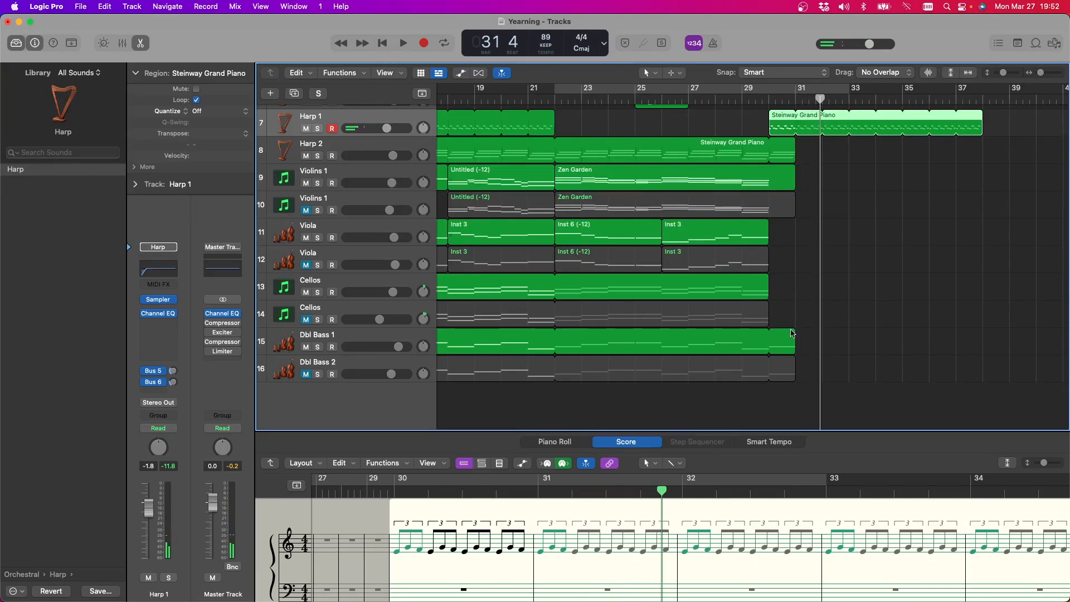
Select the looped Smart Strings region on Dbl Bass 1 and listen to the harp ending up to bar 34
{"action": "left_click", "coordinate": [786, 345]}
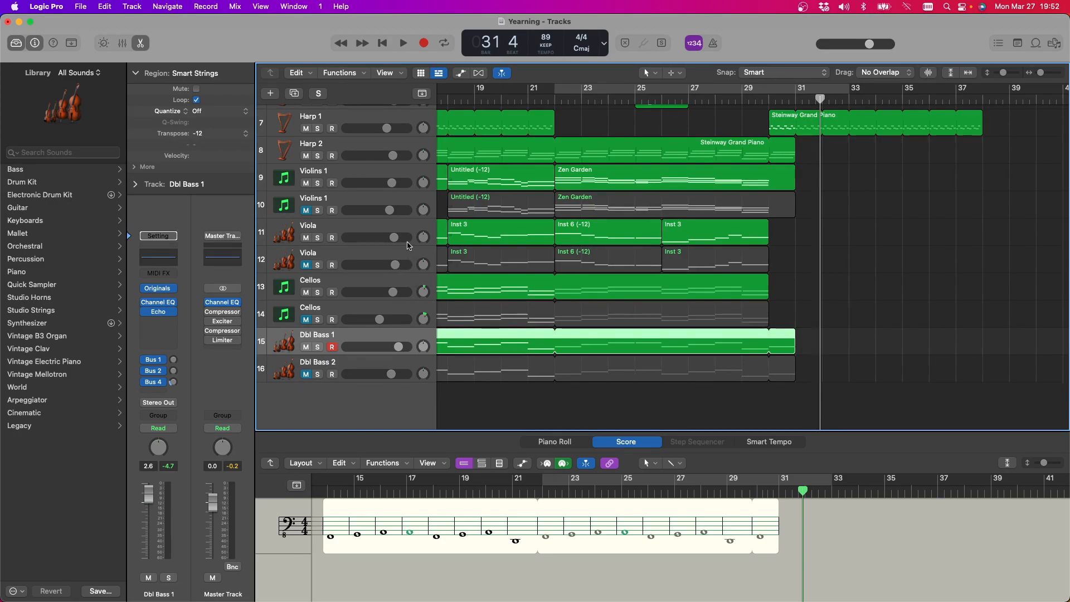
{"action": "left_click", "coordinate": [404, 43]}
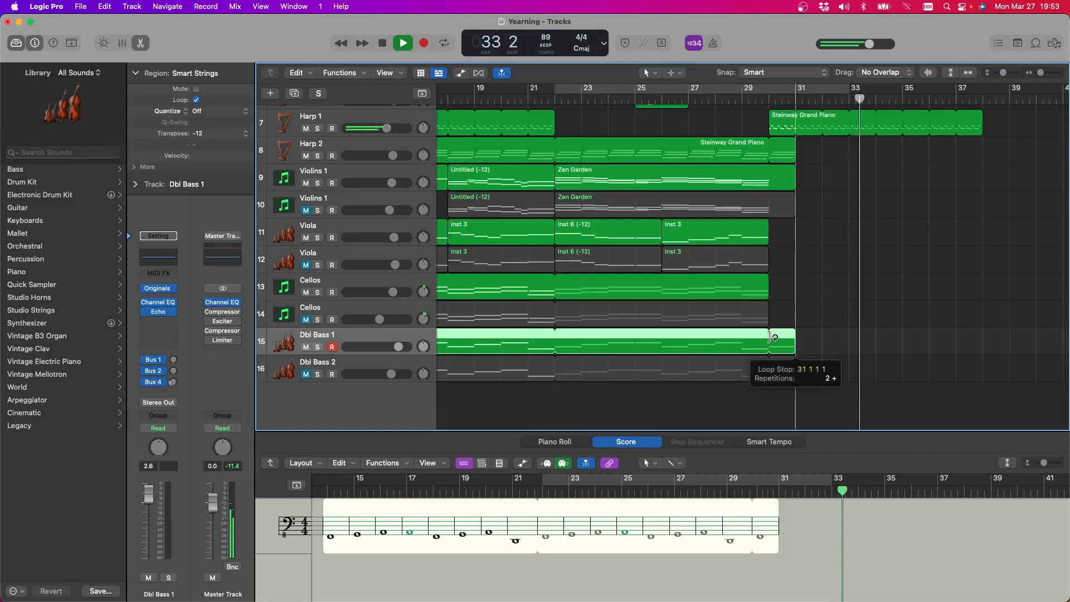
{"action": "left_click", "coordinate": [383, 43]}
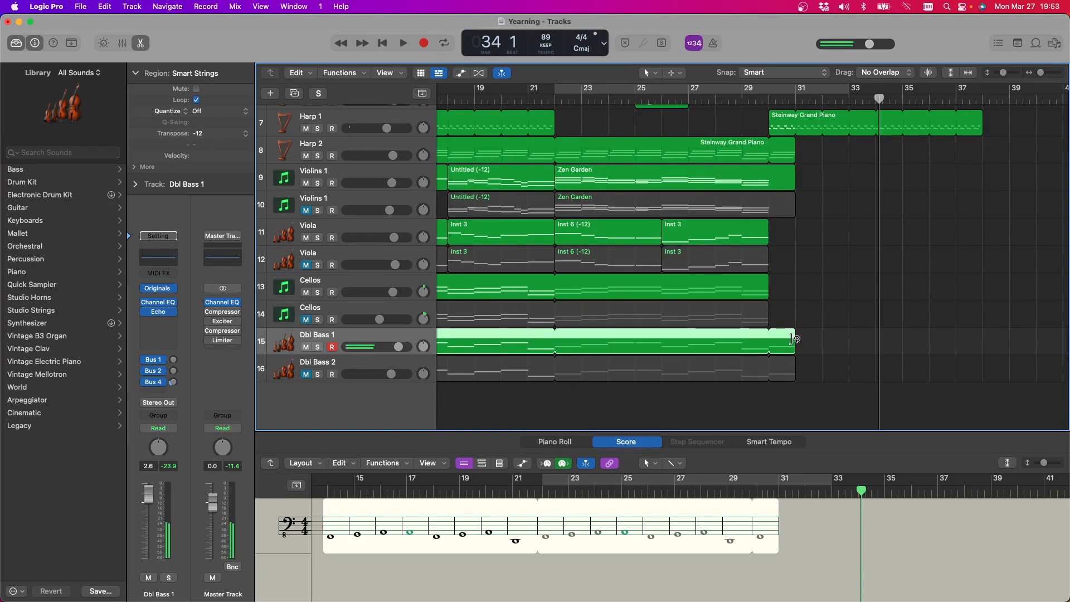
Solo Dbl Bass 1, listen from bar 30, and shorten its looped Smart Strings region to end at bar 30
{"action": "left_click", "coordinate": [318, 347]}
{"action": "left_click", "coordinate": [770, 100]}
{"action": "key", "text": "space"}
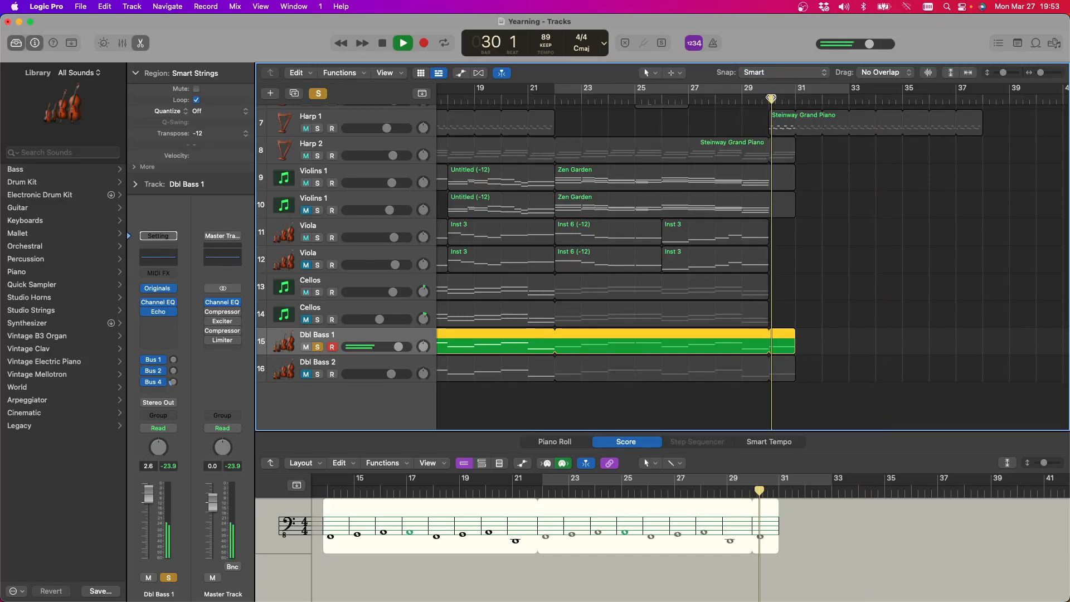
{"action": "scroll", "coordinate": [741, 94], "scroll_direction": "right", "scroll_amount": 4}
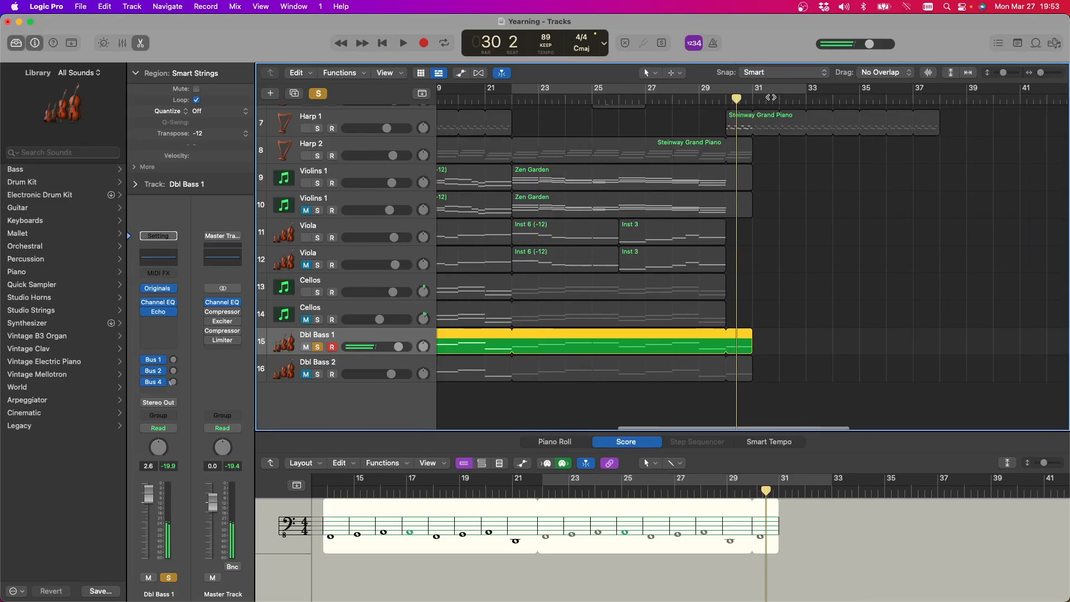
{"action": "scroll", "coordinate": [691, 324], "scroll_direction": "up", "scroll_amount": 1}
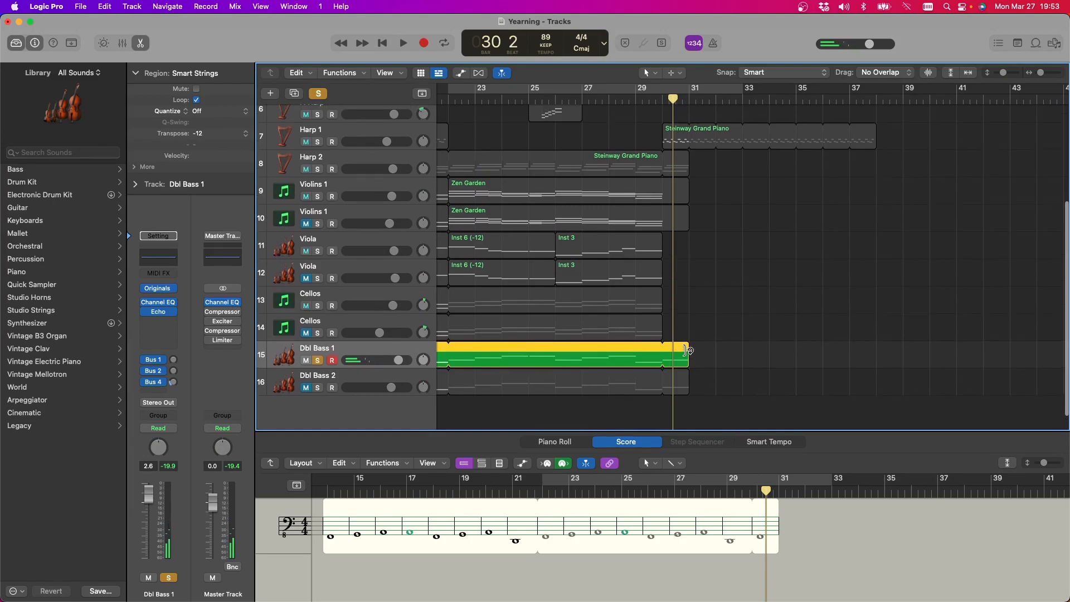
{"action": "left_click_drag", "start_coordinate": [688, 358], "coordinate": [661, 358]}
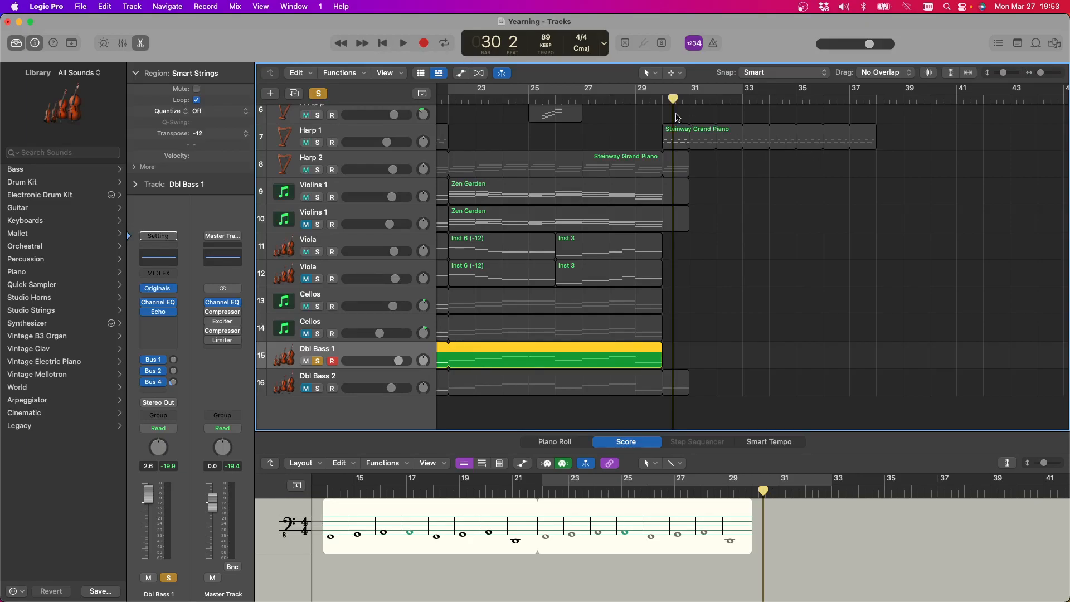
Place the playhead at bar 30 and set the cycle range to bars 30 to 38
{"action": "left_click", "coordinate": [662, 101]}
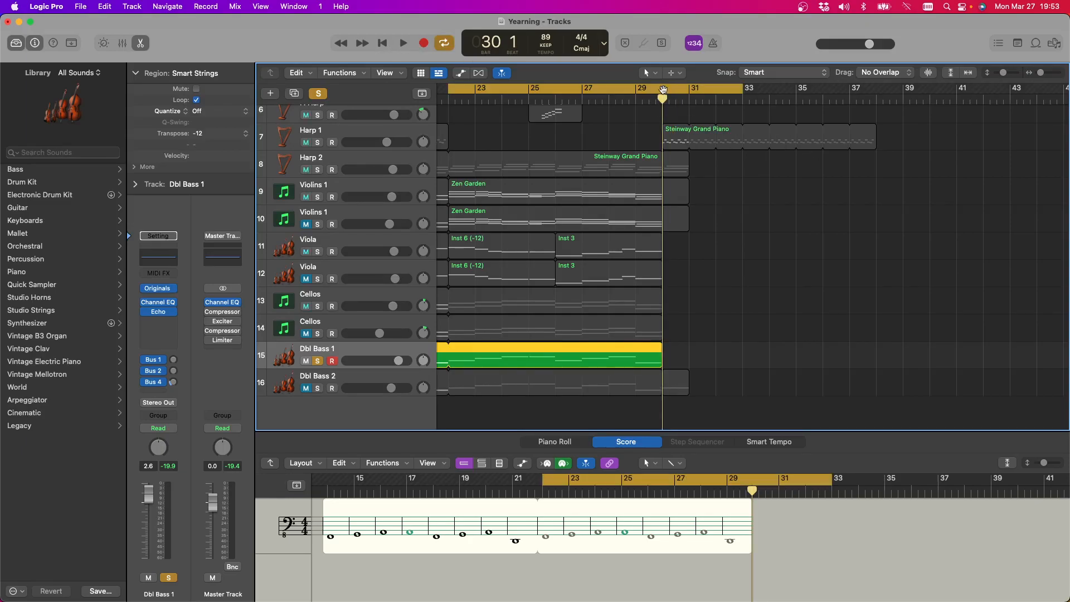
{"action": "left_click_drag", "start_coordinate": [667, 93], "coordinate": [878, 96]}
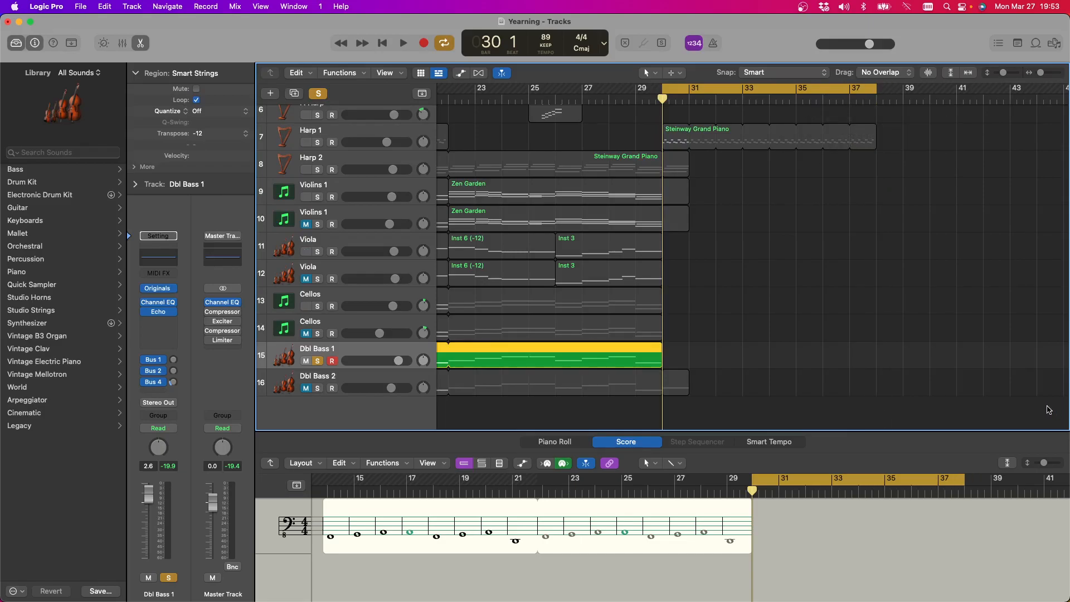
Try recording a held note from bar 30 to bar 34 on Dbl Bass 1, and delete the take after listening
{"action": "key", "text": "r"}
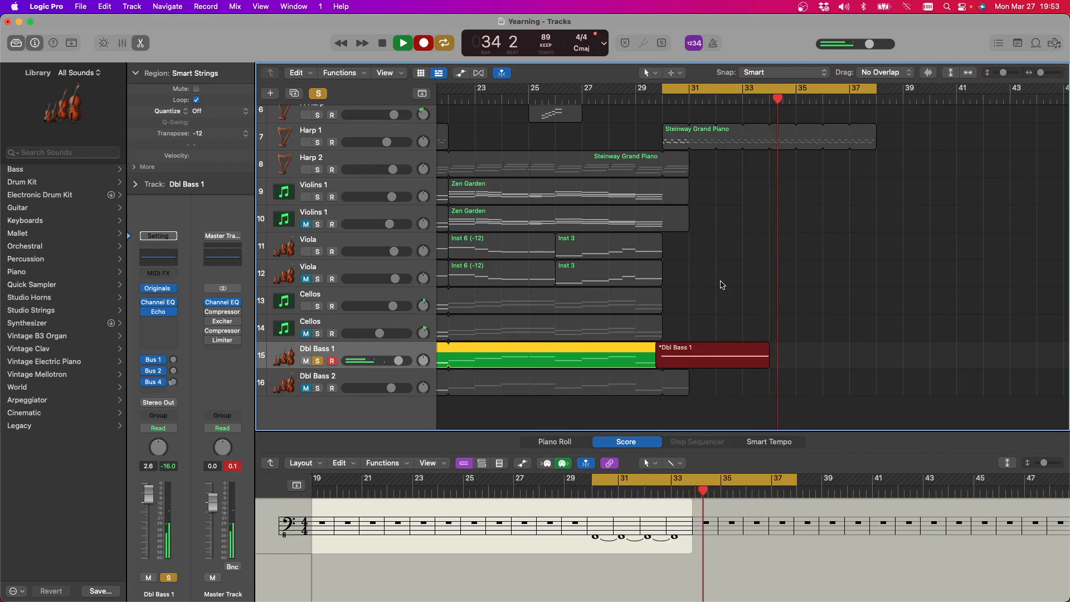
{"action": "key", "text": "space"}
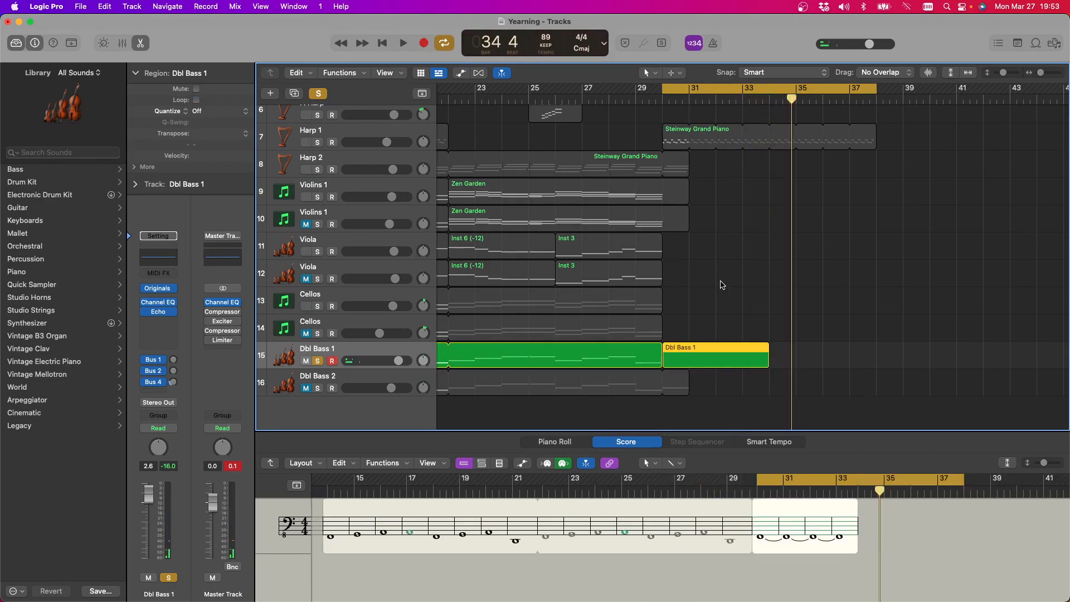
{"action": "scroll", "coordinate": [722, 285], "scroll_direction": "right", "scroll_amount": 4}
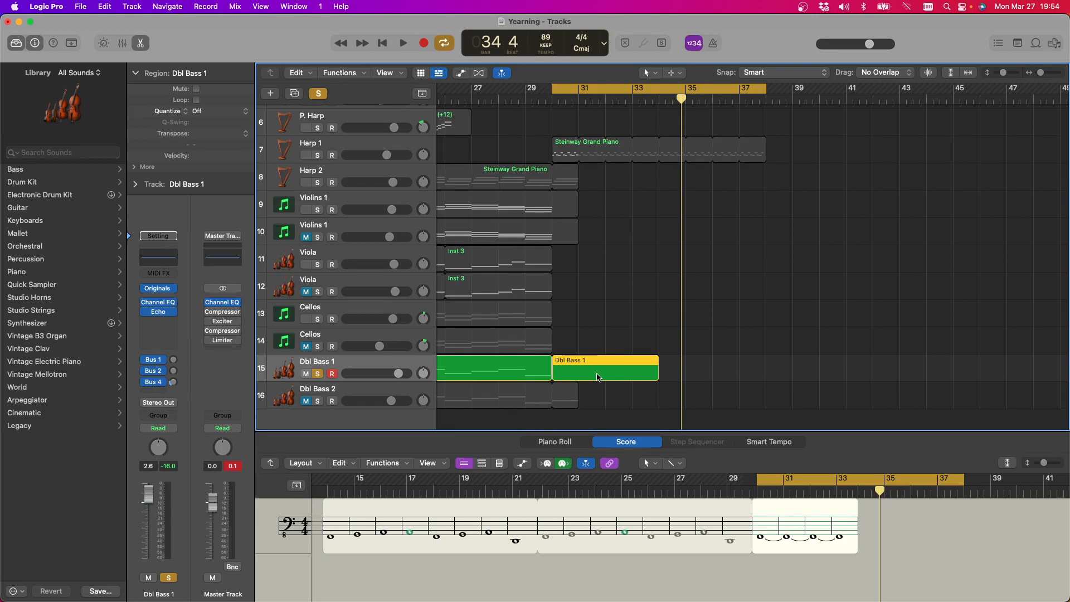
{"action": "key", "text": "space"}
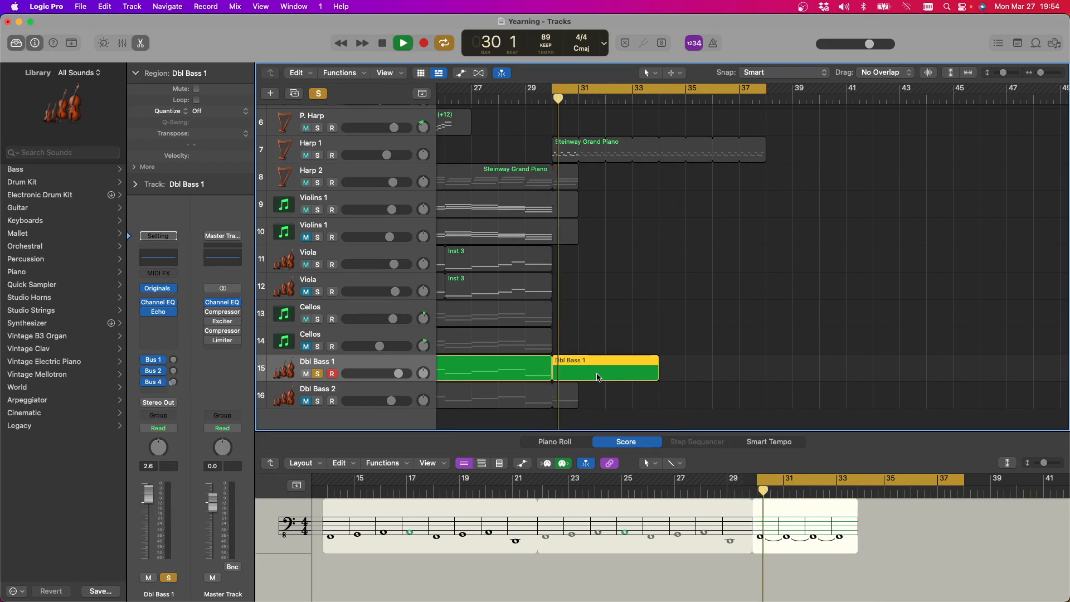
{"action": "scroll", "coordinate": [475, 282], "scroll_direction": "up", "scroll_amount": 1}
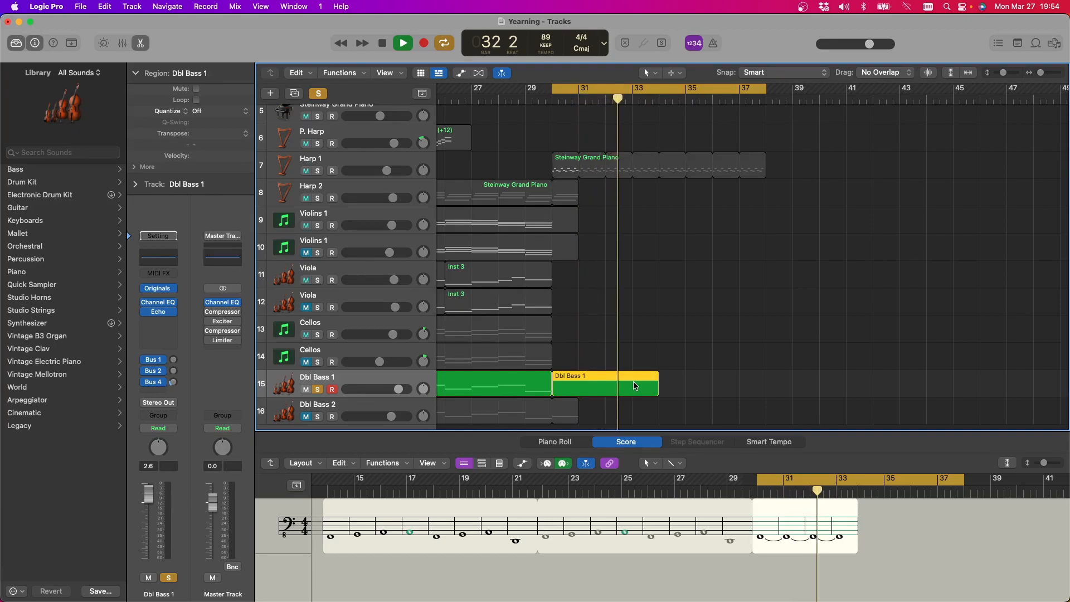
{"action": "key", "text": "Delete"}
Record a short low note in bar 30 on Dbl Bass 1 and open the new region in the Piano Roll
{"action": "key", "text": "space"}
{"action": "key", "text": "r"}
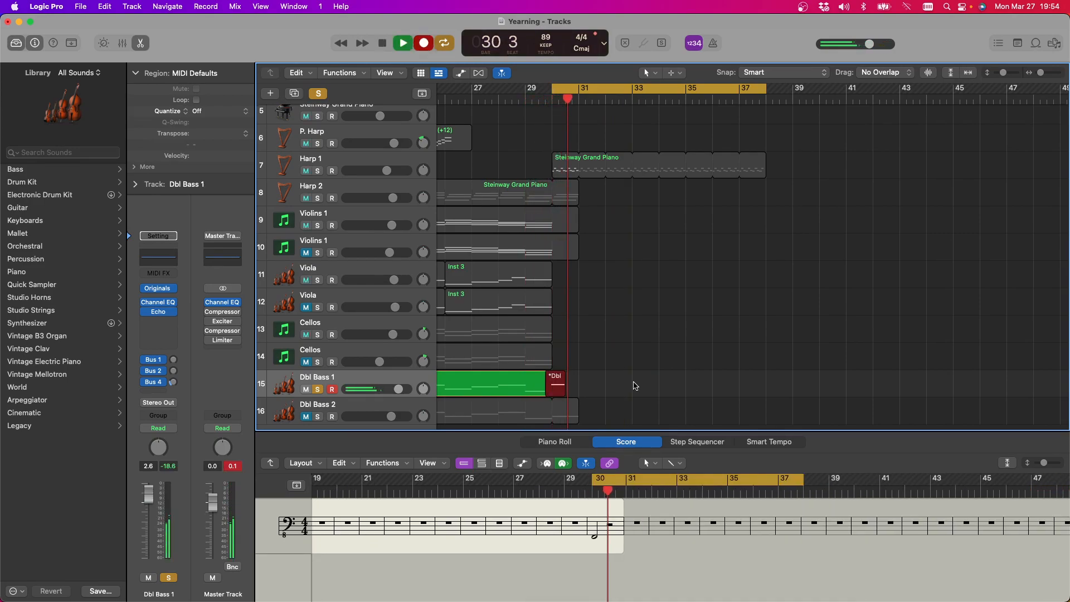
{"action": "key", "text": "space"}
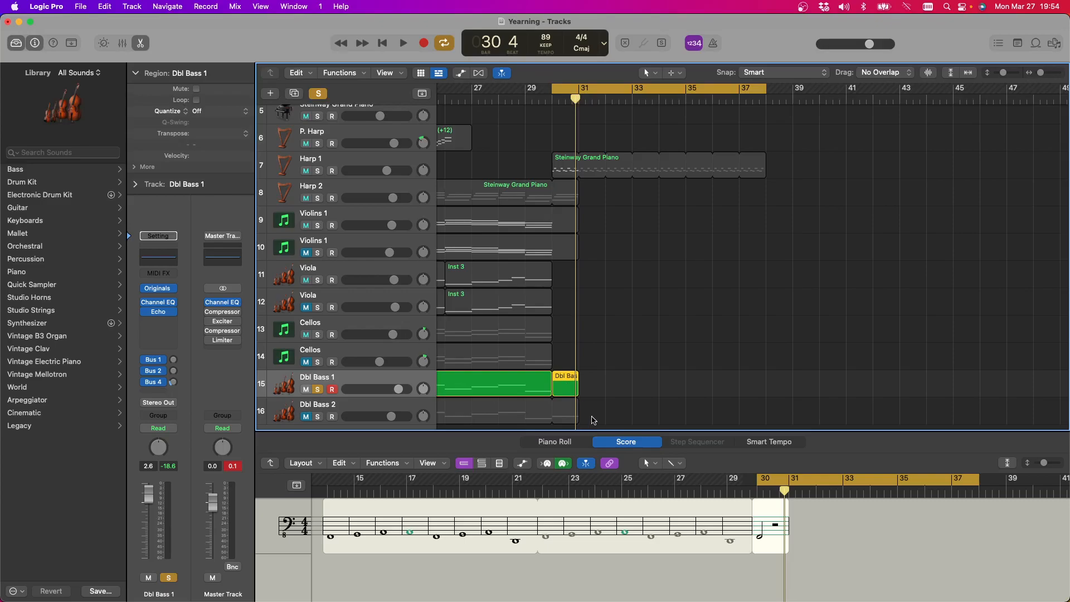
{"action": "left_click", "coordinate": [558, 442]}
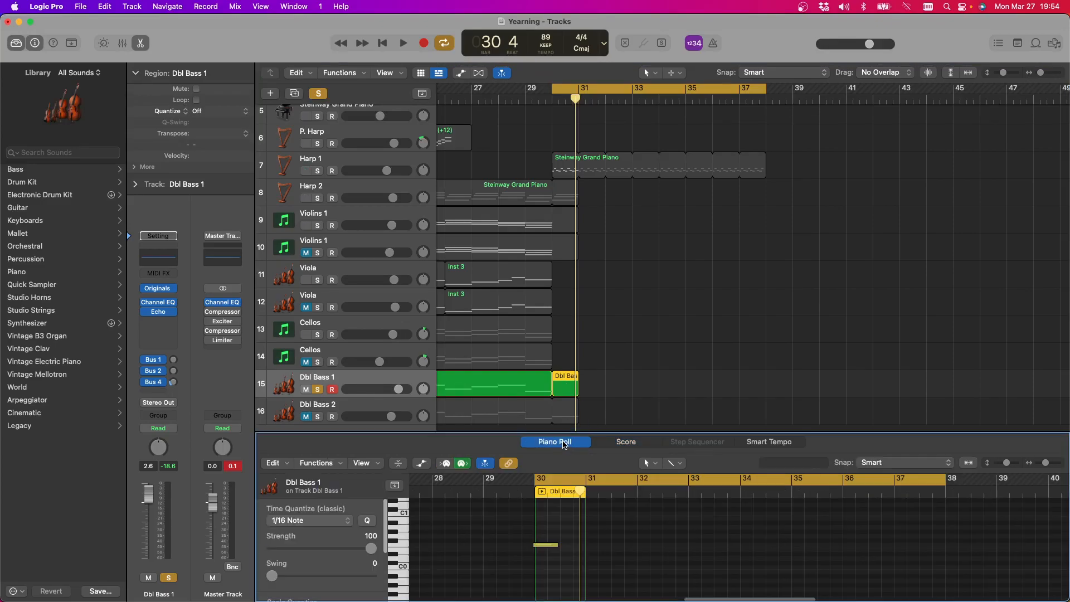
Align the recorded Dbl Bass 1 note to the start of bar 30 and extend both the region and the note to bar 38
{"action": "left_click_drag", "start_coordinate": [538, 549], "coordinate": [542, 549]}
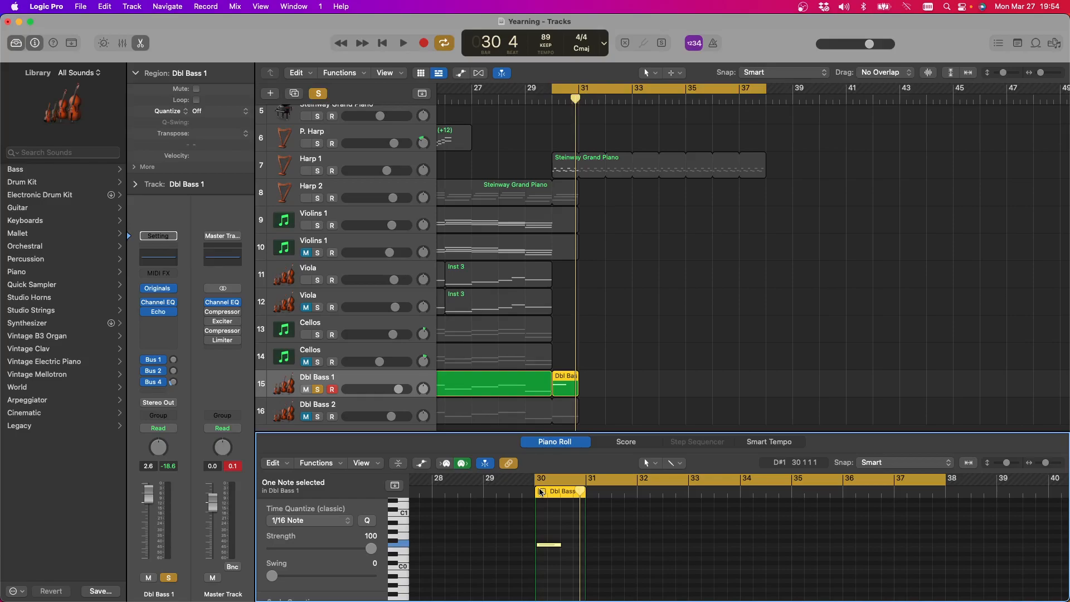
{"action": "left_click_drag", "start_coordinate": [544, 532], "coordinate": [571, 563]}
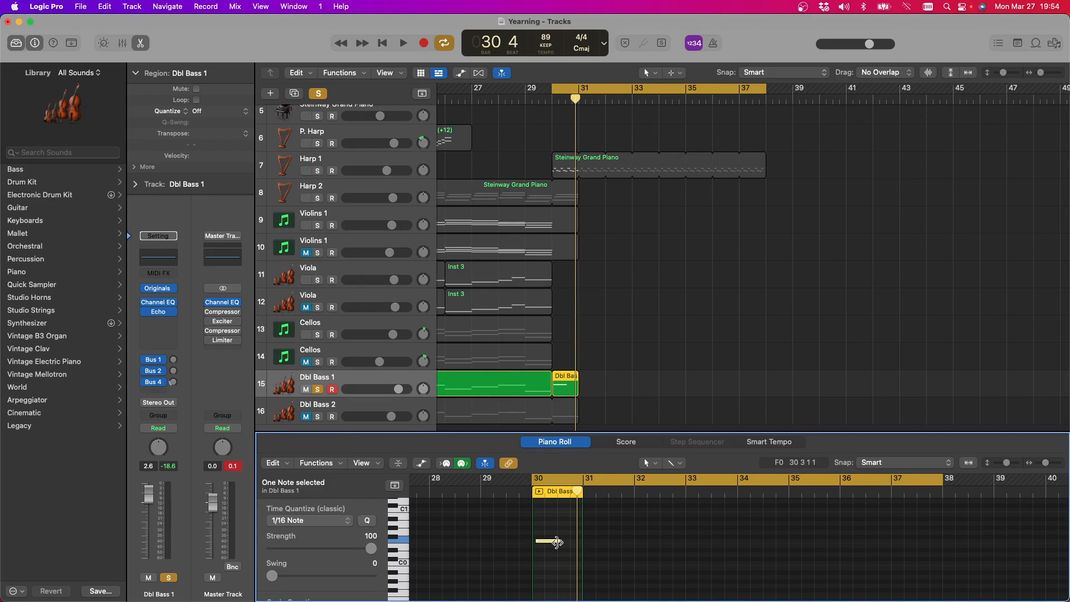
{"action": "left_click_drag", "start_coordinate": [553, 544], "coordinate": [546, 546]}
{"action": "left_click_drag", "start_coordinate": [582, 543], "coordinate": [946, 541]}
{"action": "left_click_drag", "start_coordinate": [556, 542], "coordinate": [942, 540]}
Play the held bass note from bar 30 and turn off the solo to hear it with the other tracks
{"action": "left_click", "coordinate": [400, 43]}
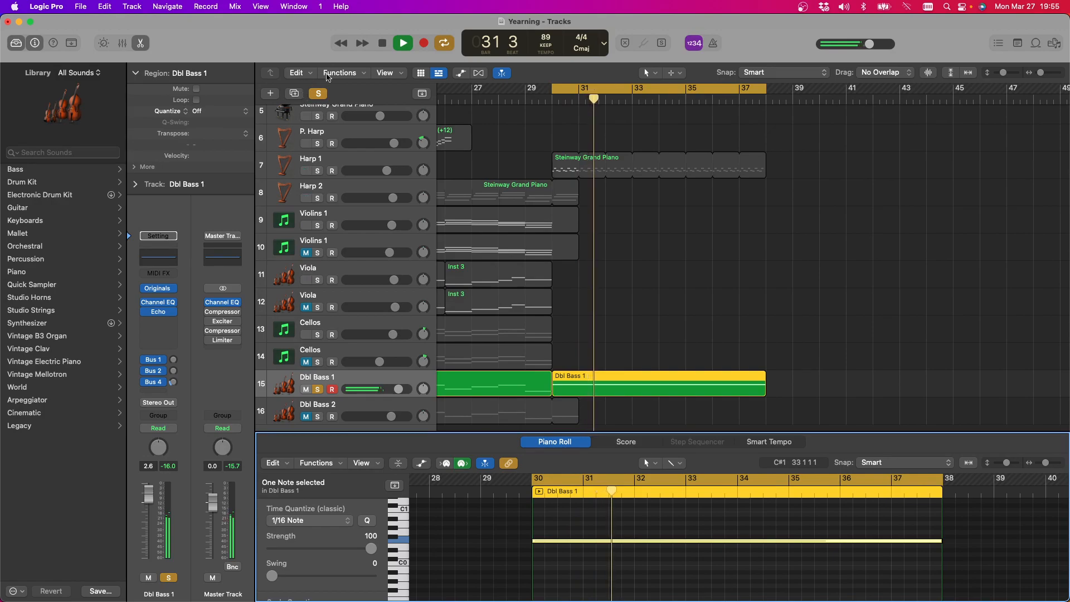
{"action": "left_click", "coordinate": [318, 93]}
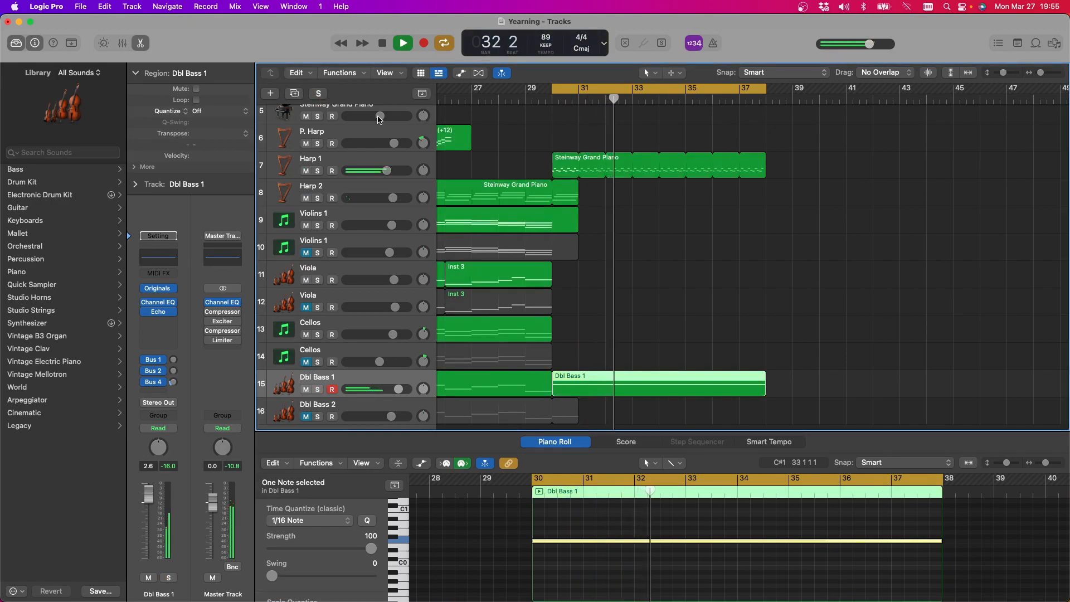
{"action": "key", "text": "space"}
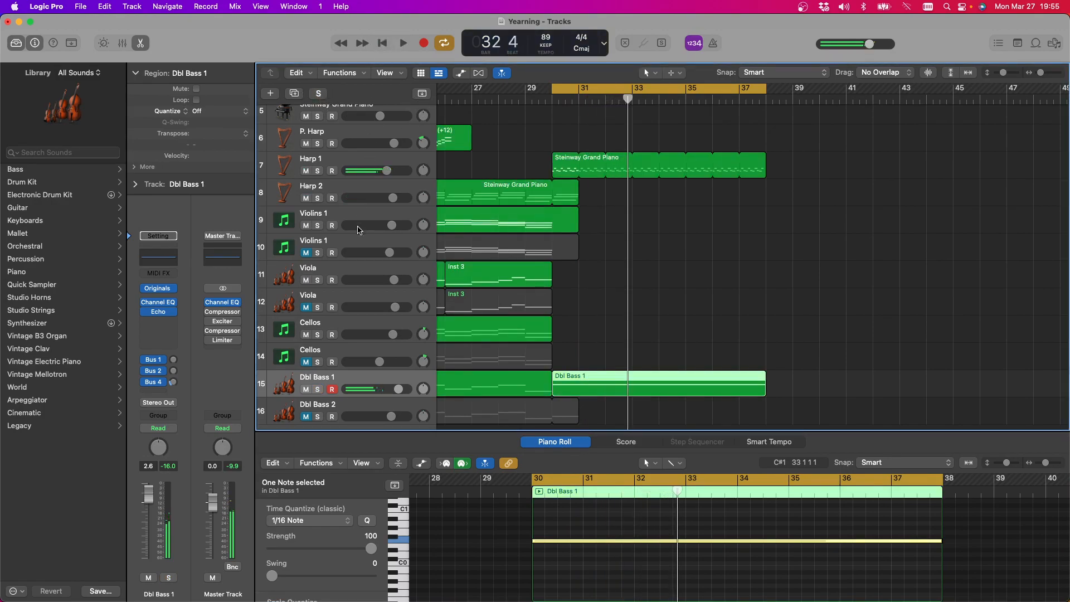
Select the first Viola track, listen to the ending from bar 30, and look over the earlier arrangement
{"action": "left_click", "coordinate": [350, 270]}
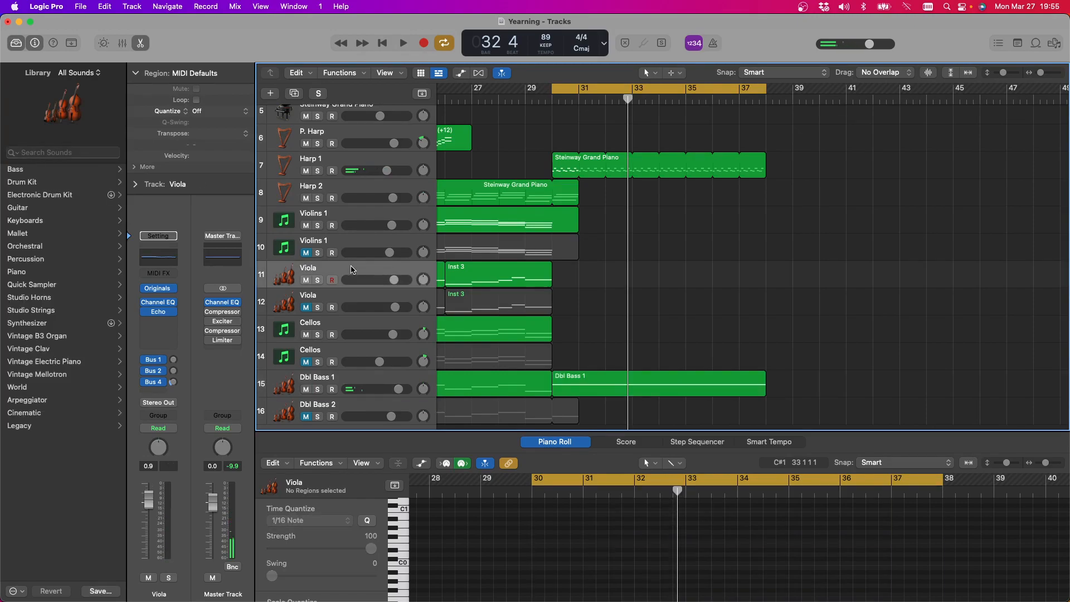
{"action": "key", "text": "space"}
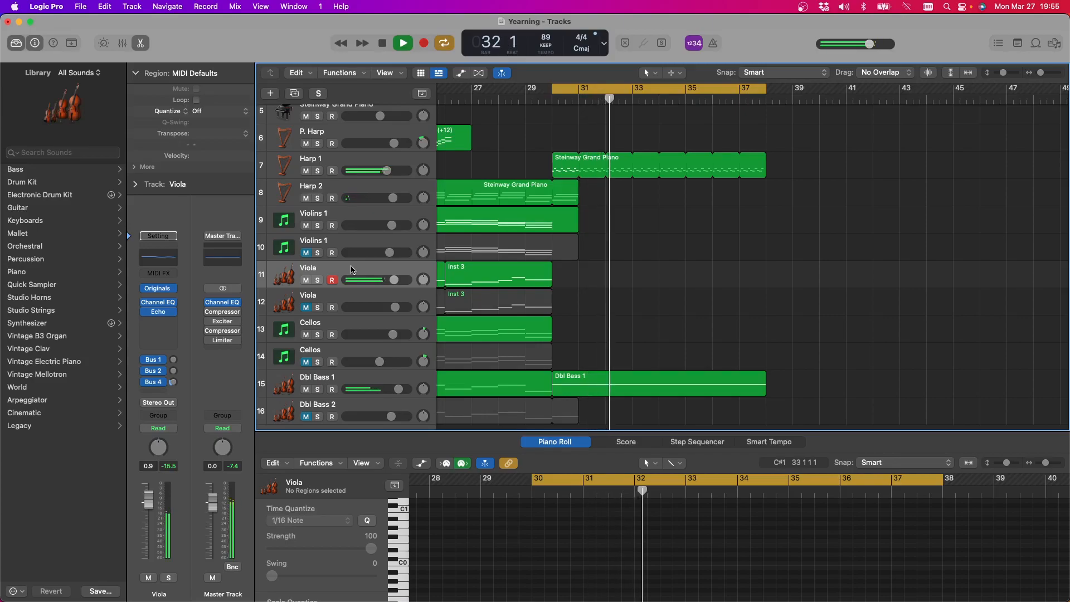
{"action": "key", "text": "space"}
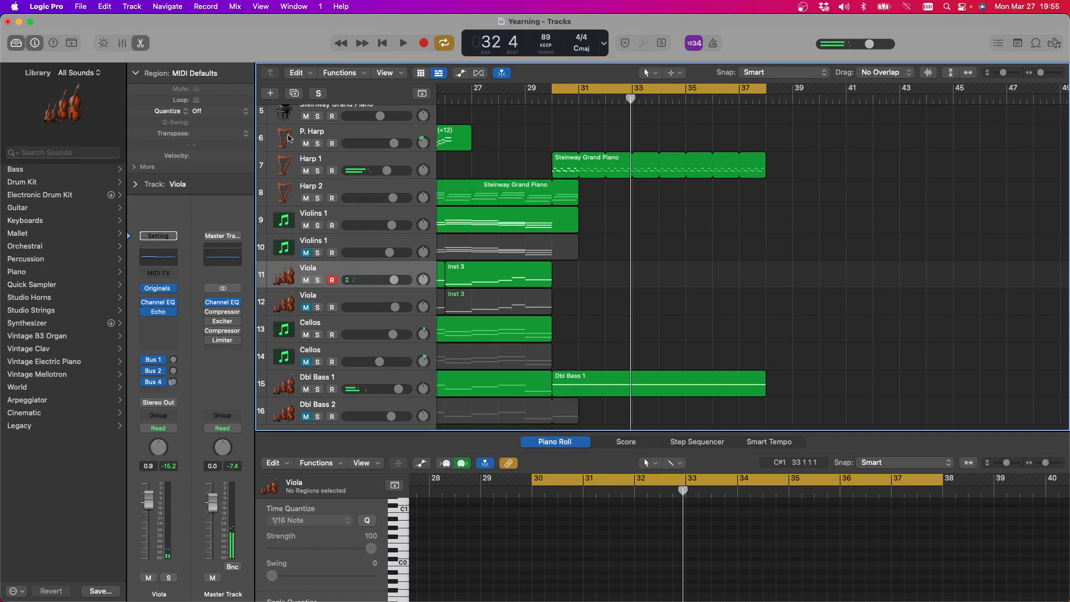
{"action": "scroll", "coordinate": [544, 204], "scroll_direction": "up", "scroll_amount": 5}
{"action": "scroll", "coordinate": [547, 204], "scroll_direction": "left", "scroll_amount": 10}
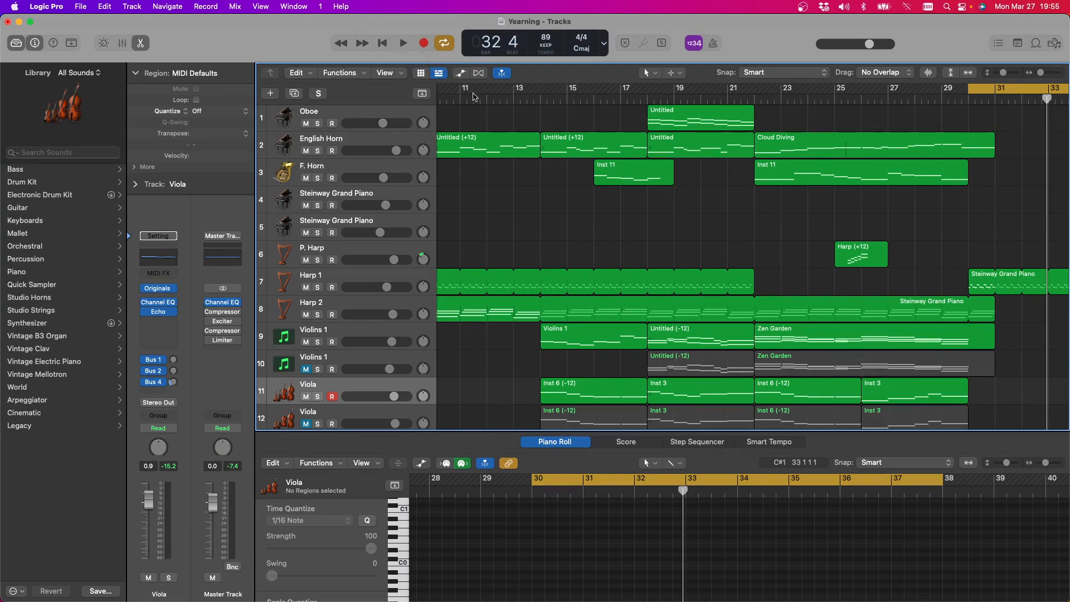
{"action": "scroll", "coordinate": [508, 90], "scroll_direction": "right", "scroll_amount": 10}
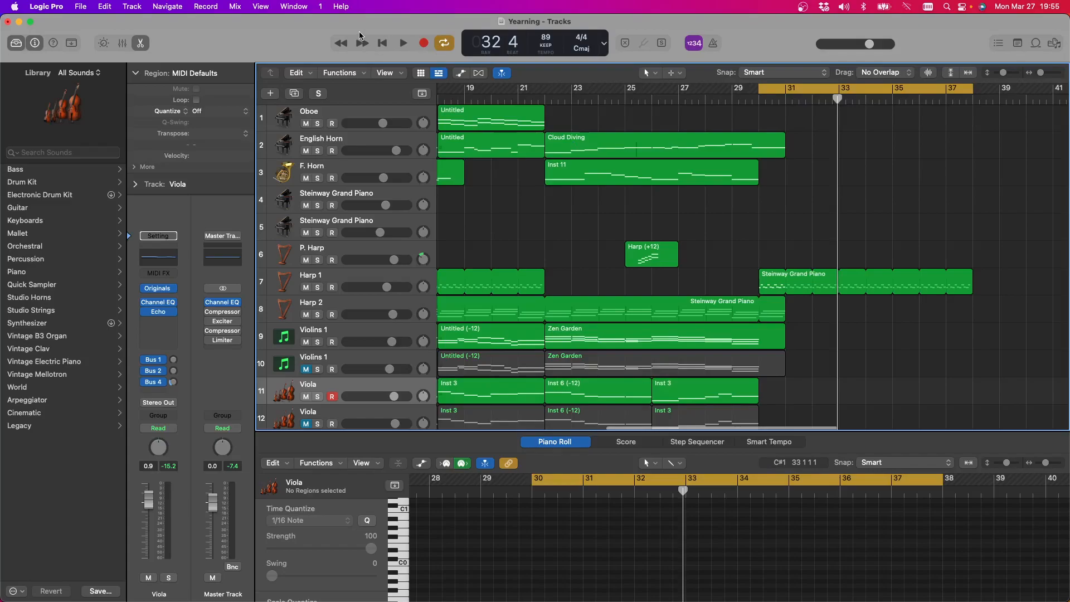
{"action": "left_click", "coordinate": [403, 44]}
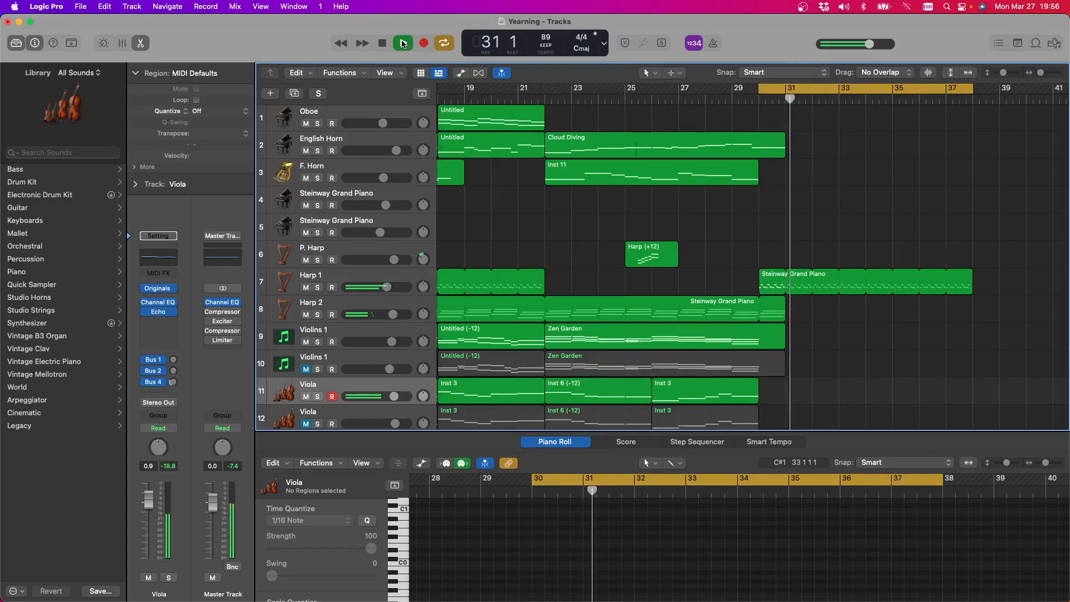
{"action": "left_click", "coordinate": [384, 46]}
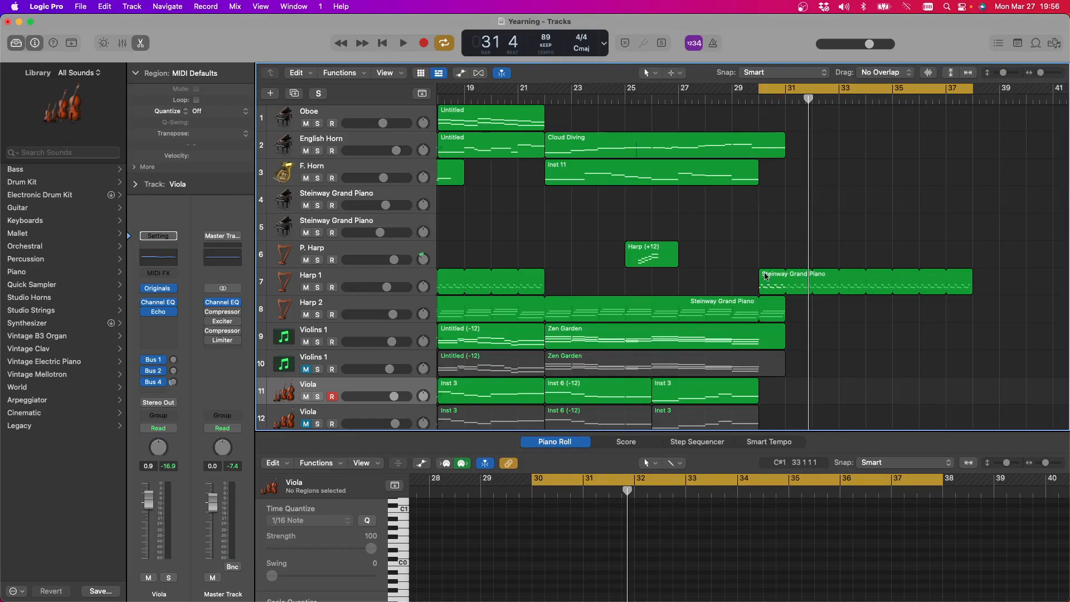
Try moving the looped Harp 1 region at bar 30 to the upper Steinway Grand Piano track and listen to it
{"action": "left_click_drag", "start_coordinate": [768, 277], "coordinate": [766, 217]}
{"action": "scroll", "coordinate": [766, 218], "scroll_direction": "right", "scroll_amount": 1}
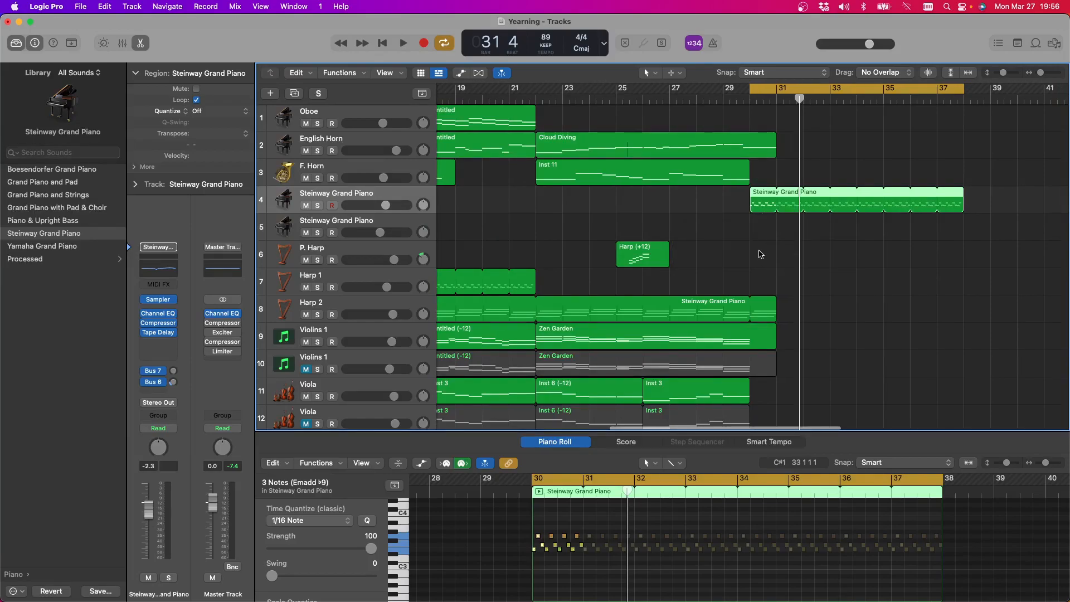
{"action": "scroll", "coordinate": [763, 260], "scroll_direction": "right", "scroll_amount": 5}
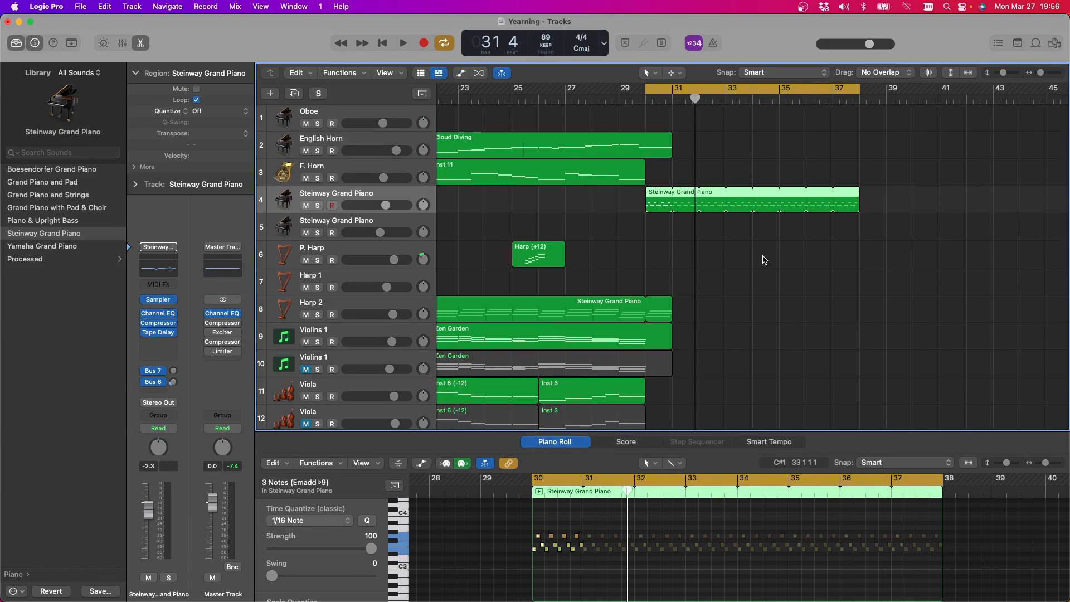
{"action": "key", "text": "space"}
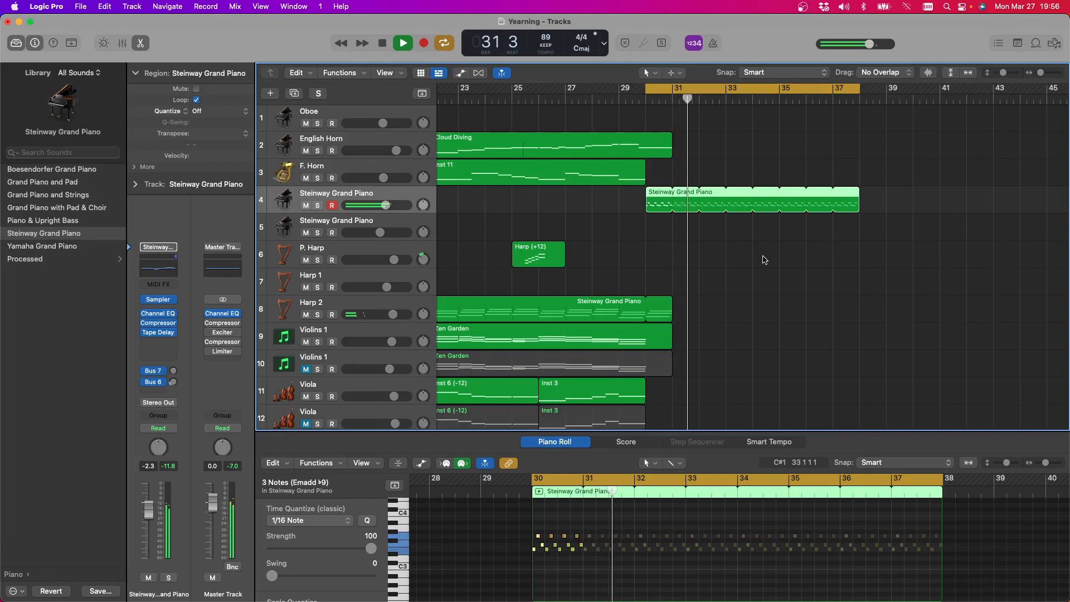
{"action": "left_click", "coordinate": [327, 220]}
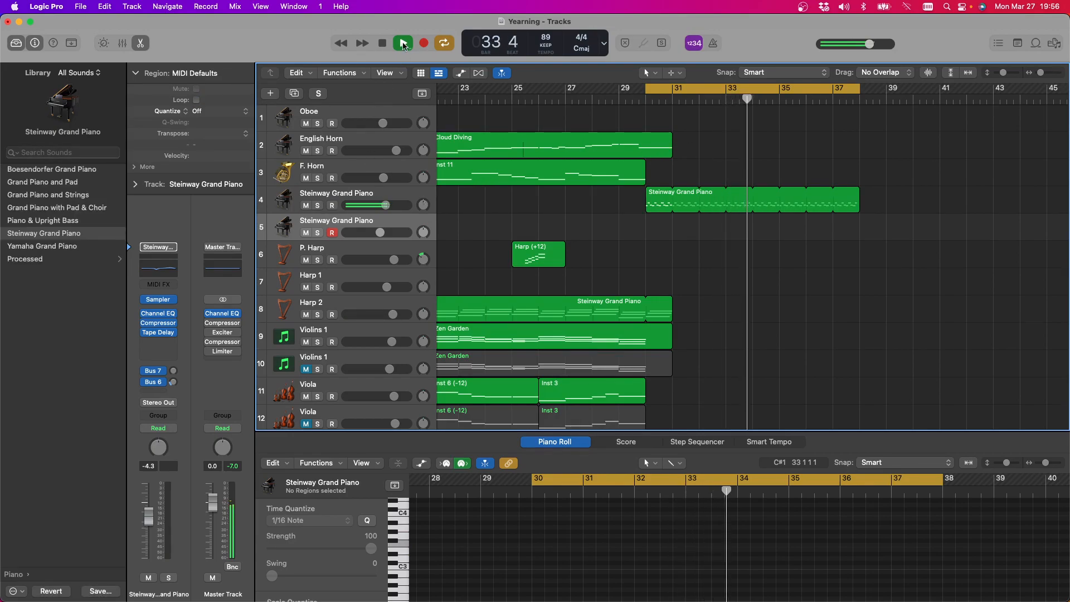
{"action": "left_click", "coordinate": [385, 45]}
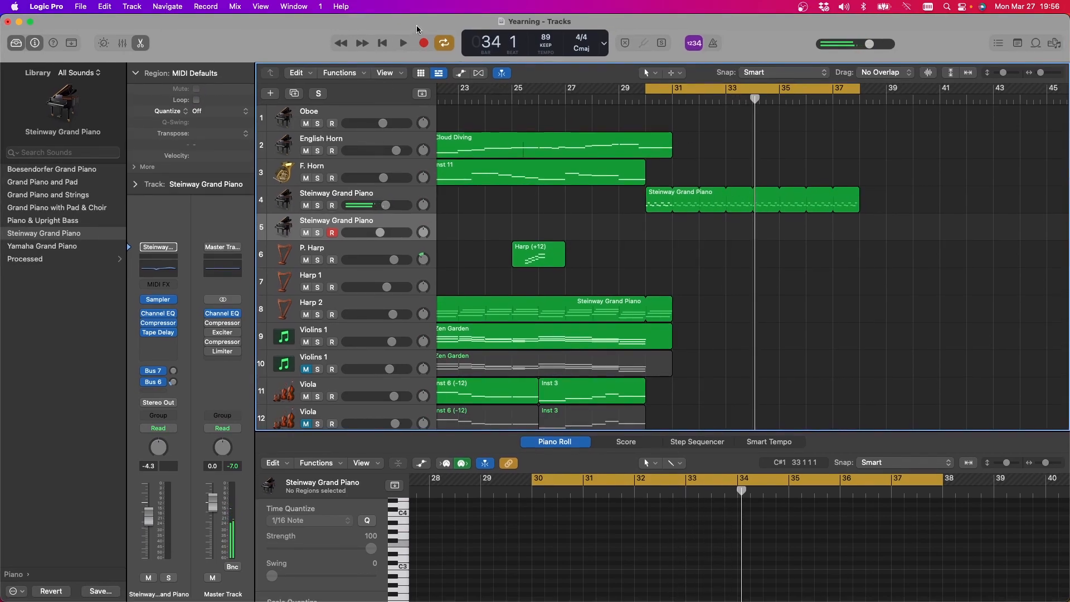
Undo the moves of the looped region between the harp and piano tracks
{"action": "scroll", "coordinate": [586, 226], "scroll_direction": "right", "scroll_amount": 1}
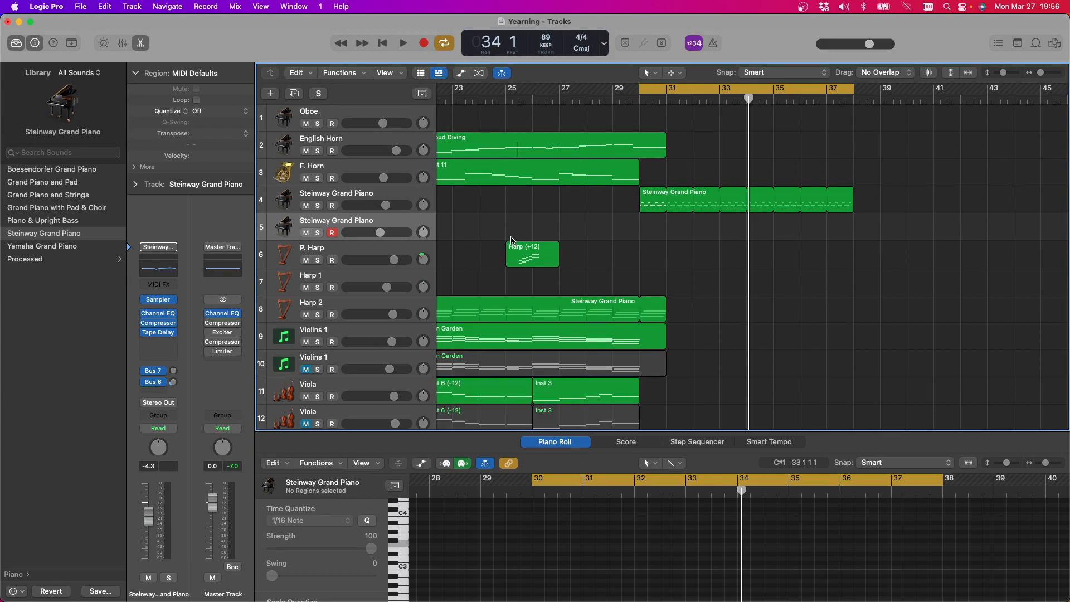
{"action": "key", "text": "super+z"}
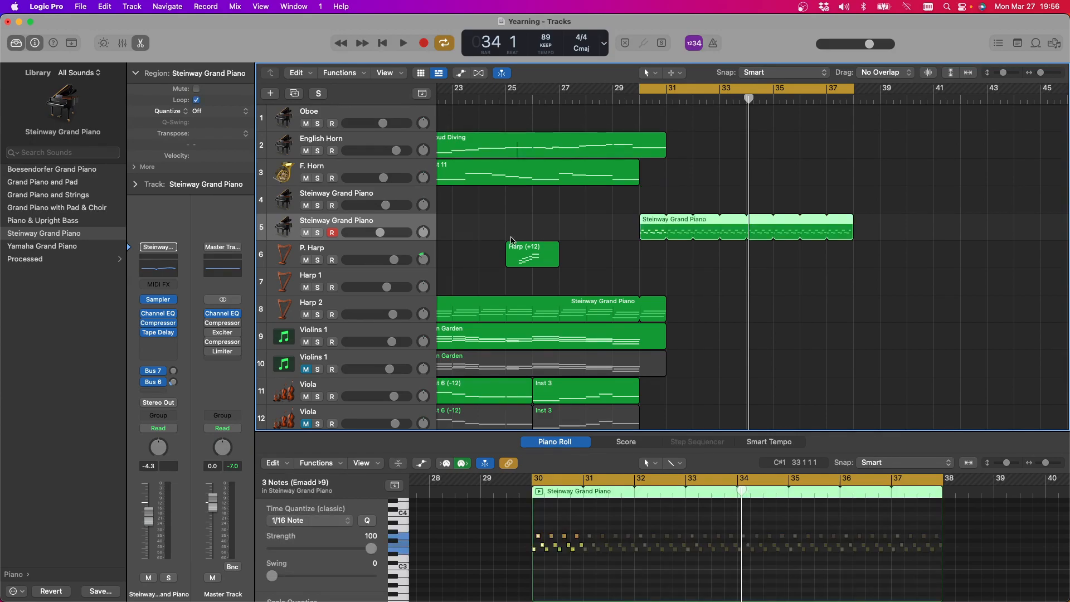
{"action": "key", "text": "super+z"}
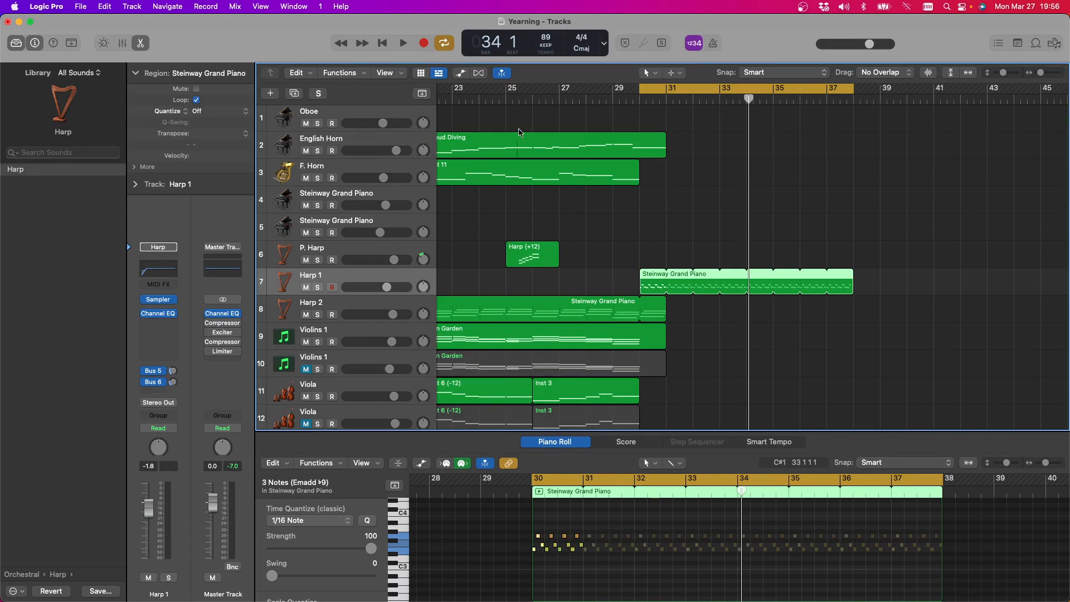
Unmute the doubled string tracks: the second Violins 1, second Viola, second Cellos and Dbl Bass 2
{"action": "scroll", "coordinate": [704, 261], "scroll_direction": "left", "scroll_amount": 15}
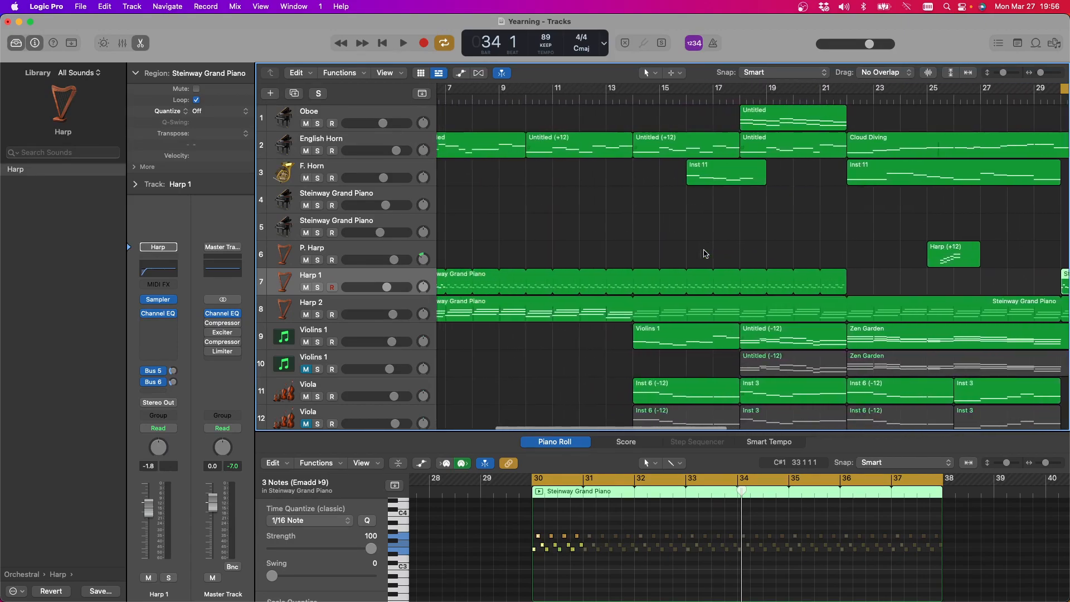
{"action": "scroll", "coordinate": [706, 254], "scroll_direction": "right", "scroll_amount": 10}
{"action": "scroll", "coordinate": [706, 253], "scroll_direction": "down", "scroll_amount": 6}
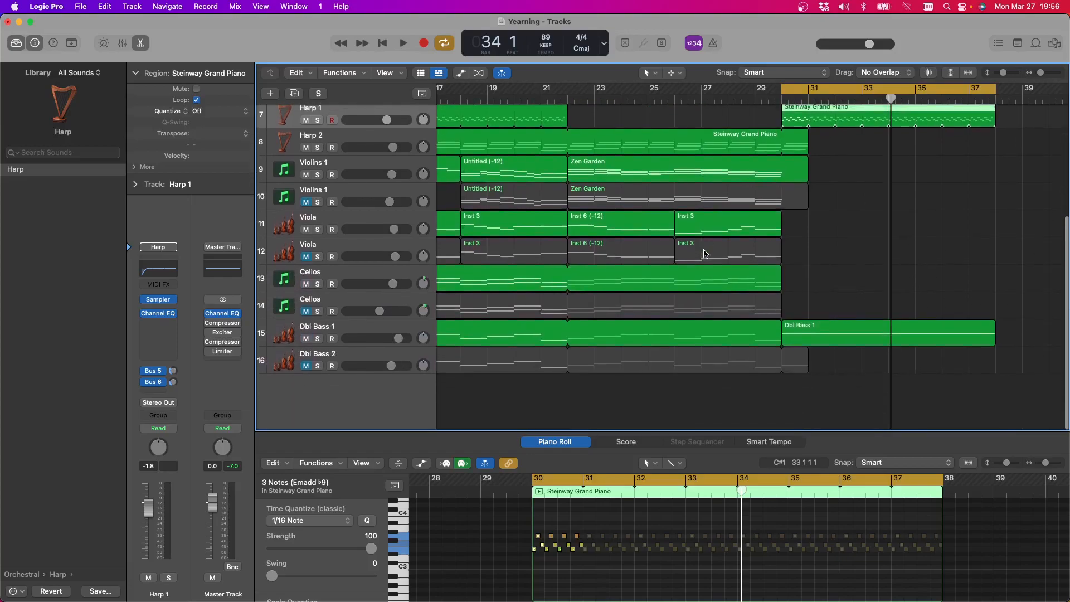
{"action": "left_click", "coordinate": [306, 204]}
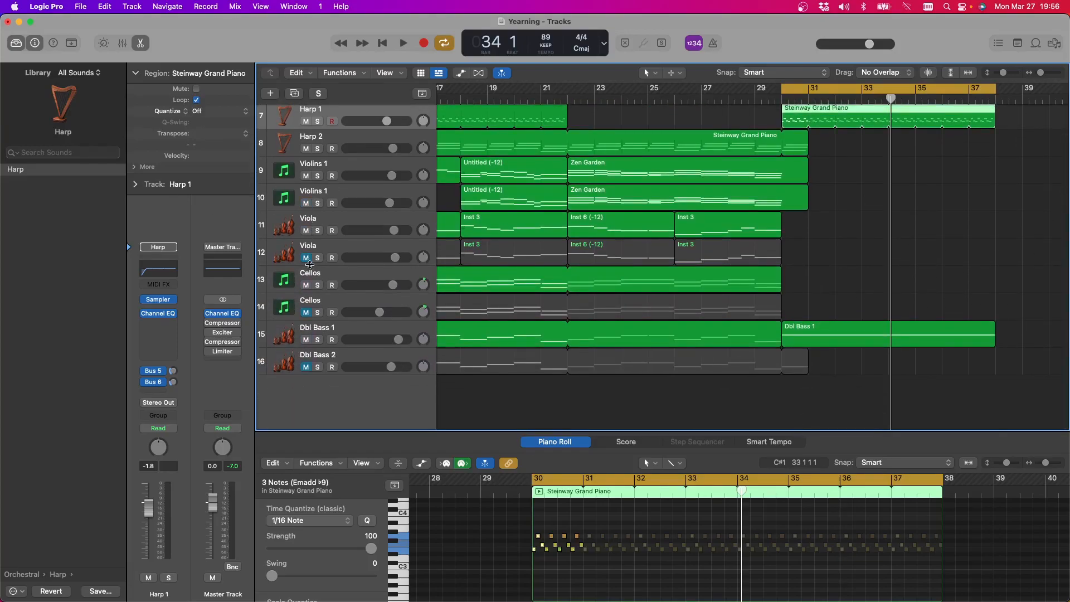
{"action": "left_click", "coordinate": [306, 258]}
{"action": "left_click", "coordinate": [306, 313]}
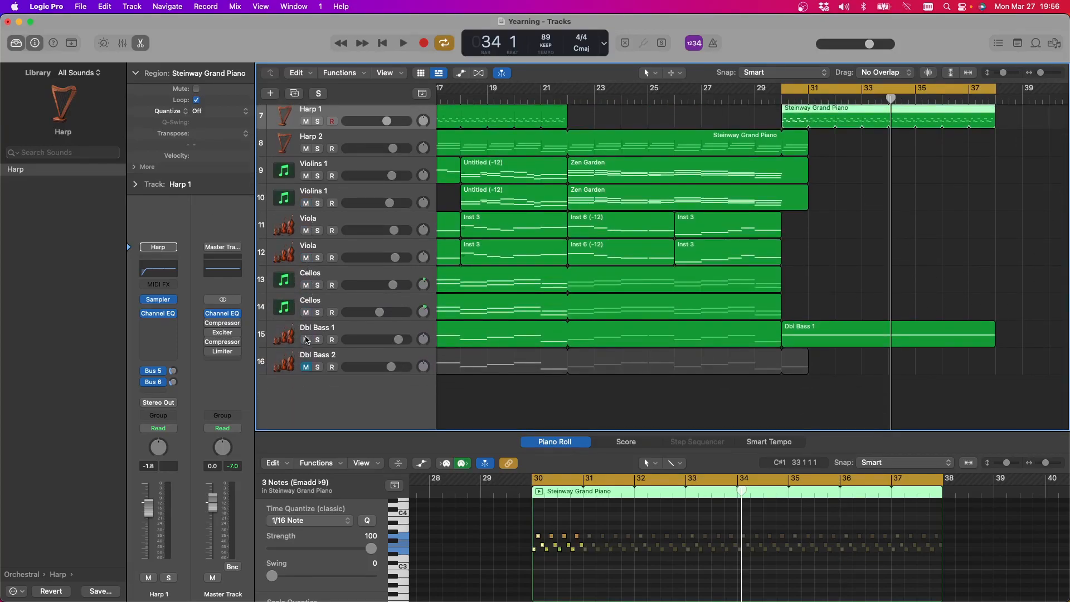
{"action": "left_click", "coordinate": [306, 368]}
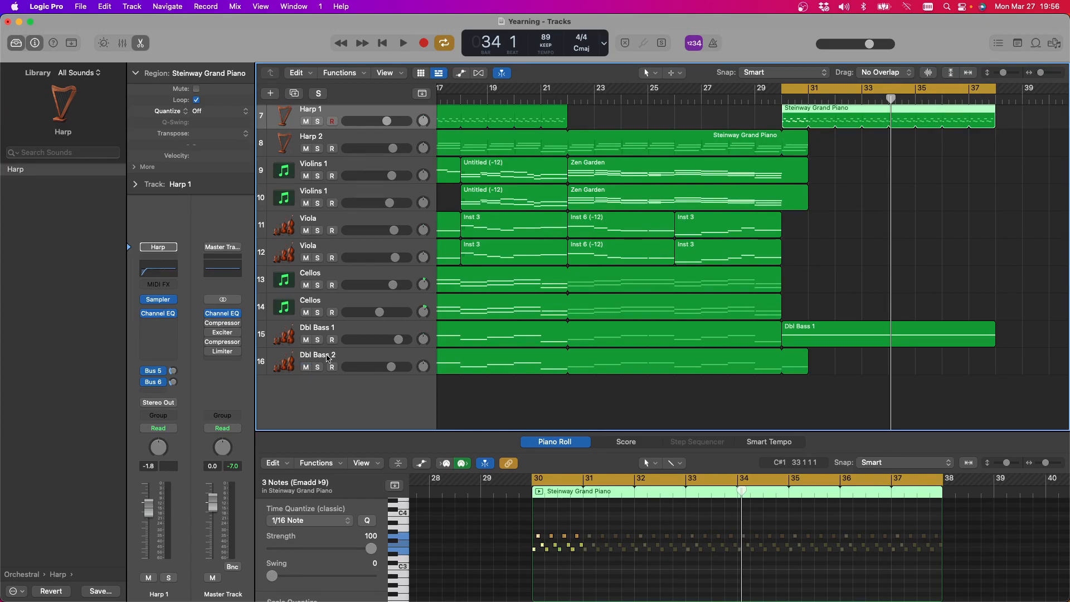
Listen to the piano-to-harp transition around bar 6 and delete the short leftover region just before bar 6 on the upper Steinway Grand Piano track
{"action": "key", "text": "space"}
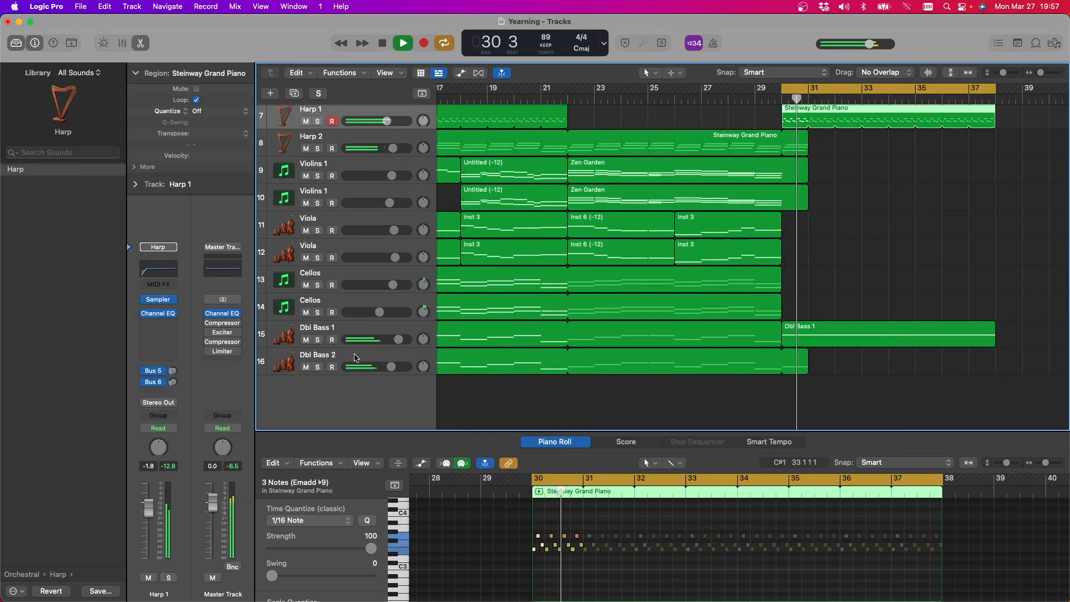
{"action": "scroll", "coordinate": [352, 356], "scroll_direction": "left", "scroll_amount": 10}
{"action": "scroll", "coordinate": [517, 232], "scroll_direction": "left", "scroll_amount": 2}
{"action": "scroll", "coordinate": [517, 231], "scroll_direction": "up", "scroll_amount": 6}
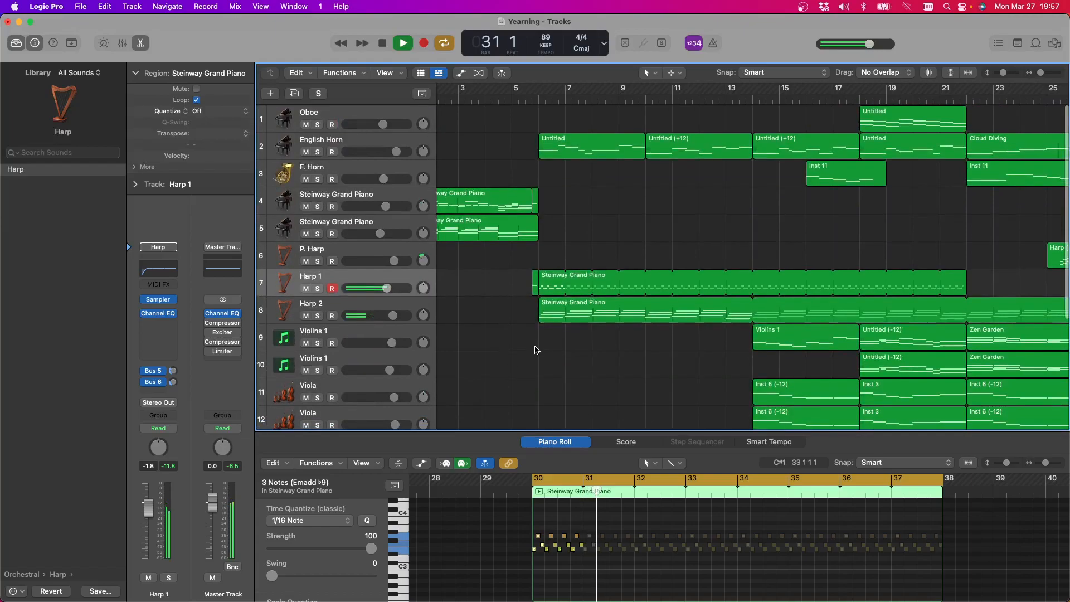
{"action": "left_click", "coordinate": [537, 100]}
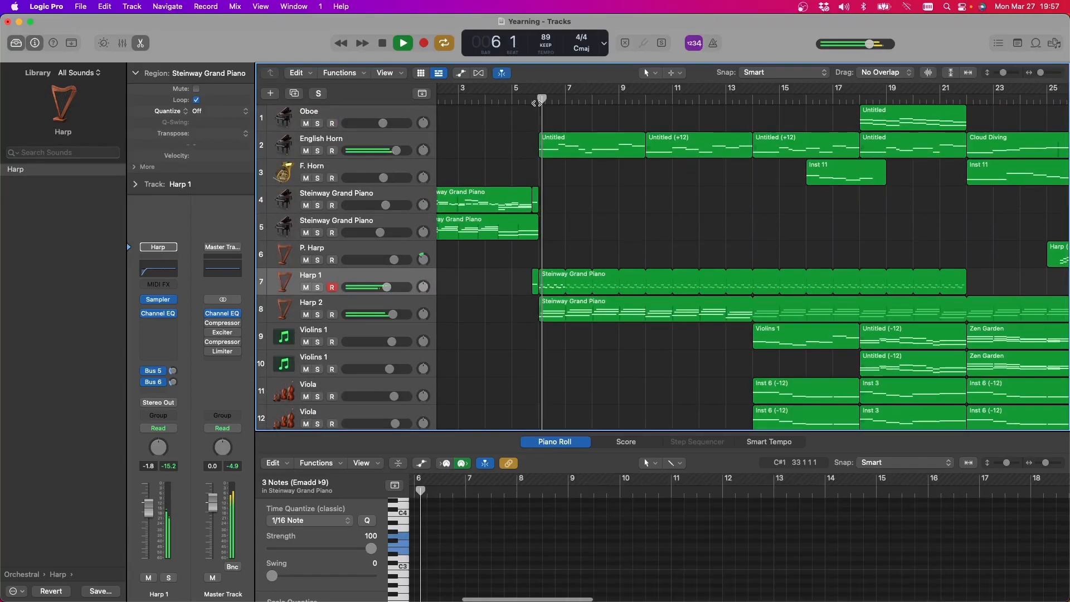
{"action": "left_click", "coordinate": [533, 100]}
{"action": "left_click", "coordinate": [525, 100]}
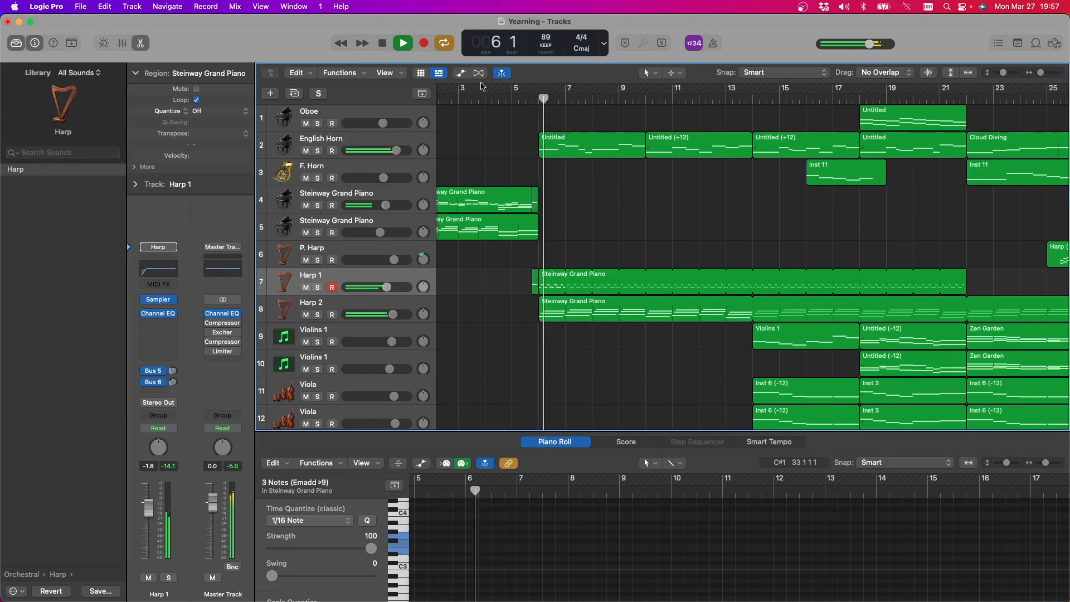
{"action": "left_click", "coordinate": [378, 45]}
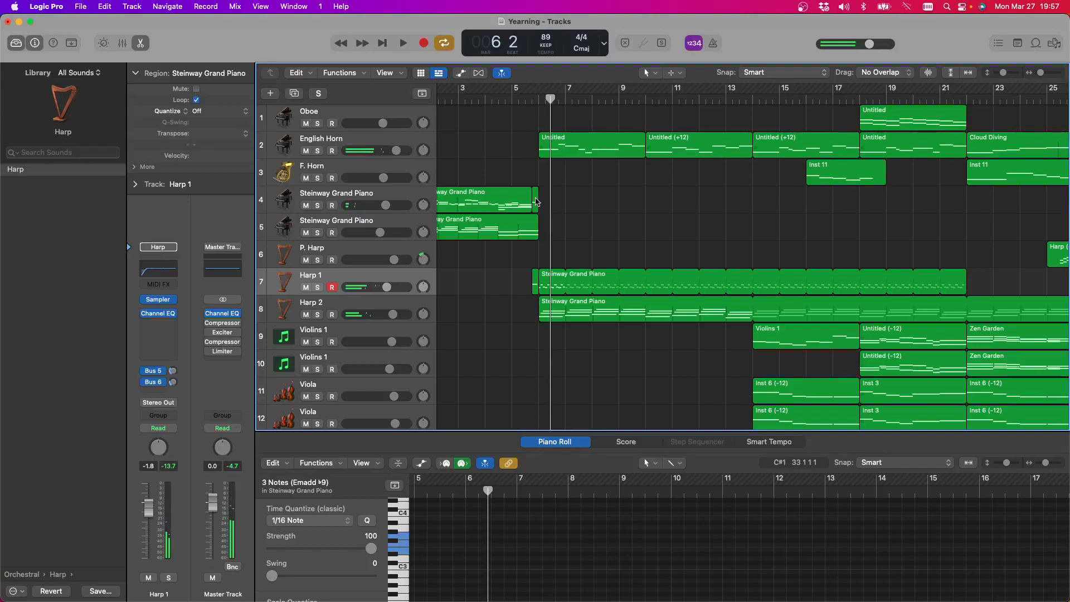
{"action": "left_click", "coordinate": [536, 200]}
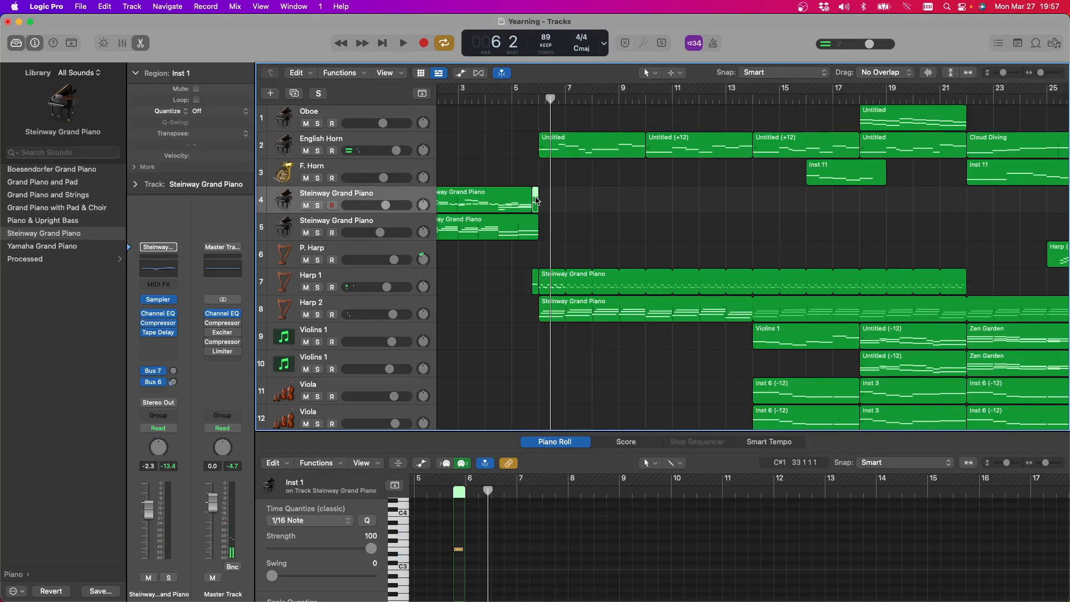
{"action": "key", "text": "Delete"}
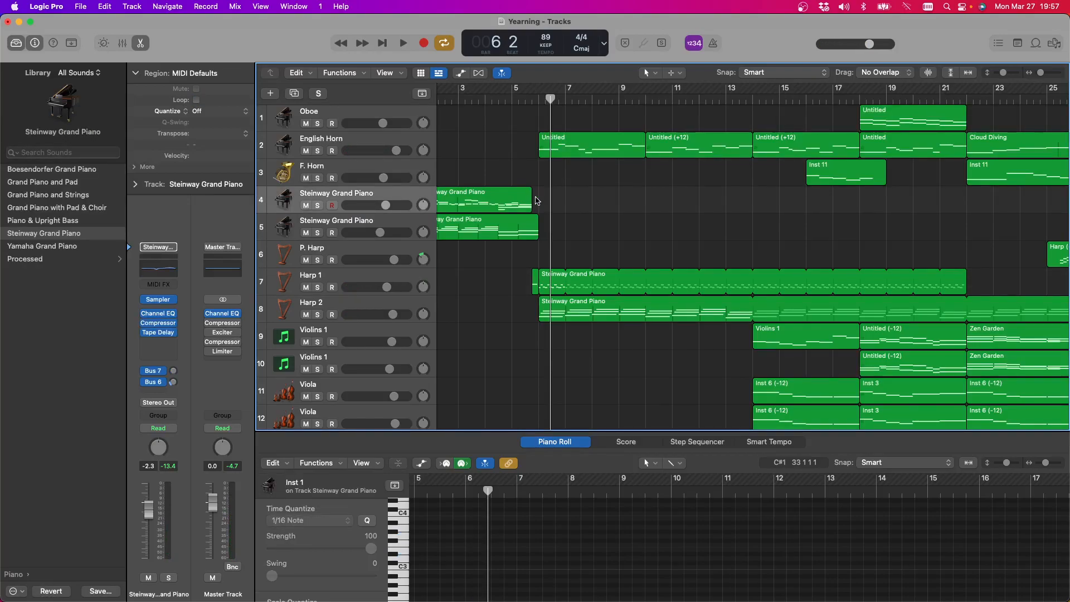
Turn off cycle mode and play the arrangement from bar 5
{"action": "left_click", "coordinate": [517, 95]}
{"action": "left_click", "coordinate": [398, 46]}
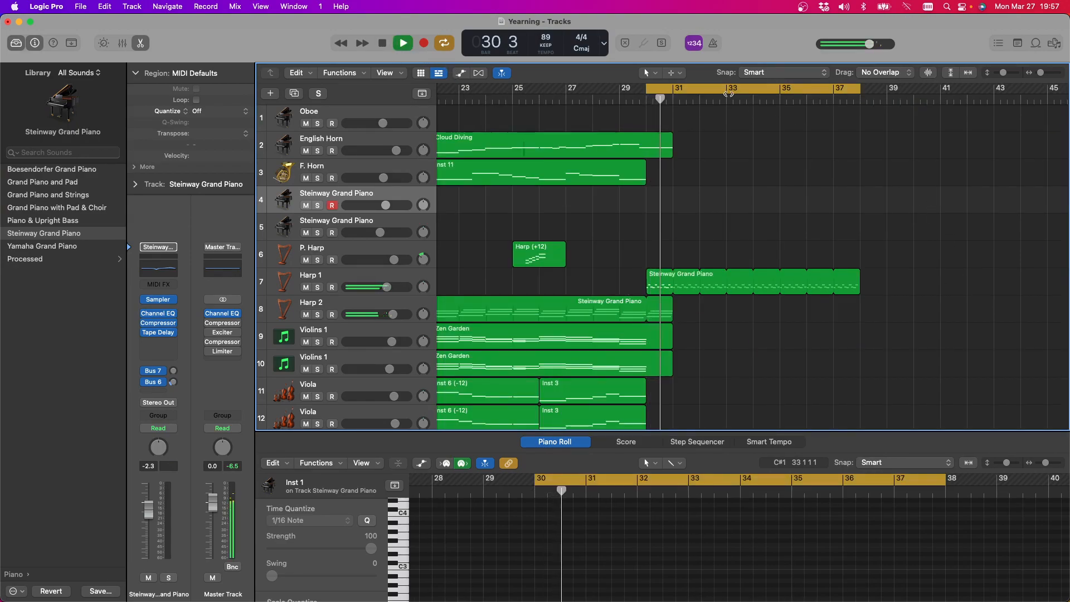
{"action": "key", "text": "c"}
{"action": "scroll", "coordinate": [966, 228], "scroll_direction": "left", "scroll_amount": 10}
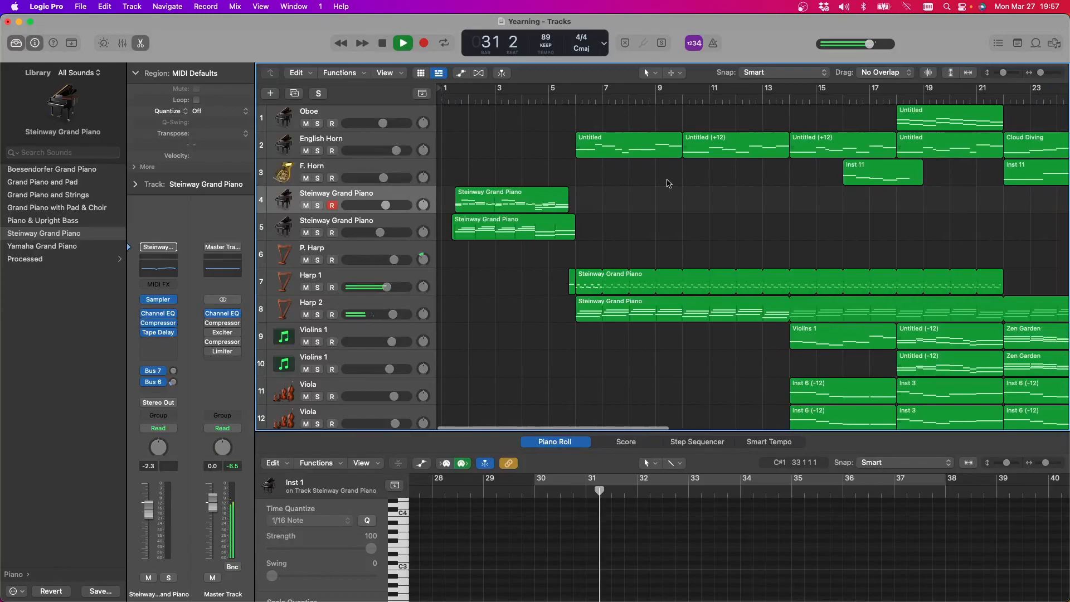
{"action": "left_click", "coordinate": [552, 95]}
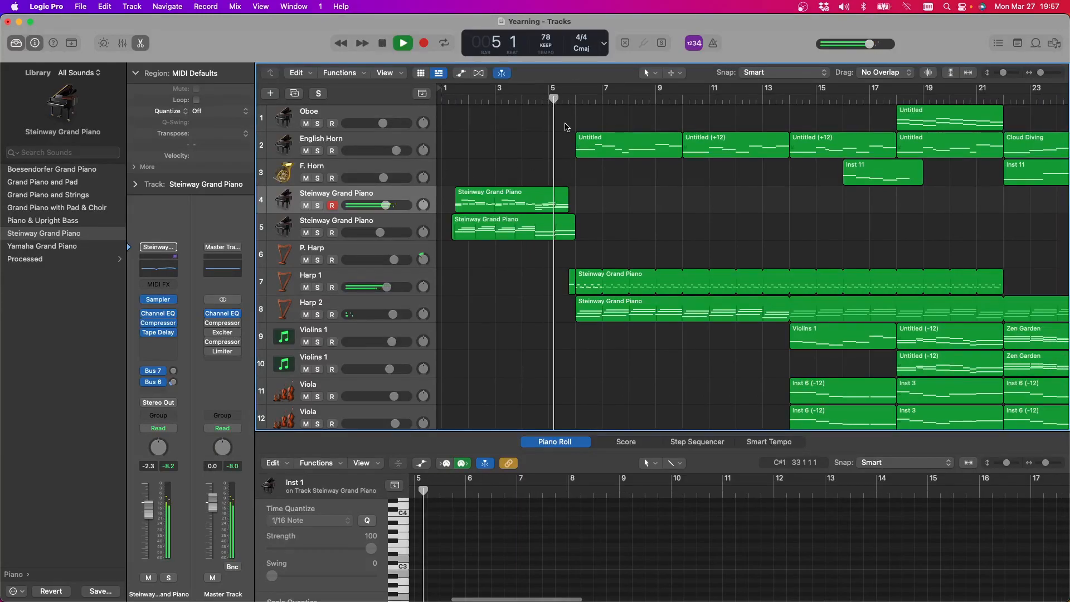
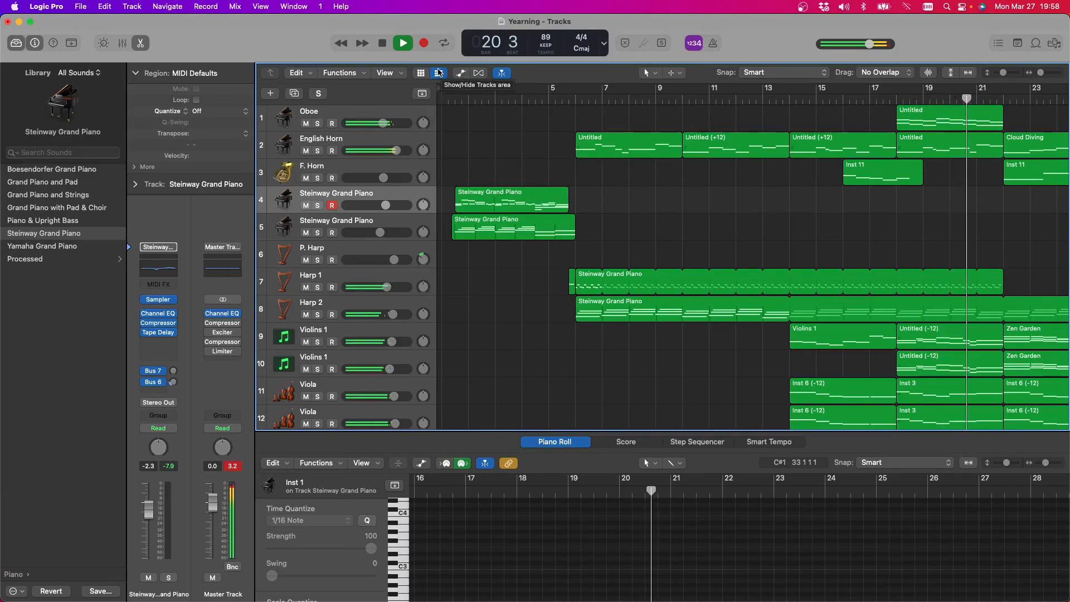
Stop playback and mute the doubled string tracks: the second Violins 1, second Viola and second Cellos
{"action": "scroll", "coordinate": [620, 143], "scroll_direction": "down", "scroll_amount": 1}
{"action": "scroll", "coordinate": [620, 143], "scroll_direction": "up", "scroll_amount": 1}
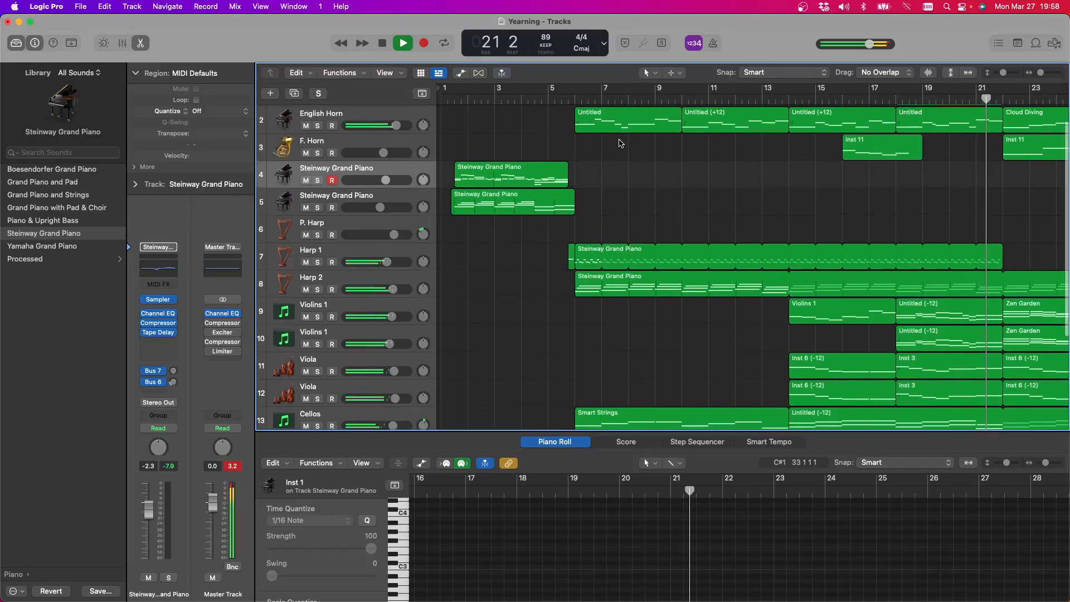
{"action": "left_click", "coordinate": [379, 49]}
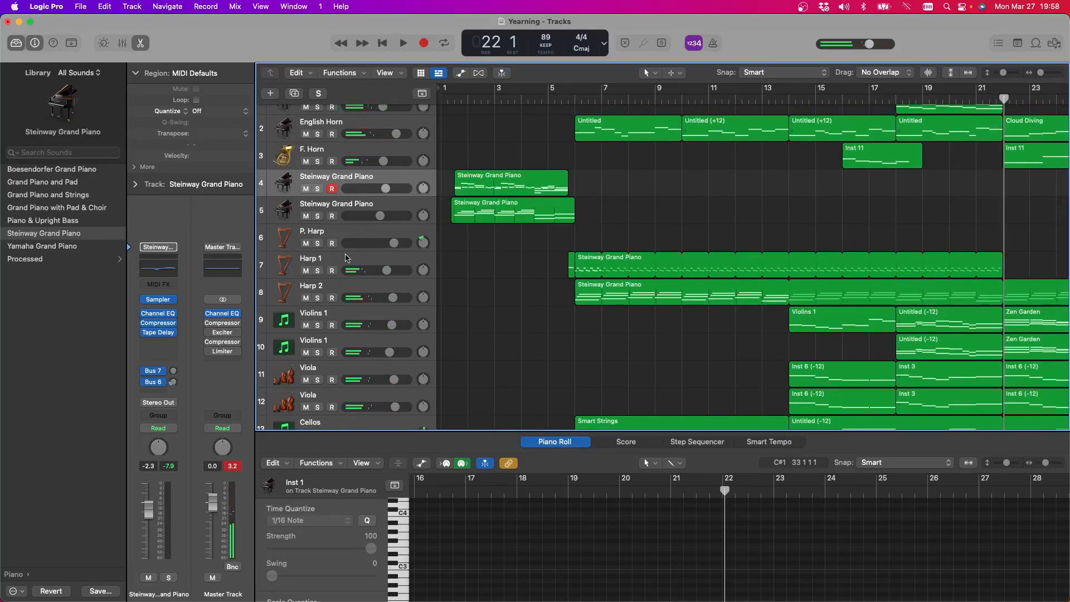
{"action": "scroll", "coordinate": [495, 318], "scroll_direction": "down", "scroll_amount": 4}
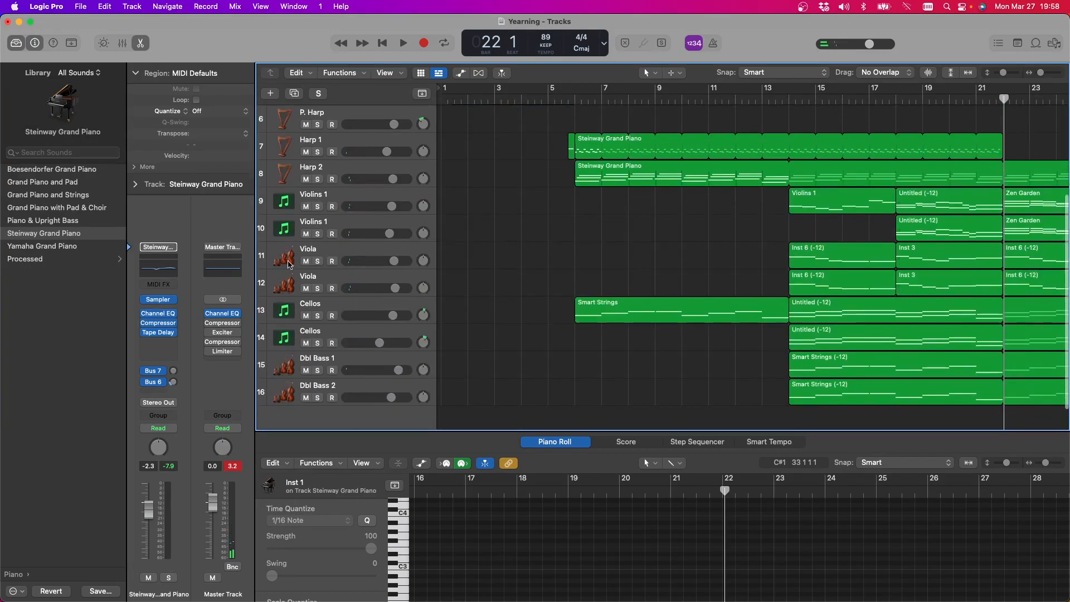
{"action": "left_click", "coordinate": [306, 234]}
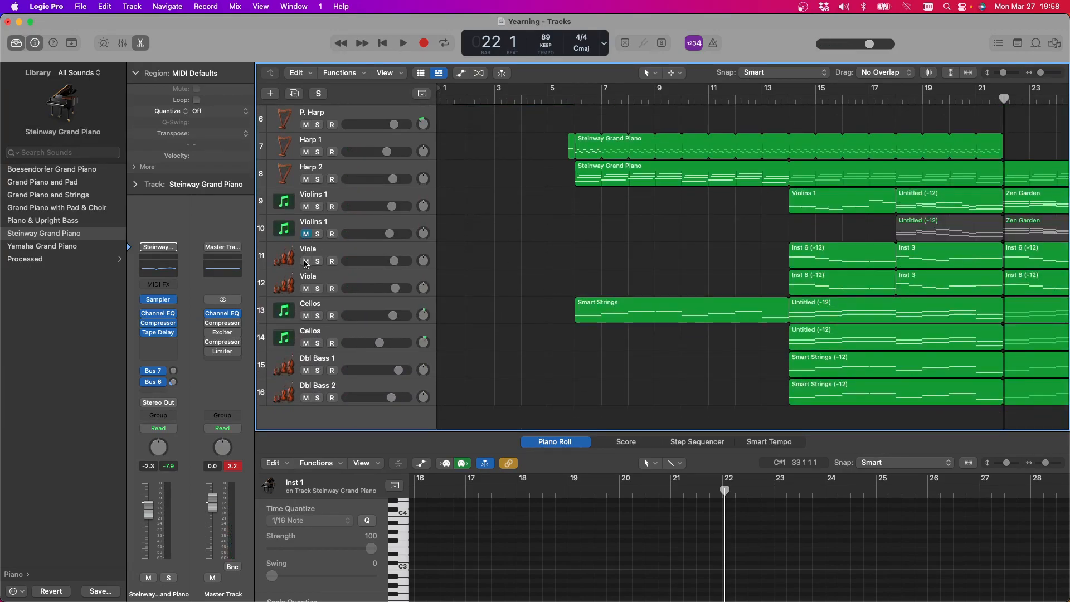
{"action": "left_click", "coordinate": [306, 289]}
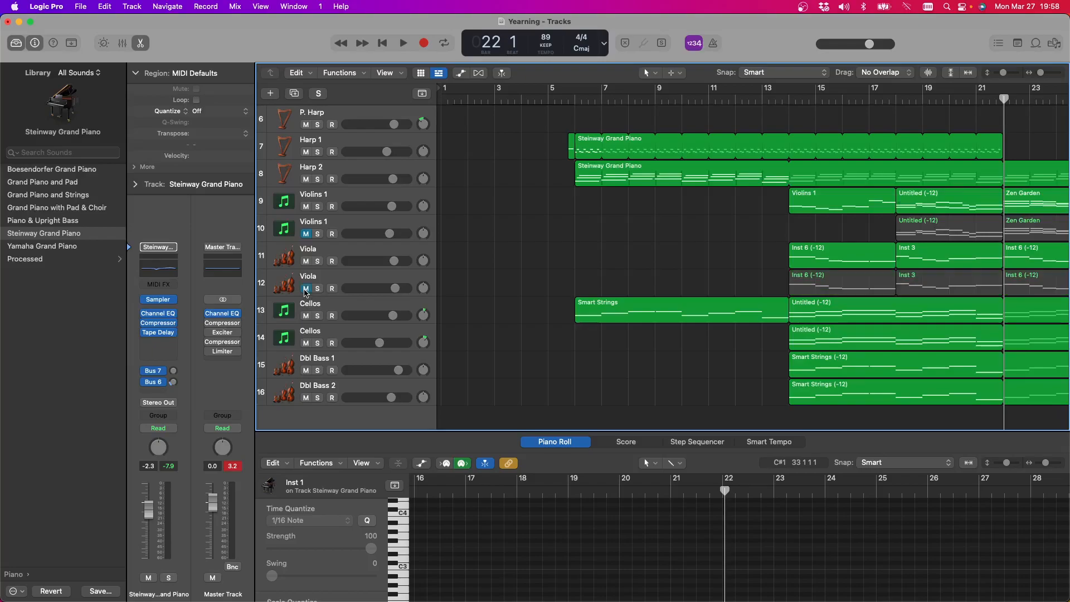
{"action": "left_click", "coordinate": [305, 344]}
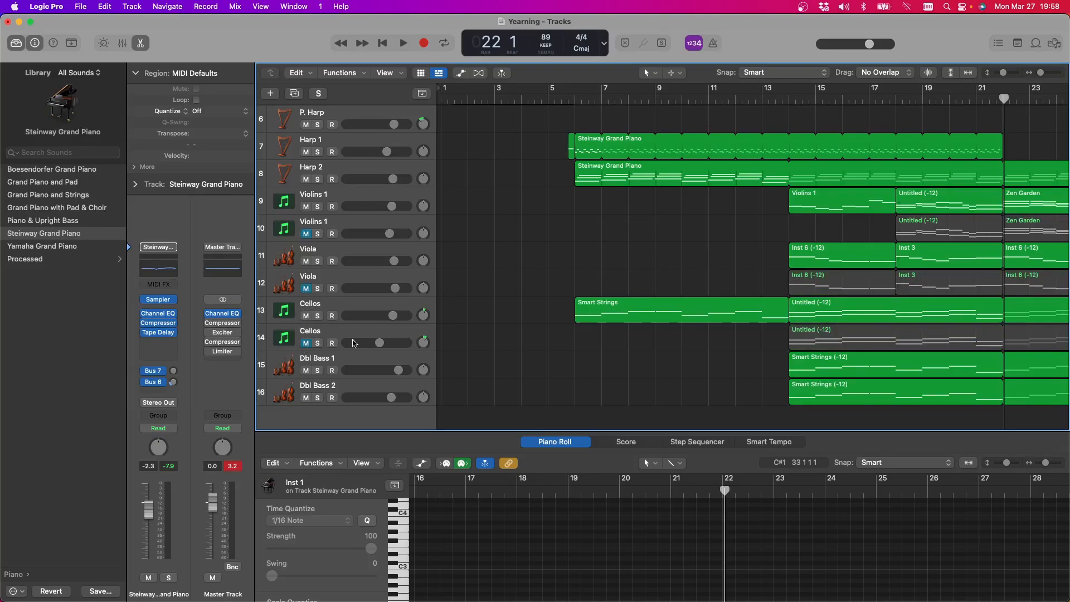
Save the Yearning project
{"action": "scroll", "coordinate": [344, 341], "scroll_direction": "up", "scroll_amount": 5}
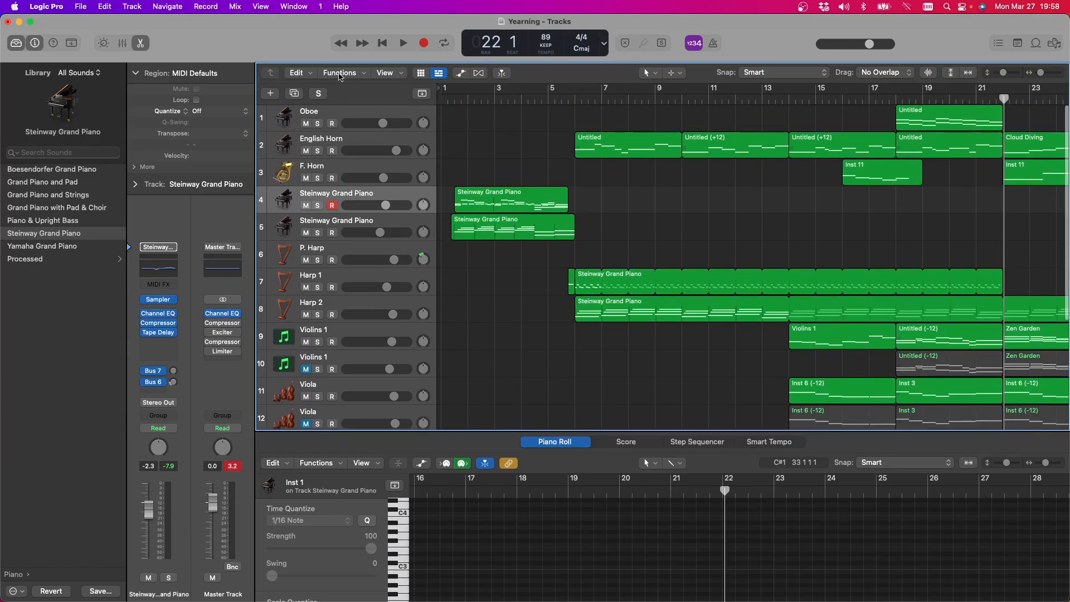
{"action": "left_click", "coordinate": [80, 7]}
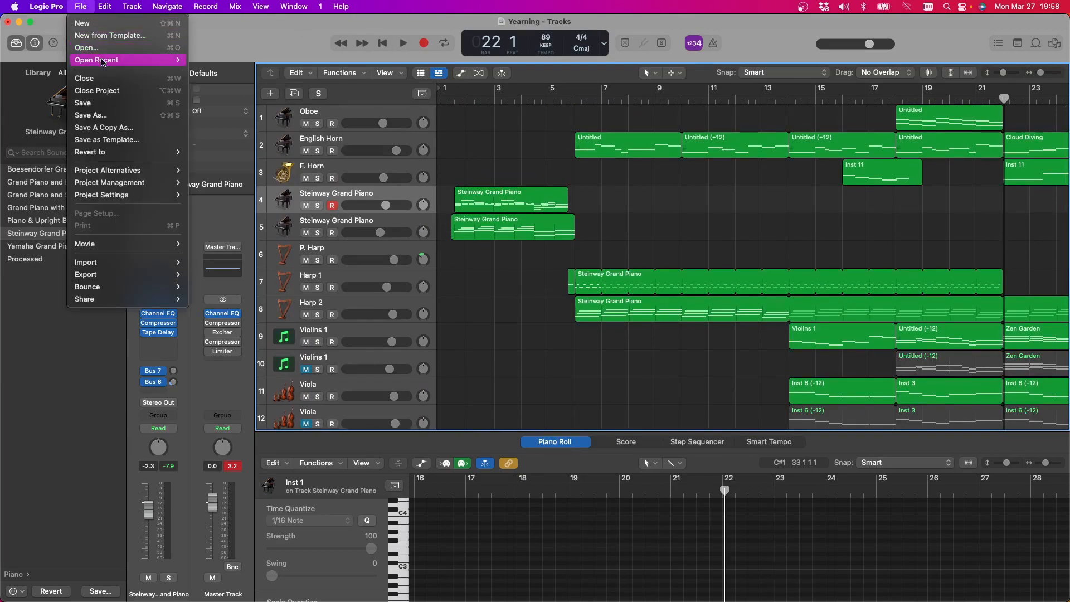
{"action": "left_click", "coordinate": [97, 103]}
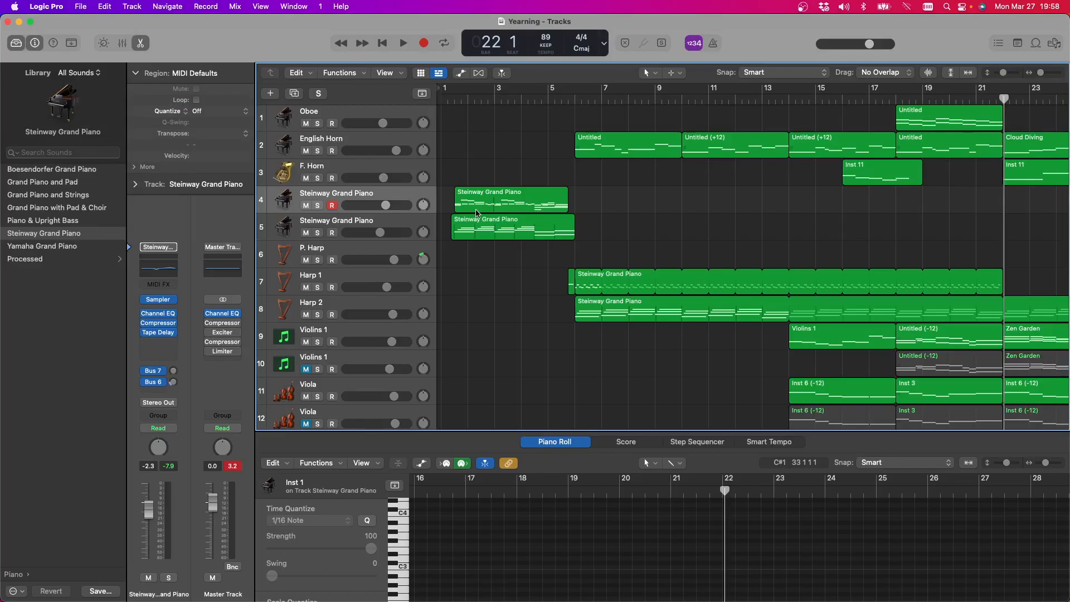
Minimise the Yearning project window and open the recent project Smooth
{"action": "scroll", "coordinate": [558, 238], "scroll_direction": "right", "scroll_amount": 10}
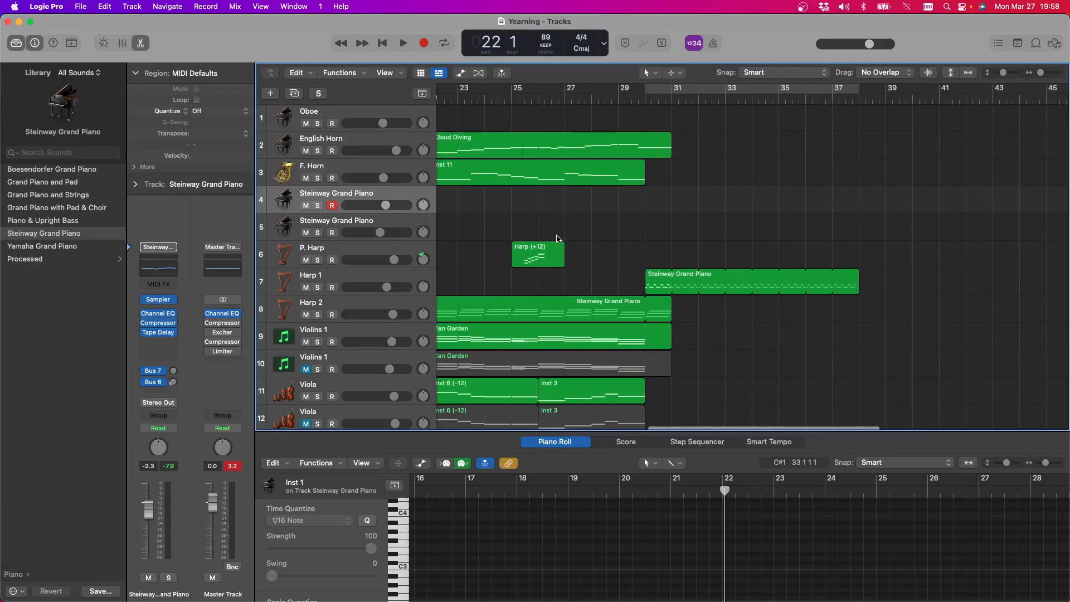
{"action": "scroll", "coordinate": [558, 238], "scroll_direction": "down", "scroll_amount": 2}
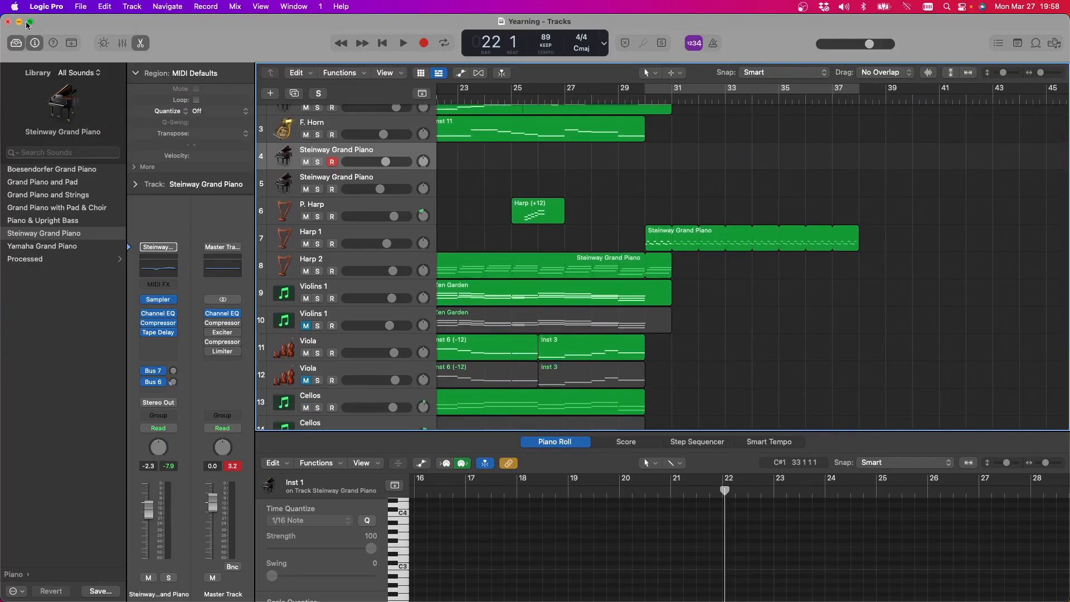
{"action": "left_click", "coordinate": [17, 23]}
{"action": "left_click", "coordinate": [84, 9]}
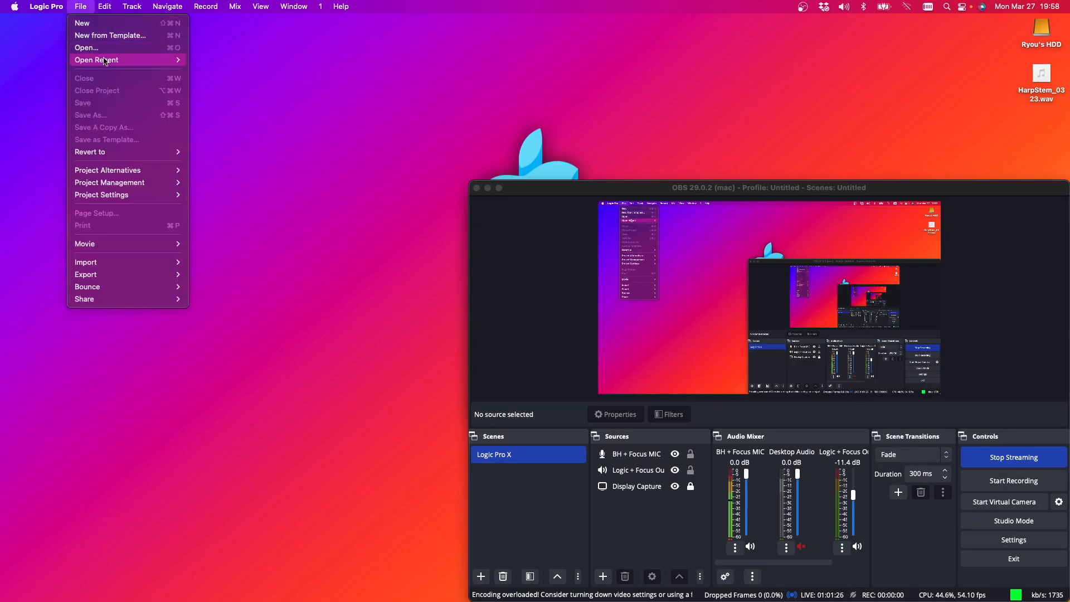
{"action": "mouse_move", "coordinate": [105, 62]}
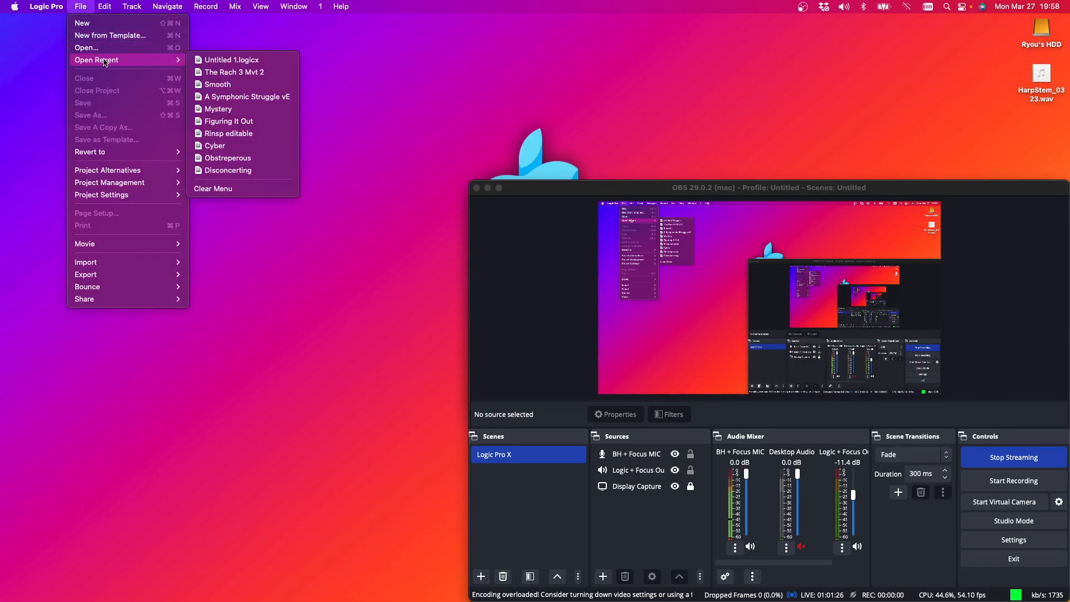
{"action": "left_click", "coordinate": [218, 85]}
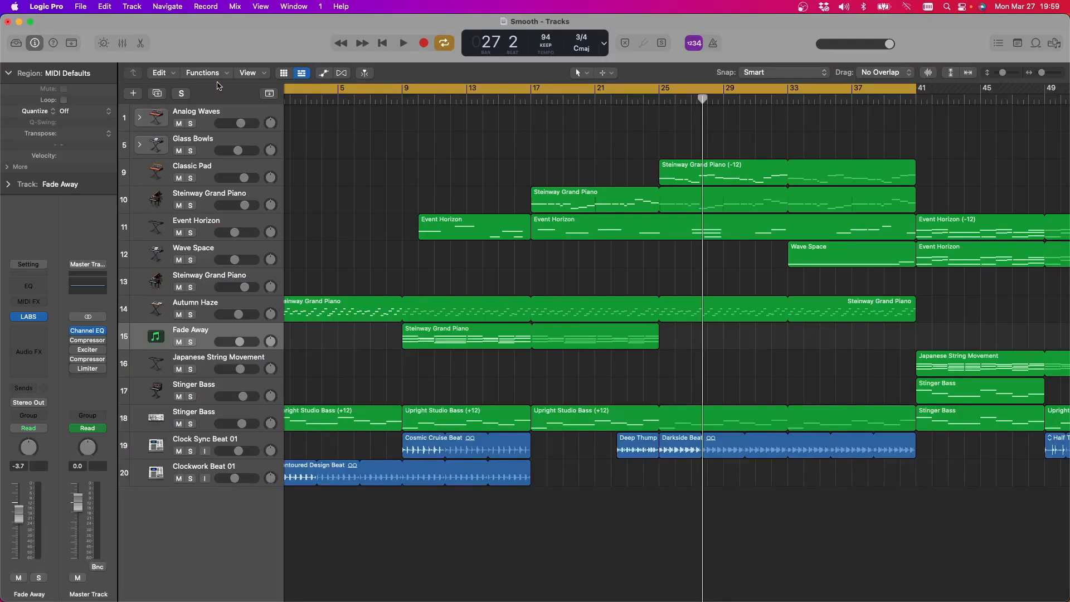
Play the Smooth project, examine its arrangement up to the sections beyond bar 41, and stop playback
{"action": "key", "text": "space"}
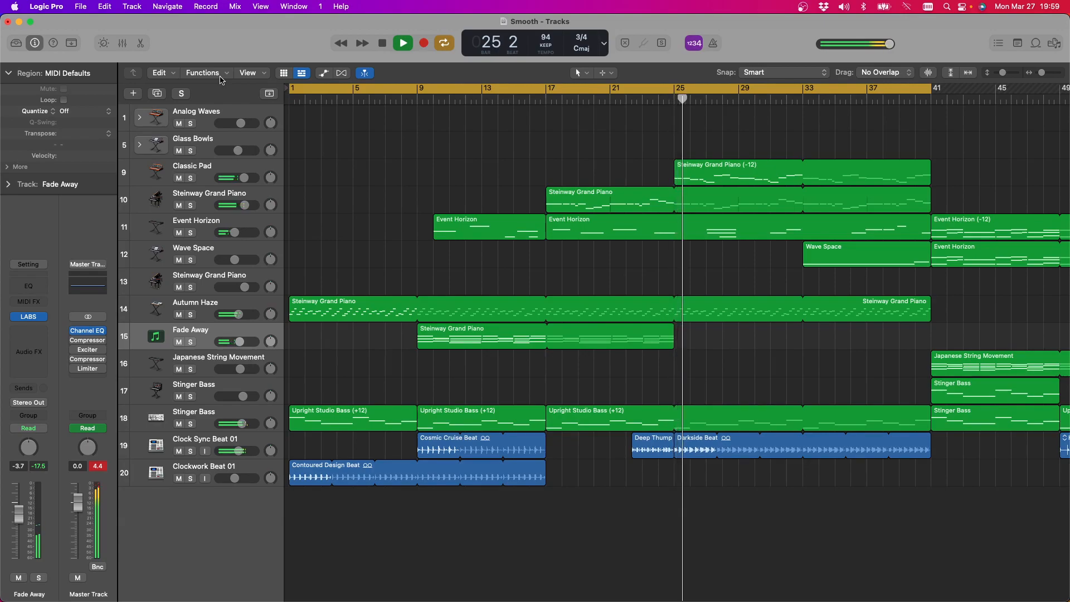
{"action": "scroll", "coordinate": [530, 213], "scroll_direction": "right", "scroll_amount": 8}
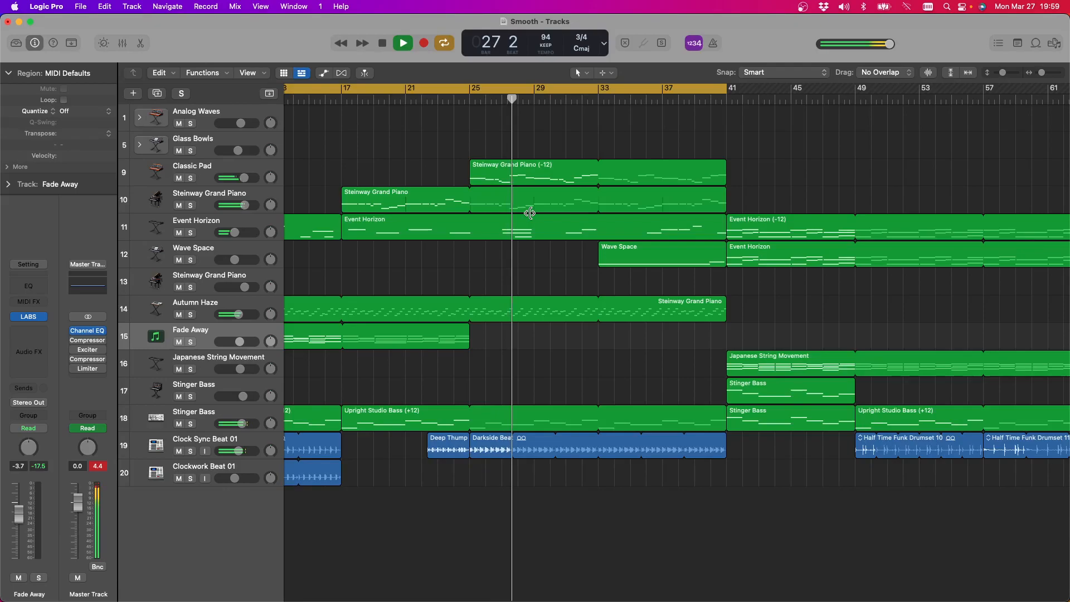
{"action": "scroll", "coordinate": [530, 213], "scroll_direction": "right", "scroll_amount": 2}
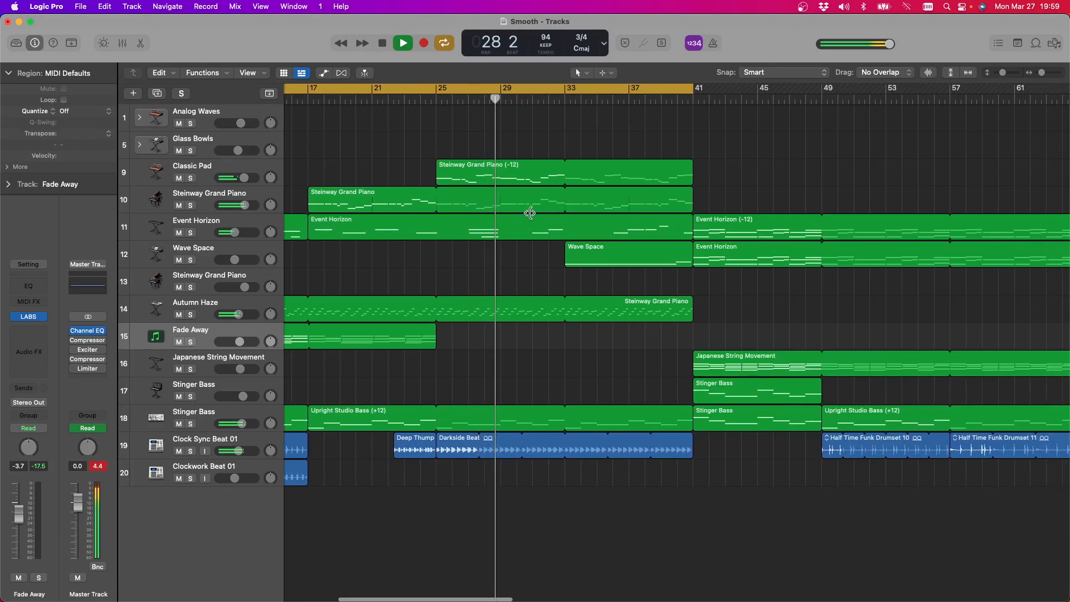
{"action": "scroll", "coordinate": [536, 221], "scroll_direction": "left", "scroll_amount": 2}
{"action": "scroll", "coordinate": [536, 221], "scroll_direction": "left", "scroll_amount": 7}
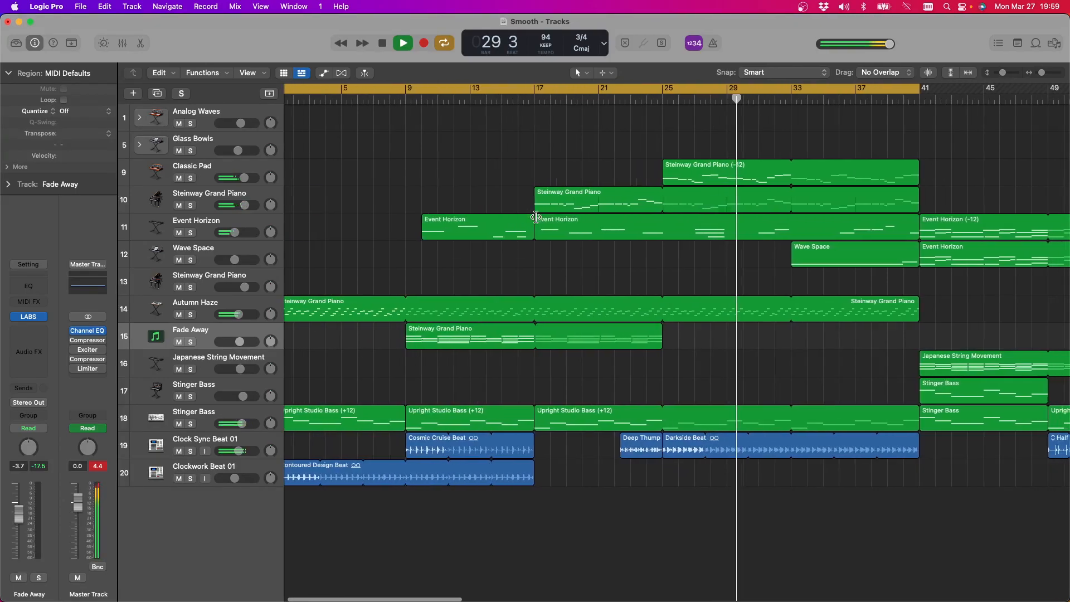
{"action": "left_click", "coordinate": [382, 44]}
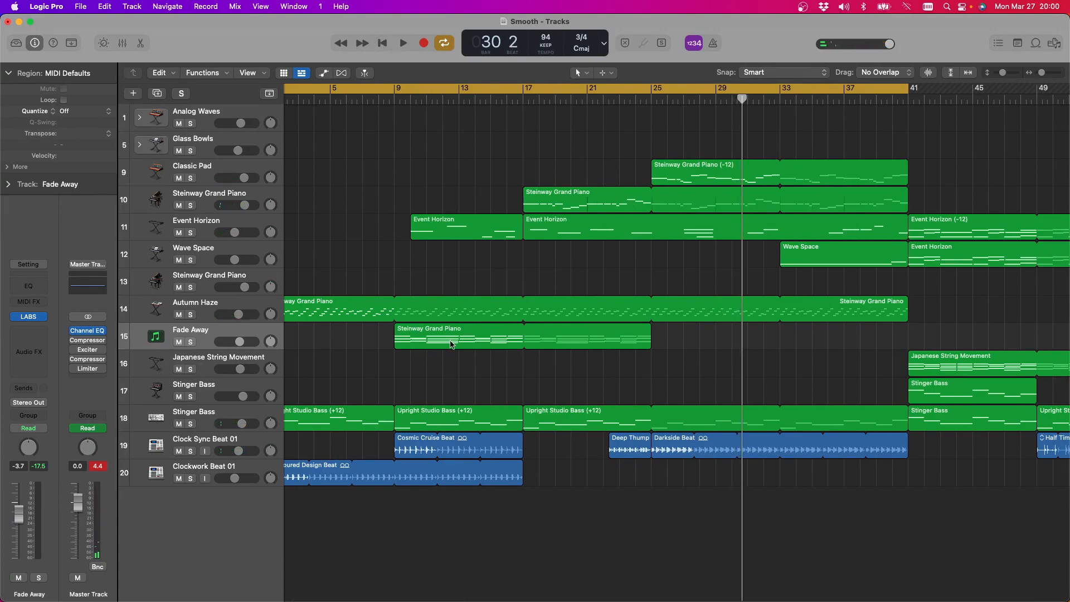
{"action": "scroll", "coordinate": [507, 336], "scroll_direction": "left", "scroll_amount": 1}
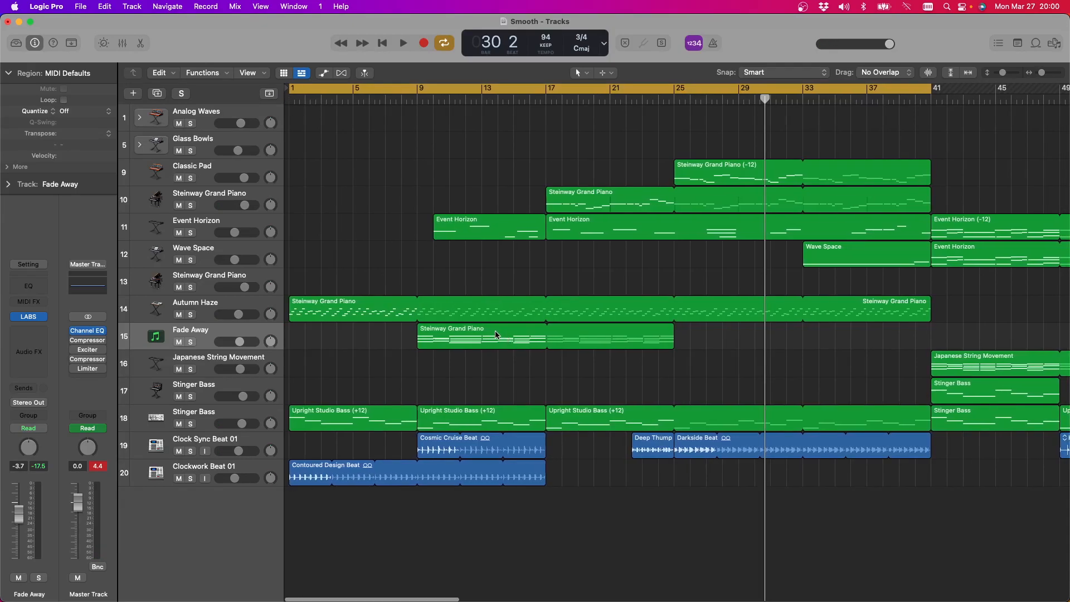
{"action": "scroll", "coordinate": [383, 251], "scroll_direction": "right", "scroll_amount": 1}
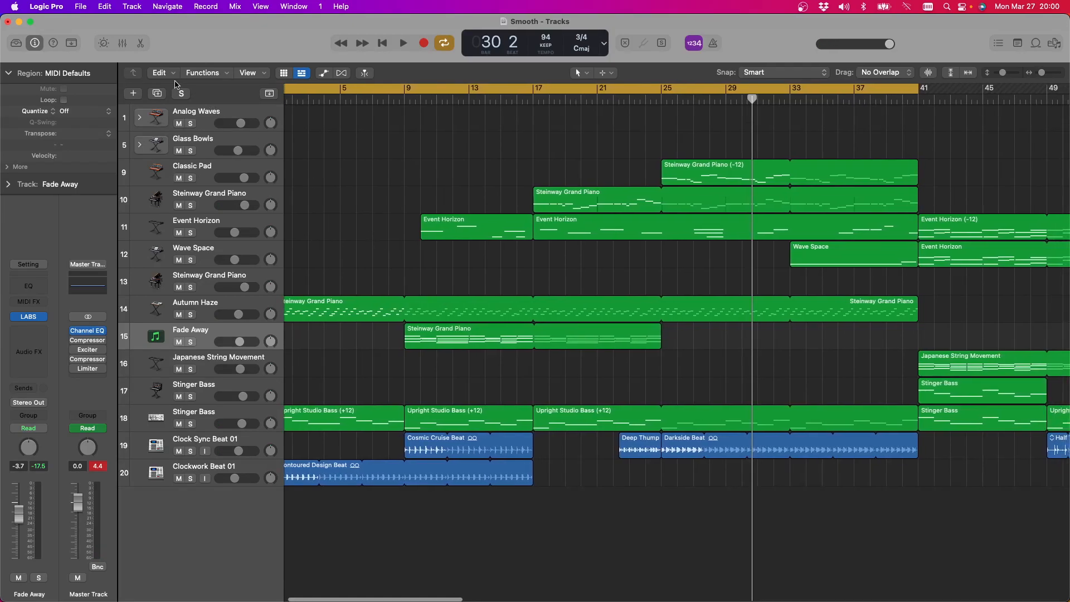
Close the Smooth project without saving its changes and bring up the file chooser for opening another project
{"action": "left_click", "coordinate": [8, 22]}
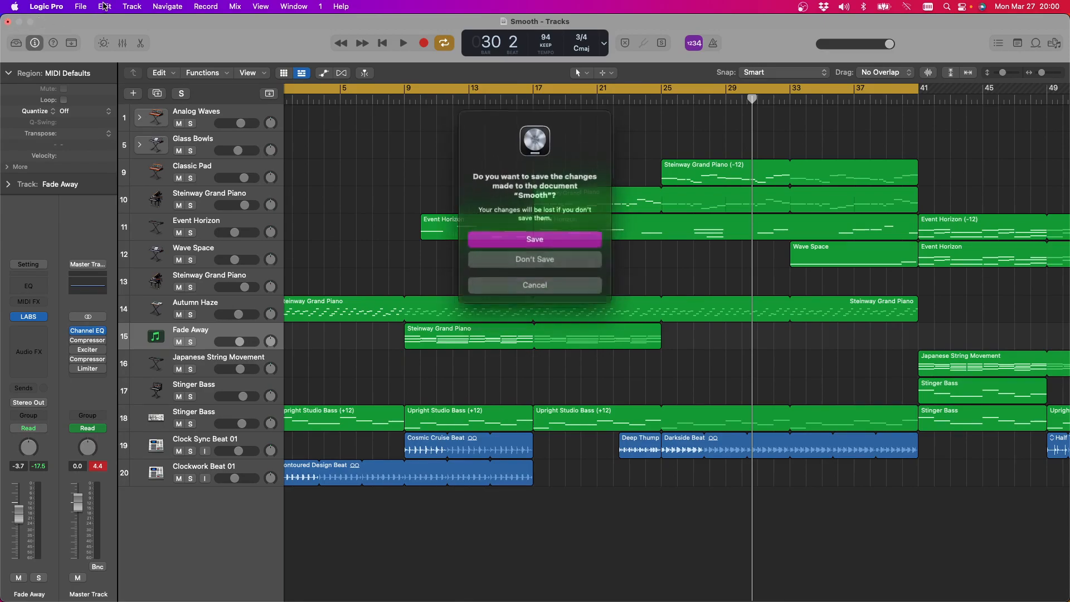
{"action": "left_click", "coordinate": [547, 261]}
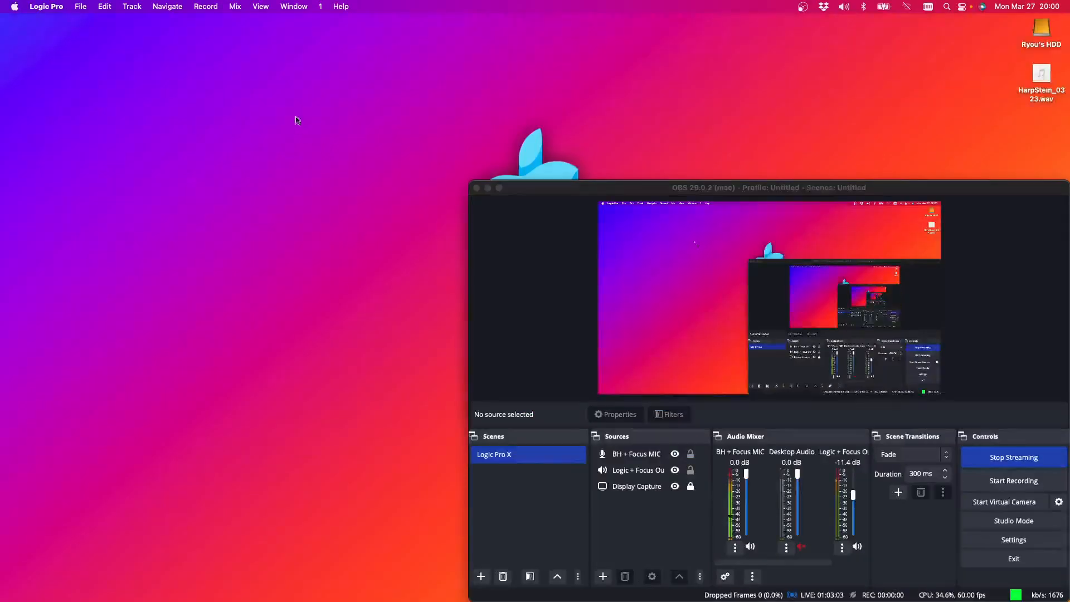
{"action": "left_click", "coordinate": [83, 6]}
{"action": "mouse_move", "coordinate": [100, 61]}
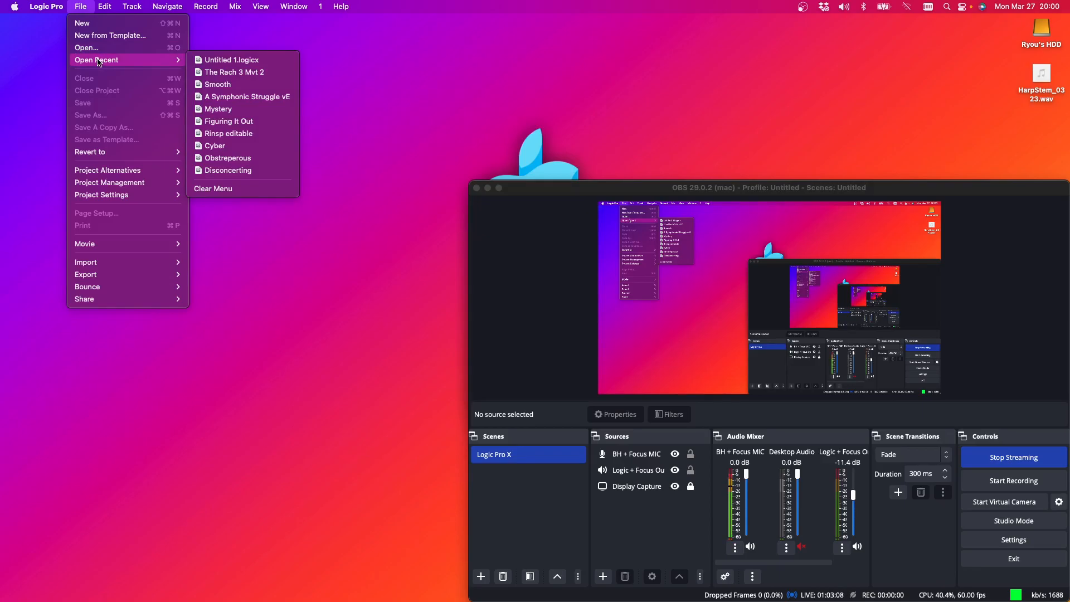
{"action": "left_click", "coordinate": [131, 49]}
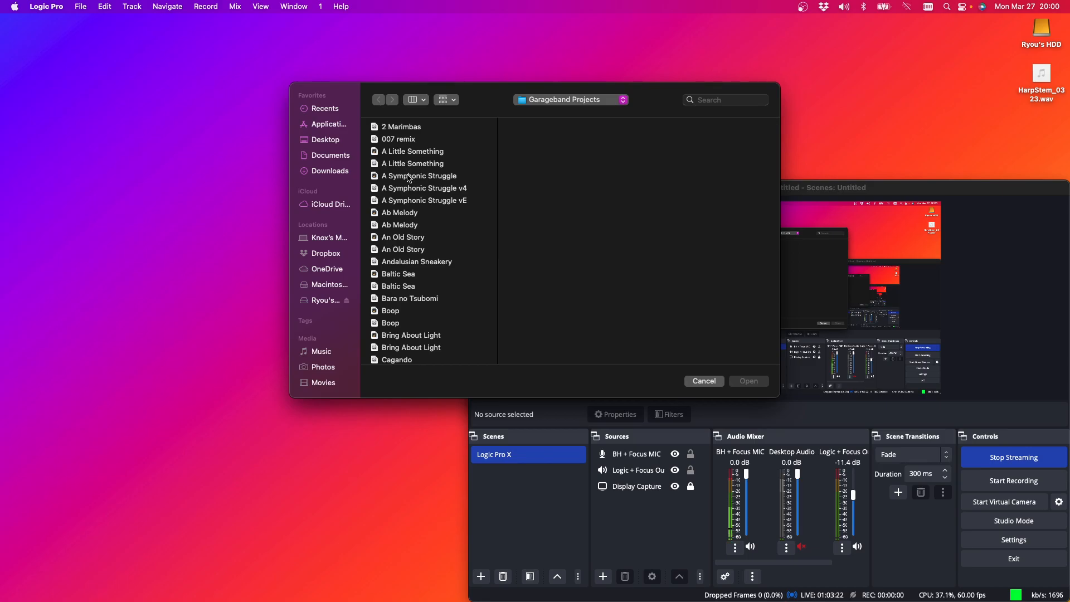
Browse the Garageband Projects folder alphabetically down to the S titles and preview the Song Intro project
{"action": "scroll", "coordinate": [410, 183], "scroll_direction": "down", "scroll_amount": 10}
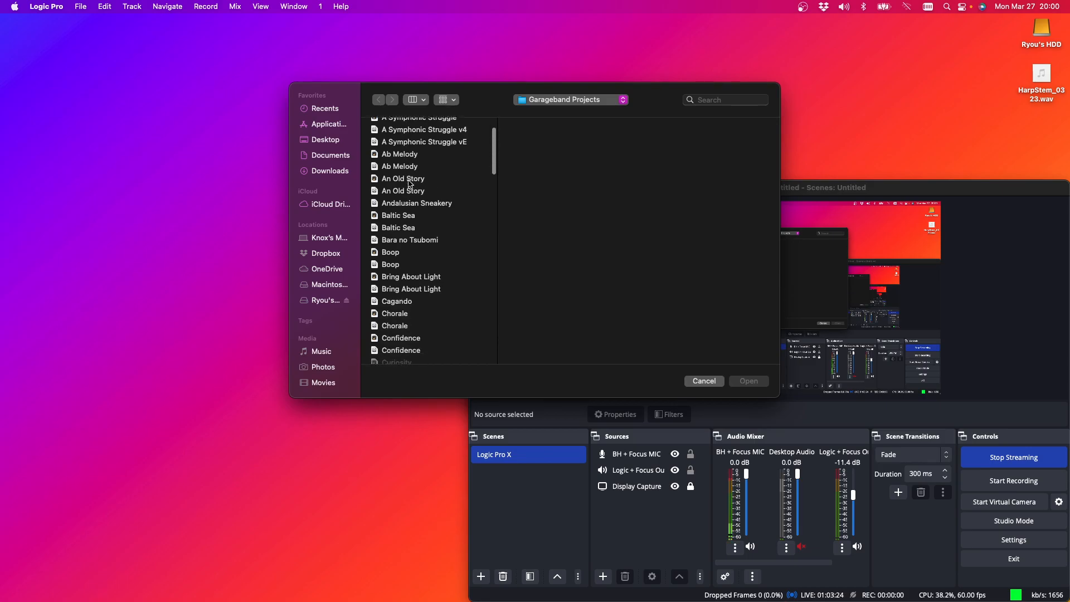
{"action": "scroll", "coordinate": [410, 184], "scroll_direction": "down", "scroll_amount": 1}
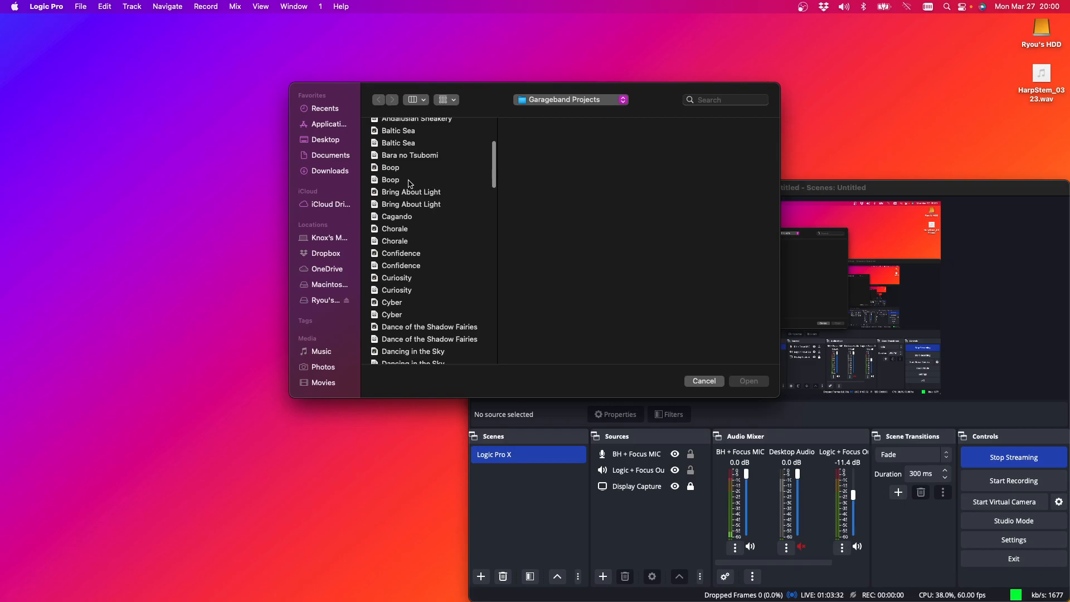
{"action": "scroll", "coordinate": [410, 184], "scroll_direction": "down", "scroll_amount": 5}
{"action": "scroll", "coordinate": [409, 184], "scroll_direction": "down", "scroll_amount": 2}
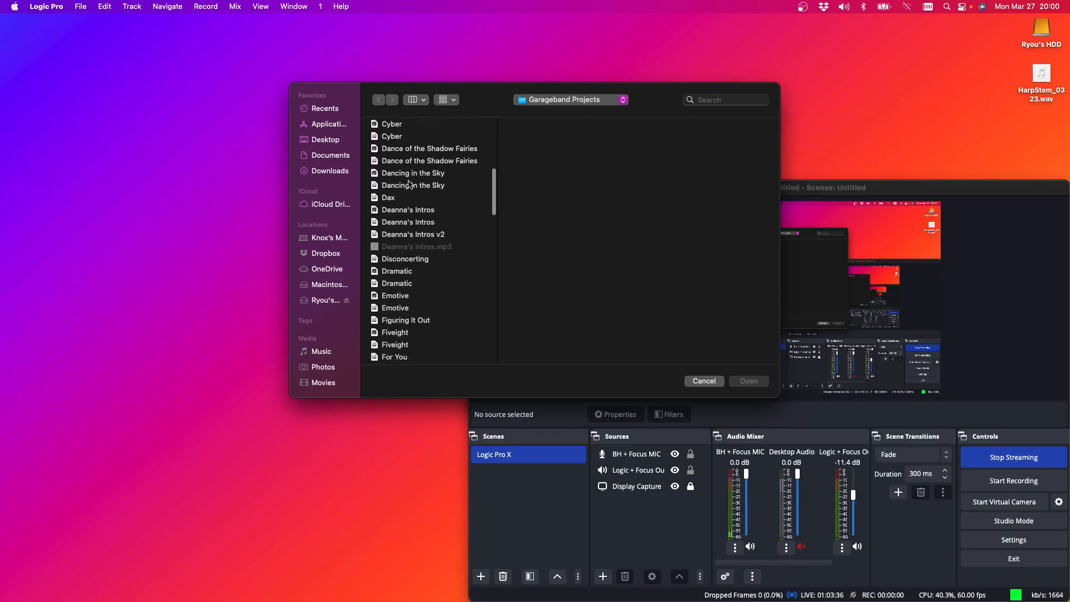
{"action": "scroll", "coordinate": [410, 183], "scroll_direction": "down", "scroll_amount": 2}
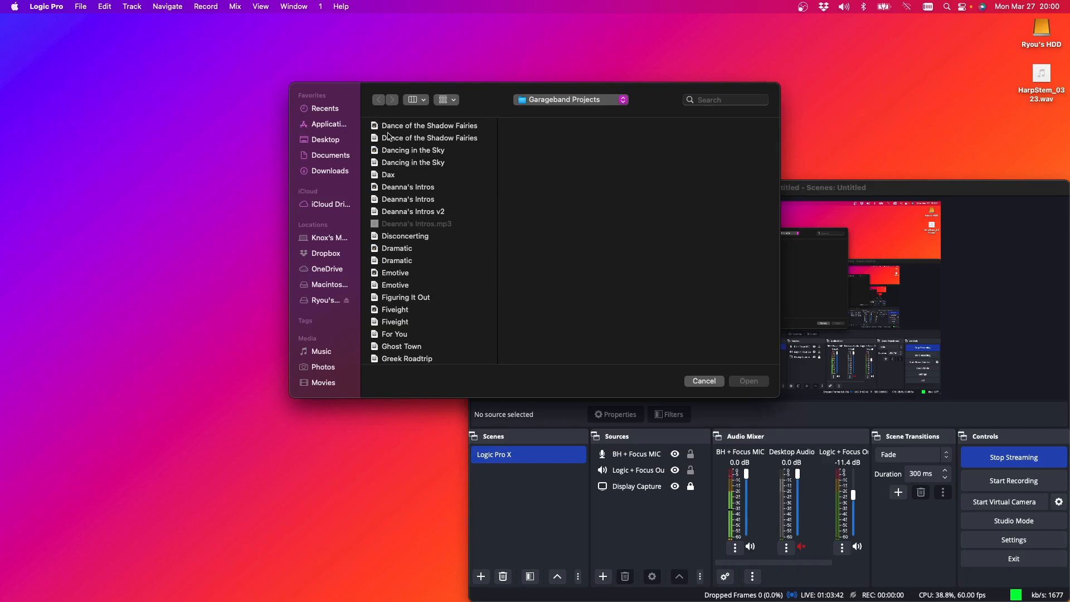
{"action": "scroll", "coordinate": [447, 235], "scroll_direction": "down", "scroll_amount": 5}
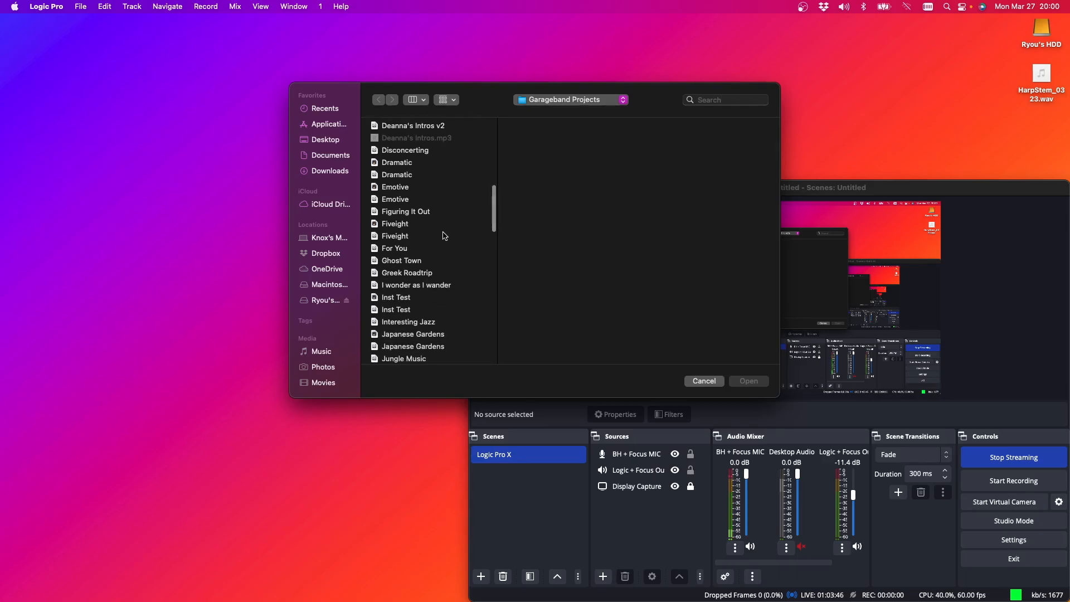
{"action": "scroll", "coordinate": [445, 236], "scroll_direction": "down", "scroll_amount": 6}
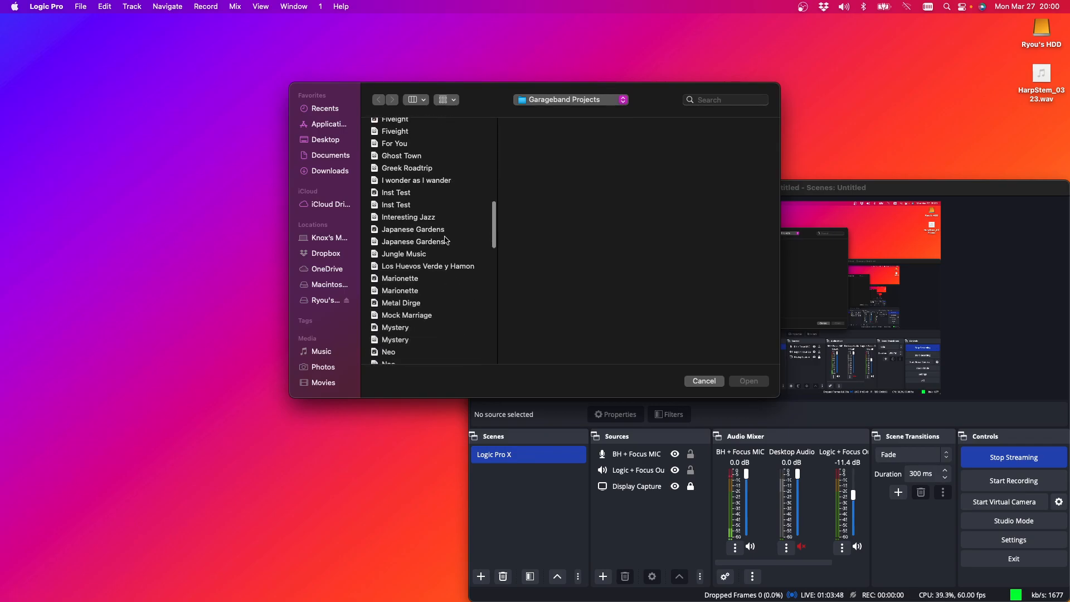
{"action": "scroll", "coordinate": [445, 240], "scroll_direction": "down", "scroll_amount": 5}
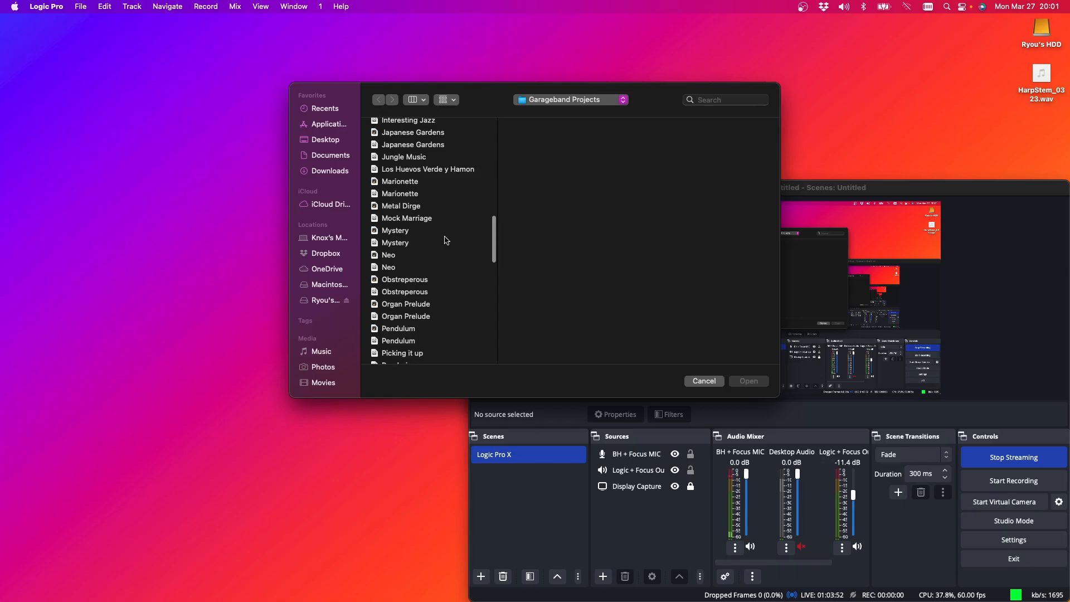
{"action": "scroll", "coordinate": [444, 240], "scroll_direction": "down", "scroll_amount": 2}
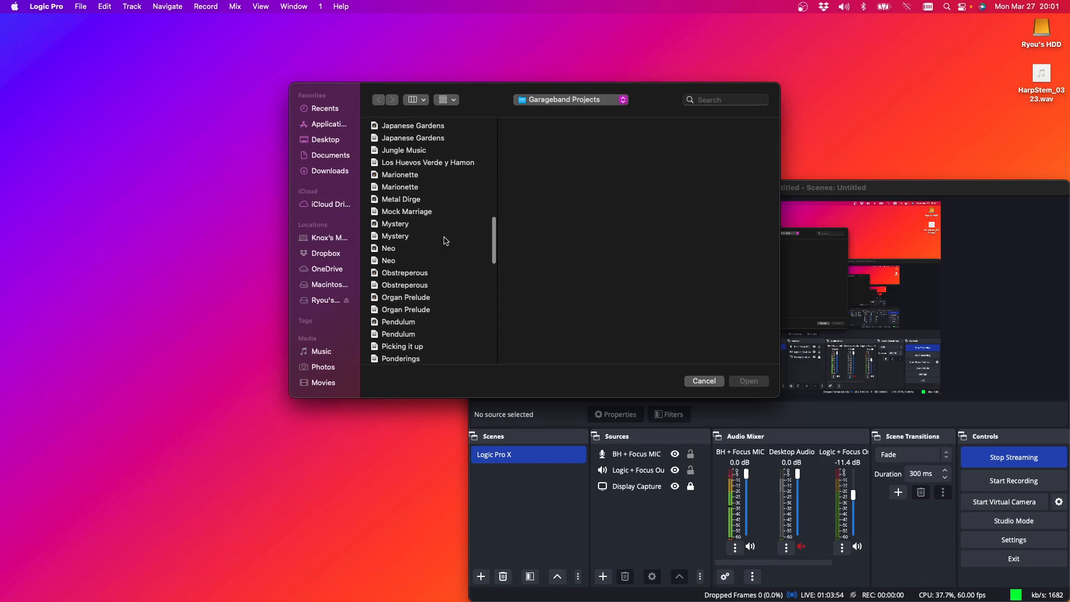
{"action": "scroll", "coordinate": [445, 241], "scroll_direction": "down", "scroll_amount": 6}
{"action": "scroll", "coordinate": [445, 241], "scroll_direction": "down", "scroll_amount": 8}
{"action": "scroll", "coordinate": [444, 241], "scroll_direction": "down", "scroll_amount": 1}
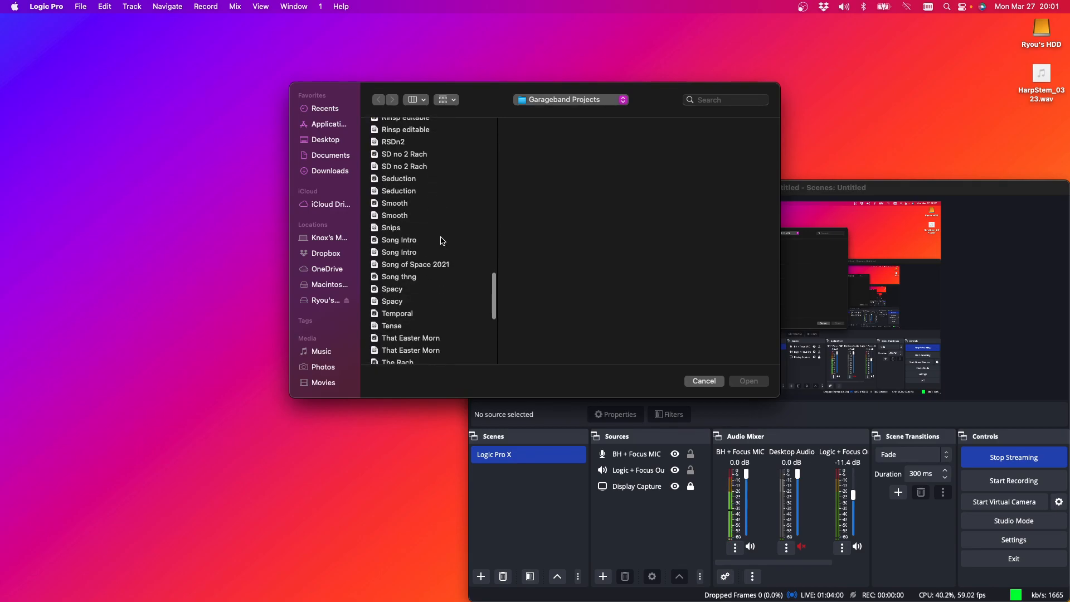
{"action": "left_click", "coordinate": [414, 253]}
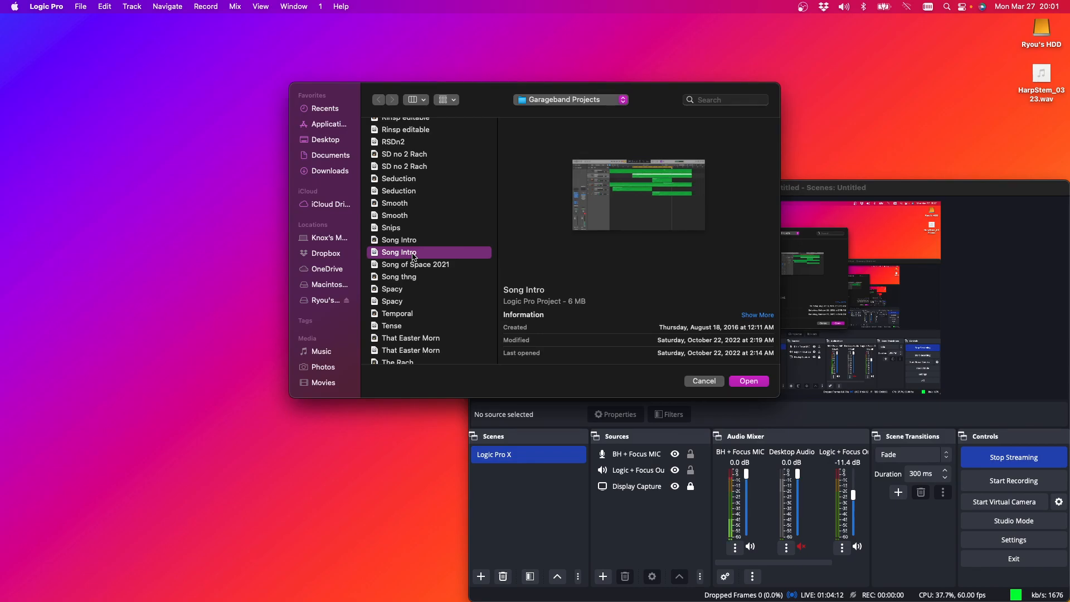
Open the Waltz project from the Garageband Projects folder
{"action": "scroll", "coordinate": [413, 257], "scroll_direction": "down", "scroll_amount": 5}
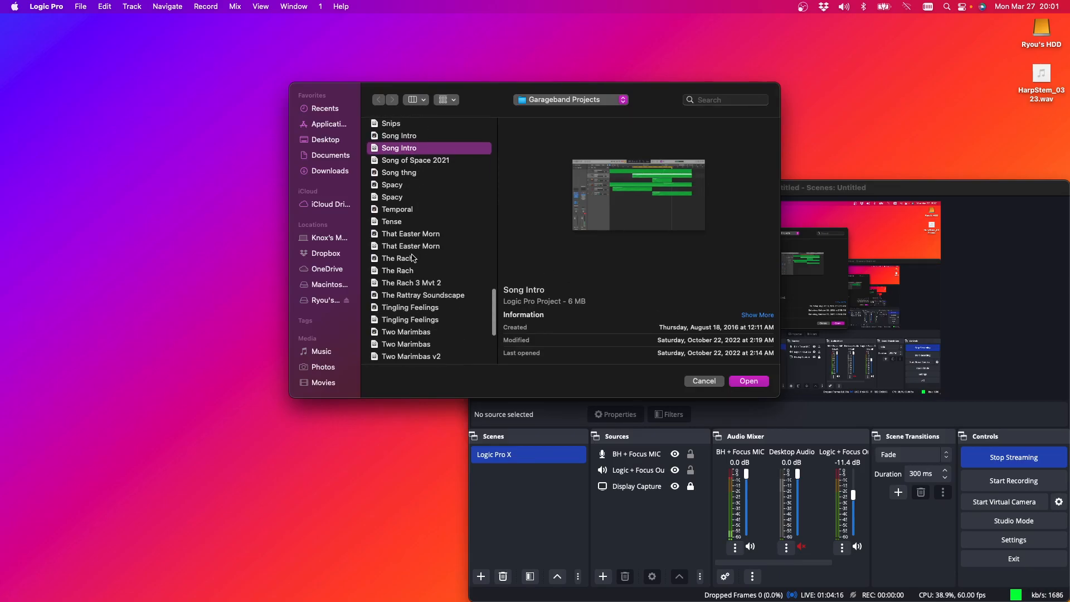
{"action": "scroll", "coordinate": [413, 258], "scroll_direction": "down", "scroll_amount": 4}
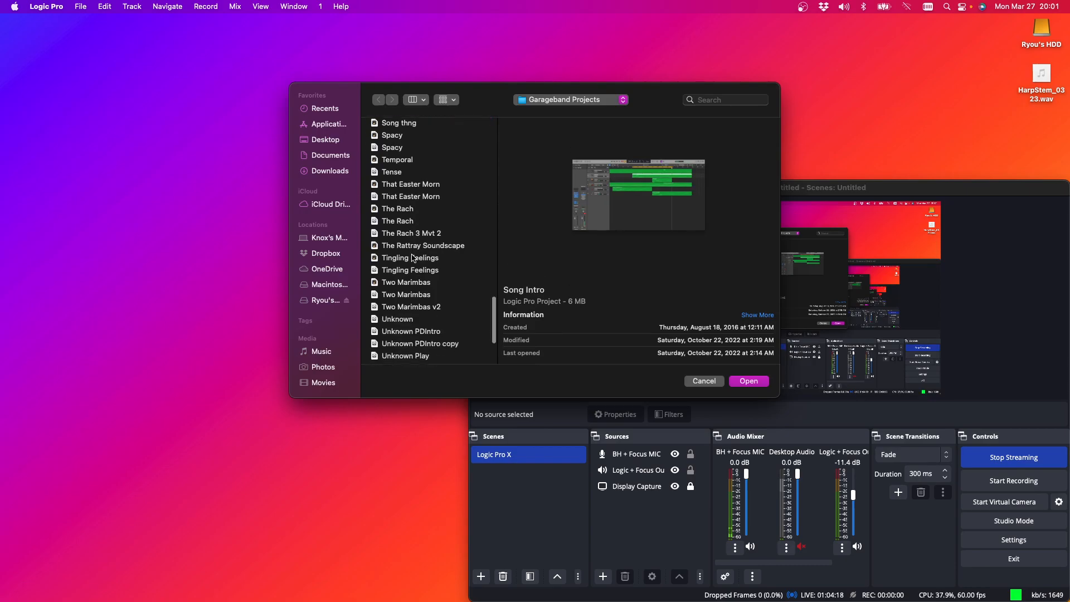
{"action": "scroll", "coordinate": [413, 258], "scroll_direction": "down", "scroll_amount": 1}
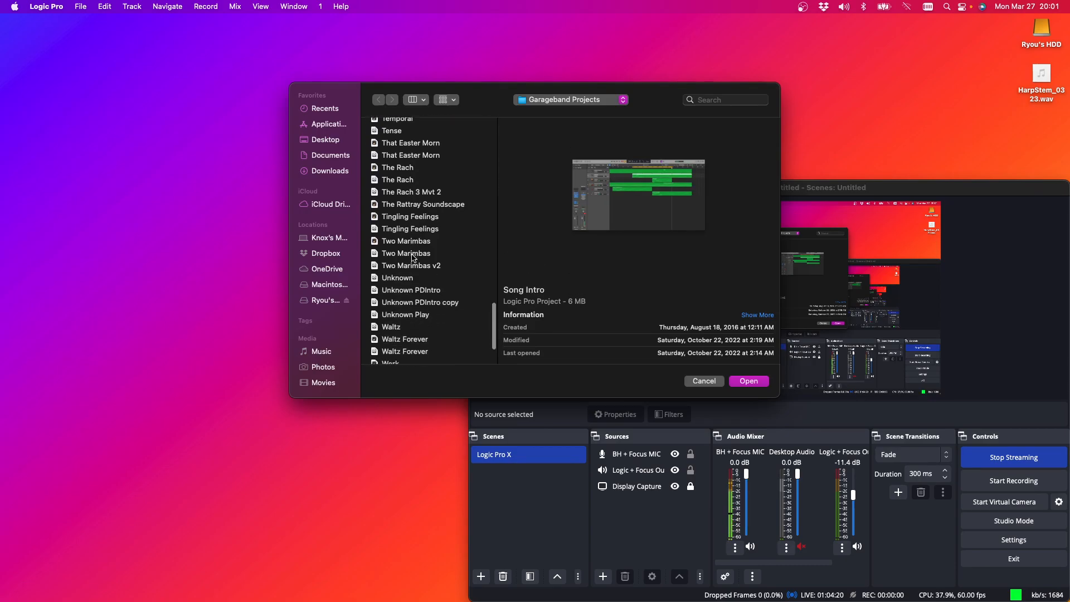
{"action": "scroll", "coordinate": [413, 257], "scroll_direction": "down", "scroll_amount": 4}
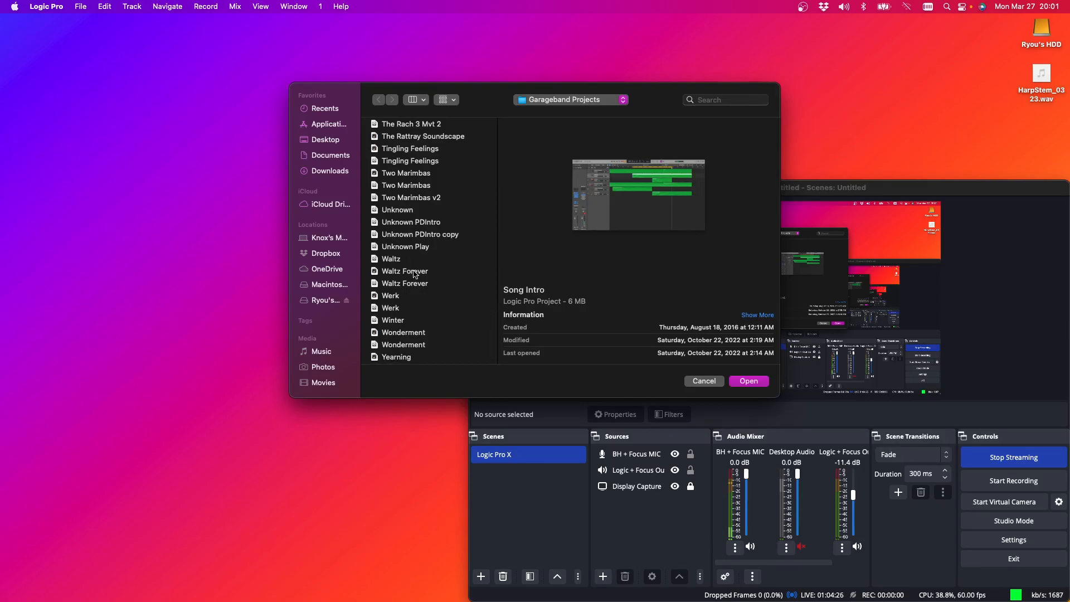
{"action": "double_click", "coordinate": [393, 260]}
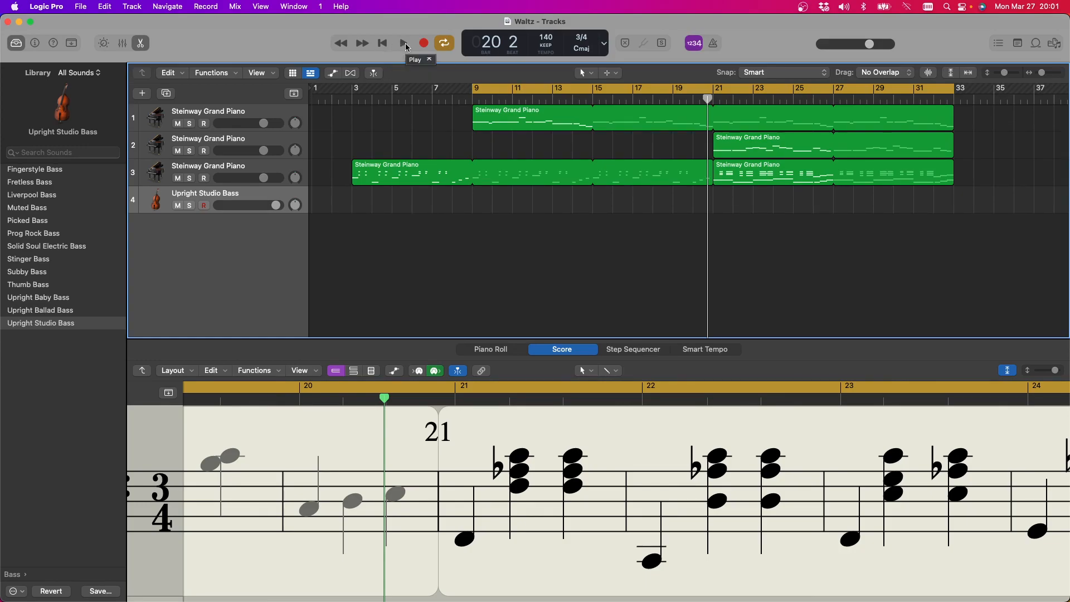
Extend the cycle range to start at bar 3, play the Waltz project with the score zoomed out, and stop playback
{"action": "left_click_drag", "start_coordinate": [472, 89], "coordinate": [355, 90]}
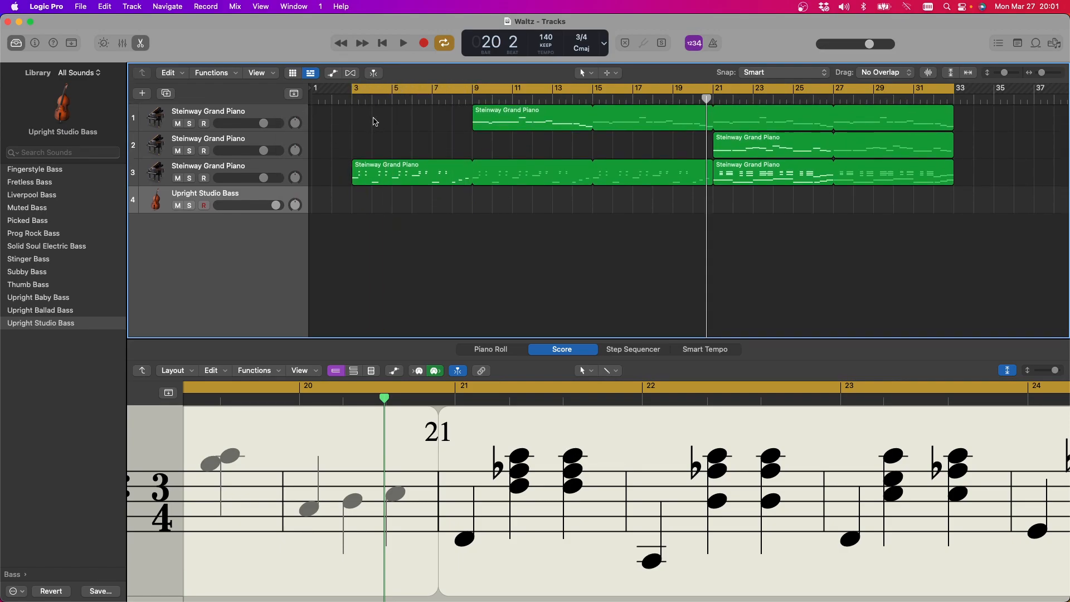
{"action": "left_click", "coordinate": [401, 39]}
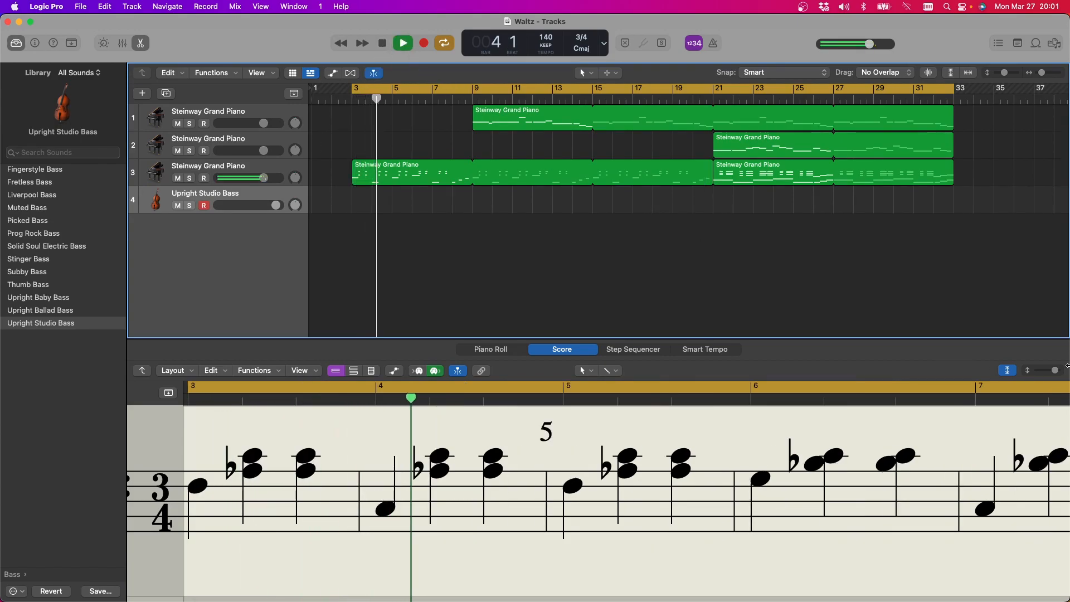
{"action": "left_click_drag", "start_coordinate": [1055, 370], "coordinate": [1039, 378]}
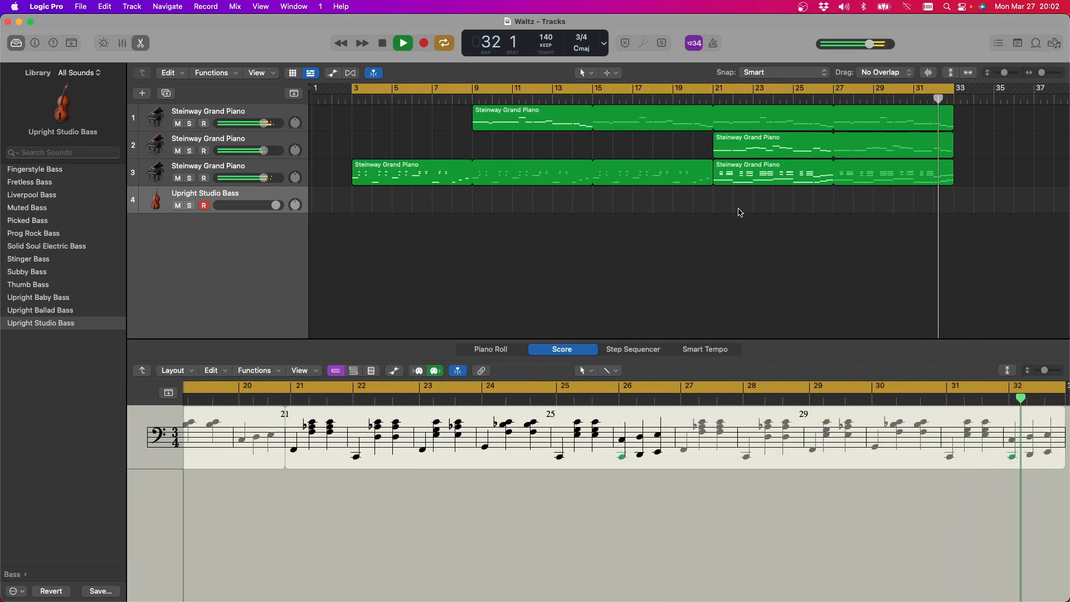
{"action": "left_click", "coordinate": [382, 43]}
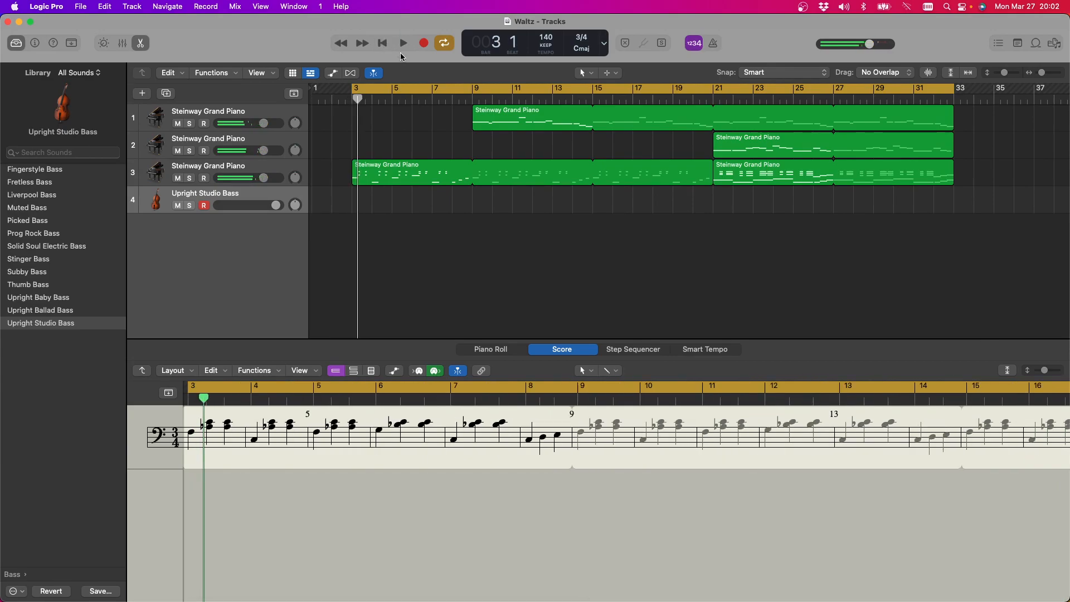
Close the Waltz project and open Bring About Light from the Garageband Projects folder
{"action": "left_click", "coordinate": [8, 23]}
{"action": "left_click", "coordinate": [80, 6]}
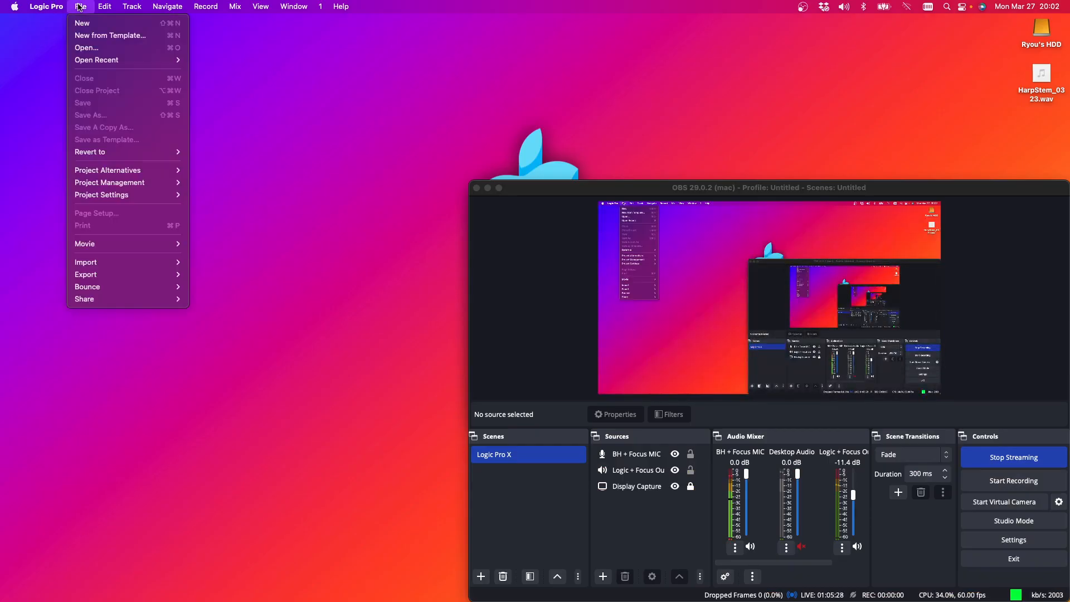
{"action": "mouse_move", "coordinate": [100, 61]}
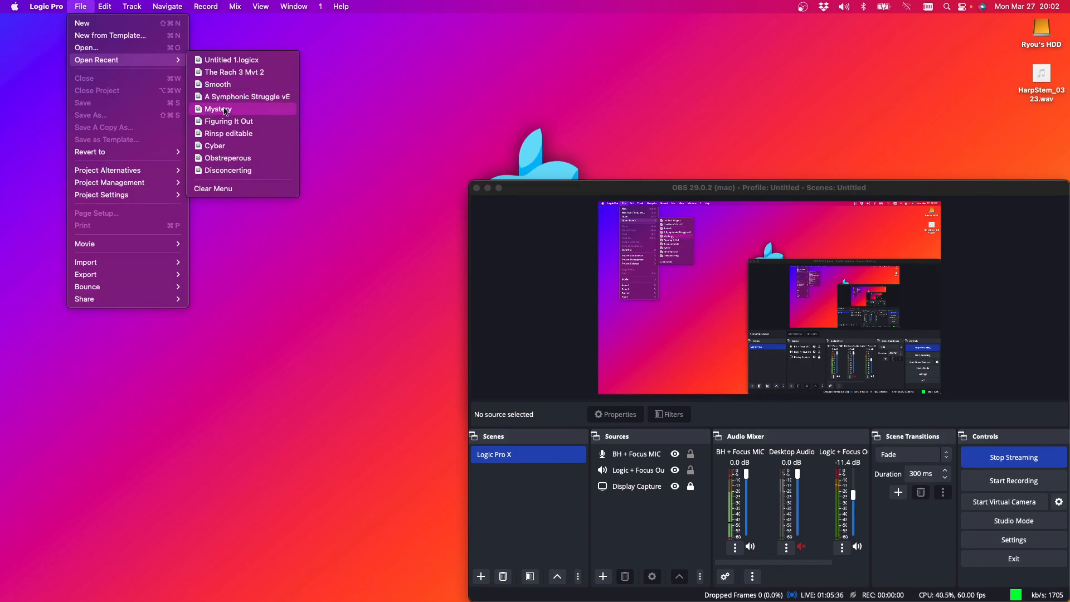
{"action": "left_click", "coordinate": [120, 49]}
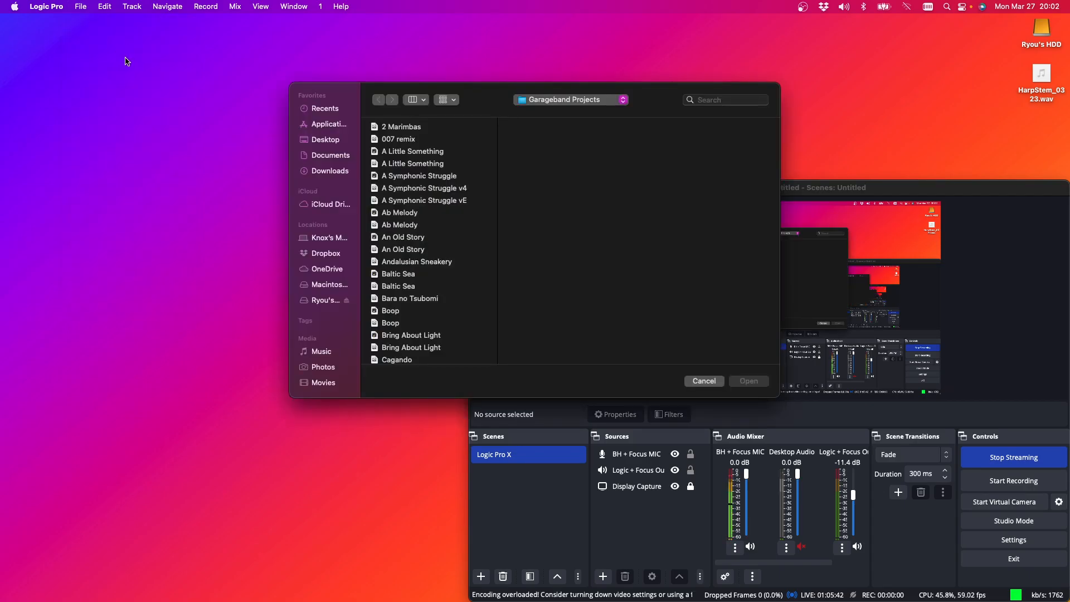
{"action": "scroll", "coordinate": [416, 238], "scroll_direction": "down", "scroll_amount": 5}
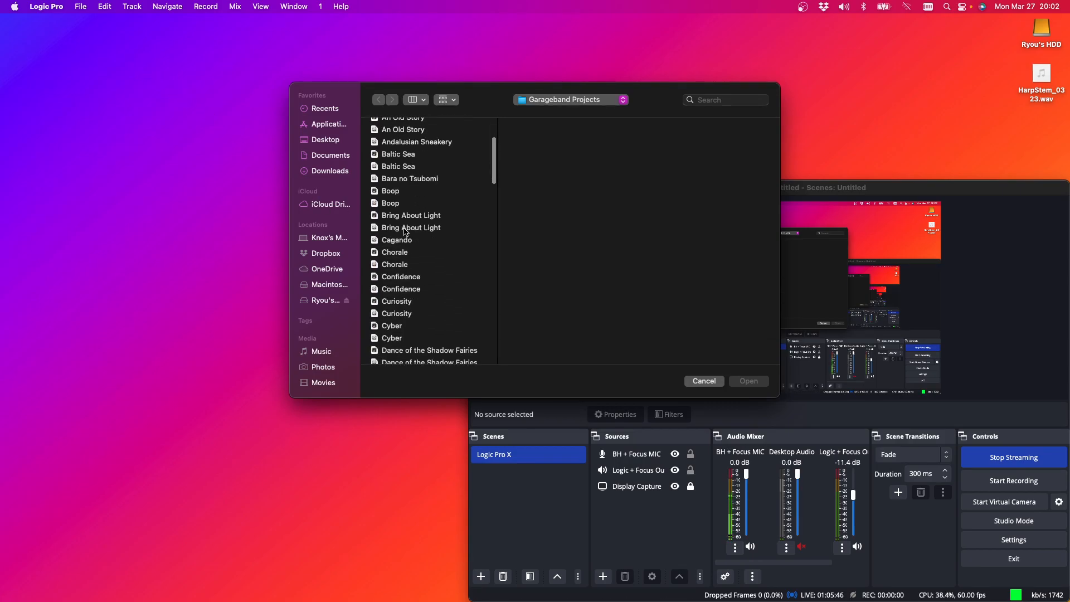
{"action": "scroll", "coordinate": [406, 234], "scroll_direction": "up", "scroll_amount": 1}
{"action": "double_click", "coordinate": [406, 233]}
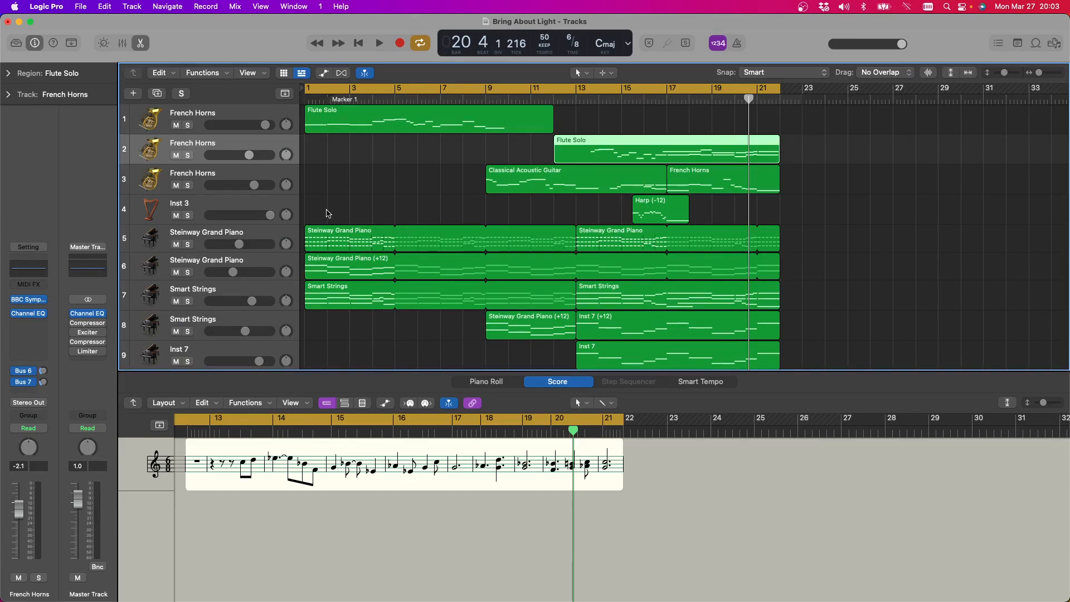
Return the playhead to the start of bar 1, play the opening of Bring About Light, and stop
{"action": "left_click", "coordinate": [307, 102]}
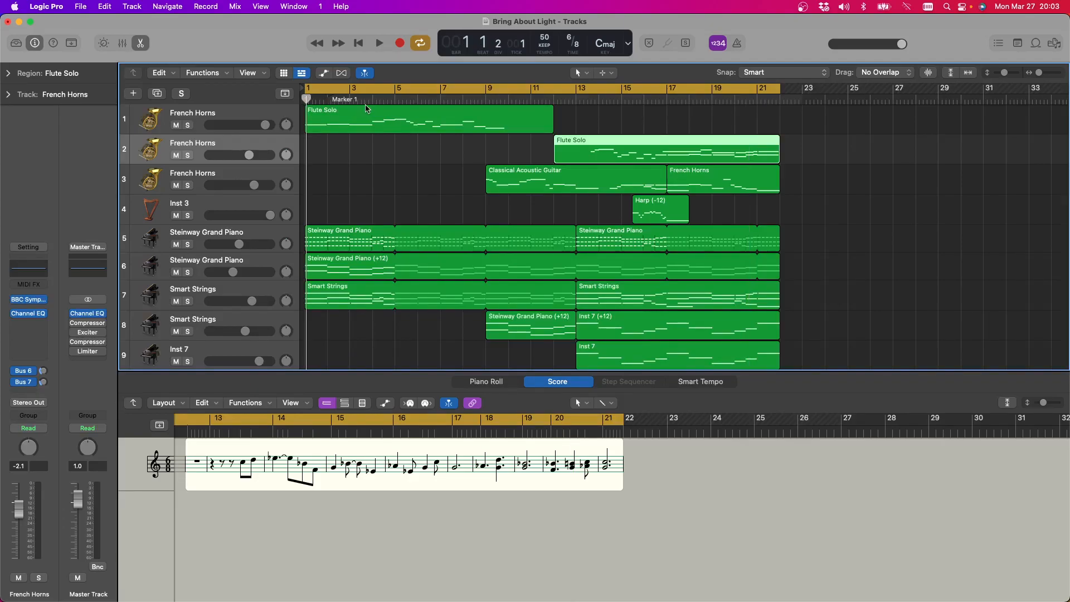
{"action": "left_click_drag", "start_coordinate": [305, 100], "coordinate": [302, 102]}
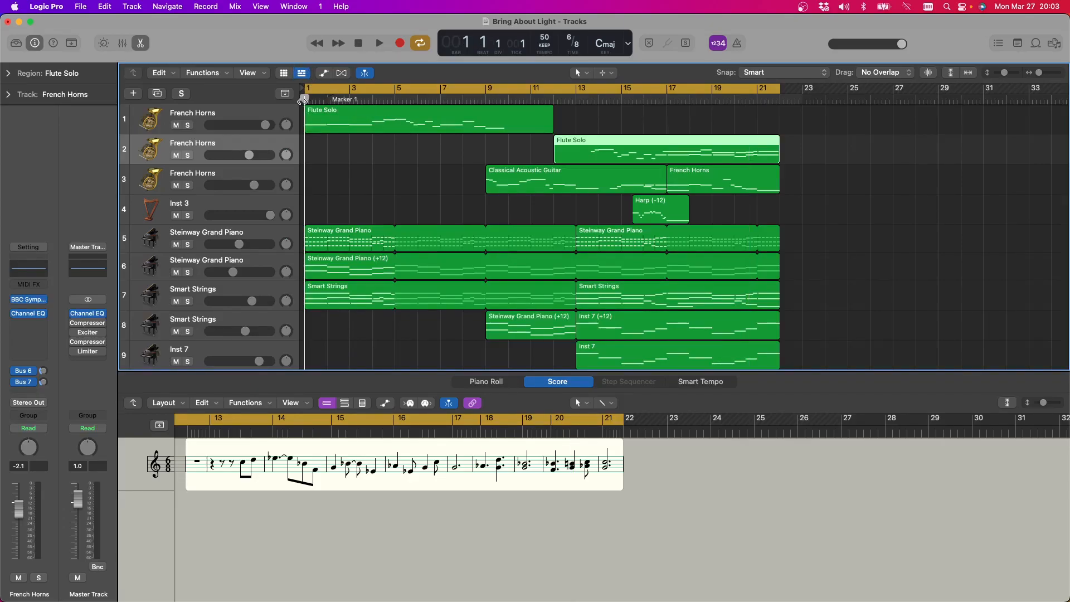
{"action": "left_click", "coordinate": [373, 45]}
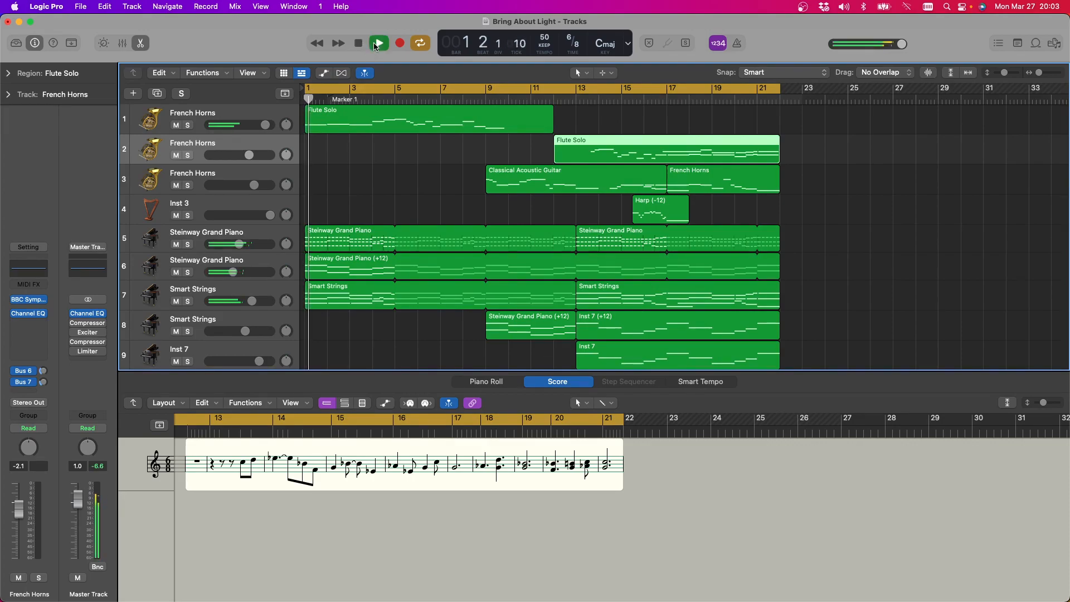
{"action": "left_click", "coordinate": [359, 45]}
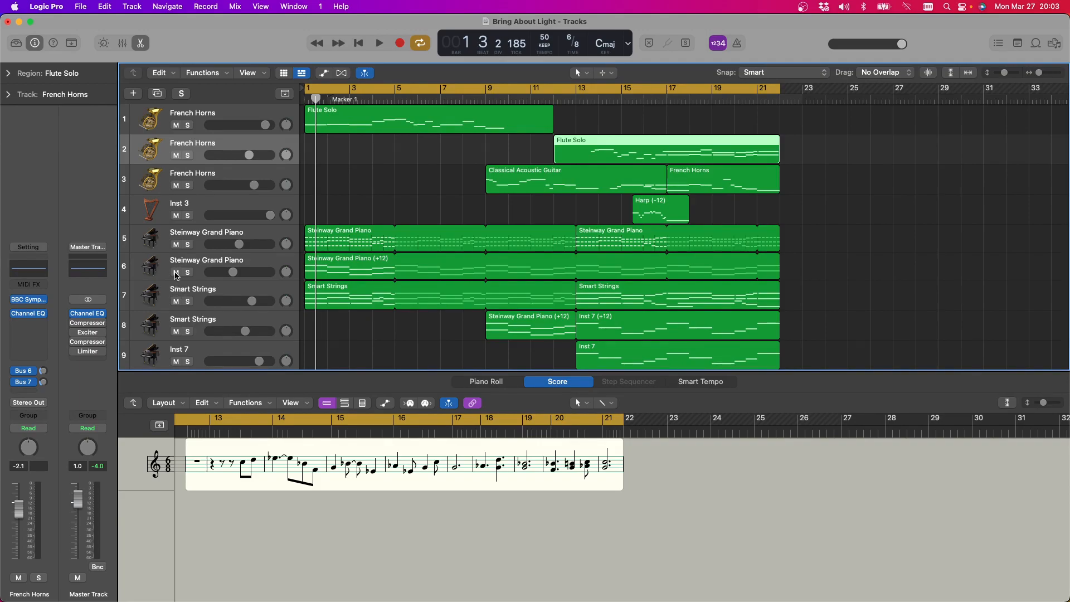
Mute both Steinway Grand Piano tracks, show track 7 Smart Strings in the score, and listen to the passage without piano
{"action": "left_click", "coordinate": [176, 273]}
{"action": "left_click", "coordinate": [176, 244]}
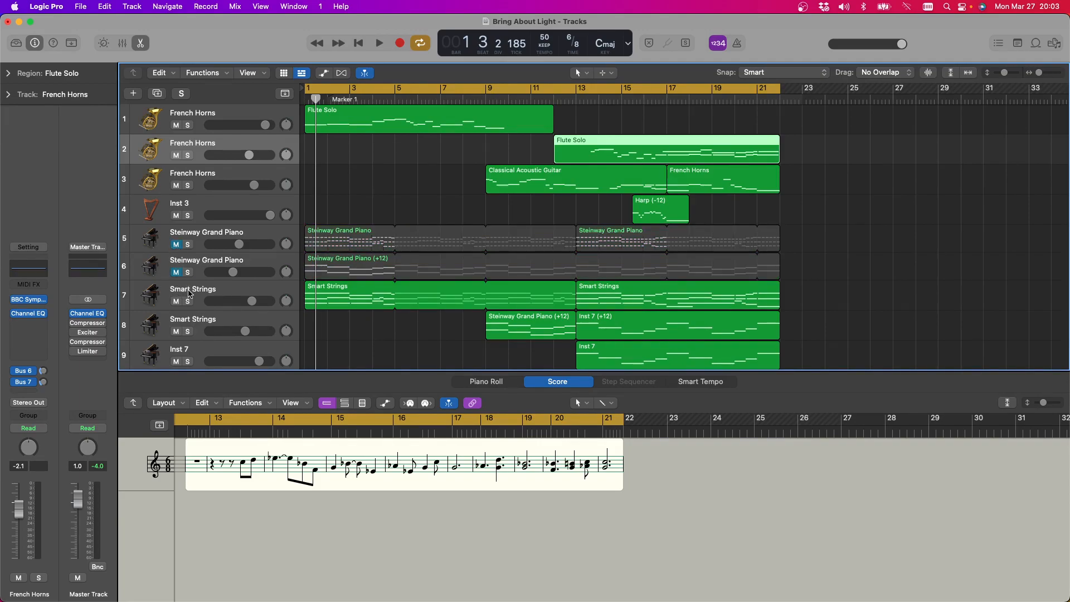
{"action": "left_click", "coordinate": [210, 286]}
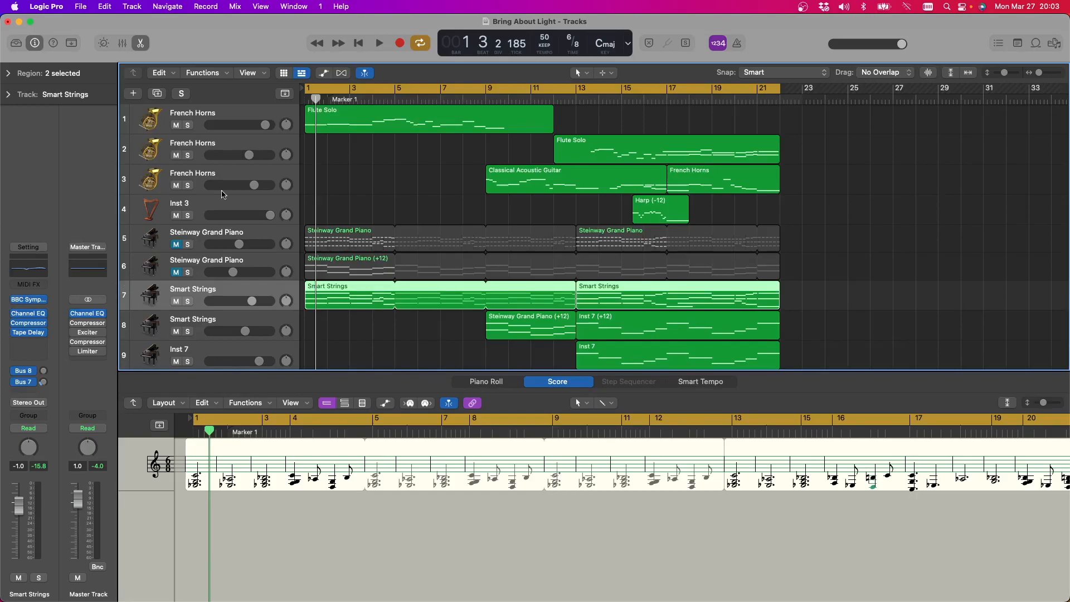
{"action": "left_click", "coordinate": [379, 44]}
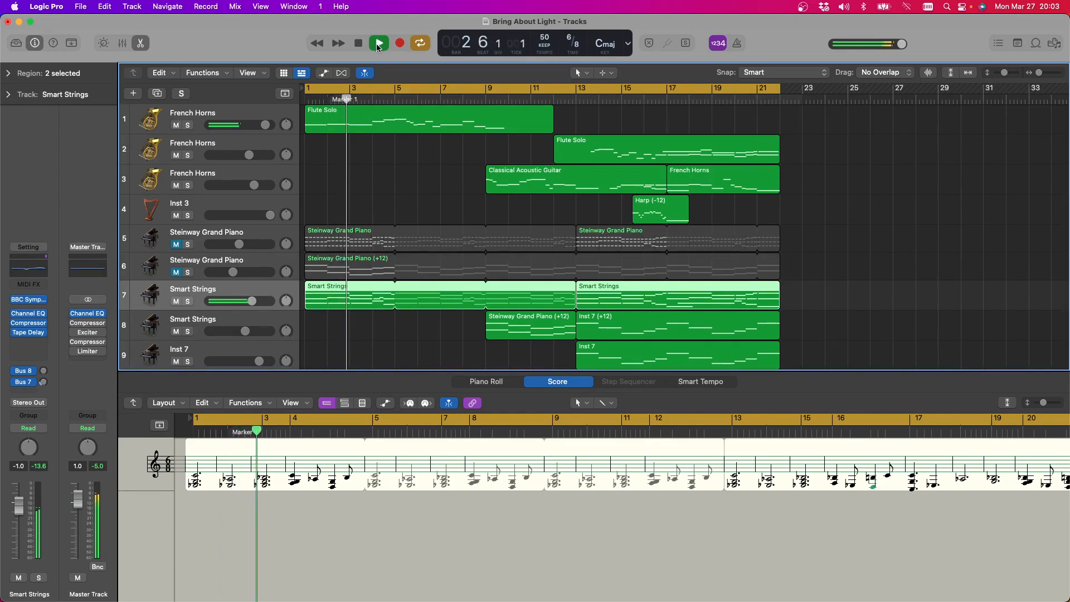
{"action": "key", "text": "space"}
Unmute both Steinway Grand Piano tracks, solo them, and play the two piano parts on their own
{"action": "left_click", "coordinate": [176, 272]}
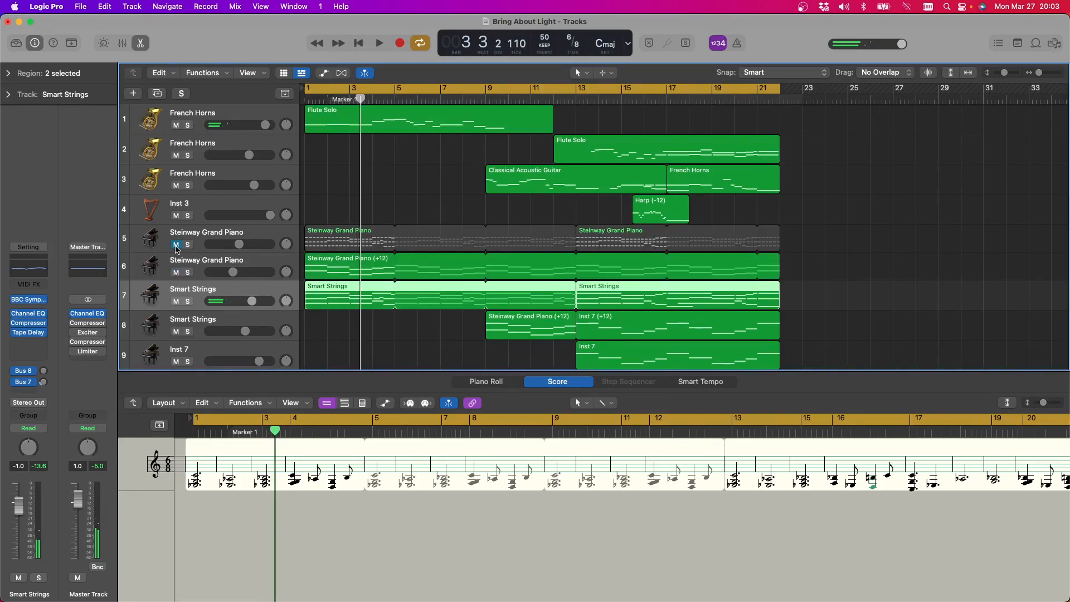
{"action": "left_click", "coordinate": [176, 245]}
{"action": "left_click", "coordinate": [188, 272]}
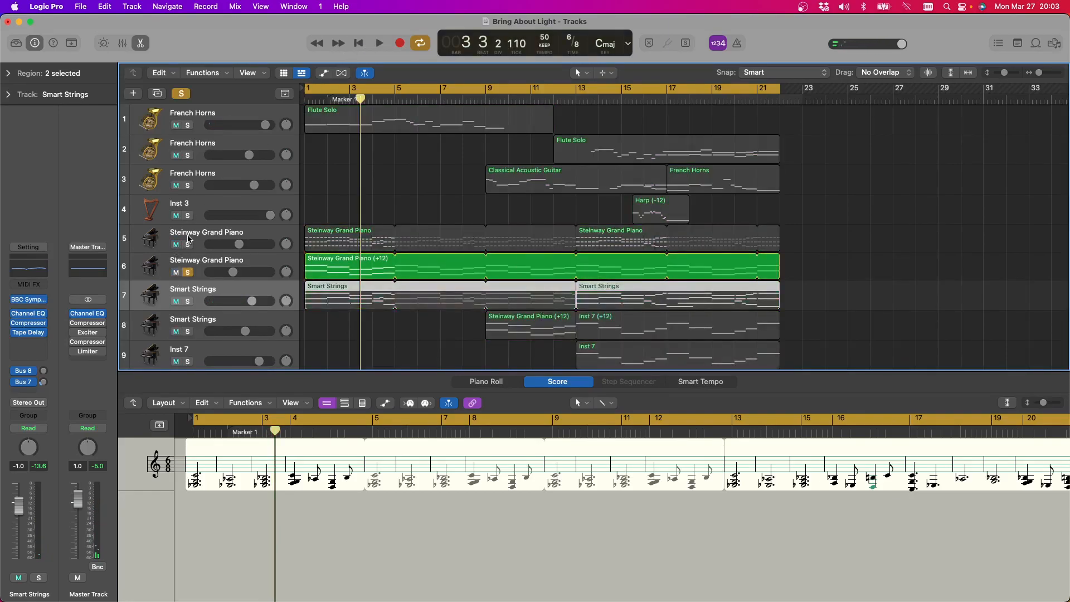
{"action": "left_click", "coordinate": [187, 244]}
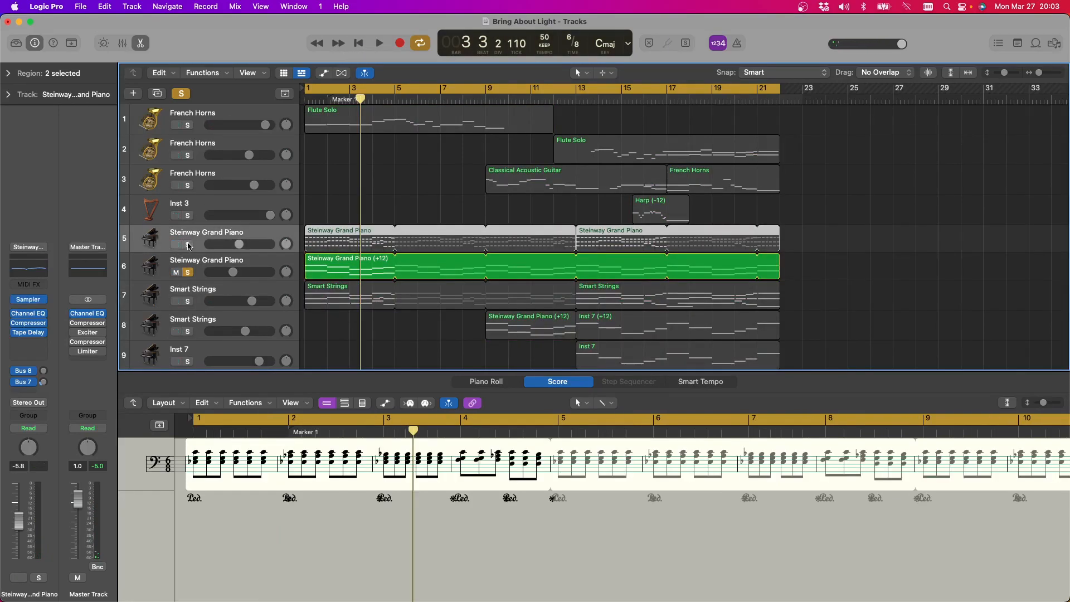
{"action": "left_click", "coordinate": [385, 44]}
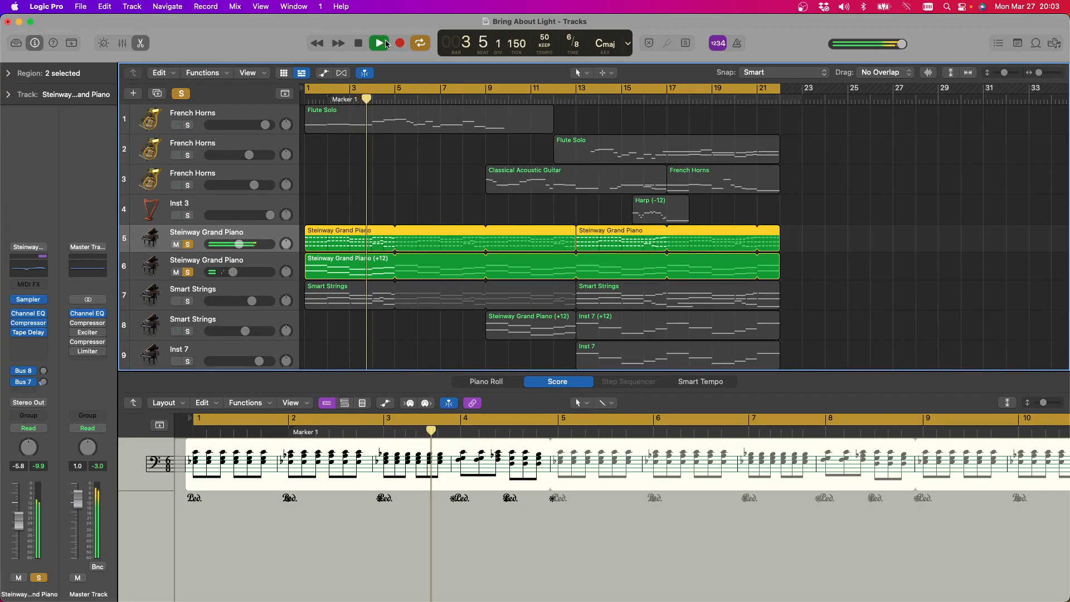
Rebalance the soloed pianos to -4.7 dB and -6.6 dB at a lower master volume, and replay track 6 in the score from about bar 4
{"action": "left_click_drag", "start_coordinate": [900, 44], "coordinate": [856, 46]}
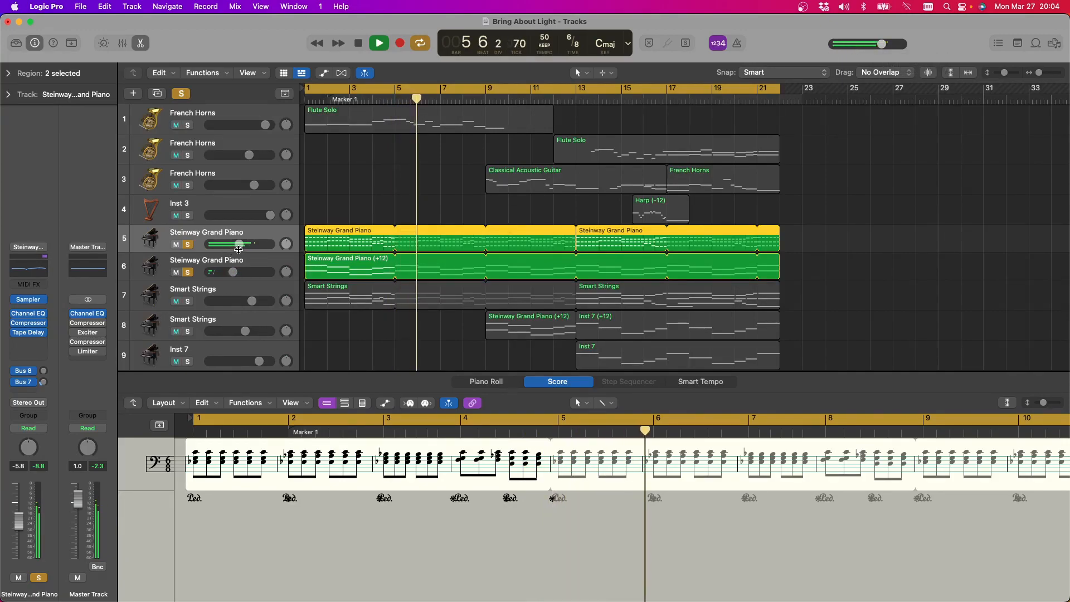
{"action": "left_click_drag", "start_coordinate": [239, 245], "coordinate": [238, 272]}
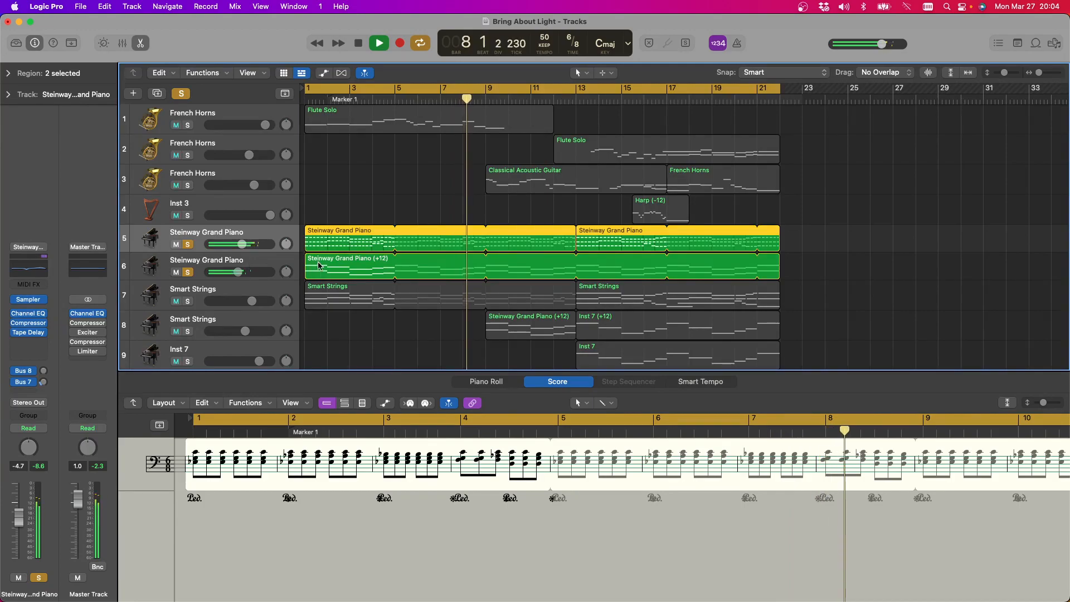
{"action": "left_click", "coordinate": [267, 262]}
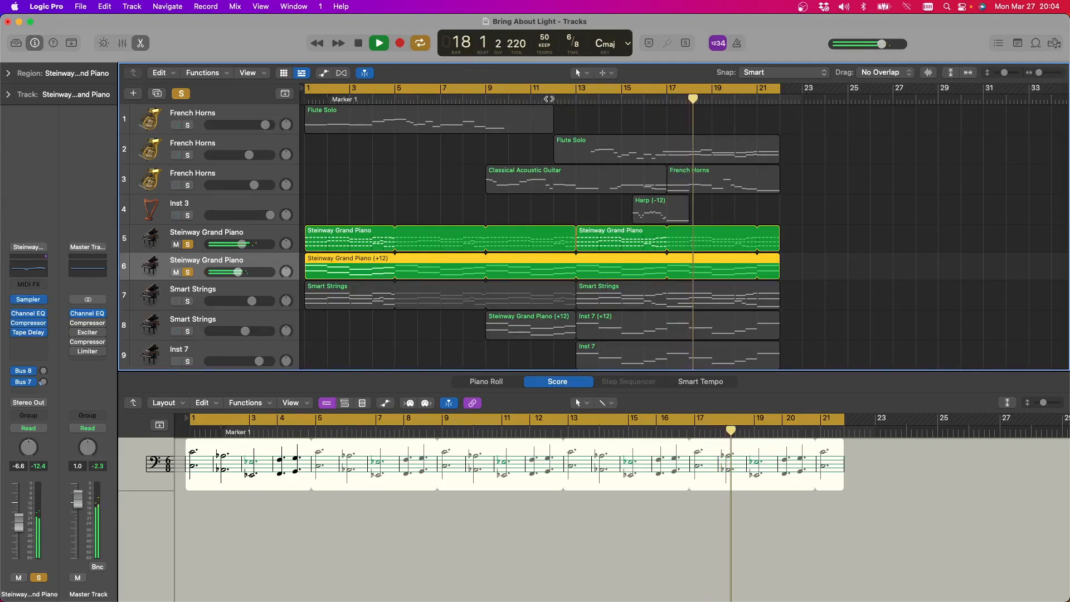
{"action": "left_click", "coordinate": [371, 100]}
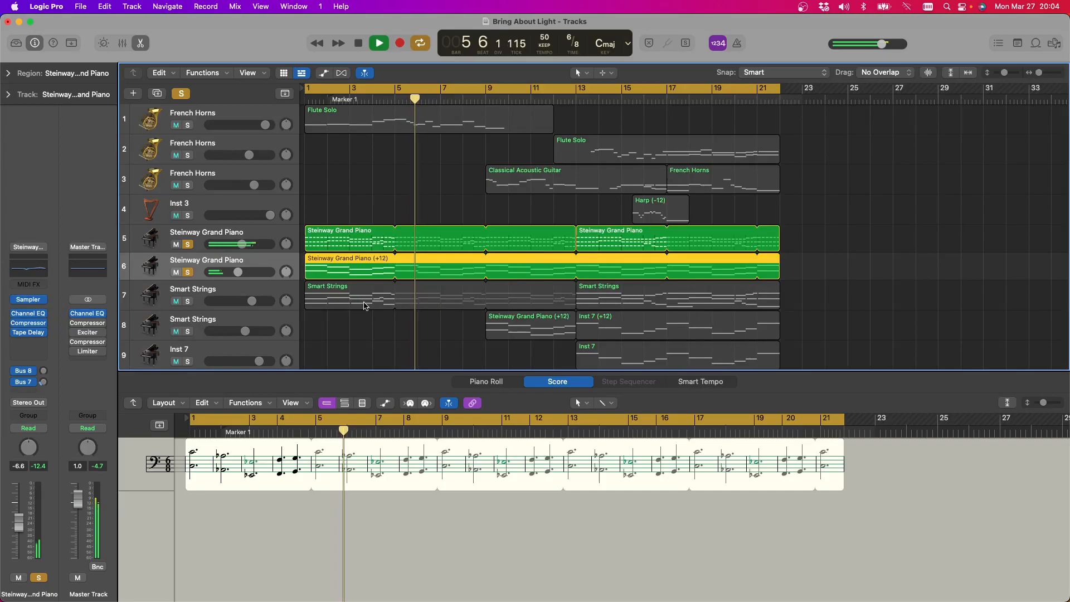
Solo track 7 Smart Strings along with the pianos and replace its BBC Symphony Orchestra instrument with Originals - Epic Strings
{"action": "left_click", "coordinate": [188, 302]}
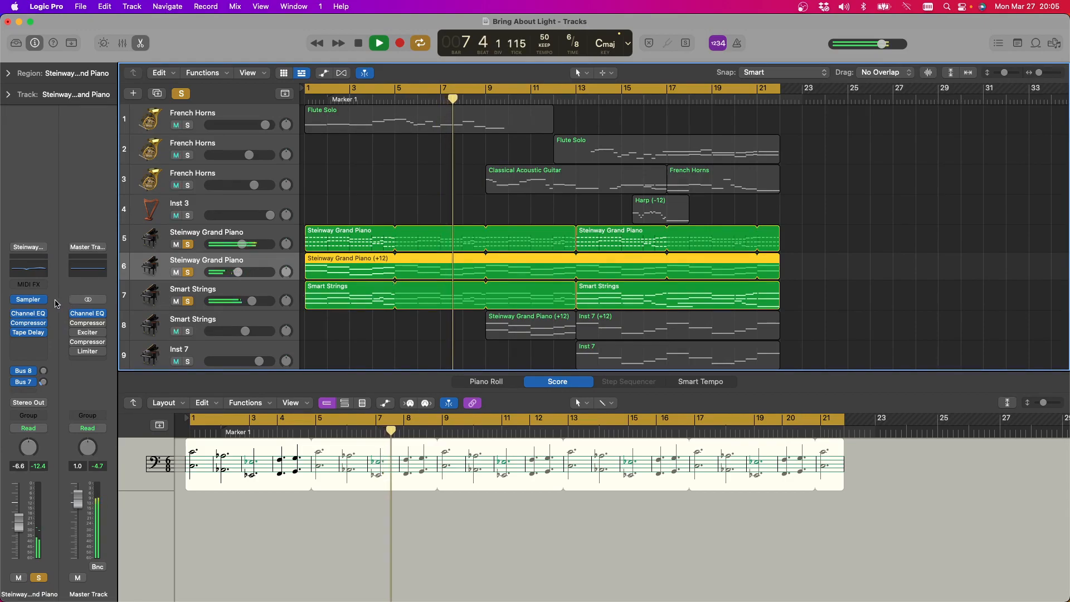
{"action": "left_click", "coordinate": [216, 294]}
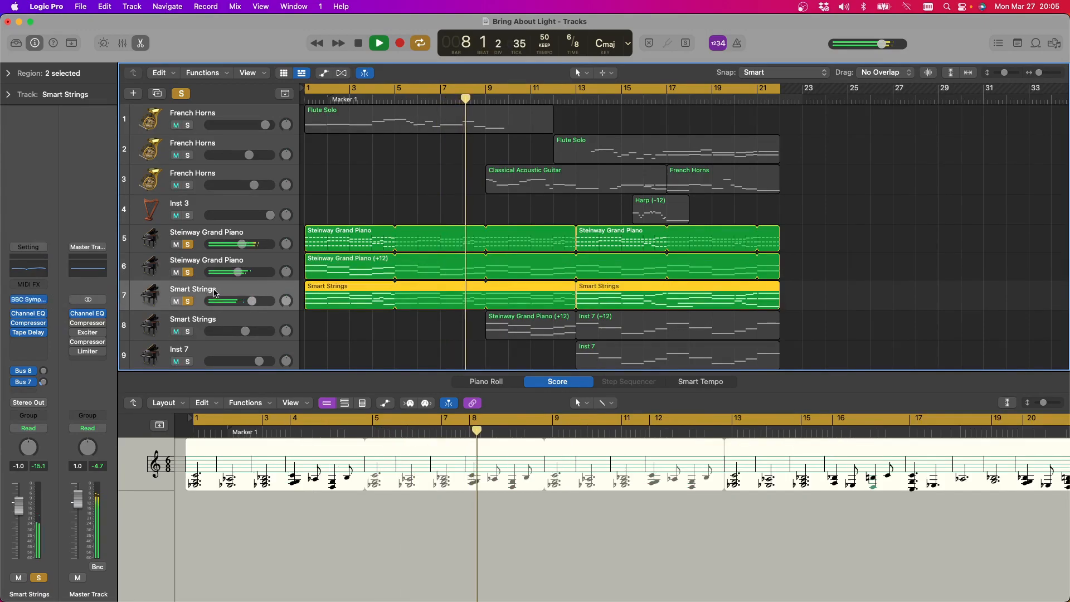
{"action": "left_click", "coordinate": [45, 301]}
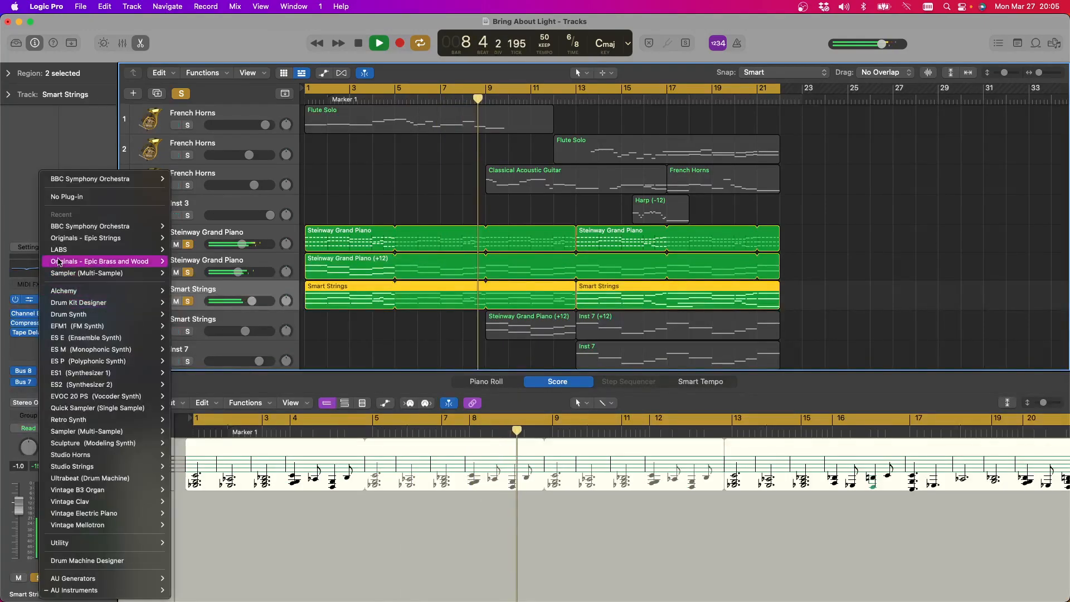
{"action": "left_click", "coordinate": [67, 241]}
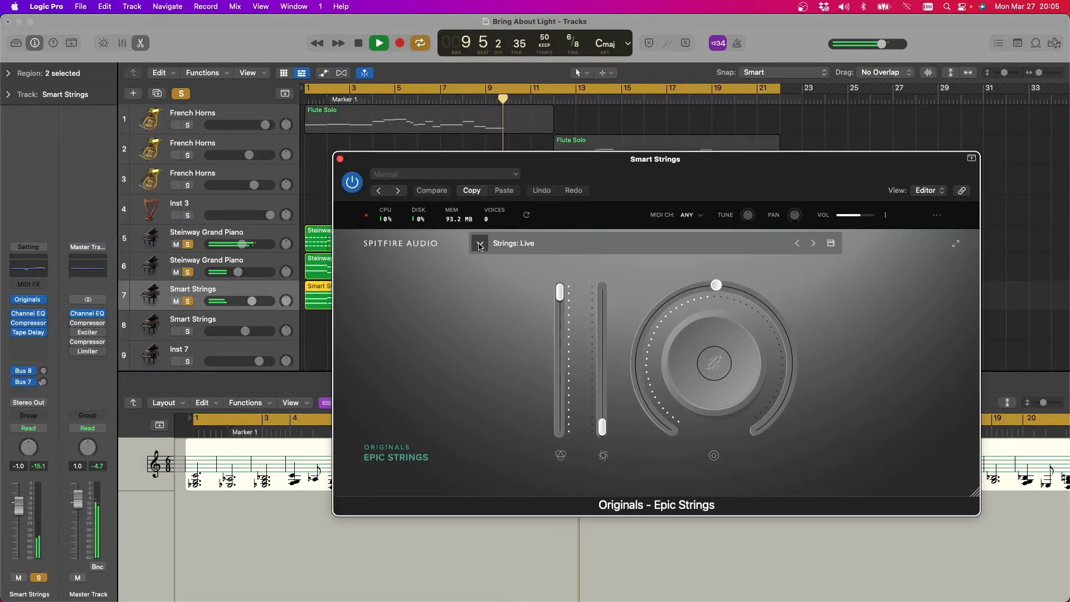
Load the Long CS preset in Epic Strings and close the plug-in window
{"action": "left_click", "coordinate": [480, 245]}
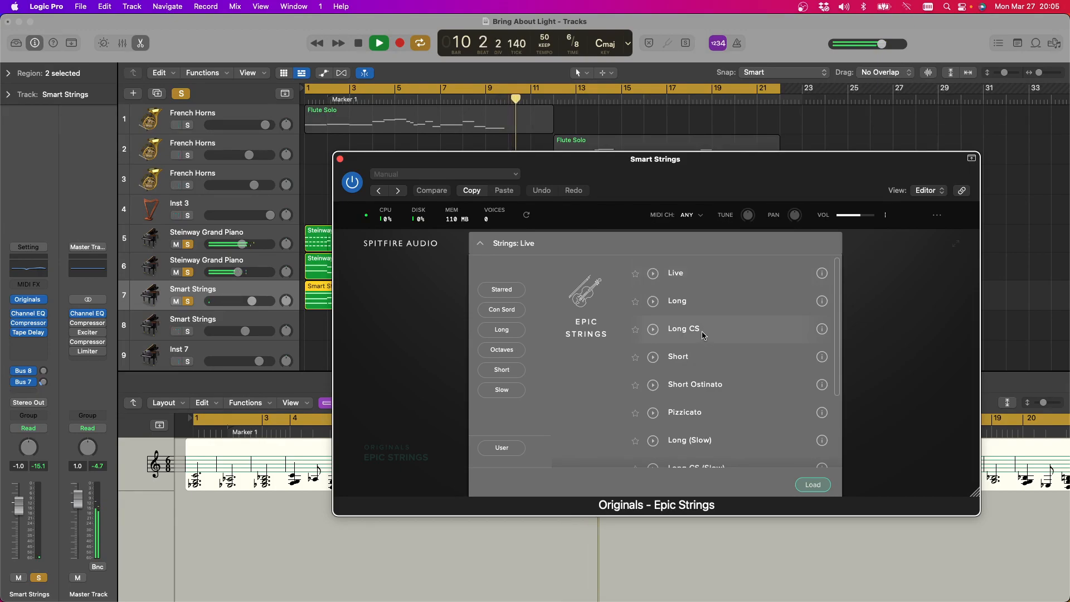
{"action": "double_click", "coordinate": [703, 334]}
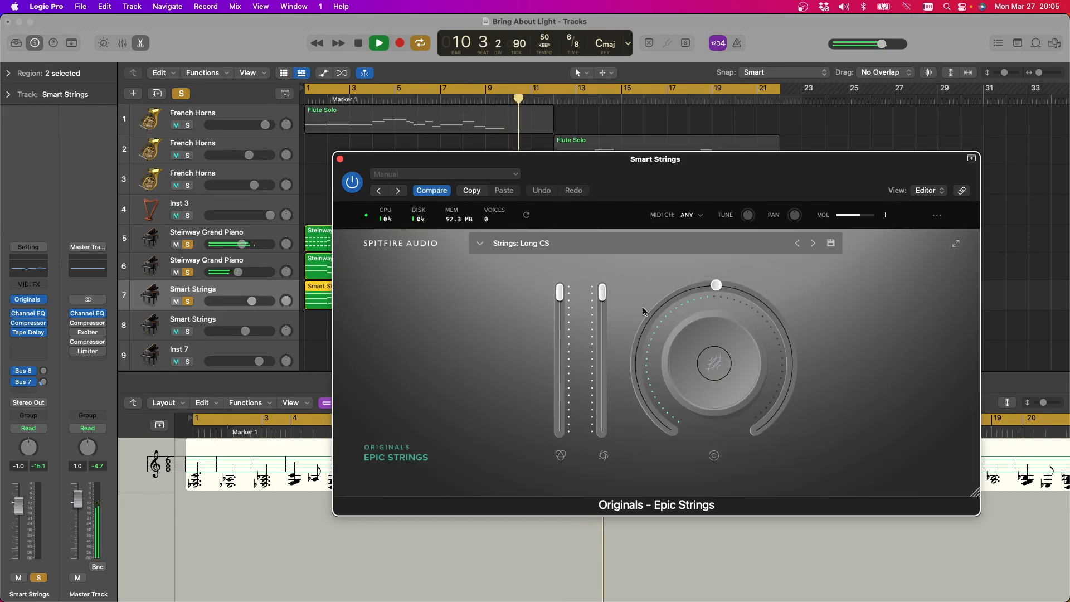
{"action": "left_click", "coordinate": [341, 160]}
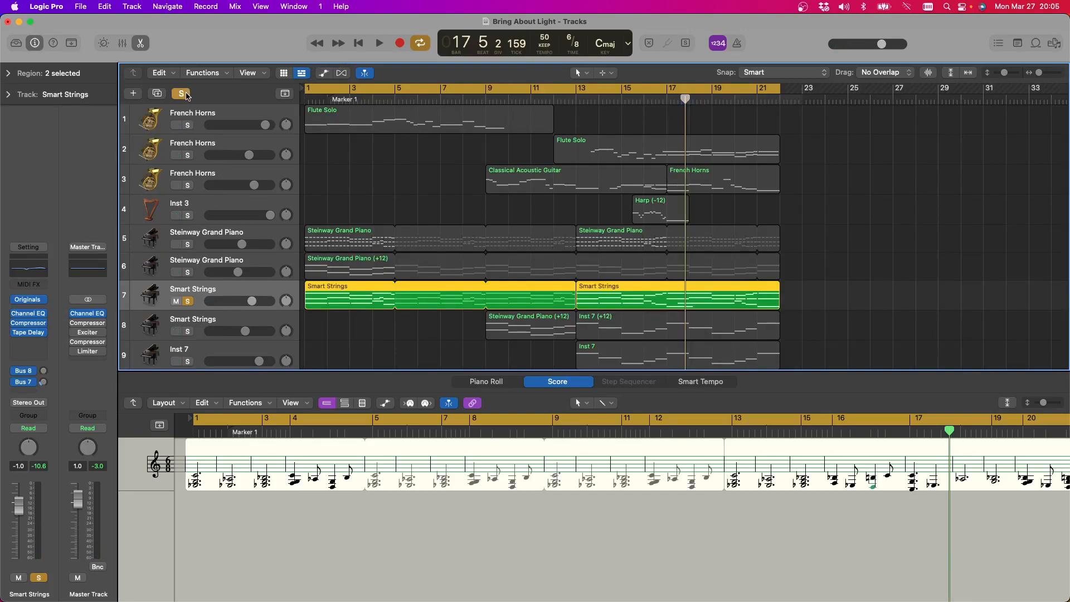
Clear the solos, play the arrangement with track 7 Smart Strings muted, and show track 1's Flute Solo in the score
{"action": "left_click", "coordinate": [184, 94]}
{"action": "left_click", "coordinate": [381, 45]}
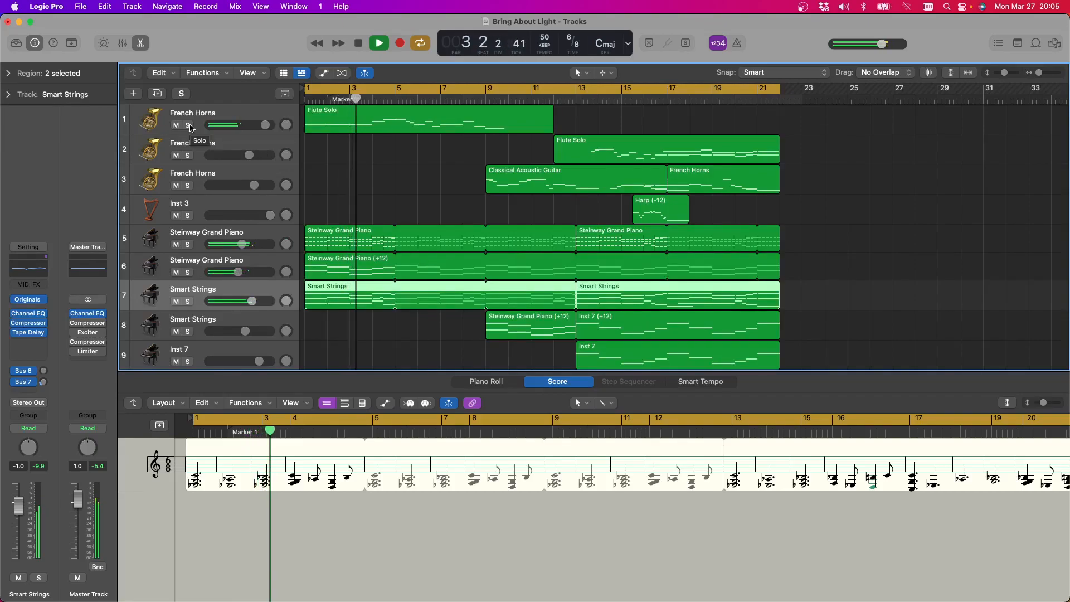
{"action": "left_click", "coordinate": [175, 301]}
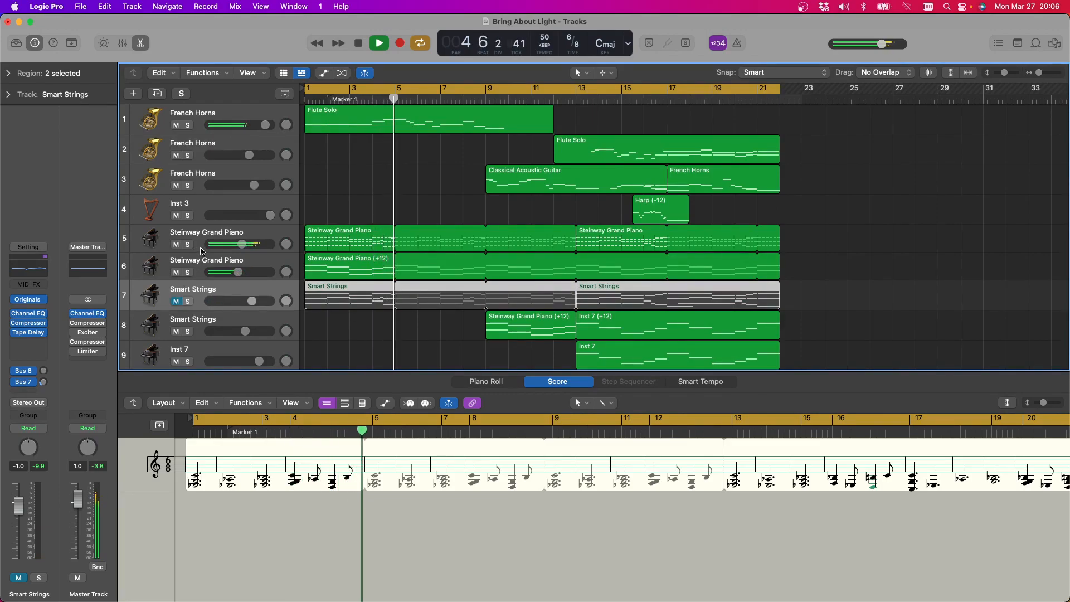
{"action": "left_click", "coordinate": [215, 118]}
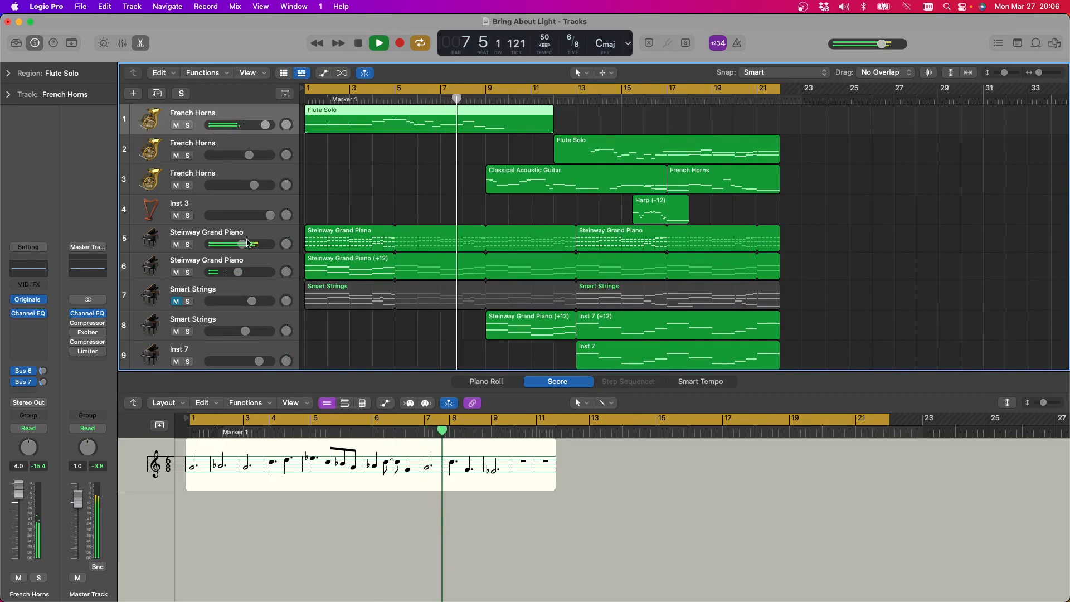
Lower the volume of the track 5 Steinway Grand Piano and unmute track 7 Smart Strings during playback
{"action": "left_click_drag", "start_coordinate": [244, 248], "coordinate": [232, 244]}
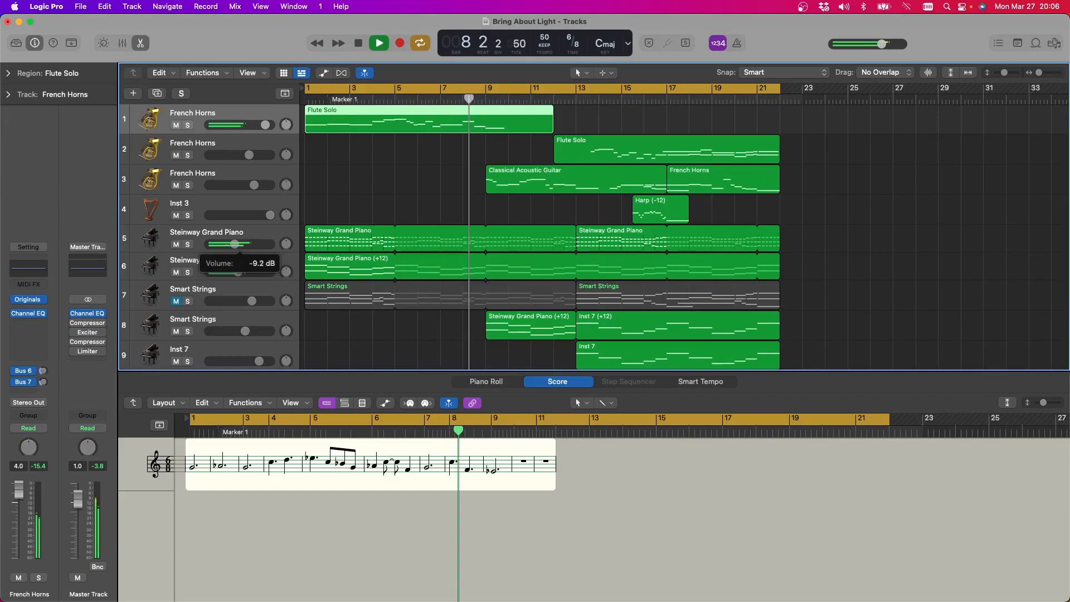
{"action": "scroll", "coordinate": [609, 211], "scroll_direction": "down", "scroll_amount": 3}
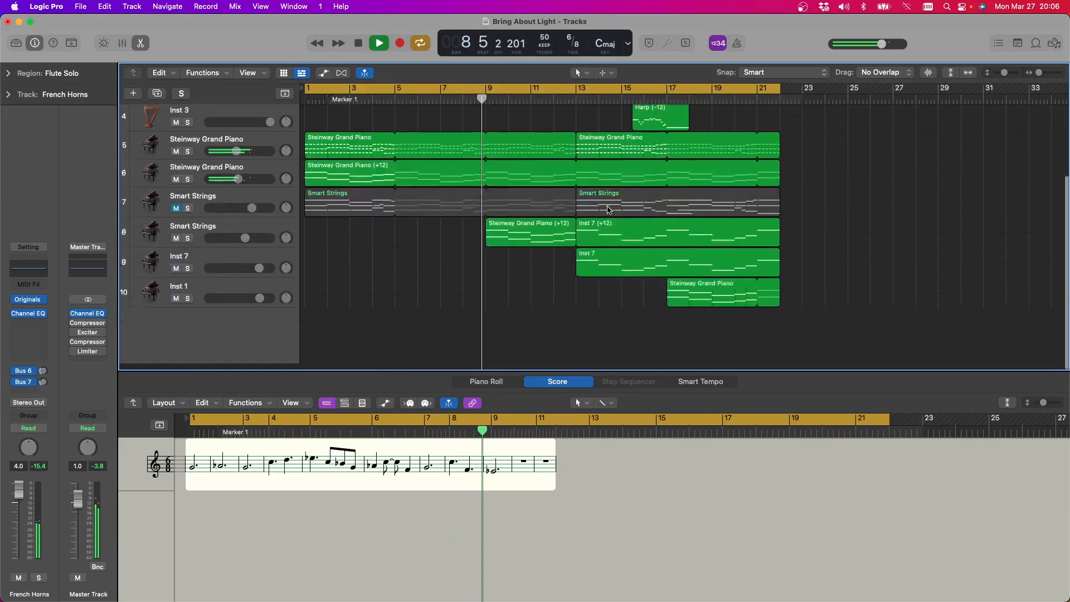
{"action": "scroll", "coordinate": [609, 211], "scroll_direction": "up", "scroll_amount": 3}
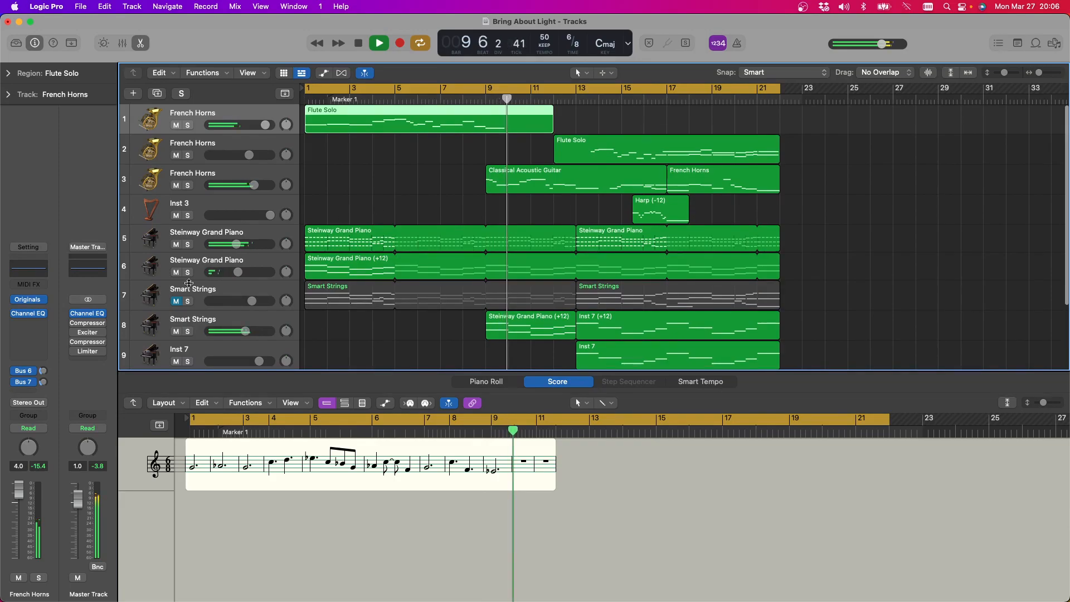
{"action": "left_click", "coordinate": [176, 304]}
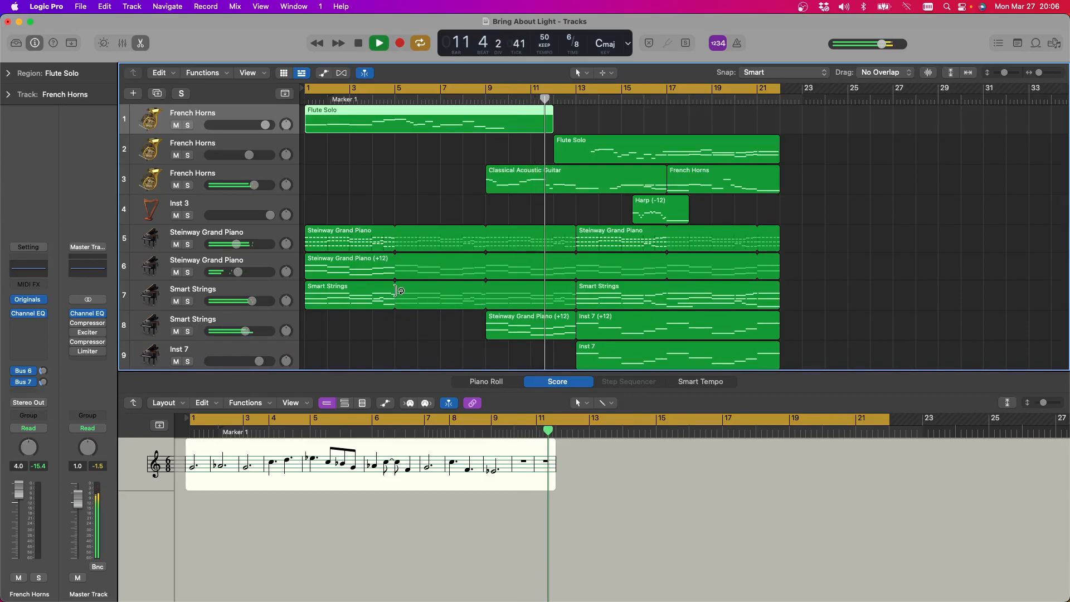
Remove the loop from the first Smart Strings region and move it to bar 9, and close Bring About Light with its changes saved
{"action": "left_click", "coordinate": [396, 291]}
{"action": "left_click_drag", "start_coordinate": [340, 286], "coordinate": [523, 290]}
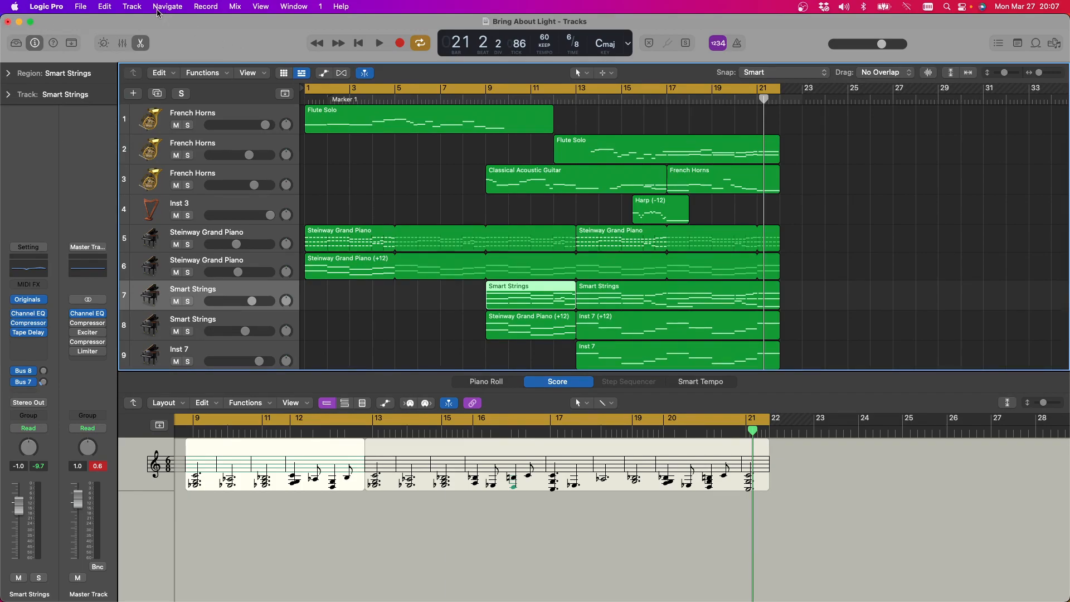
{"action": "left_click", "coordinate": [8, 22]}
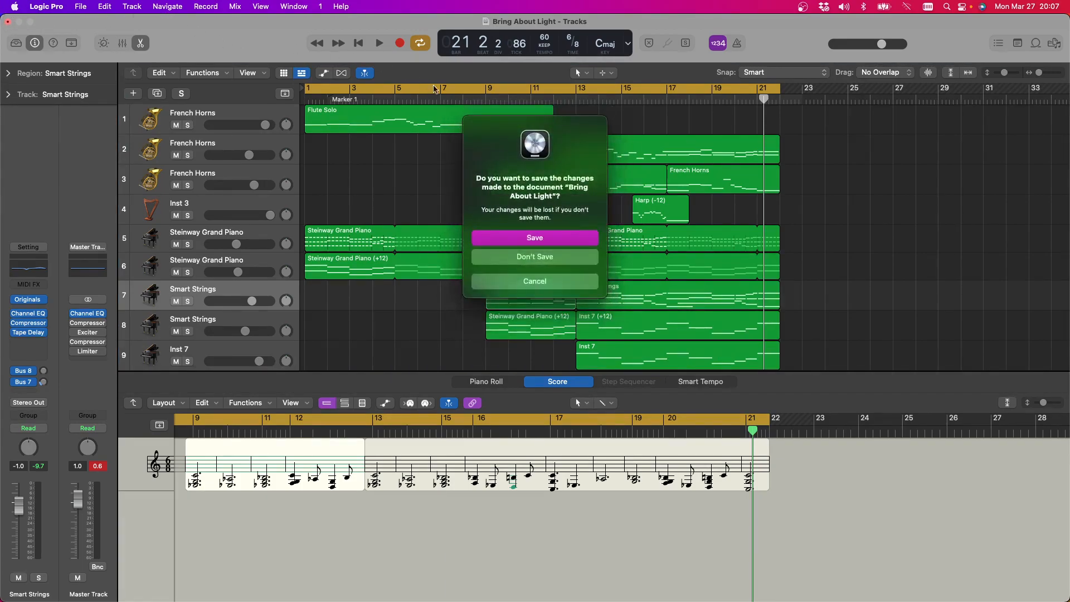
{"action": "left_click", "coordinate": [538, 238]}
{"action": "left_click", "coordinate": [81, 7]}
{"action": "mouse_move", "coordinate": [110, 63]}
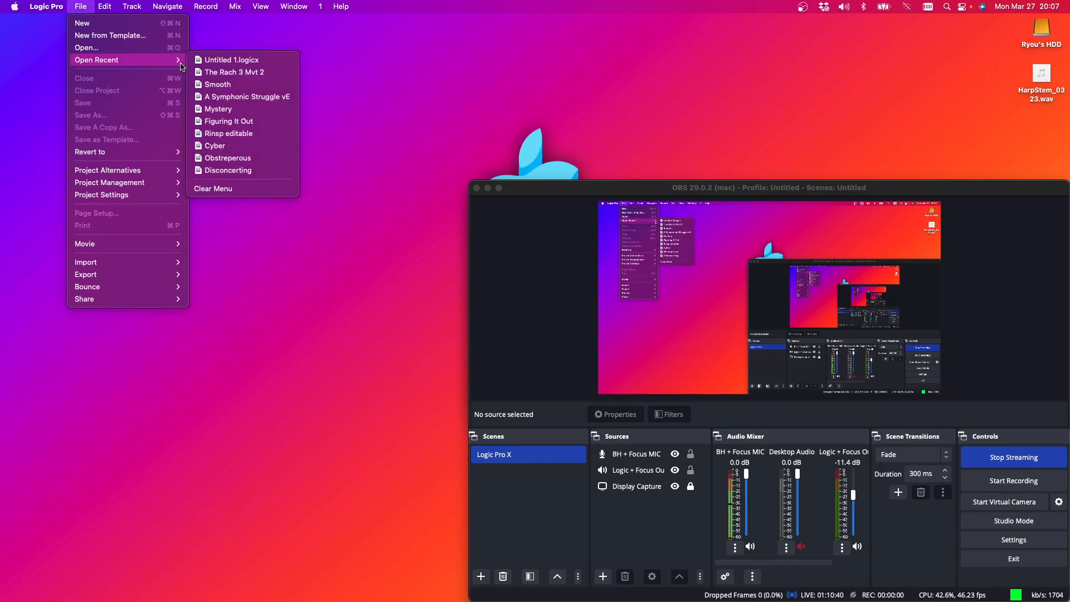
{"action": "left_click", "coordinate": [110, 48]}
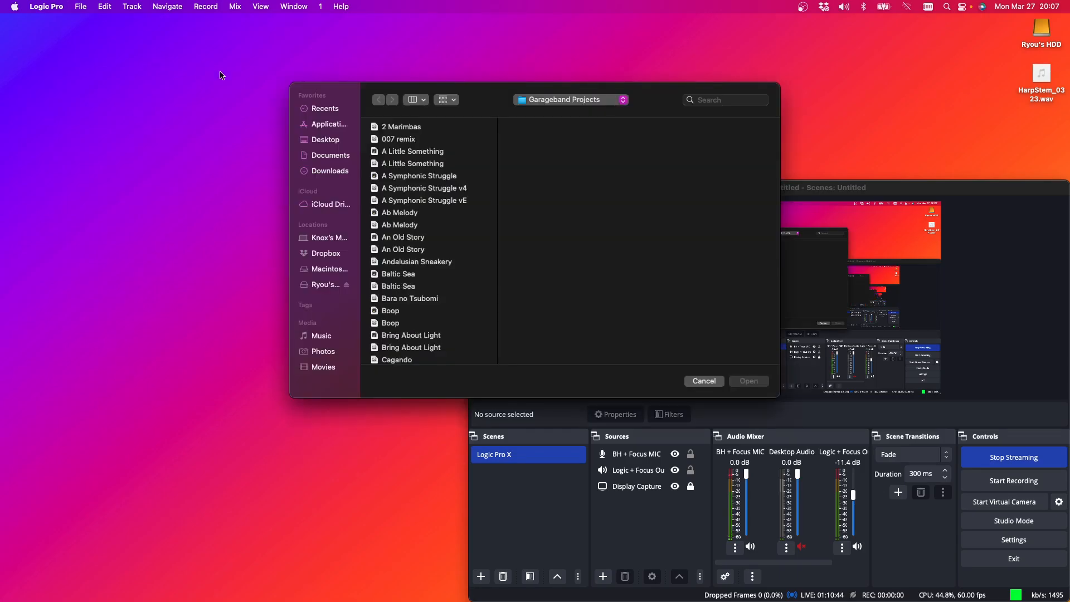
{"action": "scroll", "coordinate": [456, 147], "scroll_direction": "down", "scroll_amount": 5}
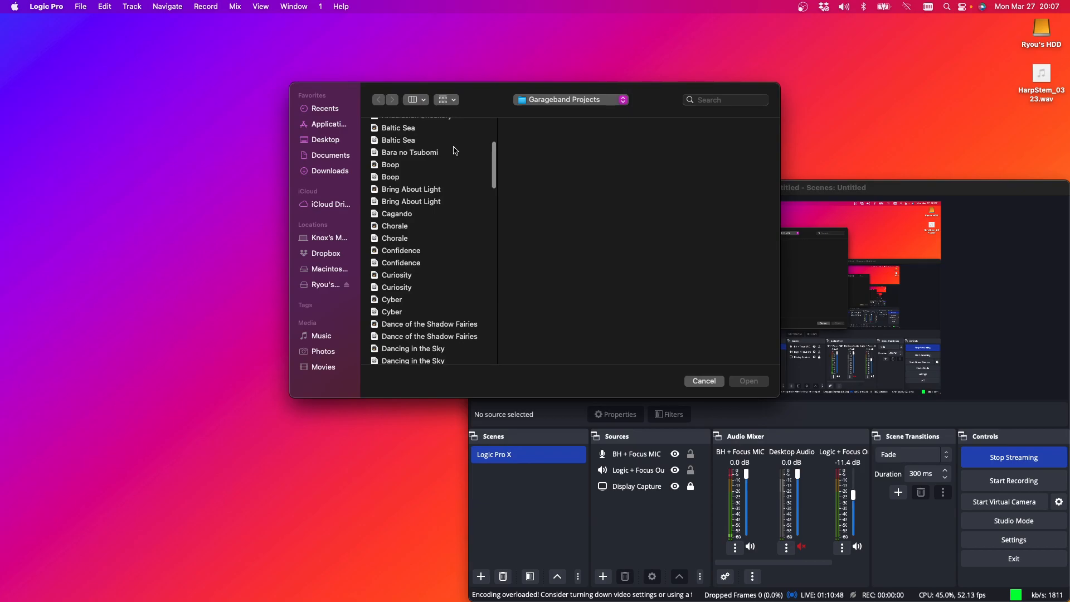
{"action": "scroll", "coordinate": [455, 151], "scroll_direction": "down", "scroll_amount": 6}
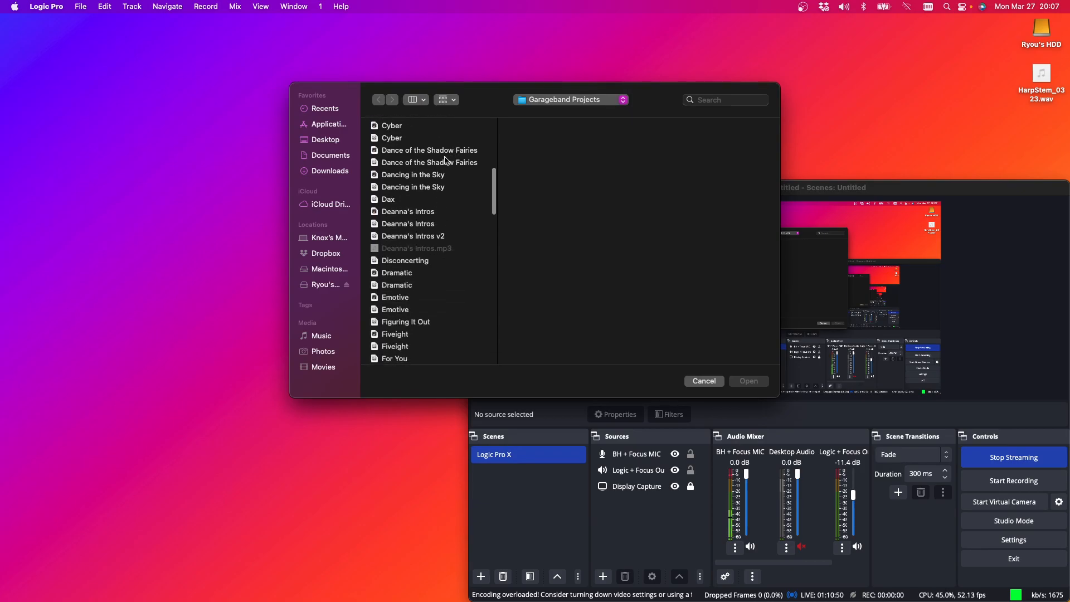
{"action": "scroll", "coordinate": [418, 184], "scroll_direction": "down", "scroll_amount": 5}
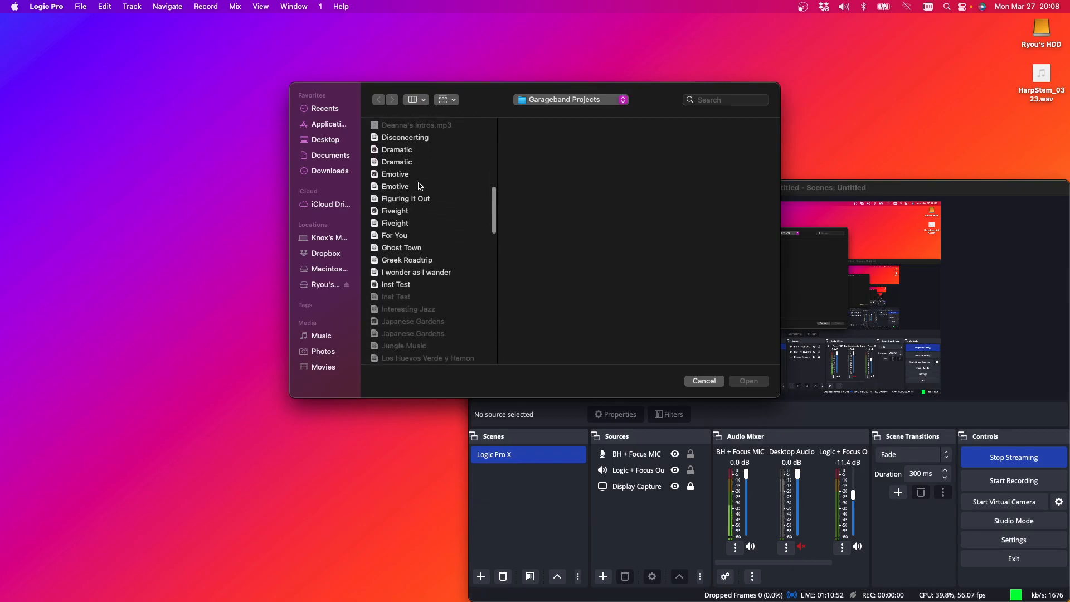
{"action": "left_click", "coordinate": [705, 382]}
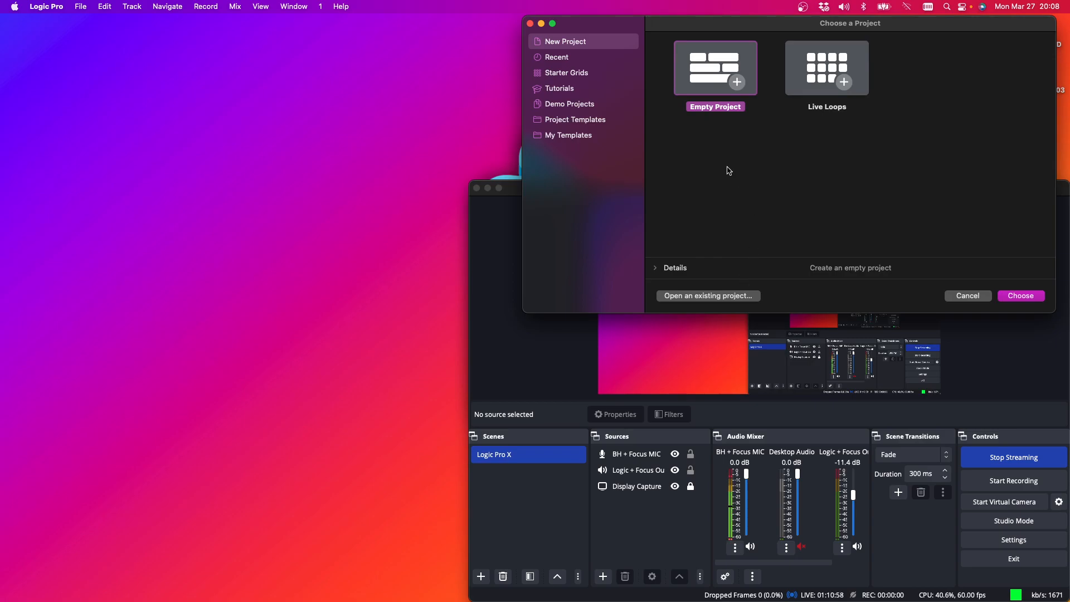
Create an empty project with 4 software instrument tracks
{"action": "left_click", "coordinate": [1013, 297]}
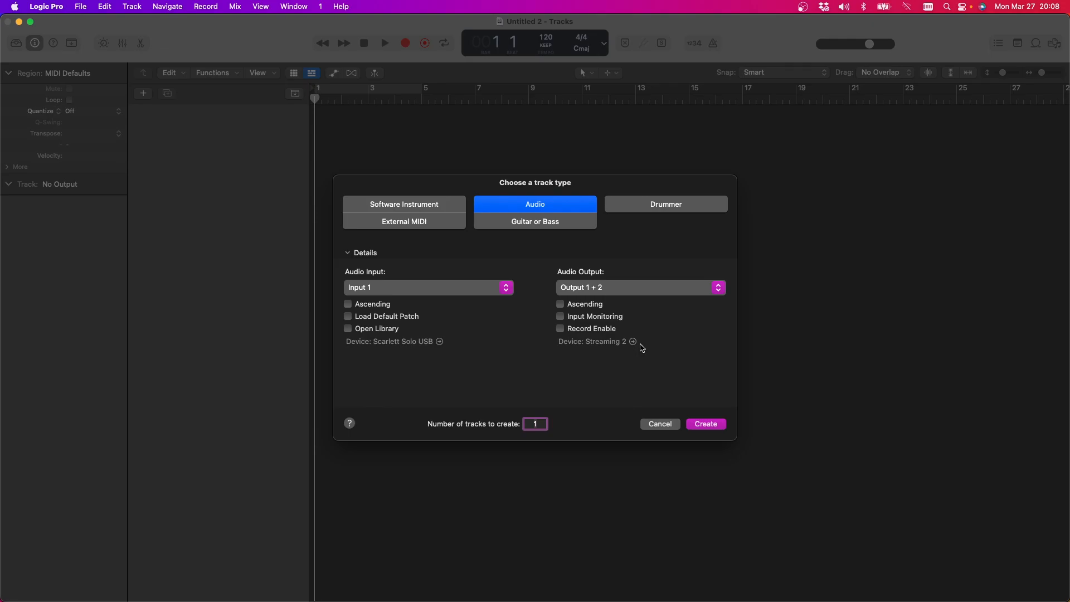
{"action": "left_click", "coordinate": [409, 208]}
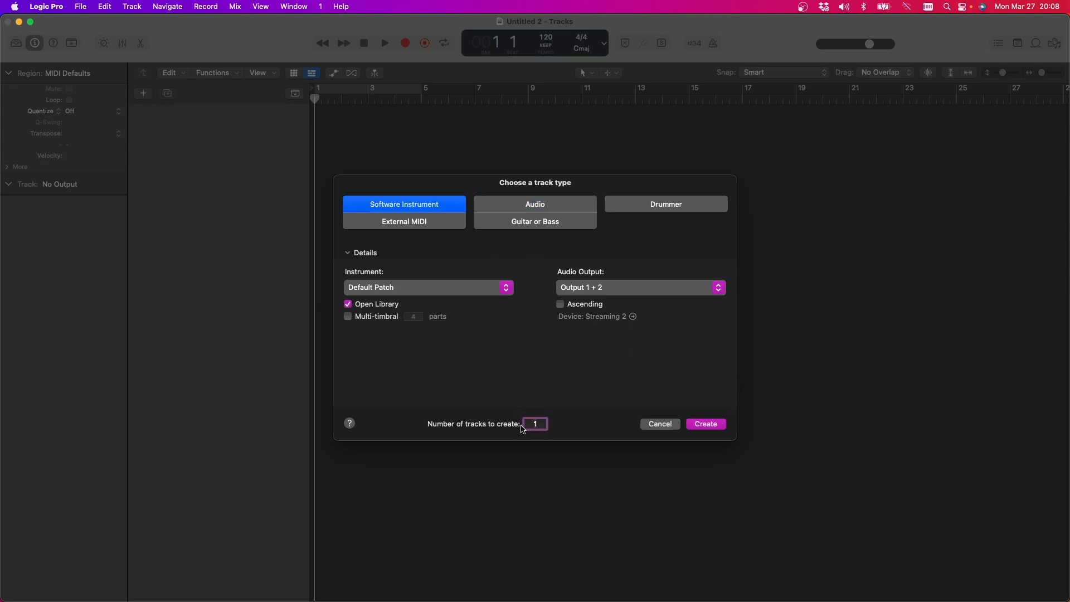
{"action": "type", "text": "4"}
{"action": "left_click", "coordinate": [706, 425]}
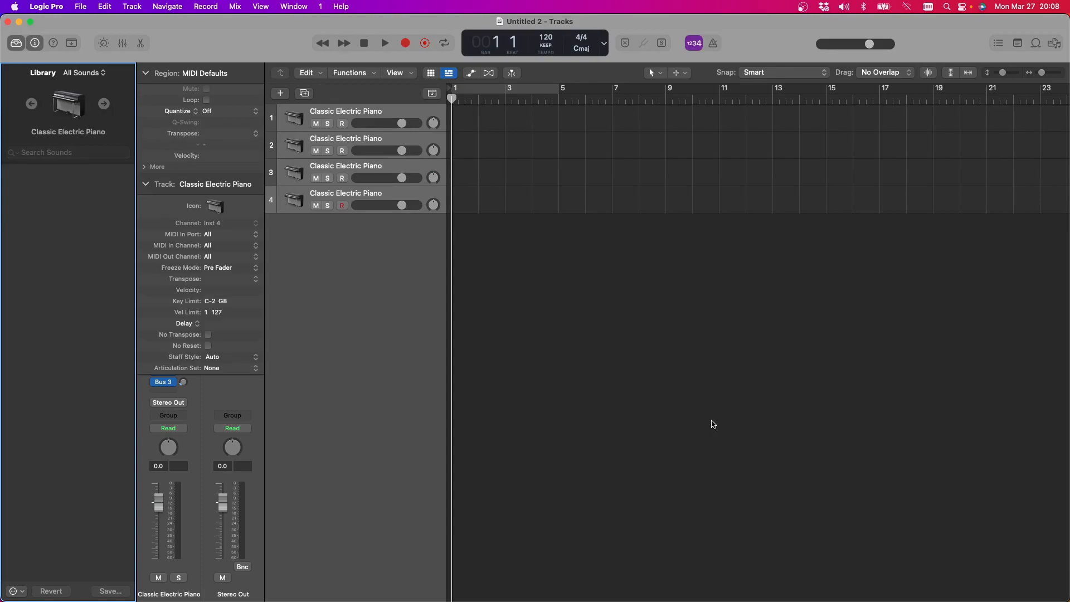
Load the Steinway Grand Piano patch from the Piano sounds onto track 1
{"action": "left_click", "coordinate": [363, 111]}
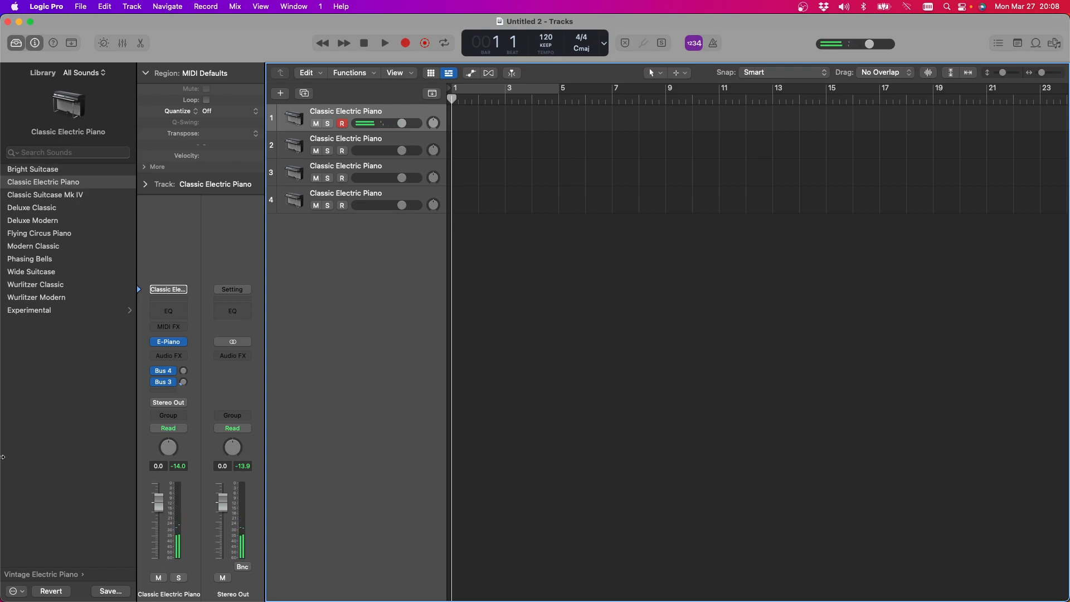
{"action": "left_click", "coordinate": [14, 576]}
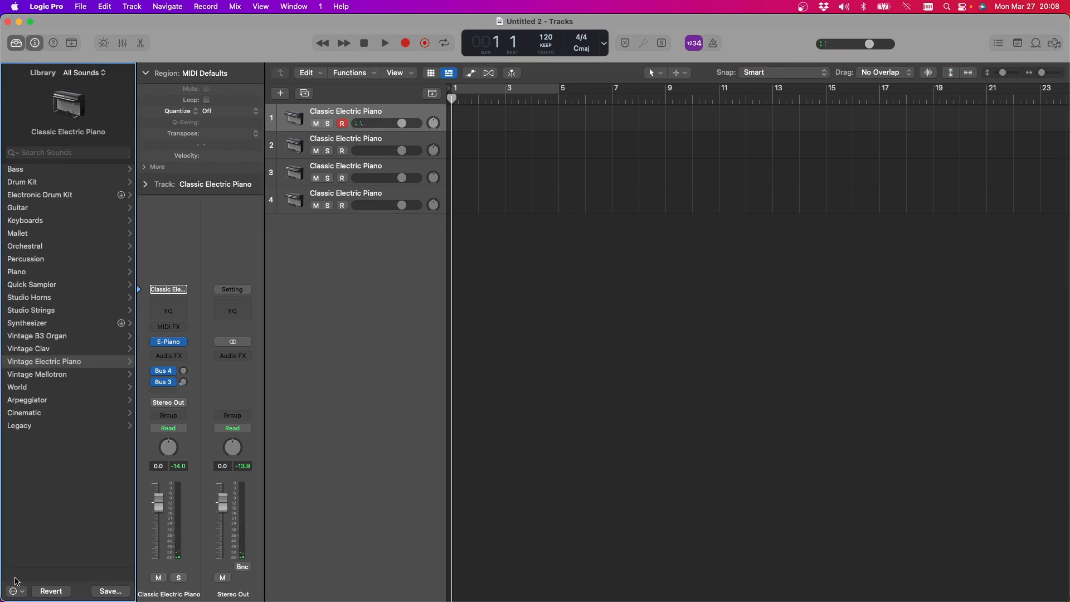
{"action": "left_click", "coordinate": [26, 272]}
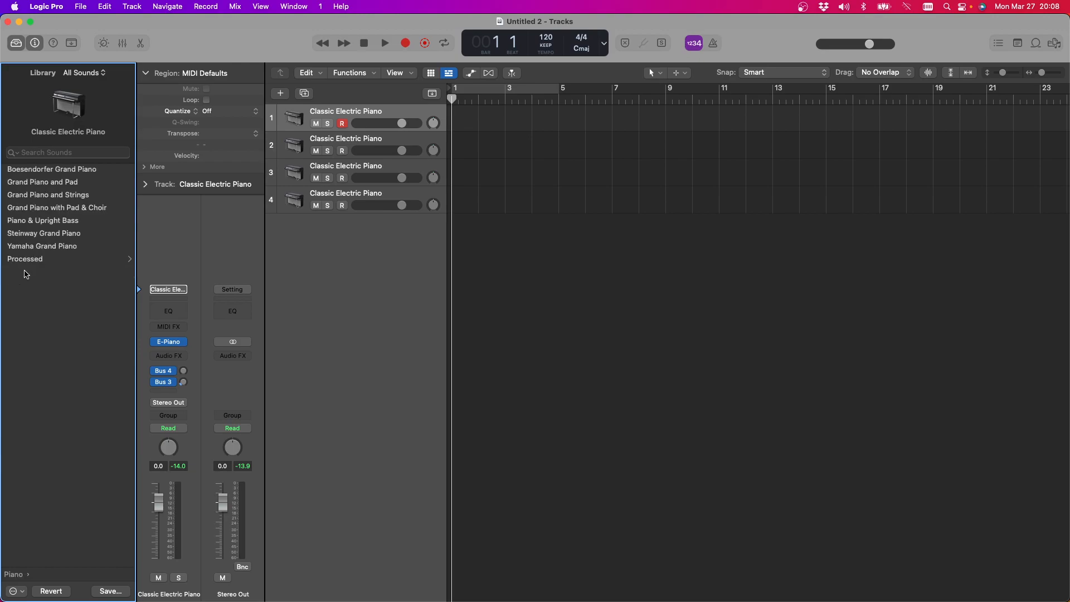
{"action": "left_click", "coordinate": [32, 233]}
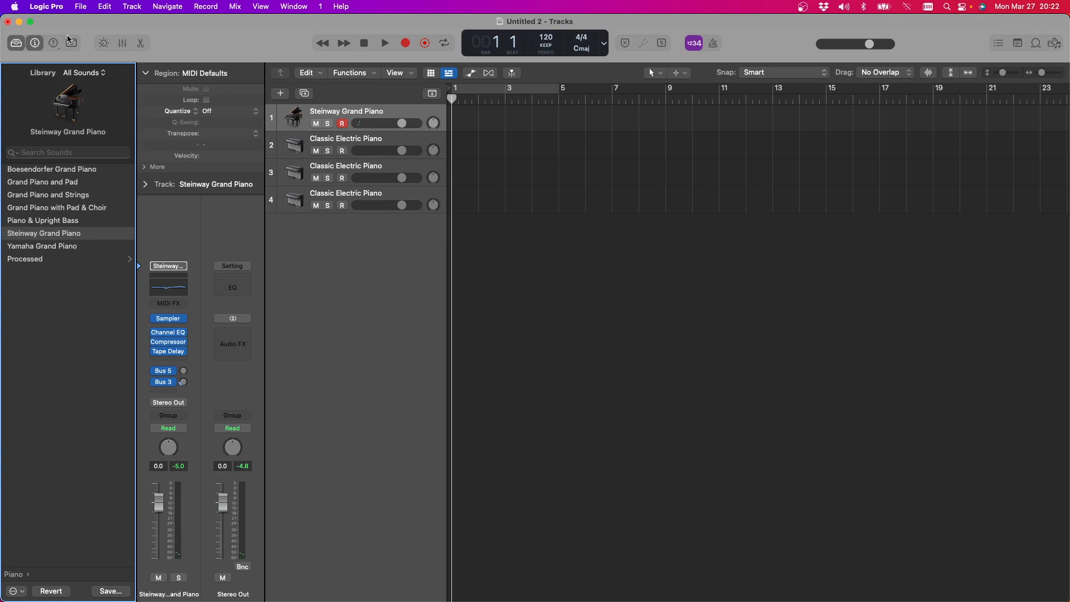
Close the Untitled 2 project without saving it
{"action": "left_click", "coordinate": [7, 22]}
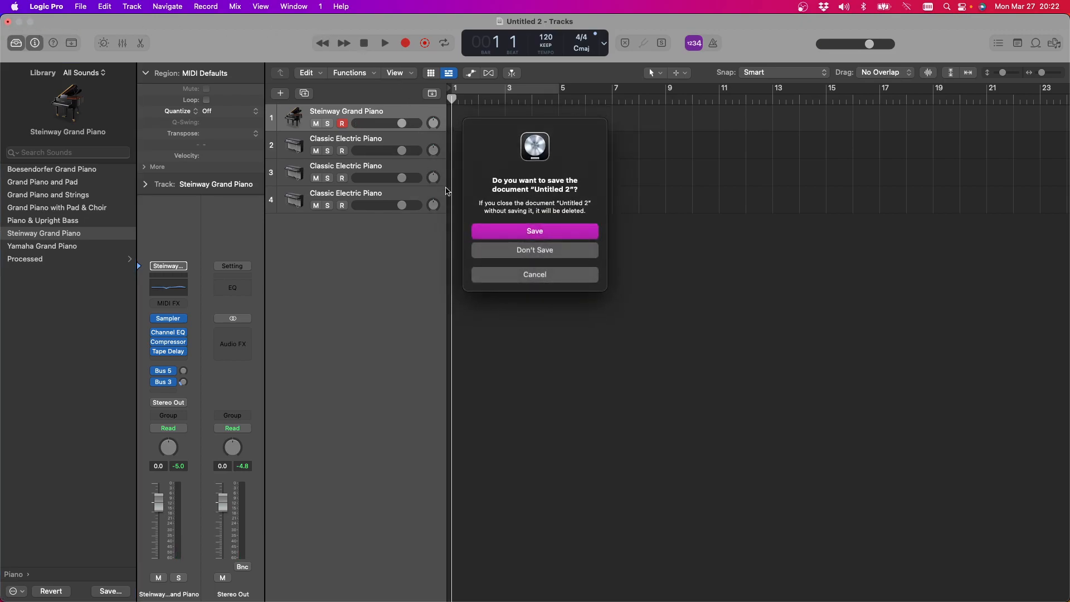
{"action": "left_click", "coordinate": [519, 251]}
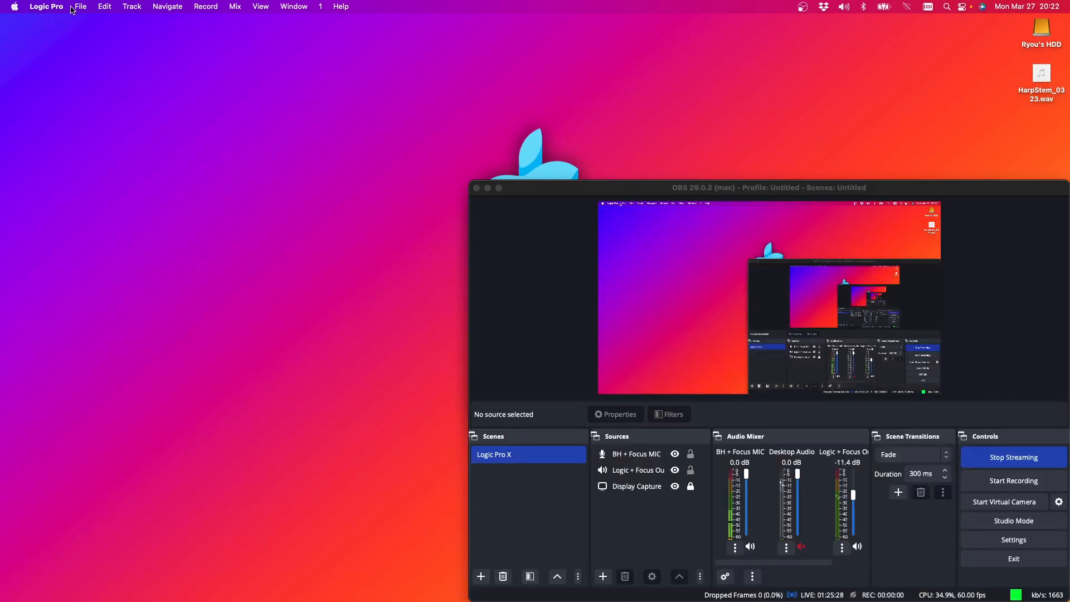
Open the second Ab Melody project, the Logic Pro one, from the Garageband Projects folder
{"action": "left_click", "coordinate": [80, 7]}
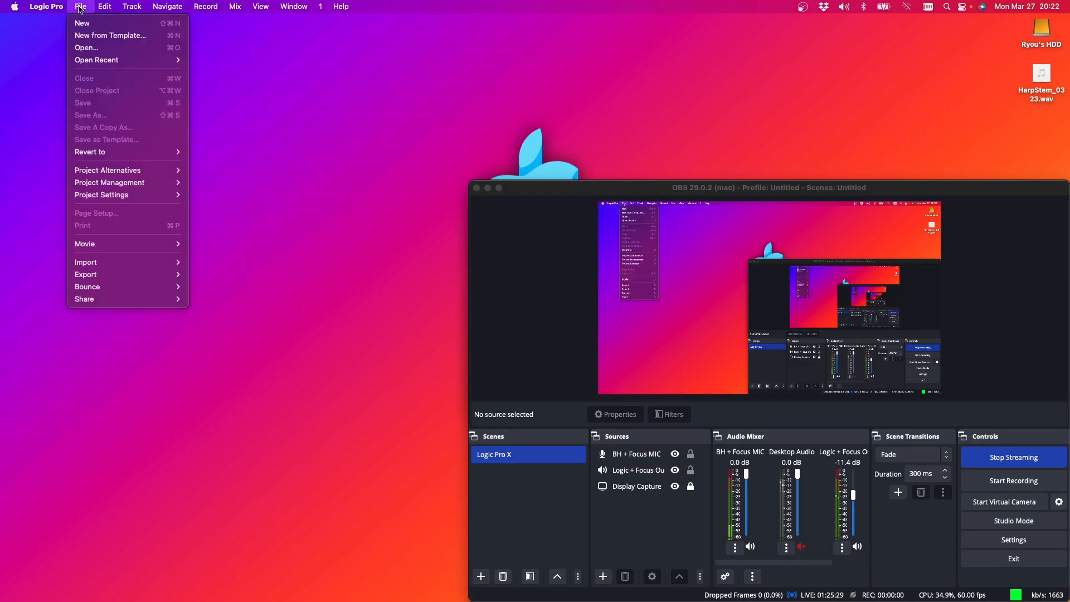
{"action": "left_click", "coordinate": [92, 50]}
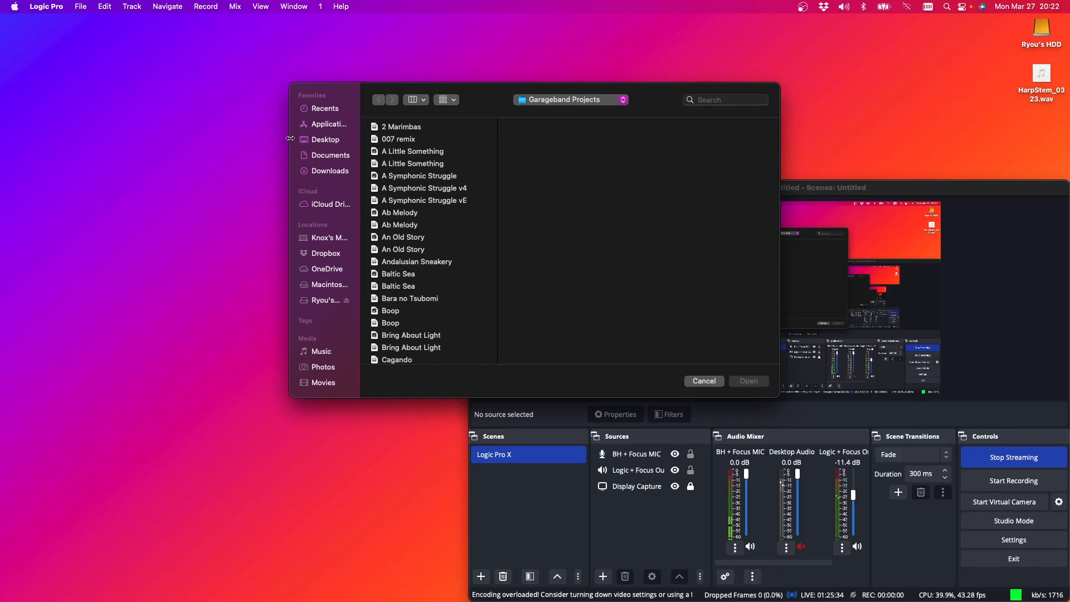
{"action": "scroll", "coordinate": [448, 291], "scroll_direction": "down", "scroll_amount": 5}
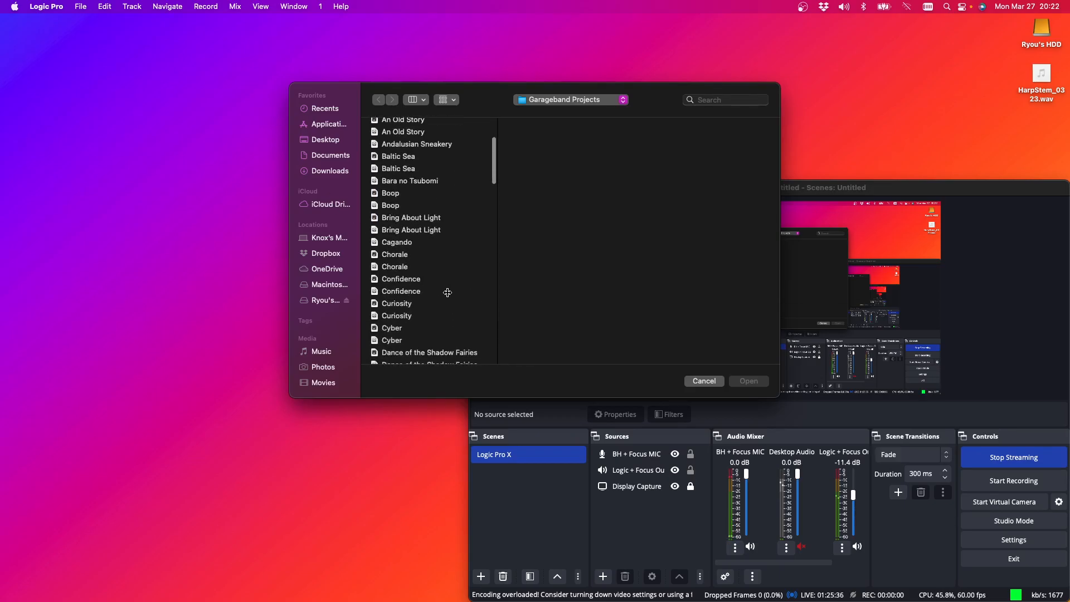
{"action": "scroll", "coordinate": [448, 292], "scroll_direction": "down", "scroll_amount": 4}
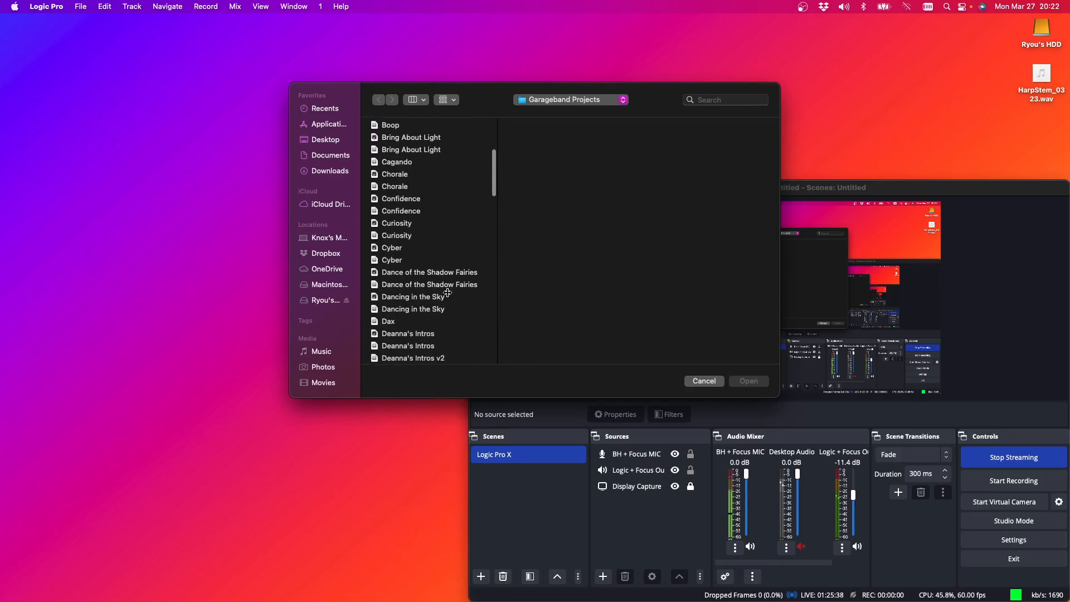
{"action": "scroll", "coordinate": [448, 292], "scroll_direction": "down", "scroll_amount": 2}
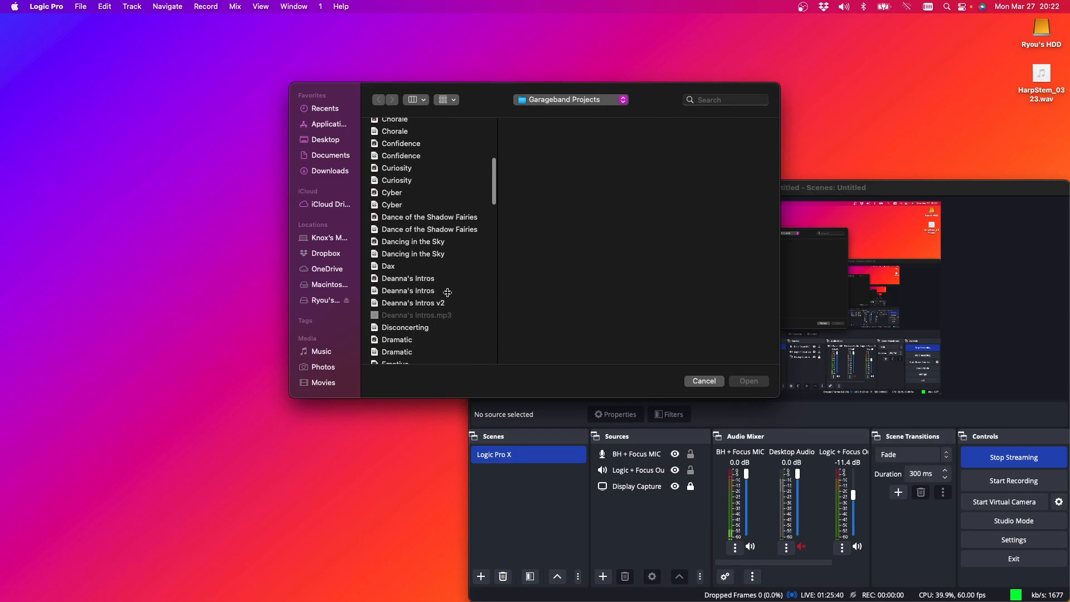
{"action": "scroll", "coordinate": [448, 292], "scroll_direction": "down", "scroll_amount": 3}
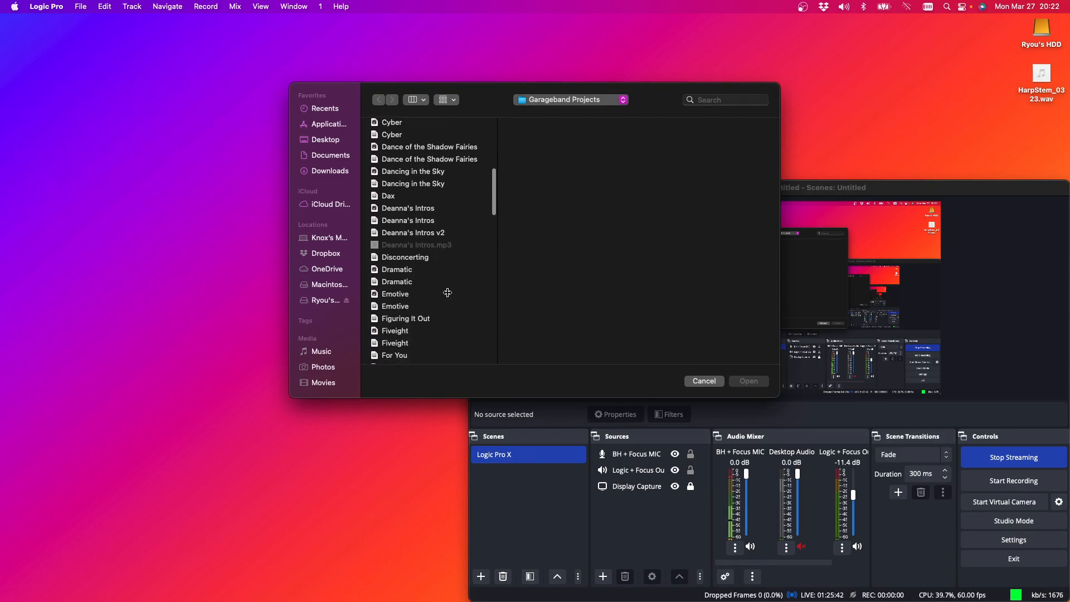
{"action": "scroll", "coordinate": [447, 292], "scroll_direction": "down", "scroll_amount": 3}
{"action": "scroll", "coordinate": [429, 245], "scroll_direction": "up", "scroll_amount": 15}
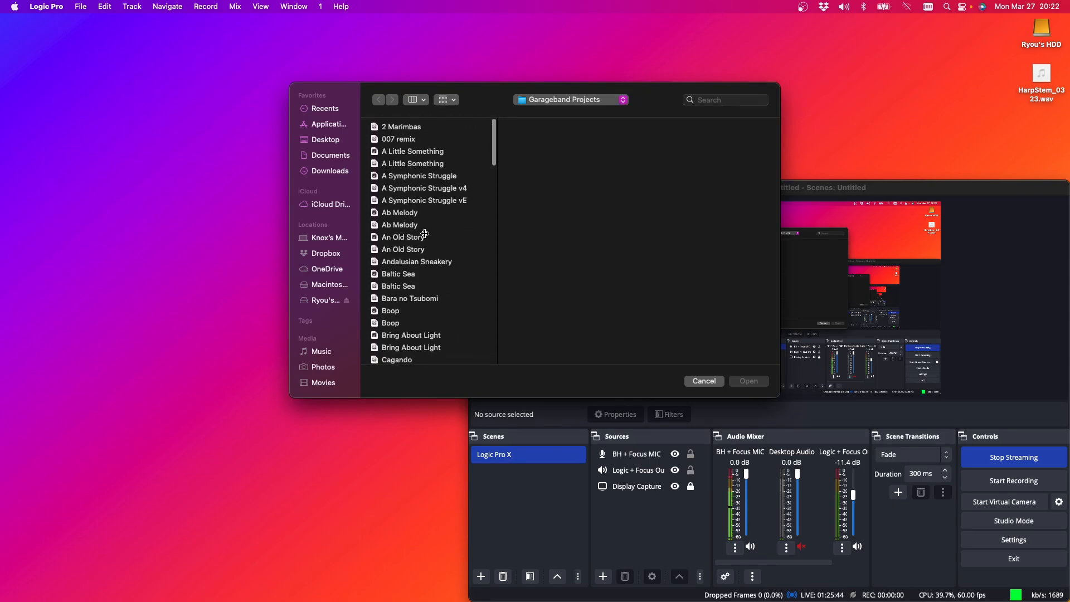
{"action": "left_click", "coordinate": [417, 262]}
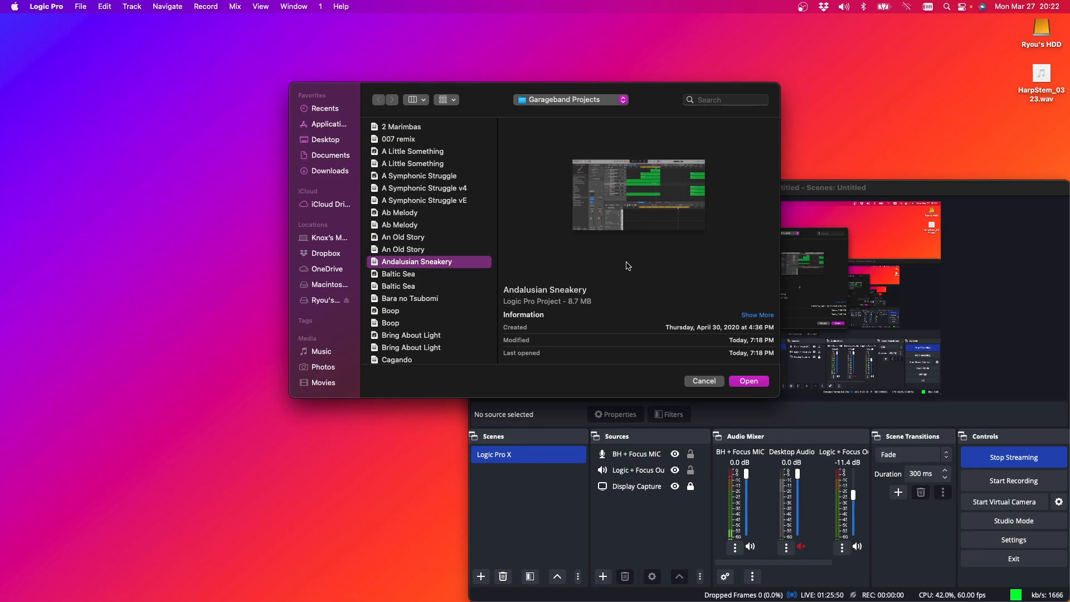
{"action": "left_click", "coordinate": [393, 226]}
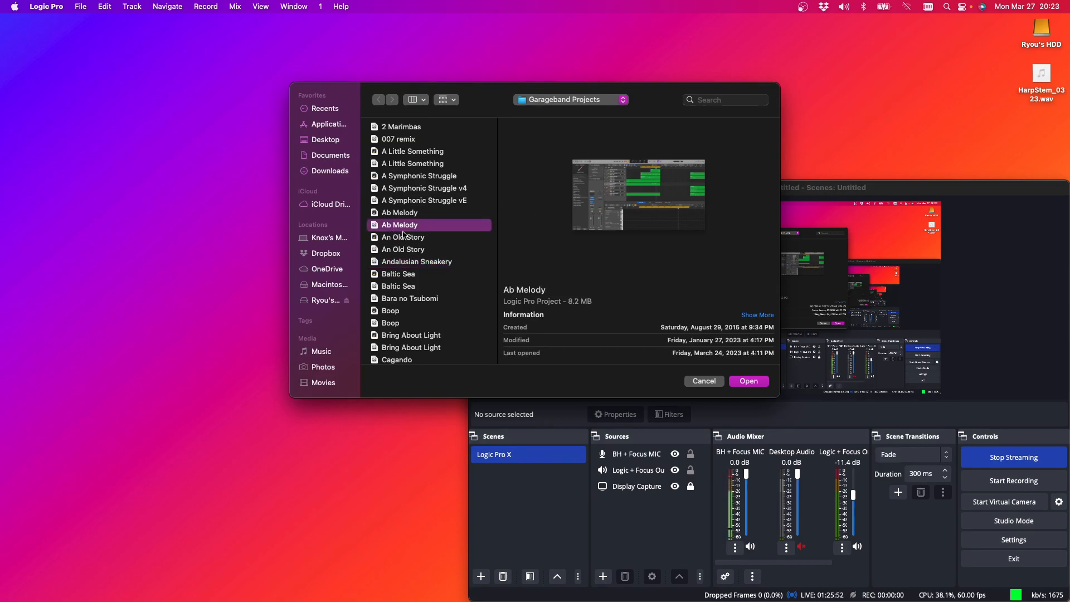
{"action": "left_click", "coordinate": [747, 381]}
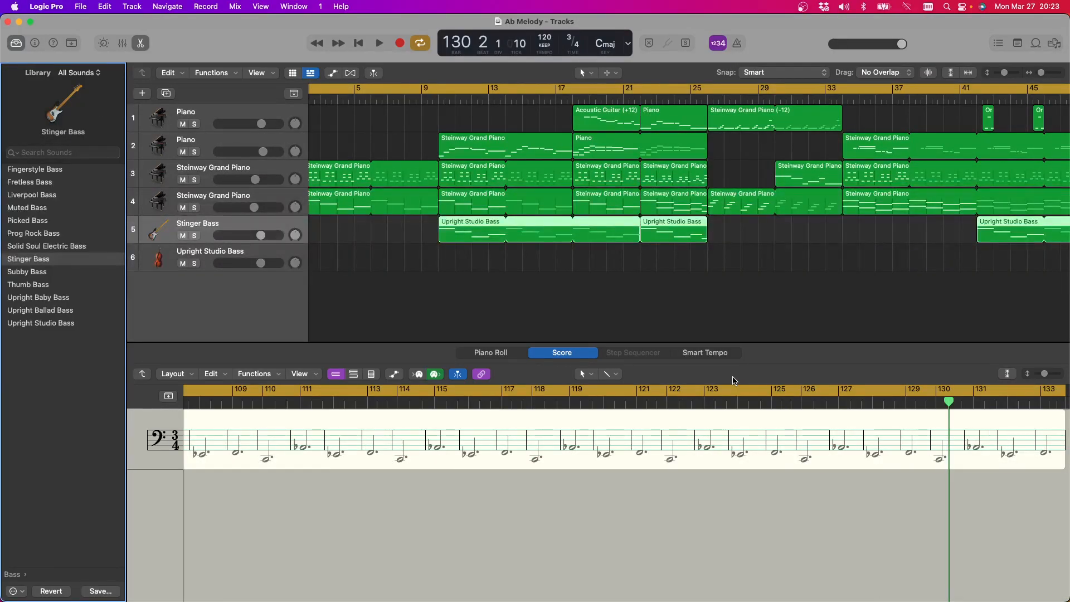
Play the arrangement from bar 50, lower the master volume, and restart playback from the same bar
{"action": "scroll", "coordinate": [681, 154], "scroll_direction": "right", "scroll_amount": 12}
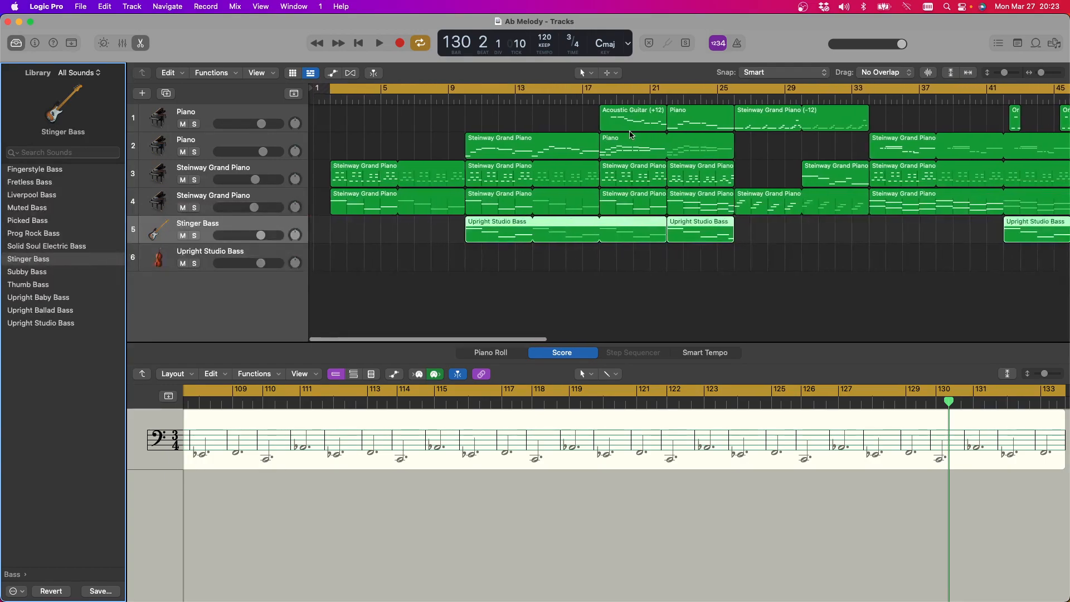
{"action": "scroll", "coordinate": [631, 135], "scroll_direction": "right", "scroll_amount": 1}
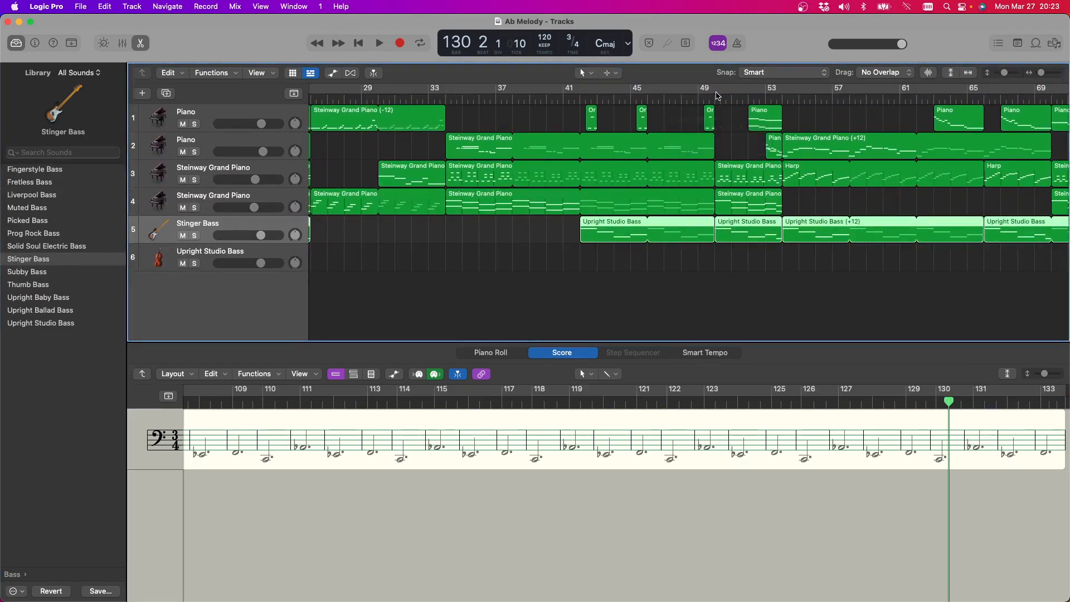
{"action": "left_click", "coordinate": [721, 92]}
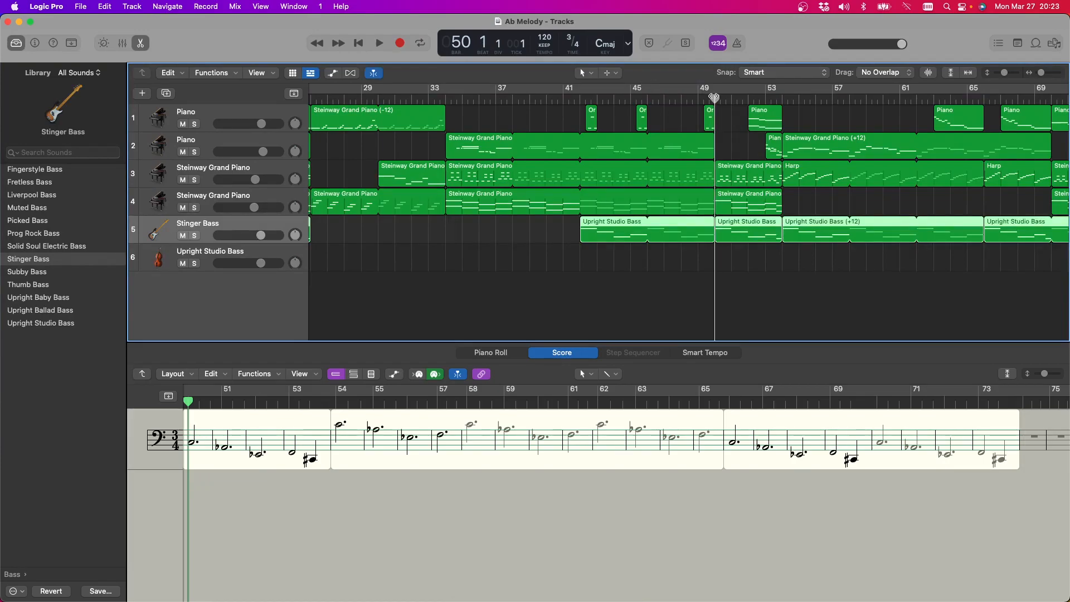
{"action": "left_click", "coordinate": [379, 44]}
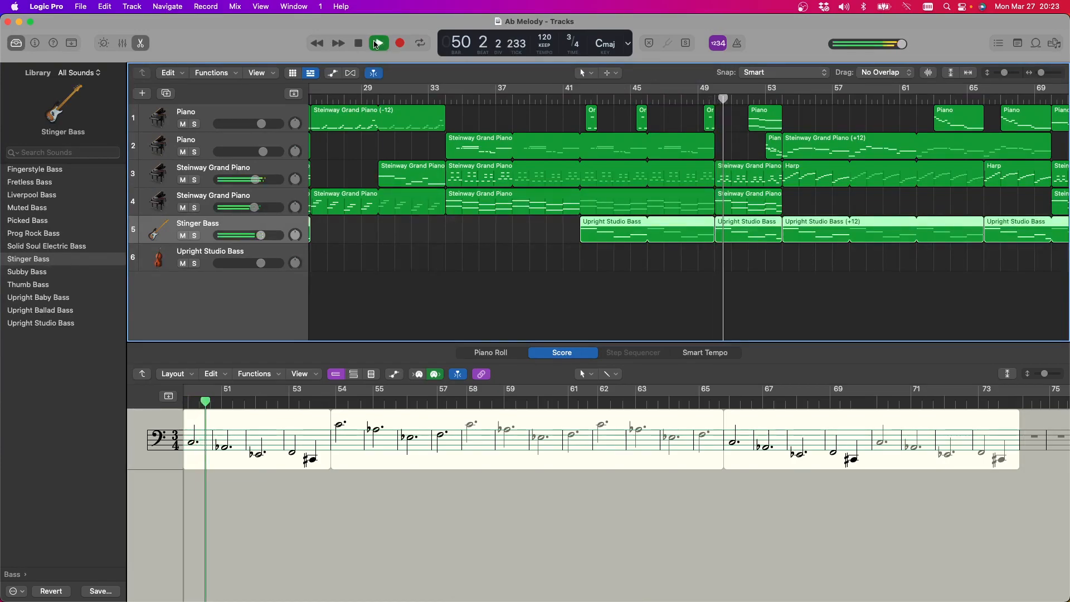
{"action": "left_click_drag", "start_coordinate": [900, 45], "coordinate": [855, 51]}
{"action": "left_click", "coordinate": [714, 99]}
{"action": "key", "text": "space"}
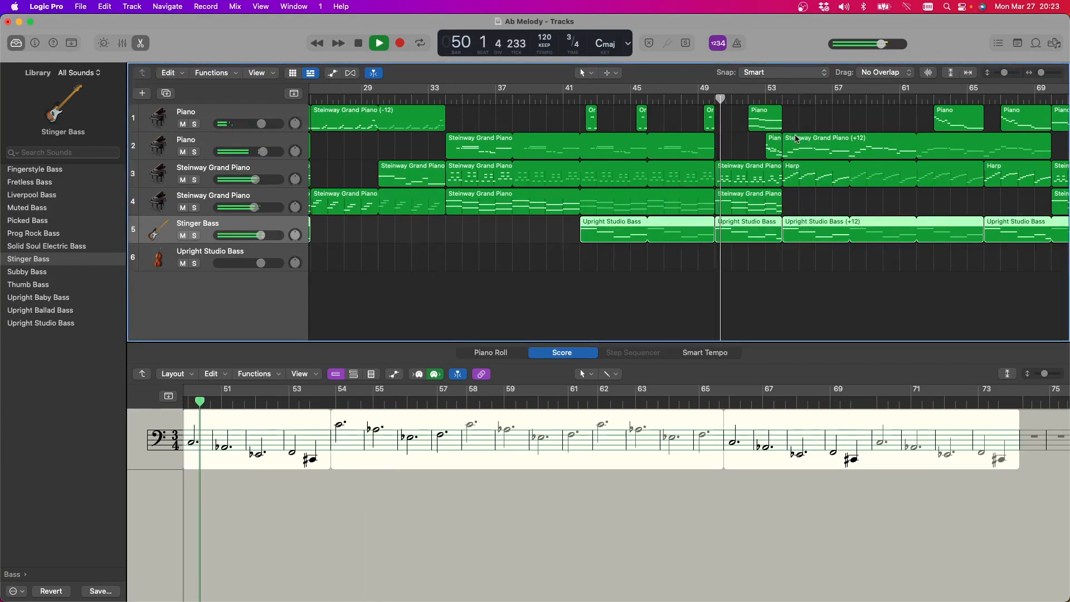
Cycle playback over bars 50 to 54 and show the short Piano region at bar 53 on track 2 in the score
{"action": "left_click_drag", "start_coordinate": [716, 92], "coordinate": [782, 95]}
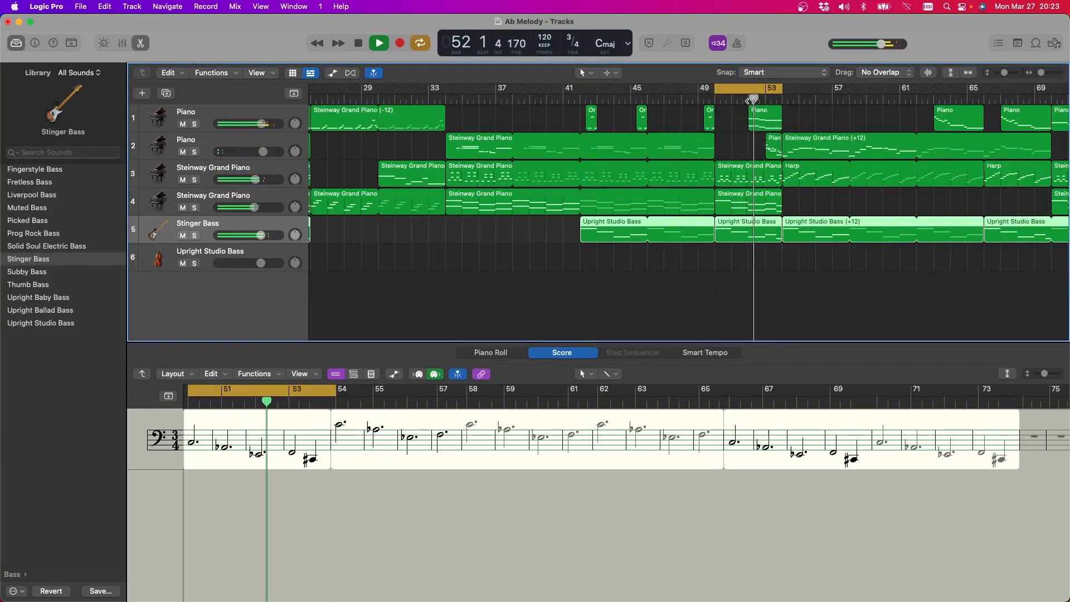
{"action": "left_click", "coordinate": [773, 154]}
{"action": "scroll", "coordinate": [771, 157], "scroll_direction": "right", "scroll_amount": 1}
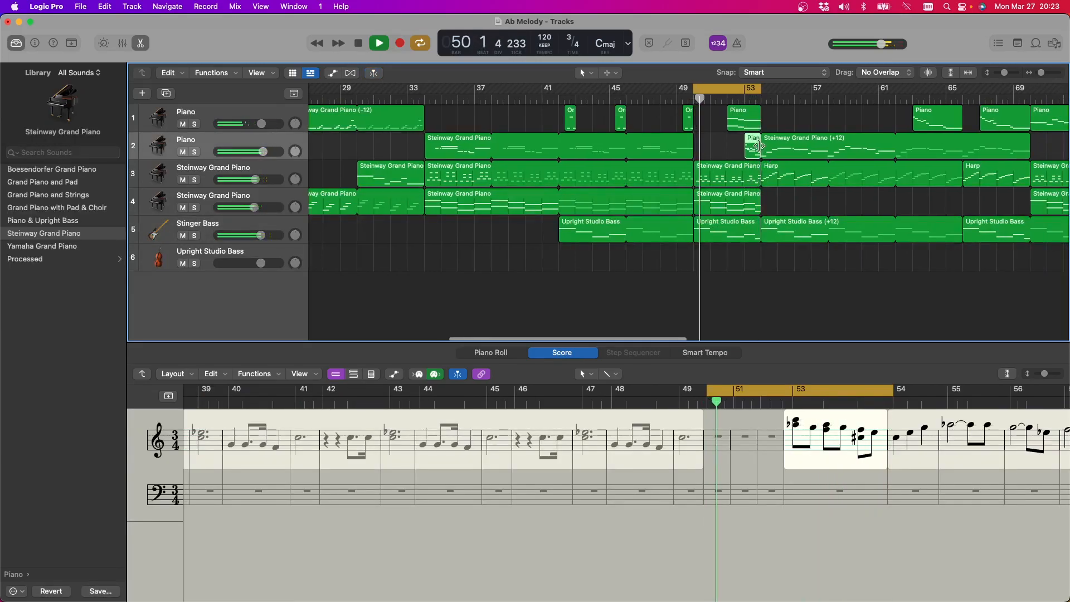
{"action": "left_click", "coordinate": [360, 45]}
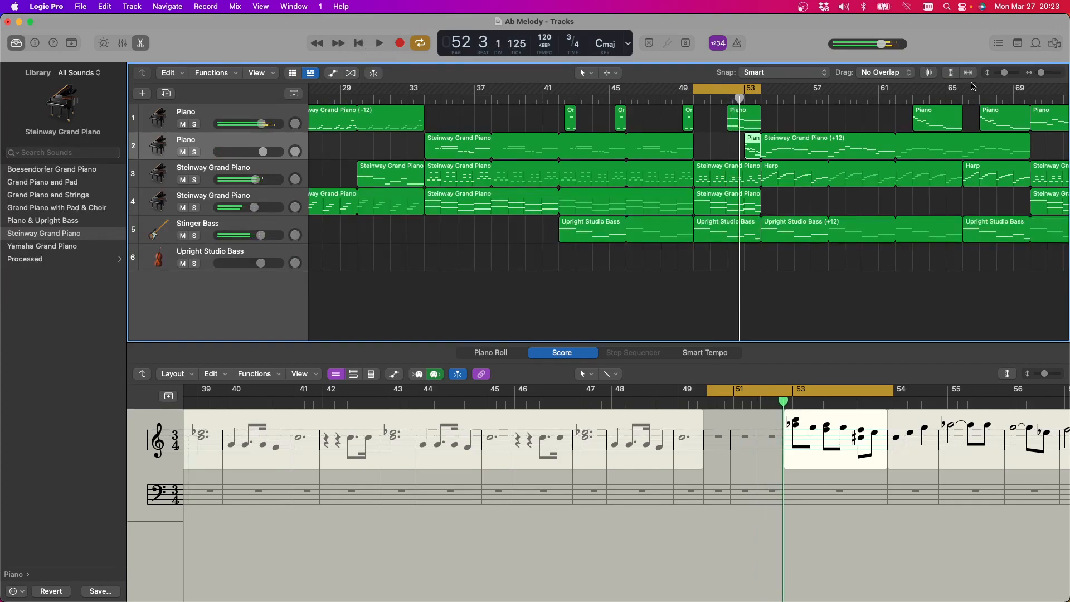
Start playback with a cycle over bars 70 to 78, turn the cycle off, and listen on to about bar 85
{"action": "scroll", "coordinate": [862, 158], "scroll_direction": "right", "scroll_amount": 10}
{"action": "scroll", "coordinate": [862, 159], "scroll_direction": "right", "scroll_amount": 1}
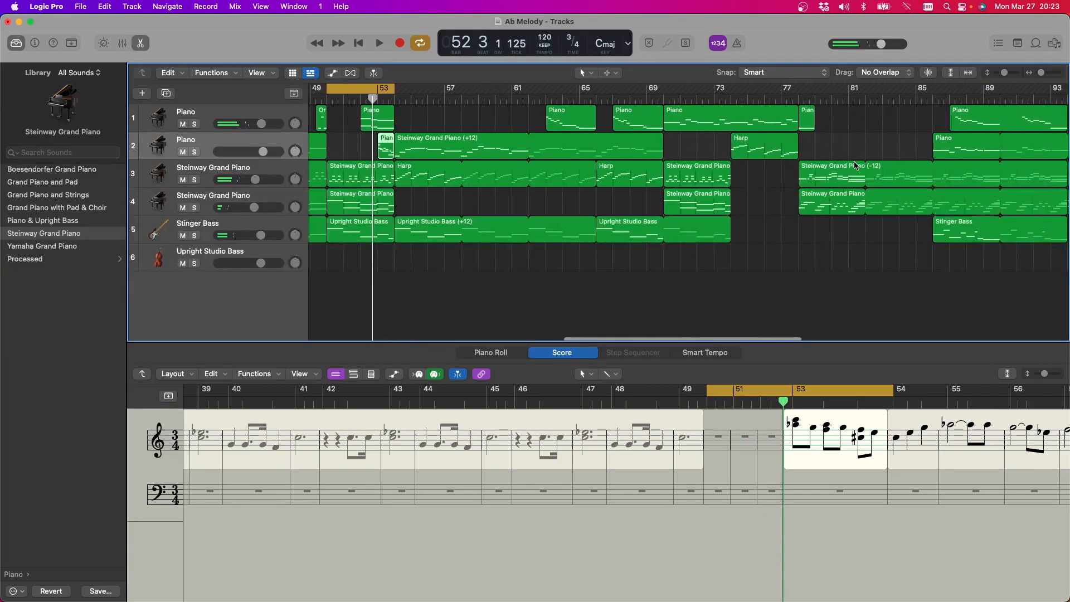
{"action": "left_click_drag", "start_coordinate": [374, 88], "coordinate": [800, 88]}
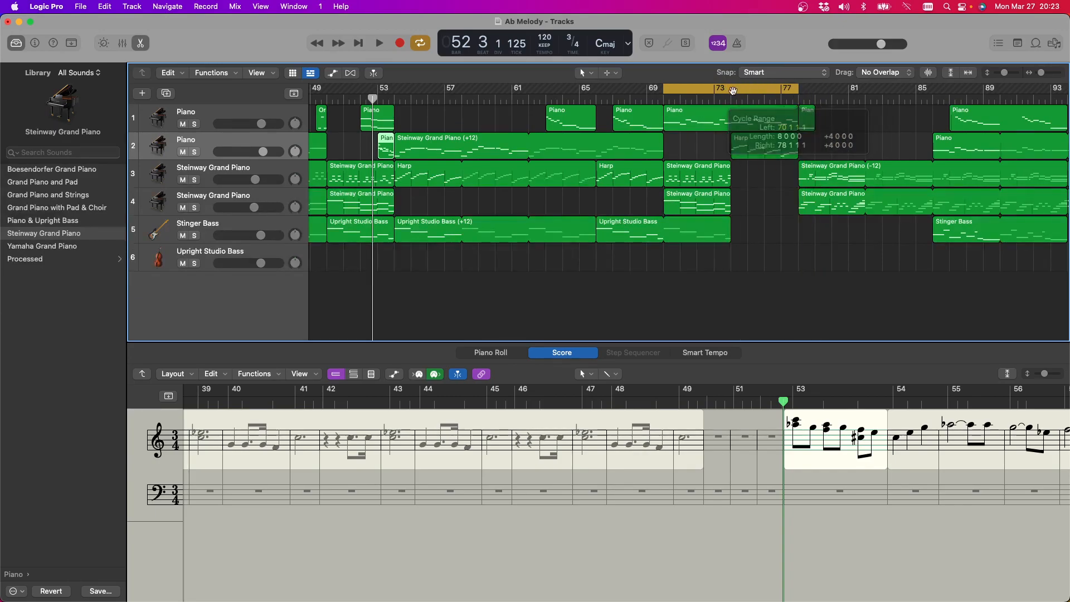
{"action": "left_click", "coordinate": [380, 43]}
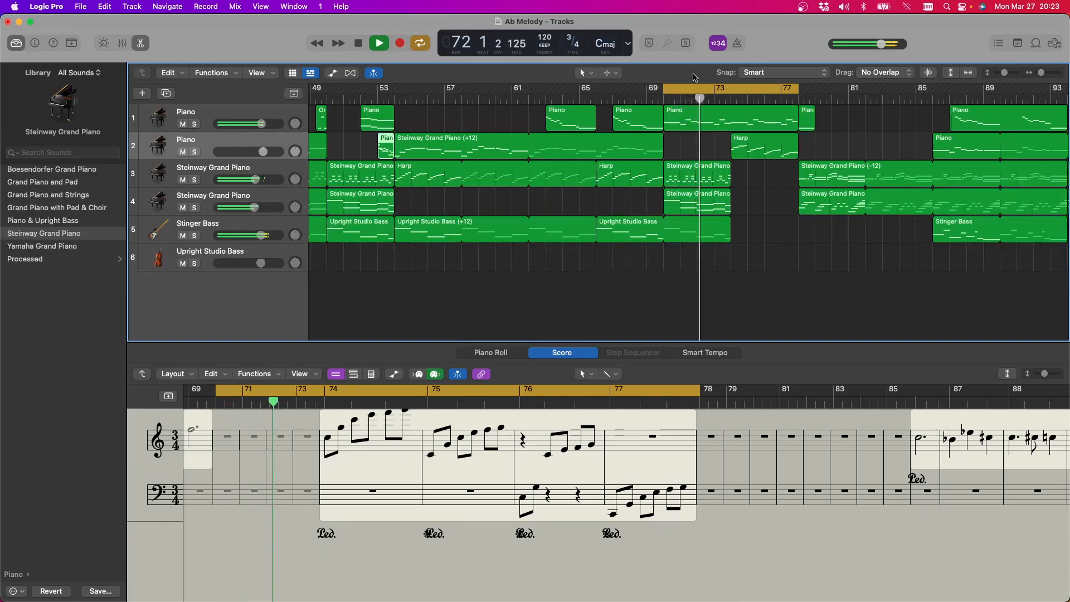
{"action": "left_click", "coordinate": [729, 87]}
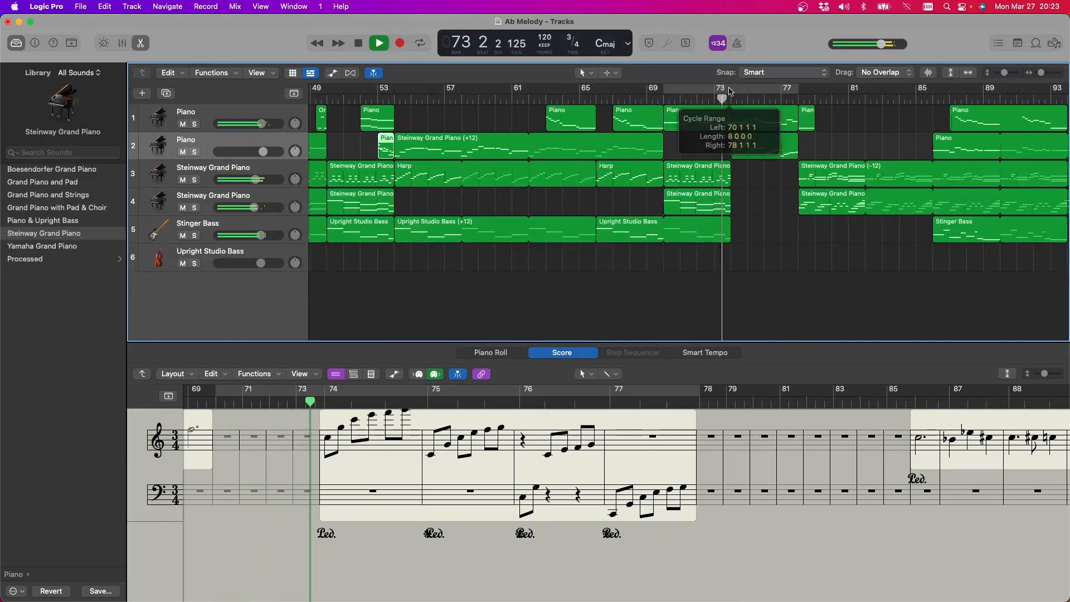
{"action": "scroll", "coordinate": [615, 159], "scroll_direction": "right", "scroll_amount": 5}
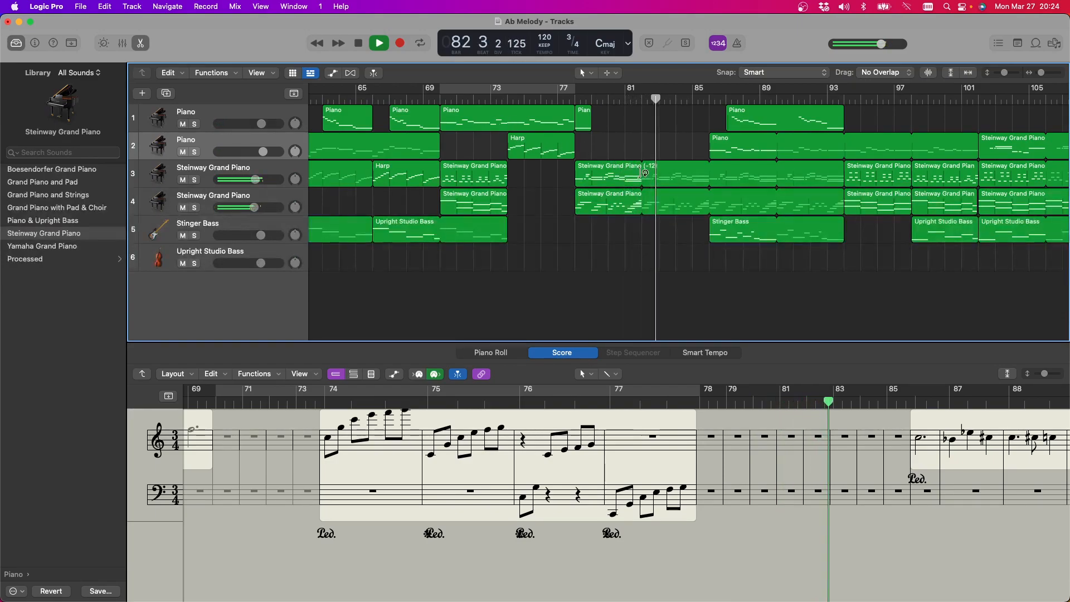
{"action": "left_click", "coordinate": [359, 45]}
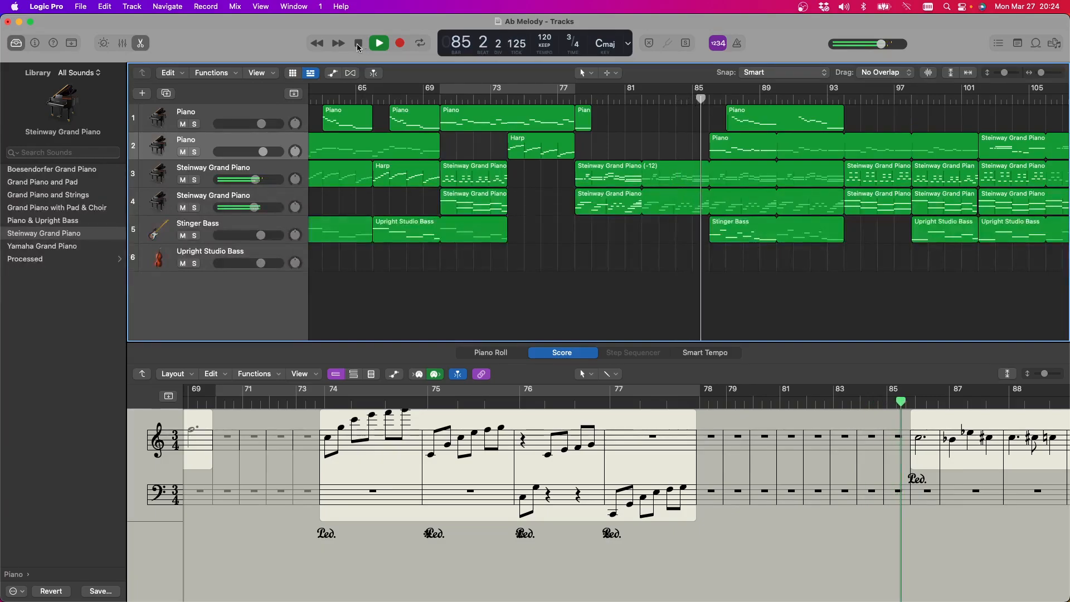
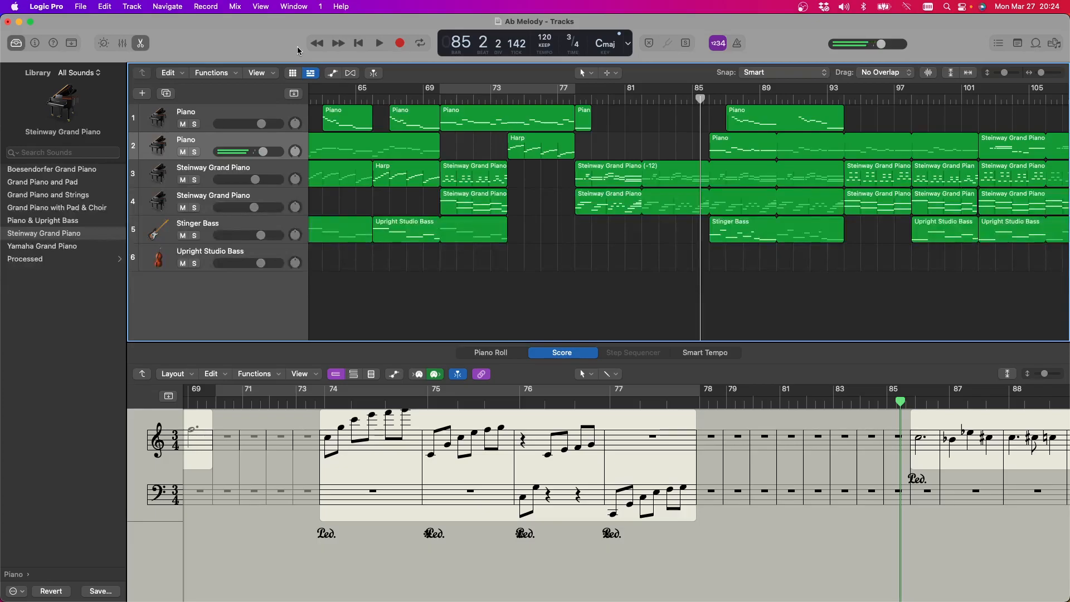
Resume playback from bar 85, listen on to about bar 105, and view the arrangement's remaining bars
{"action": "left_click", "coordinate": [382, 46]}
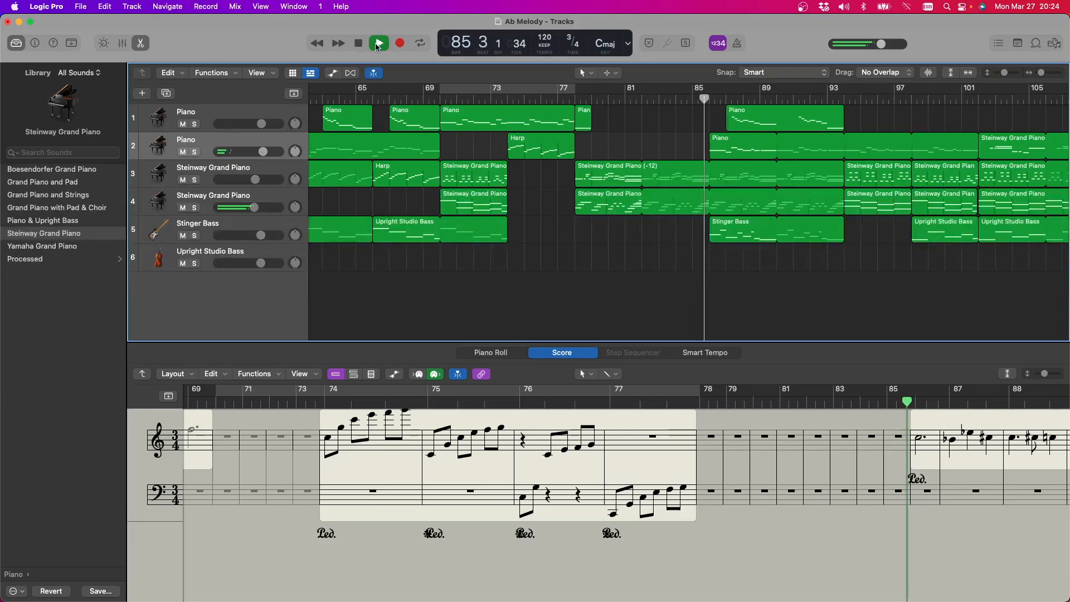
{"action": "left_click", "coordinate": [571, 101]}
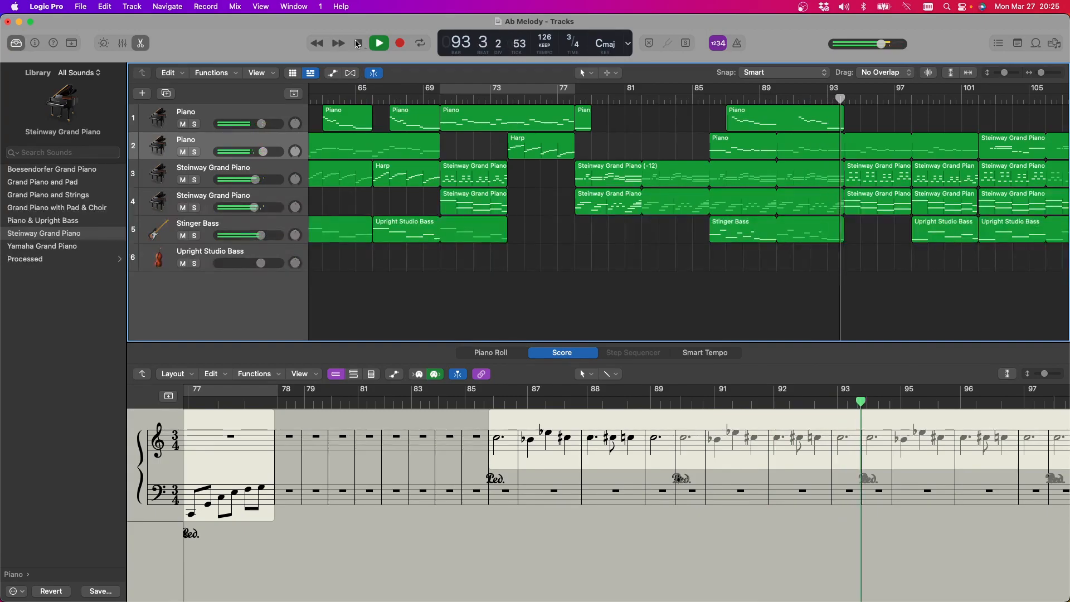
{"action": "scroll", "coordinate": [640, 174], "scroll_direction": "right", "scroll_amount": 1}
{"action": "scroll", "coordinate": [638, 173], "scroll_direction": "right", "scroll_amount": 4}
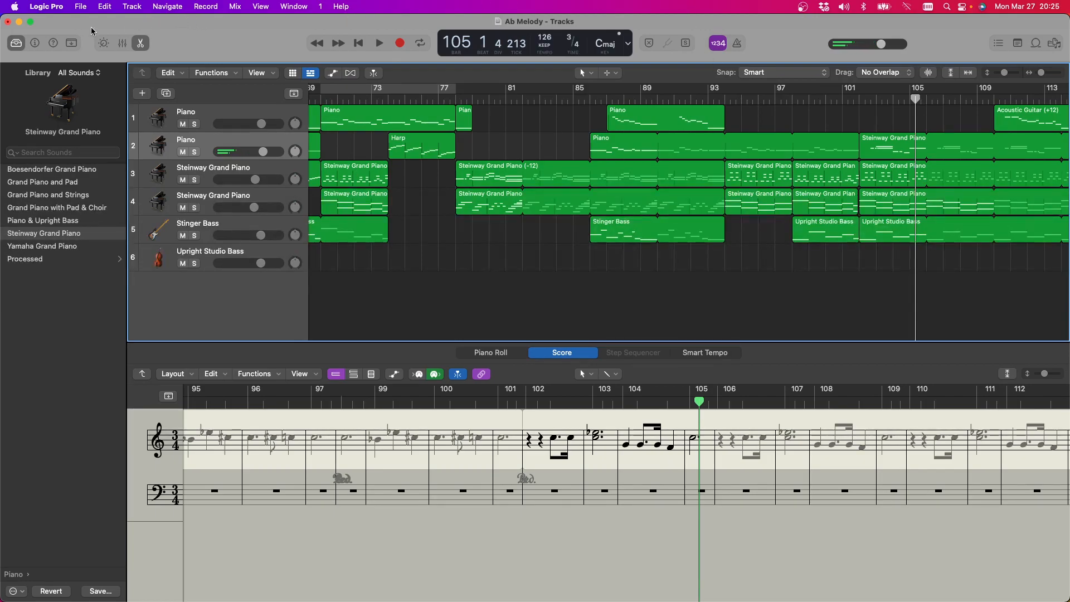
{"action": "scroll", "coordinate": [560, 134], "scroll_direction": "right", "scroll_amount": 10}
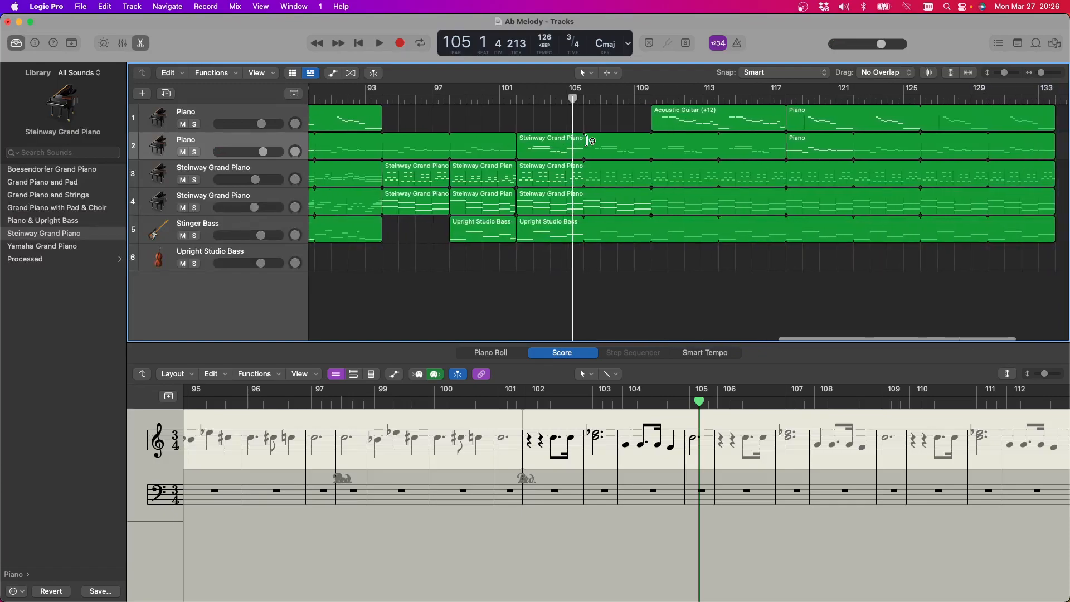
Close the Ab Melody project and open Andalusian Sneakery from the Garageband Projects folder
{"action": "left_click", "coordinate": [9, 22]}
{"action": "left_click", "coordinate": [535, 256]}
{"action": "left_click", "coordinate": [81, 6]}
{"action": "mouse_move", "coordinate": [97, 60]}
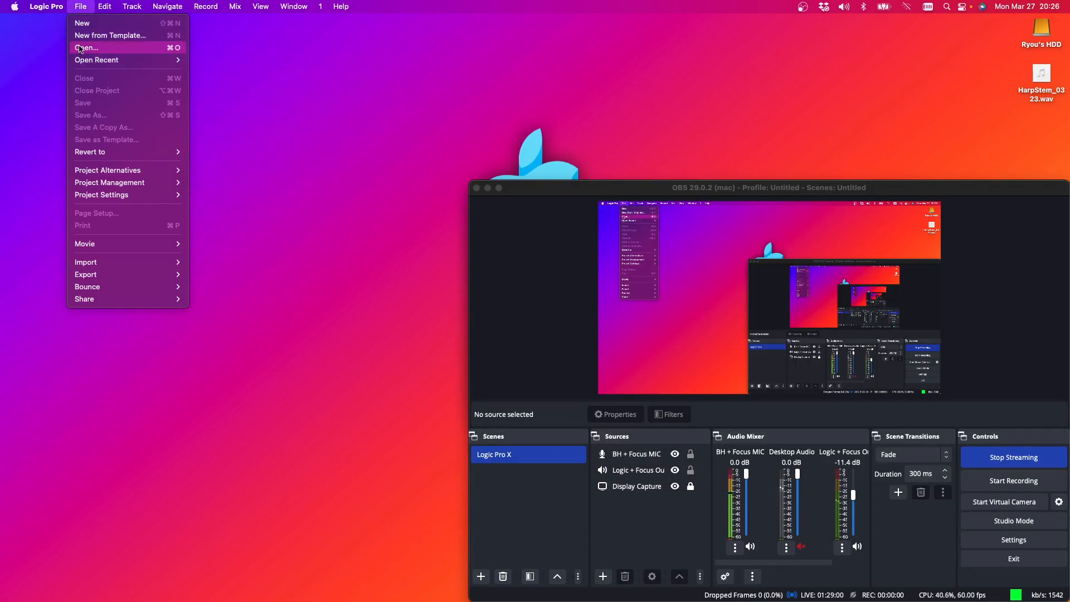
{"action": "left_click", "coordinate": [87, 50]}
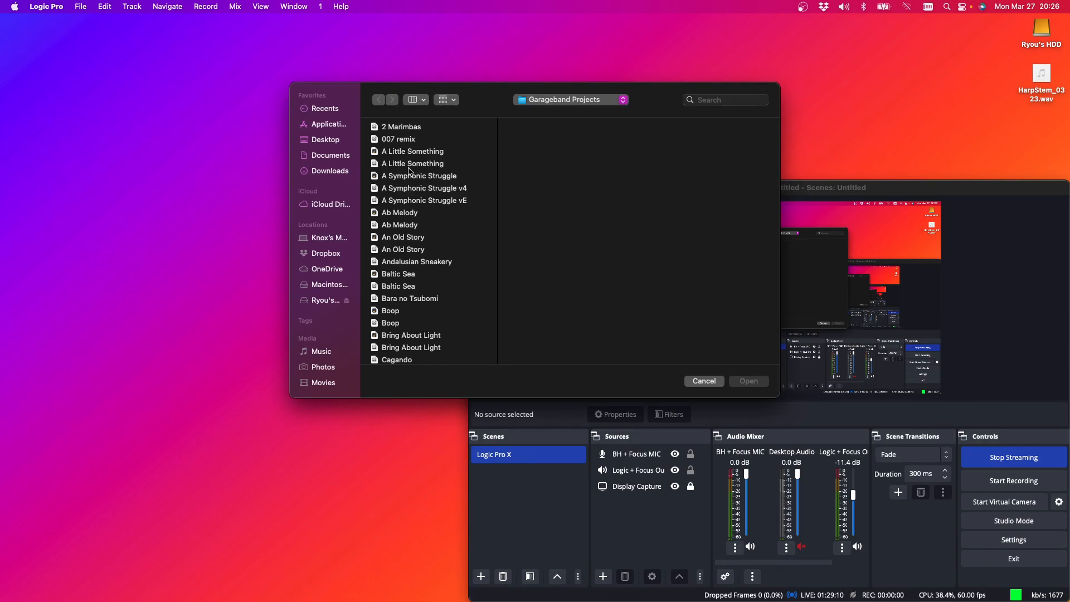
{"action": "double_click", "coordinate": [436, 262]}
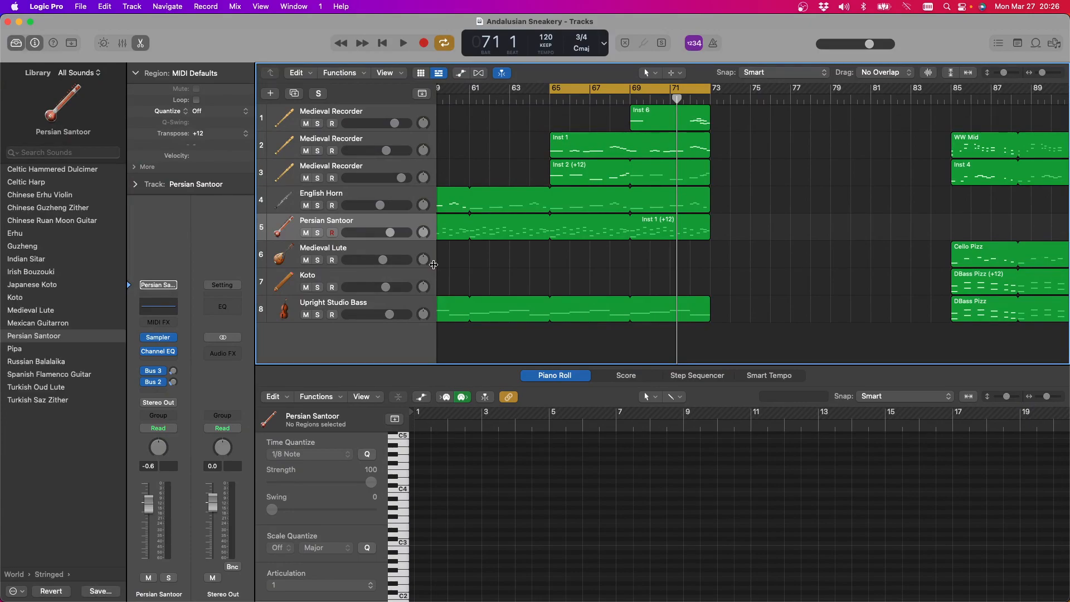
Play the cycled bars 65 to 73 and mute all three Medieval Recorder tracks while listening
{"action": "key", "text": "space"}
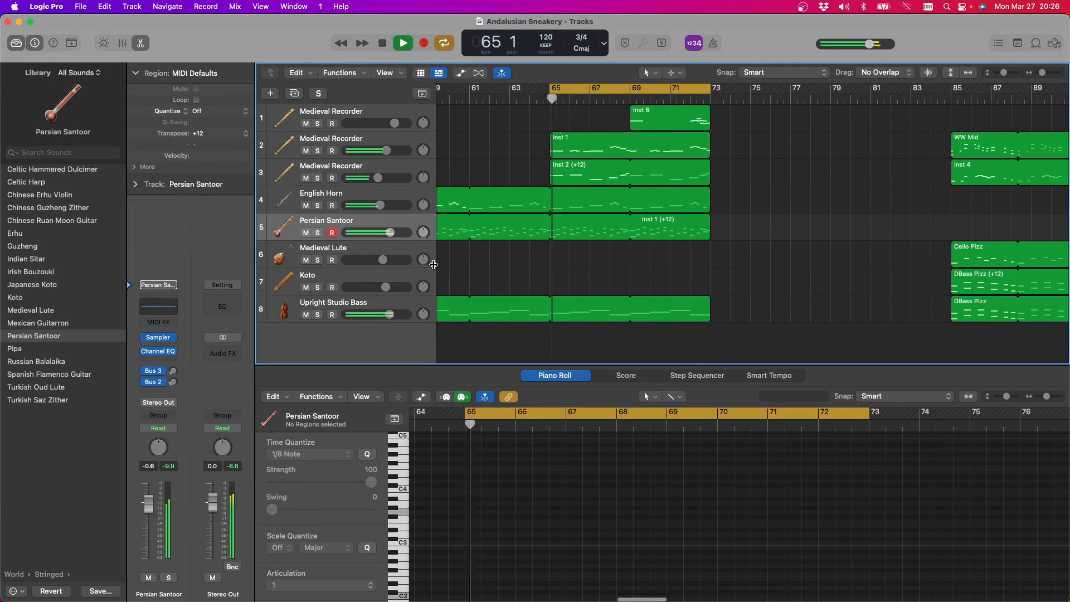
{"action": "scroll", "coordinate": [434, 265], "scroll_direction": "left", "scroll_amount": 3}
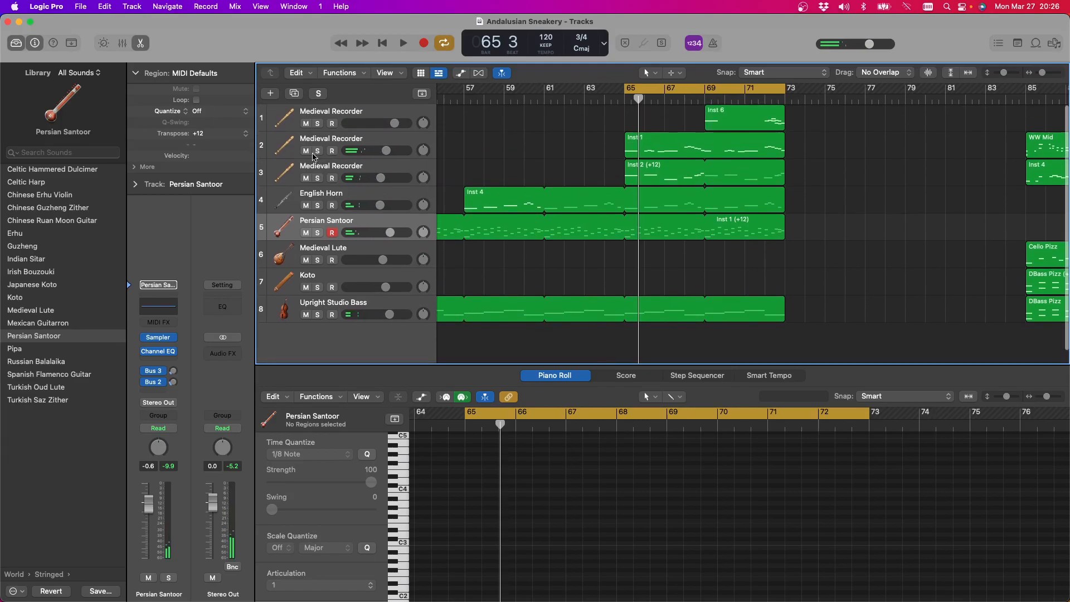
{"action": "left_click", "coordinate": [306, 123]}
{"action": "left_click", "coordinate": [306, 151]}
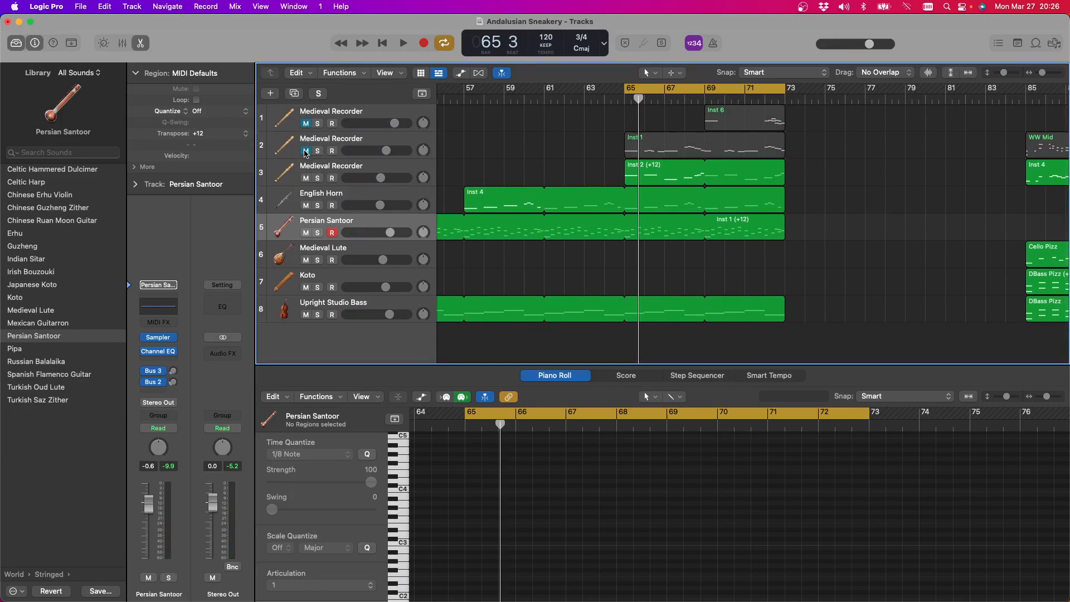
{"action": "key", "text": "space"}
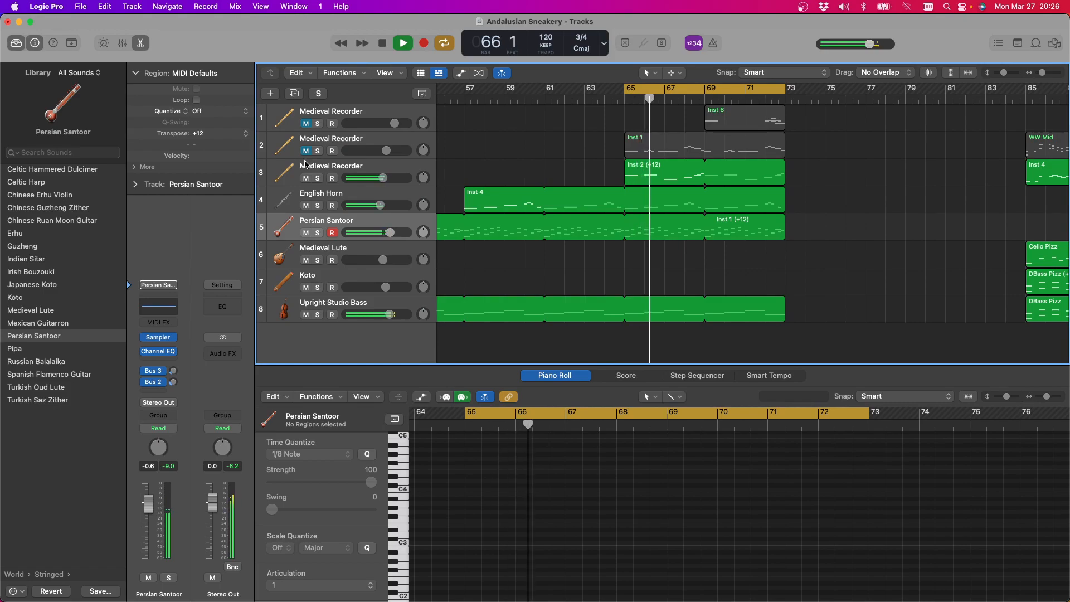
{"action": "scroll", "coordinate": [630, 187], "scroll_direction": "left", "scroll_amount": 10}
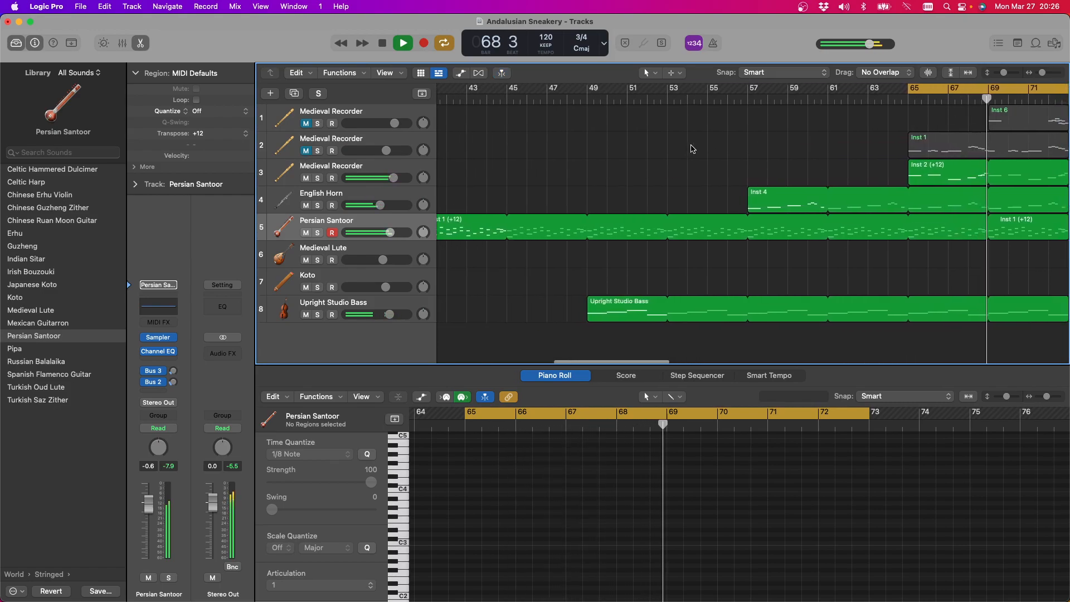
{"action": "scroll", "coordinate": [691, 148], "scroll_direction": "right", "scroll_amount": 1}
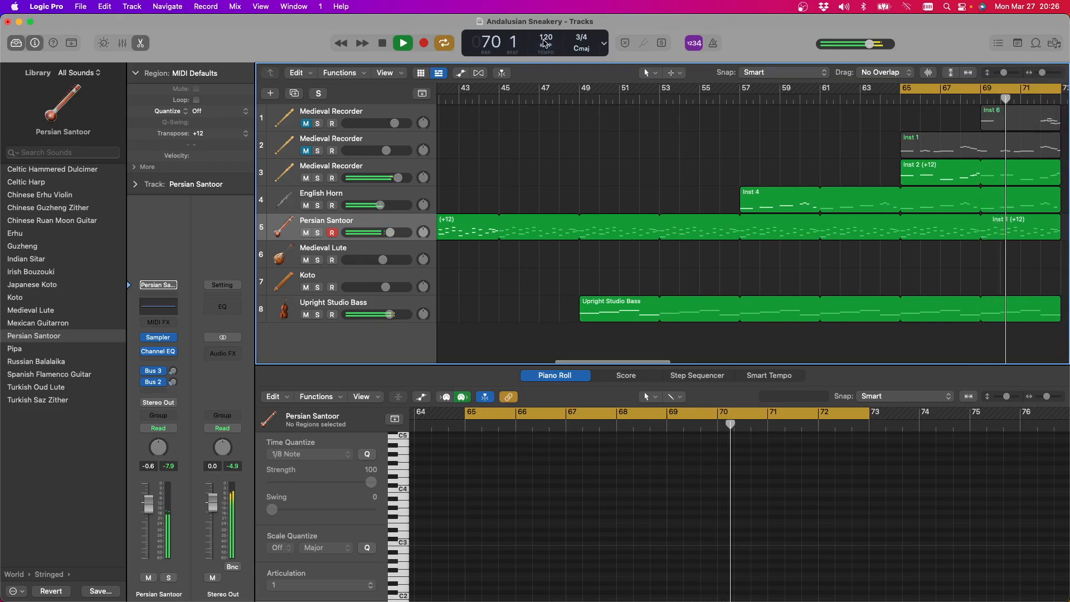
{"action": "left_click", "coordinate": [306, 178]}
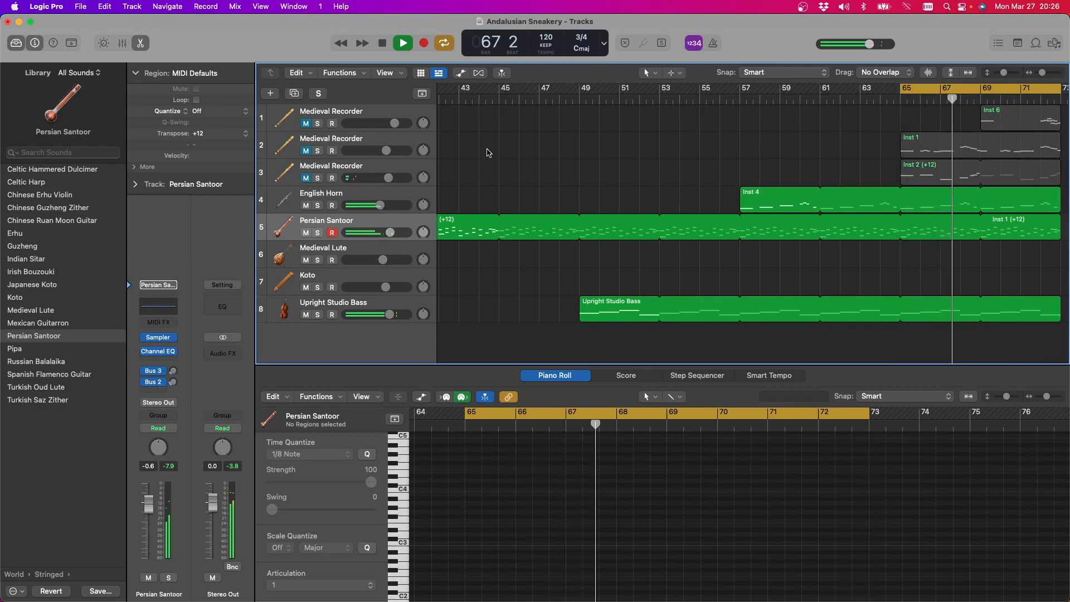
Show the Smart Controls for the English Horn track, check its keyswitches, return to the main controls, and stop playback
{"action": "left_click", "coordinate": [330, 198]}
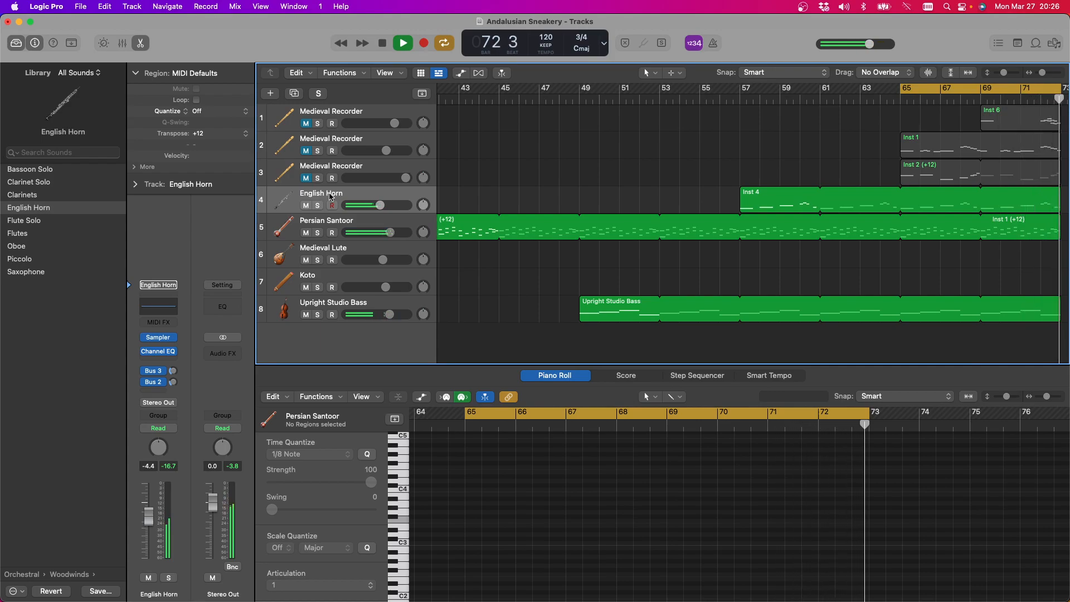
{"action": "key", "text": "b"}
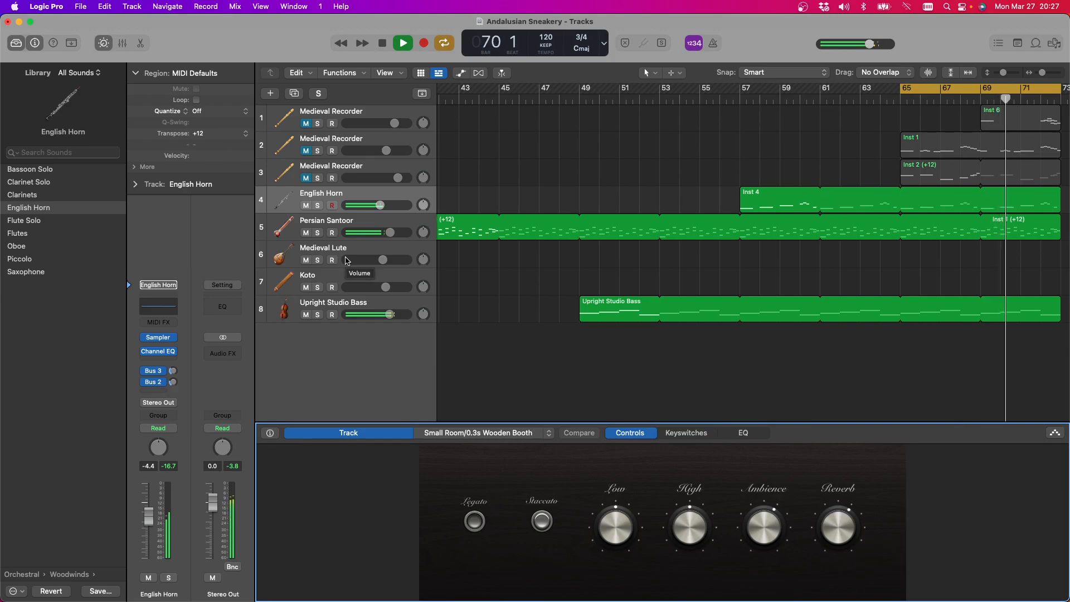
{"action": "left_click", "coordinate": [683, 436]}
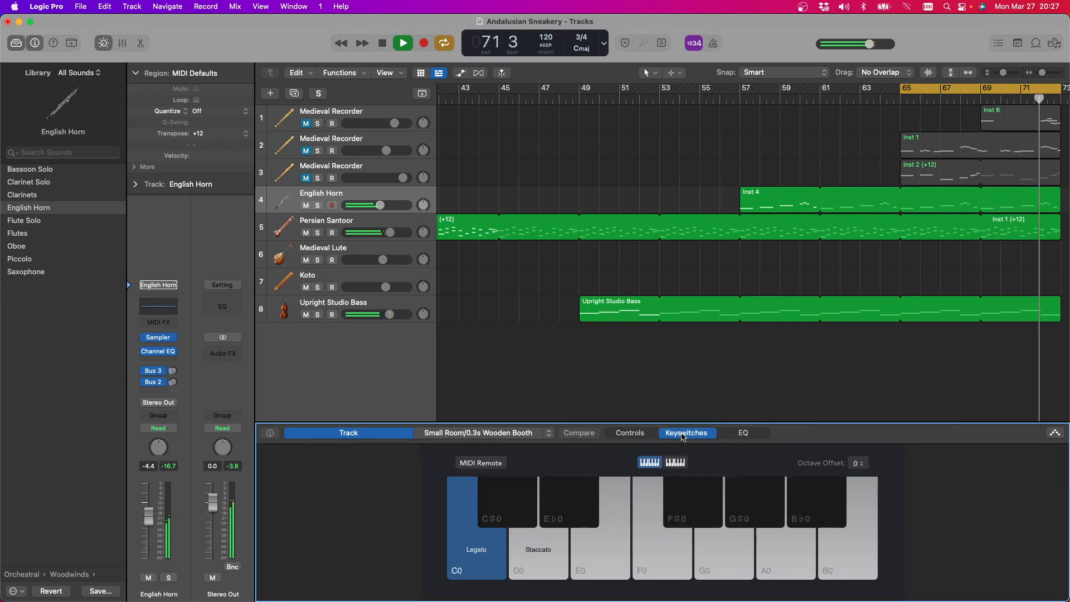
{"action": "left_click", "coordinate": [625, 438]}
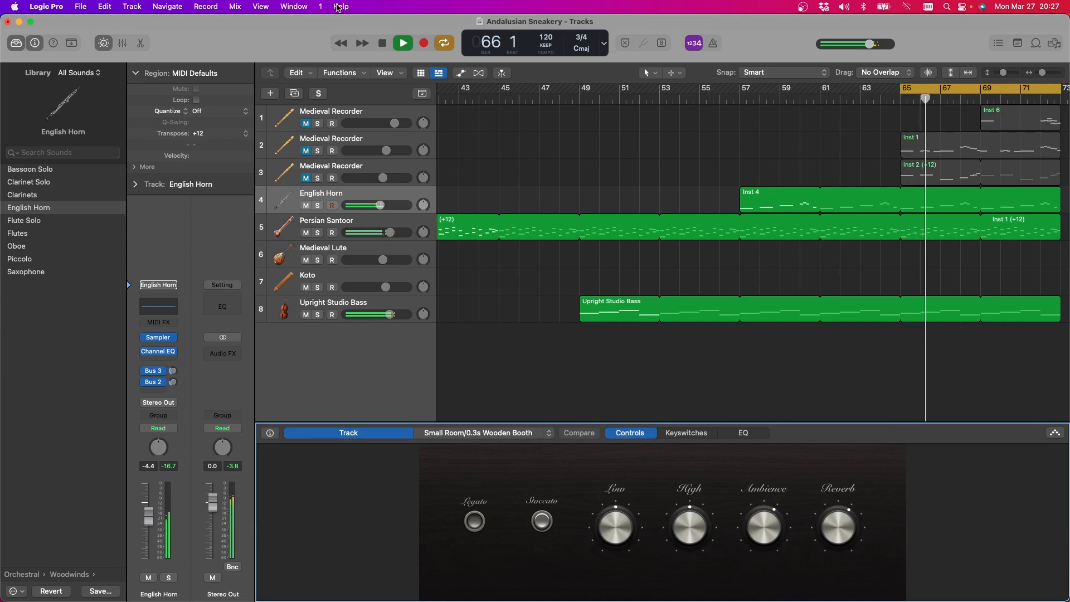
{"action": "key", "text": "space"}
Set the playhead to bar 41, turn off the cycle, and start playback
{"action": "scroll", "coordinate": [746, 212], "scroll_direction": "left", "scroll_amount": 8}
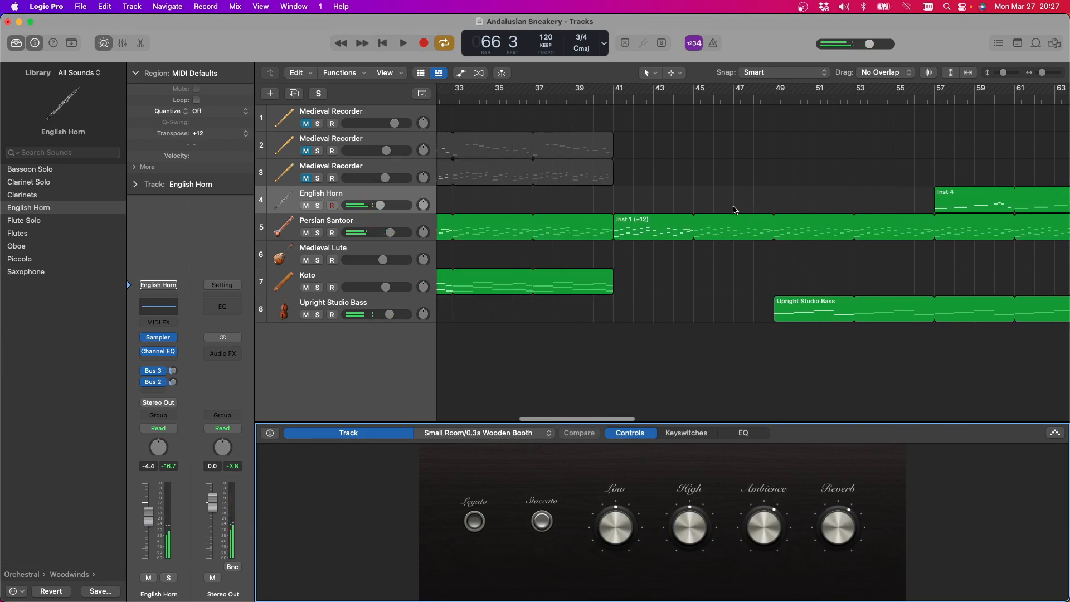
{"action": "left_click", "coordinate": [617, 99]}
{"action": "scroll", "coordinate": [789, 121], "scroll_direction": "right", "scroll_amount": 10}
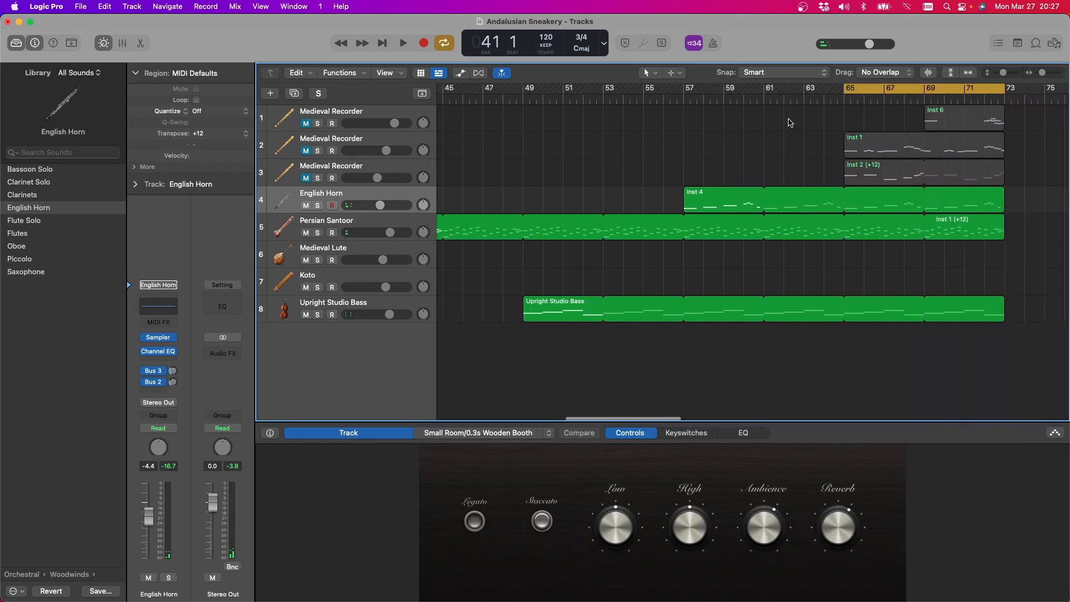
{"action": "left_click", "coordinate": [837, 93]}
{"action": "key", "text": "space"}
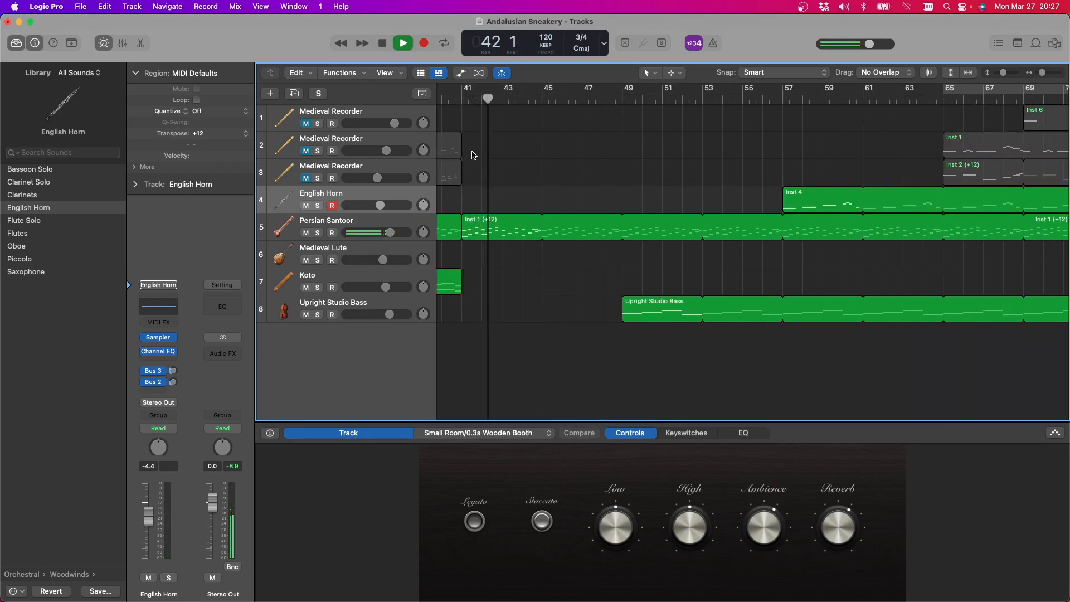
During playback, switch to the Medieval Lute track, check the arrangement's opening regions, and switch to the Koto track
{"action": "left_click", "coordinate": [353, 251]}
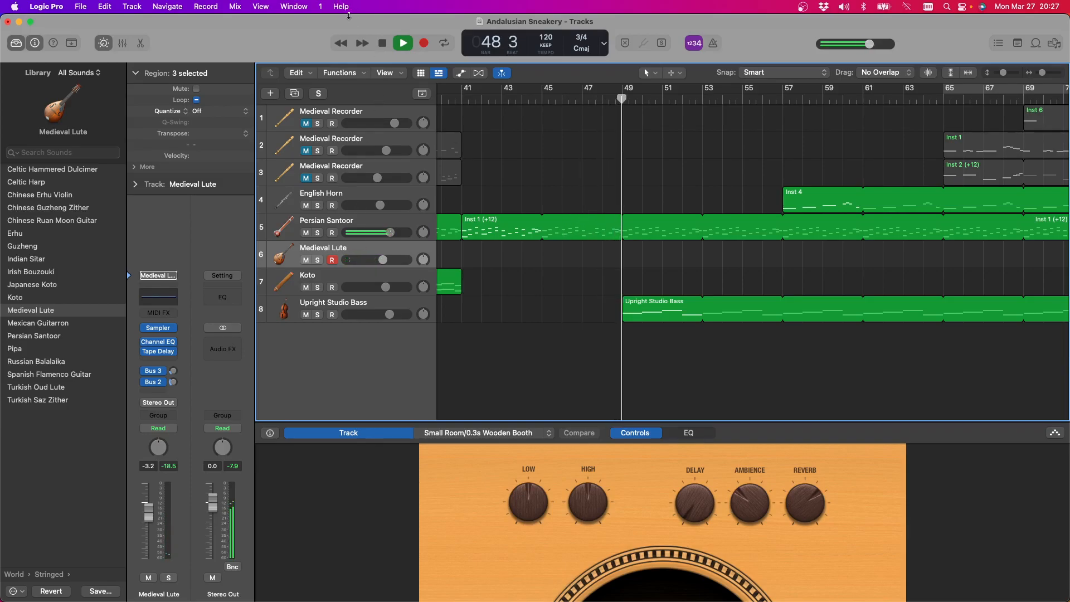
{"action": "scroll", "coordinate": [846, 197], "scroll_direction": "left", "scroll_amount": 15}
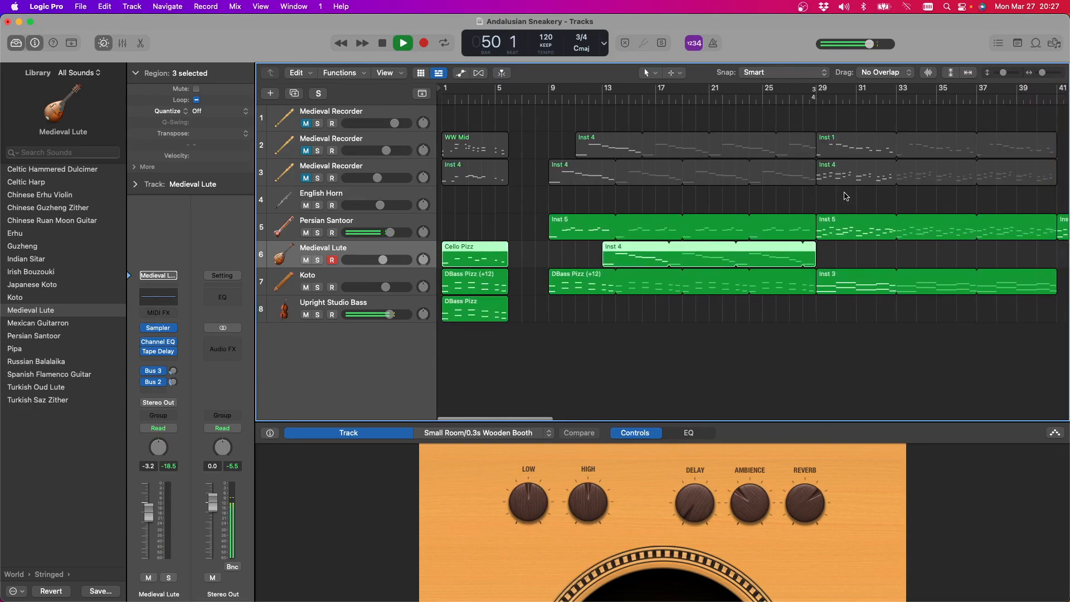
{"action": "scroll", "coordinate": [846, 196], "scroll_direction": "right", "scroll_amount": 2}
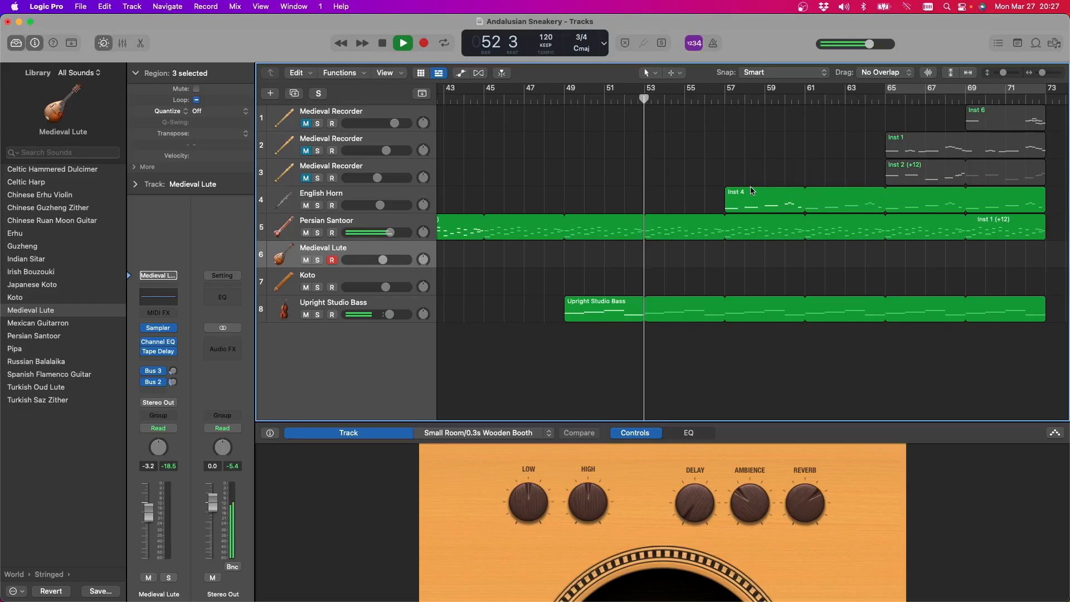
{"action": "left_click", "coordinate": [359, 280]}
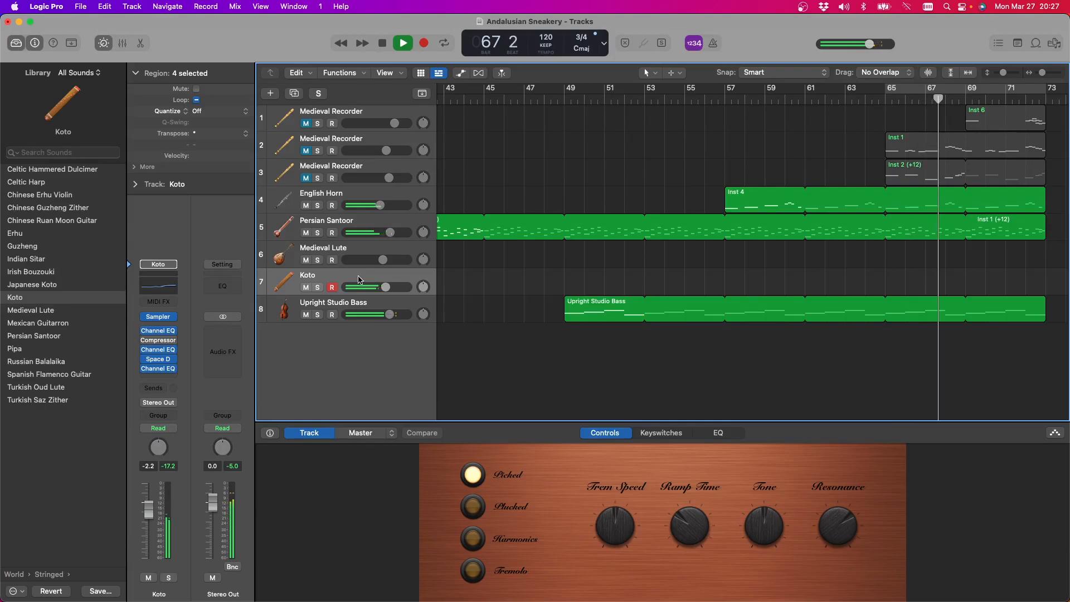
Set a cycle over bars 41 to 65, play it with the Koto track selected, and stop around bar 62
{"action": "left_click", "coordinate": [383, 43]}
{"action": "left_click_drag", "start_coordinate": [906, 93], "coordinate": [489, 95]}
{"action": "scroll", "coordinate": [778, 145], "scroll_direction": "right", "scroll_amount": 5}
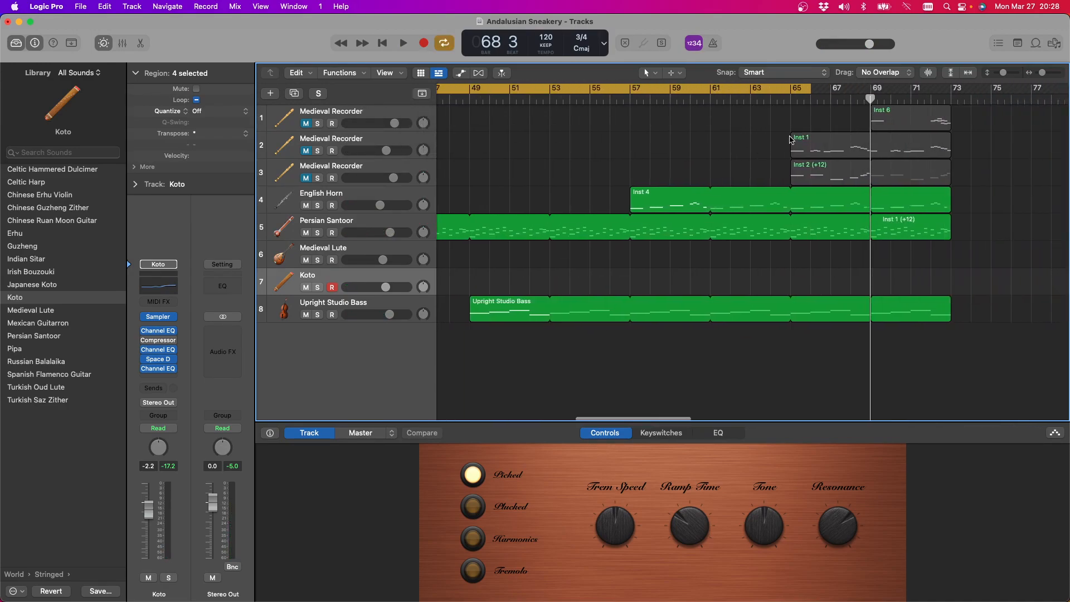
{"action": "left_click_drag", "start_coordinate": [810, 93], "coordinate": [789, 94]}
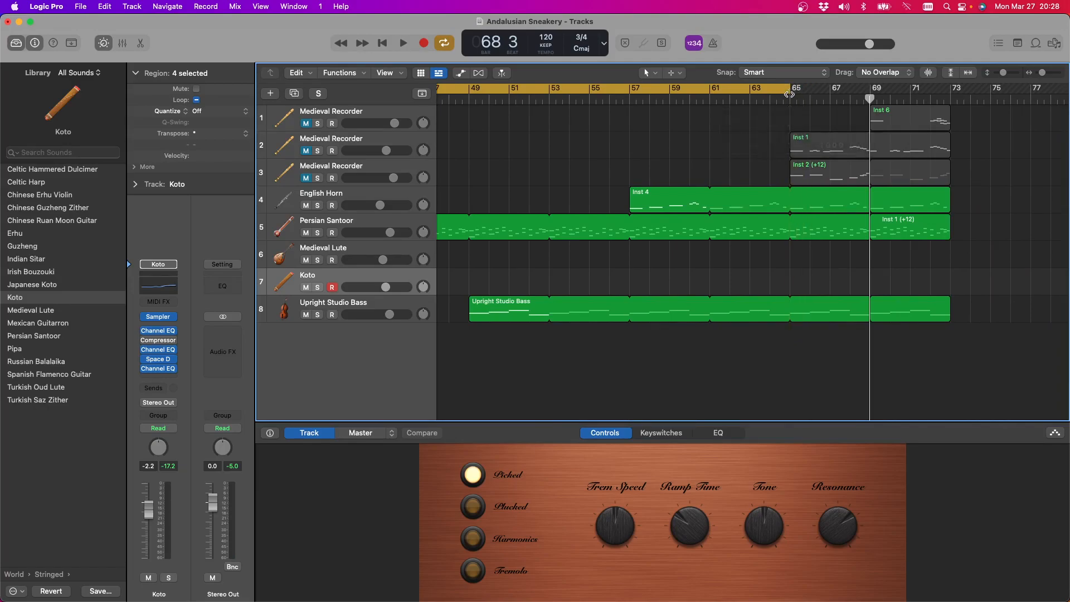
{"action": "key", "text": "space"}
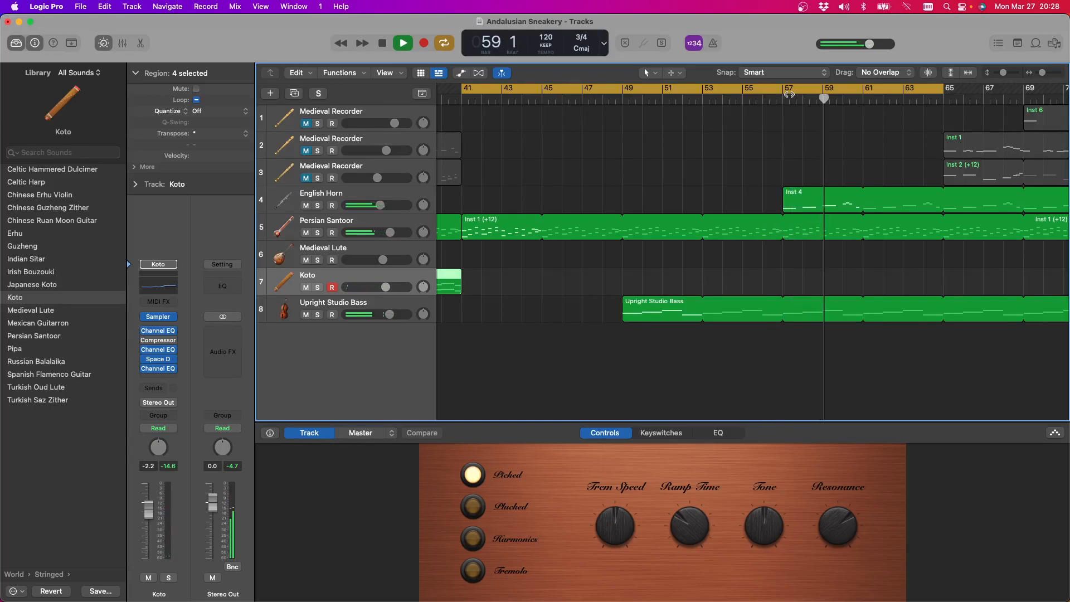
{"action": "scroll", "coordinate": [936, 186], "scroll_direction": "left", "scroll_amount": 10}
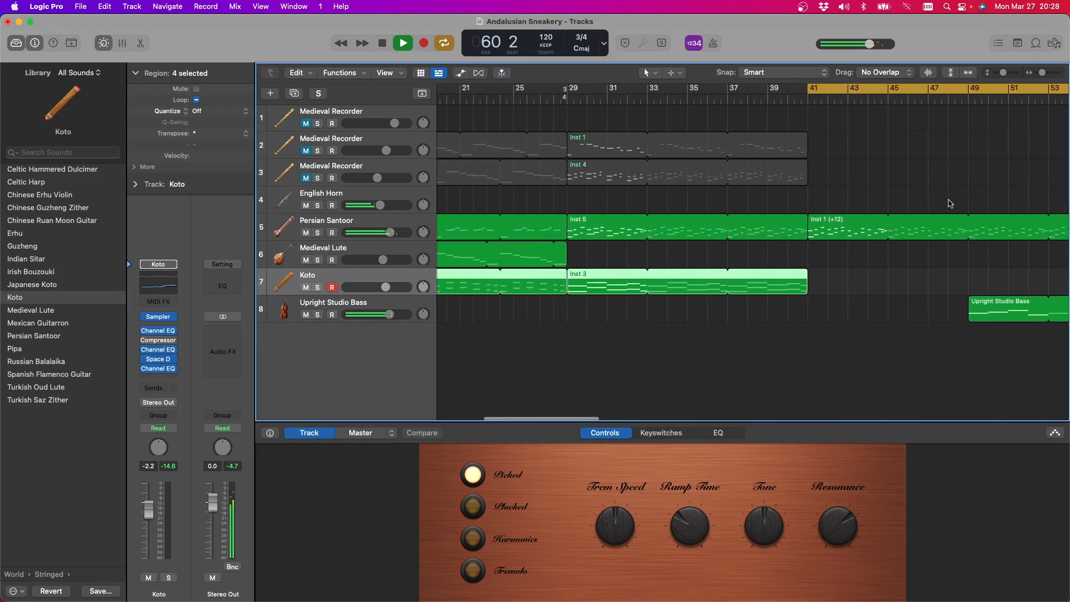
{"action": "scroll", "coordinate": [936, 187], "scroll_direction": "right", "scroll_amount": 10}
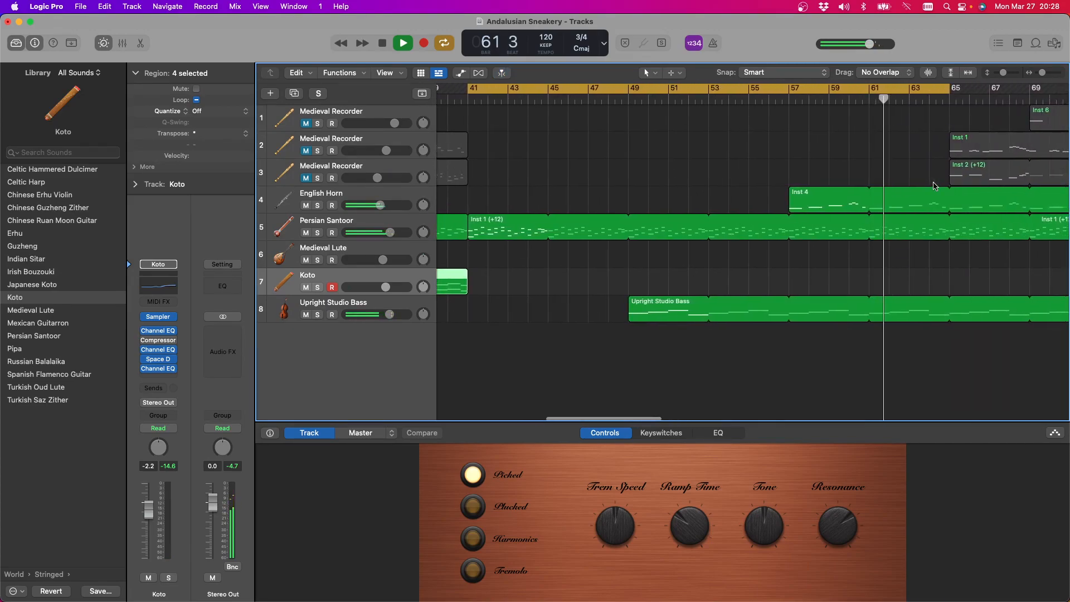
{"action": "key", "text": "space"}
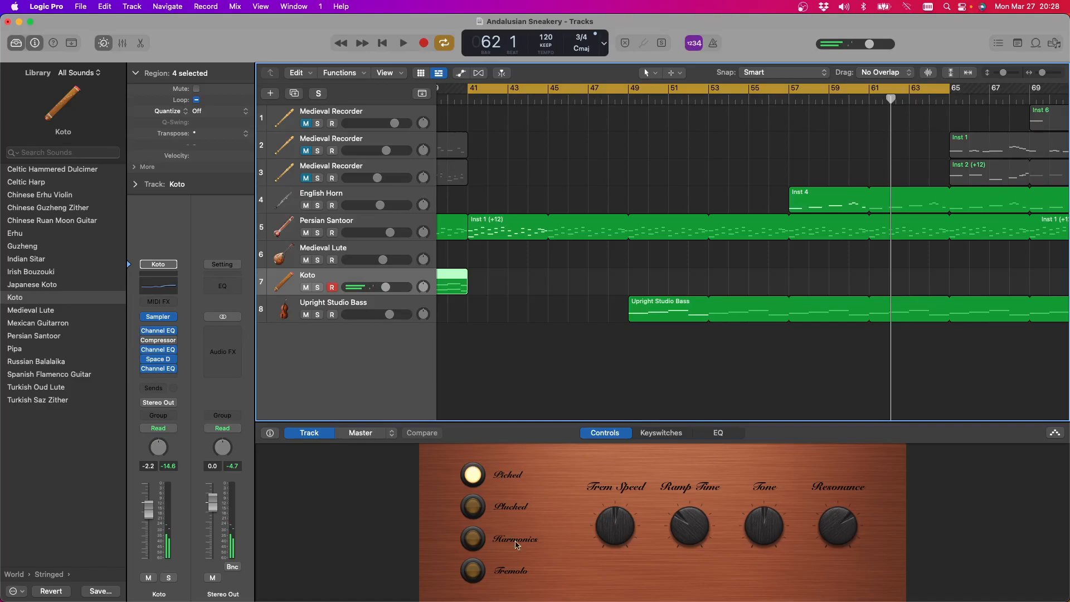
Try the Koto's Plucked and Harmonics articulations and switch it to Tremolo
{"action": "left_click", "coordinate": [473, 507]}
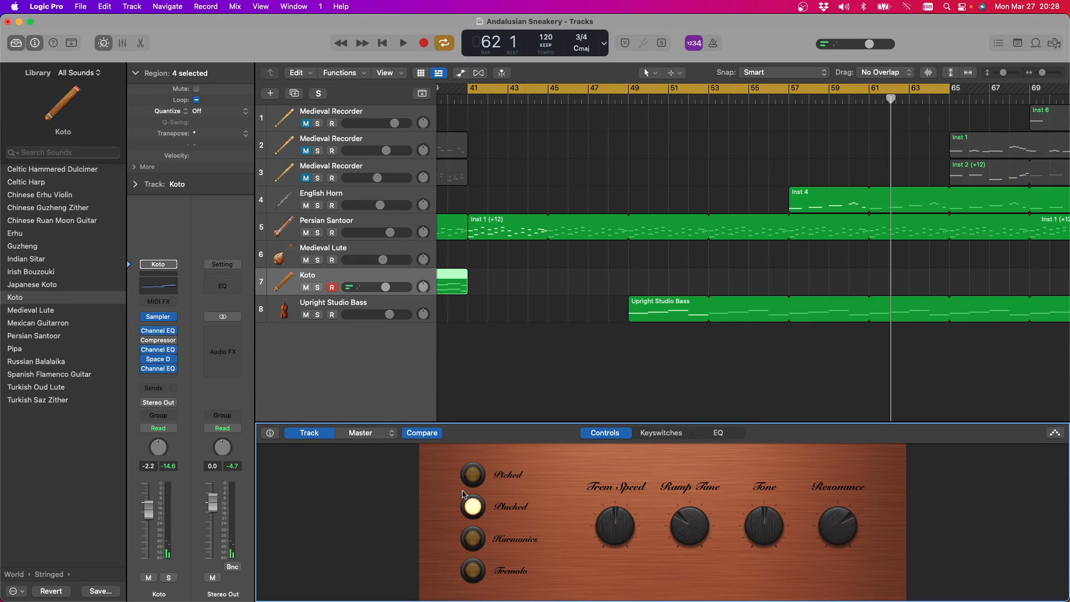
{"action": "left_click", "coordinate": [480, 540]}
{"action": "left_click", "coordinate": [472, 574]}
Adjust the Koto's Trem Speed and Ramp Time by ear, trying a Ramp Time of 330 and a Trem Speed of 89
{"action": "scroll", "coordinate": [629, 521], "scroll_direction": "up", "scroll_amount": 3}
{"action": "scroll", "coordinate": [675, 529], "scroll_direction": "down", "scroll_amount": 2}
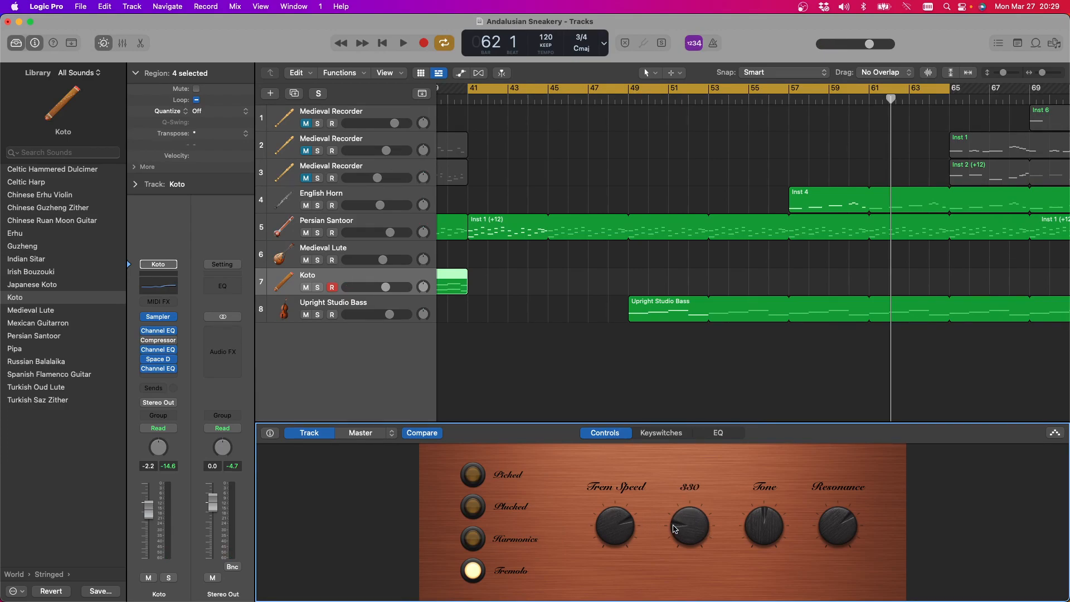
{"action": "mouse_move", "coordinate": [634, 527]}
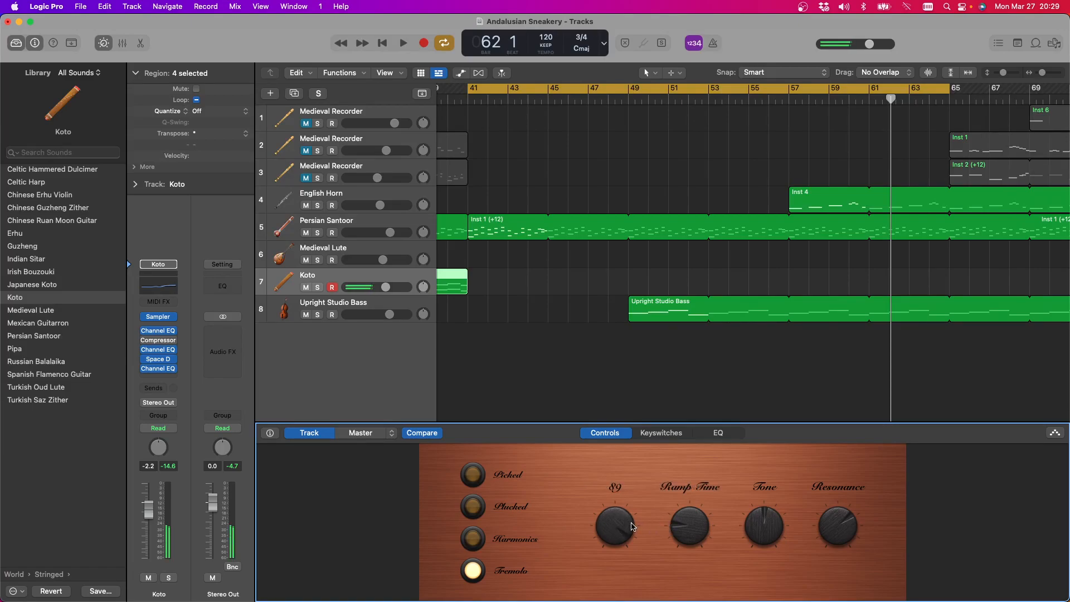
{"action": "scroll", "coordinate": [634, 527], "scroll_direction": "down", "scroll_amount": 5}
{"action": "scroll", "coordinate": [630, 525], "scroll_direction": "up", "scroll_amount": 5}
{"action": "scroll", "coordinate": [700, 526], "scroll_direction": "up", "scroll_amount": 3}
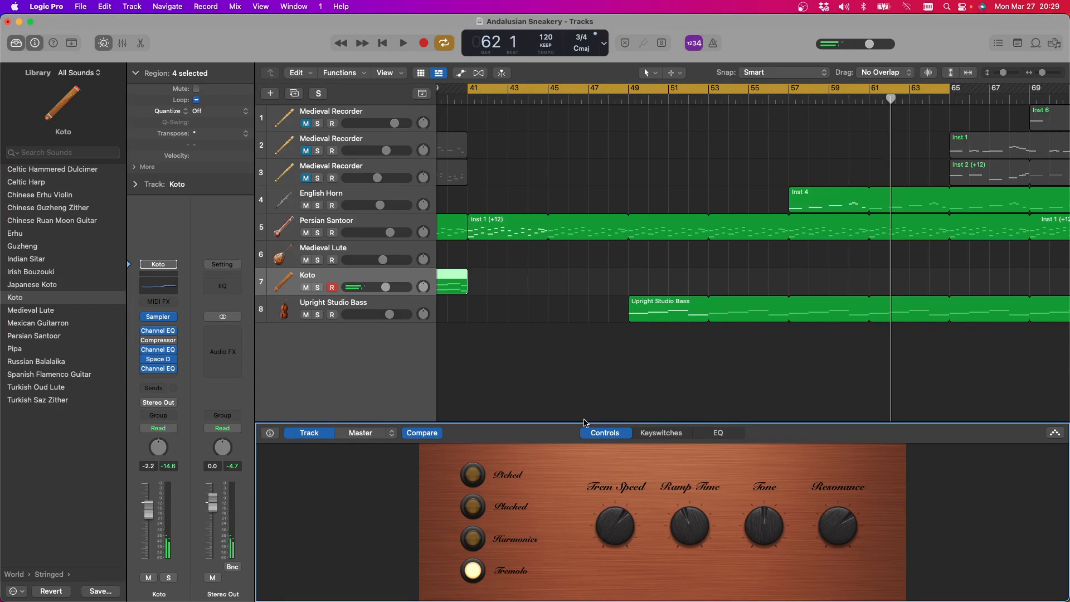
Play the cycle from bar 41 and record tremolo notes on the Koto track, stopping around bar 49
{"action": "key", "text": "space"}
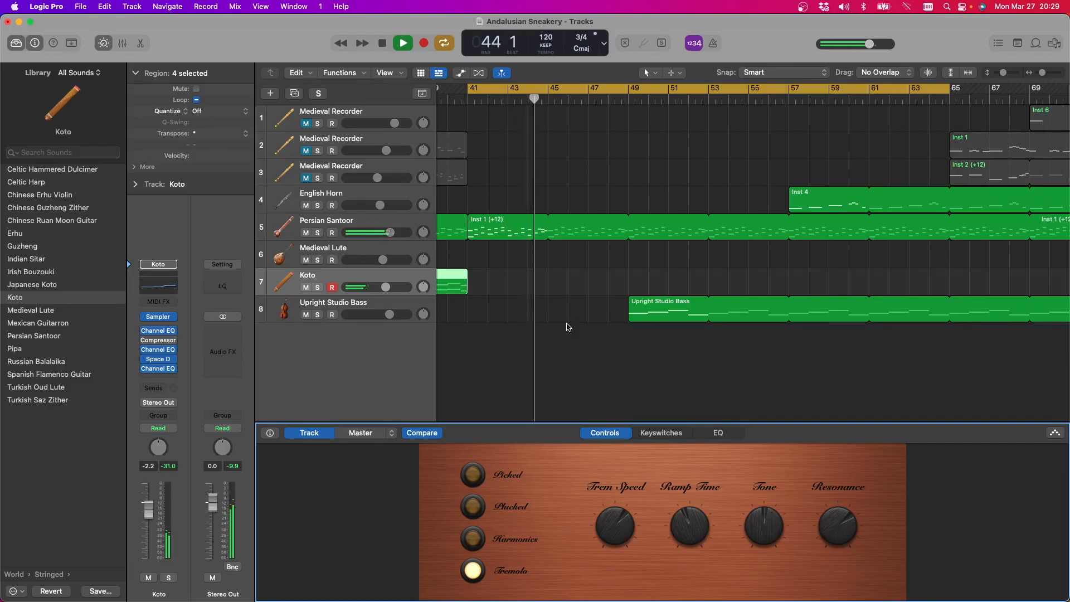
{"action": "key", "text": "space"}
{"action": "key", "text": "space"}
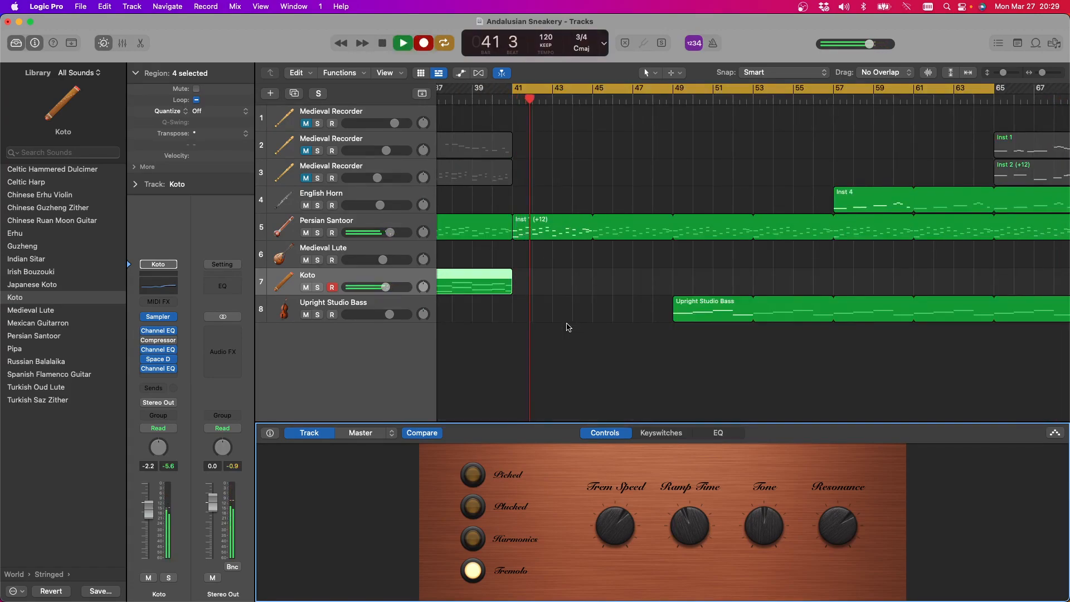
{"action": "key", "text": "r"}
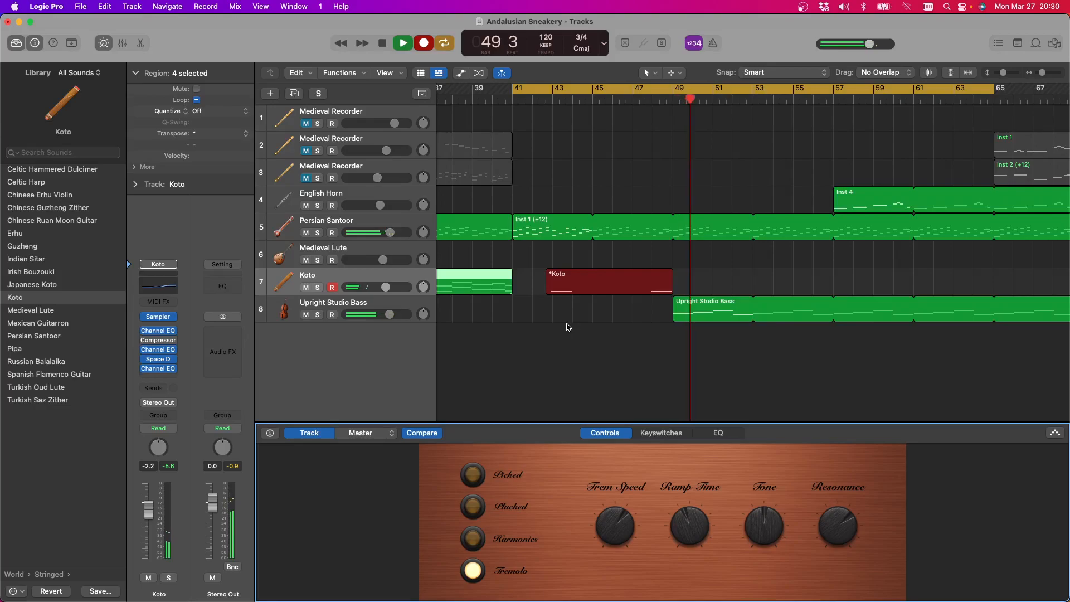
{"action": "key", "text": "space"}
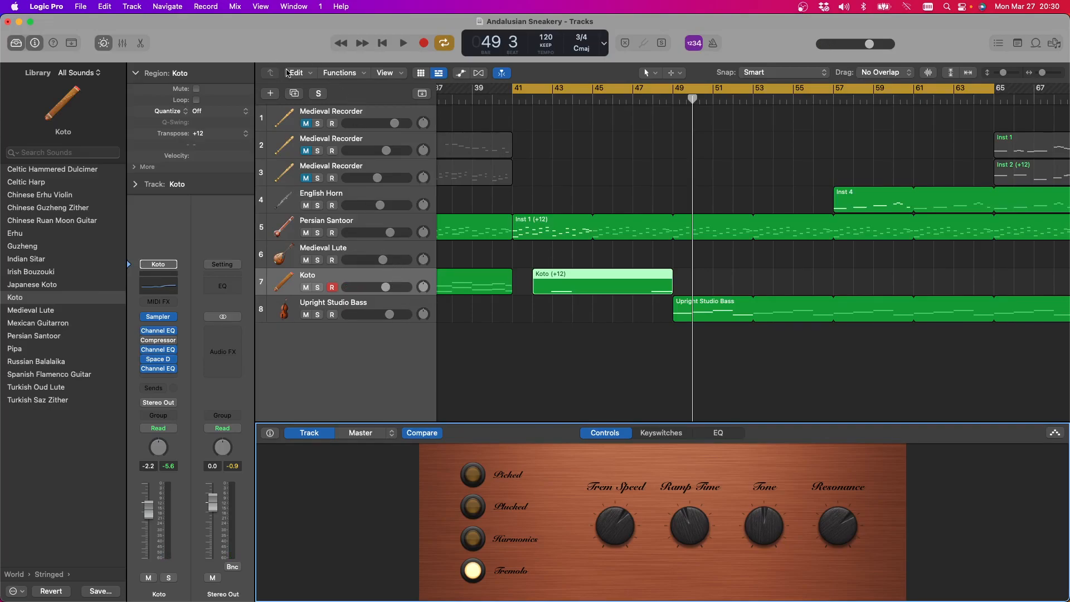
Duplicate the Koto track and move the newly recorded region onto the duplicate at the same bar position
{"action": "left_click", "coordinate": [295, 93]}
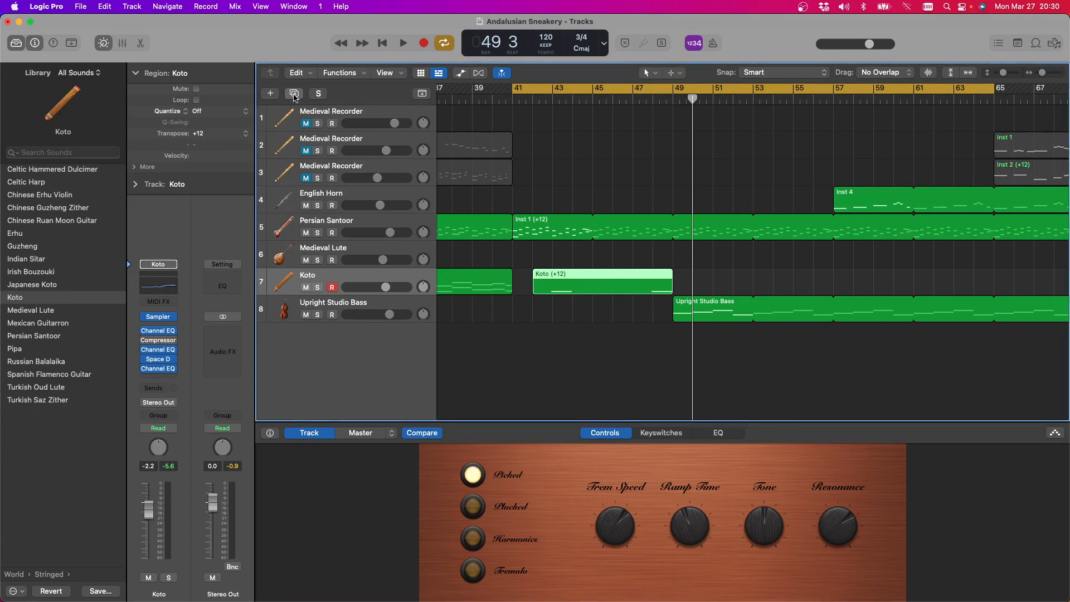
{"action": "left_click", "coordinate": [295, 94]}
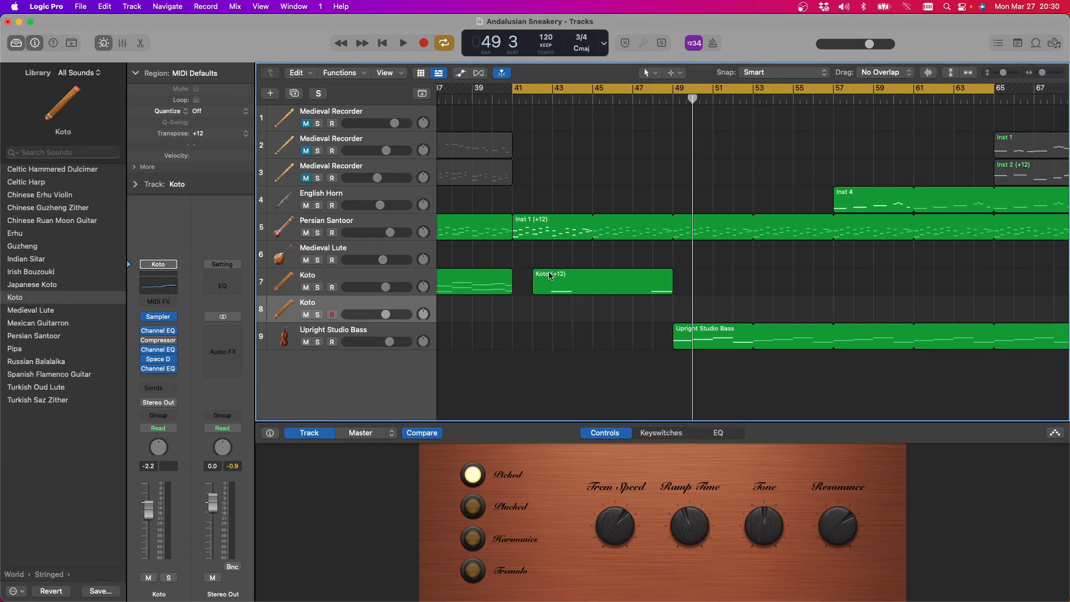
{"action": "left_click_drag", "start_coordinate": [549, 275], "coordinate": [544, 299]}
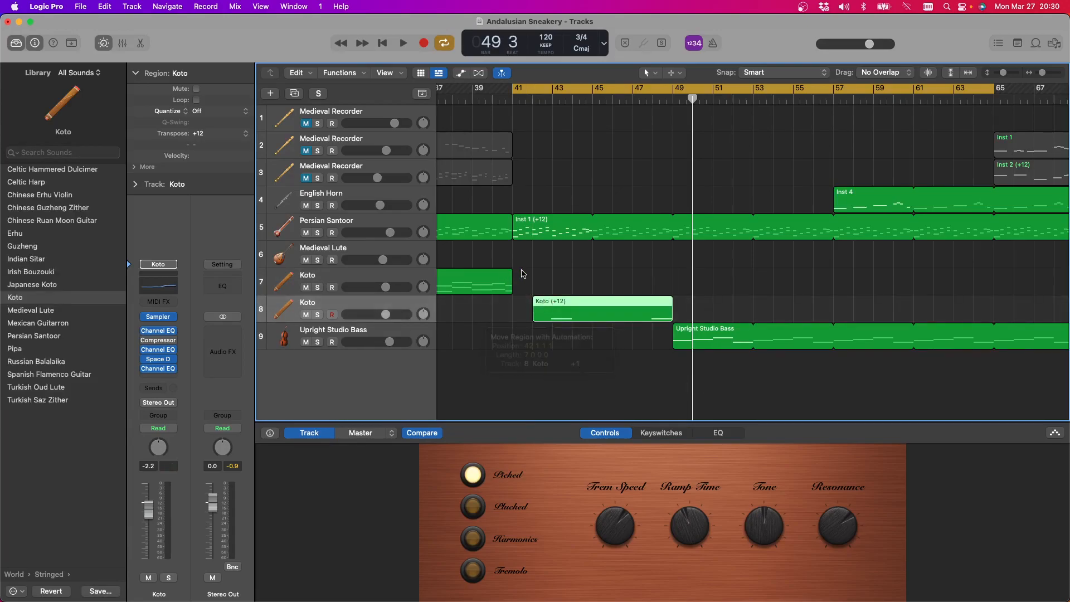
Switch the original Koto track back to the Picked articulation and play the cycle's opening to hear the tremolo part
{"action": "left_click", "coordinate": [530, 275]}
{"action": "left_click", "coordinate": [374, 272]}
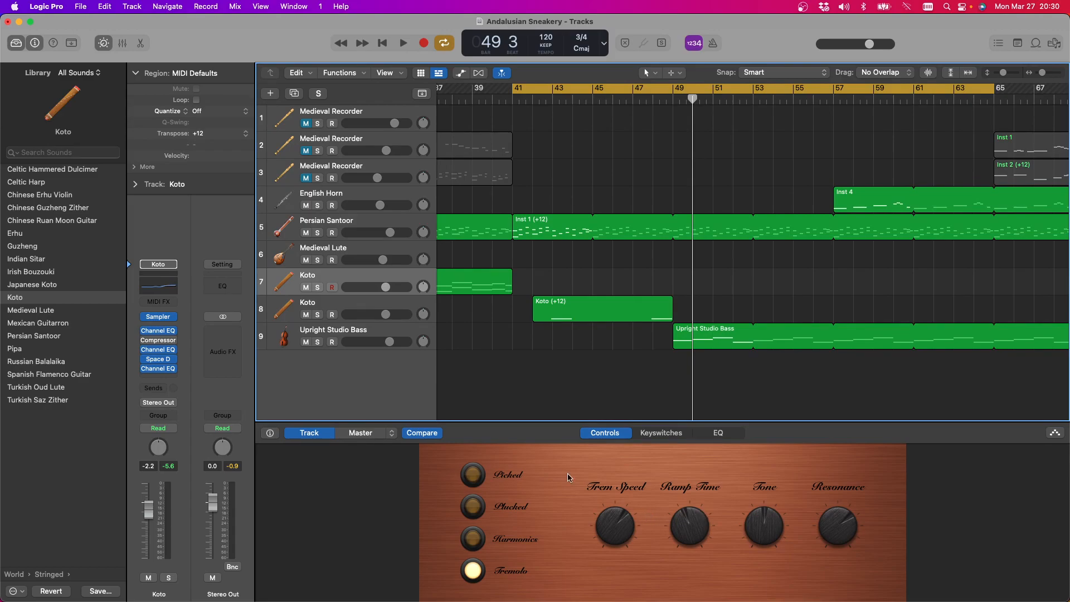
{"action": "scroll", "coordinate": [586, 326], "scroll_direction": "left", "scroll_amount": 15}
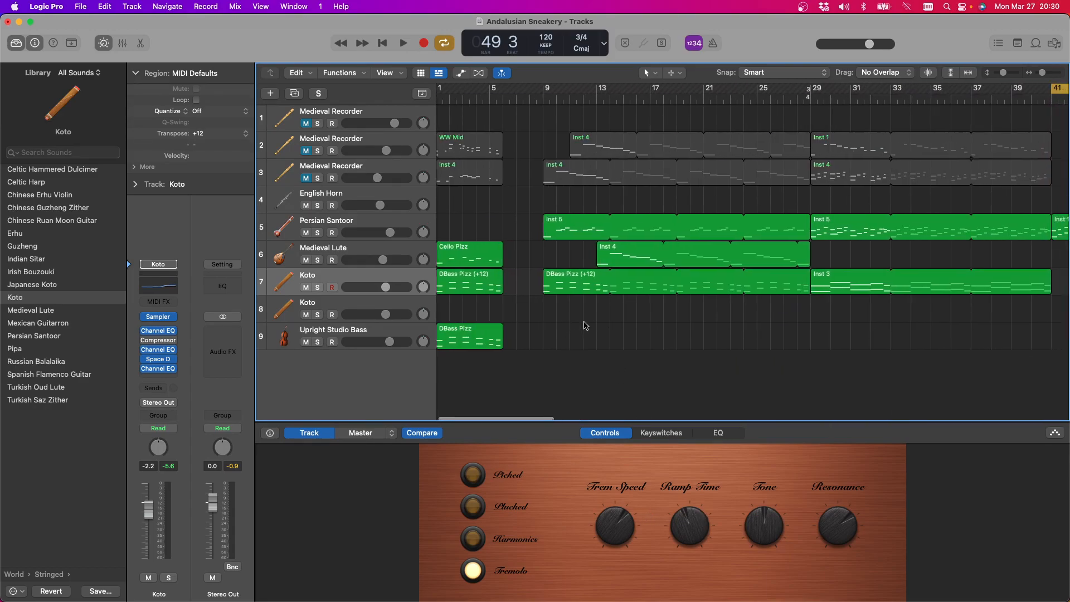
{"action": "scroll", "coordinate": [585, 326], "scroll_direction": "right", "scroll_amount": 10}
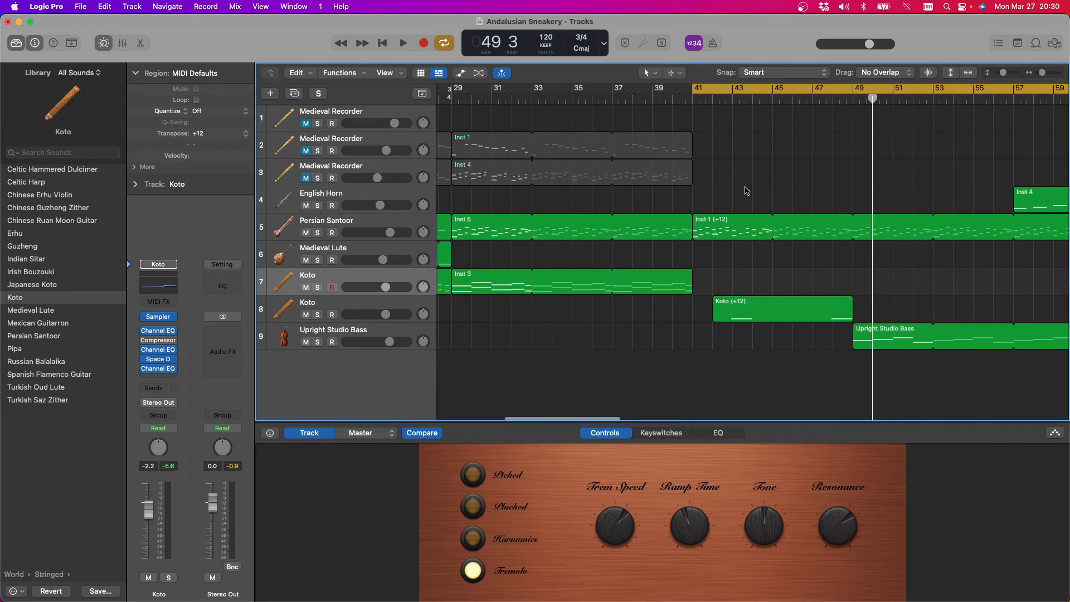
{"action": "scroll", "coordinate": [746, 186], "scroll_direction": "right", "scroll_amount": 4}
{"action": "scroll", "coordinate": [716, 180], "scroll_direction": "right", "scroll_amount": 3}
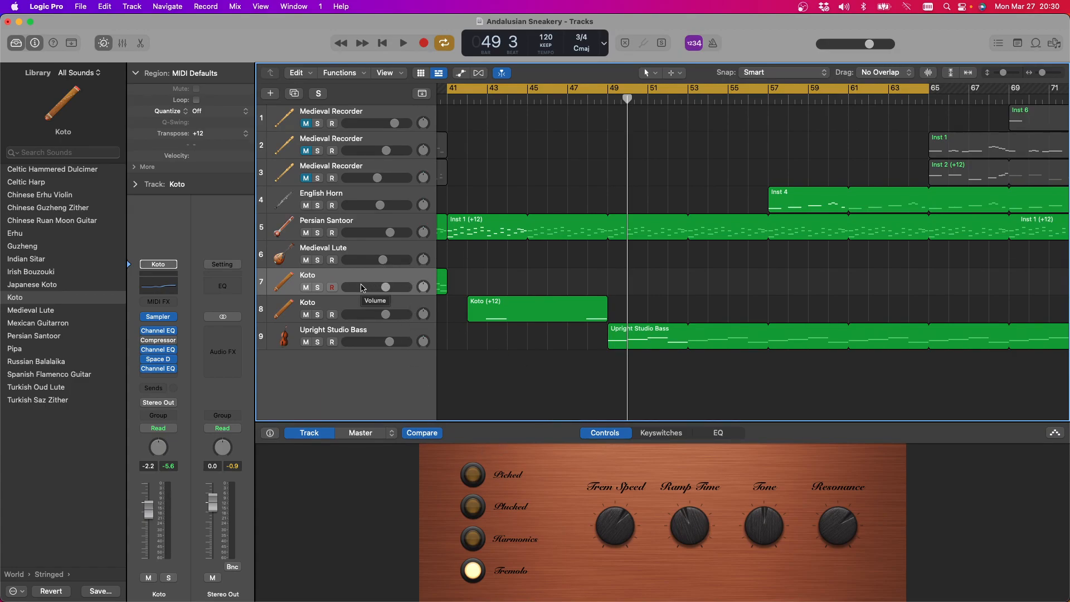
{"action": "left_click", "coordinate": [334, 251]}
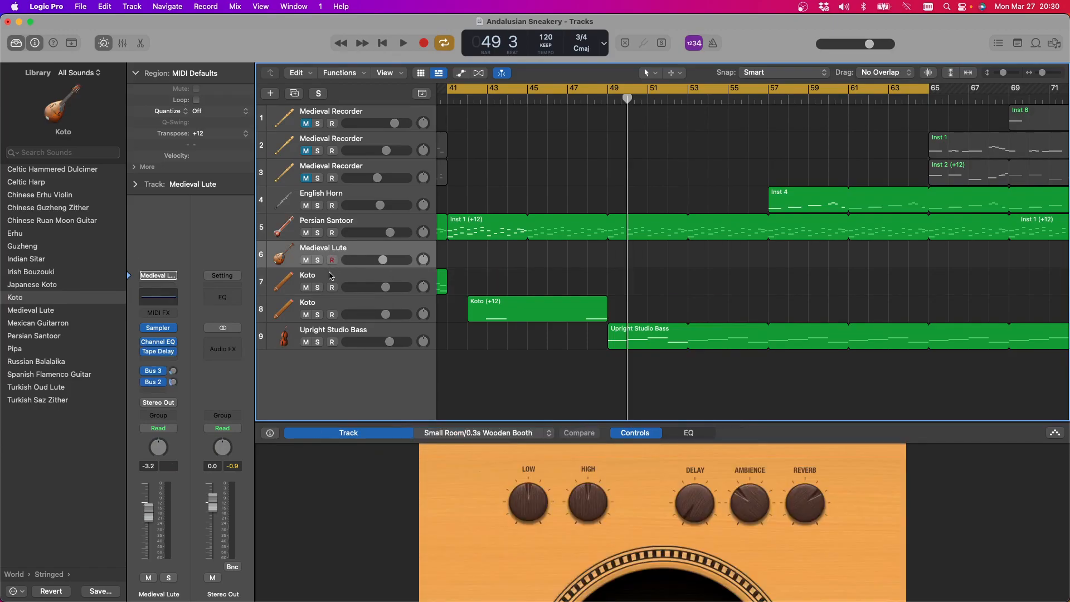
{"action": "left_click", "coordinate": [332, 276]}
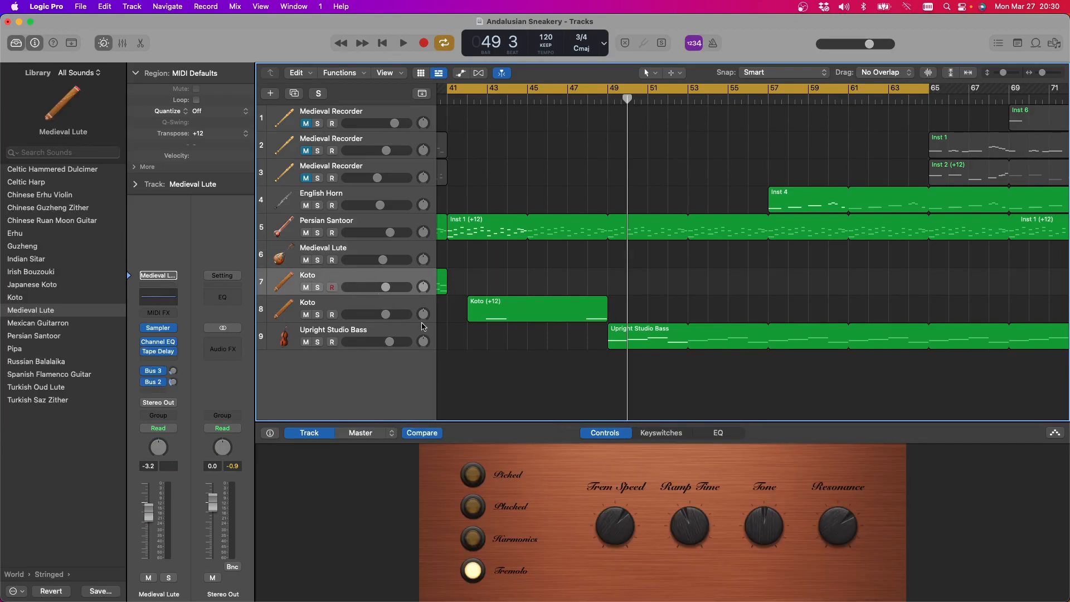
{"action": "left_click", "coordinate": [472, 478]}
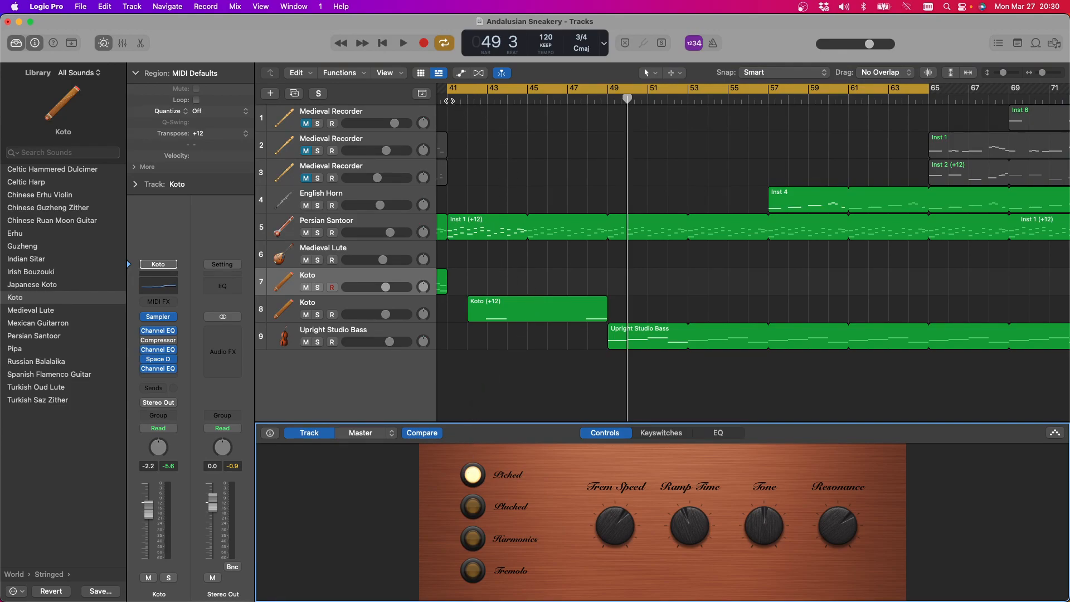
{"action": "key", "text": "space"}
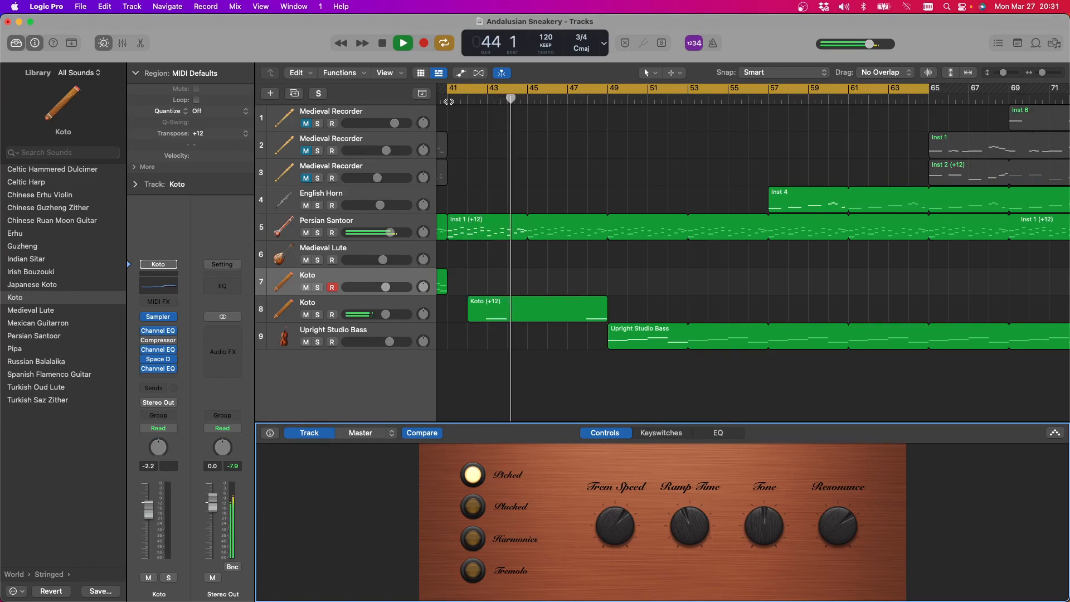
{"action": "key", "text": "space"}
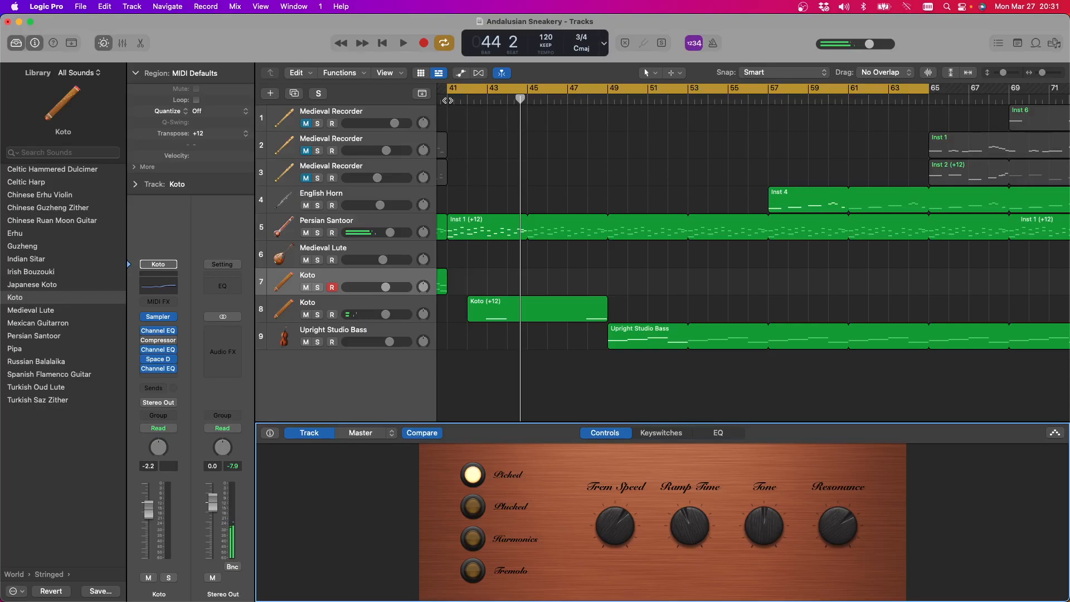
Split the recorded Koto region at bar 48 with crossing notes split, and shorten its first part to end at bar 44
{"action": "left_click", "coordinate": [591, 309]}
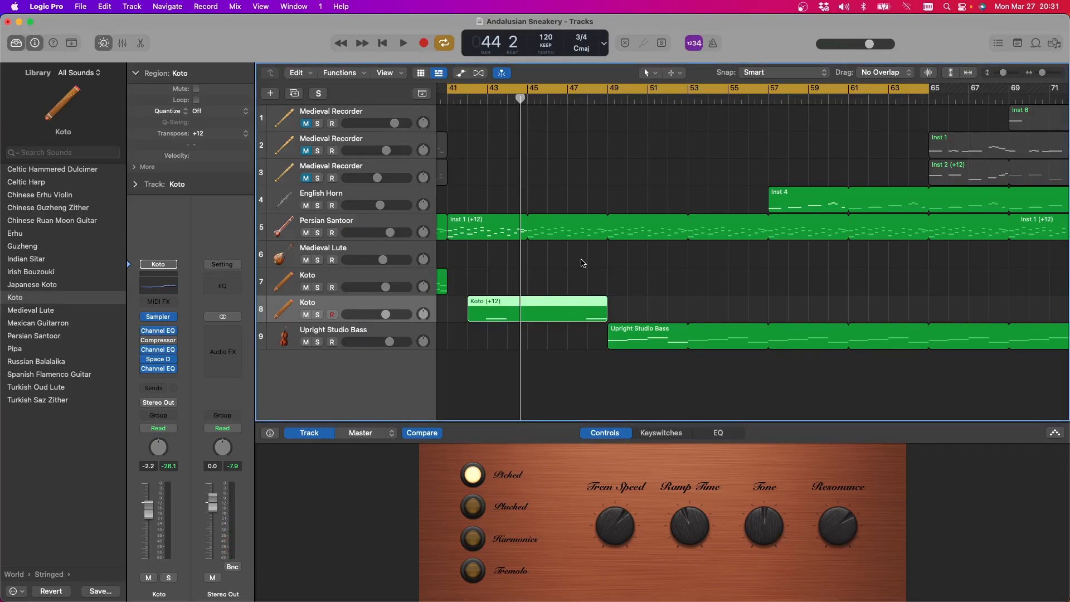
{"action": "left_click", "coordinate": [587, 99]}
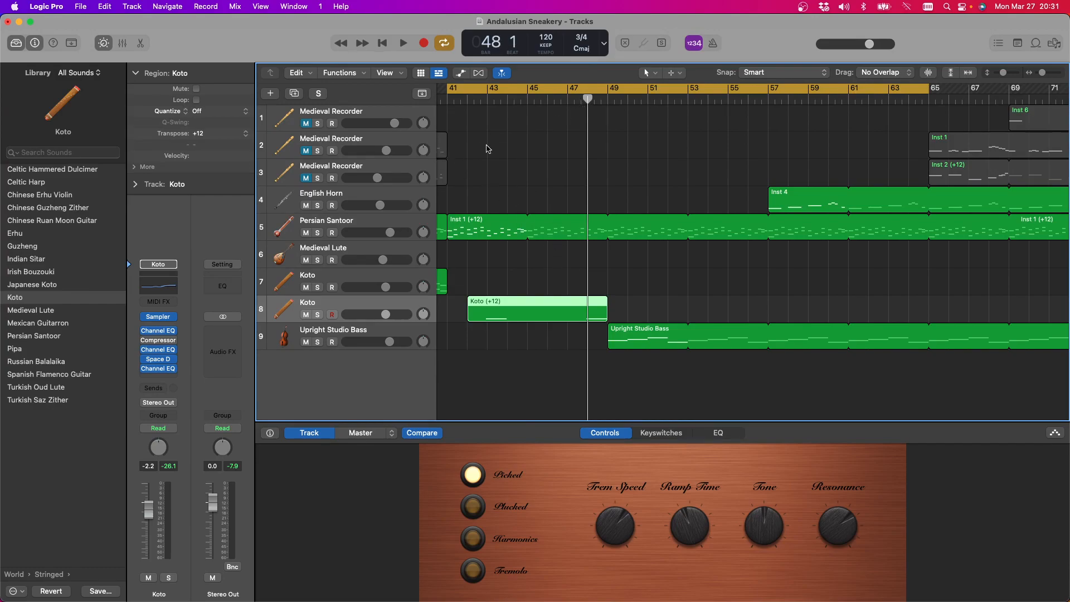
{"action": "left_click", "coordinate": [105, 7]}
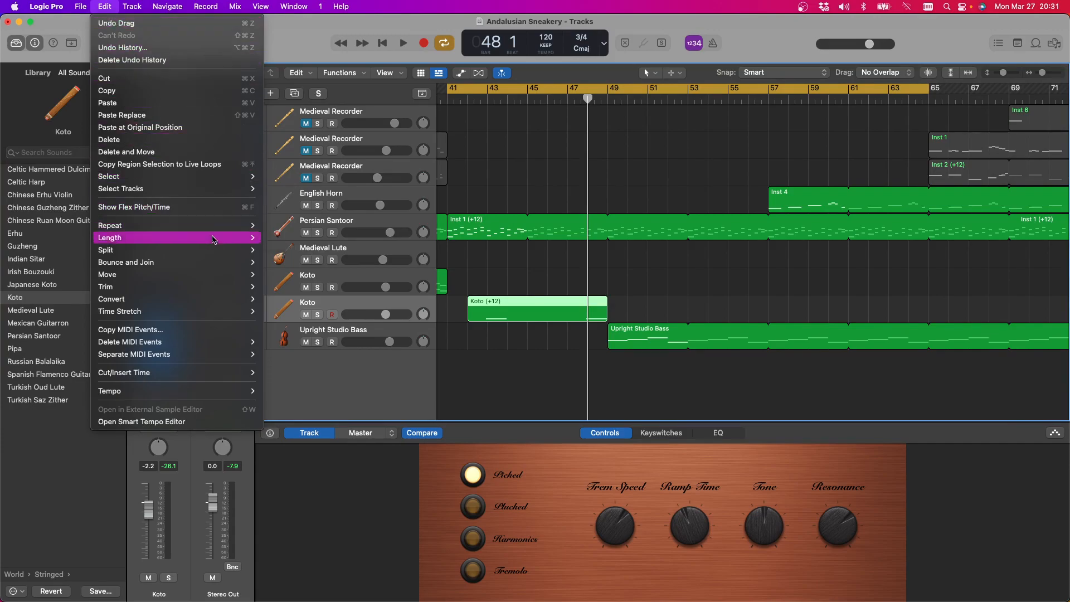
{"action": "mouse_move", "coordinate": [220, 251]}
{"action": "left_click", "coordinate": [298, 252]}
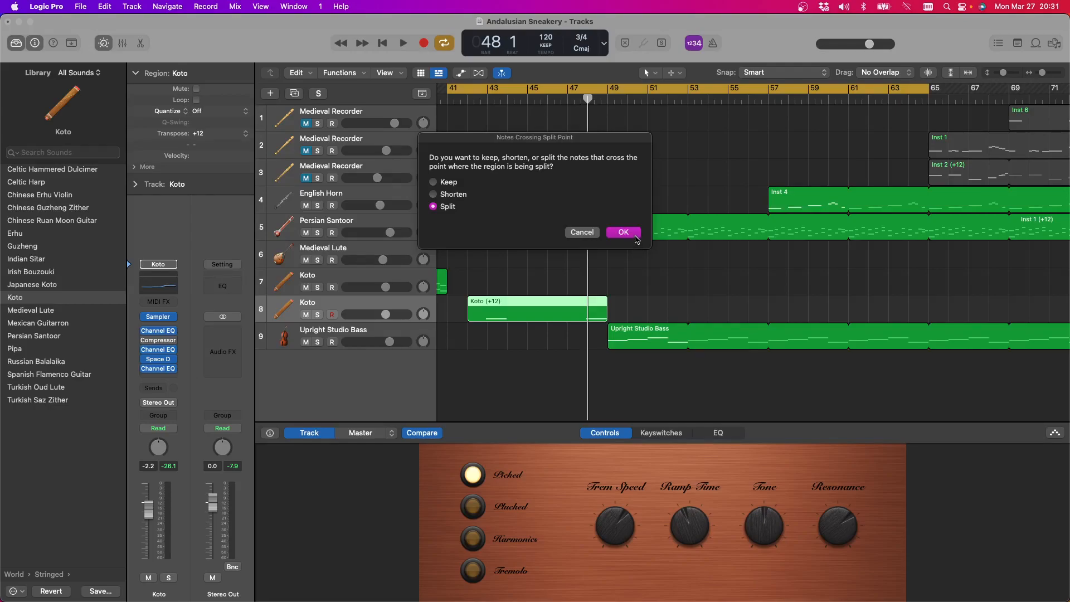
{"action": "left_click", "coordinate": [636, 237]}
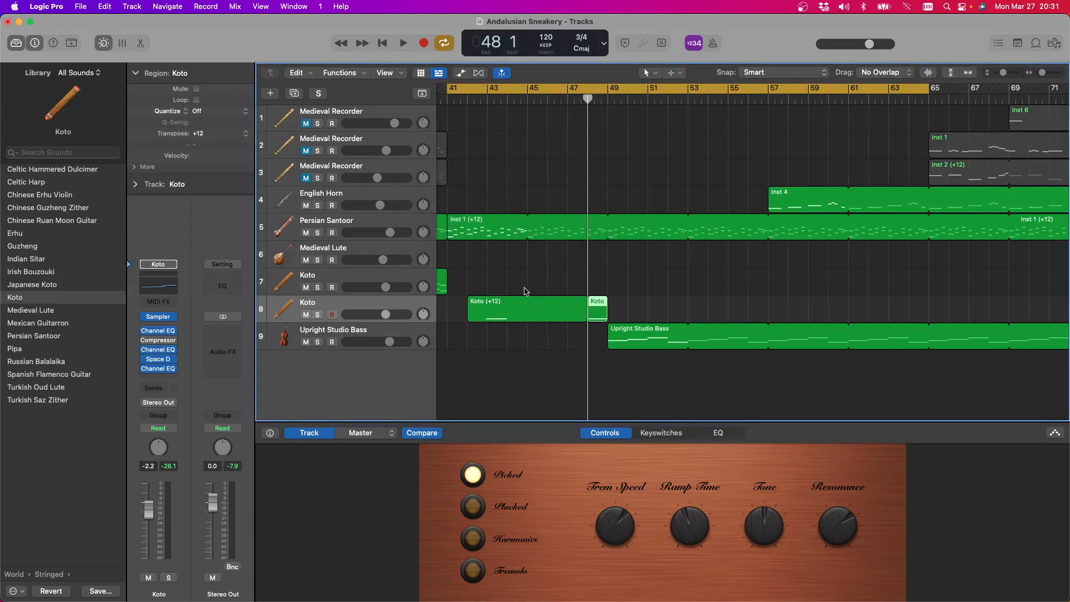
{"action": "left_click", "coordinate": [563, 311]}
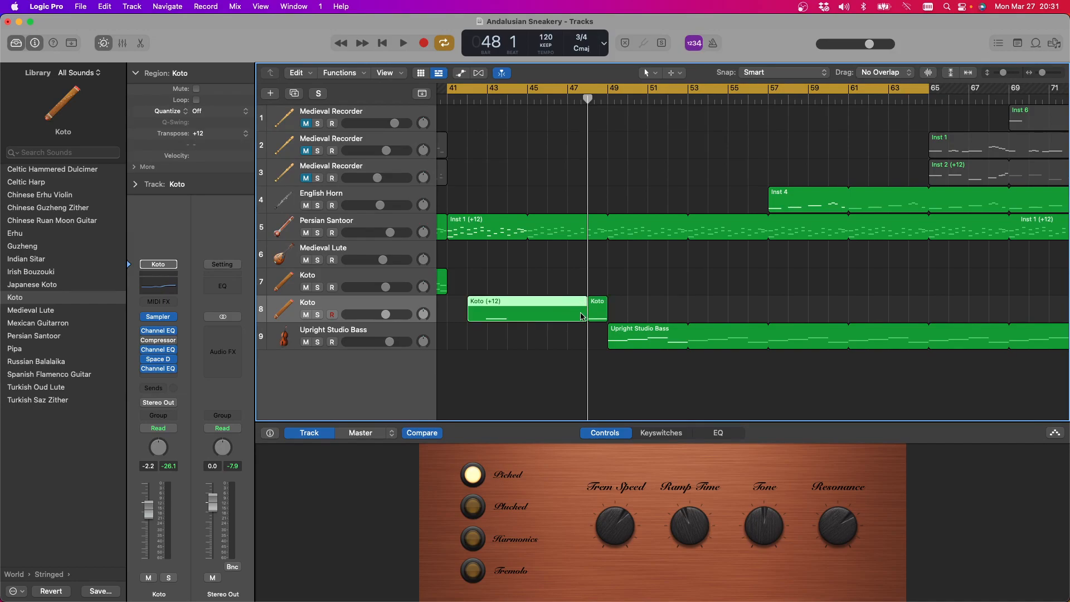
{"action": "left_click_drag", "start_coordinate": [583, 314], "coordinate": [505, 324]}
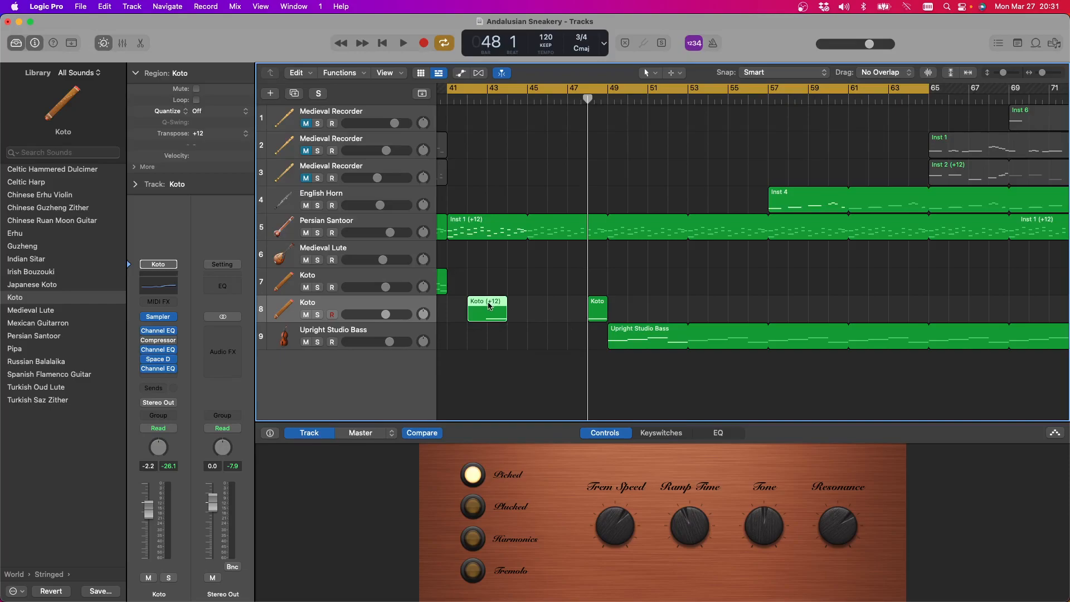
Check the note in the short Koto region in the Piano Roll and move the region one bar earlier to bar 47
{"action": "left_click", "coordinate": [602, 314]}
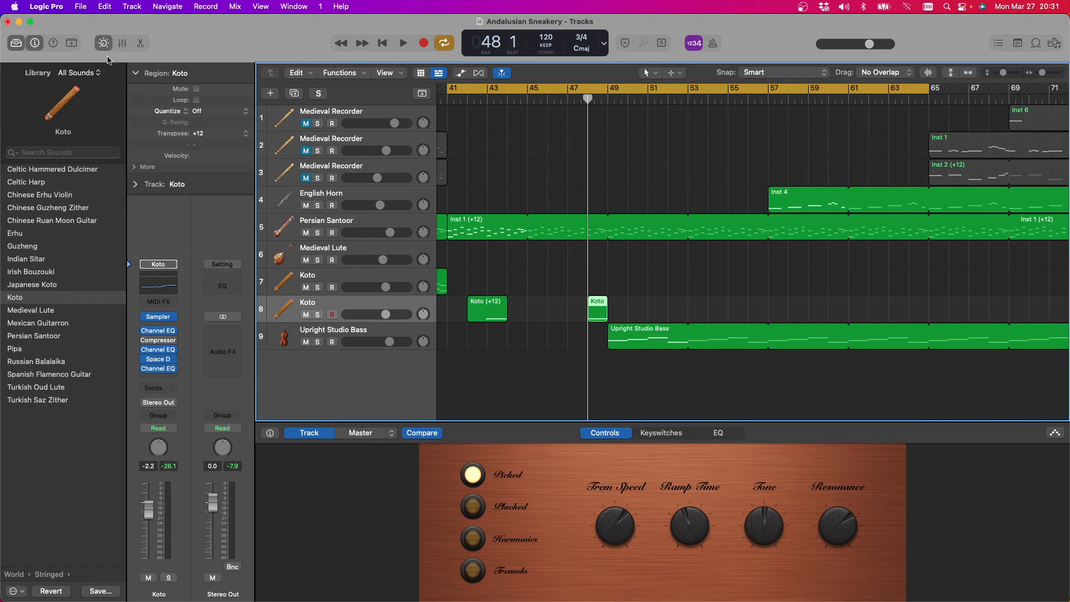
{"action": "left_click", "coordinate": [139, 44]}
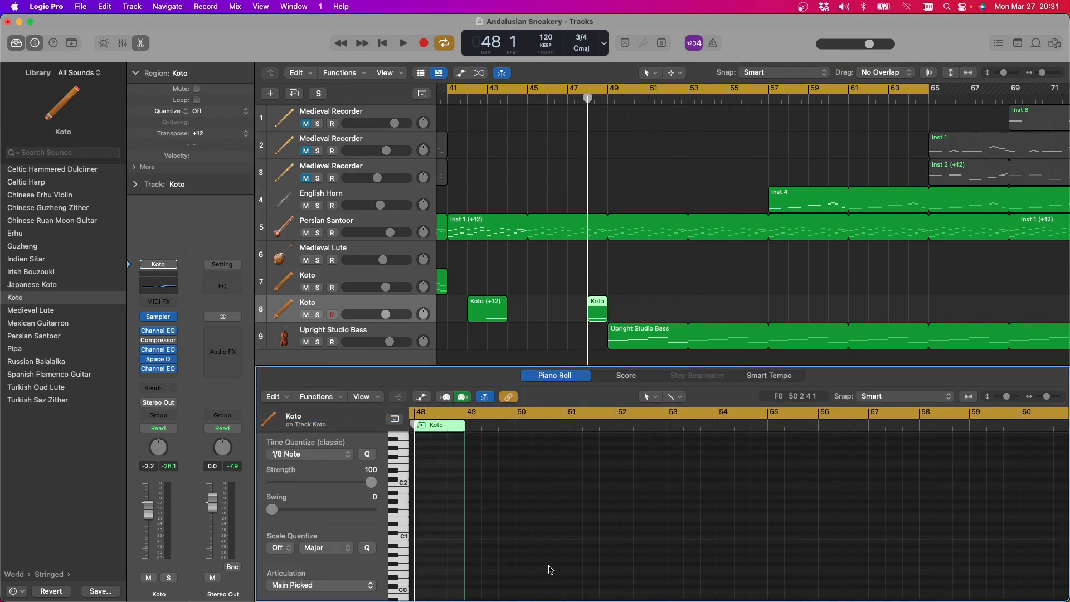
{"action": "scroll", "coordinate": [581, 566], "scroll_direction": "up", "scroll_amount": 5}
{"action": "left_click", "coordinate": [568, 300]}
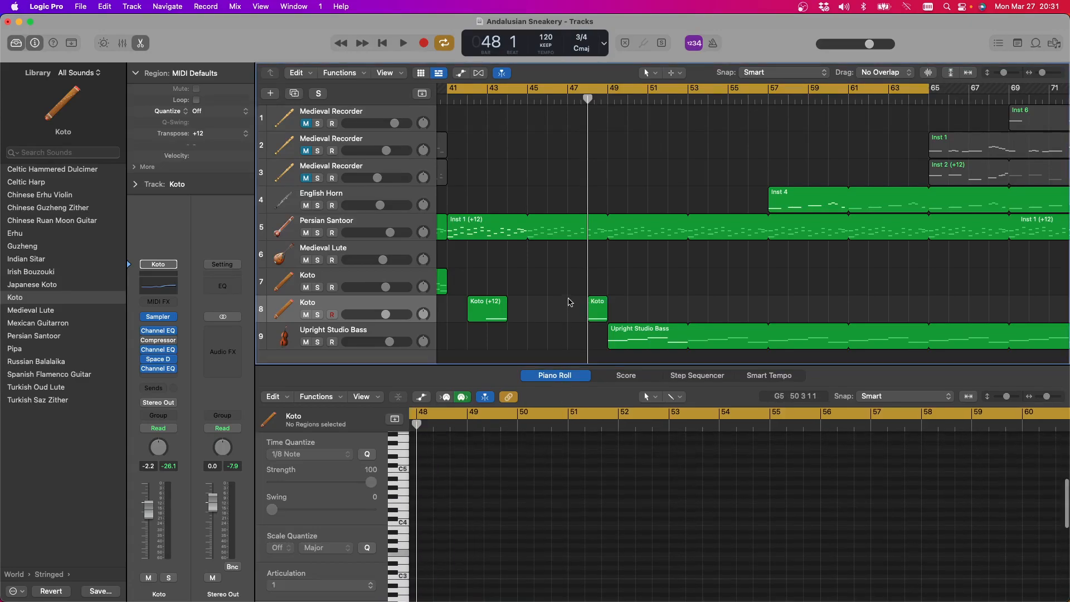
{"action": "left_click", "coordinate": [598, 310]}
{"action": "scroll", "coordinate": [502, 485], "scroll_direction": "up", "scroll_amount": 5}
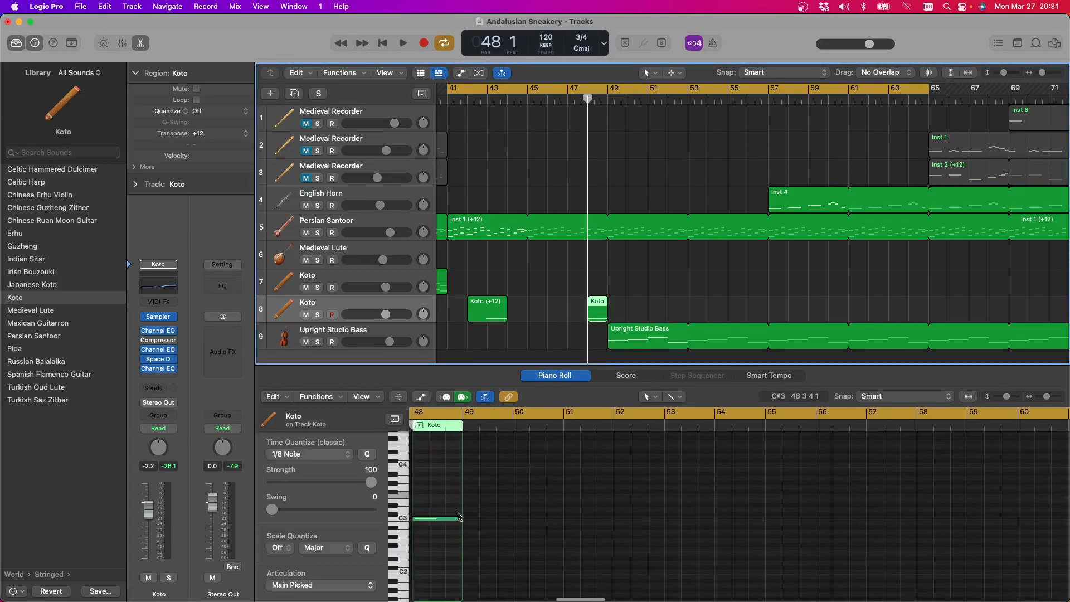
{"action": "left_click_drag", "start_coordinate": [427, 503], "coordinate": [451, 553]}
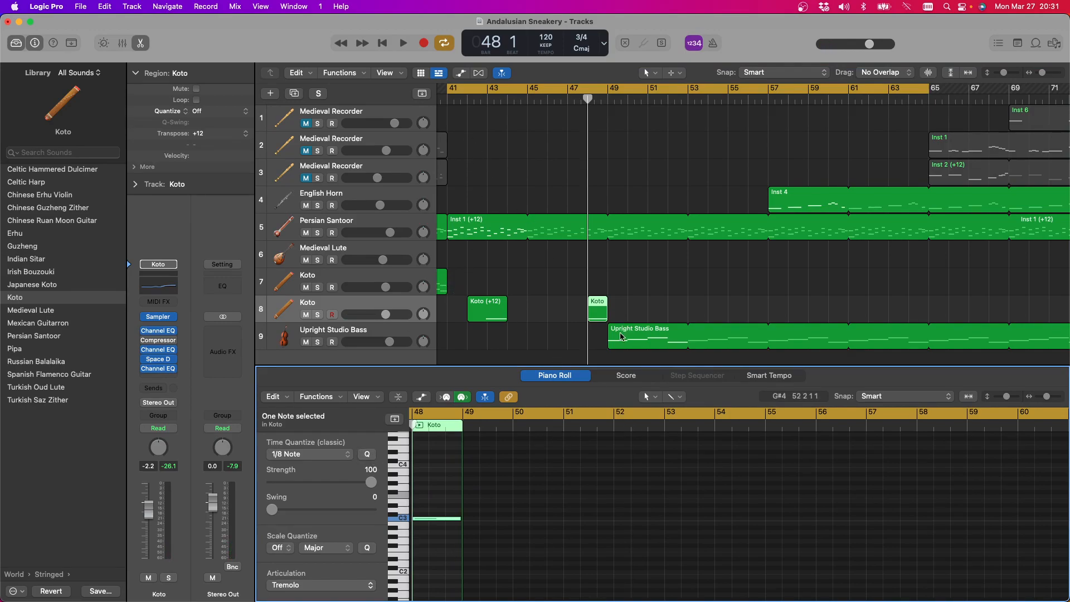
{"action": "left_click_drag", "start_coordinate": [600, 304], "coordinate": [579, 305]}
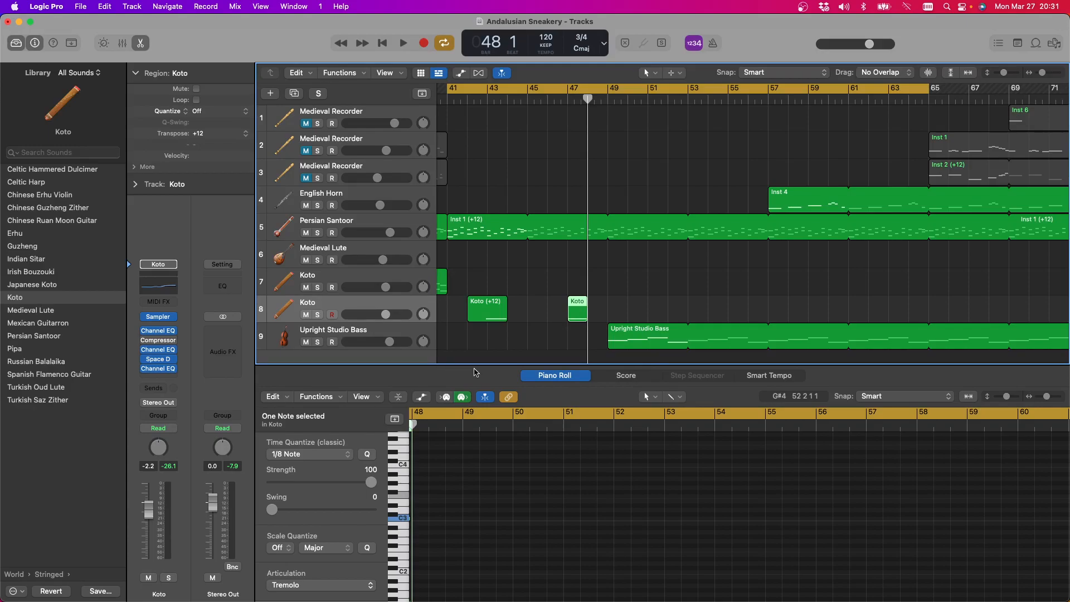
Play the cycle with the edited Koto part, stopping to select the English Horn track, and switch to the Medieval Lute during replay
{"action": "key", "text": "space"}
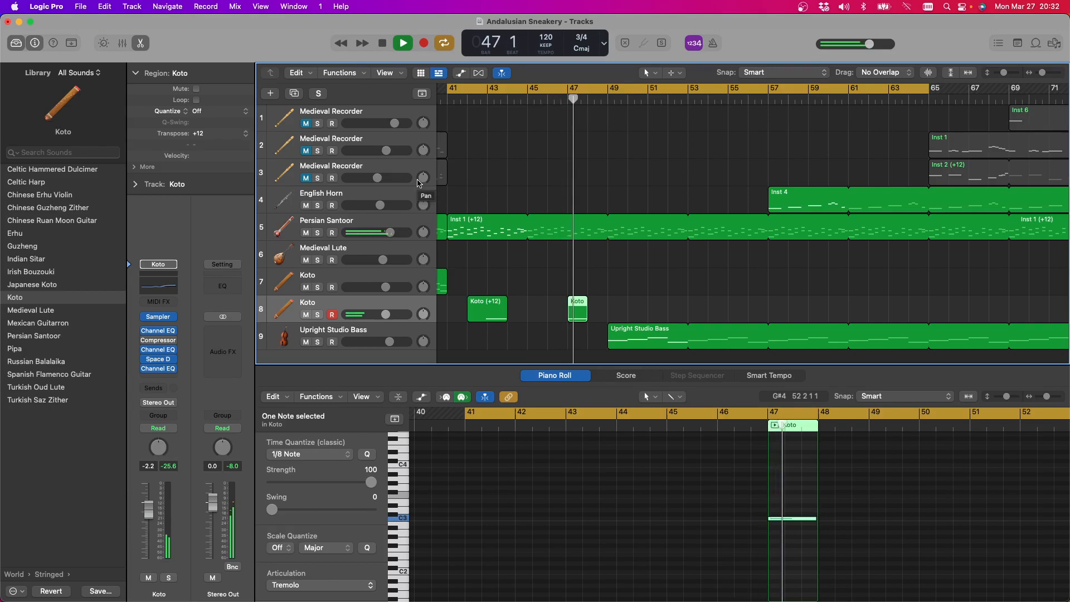
{"action": "left_click", "coordinate": [383, 44]}
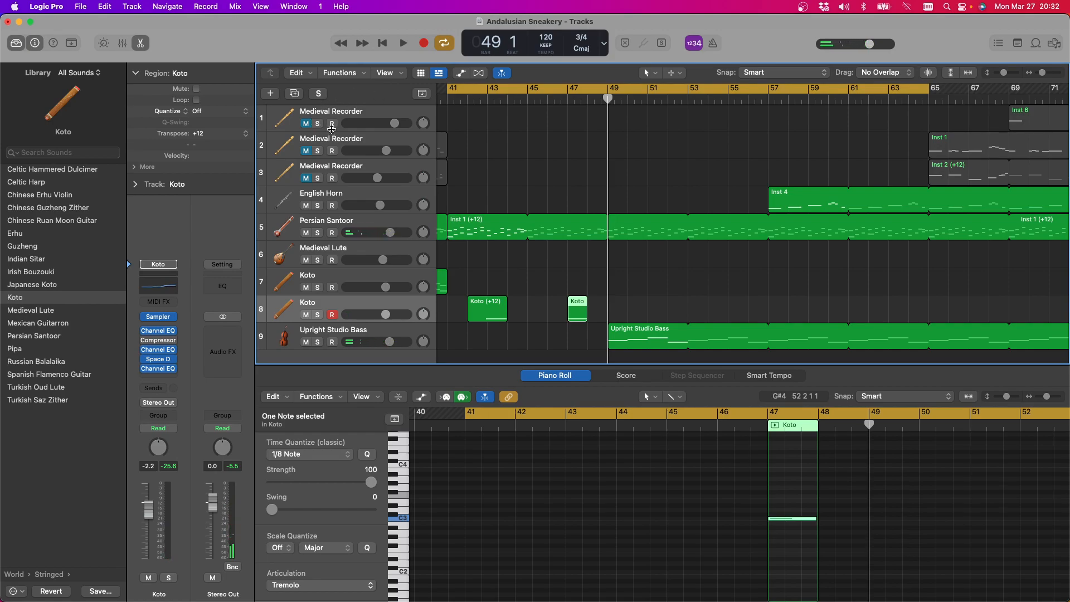
{"action": "left_click", "coordinate": [330, 197]}
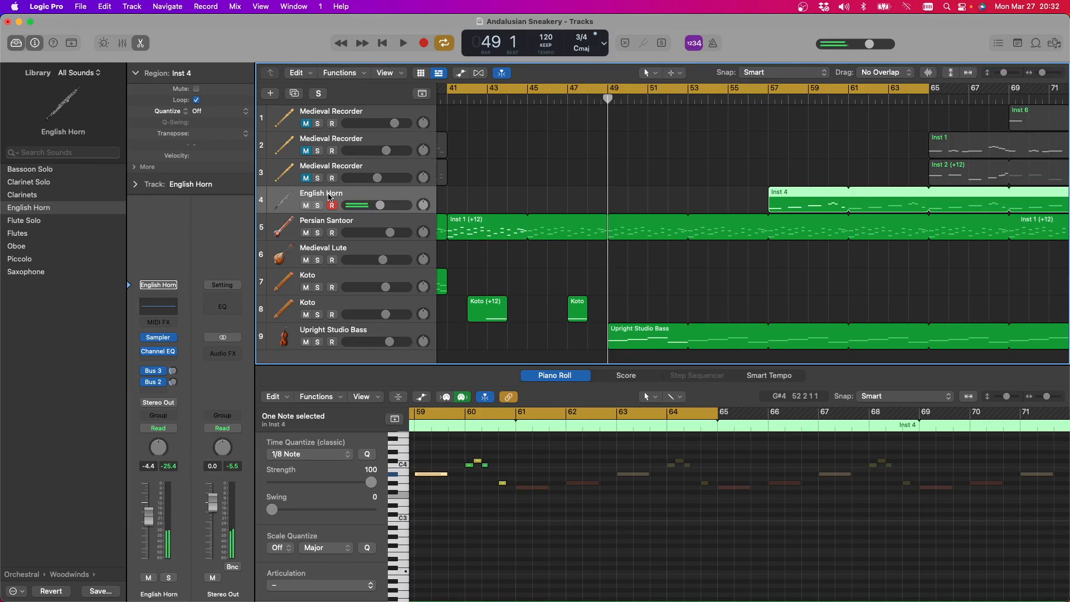
{"action": "scroll", "coordinate": [641, 231], "scroll_direction": "left", "scroll_amount": 5}
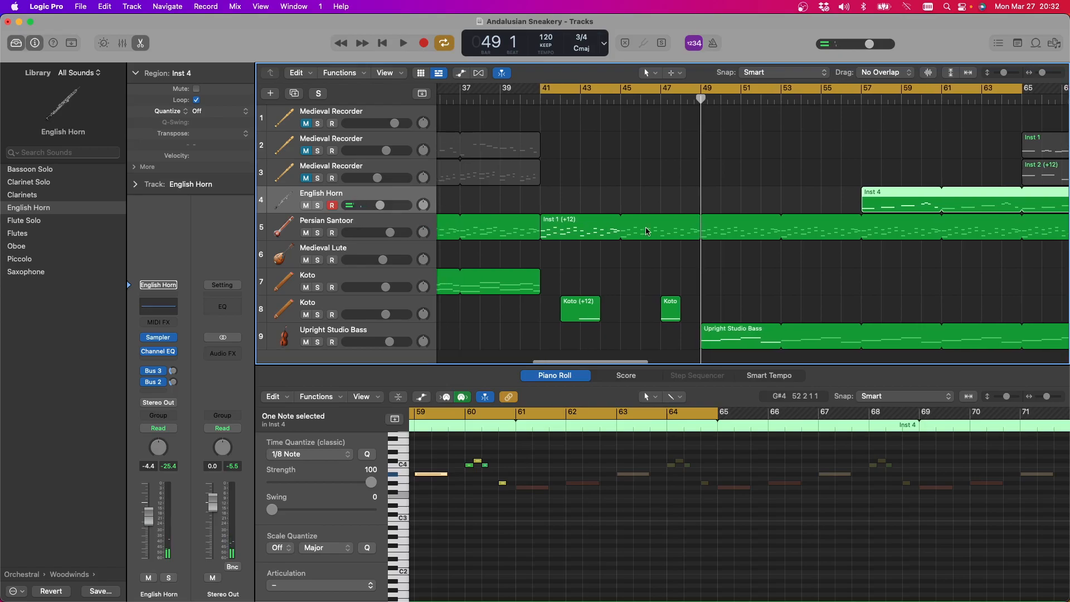
{"action": "left_click", "coordinate": [400, 44]}
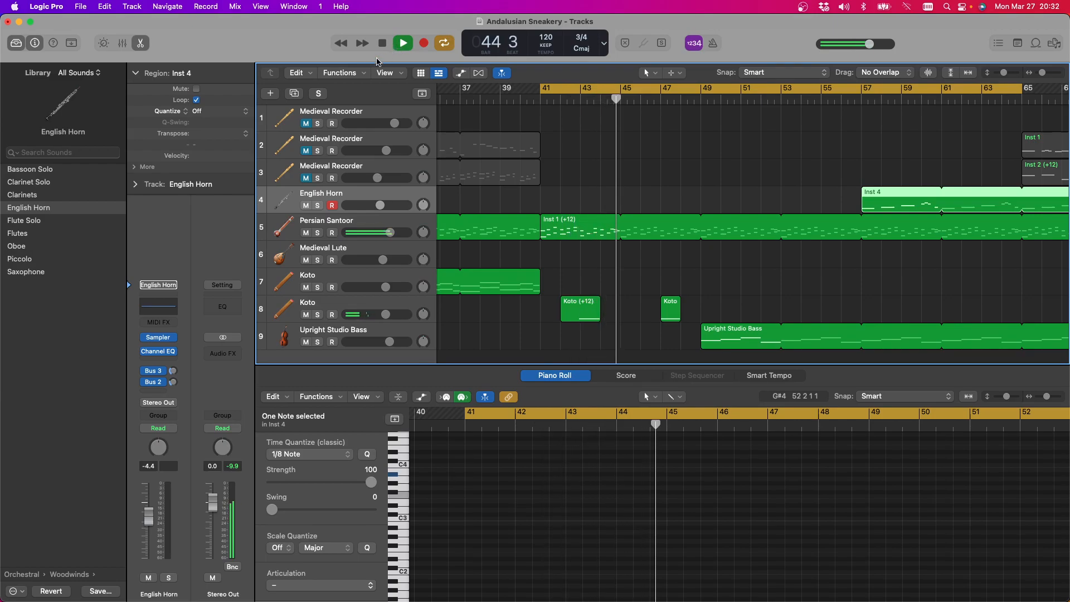
{"action": "left_click", "coordinate": [348, 252]}
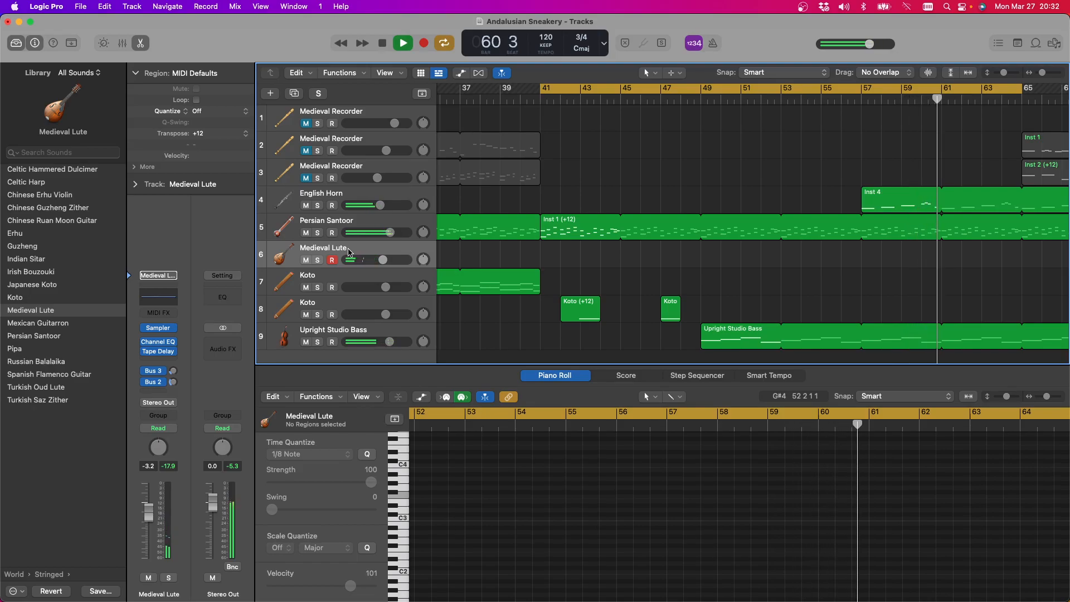
Mute the Upright Studio Bass track and replay the cycle's opening with the Medieval Lute track armed
{"action": "left_click", "coordinate": [383, 42]}
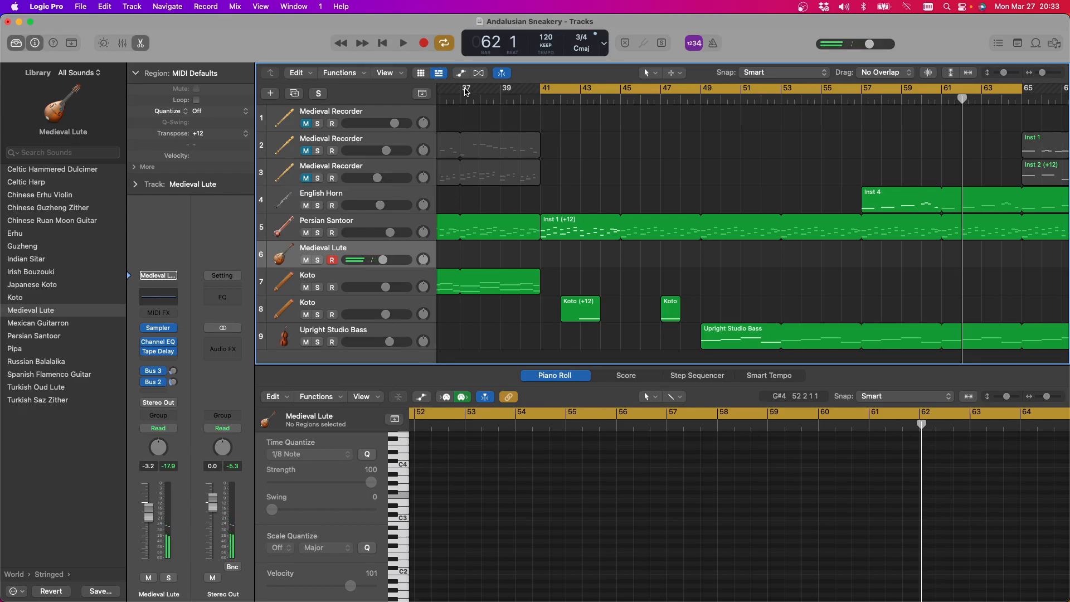
{"action": "left_click", "coordinate": [306, 343]}
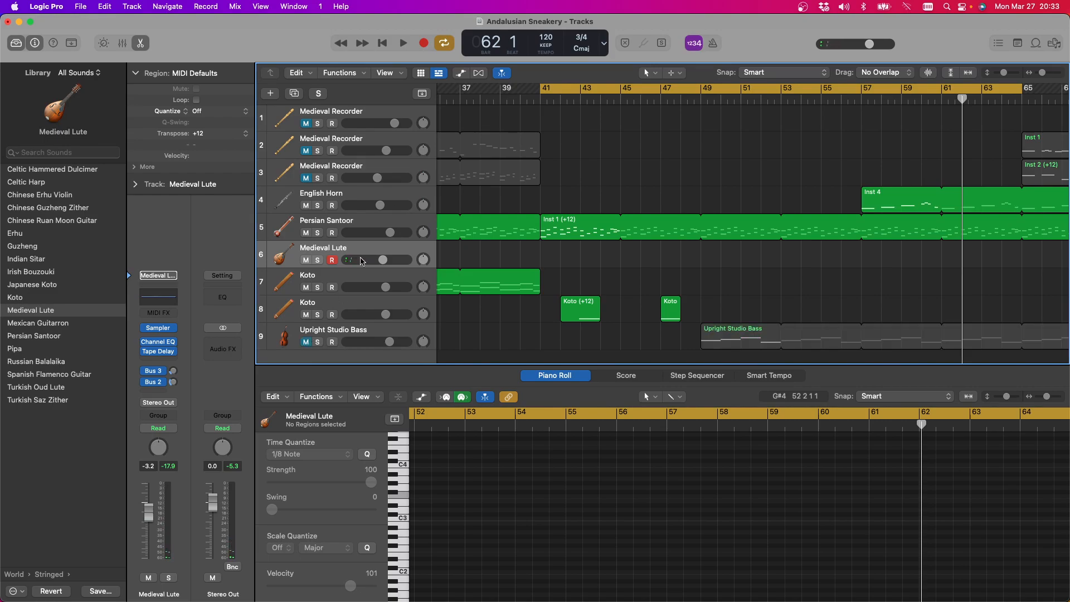
{"action": "left_click", "coordinate": [401, 44]}
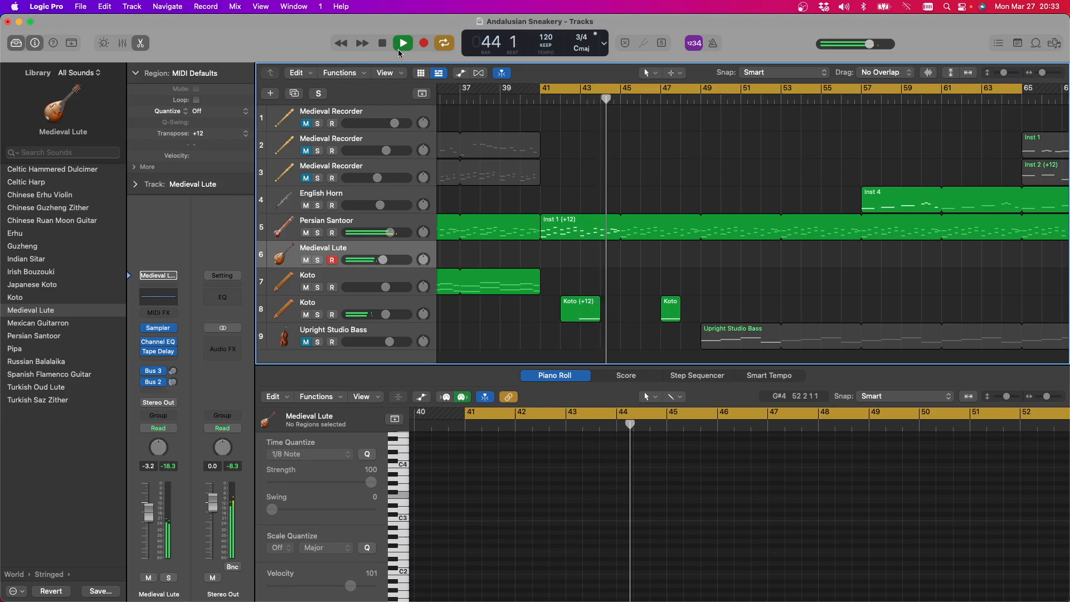
{"action": "left_click", "coordinate": [383, 44]}
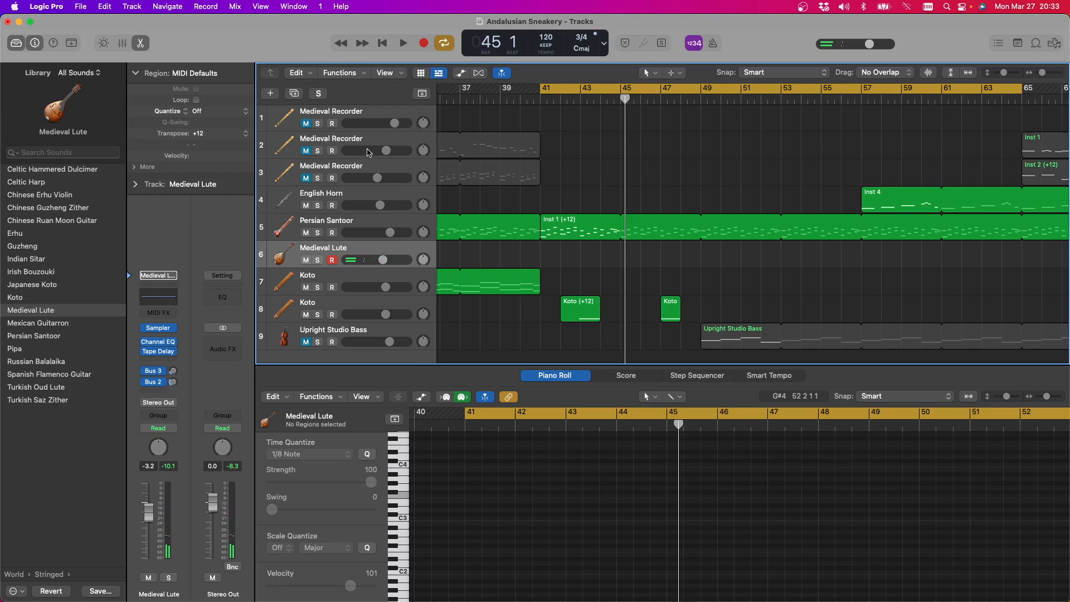
Try recording a low four-note part on the Medieval Lute track from bar 41, and delete the take
{"action": "left_click", "coordinate": [423, 44]}
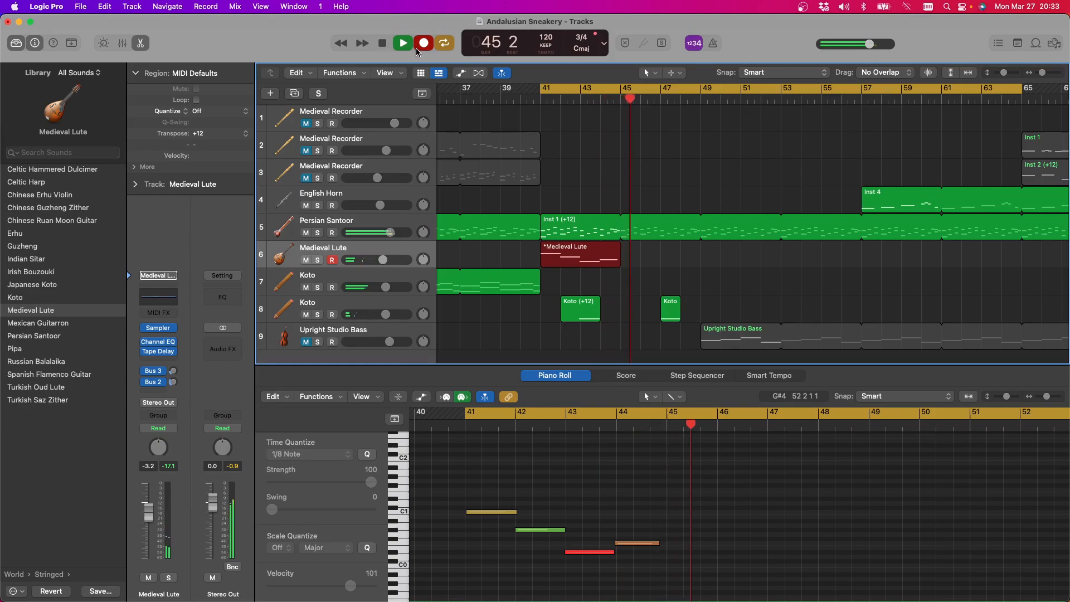
{"action": "left_click", "coordinate": [417, 47]}
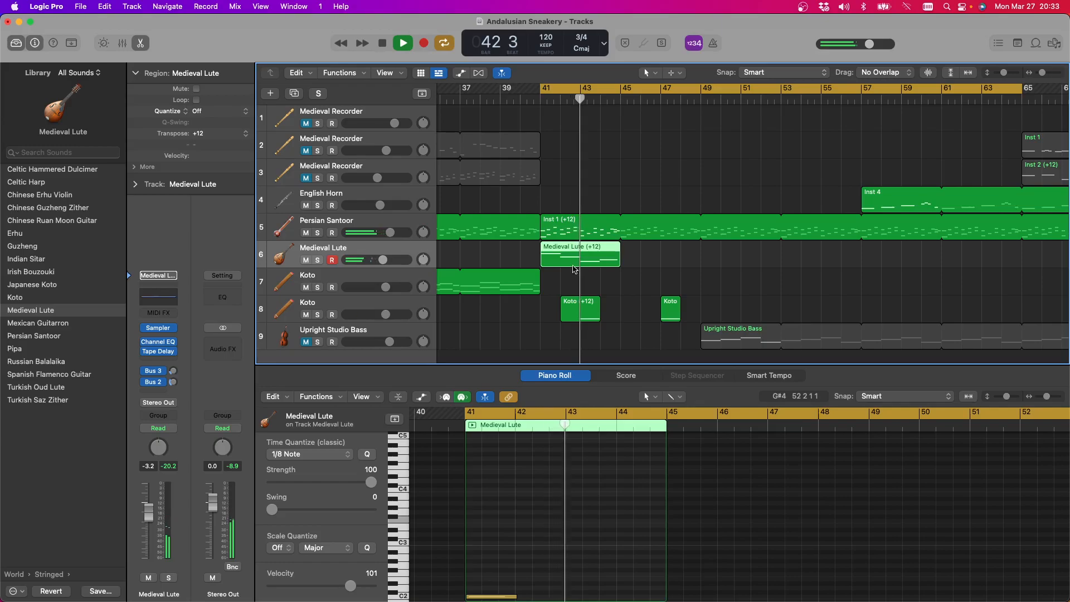
{"action": "key", "text": "Delete"}
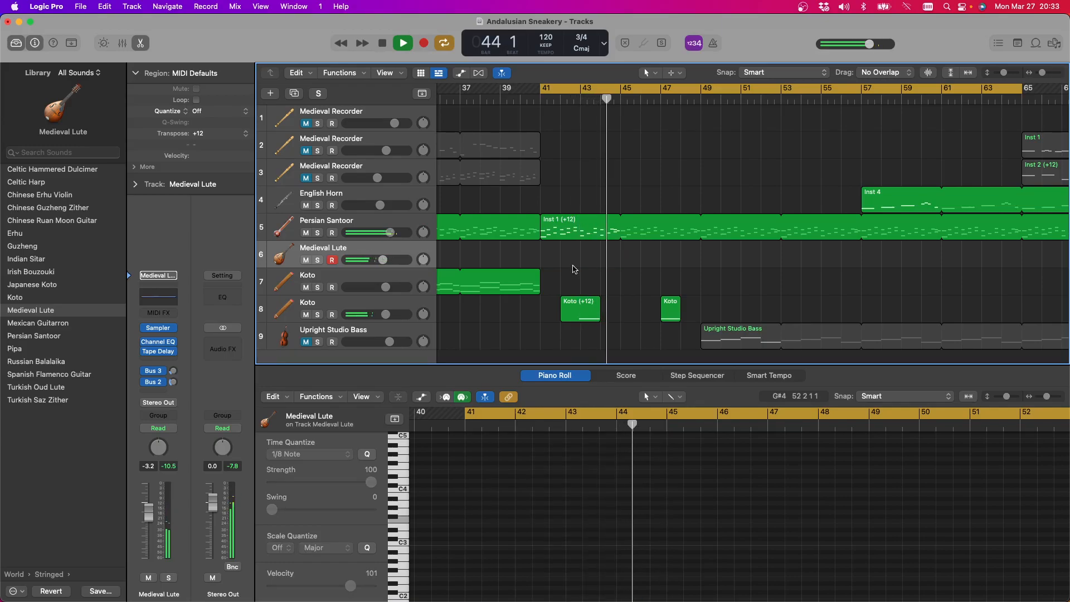
{"action": "key", "text": "space"}
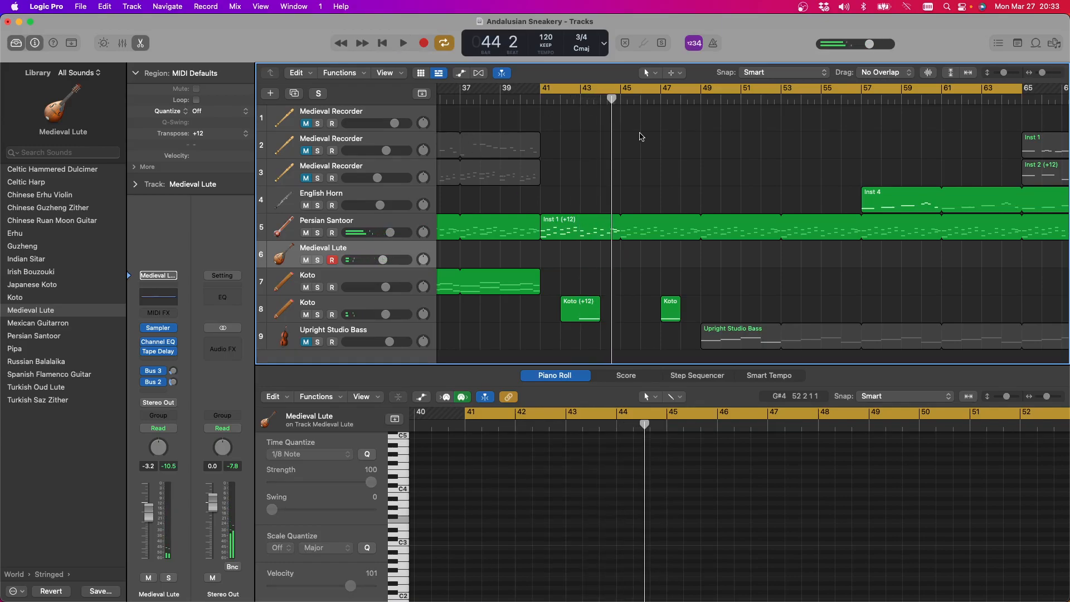
Place the playhead at bar 41, then unmute and select the Upright Studio Bass track
{"action": "left_click", "coordinate": [540, 101]}
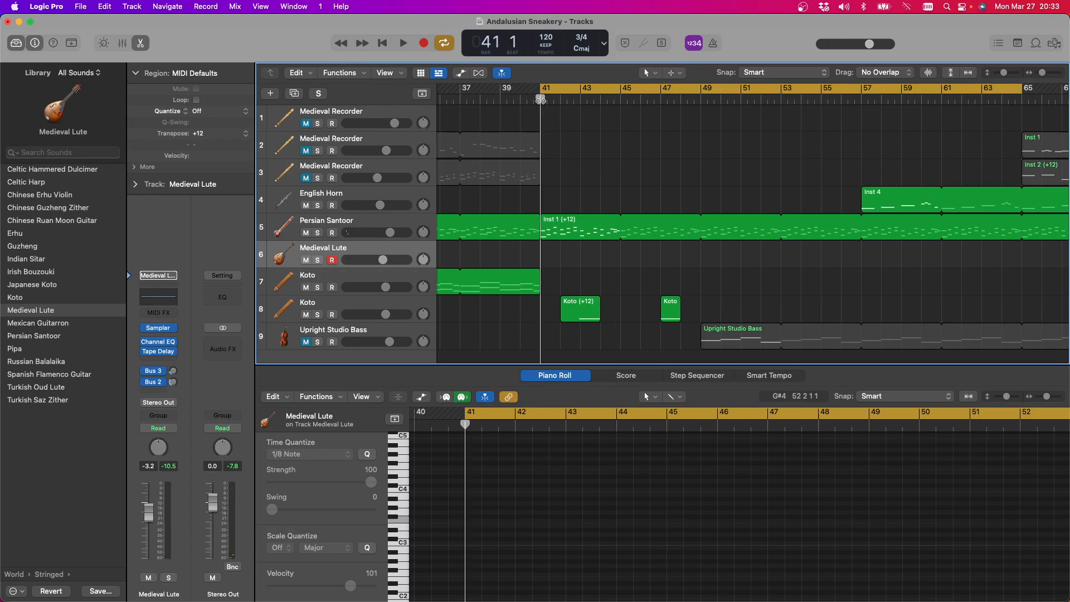
{"action": "left_click", "coordinate": [304, 340]}
{"action": "left_click", "coordinate": [330, 333]}
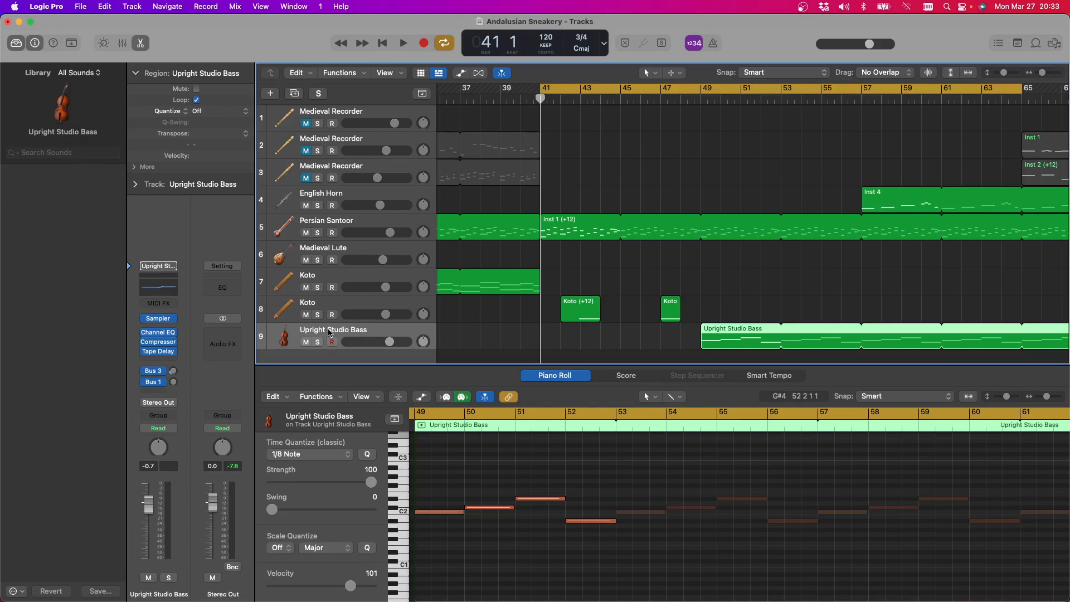
Try a four-bar bass take on the Upright Studio Bass track from bar 41, play it back and delete it
{"action": "key", "text": "r"}
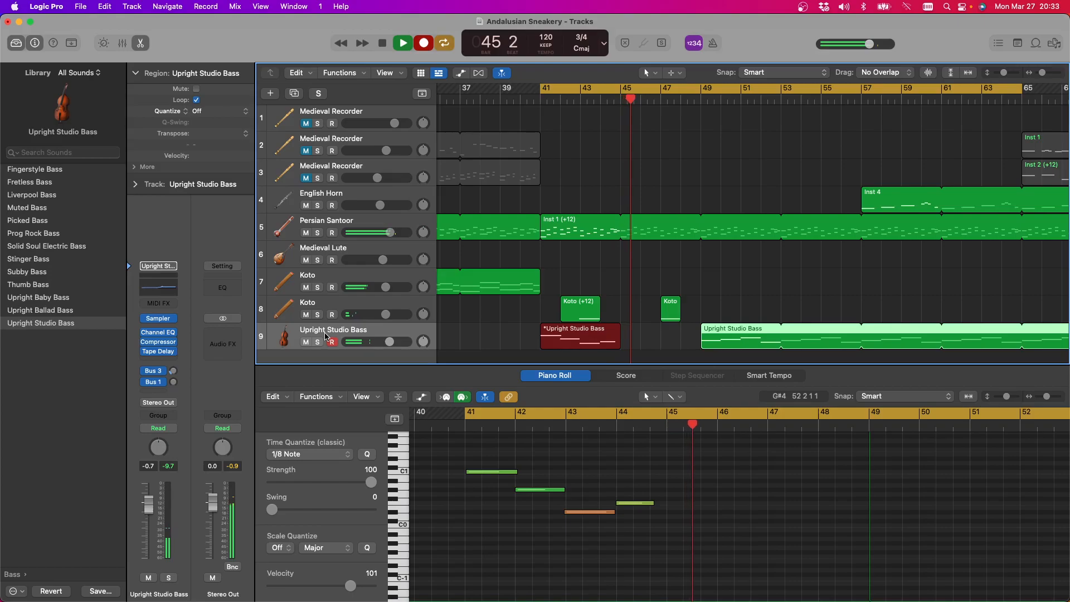
{"action": "key", "text": "space"}
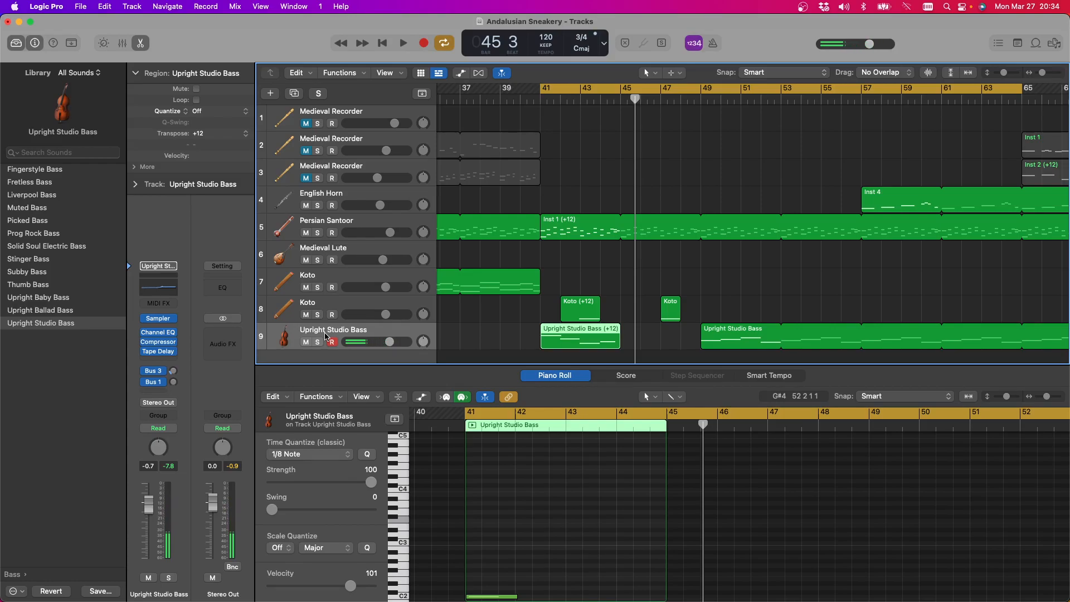
{"action": "scroll", "coordinate": [325, 337], "scroll_direction": "right", "scroll_amount": 1}
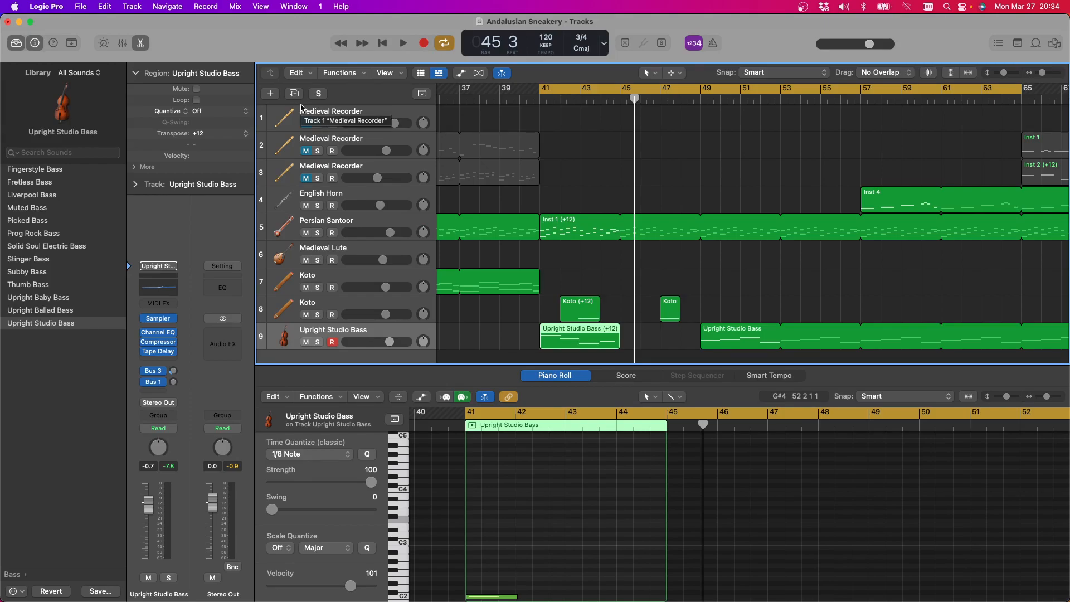
{"action": "scroll", "coordinate": [301, 109], "scroll_direction": "right", "scroll_amount": 4}
{"action": "left_click", "coordinate": [405, 45]}
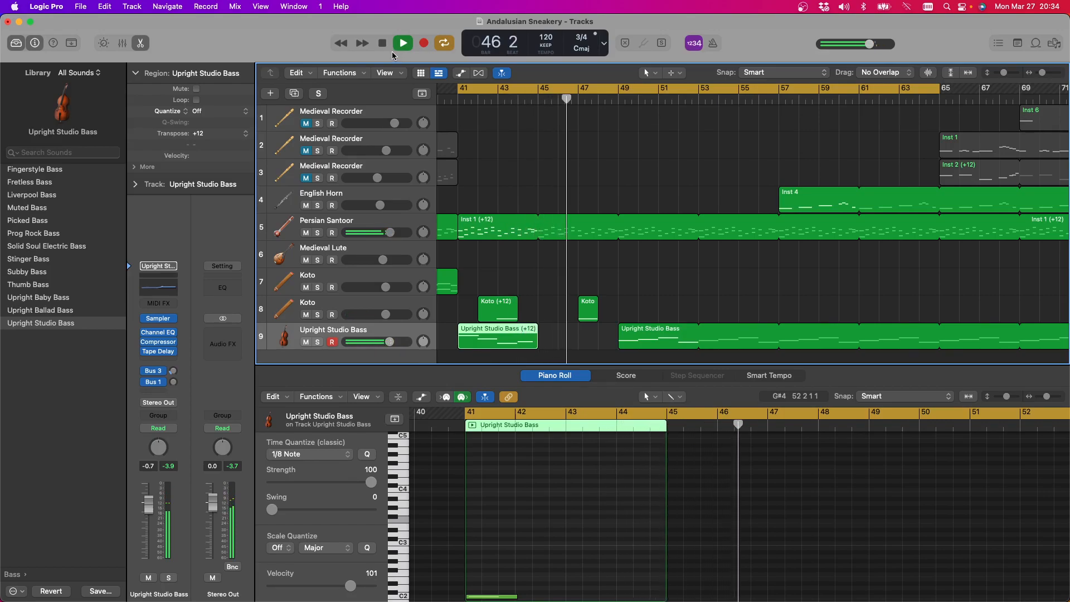
{"action": "key", "text": "space"}
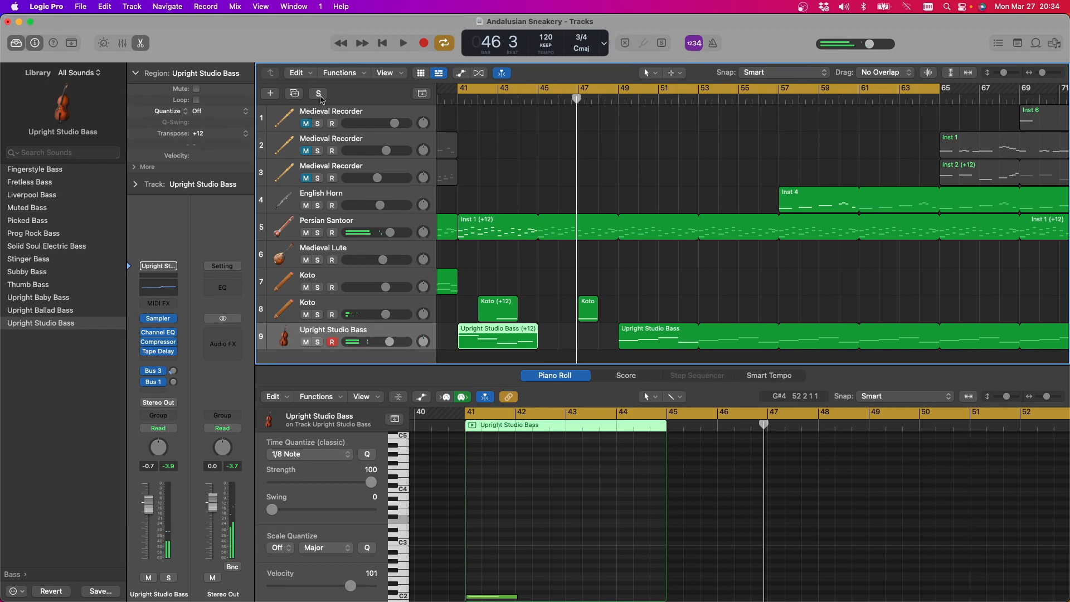
{"action": "scroll", "coordinate": [513, 334], "scroll_direction": "left", "scroll_amount": 2}
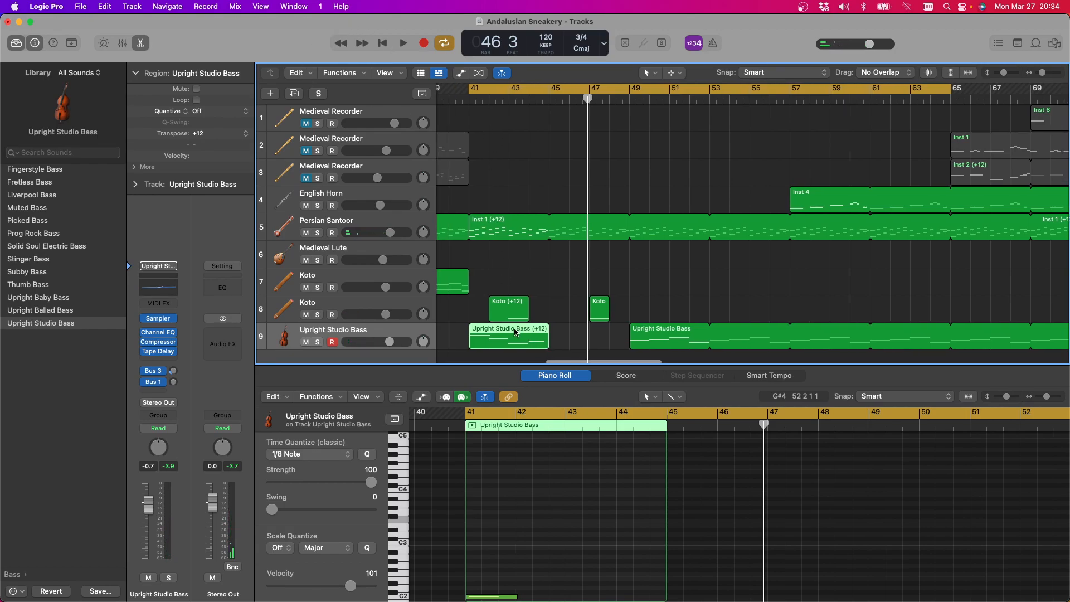
{"action": "key", "text": "Delete"}
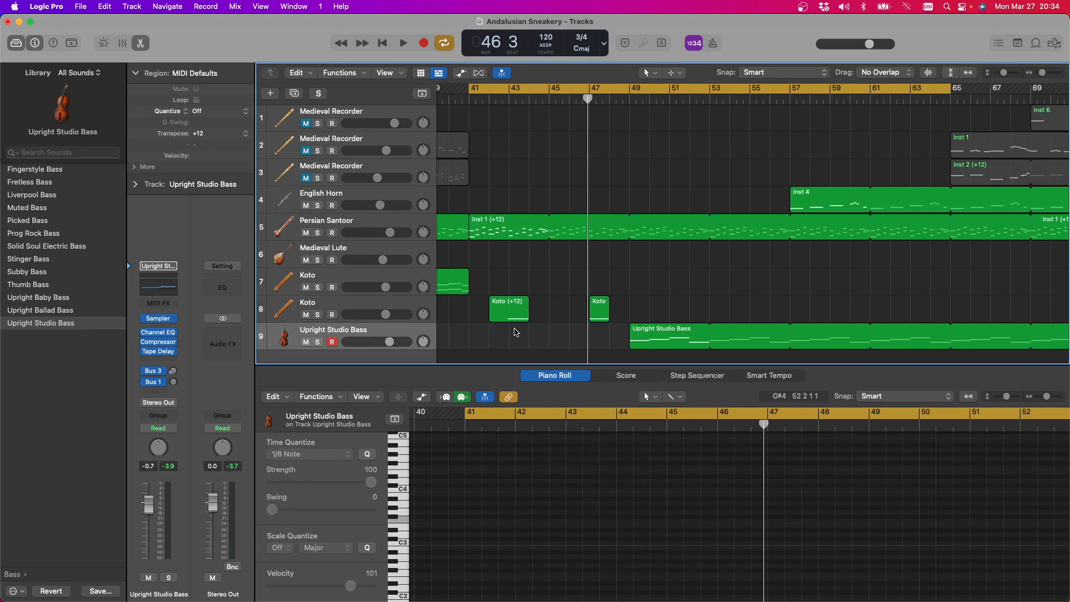
Record an eight-bar bass part on the Upright Studio Bass track from bar 41 to 49 and play it back
{"action": "key", "text": "r"}
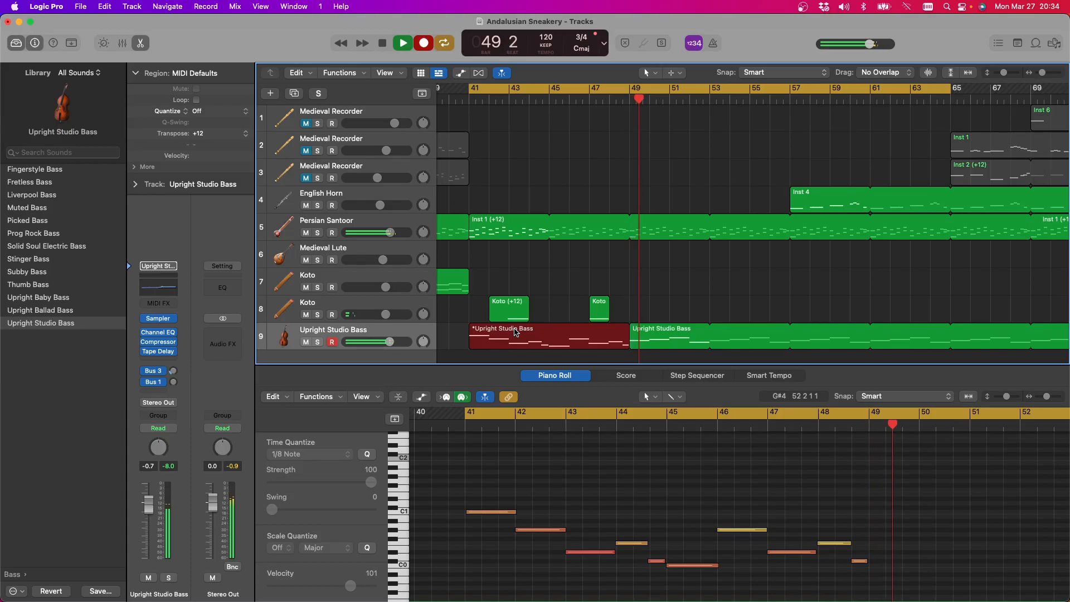
{"action": "key", "text": "space"}
{"action": "key", "text": "space"}
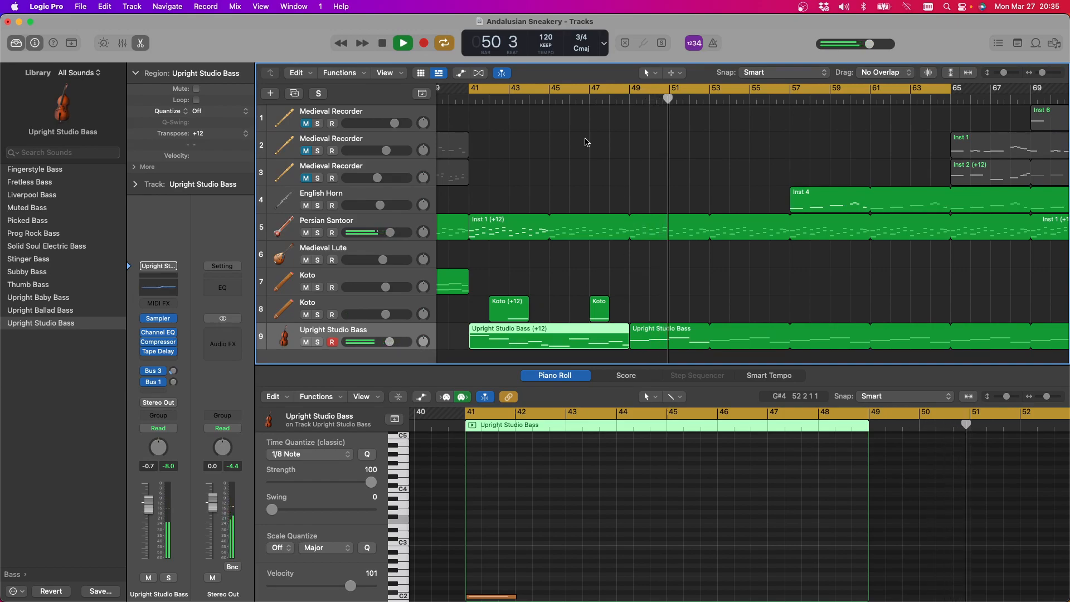
{"action": "key", "text": "space"}
Move the original Upright Studio Bass region to bar 57 and loop the new bass region up to it
{"action": "scroll", "coordinate": [690, 281], "scroll_direction": "right", "scroll_amount": 3}
{"action": "scroll", "coordinate": [690, 282], "scroll_direction": "right", "scroll_amount": 3}
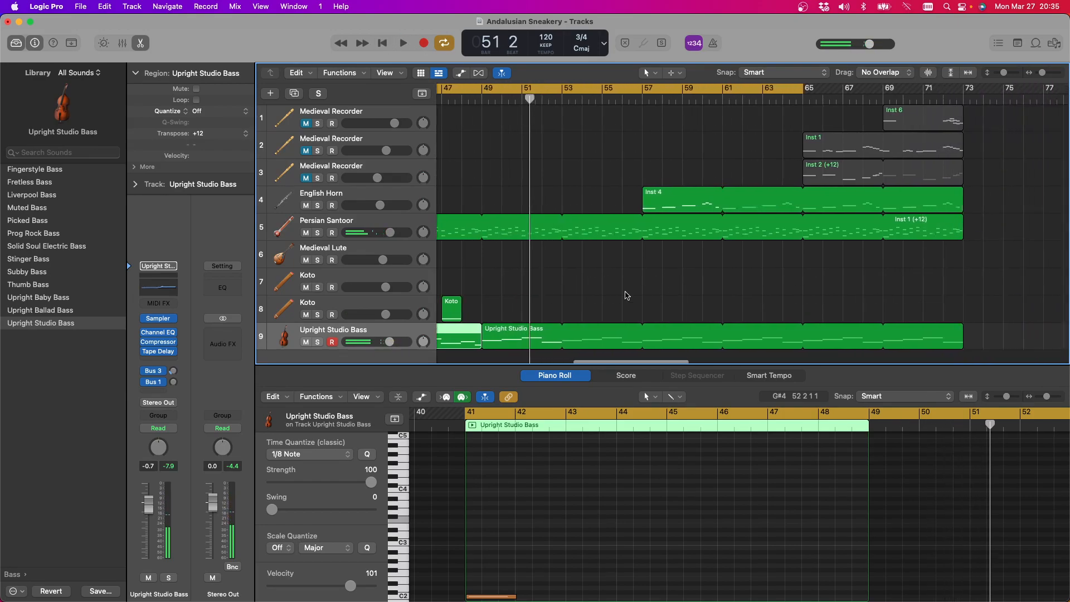
{"action": "left_click_drag", "start_coordinate": [508, 332], "coordinate": [660, 335]}
{"action": "left_click_drag", "start_coordinate": [481, 330], "coordinate": [641, 331]}
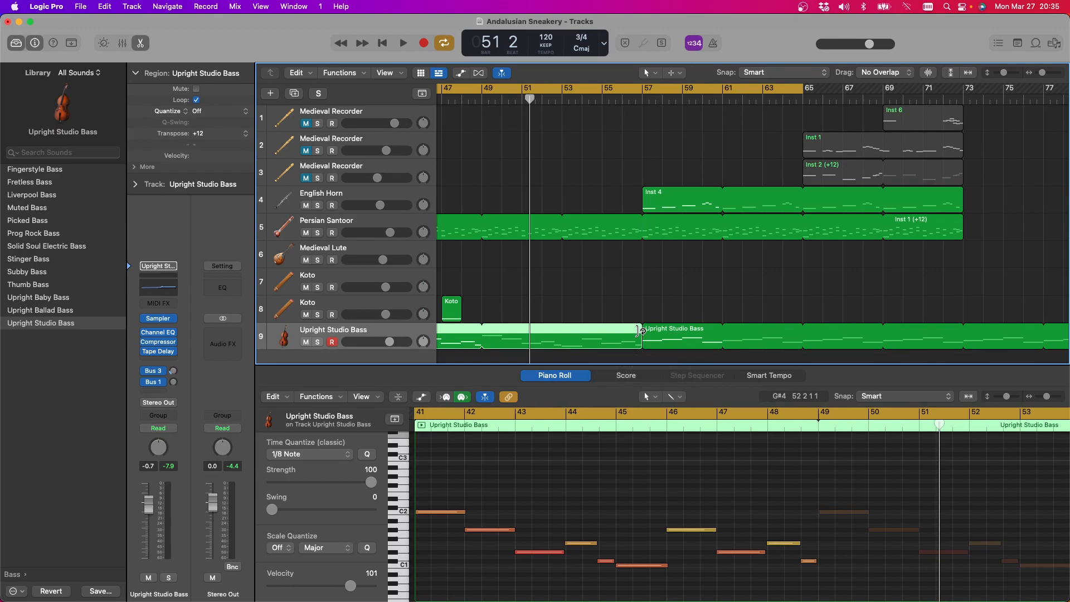
Mute the English Horn track and move both tremolo Koto regions 16 bars later, to bars 58 and 63
{"action": "left_click", "coordinate": [306, 206]}
{"action": "scroll", "coordinate": [669, 273], "scroll_direction": "left", "scroll_amount": 10}
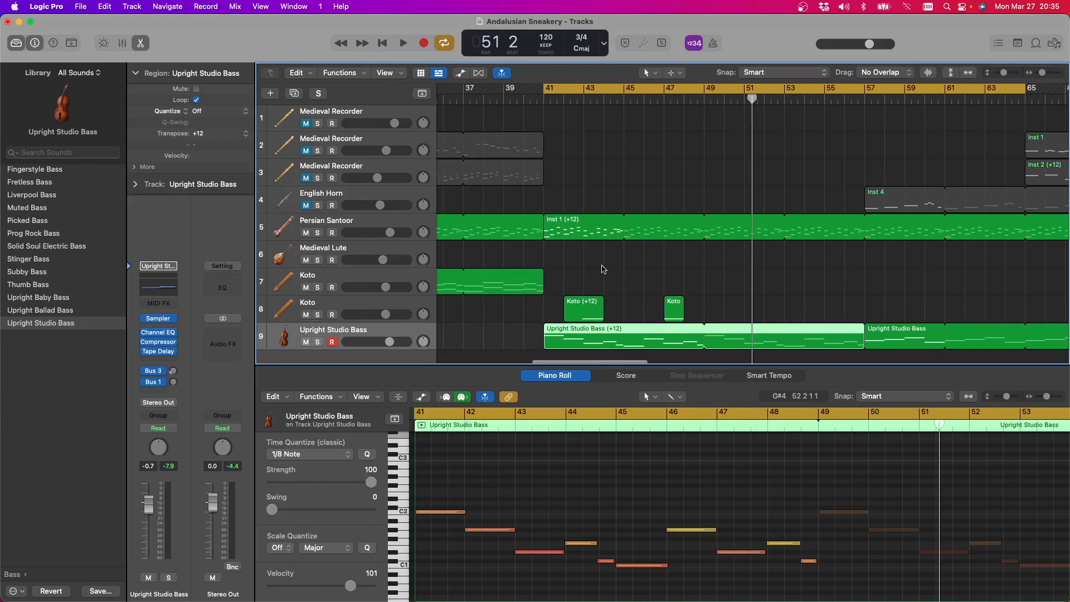
{"action": "left_click", "coordinate": [583, 274]}
{"action": "left_click_drag", "start_coordinate": [584, 274], "coordinate": [691, 315]}
{"action": "left_click_drag", "start_coordinate": [577, 301], "coordinate": [900, 297]}
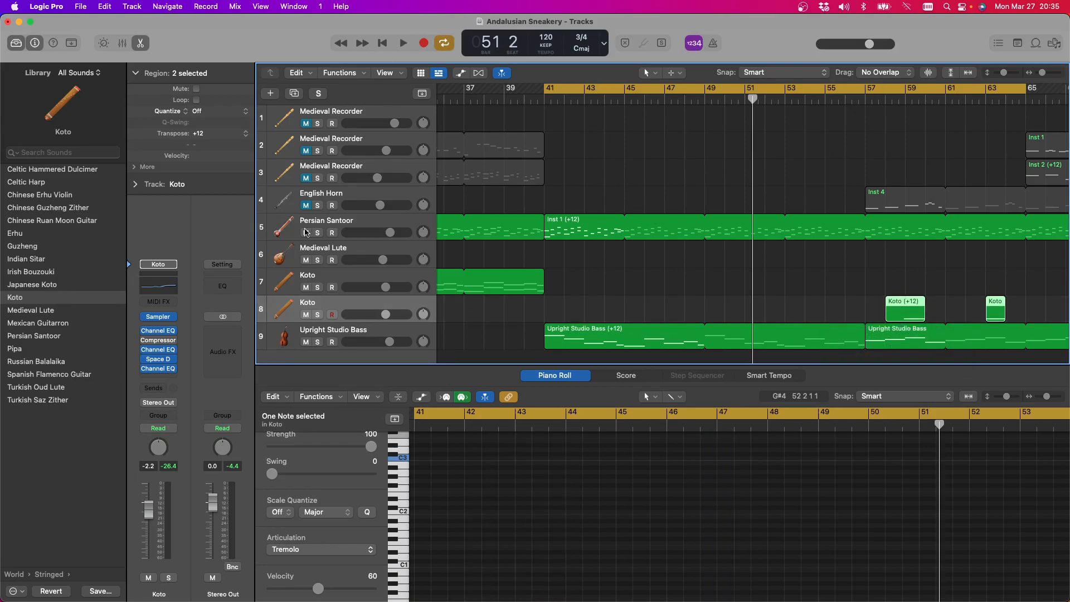
Try out both Koto tracks in turn and play the passage around the moved Koto region at bar 58
{"action": "left_click", "coordinate": [346, 279]}
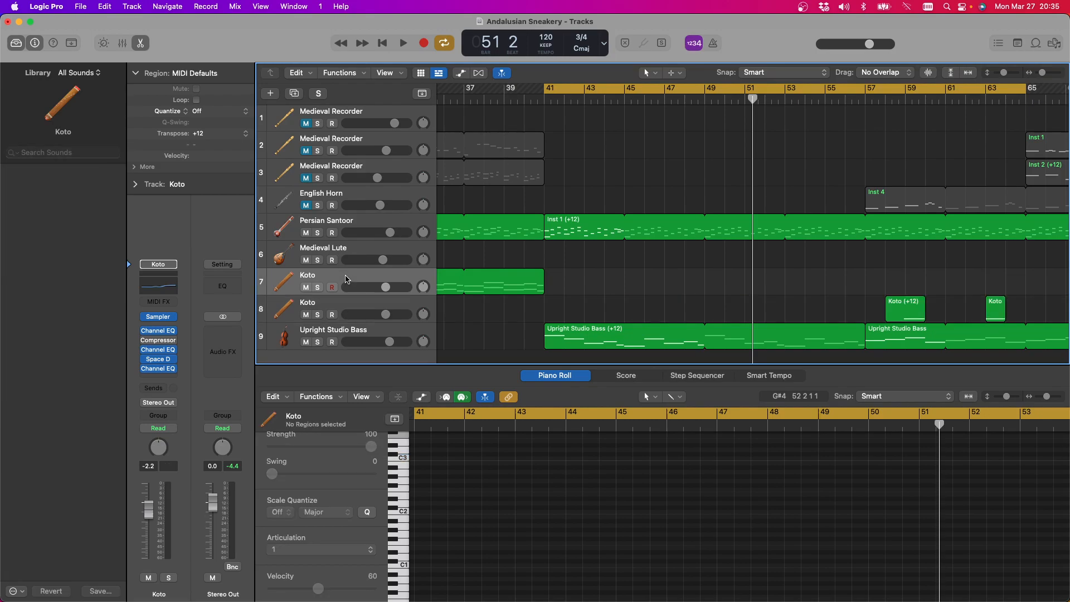
{"action": "left_click", "coordinate": [355, 307]}
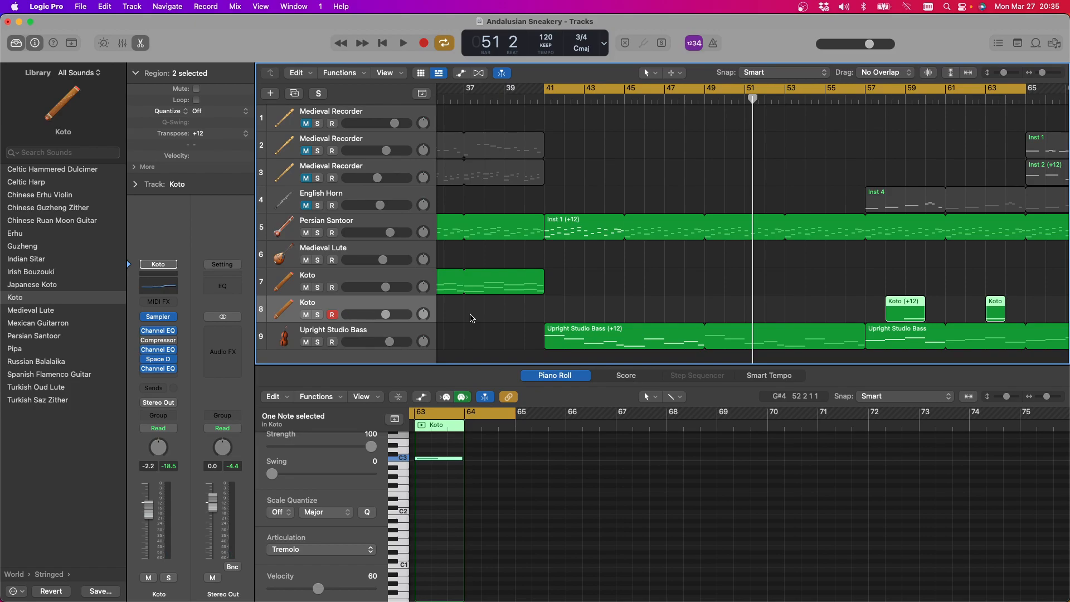
{"action": "key", "text": "space"}
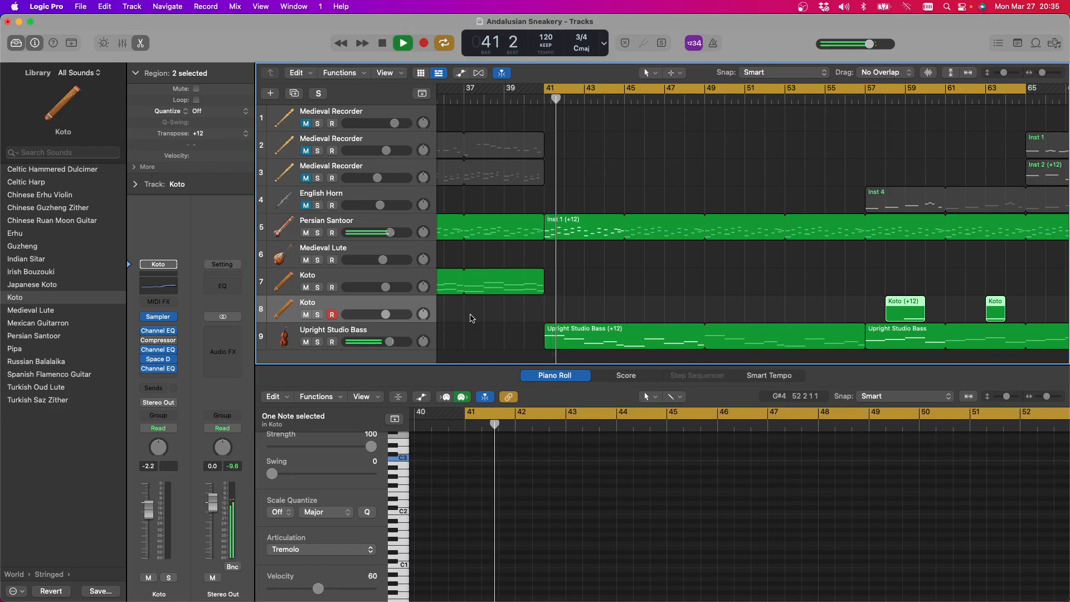
{"action": "left_click", "coordinate": [898, 99]}
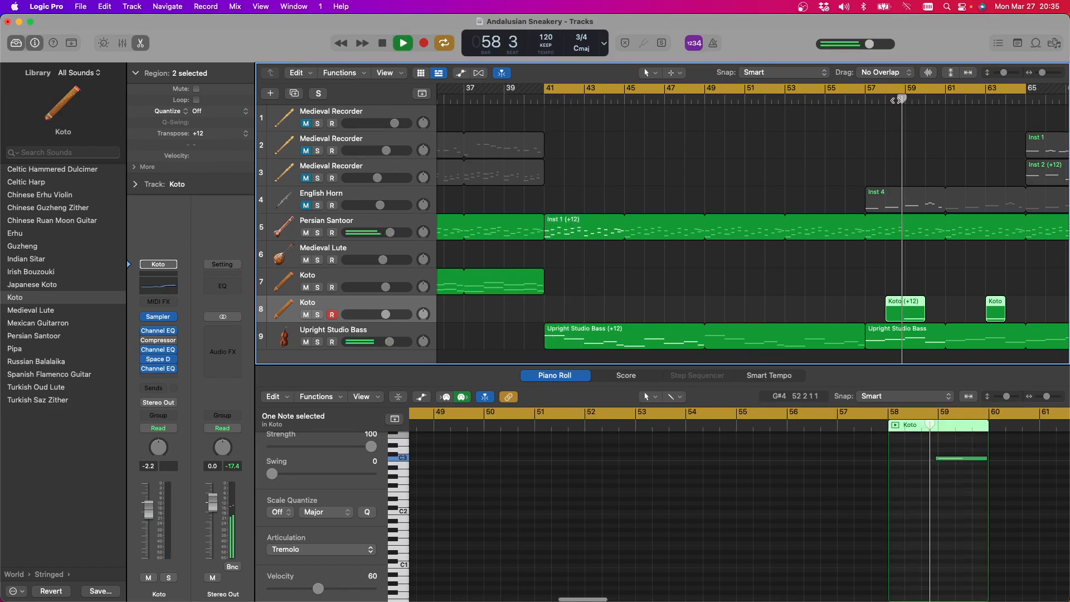
{"action": "key", "text": "space"}
Play the cycle from bar 41 to bar 57 to hear the Persian Santoor with the new looped bass part
{"action": "scroll", "coordinate": [460, 239], "scroll_direction": "right", "scroll_amount": 1}
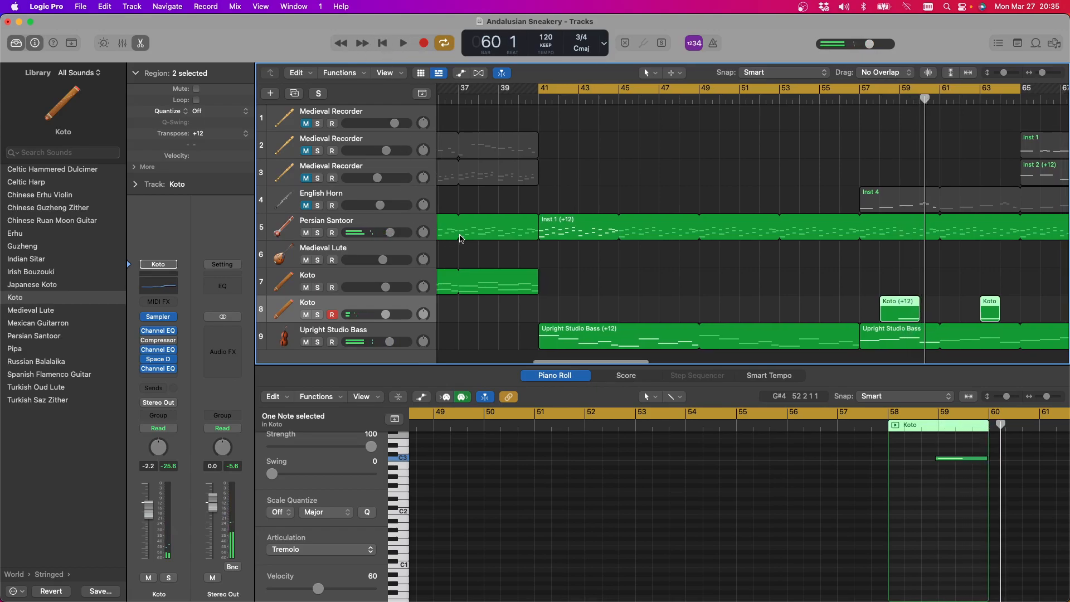
{"action": "scroll", "coordinate": [460, 238], "scroll_direction": "down", "scroll_amount": 1}
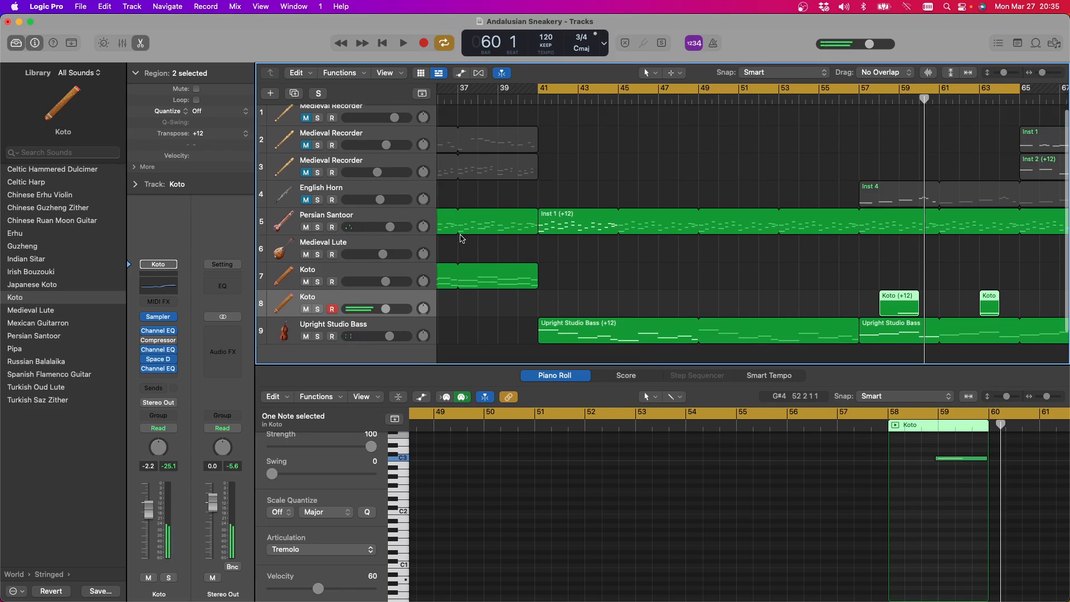
{"action": "scroll", "coordinate": [461, 239], "scroll_direction": "left", "scroll_amount": 1}
{"action": "scroll", "coordinate": [461, 239], "scroll_direction": "left", "scroll_amount": 1}
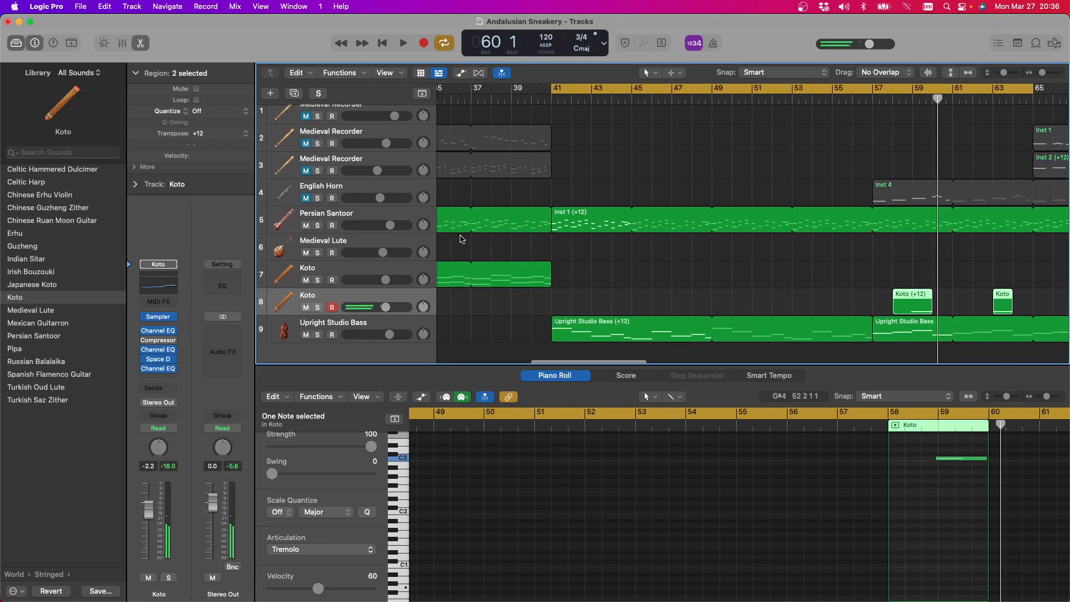
{"action": "left_click", "coordinate": [401, 42]}
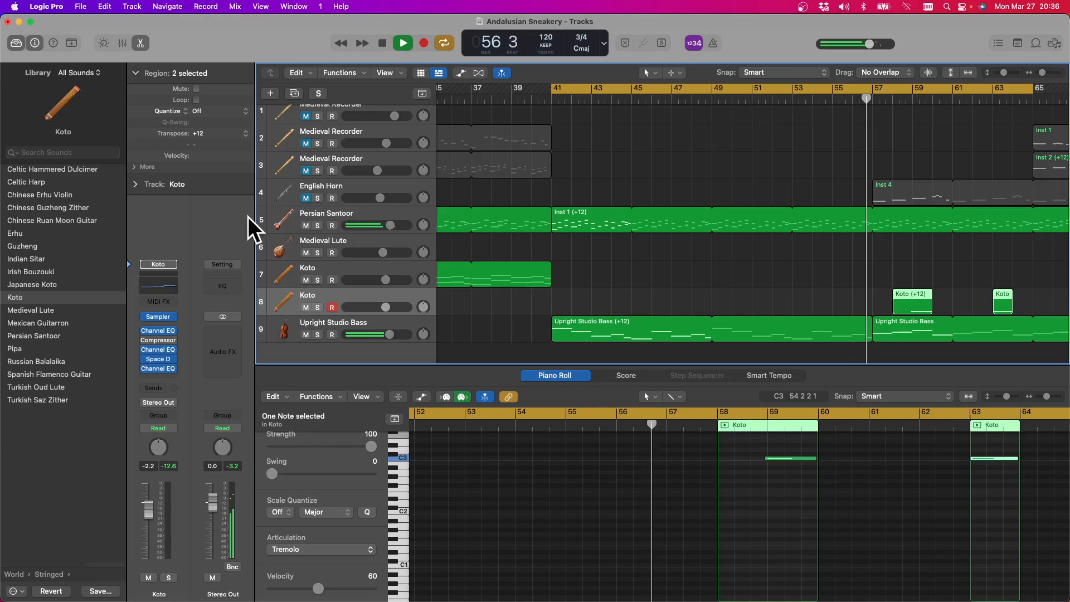
{"action": "left_click", "coordinate": [381, 44]}
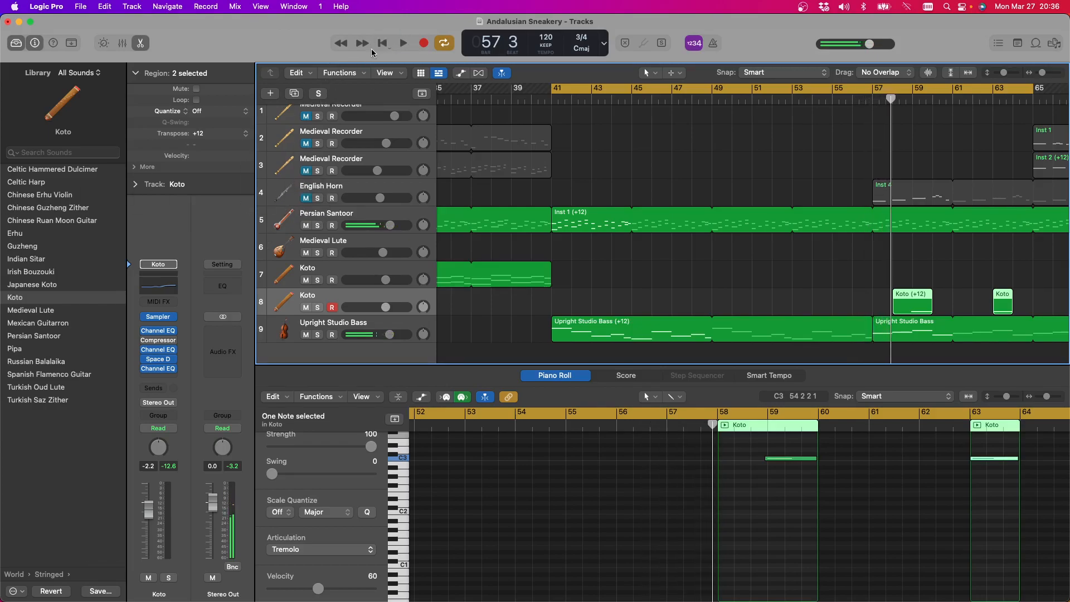
Unmute the English Horn track so its part plays from bar 57
{"action": "scroll", "coordinate": [767, 107], "scroll_direction": "right", "scroll_amount": 5}
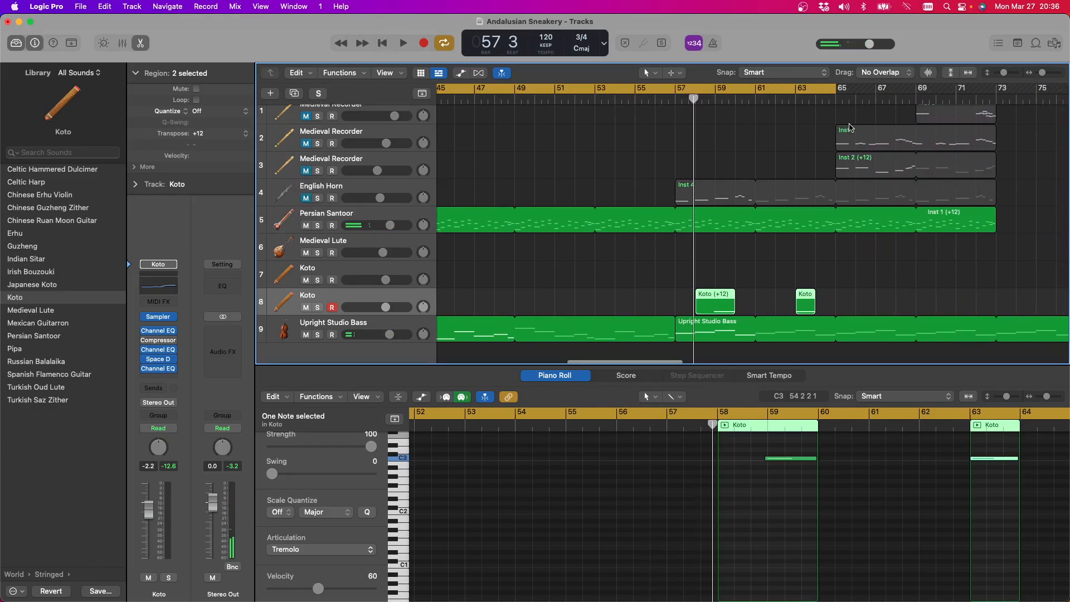
{"action": "scroll", "coordinate": [857, 143], "scroll_direction": "up", "scroll_amount": 1}
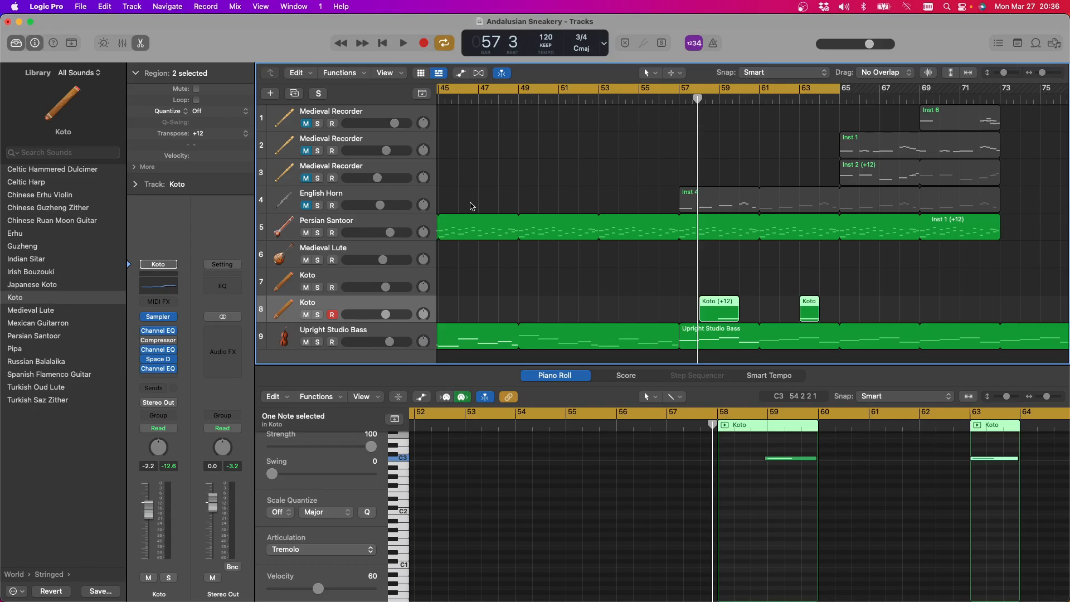
{"action": "left_click", "coordinate": [306, 205]}
{"action": "scroll", "coordinate": [546, 191], "scroll_direction": "left", "scroll_amount": 1}
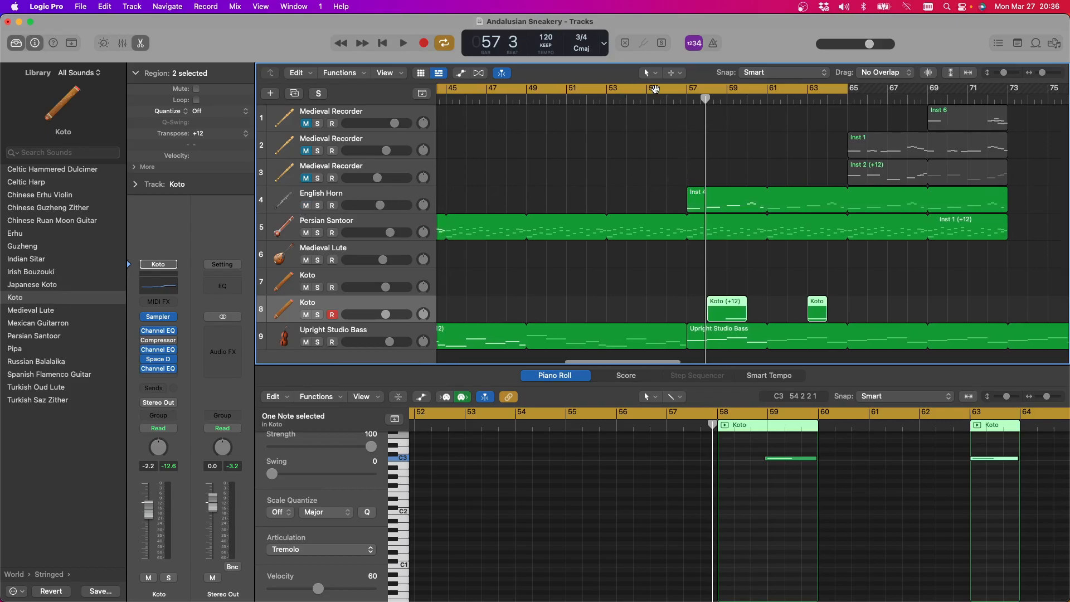
Turn off the cycle and play the English Horn and tremolo Koto passage after bar 57
{"action": "left_click", "coordinate": [656, 89]}
{"action": "left_click", "coordinate": [393, 49]}
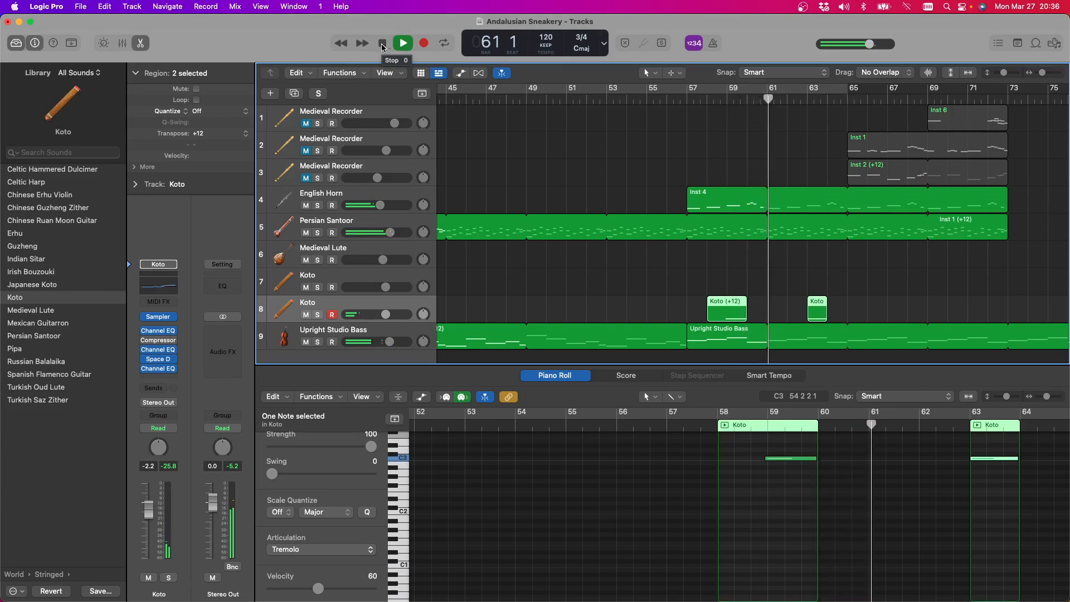
{"action": "left_click", "coordinate": [382, 46]}
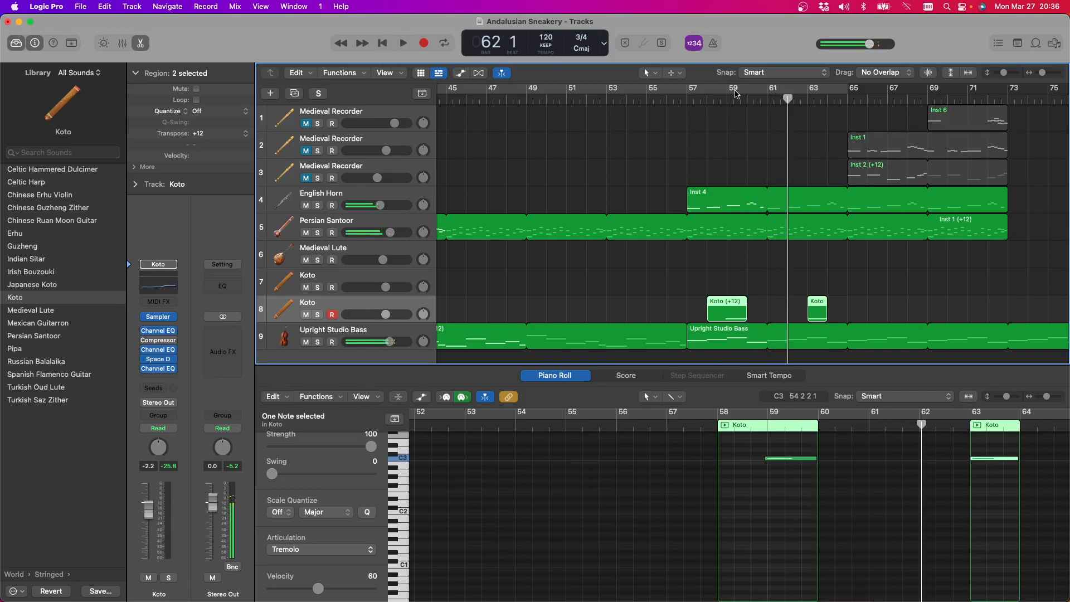
Unmute the second Medieval Recorder track and play the arrangement from bar 65
{"action": "left_click", "coordinate": [317, 151]}
{"action": "left_click", "coordinate": [317, 151]}
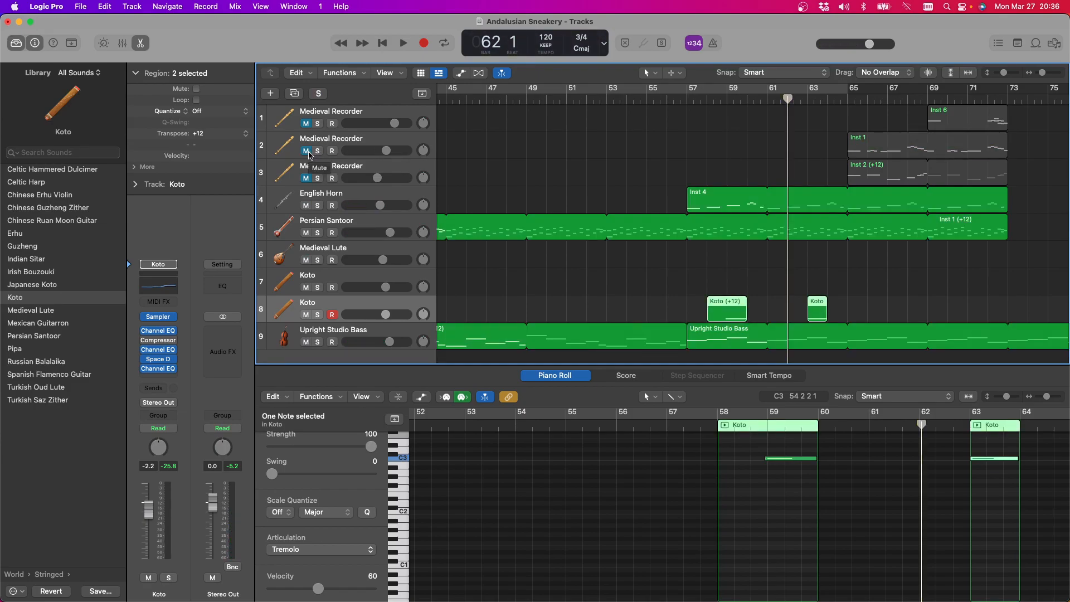
{"action": "left_click", "coordinate": [308, 152]}
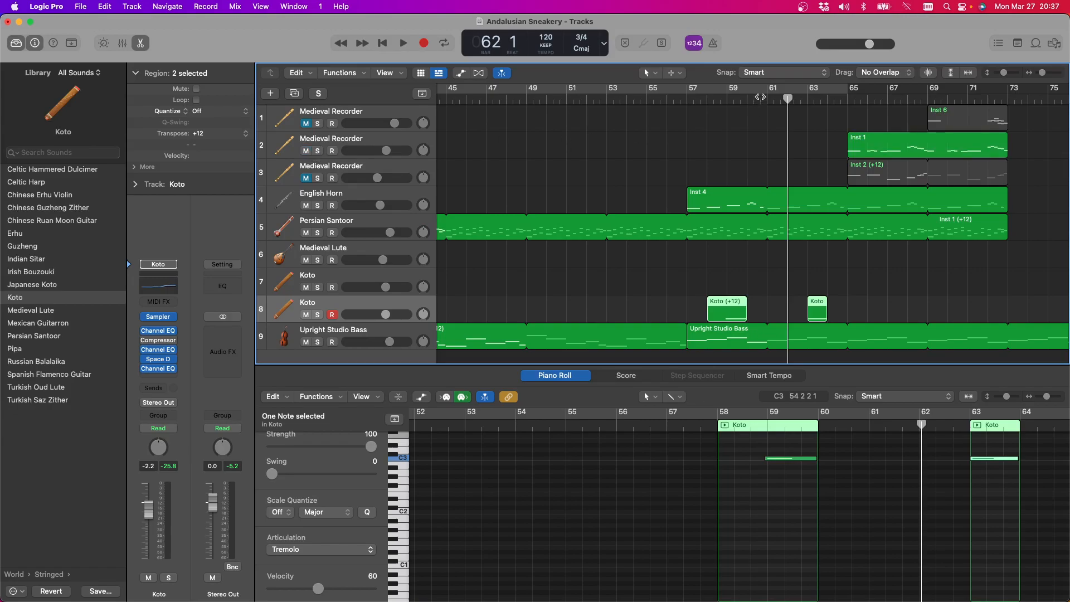
{"action": "left_click", "coordinate": [852, 101]}
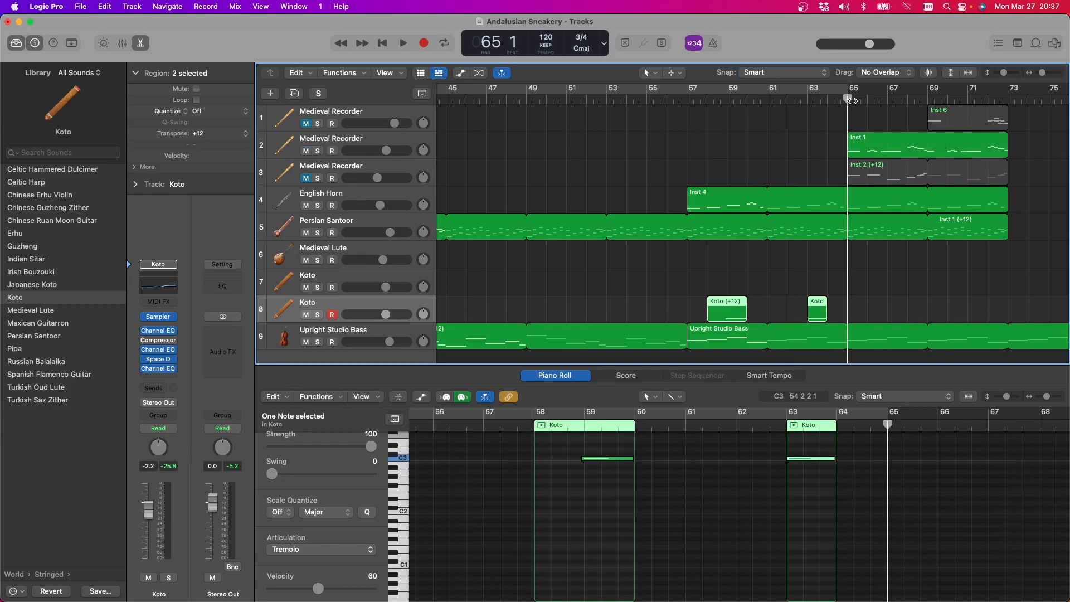
{"action": "key", "text": "space"}
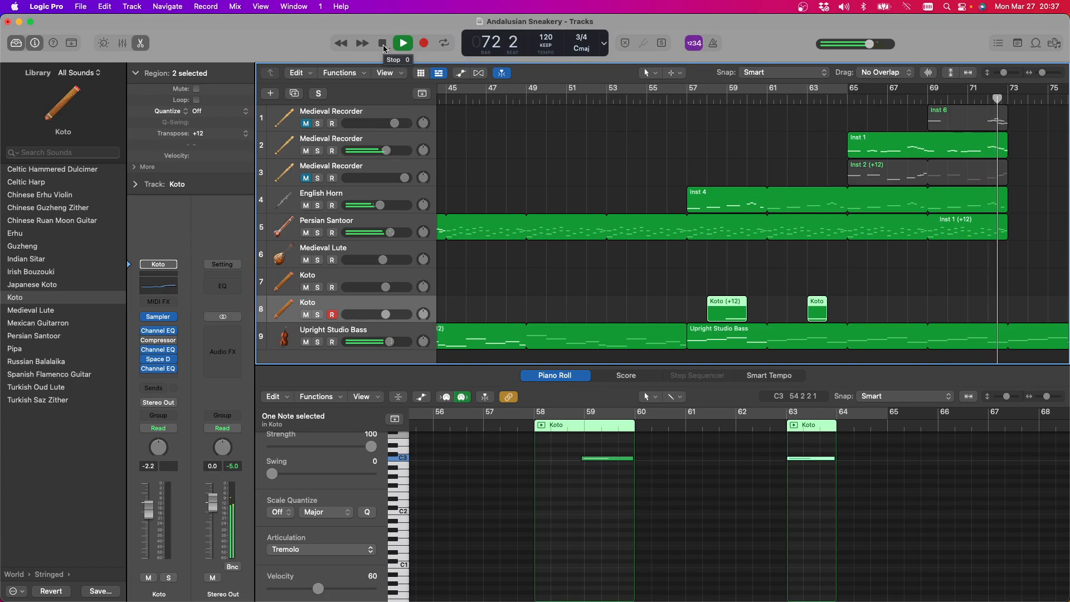
{"action": "left_click", "coordinate": [383, 44]}
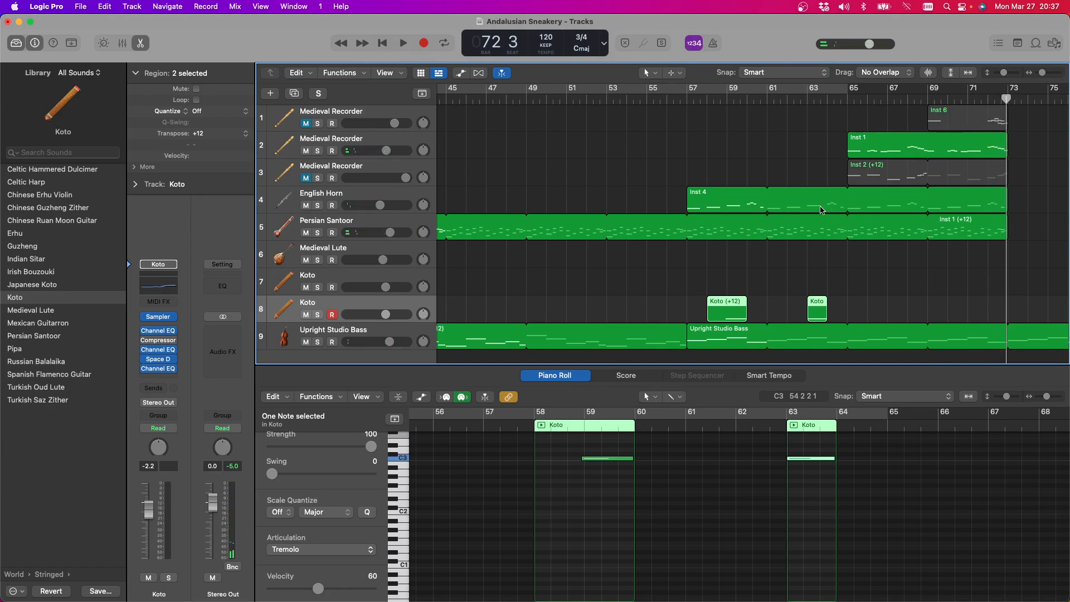
Replace the +12 Upright Studio Bass part at bar 41 with the bass region from bar 57, looped until bar 73
{"action": "scroll", "coordinate": [839, 212], "scroll_direction": "left", "scroll_amount": 1}
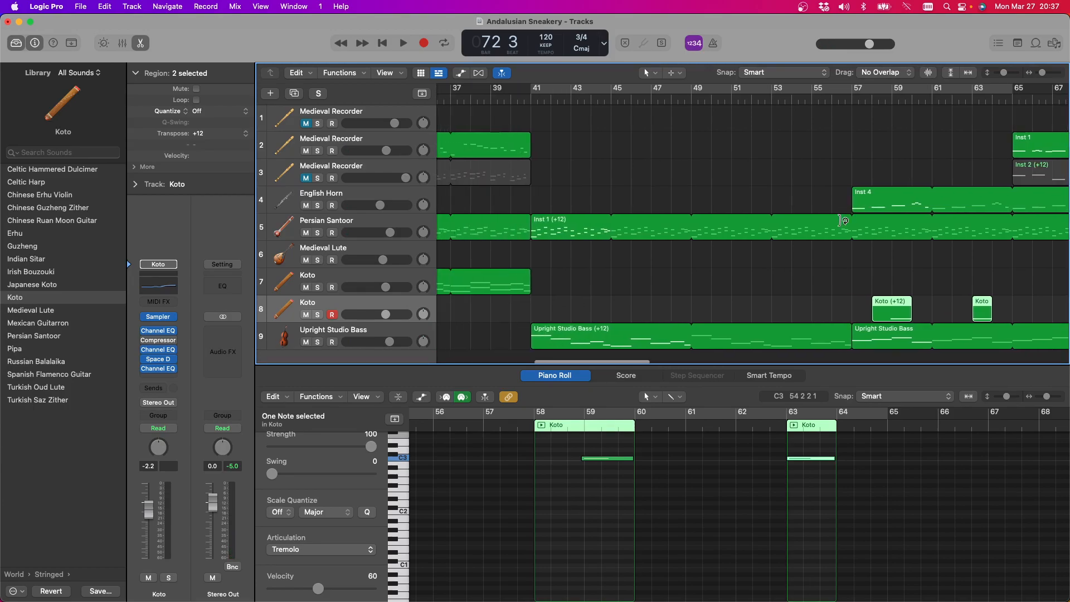
{"action": "left_click_drag", "start_coordinate": [848, 342], "coordinate": [691, 347]}
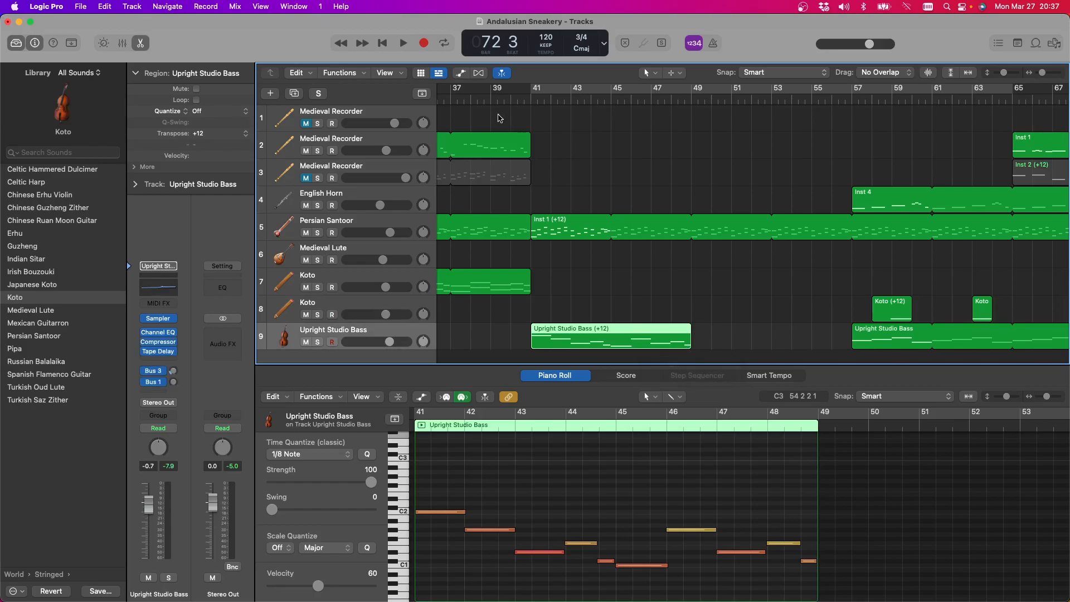
{"action": "key", "text": "Delete"}
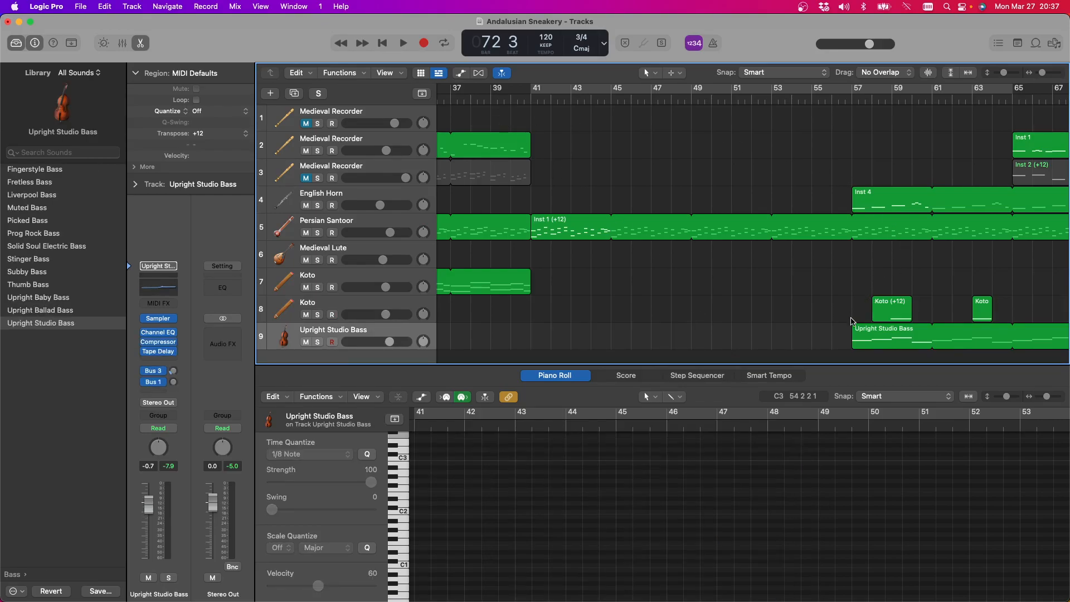
{"action": "left_click_drag", "start_coordinate": [863, 332], "coordinate": [539, 344]}
{"action": "scroll", "coordinate": [1067, 298], "scroll_direction": "right", "scroll_amount": 5}
{"action": "left_click_drag", "start_coordinate": [811, 329], "coordinate": [971, 333]}
Play the closing section from bar 85
{"action": "key", "text": "space"}
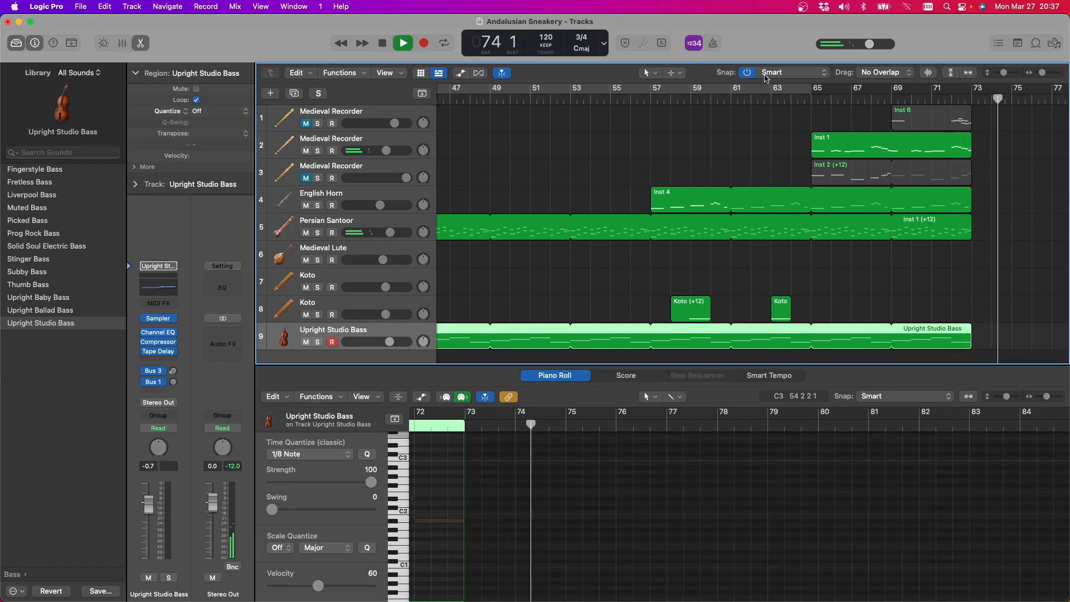
{"action": "scroll", "coordinate": [791, 120], "scroll_direction": "left", "scroll_amount": 2}
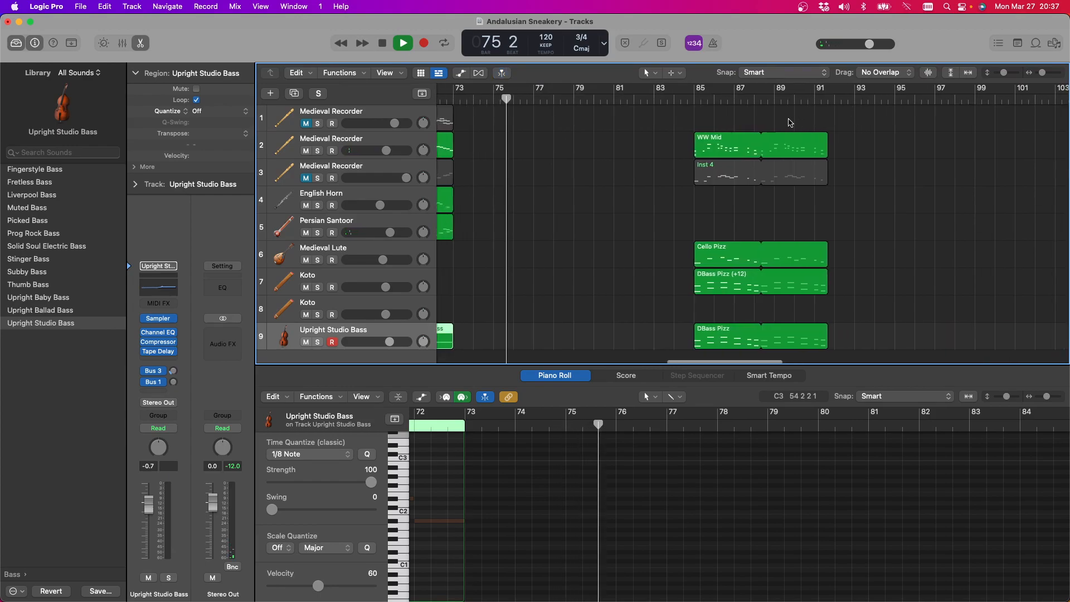
{"action": "left_click", "coordinate": [704, 99]}
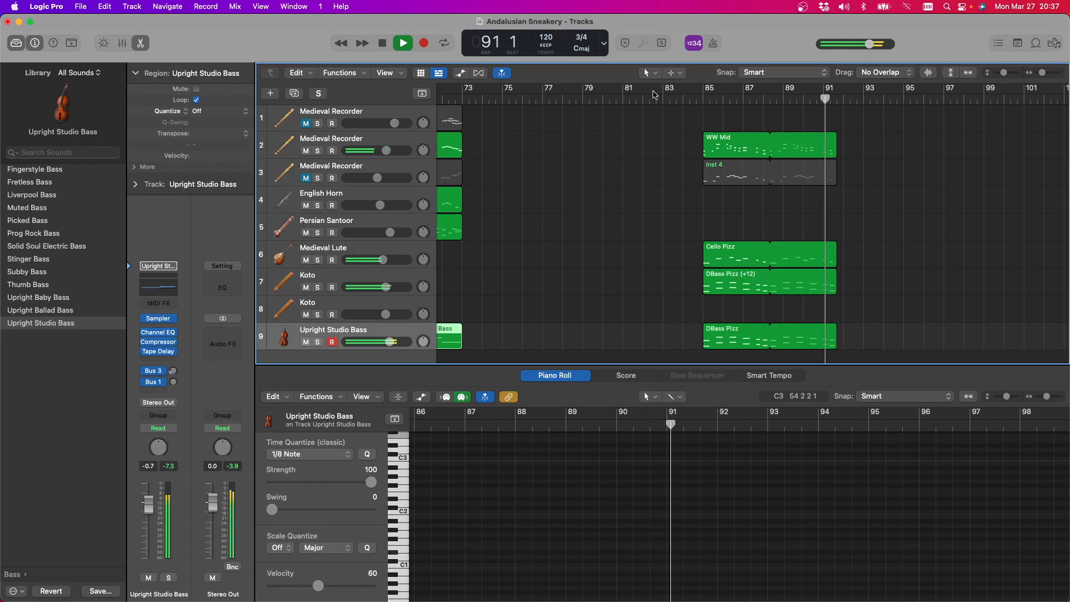
Unmute the first and third Medieval Recorder tracks and replay the closing section from bar 85
{"action": "left_click", "coordinate": [305, 125]}
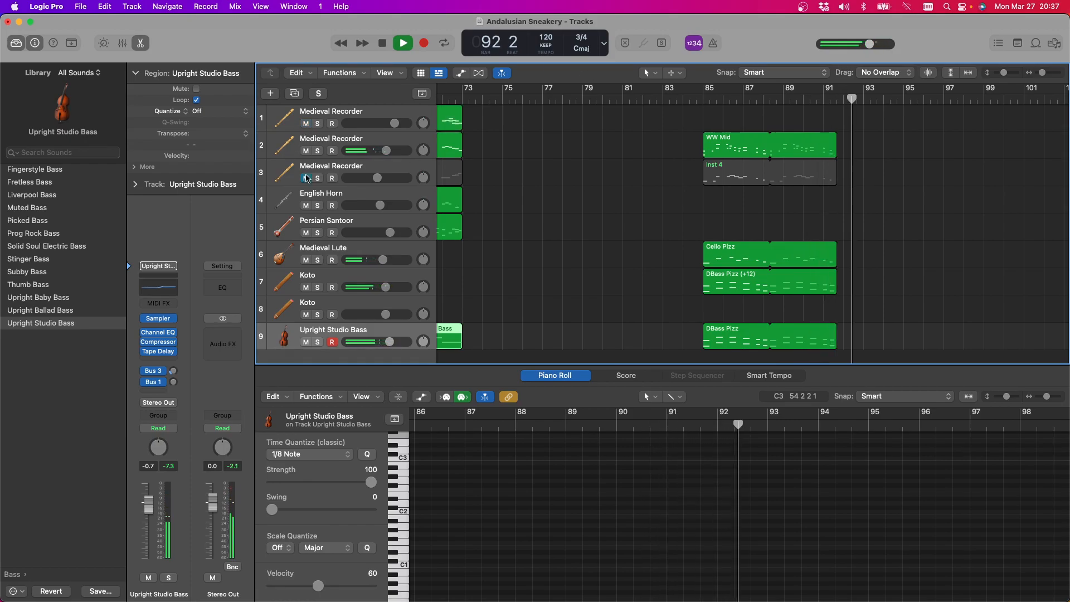
{"action": "left_click", "coordinate": [305, 178]}
{"action": "left_click", "coordinate": [704, 98]}
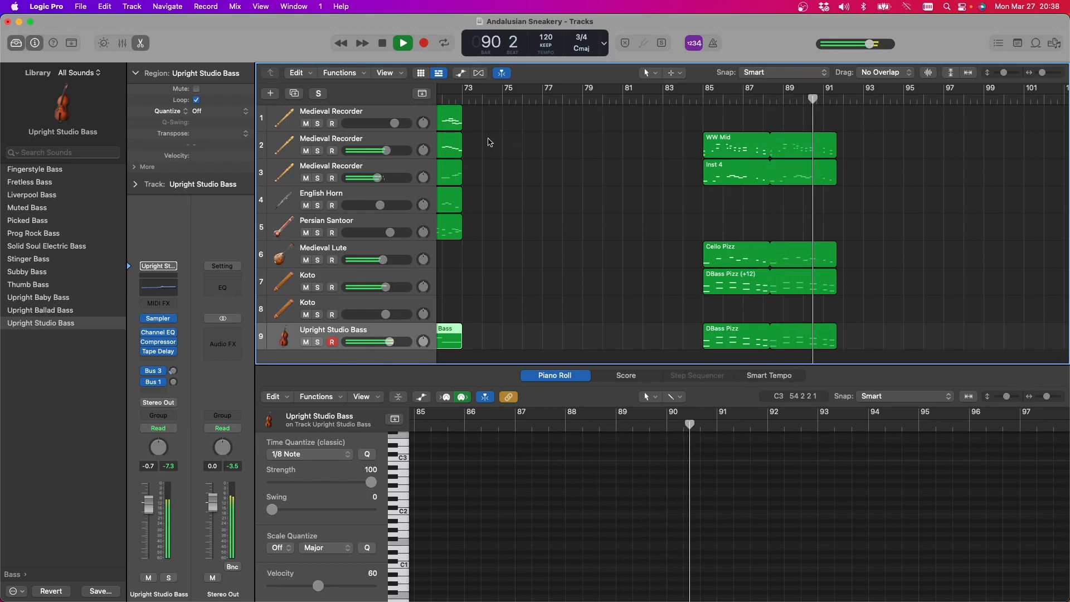
{"action": "left_click_drag", "start_coordinate": [378, 178], "coordinate": [380, 178]}
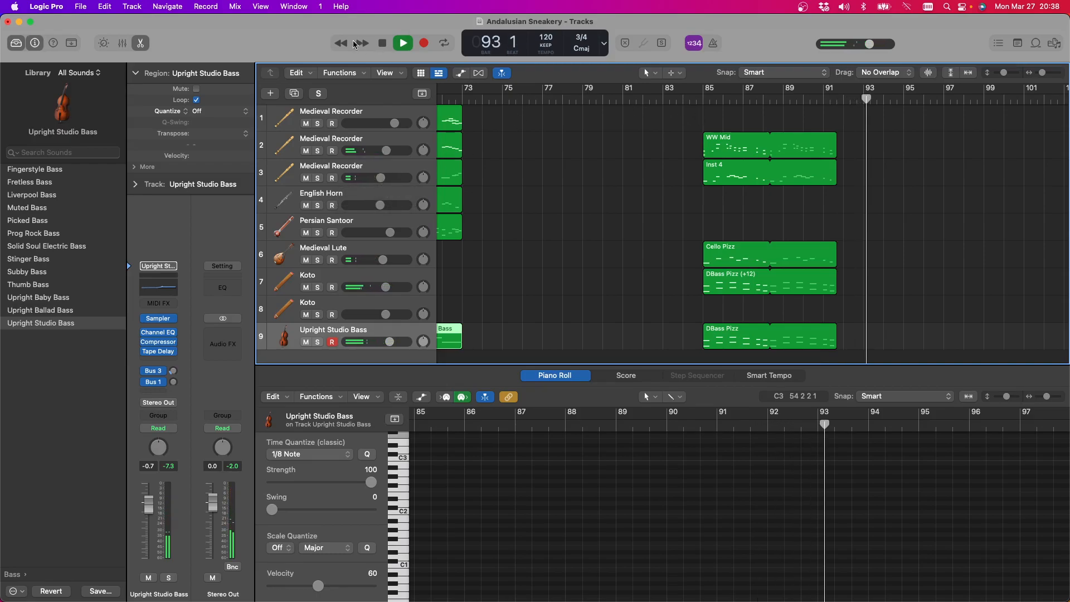
{"action": "left_click", "coordinate": [384, 43]}
Play the section from bar 9 with all the Medieval Recorder tracks active
{"action": "scroll", "coordinate": [700, 213], "scroll_direction": "left", "scroll_amount": 15}
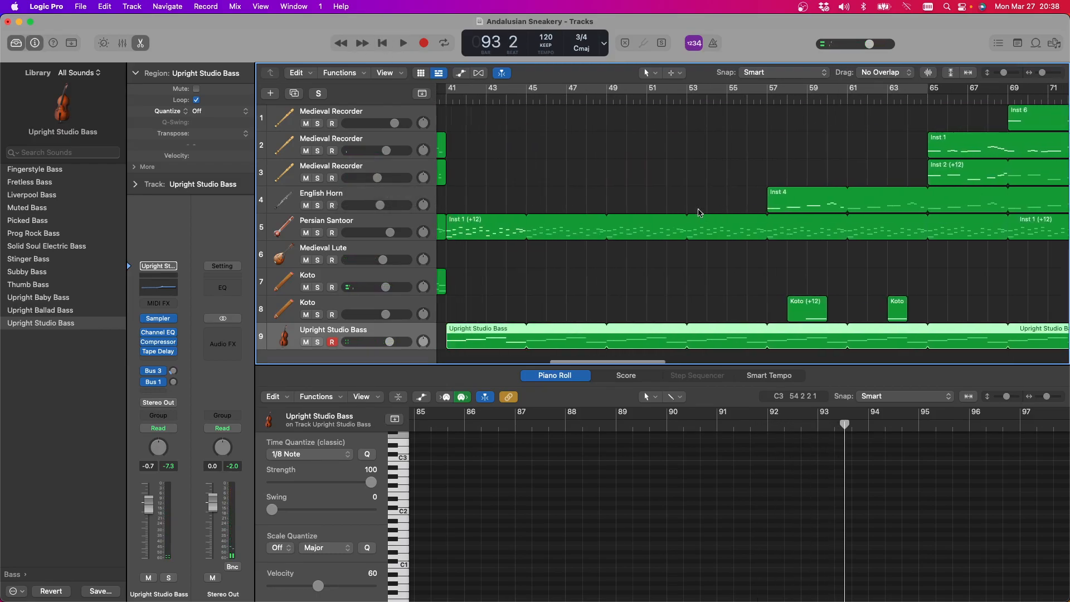
{"action": "scroll", "coordinate": [701, 212], "scroll_direction": "left", "scroll_amount": 2}
{"action": "left_click", "coordinate": [475, 100]}
{"action": "key", "text": "space"}
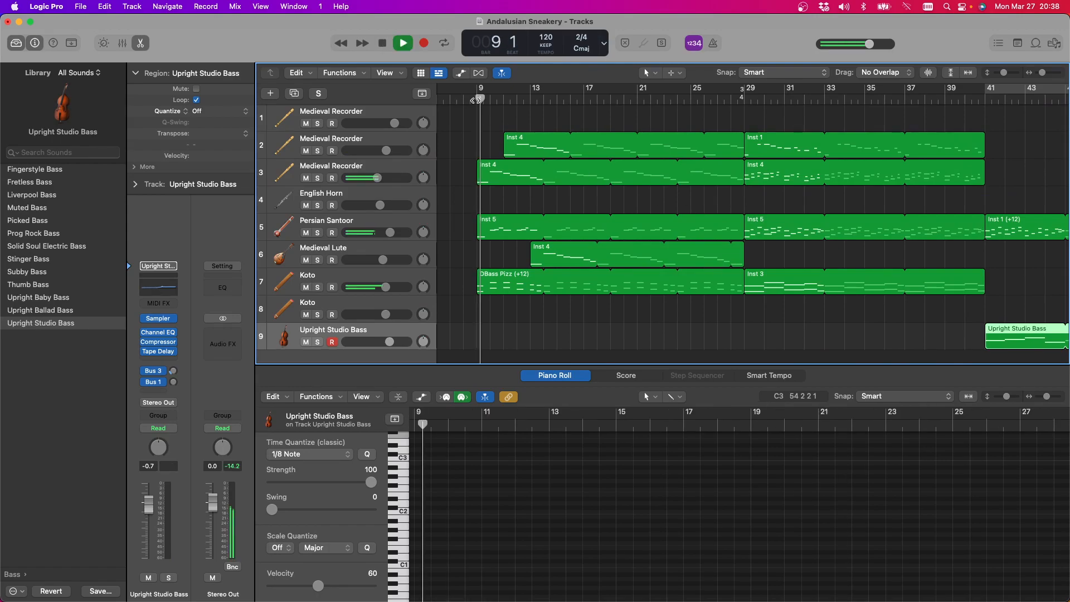
{"action": "scroll", "coordinate": [476, 100], "scroll_direction": "right", "scroll_amount": 5}
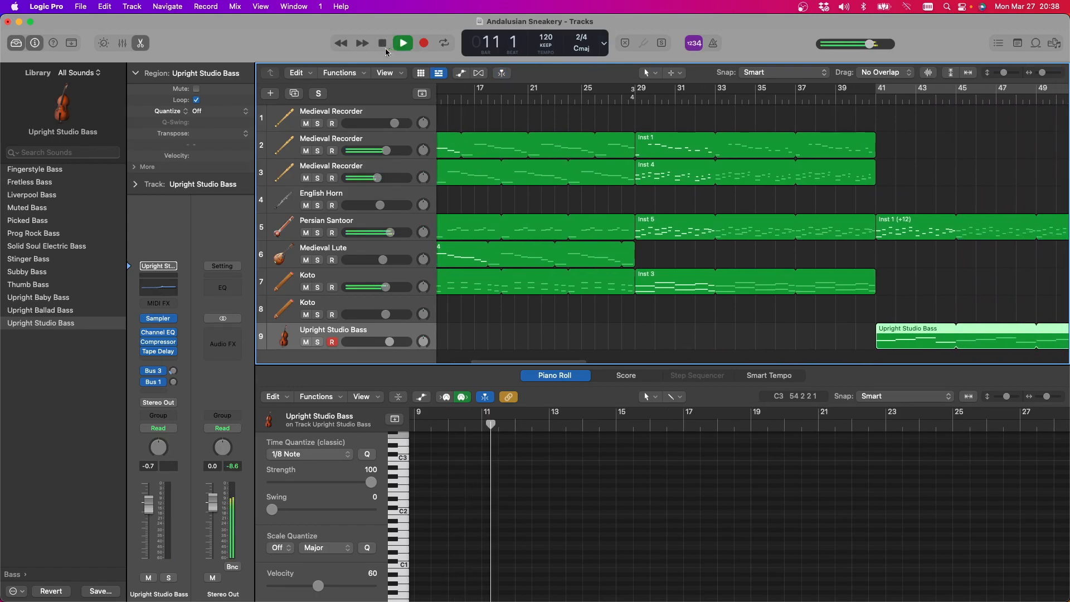
Delete the five looped regions between bars 9 and 29 on the Medieval Recorder, Persian Santoor, Medieval Lute and Koto tracks
{"action": "scroll", "coordinate": [750, 217], "scroll_direction": "left", "scroll_amount": 5}
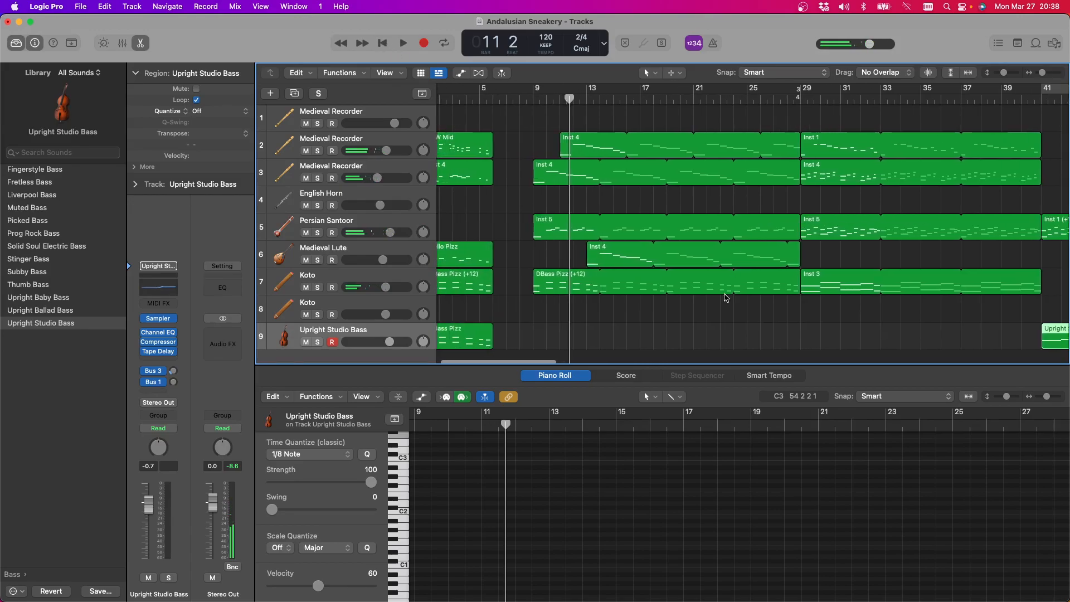
{"action": "left_click_drag", "start_coordinate": [656, 311], "coordinate": [697, 95]}
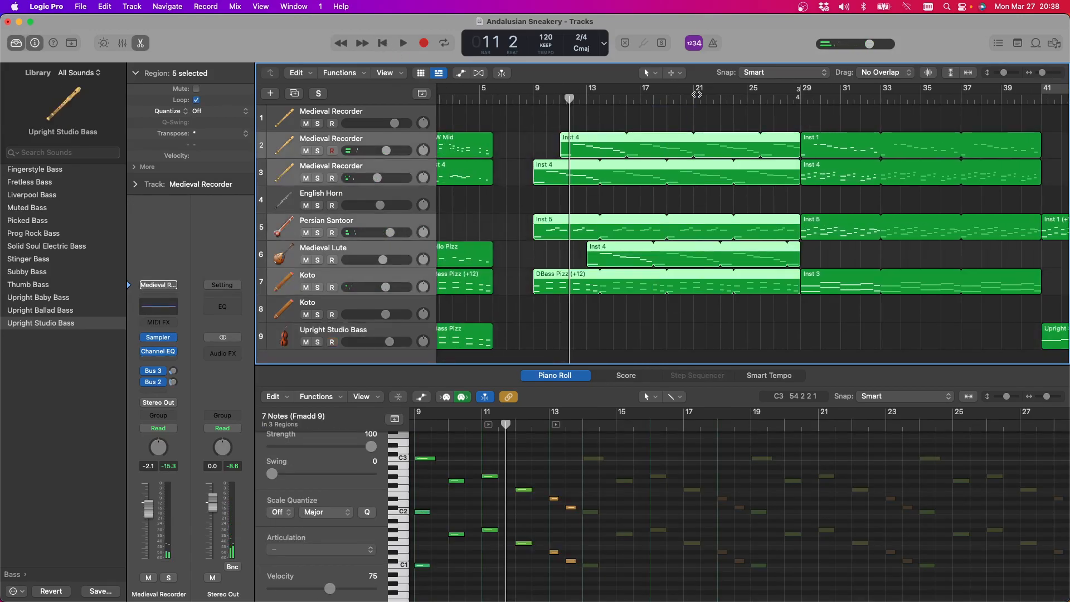
{"action": "key", "text": "Delete"}
Play the section from bar 29 and select the first Medieval Recorder track
{"action": "scroll", "coordinate": [669, 172], "scroll_direction": "left", "scroll_amount": 2}
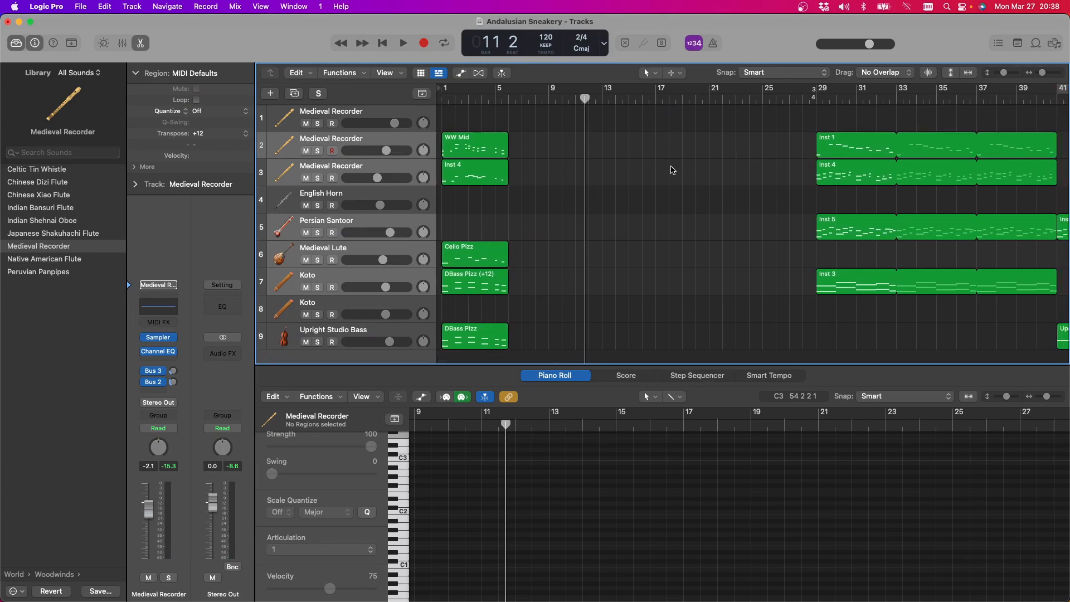
{"action": "scroll", "coordinate": [671, 170], "scroll_direction": "right", "scroll_amount": 10}
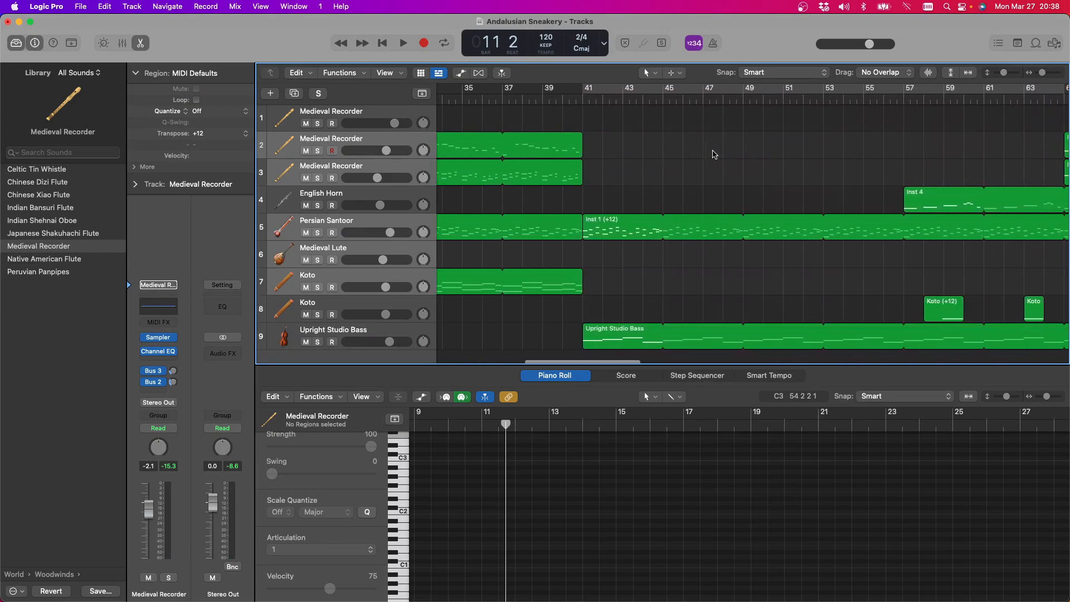
{"action": "scroll", "coordinate": [714, 155], "scroll_direction": "left", "scroll_amount": 5}
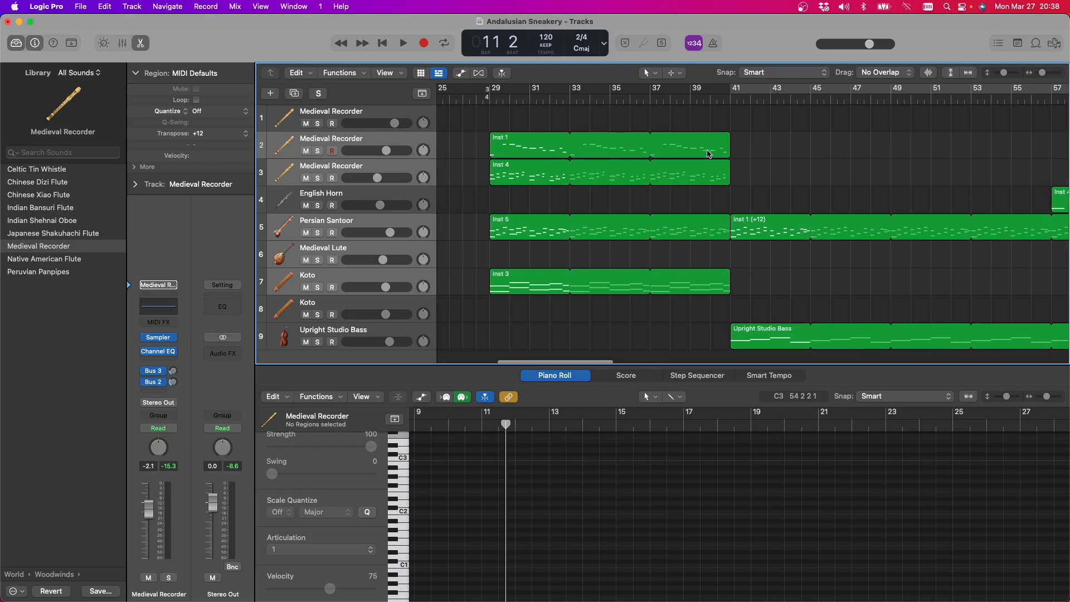
{"action": "left_click", "coordinate": [500, 99]}
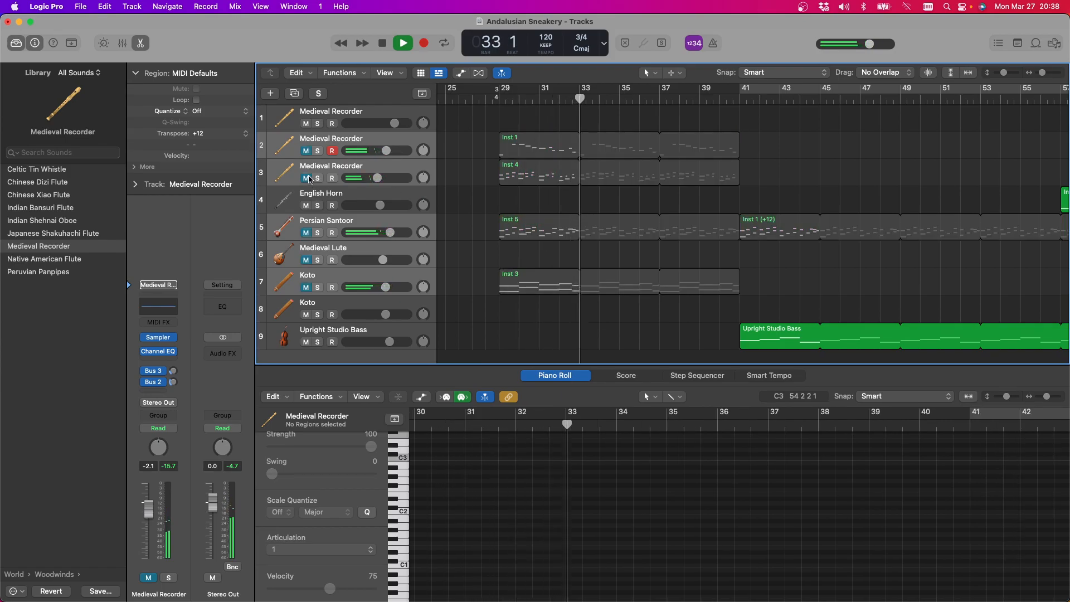
{"action": "left_click", "coordinate": [368, 113]}
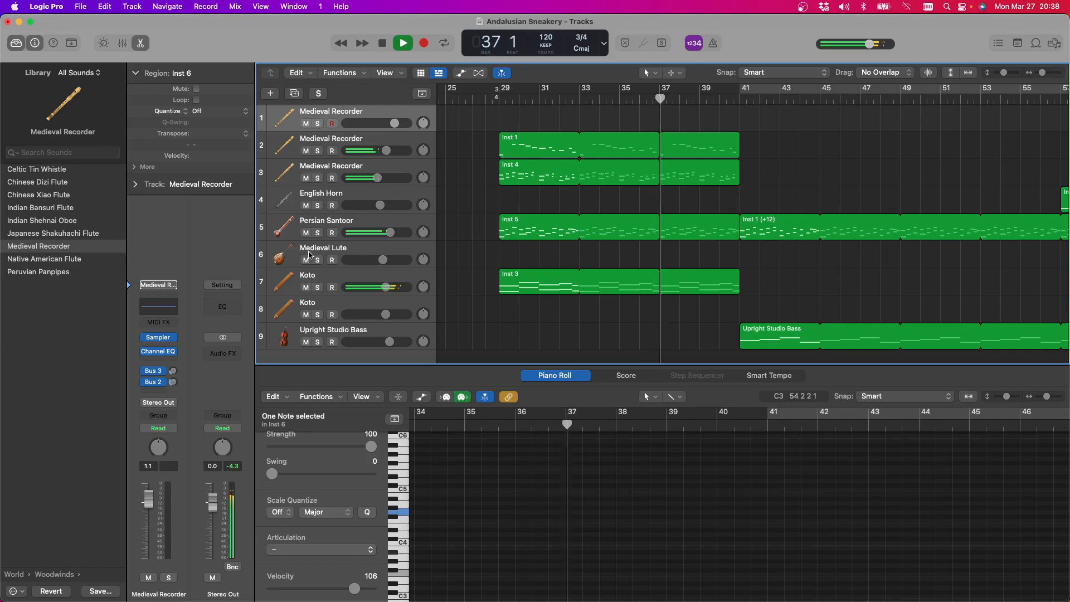
Solo the first Koto track briefly to hear it alone, then replay the full section from bar 29
{"action": "left_click", "coordinate": [317, 287]}
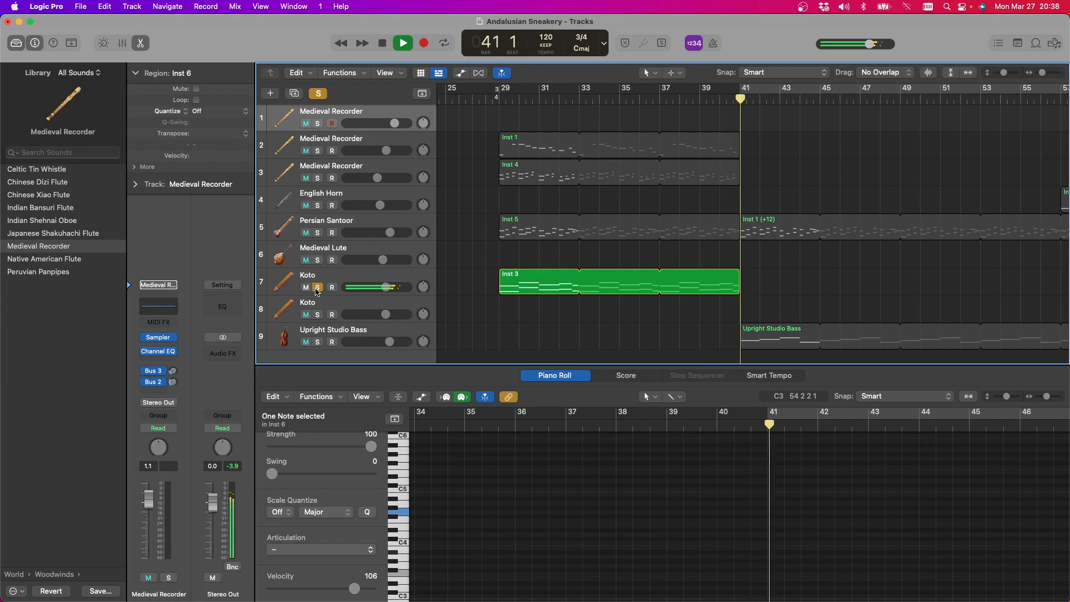
{"action": "left_click", "coordinate": [317, 287]}
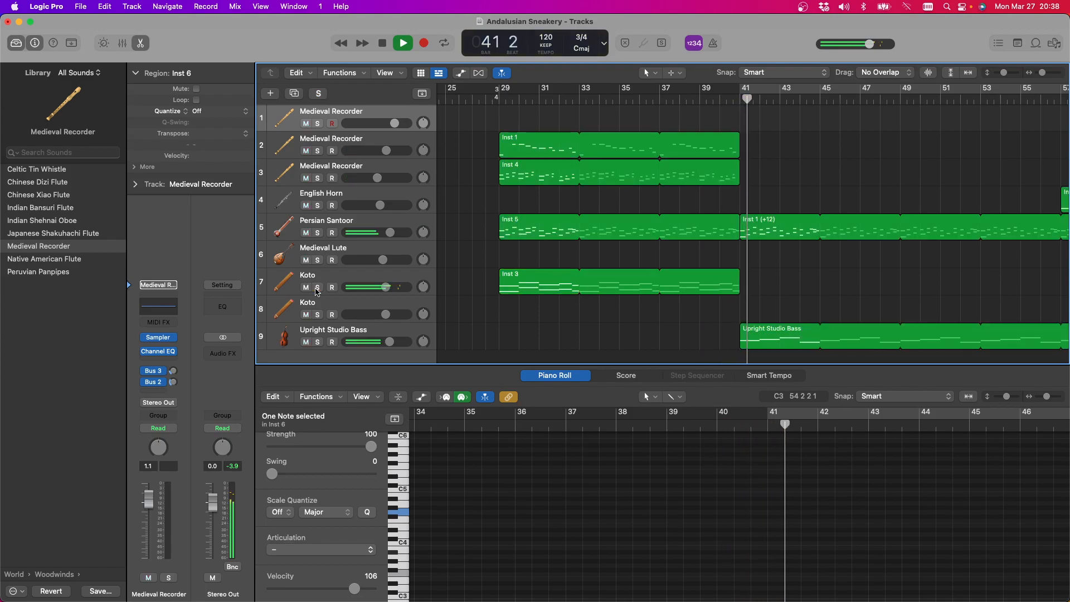
{"action": "left_click", "coordinate": [498, 100]}
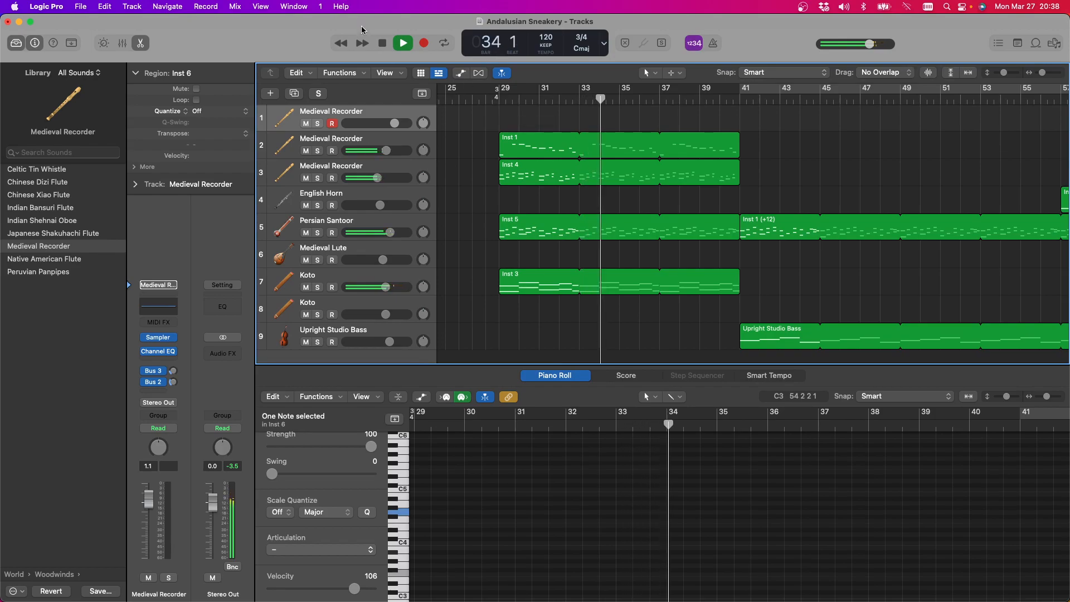
{"action": "left_click", "coordinate": [384, 45]}
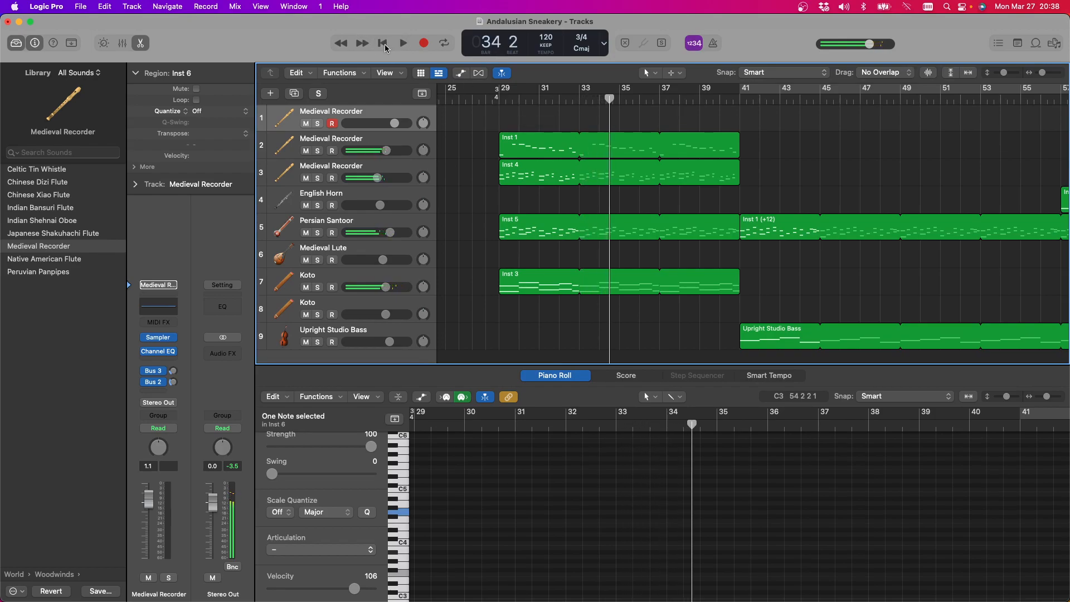
Transpose the second Medieval Recorder's Inst 1 region at bar 29 by +12 and listen to it
{"action": "left_click", "coordinate": [544, 158]}
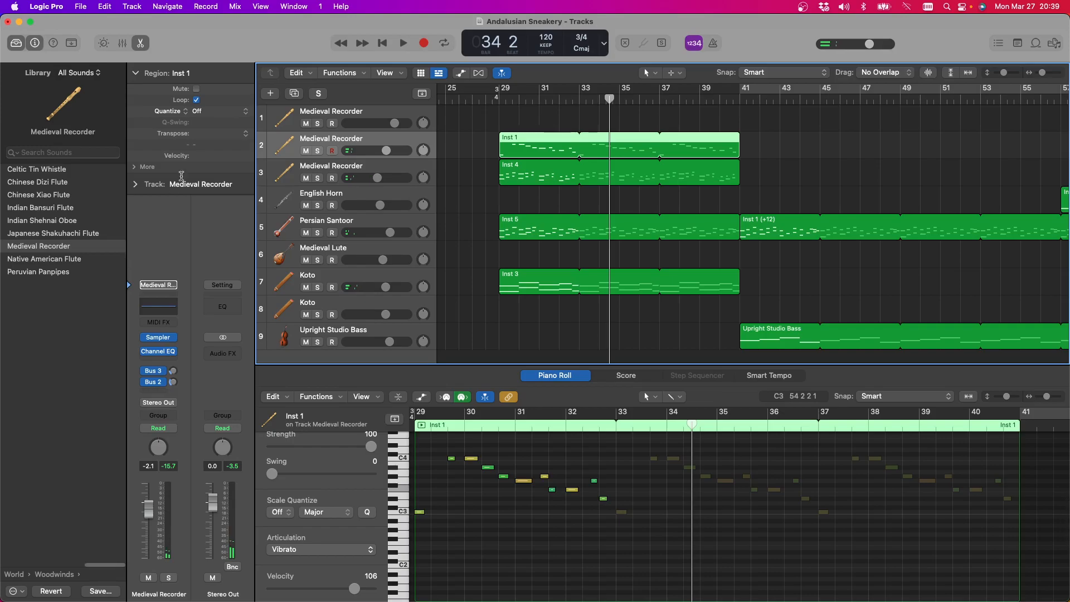
{"action": "left_click", "coordinate": [240, 134]}
{"action": "left_click", "coordinate": [215, 128]}
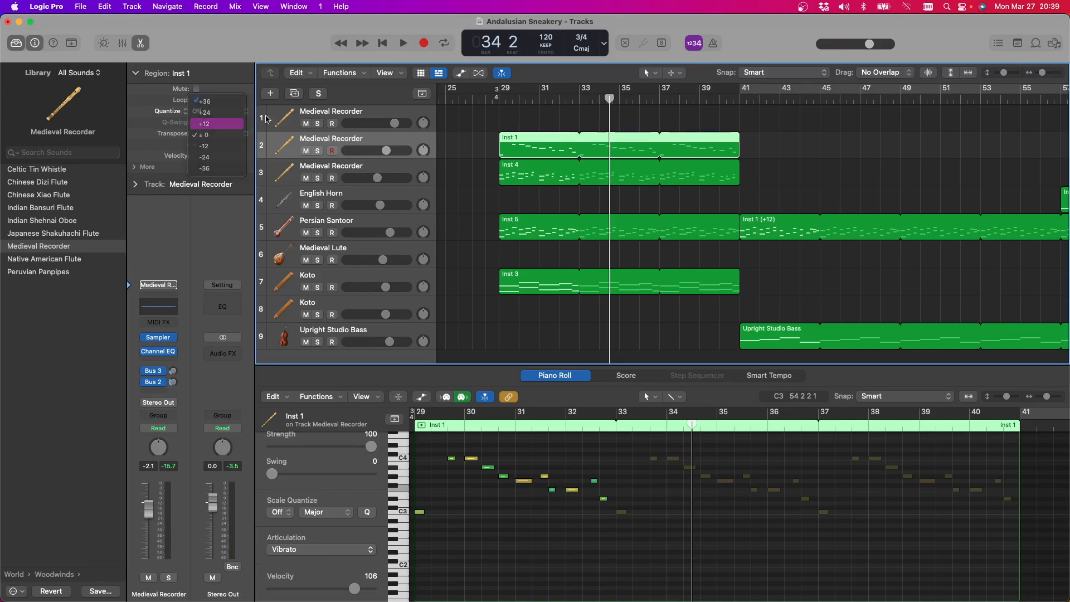
{"action": "left_click", "coordinate": [403, 43]}
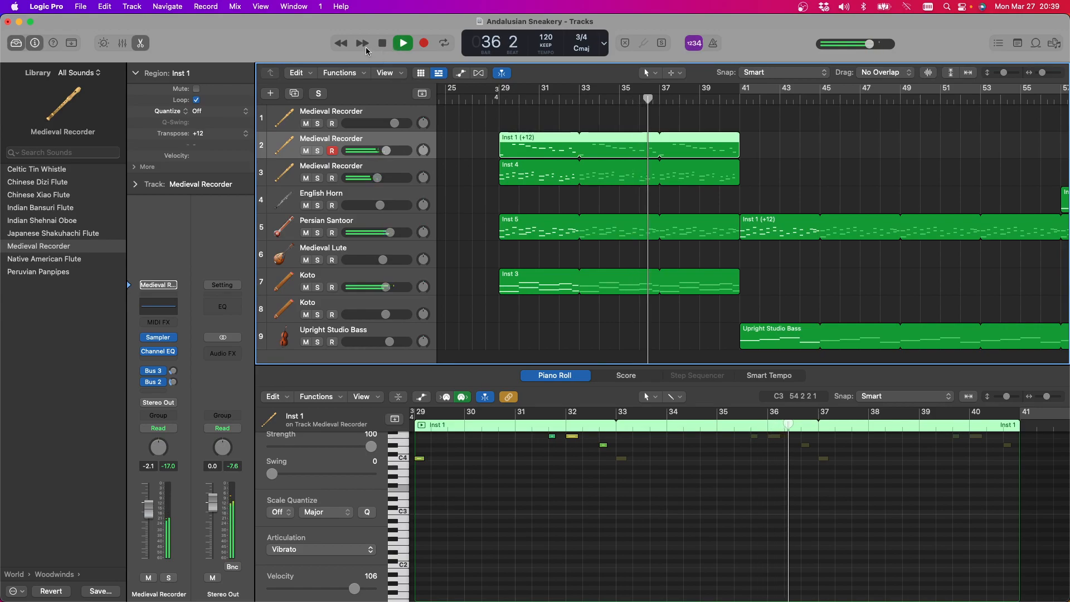
{"action": "key", "text": "space"}
Move the Inst 4 region at bar 29 from the third Medieval Recorder to the English Horn track and play from there
{"action": "scroll", "coordinate": [507, 174], "scroll_direction": "down", "scroll_amount": 1}
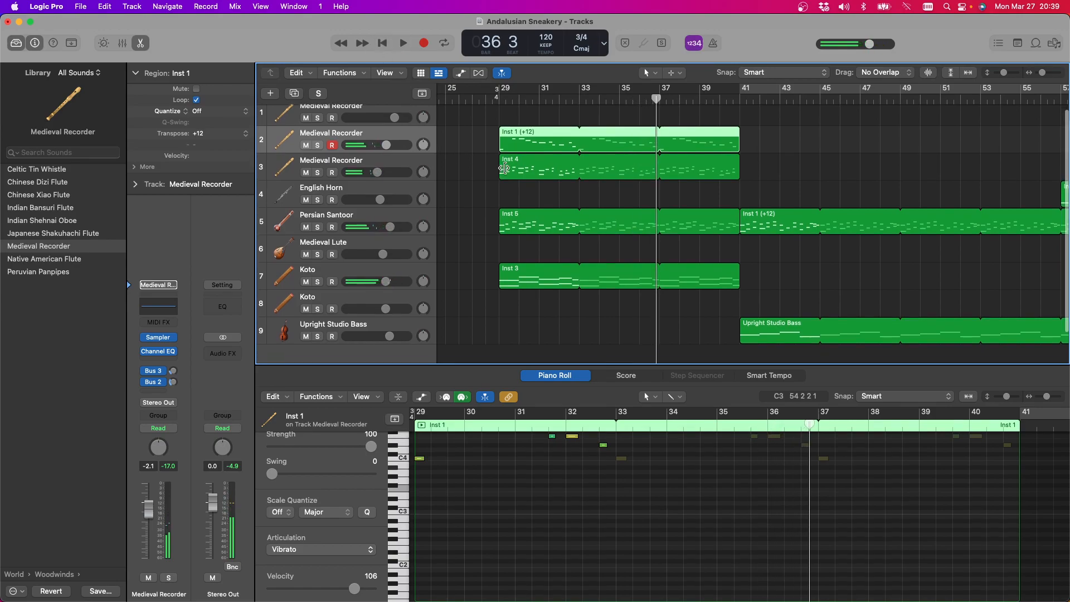
{"action": "left_click_drag", "start_coordinate": [514, 163], "coordinate": [516, 180]}
{"action": "left_click", "coordinate": [400, 45]}
{"action": "left_click", "coordinate": [502, 100]}
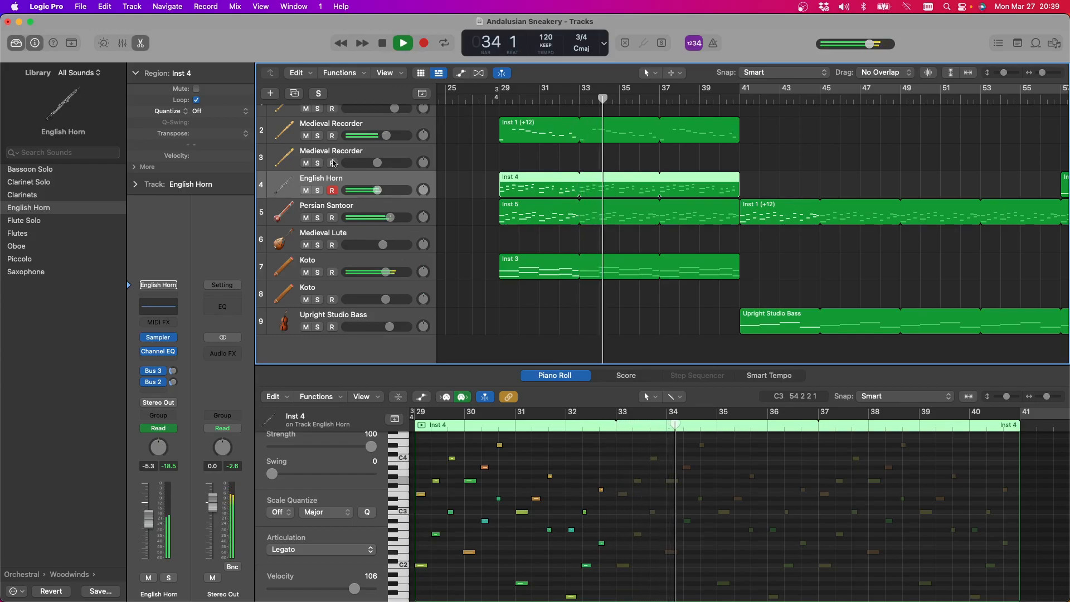
Set the English Horn's volume to -4.4 dB, temporarily muting the Persian Santoor and soloing the horn to judge it
{"action": "left_click", "coordinate": [306, 218]}
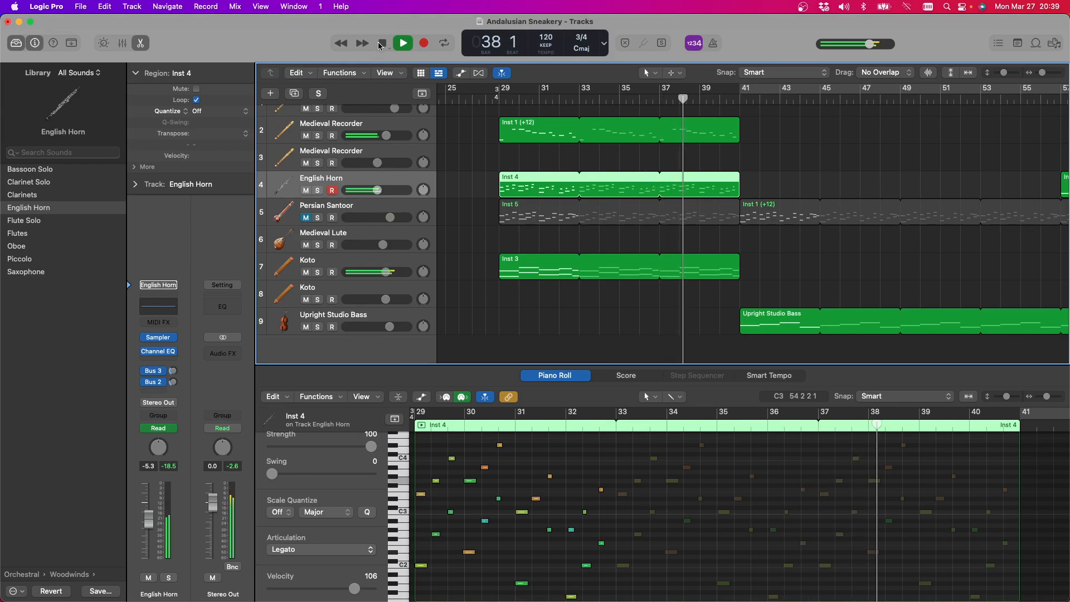
{"action": "left_click", "coordinate": [317, 191]}
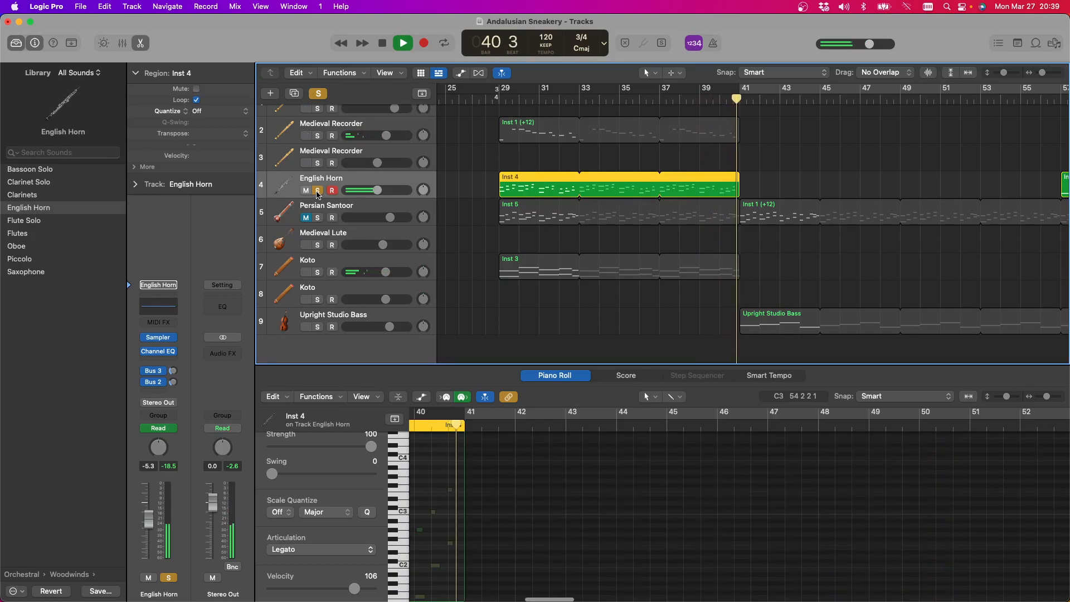
{"action": "left_click", "coordinate": [316, 191]}
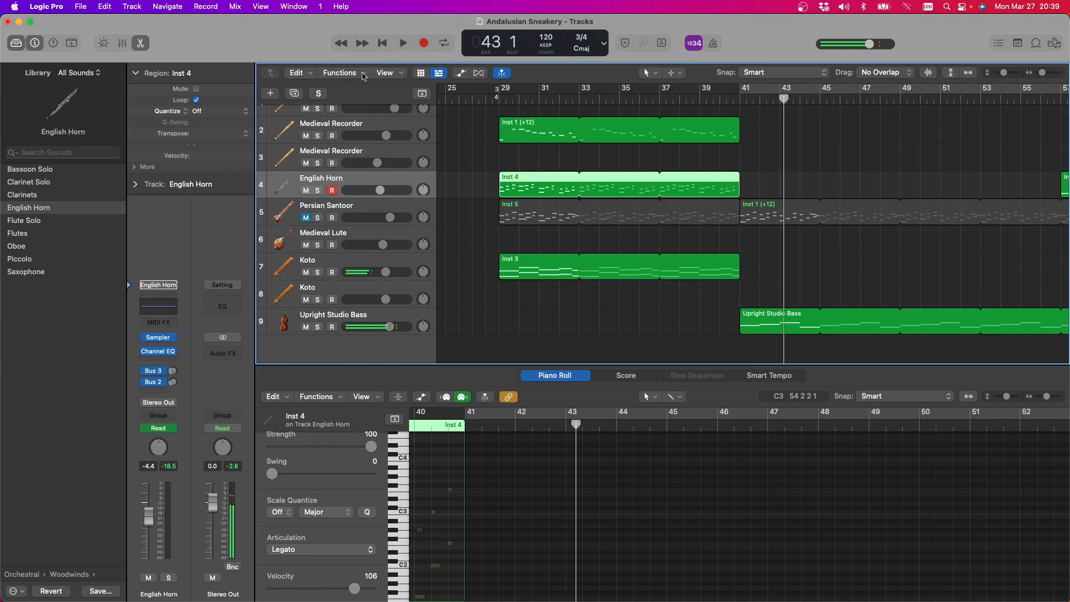
{"action": "left_click", "coordinate": [307, 218]}
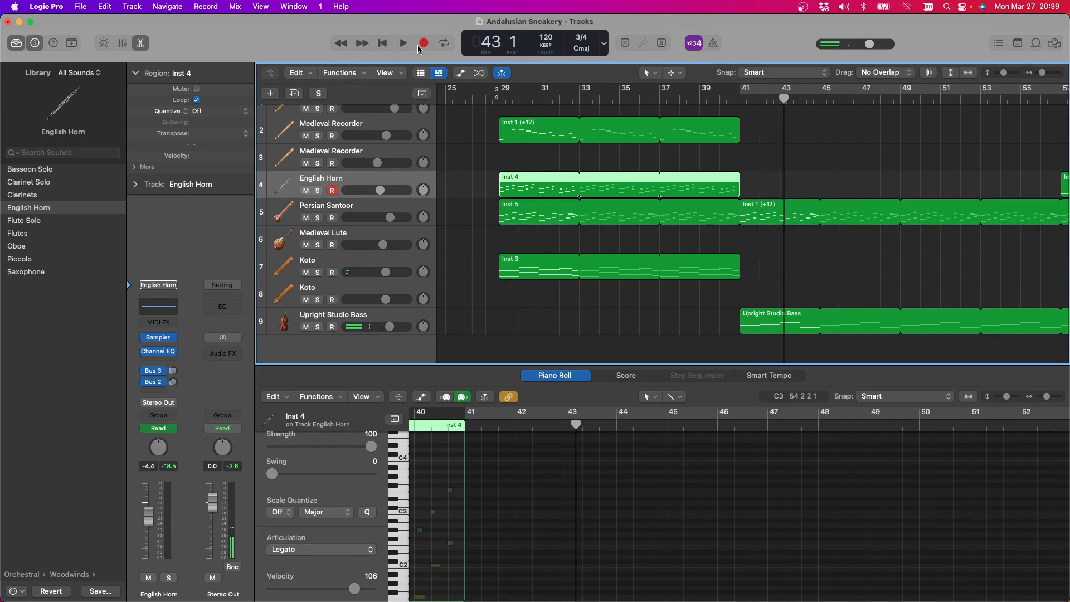
Move the second Medieval Recorder's Inst 1 region from bar 29 to bar 45 on the same track and play from there
{"action": "left_click", "coordinate": [402, 45]}
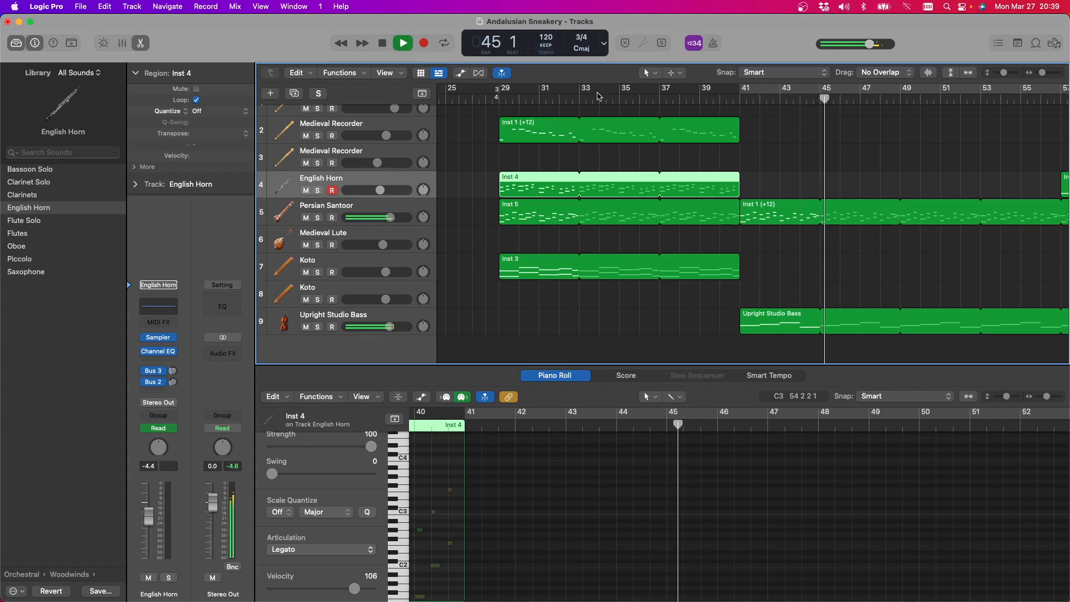
{"action": "scroll", "coordinate": [582, 125], "scroll_direction": "right", "scroll_amount": 15}
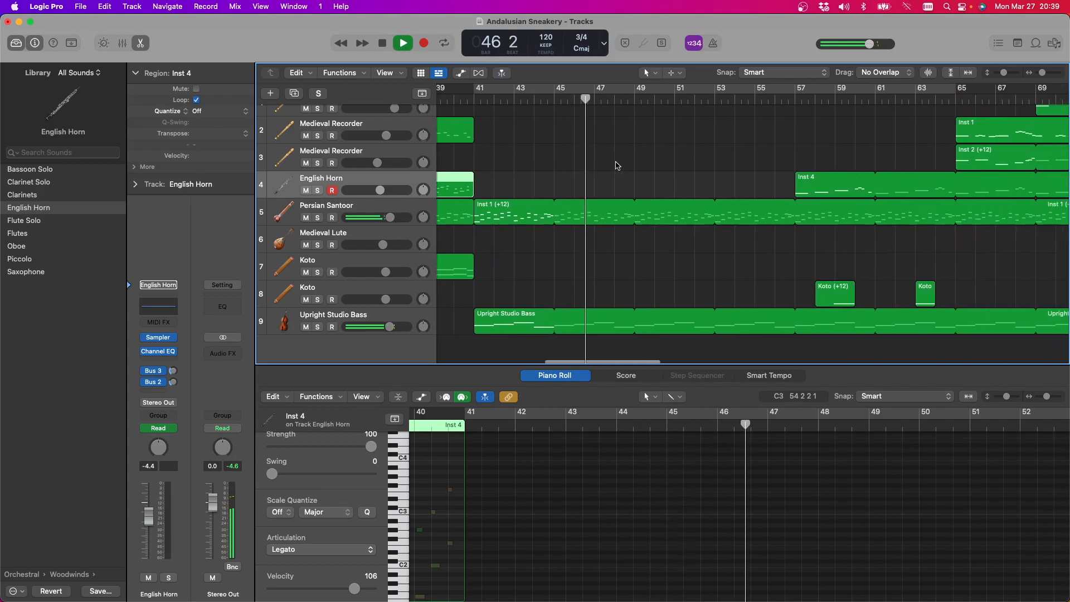
{"action": "scroll", "coordinate": [613, 162], "scroll_direction": "left", "scroll_amount": 10}
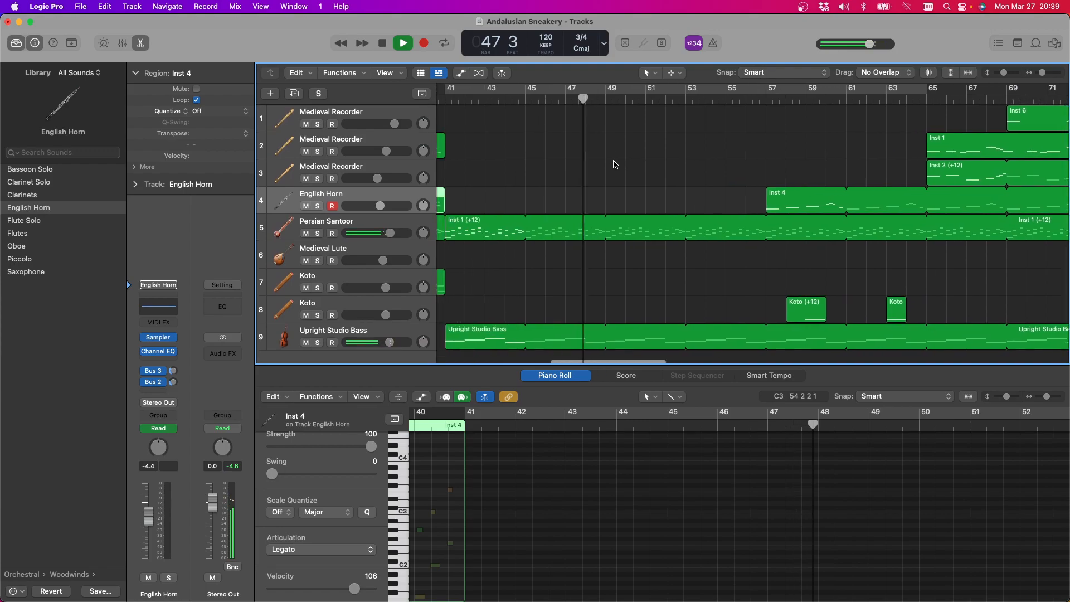
{"action": "scroll", "coordinate": [540, 139], "scroll_direction": "left", "scroll_amount": 6}
{"action": "left_click_drag", "start_coordinate": [491, 139], "coordinate": [764, 124]}
{"action": "mouse_move", "coordinate": [834, 148]}
{"action": "left_mouse_down"}
{"action": "mouse_move", "coordinate": [870, 177]}
{"action": "mouse_move", "coordinate": [853, 149]}
{"action": "mouse_move", "coordinate": [828, 144]}
{"action": "left_mouse_up"}
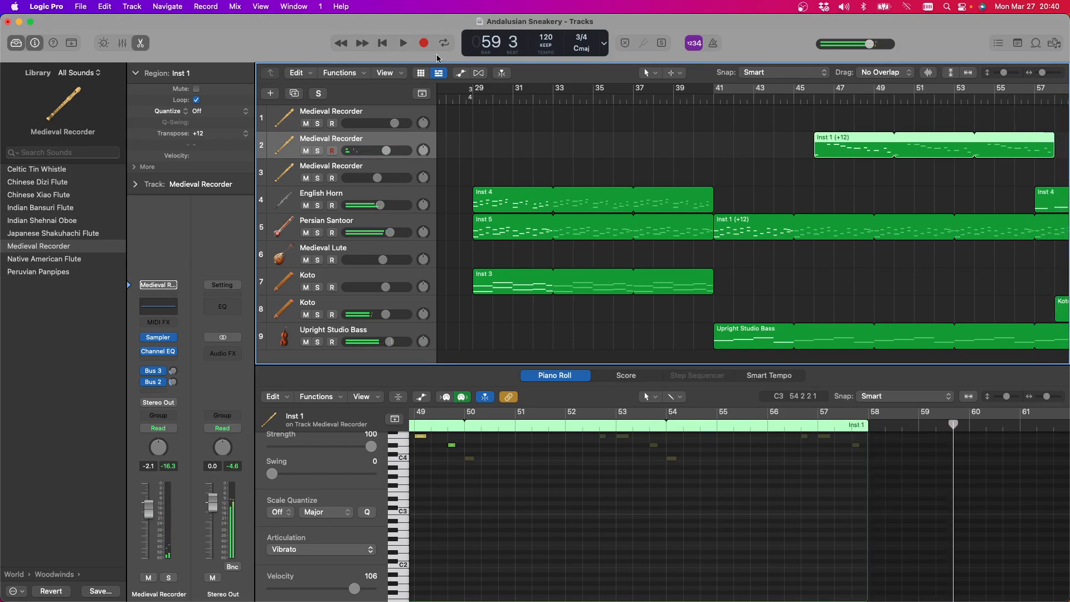
{"action": "left_click_drag", "start_coordinate": [848, 139], "coordinate": [816, 140]}
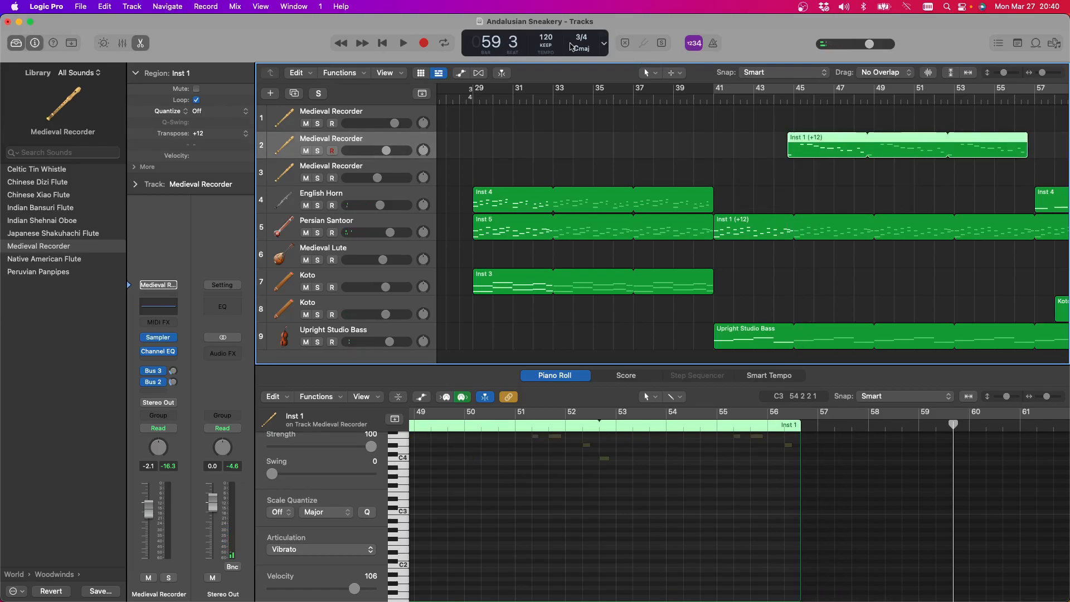
{"action": "left_click", "coordinate": [402, 43]}
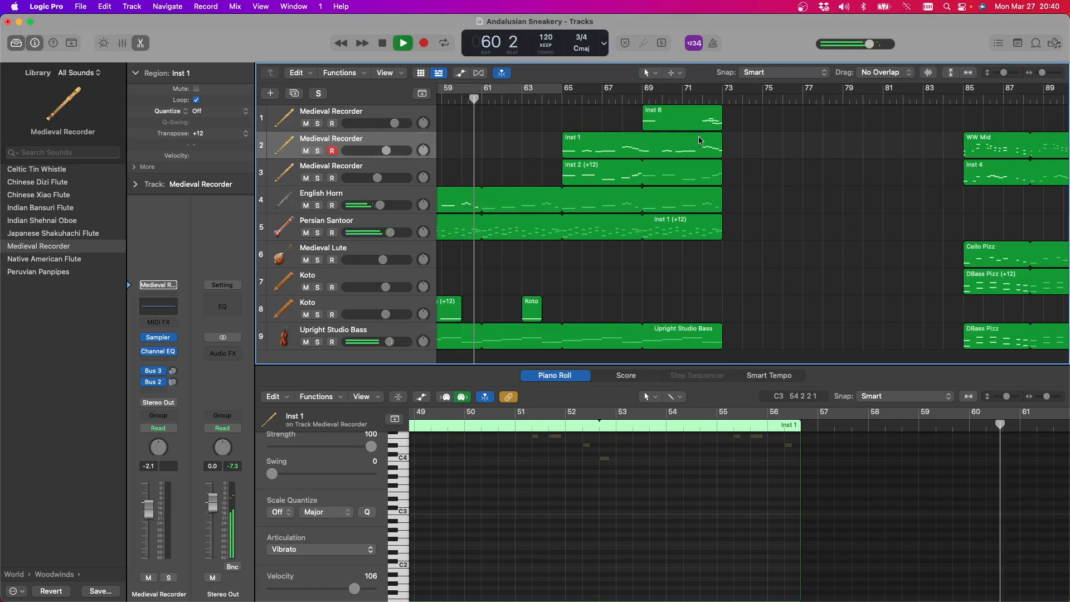
{"action": "scroll", "coordinate": [688, 133], "scroll_direction": "left", "scroll_amount": 10}
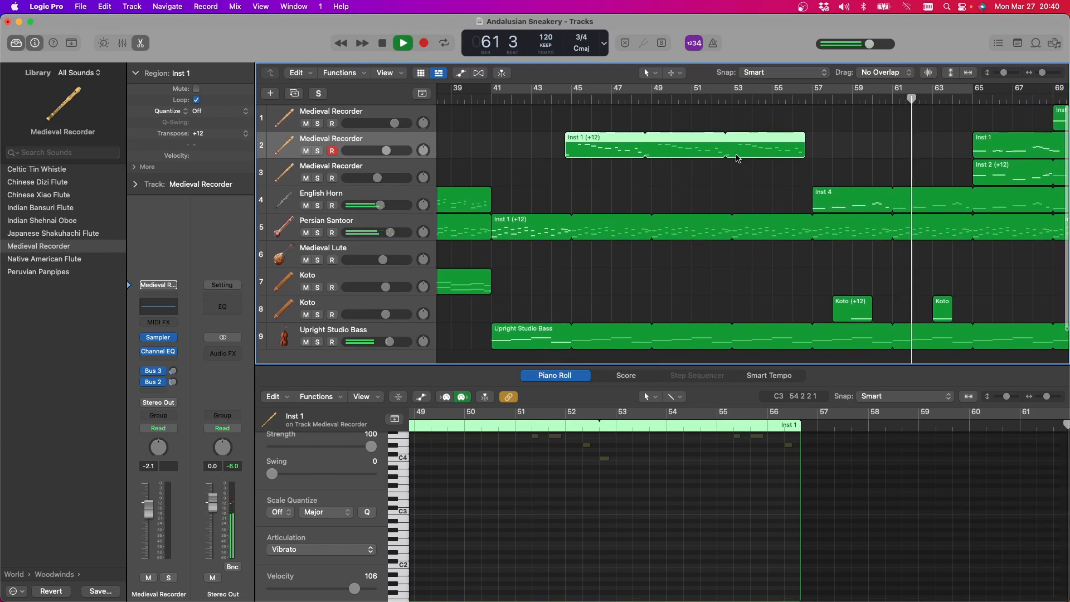
{"action": "scroll", "coordinate": [736, 159], "scroll_direction": "left", "scroll_amount": 3}
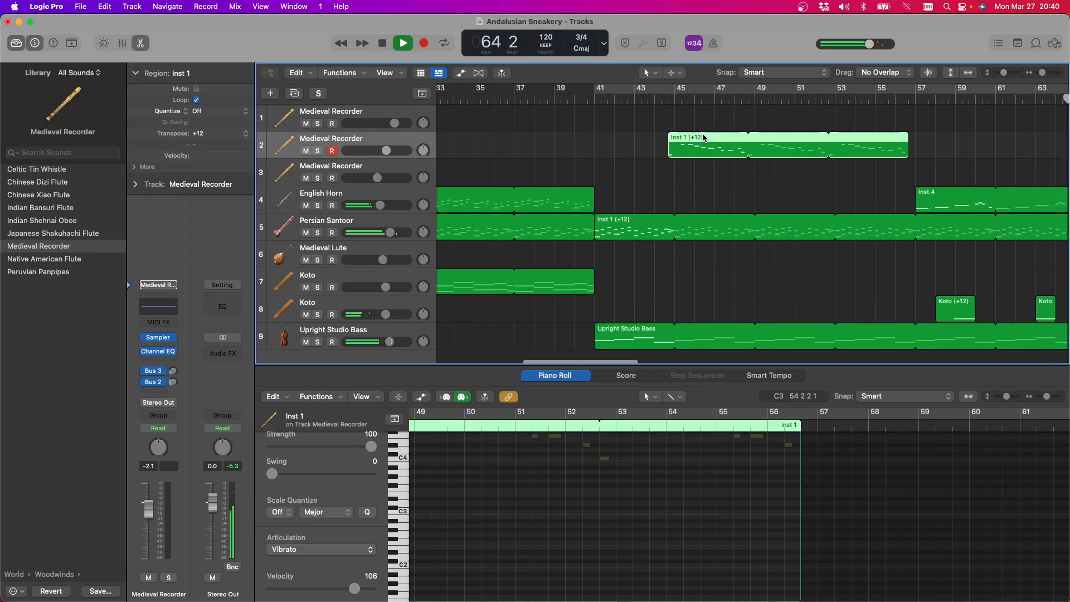
{"action": "left_click_drag", "start_coordinate": [704, 137], "coordinate": [710, 137]}
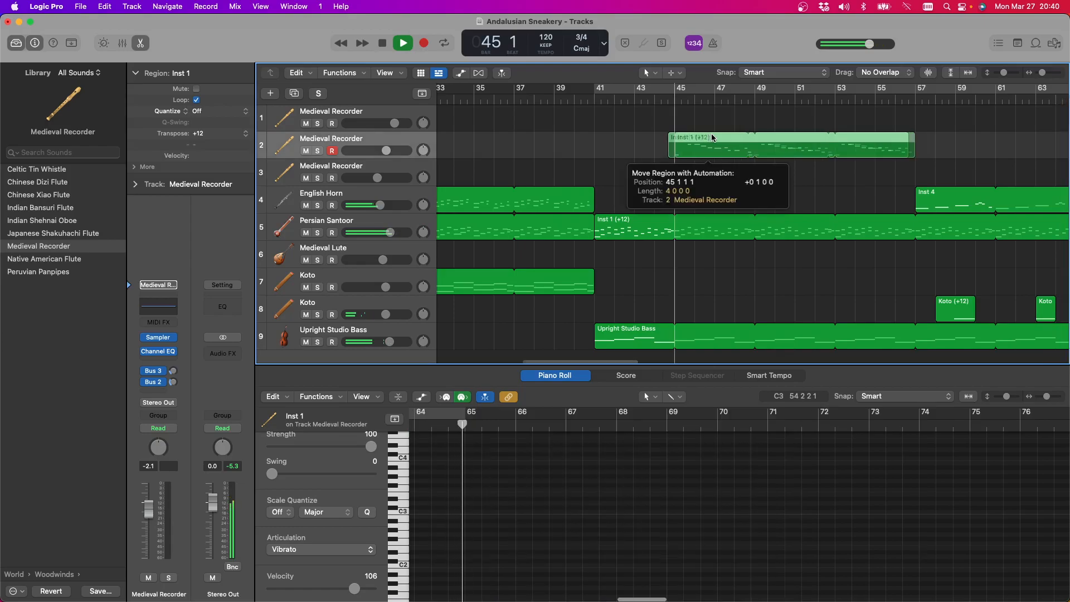
{"action": "left_click", "coordinate": [674, 102]}
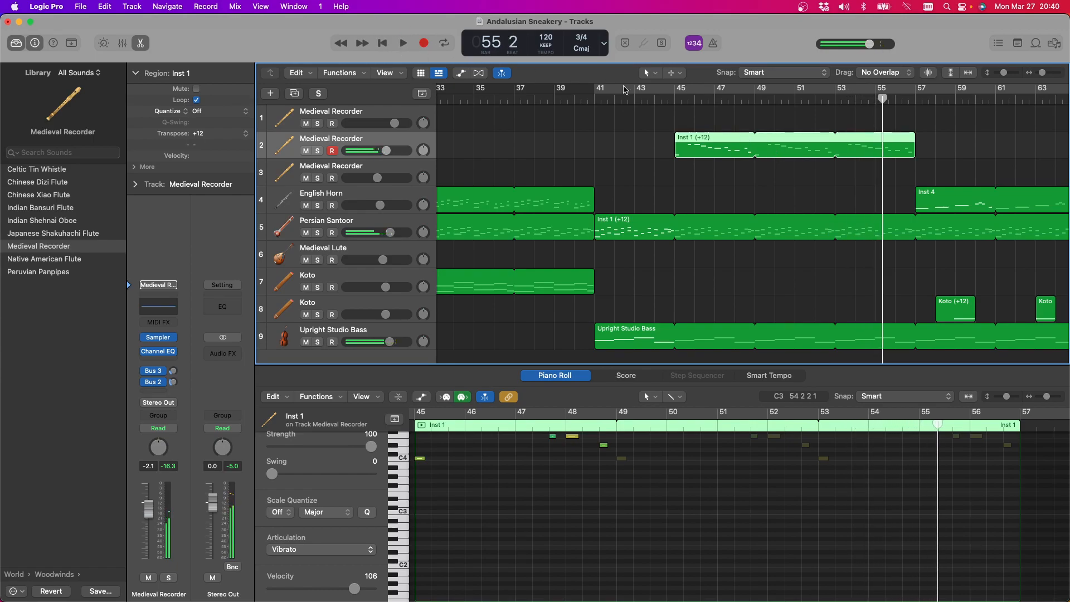
Move the Inst 1 region from the second Medieval Recorder to the Medieval Lute track at bar 49 and loop it up to bar 57
{"action": "key", "text": "l"}
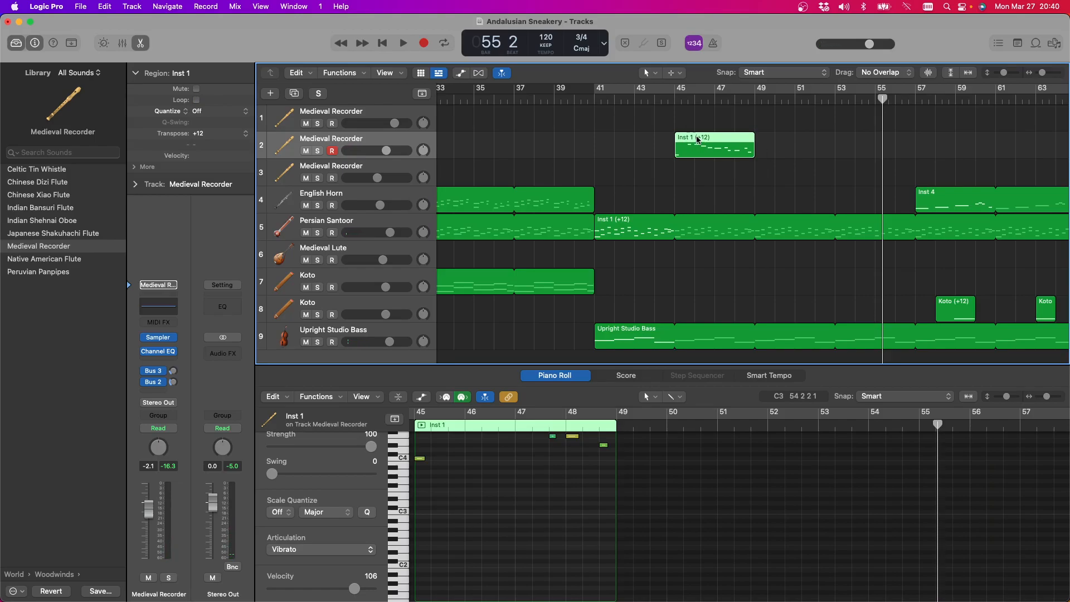
{"action": "left_click_drag", "start_coordinate": [697, 140], "coordinate": [705, 169]}
{"action": "left_click_drag", "start_coordinate": [723, 270], "coordinate": [779, 283]}
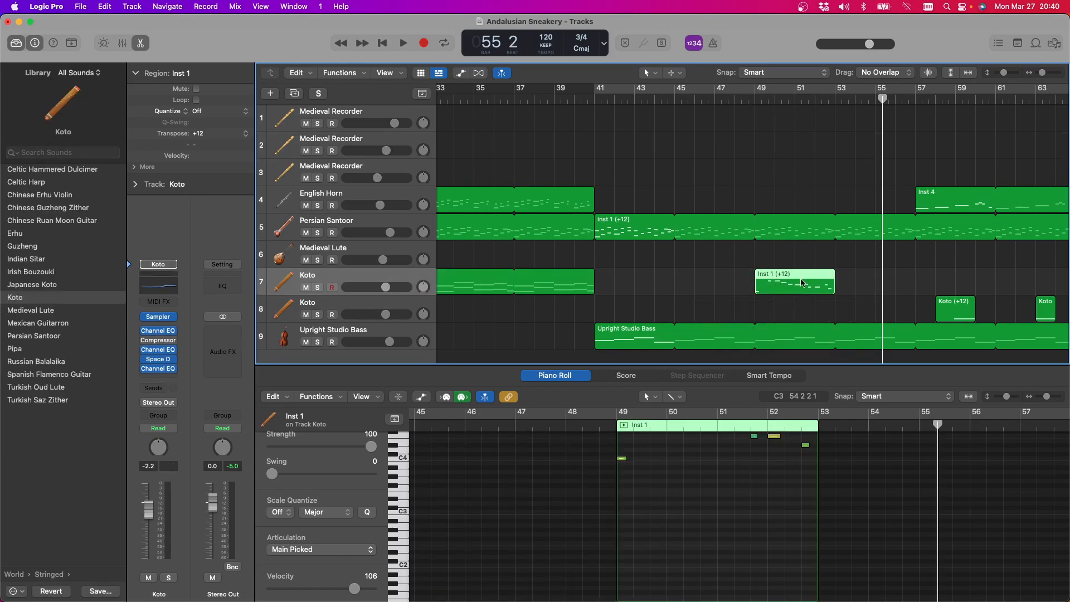
{"action": "left_click_drag", "start_coordinate": [786, 275], "coordinate": [916, 249]}
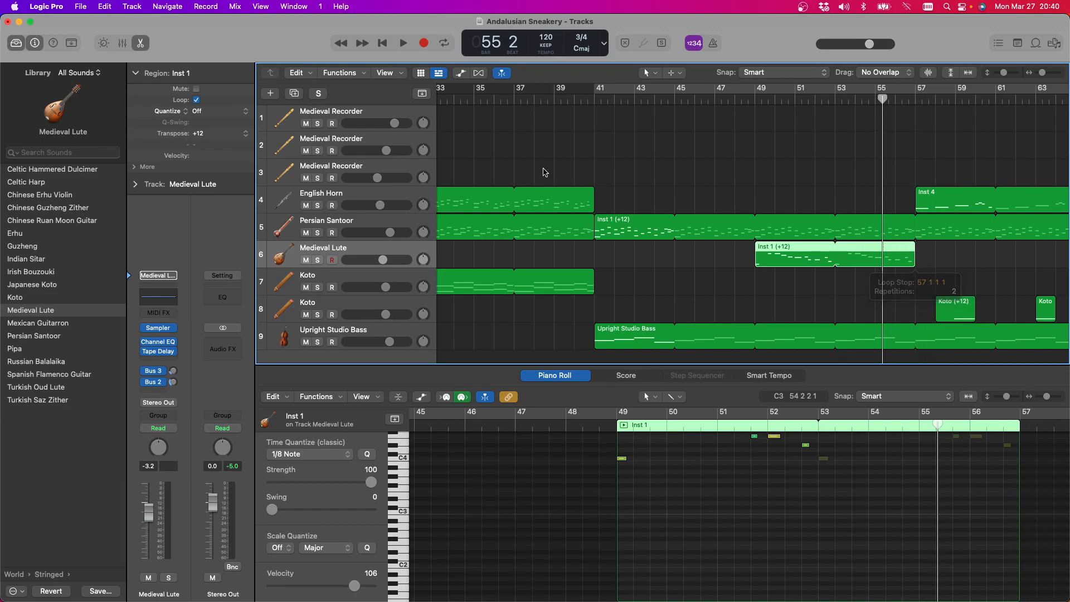
Play bars 41 to 57 as a cycle and lower the Persian Santoor's volume slightly
{"action": "left_click", "coordinate": [402, 43]}
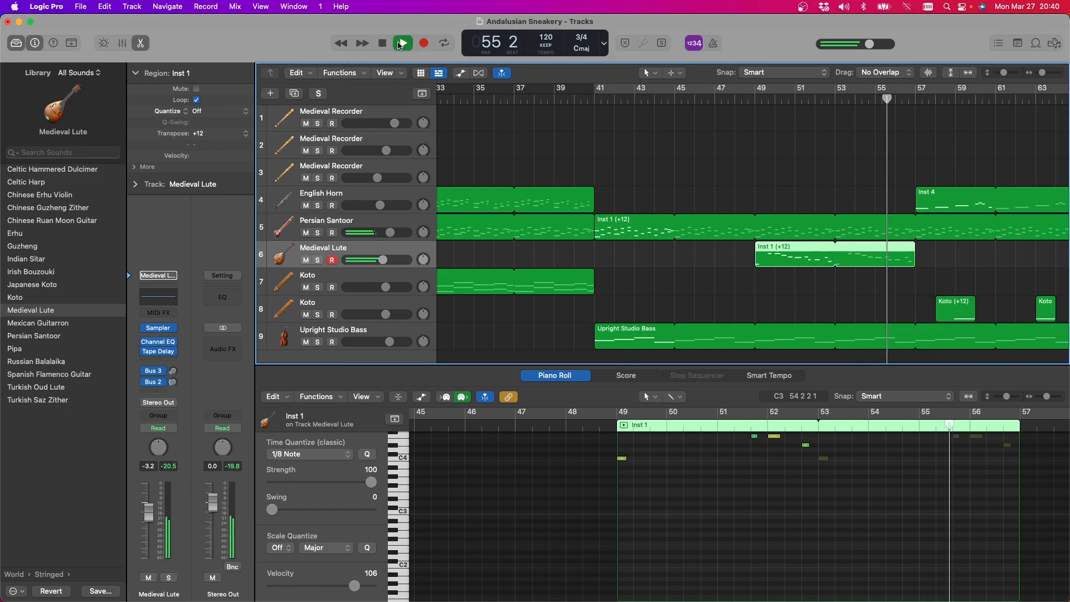
{"action": "key", "text": "space"}
{"action": "left_click", "coordinate": [597, 100]}
{"action": "key", "text": "space"}
{"action": "left_click_drag", "start_coordinate": [599, 90], "coordinate": [835, 89]}
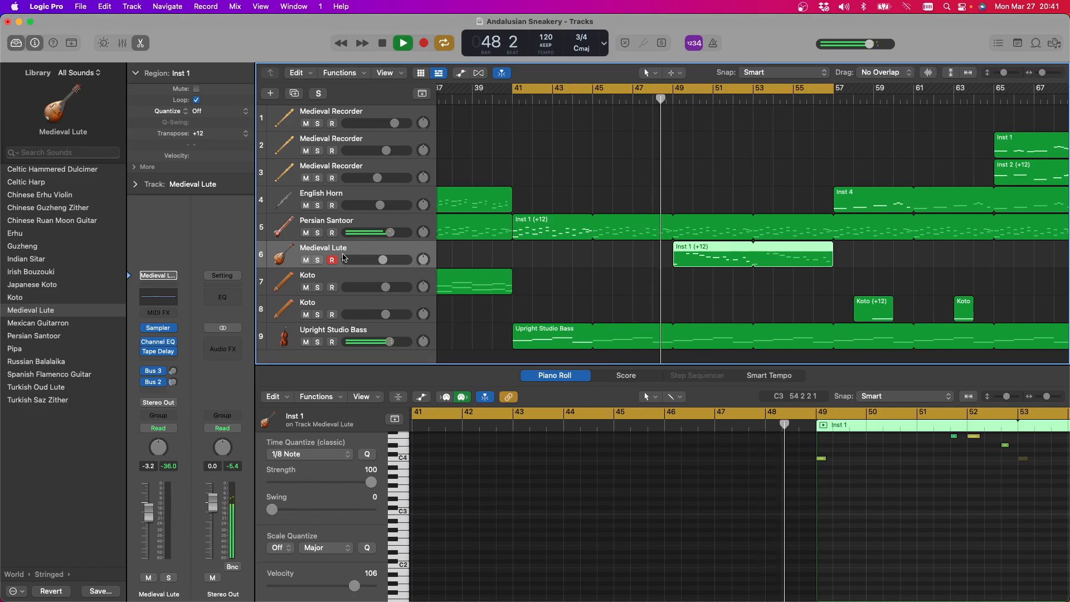
{"action": "left_click", "coordinate": [390, 233]}
{"action": "left_click_drag", "start_coordinate": [390, 232], "coordinate": [387, 232]}
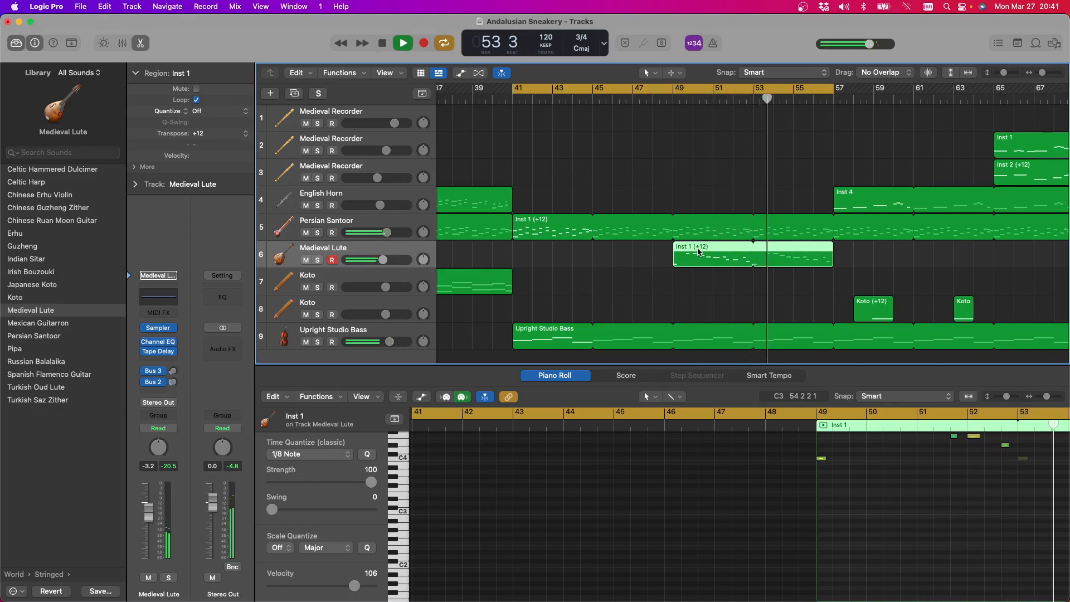
Try the Medieval Lute's Inst 1 region at ±0 transposition in playback, and set it back to +12
{"action": "left_click", "coordinate": [402, 38]}
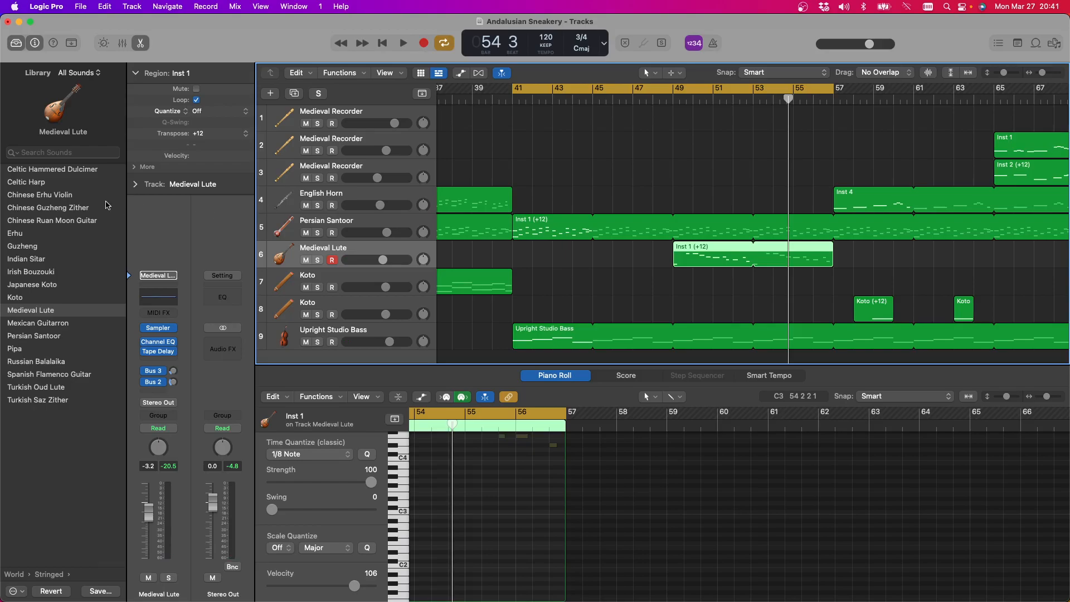
{"action": "left_click", "coordinate": [245, 134]}
{"action": "left_click", "coordinate": [243, 146]}
{"action": "key", "text": "space"}
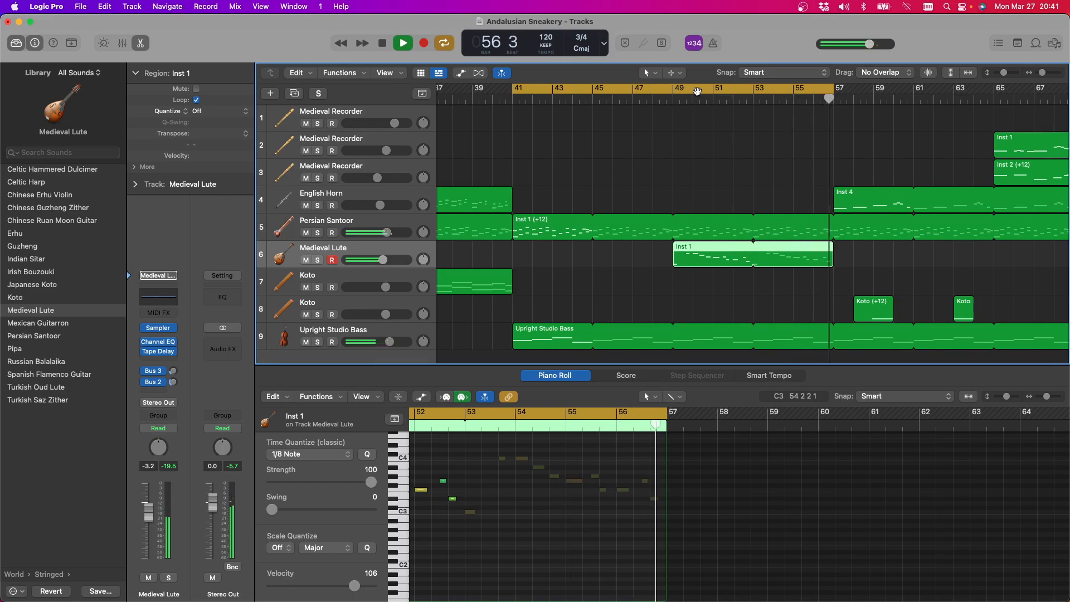
{"action": "key", "text": "space"}
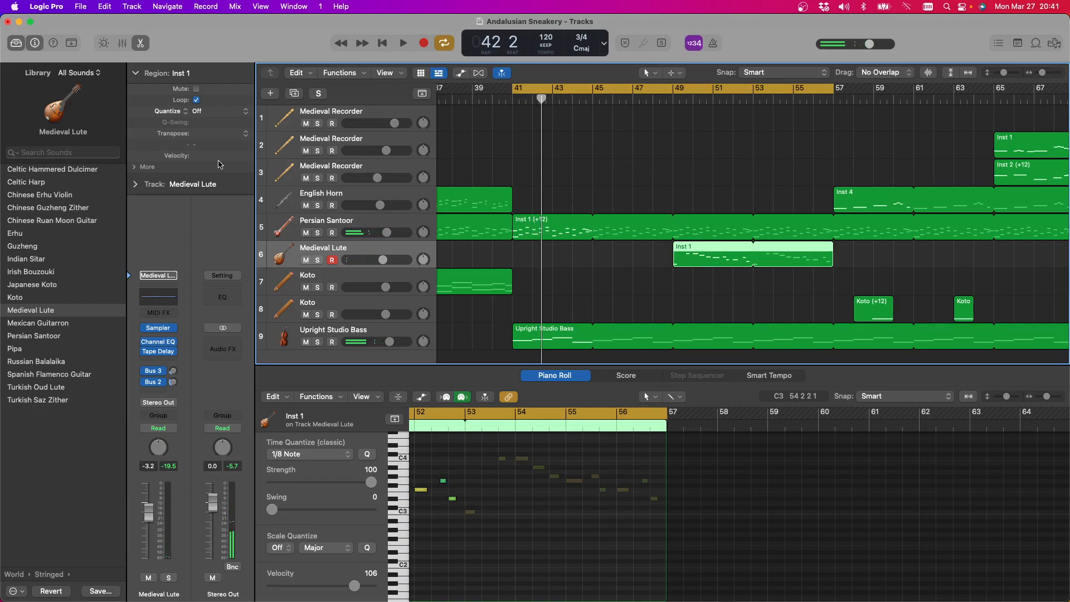
{"action": "left_click", "coordinate": [250, 137]}
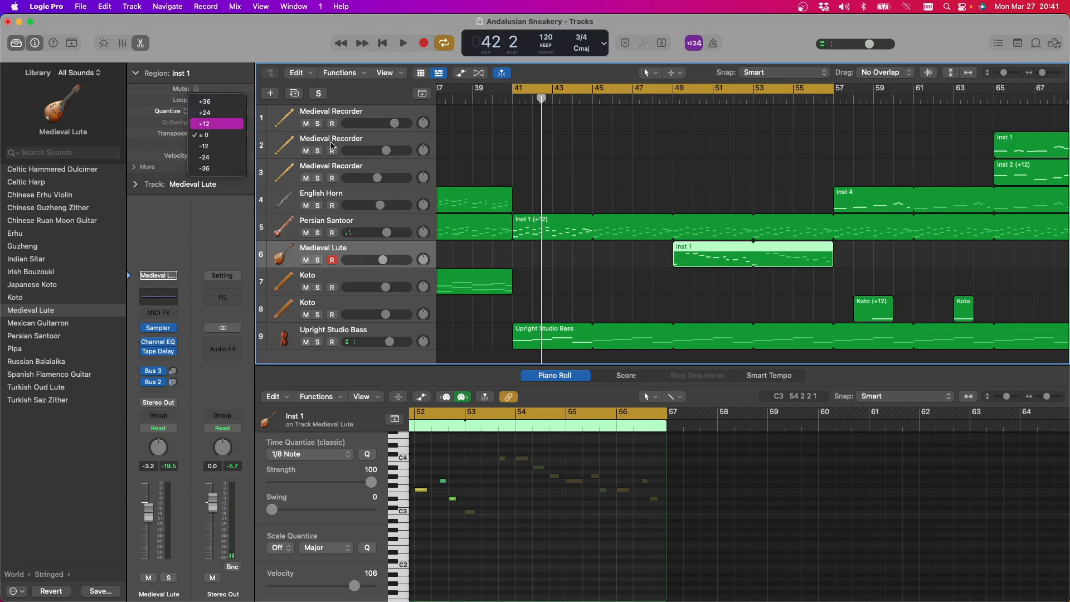
{"action": "left_click", "coordinate": [220, 124]}
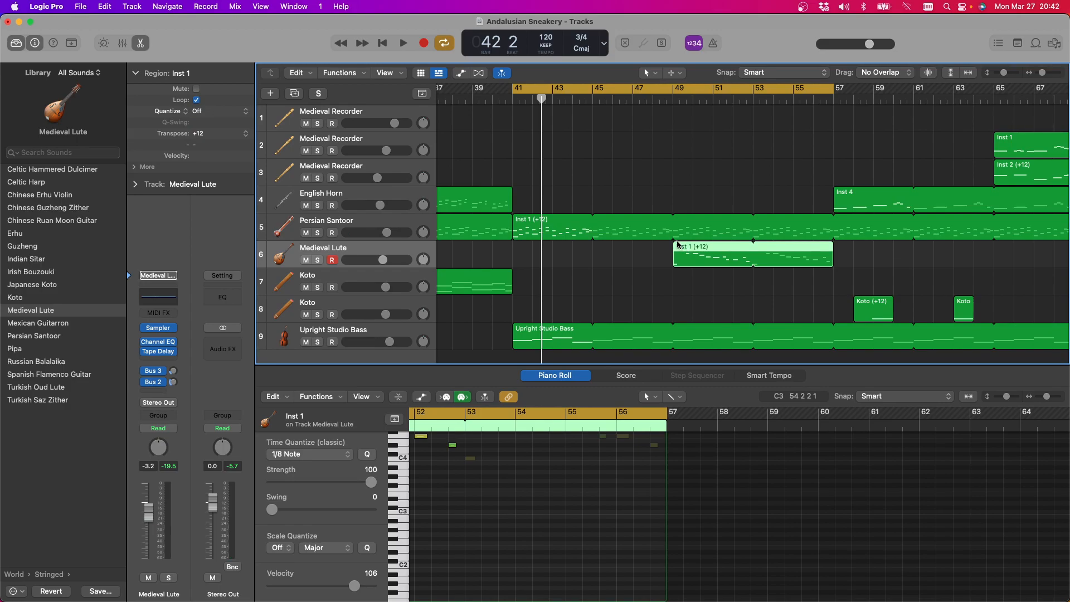
Move the Inst 1 region from the Medieval Lute to the second Medieval Recorder at bar 49 and play the cycle briefly
{"action": "left_click_drag", "start_coordinate": [678, 249], "coordinate": [680, 168]}
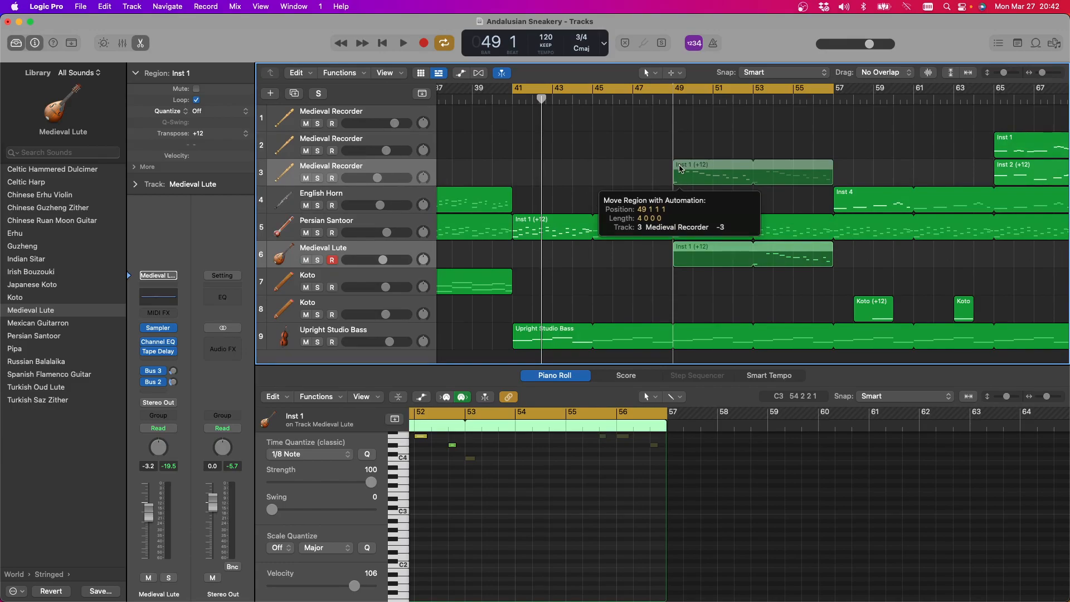
{"action": "left_click_drag", "start_coordinate": [680, 165], "coordinate": [679, 152]}
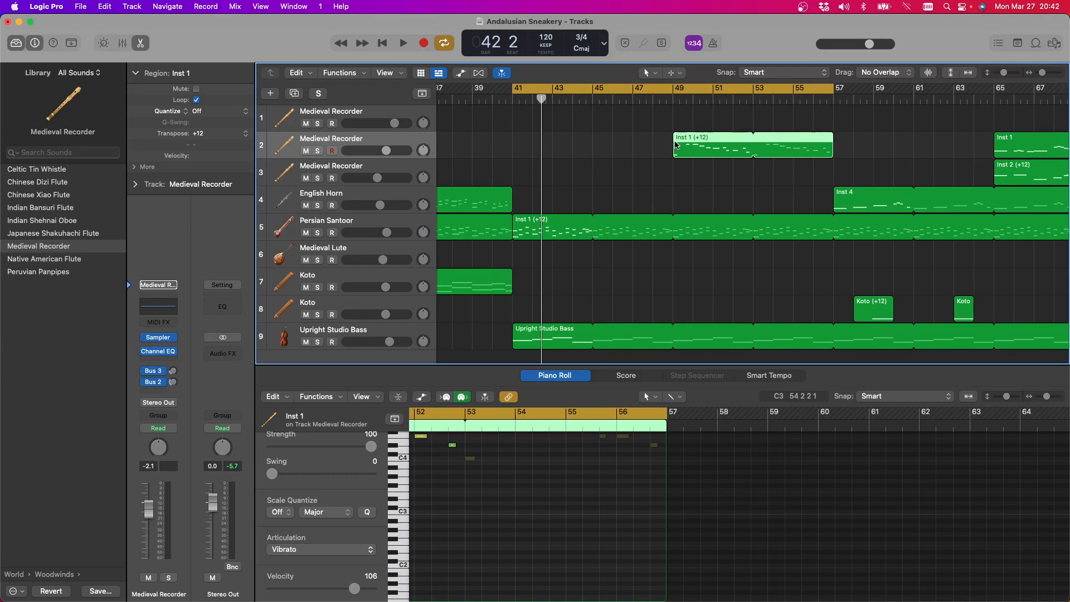
{"action": "scroll", "coordinate": [678, 145], "scroll_direction": "down", "scroll_amount": 3}
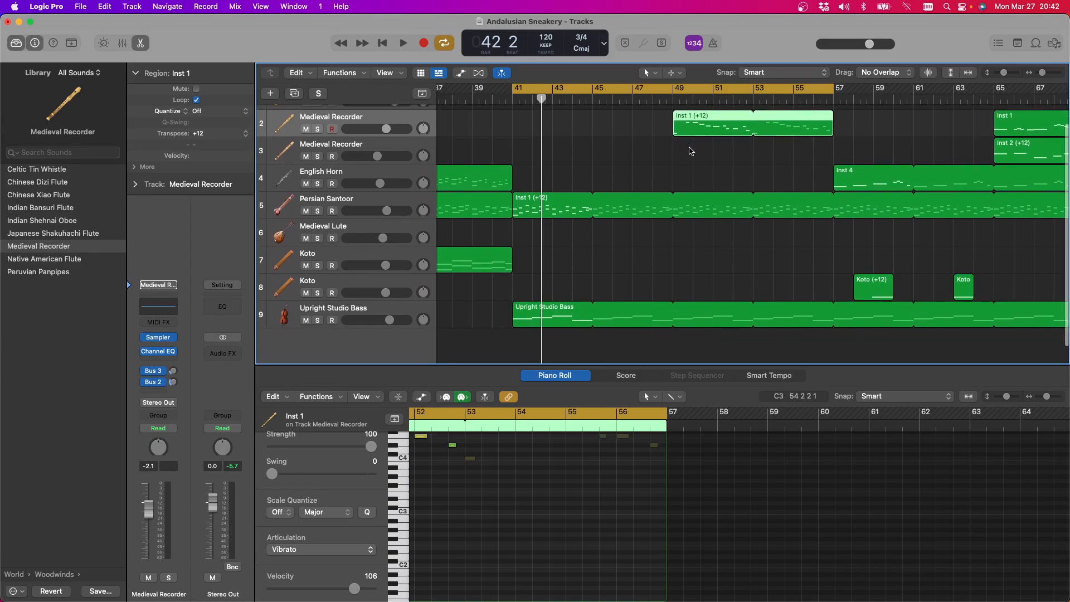
{"action": "scroll", "coordinate": [690, 151], "scroll_direction": "up", "scroll_amount": 3}
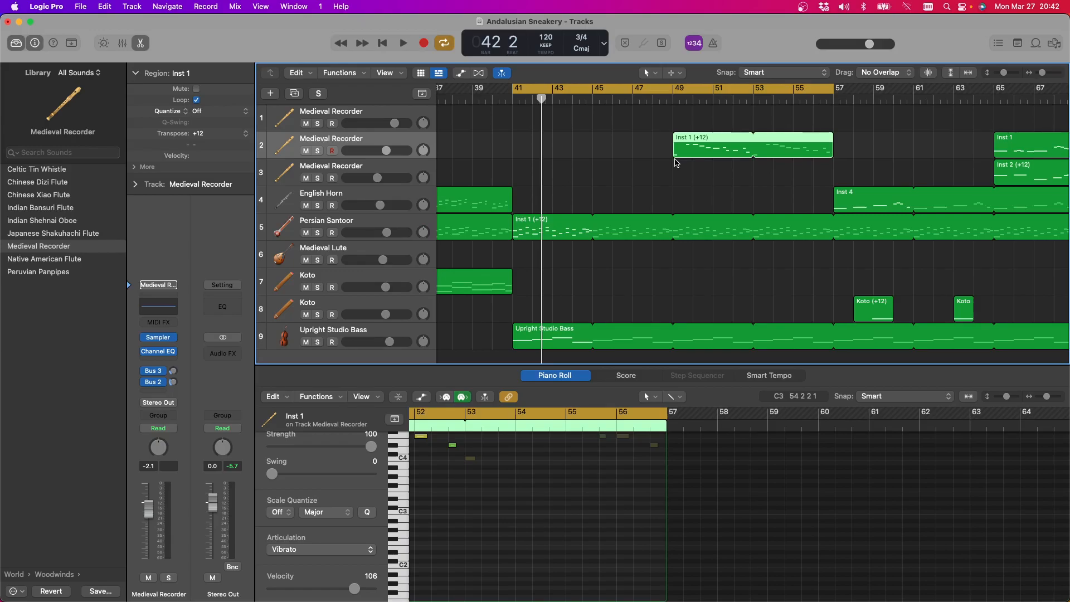
{"action": "left_click", "coordinate": [405, 44]}
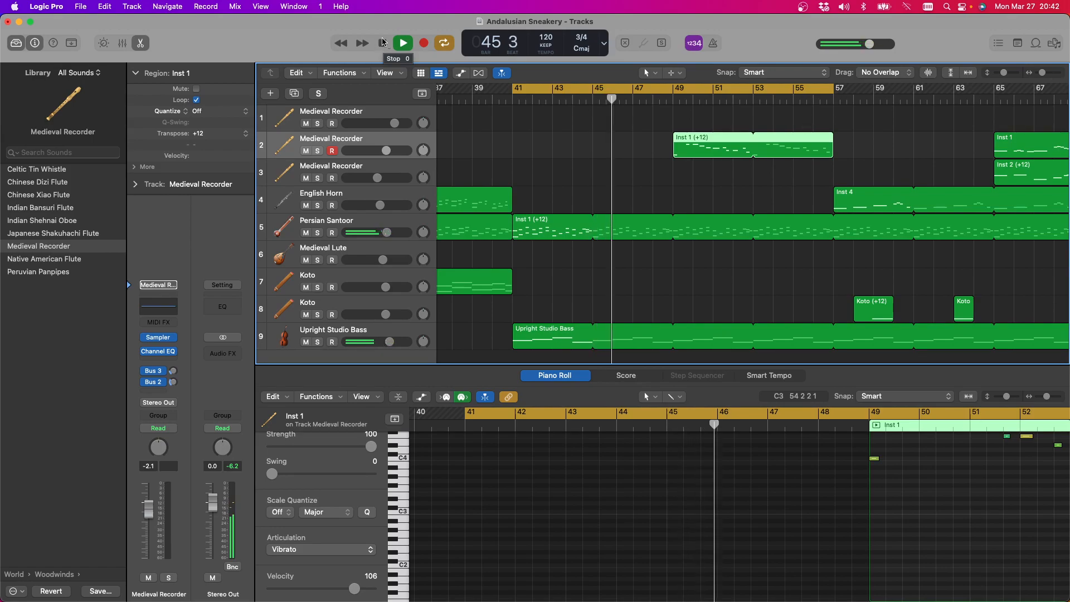
{"action": "left_click", "coordinate": [383, 43]}
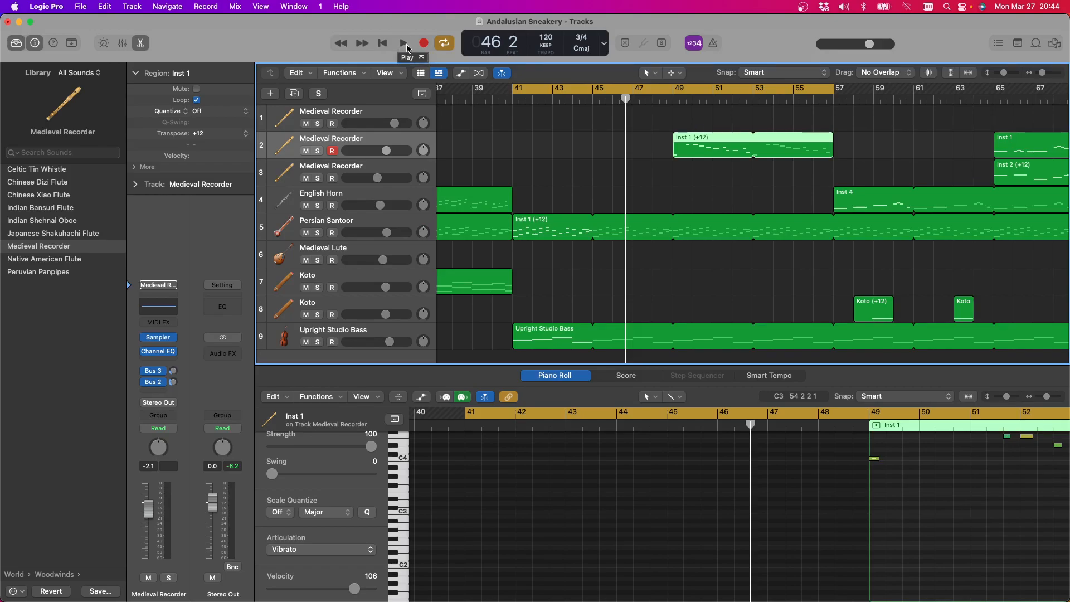
Replay the cycle from bar 41 and extend its end to bar 73 during playback
{"action": "left_click", "coordinate": [402, 45]}
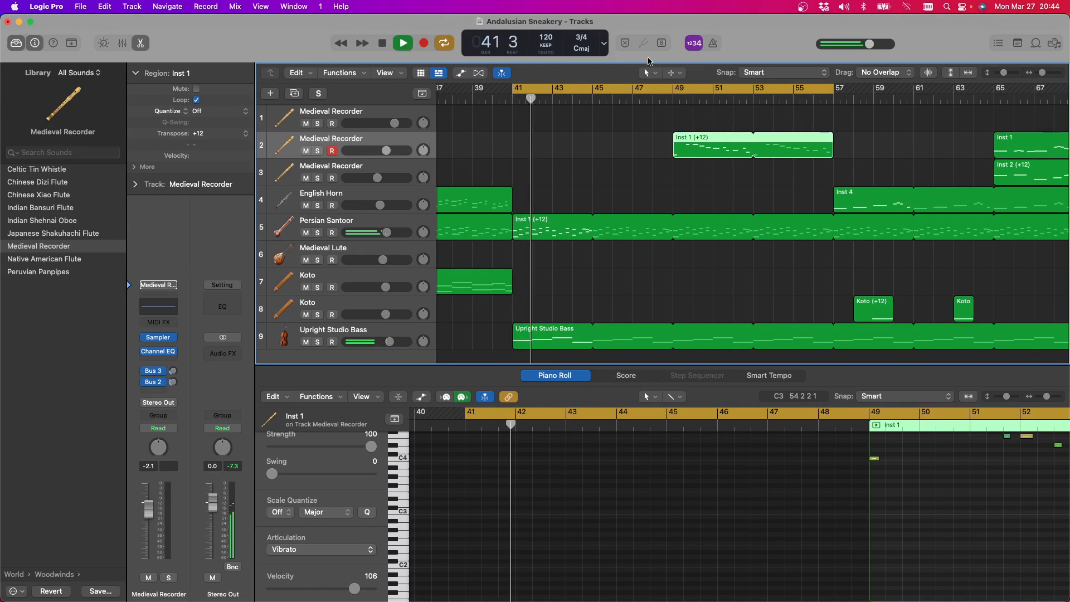
{"action": "scroll", "coordinate": [644, 245], "scroll_direction": "up", "scroll_amount": 1}
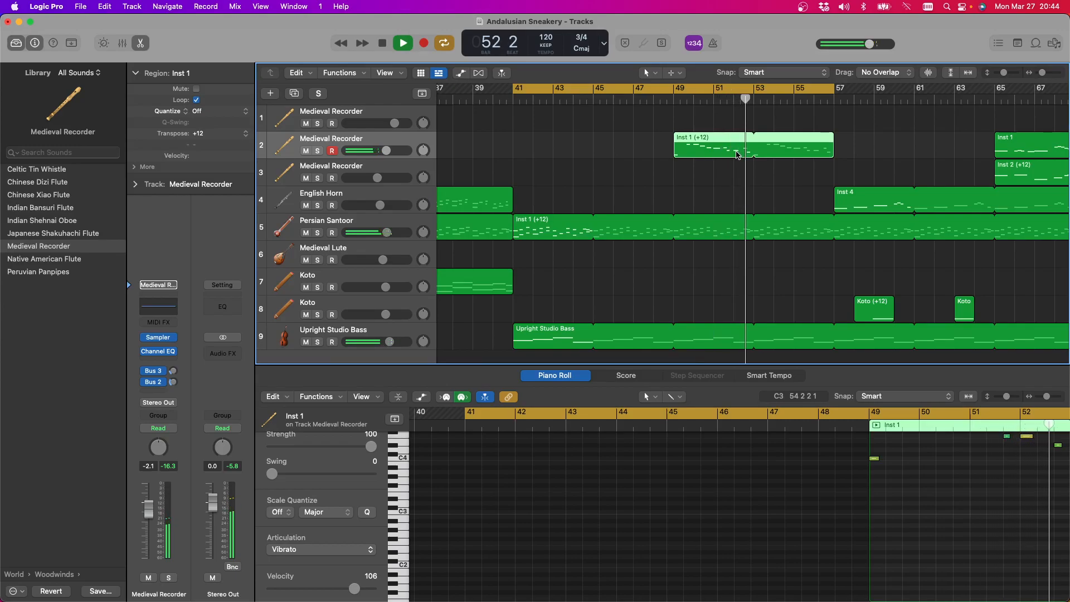
{"action": "scroll", "coordinate": [727, 181], "scroll_direction": "right", "scroll_amount": 5}
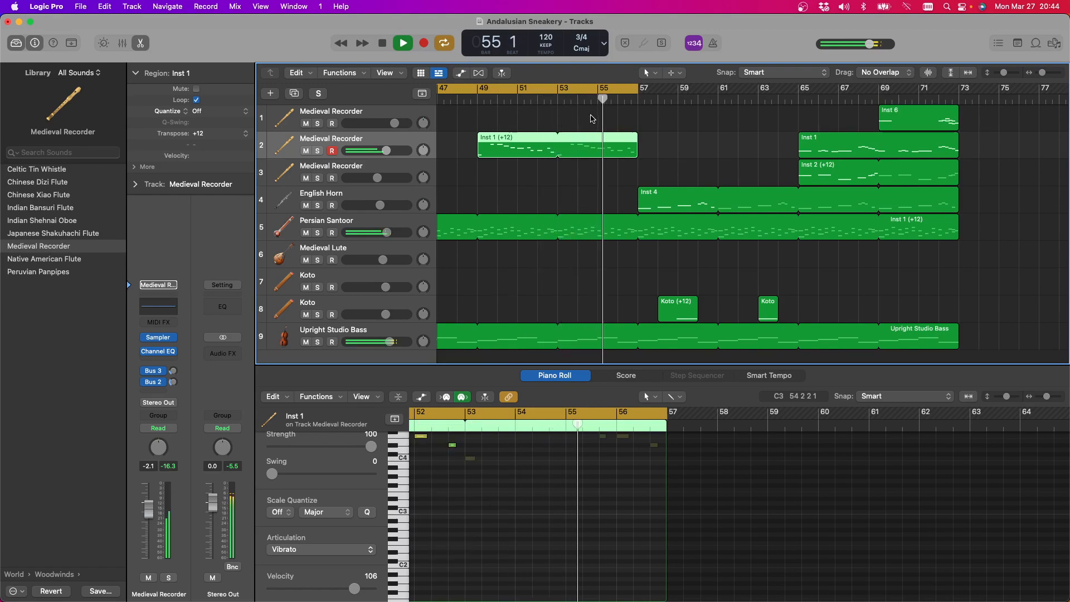
{"action": "left_click_drag", "start_coordinate": [638, 88], "coordinate": [960, 82]}
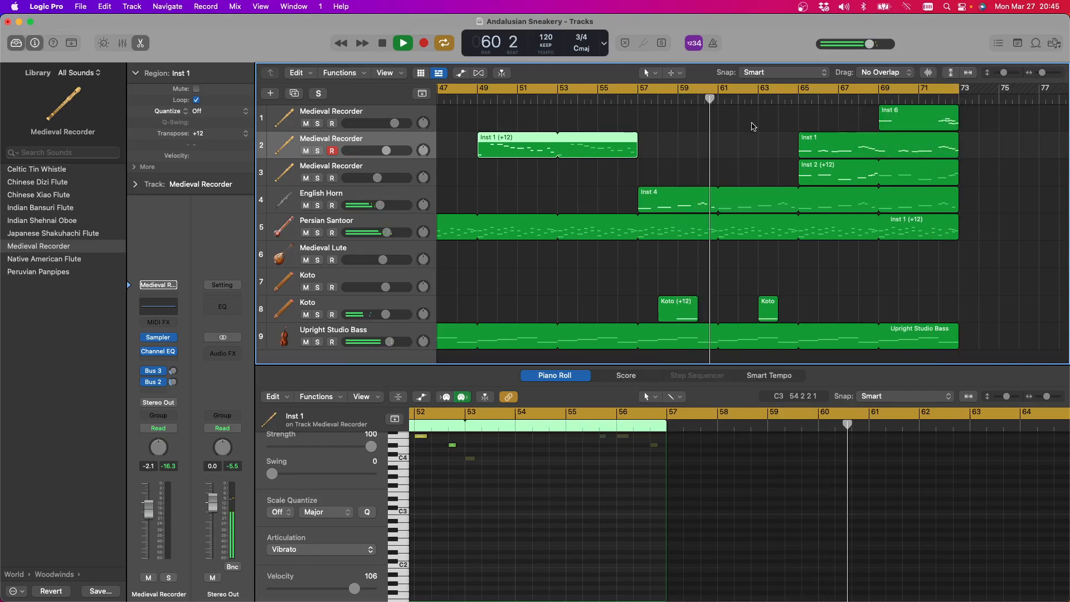
Try the second Medieval Recorder's Inst 1 (+12) region at bar 57, and settle it at bar 33
{"action": "left_click_drag", "start_coordinate": [493, 145], "coordinate": [661, 140]}
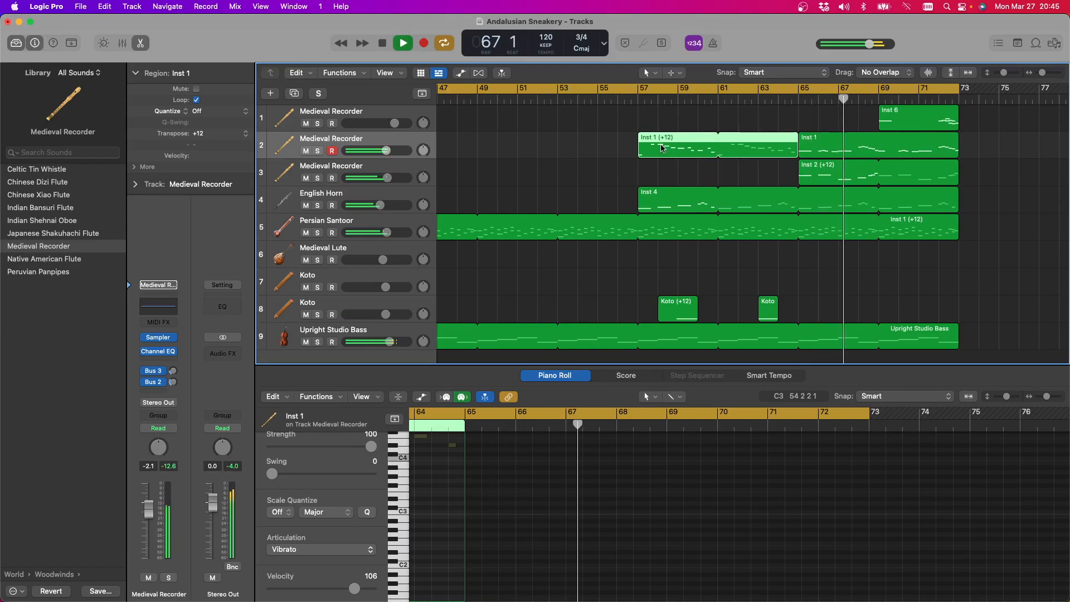
{"action": "scroll", "coordinate": [663, 151], "scroll_direction": "left", "scroll_amount": 15}
{"action": "scroll", "coordinate": [661, 148], "scroll_direction": "right", "scroll_amount": 15}
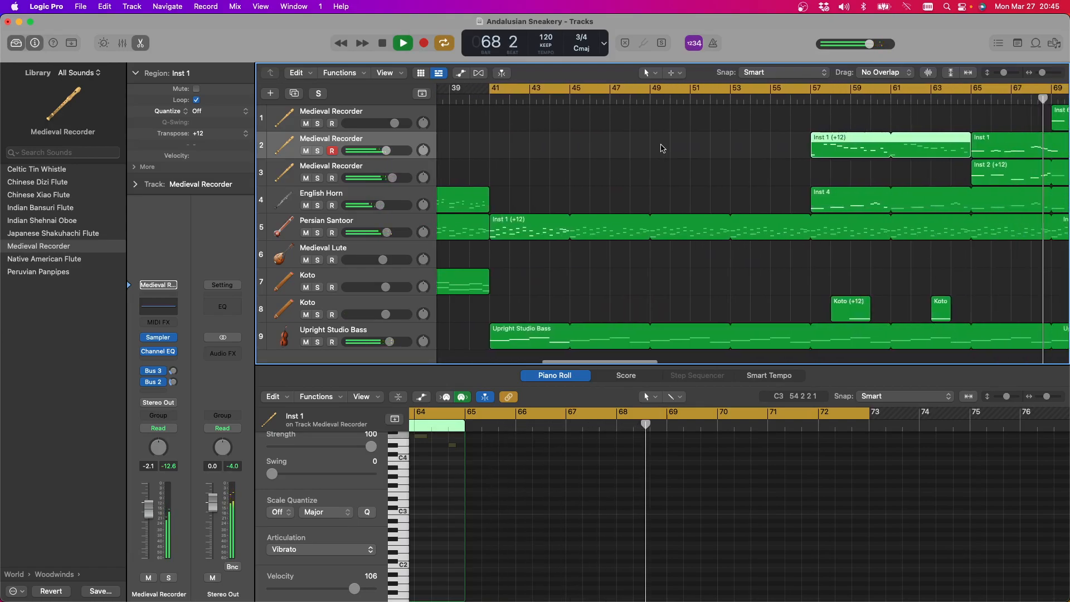
{"action": "left_click_drag", "start_coordinate": [760, 142], "coordinate": [460, 148]}
{"action": "left_click", "coordinate": [474, 149]}
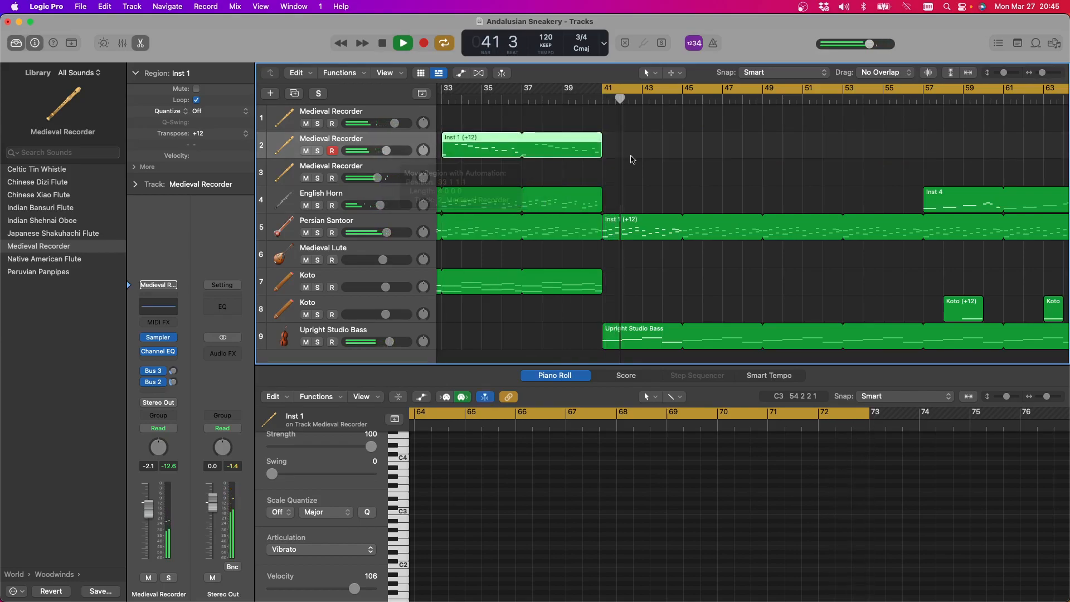
Solo the first Medieval Recorder briefly, unsolo it, and set the cycle range to bars 65 to 73
{"action": "scroll", "coordinate": [859, 155], "scroll_direction": "right", "scroll_amount": 8}
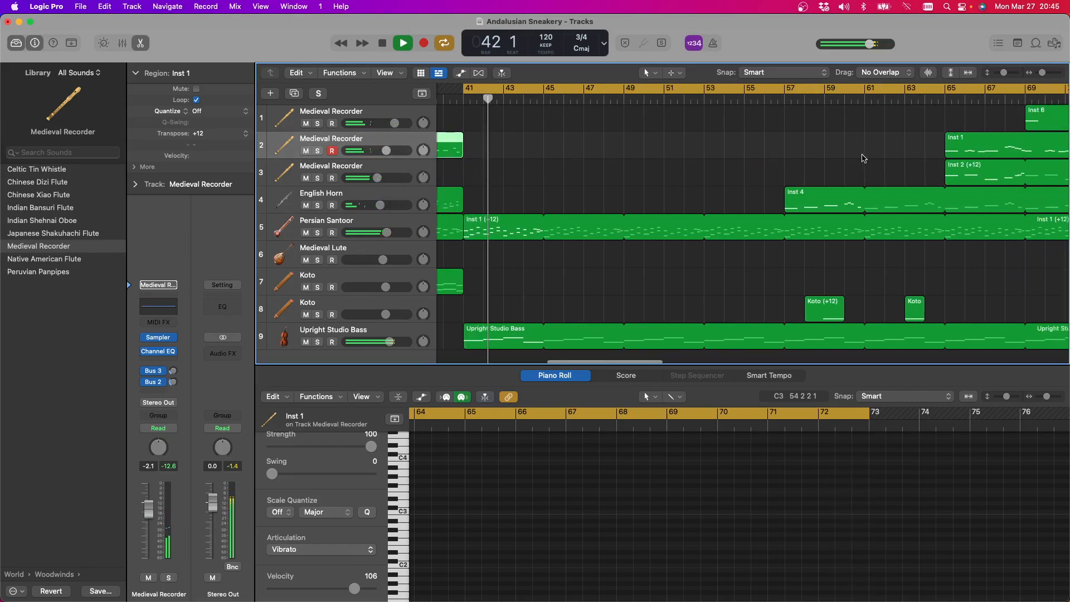
{"action": "left_click", "coordinate": [317, 123]}
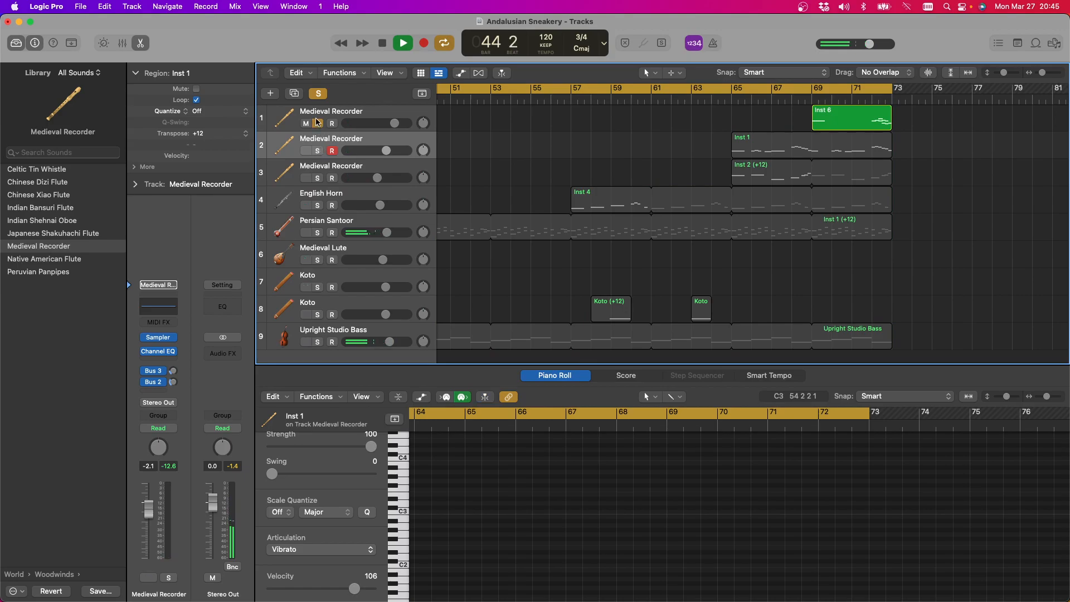
{"action": "left_click", "coordinate": [318, 124]}
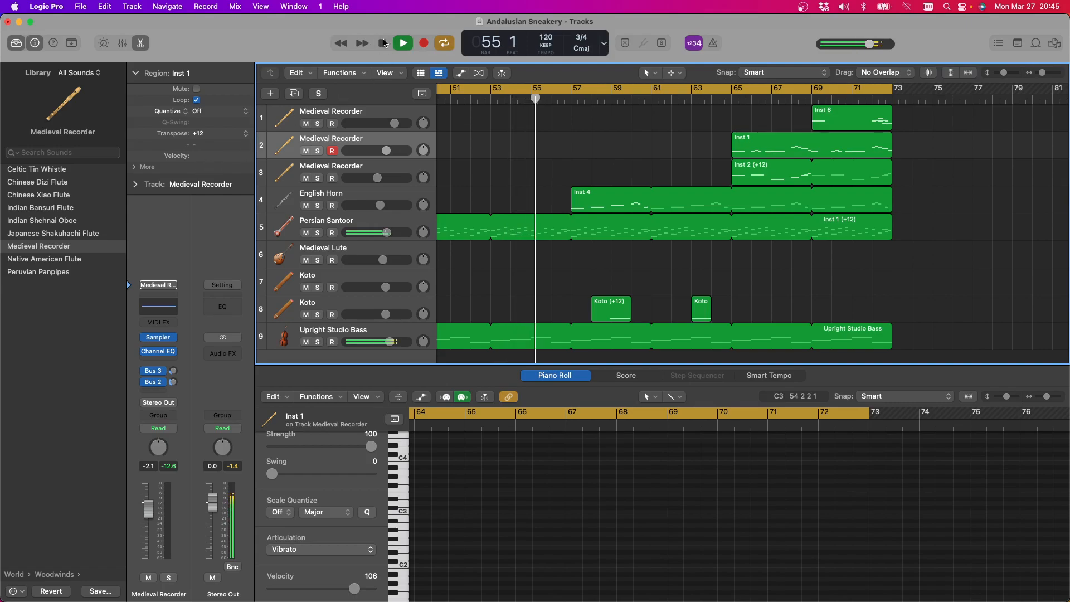
{"action": "scroll", "coordinate": [507, 121], "scroll_direction": "right", "scroll_amount": 5}
{"action": "left_click", "coordinate": [624, 92]}
{"action": "left_click_drag", "start_coordinate": [624, 92], "coordinate": [783, 92]}
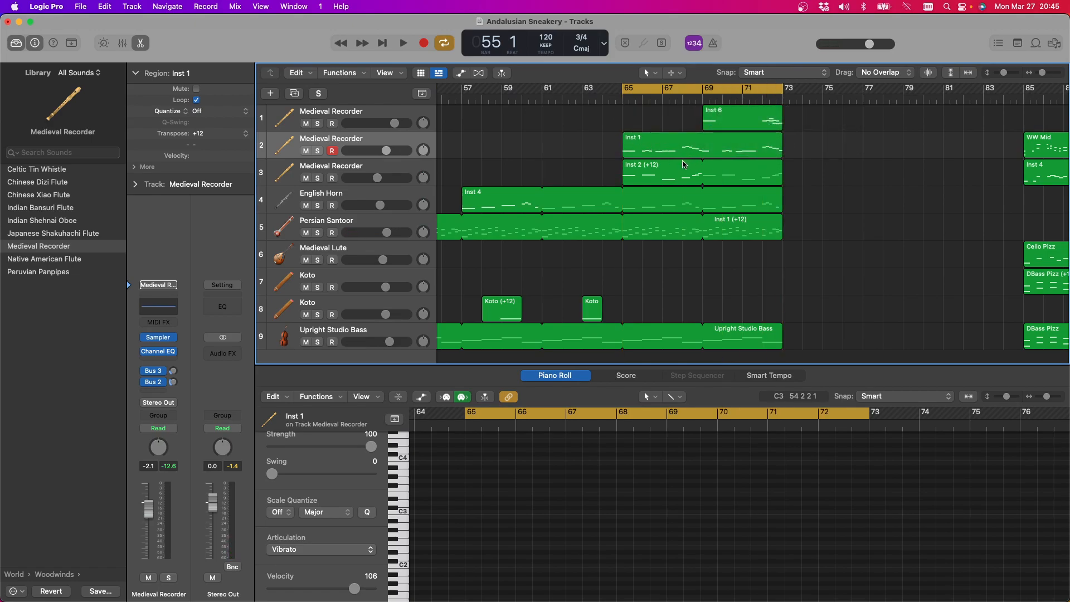
Select the five regions starting at bar 85, turn off the cycle and place the playhead at bar 85
{"action": "scroll", "coordinate": [769, 199], "scroll_direction": "right", "scroll_amount": 5}
{"action": "left_click_drag", "start_coordinate": [745, 119], "coordinate": [947, 357]}
{"action": "scroll", "coordinate": [770, 237], "scroll_direction": "right", "scroll_amount": 1}
{"action": "scroll", "coordinate": [768, 218], "scroll_direction": "up", "scroll_amount": 3}
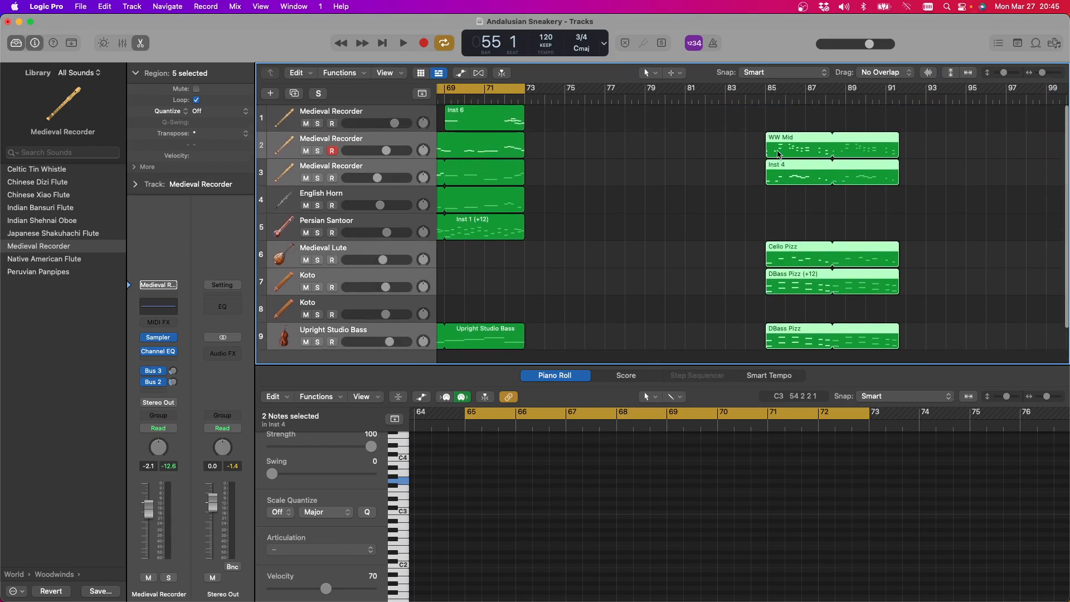
{"action": "mouse_move", "coordinate": [770, 143]}
{"action": "left_mouse_down"}
{"action": "mouse_move", "coordinate": [881, 144]}
{"action": "mouse_move", "coordinate": [770, 145]}
{"action": "left_mouse_up"}
{"action": "left_click", "coordinate": [460, 97]}
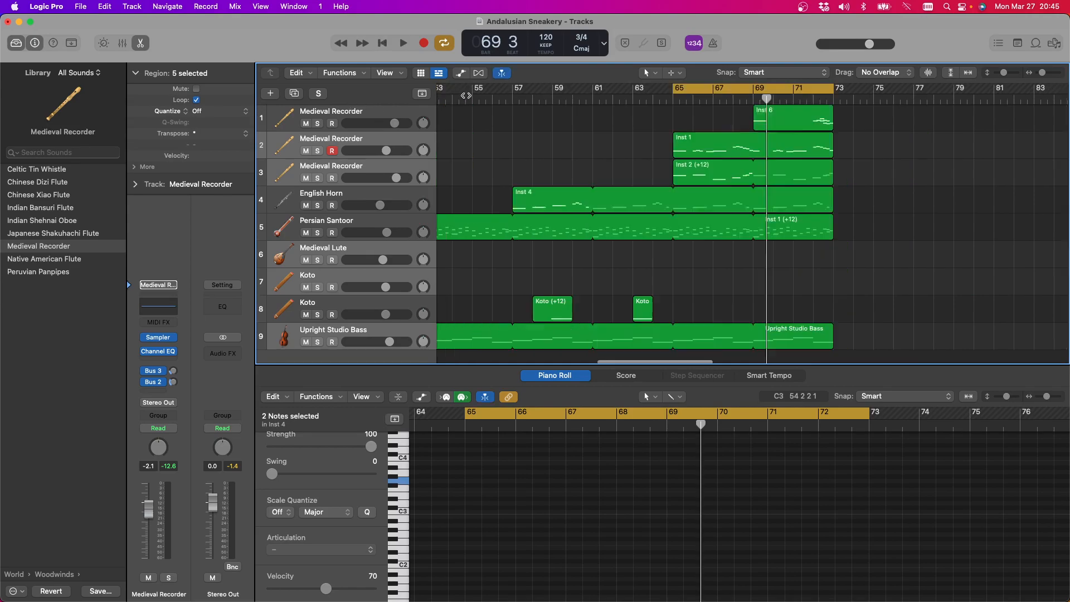
{"action": "left_click", "coordinate": [713, 89]}
{"action": "scroll", "coordinate": [725, 167], "scroll_direction": "right", "scroll_amount": 10}
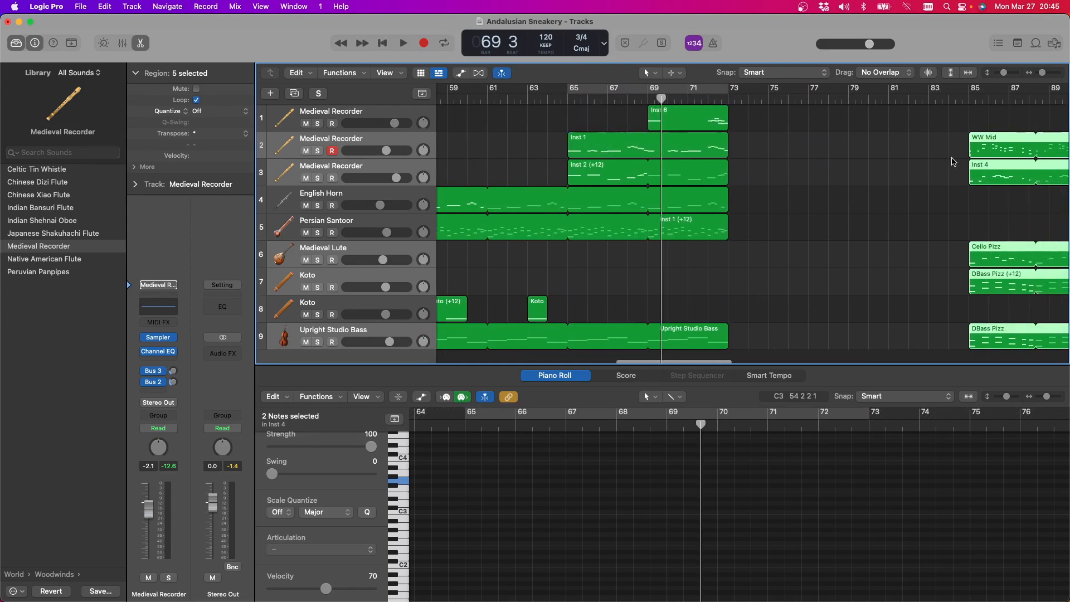
{"action": "left_click", "coordinate": [751, 96]}
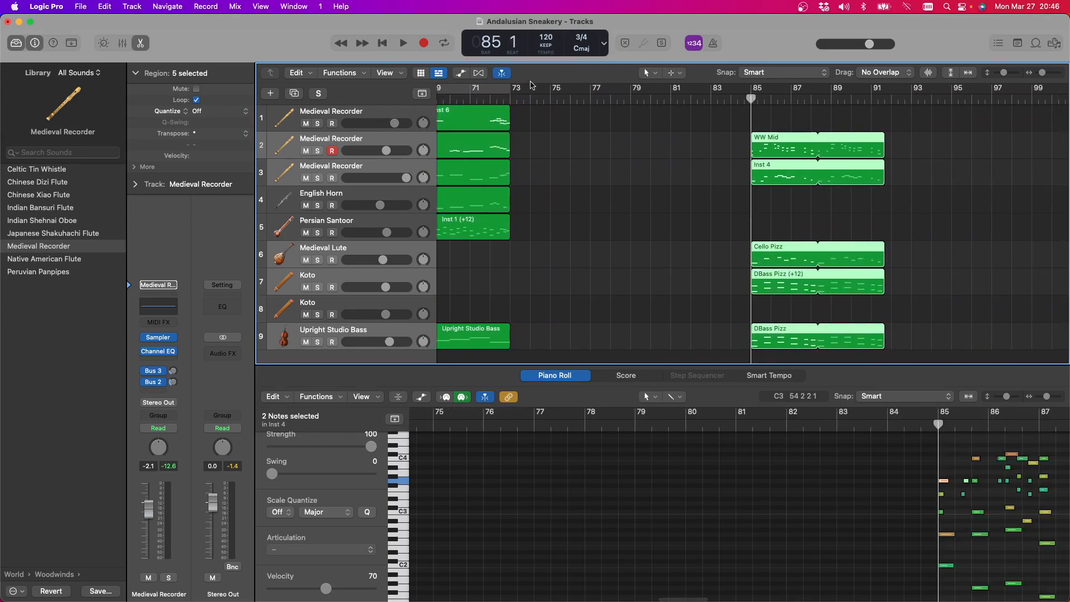
Play the section from bar 85, clear the region selection and replay it from bar 85
{"action": "left_click", "coordinate": [404, 44]}
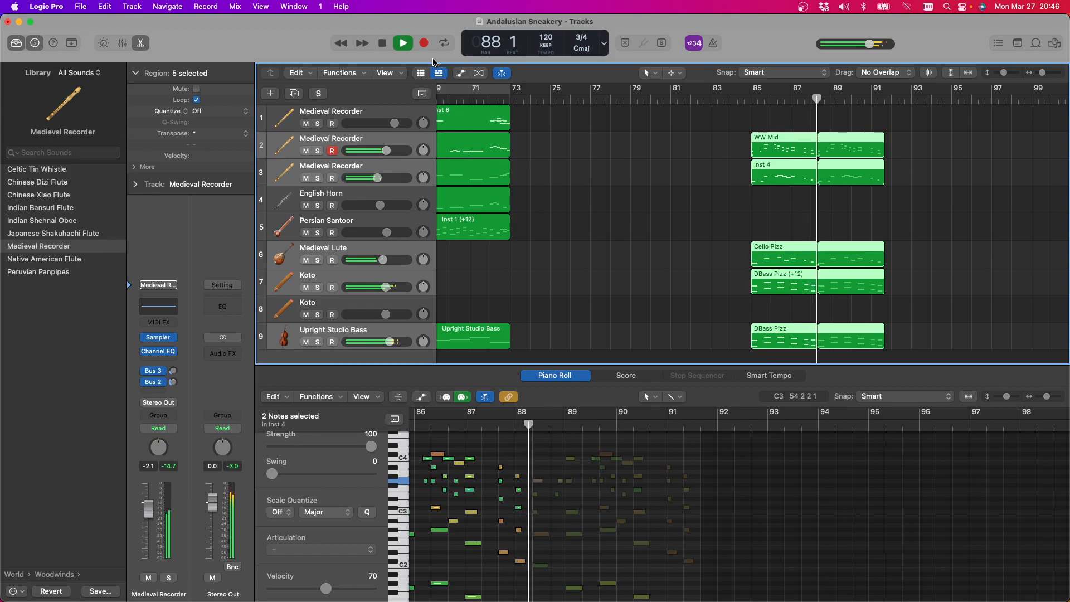
{"action": "left_click", "coordinate": [306, 343]}
{"action": "left_click", "coordinate": [307, 343]}
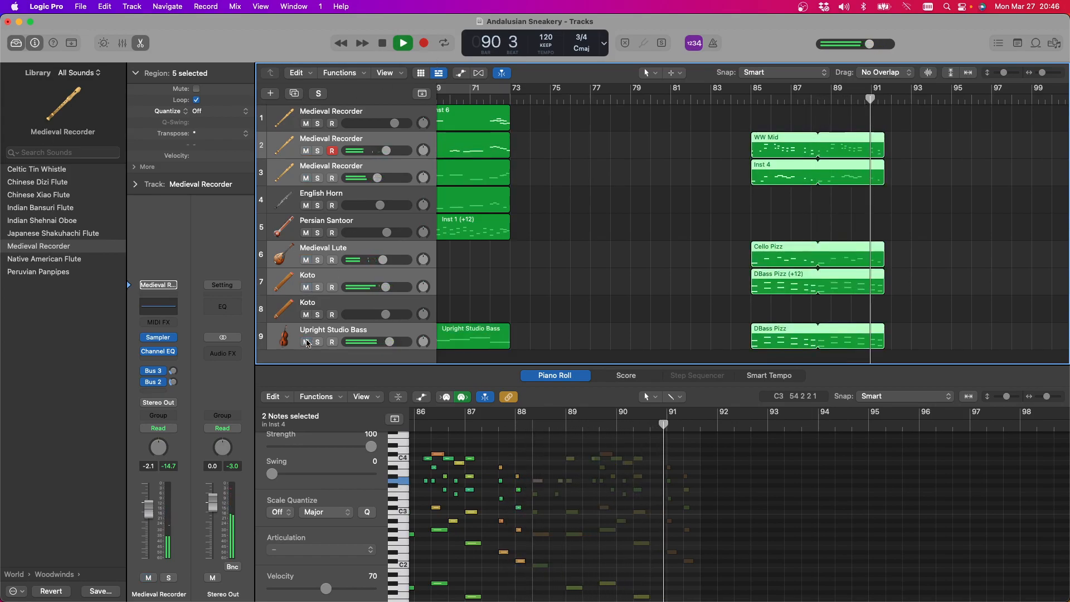
{"action": "left_click", "coordinate": [576, 282]}
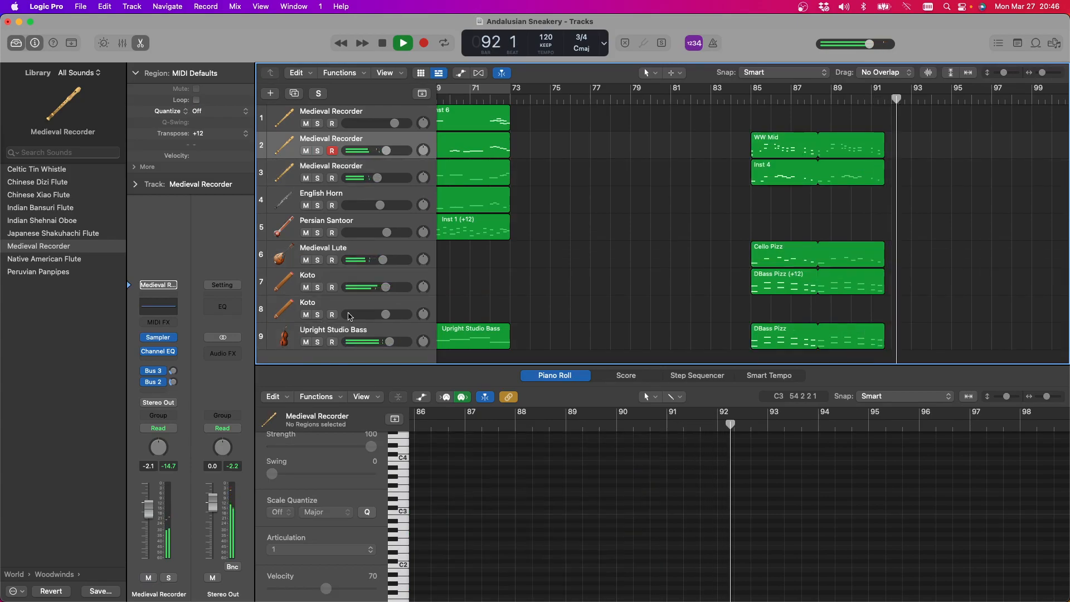
{"action": "left_click", "coordinate": [750, 98]}
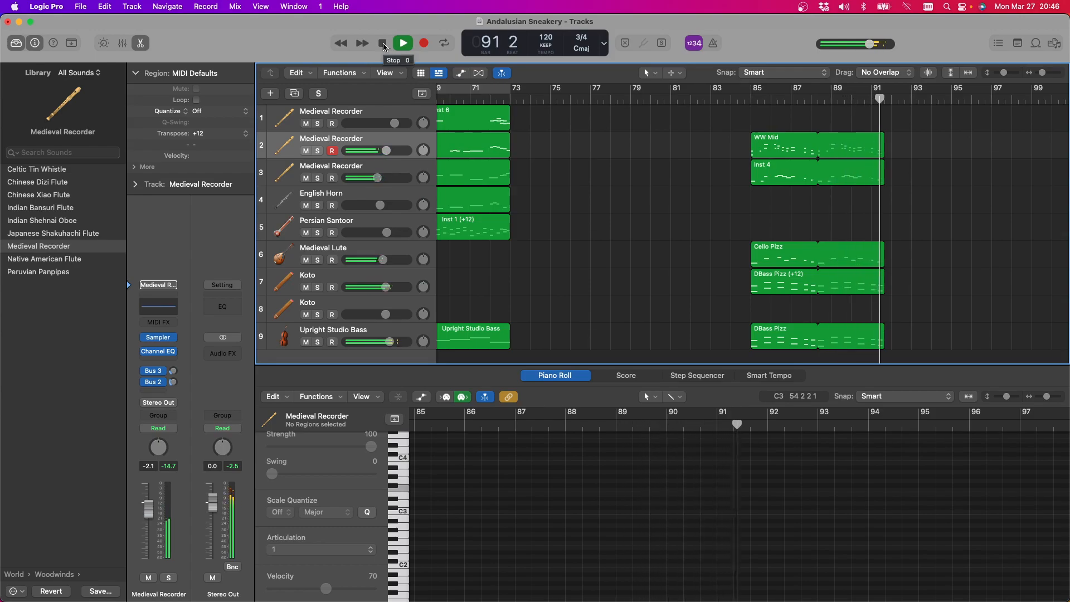
Play the arrangement briefly from bar 69 and turn the cycle over bars 65 to 73 back on
{"action": "scroll", "coordinate": [859, 121], "scroll_direction": "left", "scroll_amount": 10}
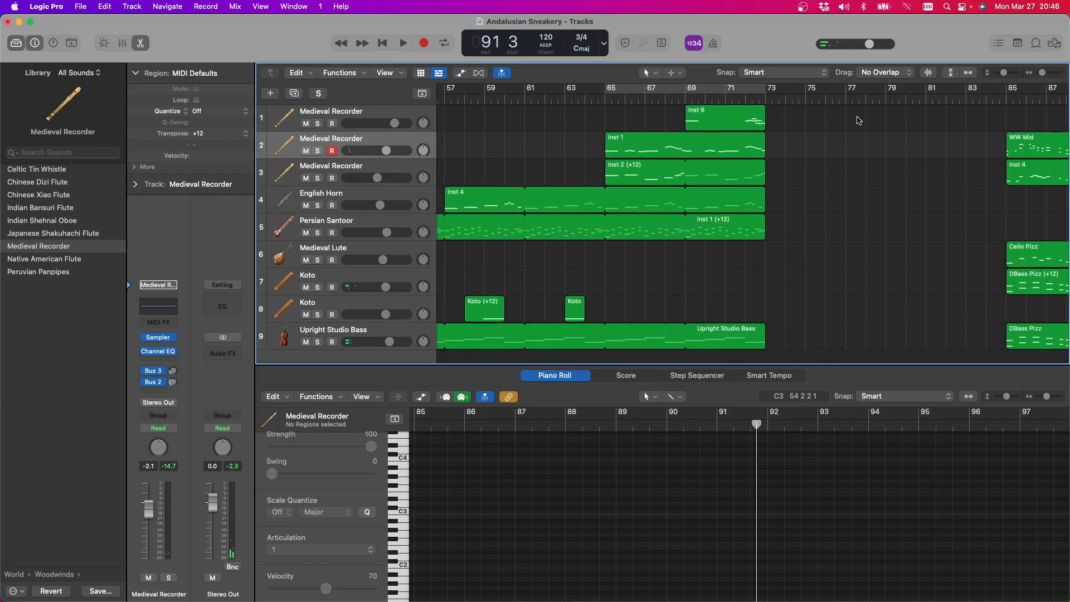
{"action": "scroll", "coordinate": [781, 245], "scroll_direction": "left", "scroll_amount": 13}
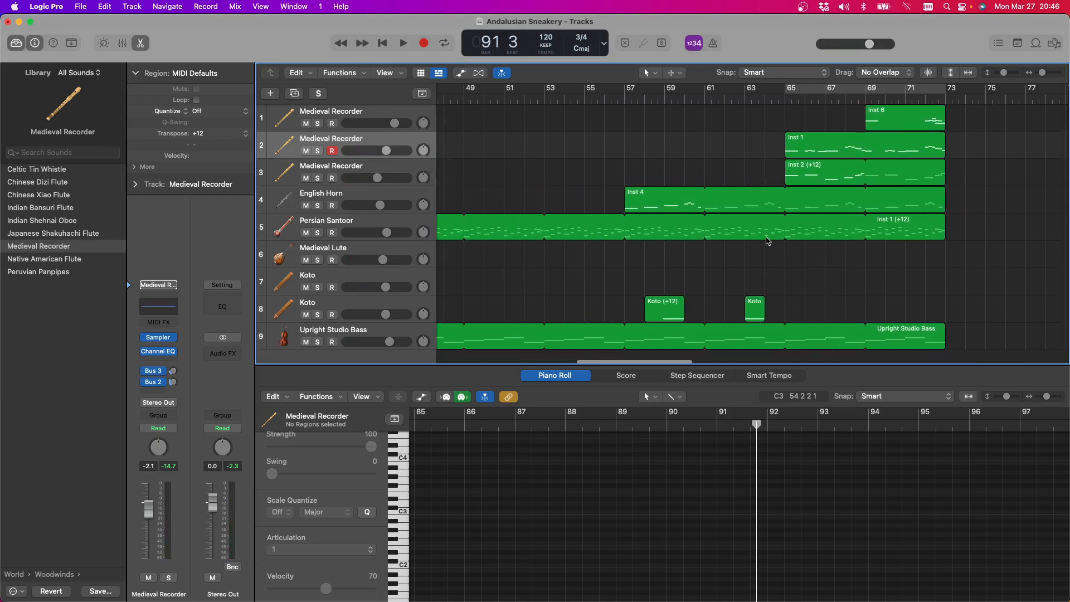
{"action": "scroll", "coordinate": [765, 239], "scroll_direction": "right", "scroll_amount": 7}
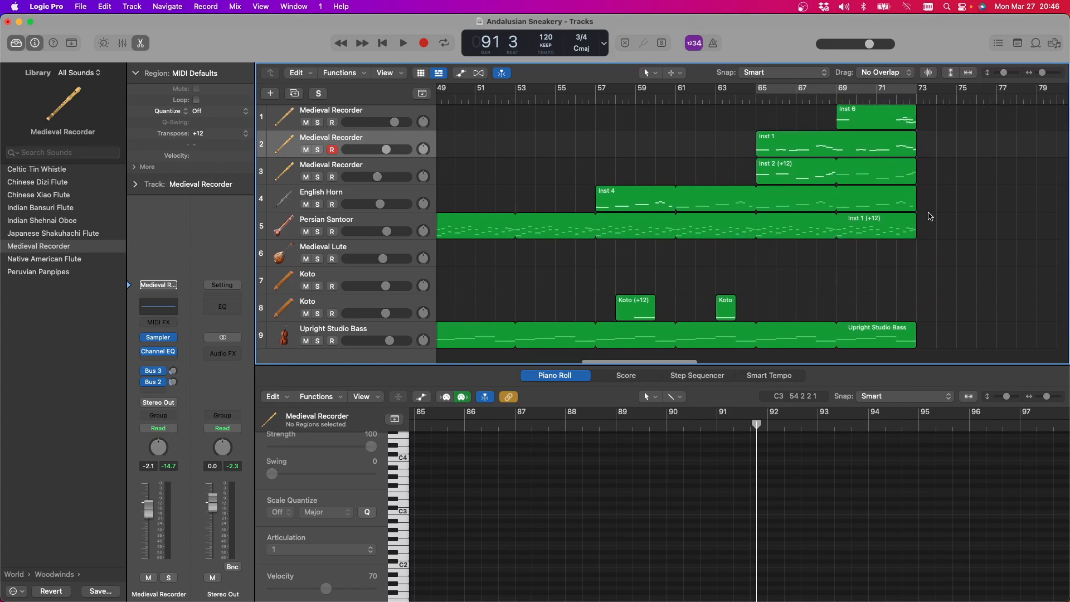
{"action": "left_click", "coordinate": [827, 99]}
{"action": "scroll", "coordinate": [677, 153], "scroll_direction": "right", "scroll_amount": 20}
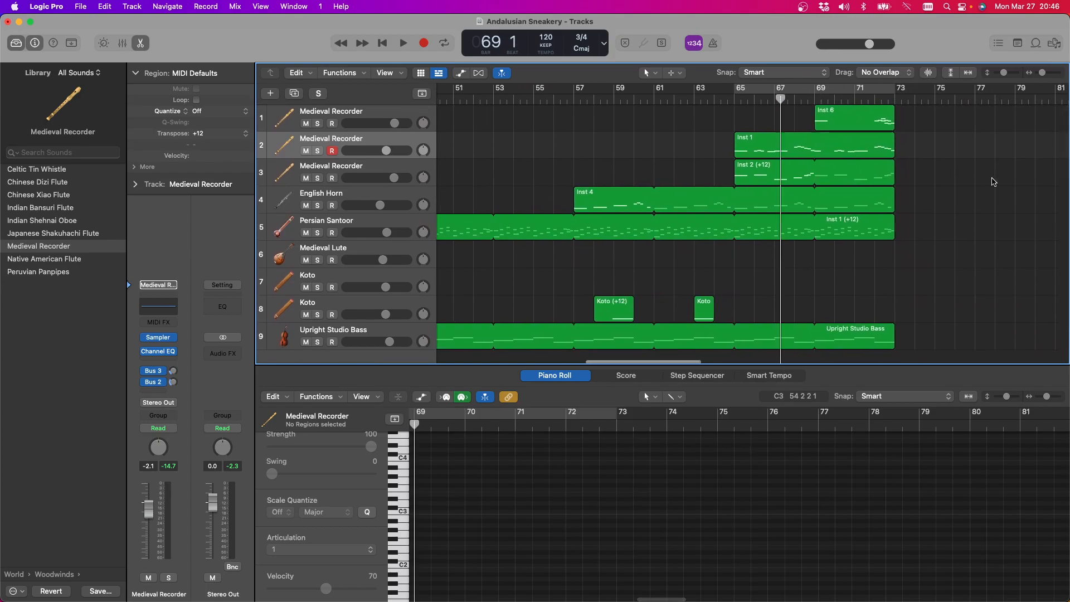
{"action": "scroll", "coordinate": [560, 151], "scroll_direction": "left", "scroll_amount": 7}
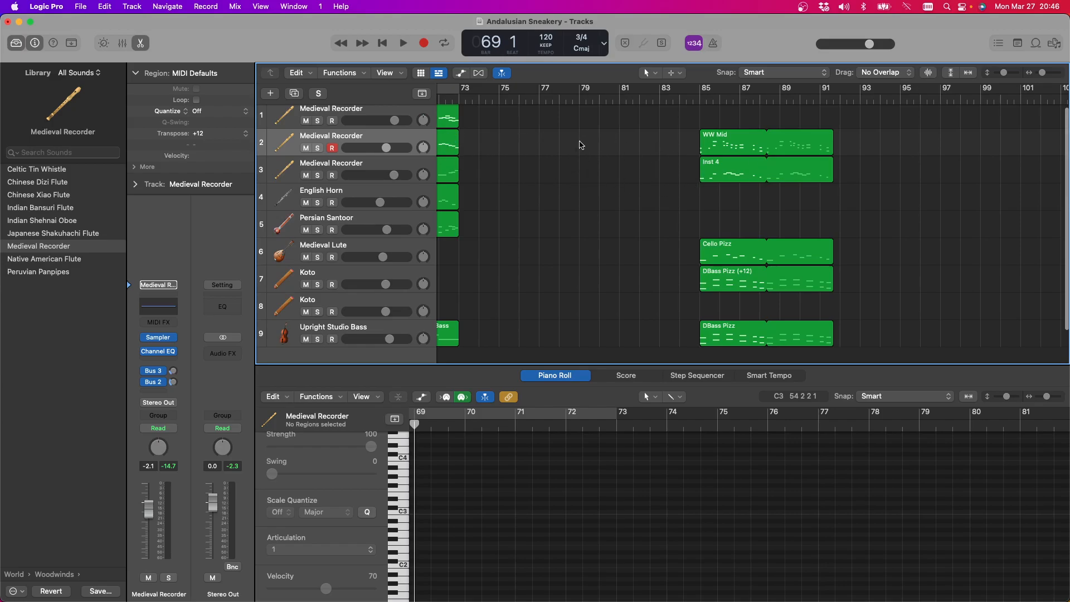
{"action": "scroll", "coordinate": [580, 145], "scroll_direction": "left", "scroll_amount": 7}
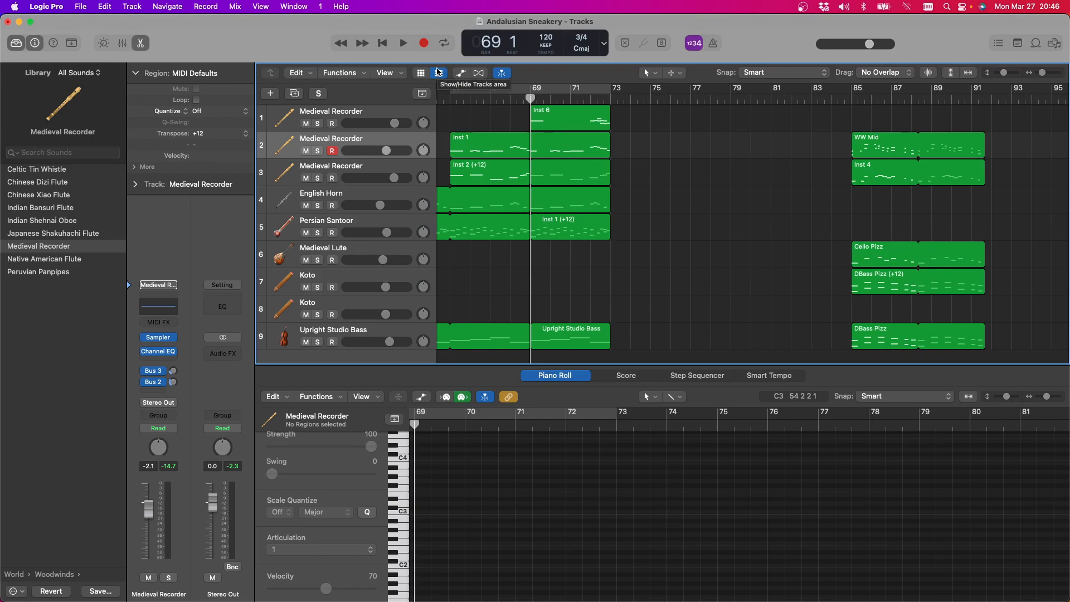
{"action": "left_click", "coordinate": [403, 44]}
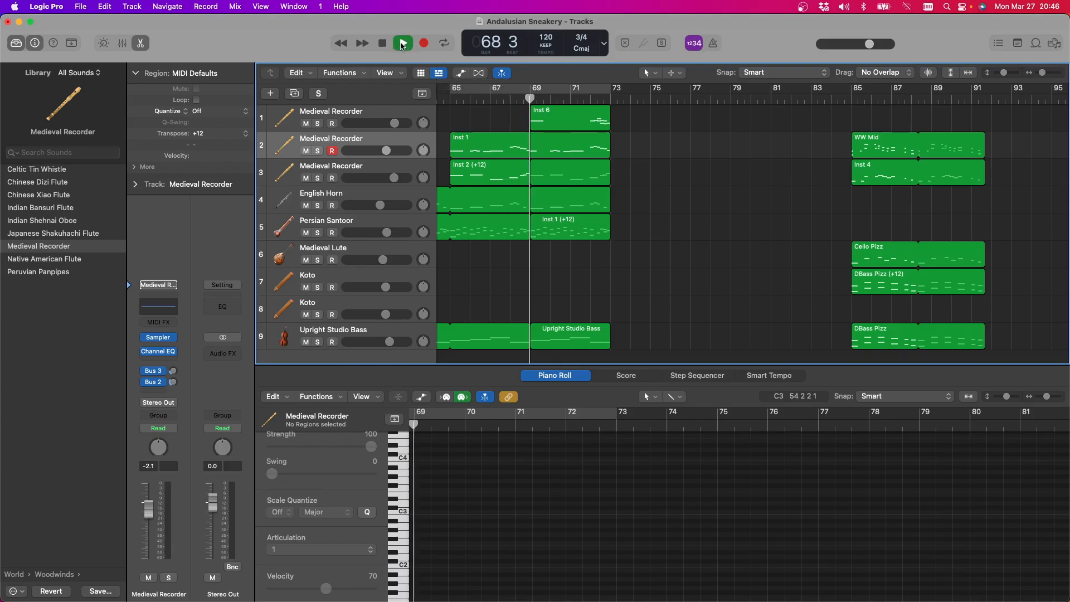
{"action": "scroll", "coordinate": [615, 132], "scroll_direction": "left", "scroll_amount": 5}
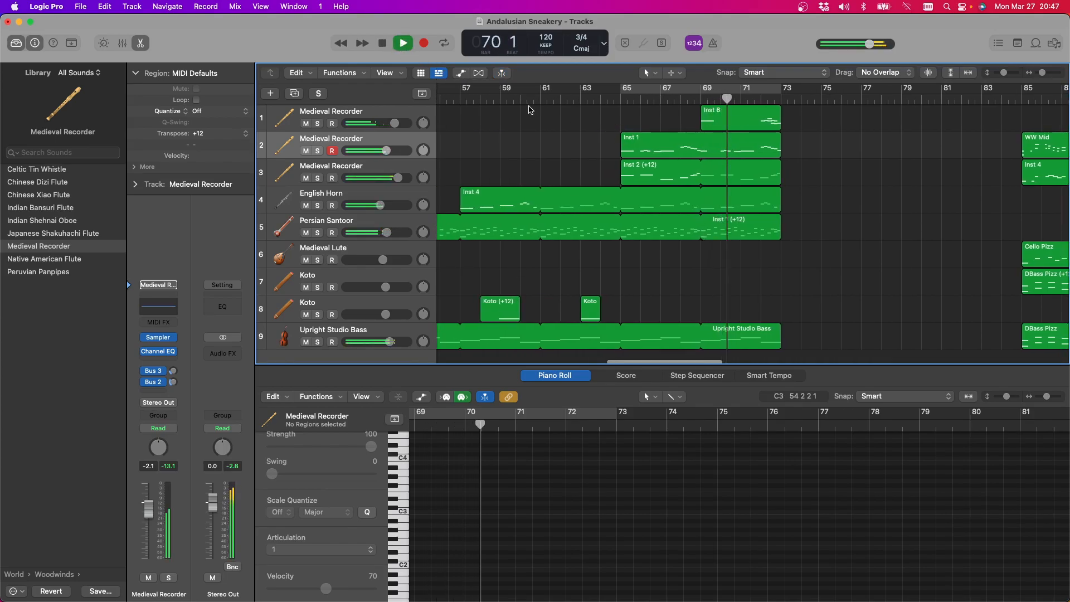
{"action": "left_click", "coordinate": [405, 44]}
{"action": "left_click", "coordinate": [656, 91]}
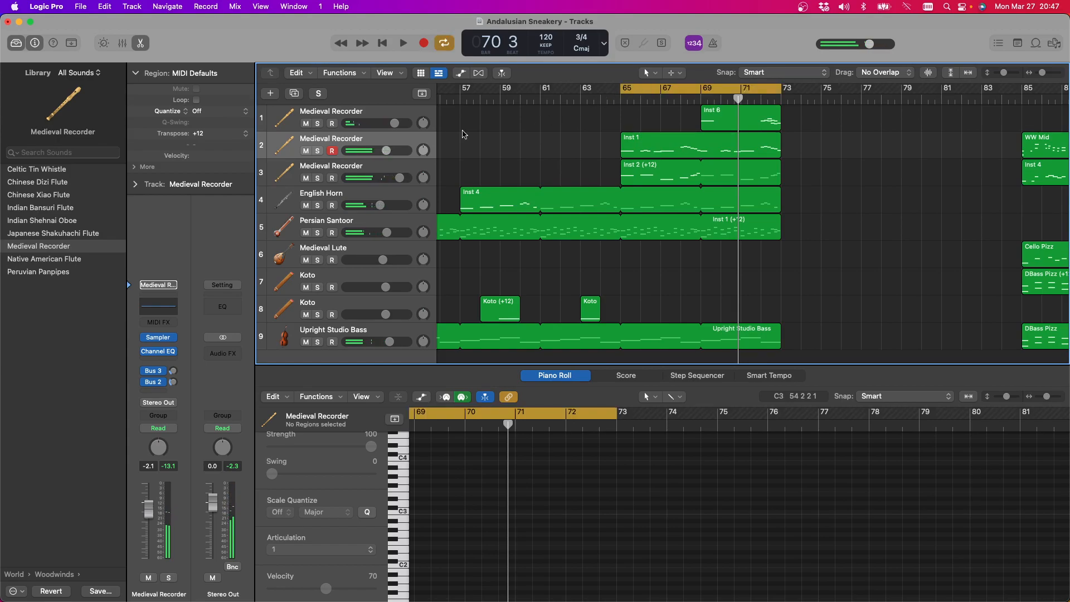
Change the first Medieval Recorder track's instrument to Indian Shehnai Oboe, solo it and play its Inst 6 region
{"action": "left_click", "coordinate": [344, 116]}
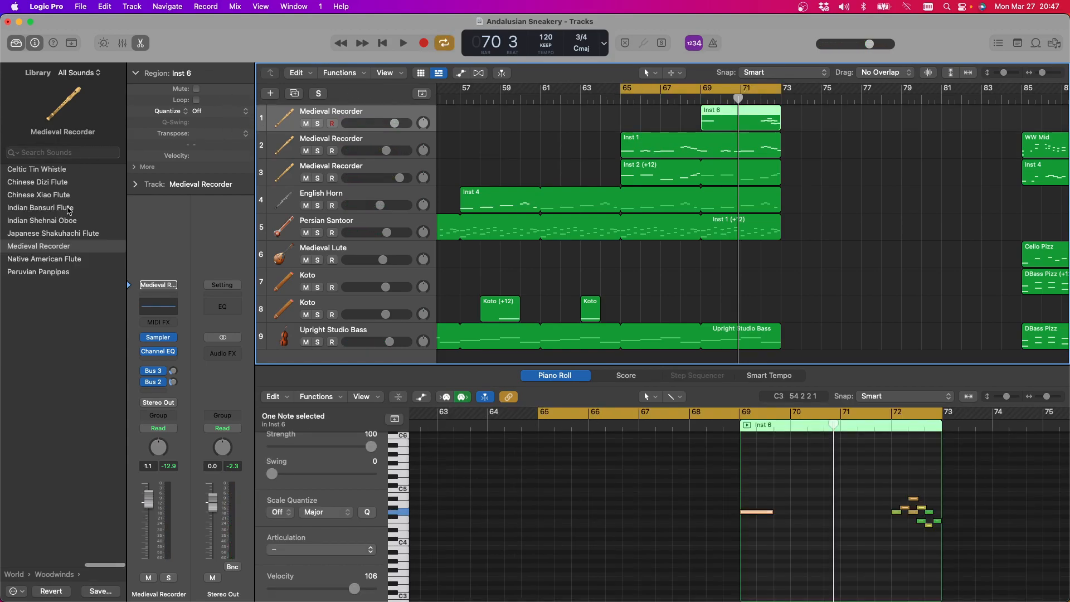
{"action": "left_click", "coordinate": [58, 221]}
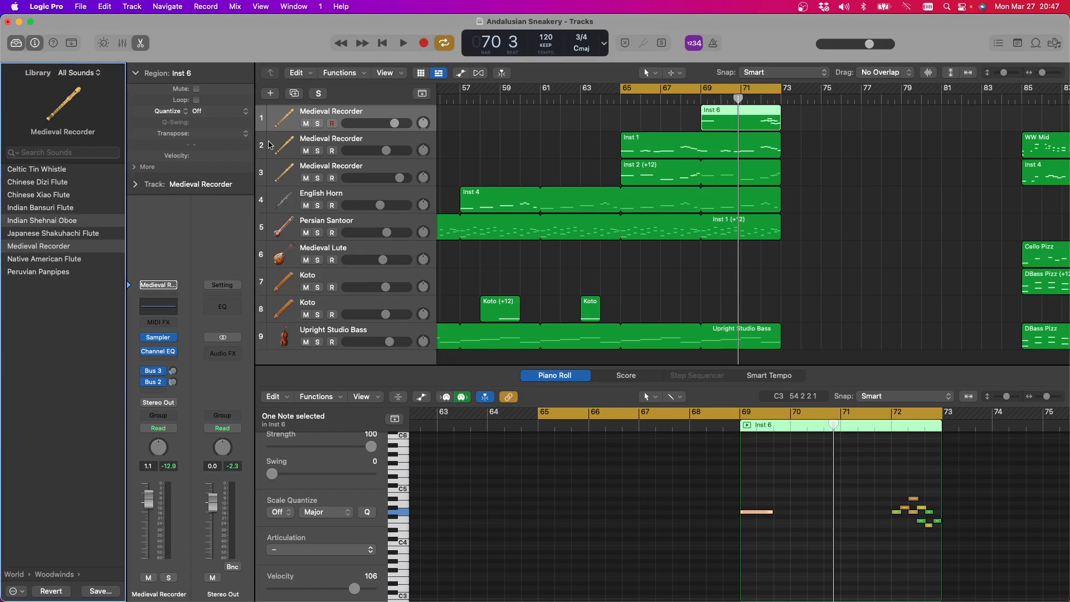
{"action": "left_click", "coordinate": [318, 122]}
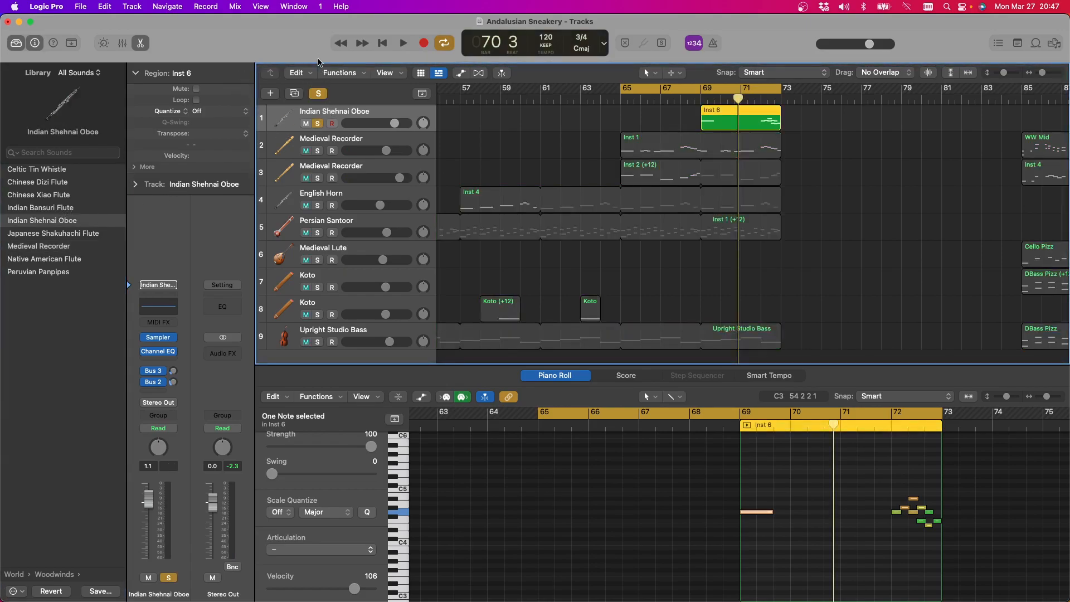
{"action": "left_click", "coordinate": [403, 43]}
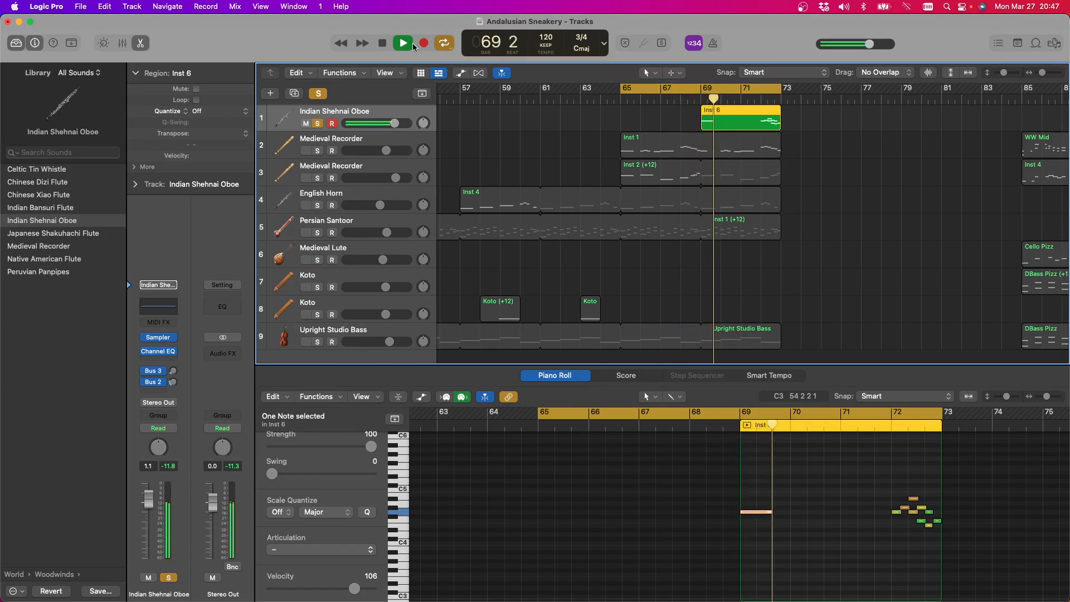
{"action": "left_click", "coordinate": [384, 44]}
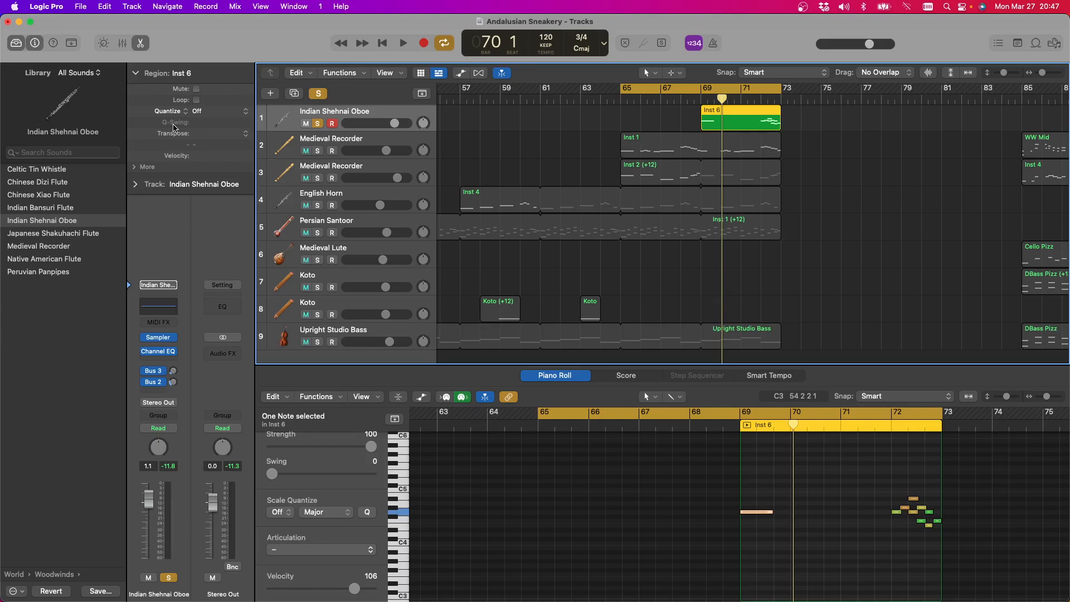
Change the soloed first track's instrument to Indian Bansuri Flute and play its Inst 6 region from bar 69
{"action": "left_click", "coordinate": [61, 208]}
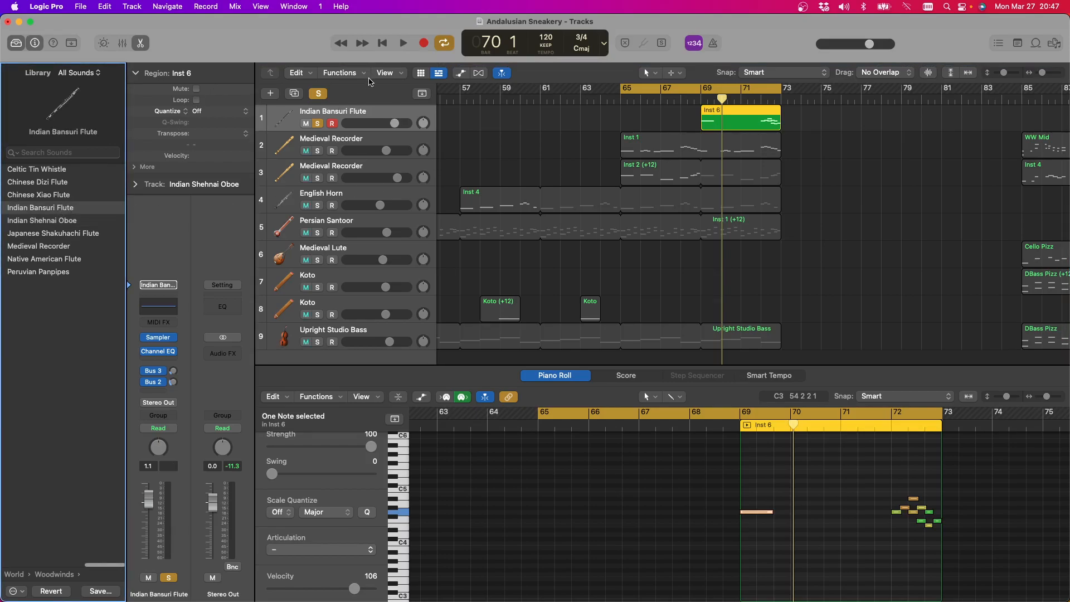
{"action": "left_click", "coordinate": [403, 43]}
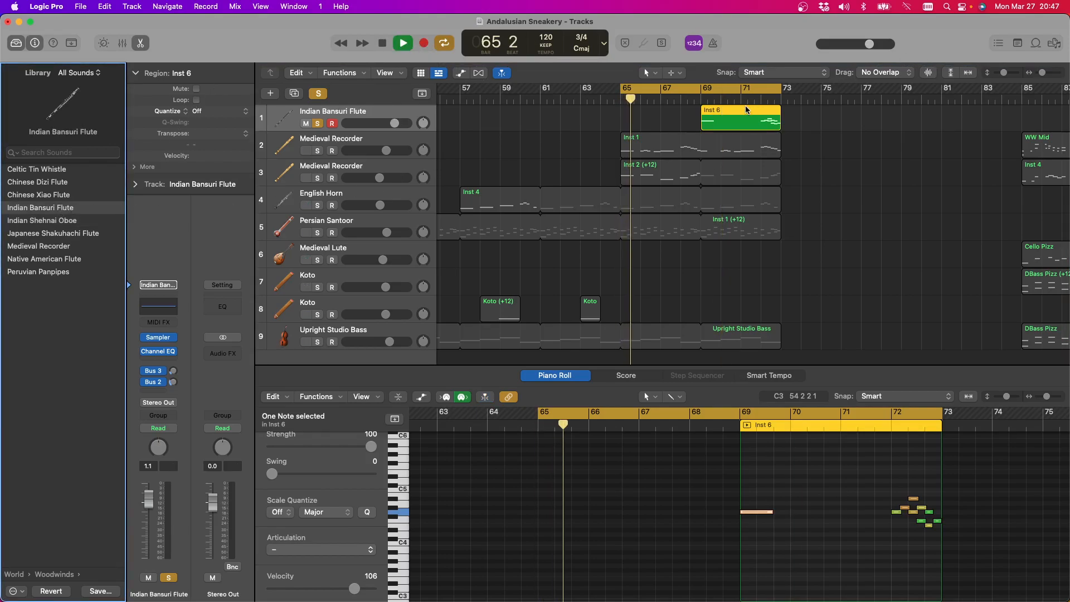
{"action": "left_click", "coordinate": [705, 101]}
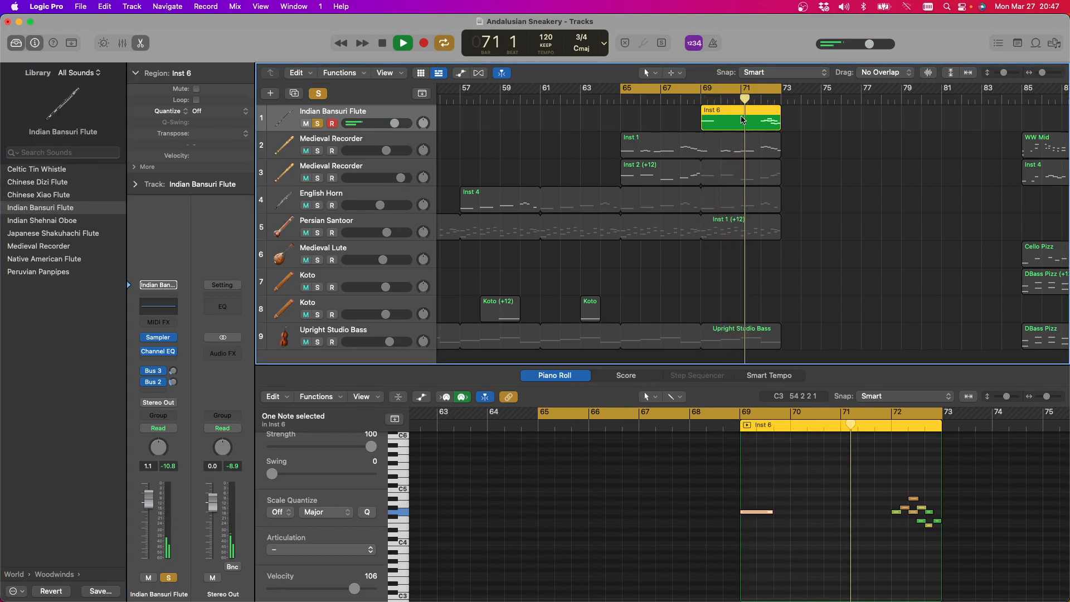
Solo the second track's Medieval Recorder alongside the flute and lower the Indian Bansuri Flute's volume to -1.0 dB
{"action": "left_click", "coordinate": [317, 151]}
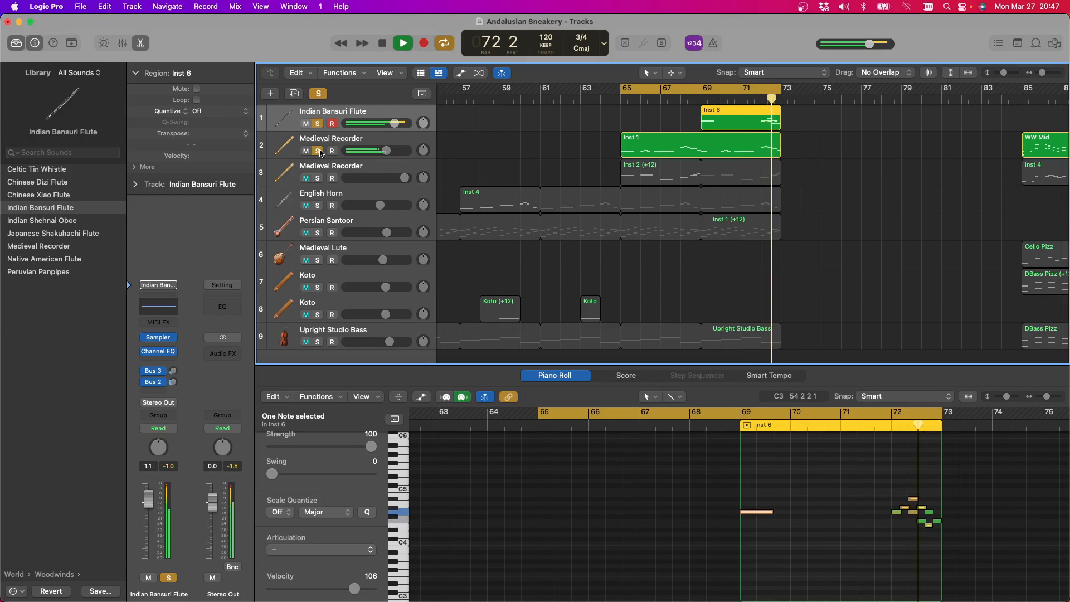
{"action": "left_click", "coordinate": [382, 42]}
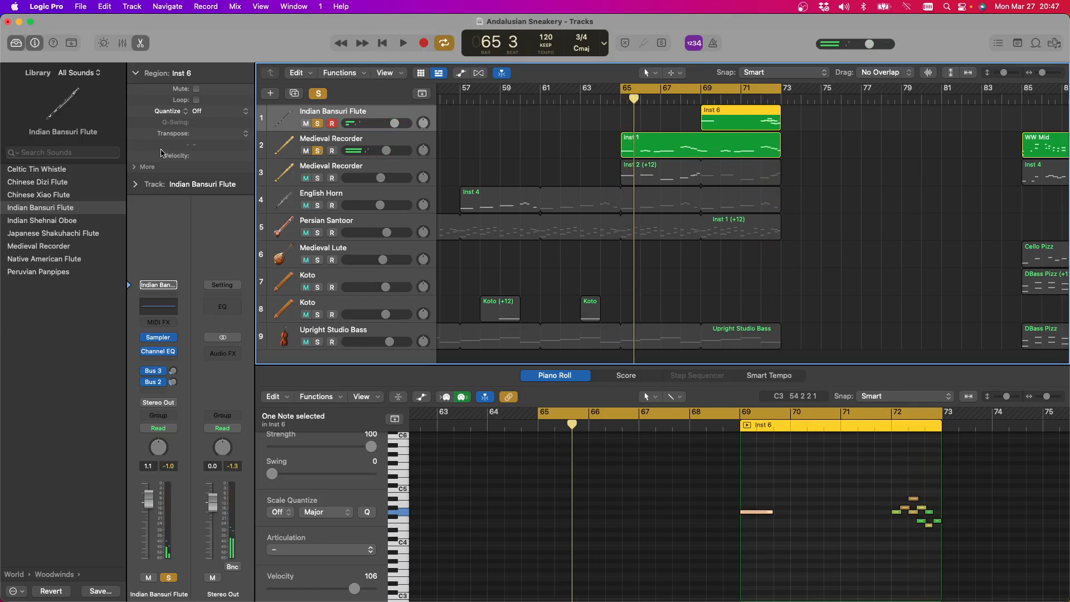
{"action": "left_click_drag", "start_coordinate": [396, 127], "coordinate": [389, 129]}
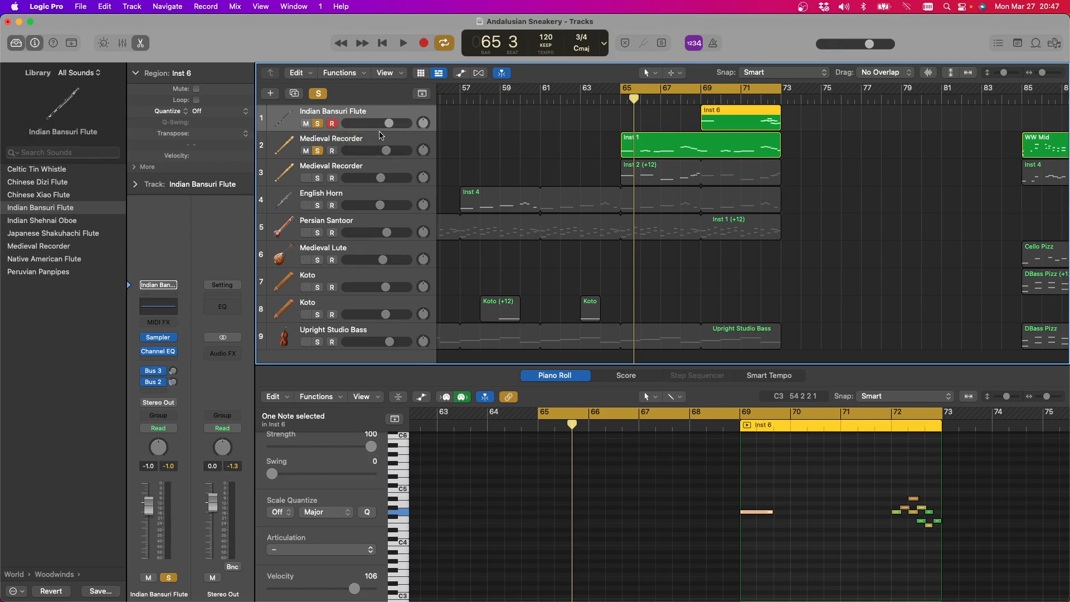
Try the Japanese Shakuhachi Flute on the first track, play it over the cycle and undo the instrument change
{"action": "left_click", "coordinate": [92, 234]}
{"action": "left_click", "coordinate": [400, 47]}
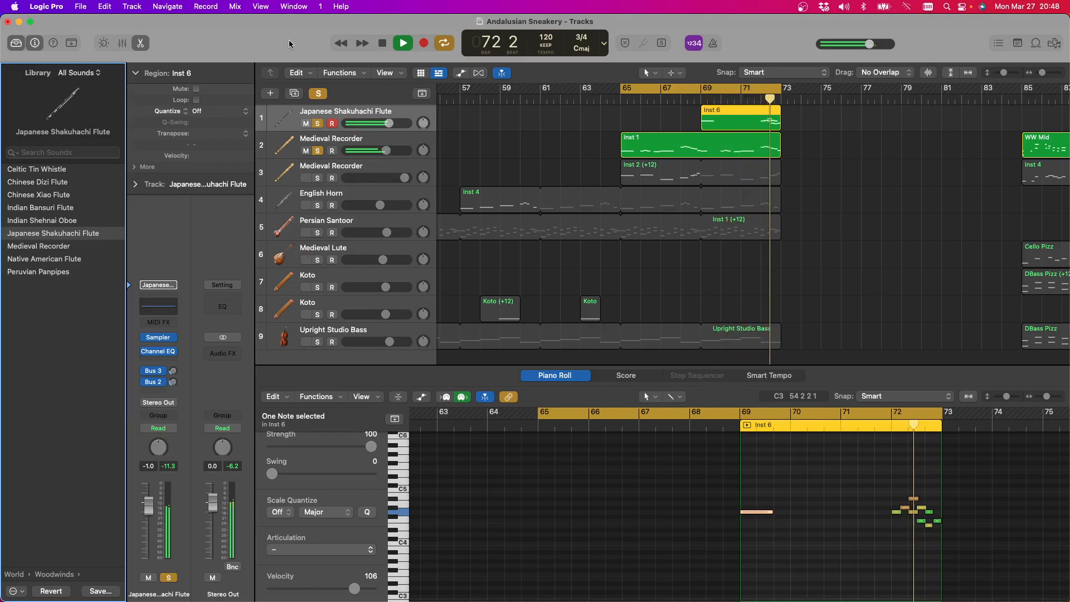
{"action": "left_click", "coordinate": [382, 43]}
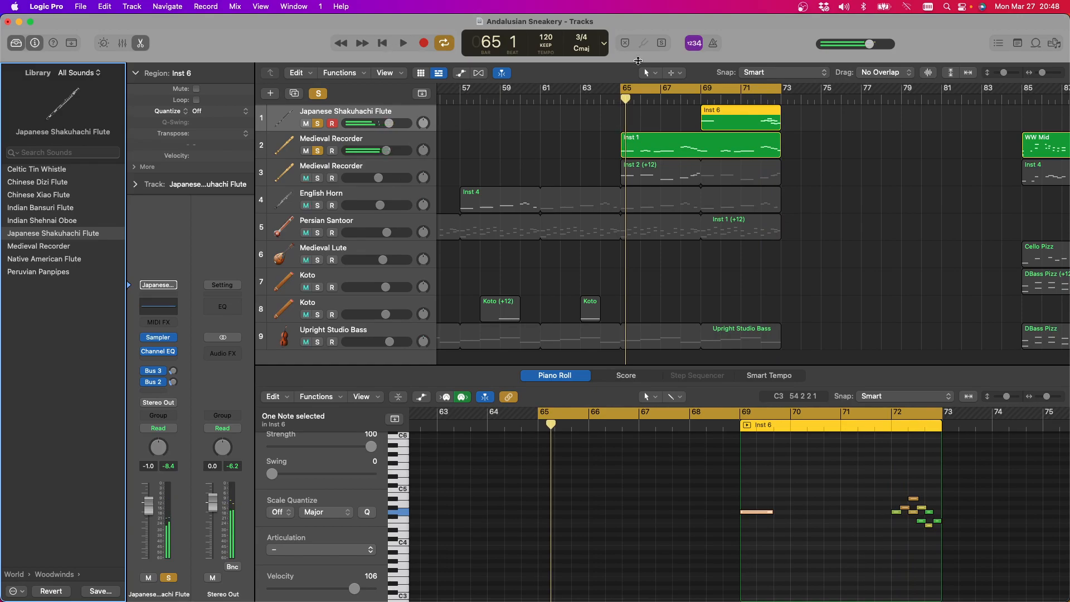
{"action": "key", "text": "super+z"}
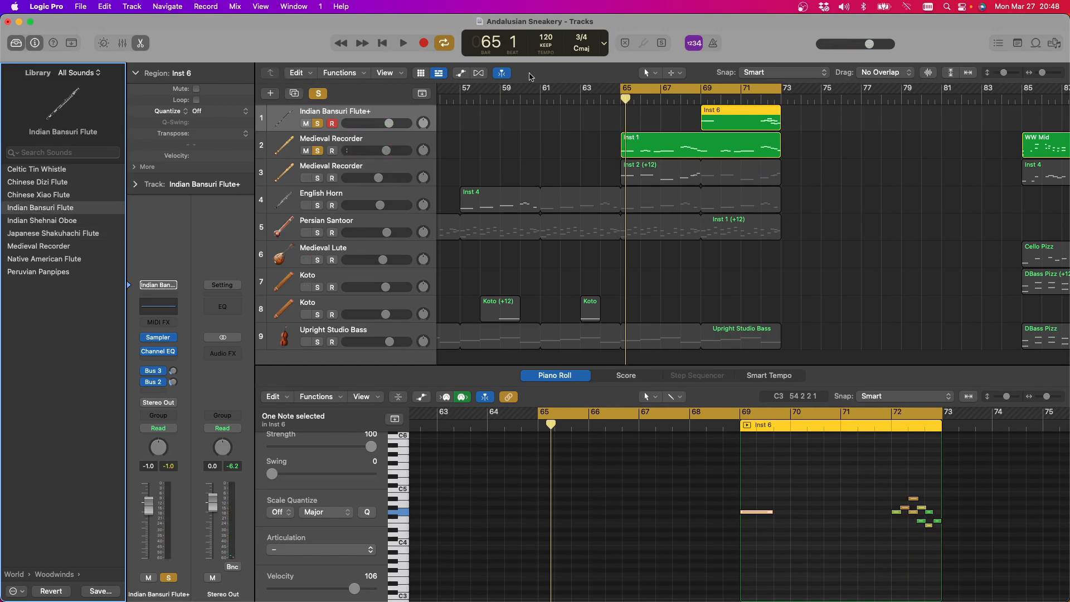
Transpose the Inst 6 region on the first track by -12
{"action": "left_click", "coordinate": [738, 111]}
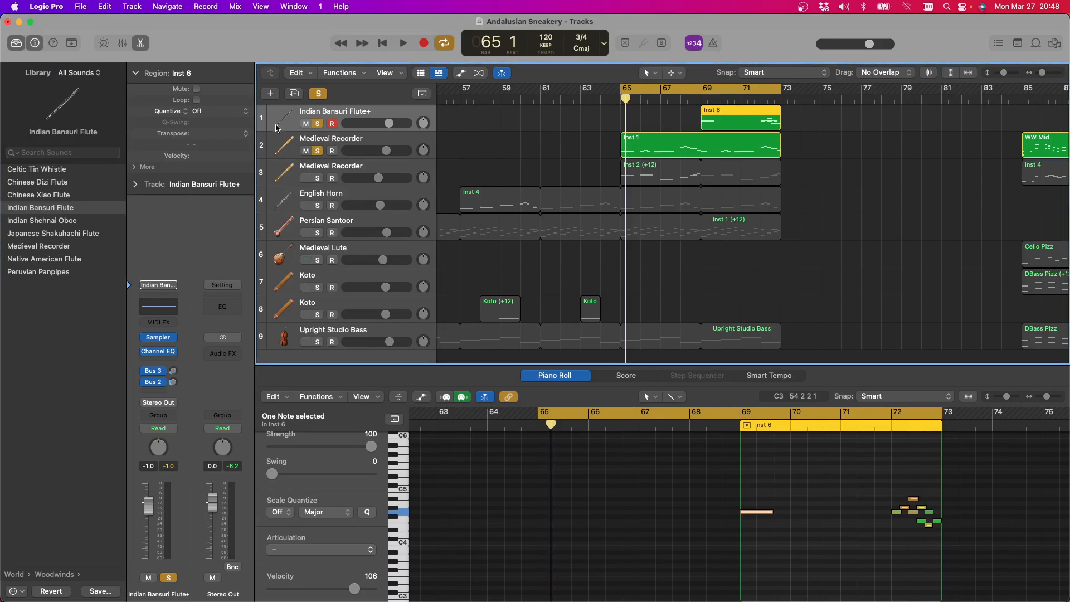
{"action": "left_click", "coordinate": [245, 134]}
{"action": "left_click", "coordinate": [222, 146]}
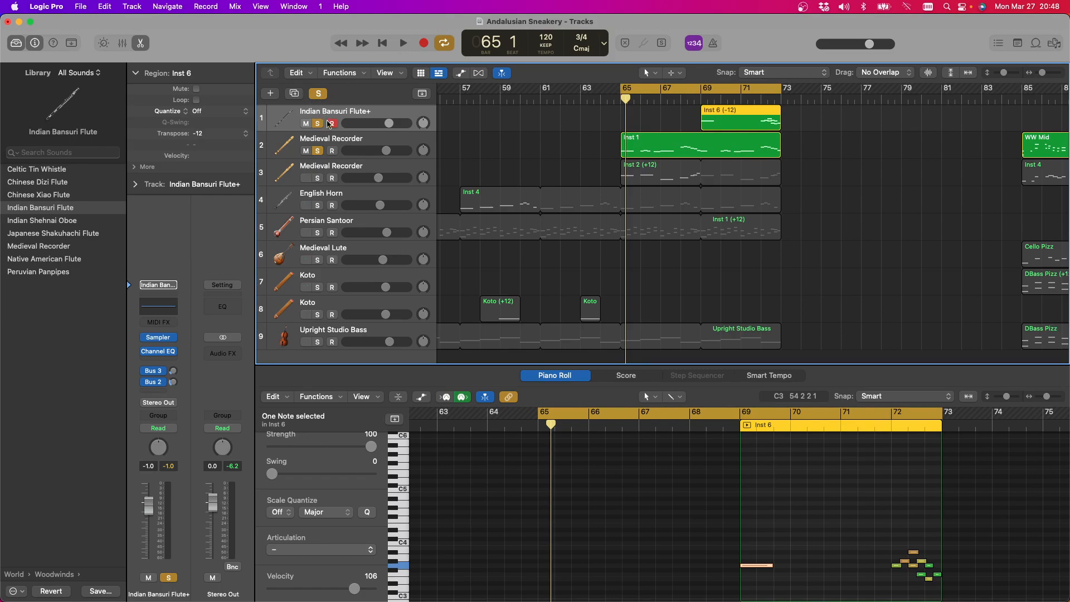
Change the second track's instrument to Indian Bansuri Flute and transpose its Inst 1 region by -12
{"action": "left_click", "coordinate": [338, 142]}
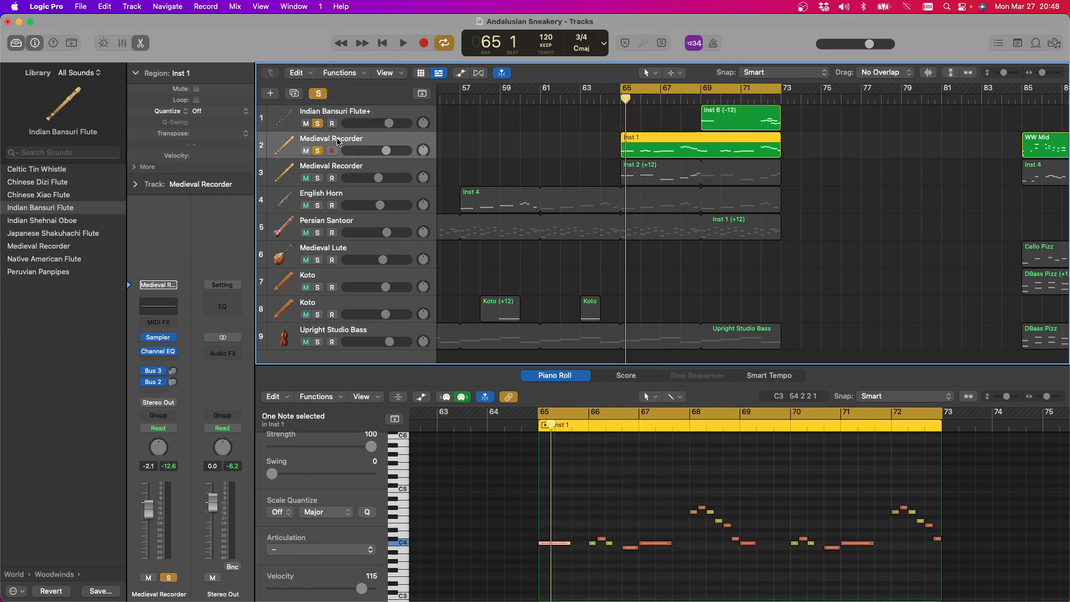
{"action": "left_click", "coordinate": [61, 207]}
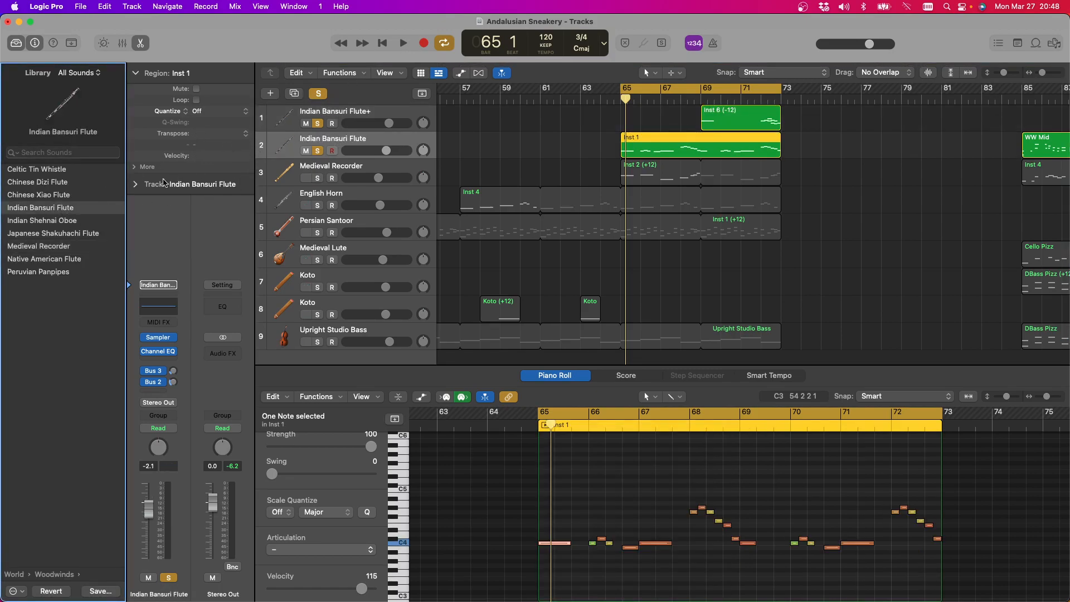
{"action": "left_click", "coordinate": [239, 134]}
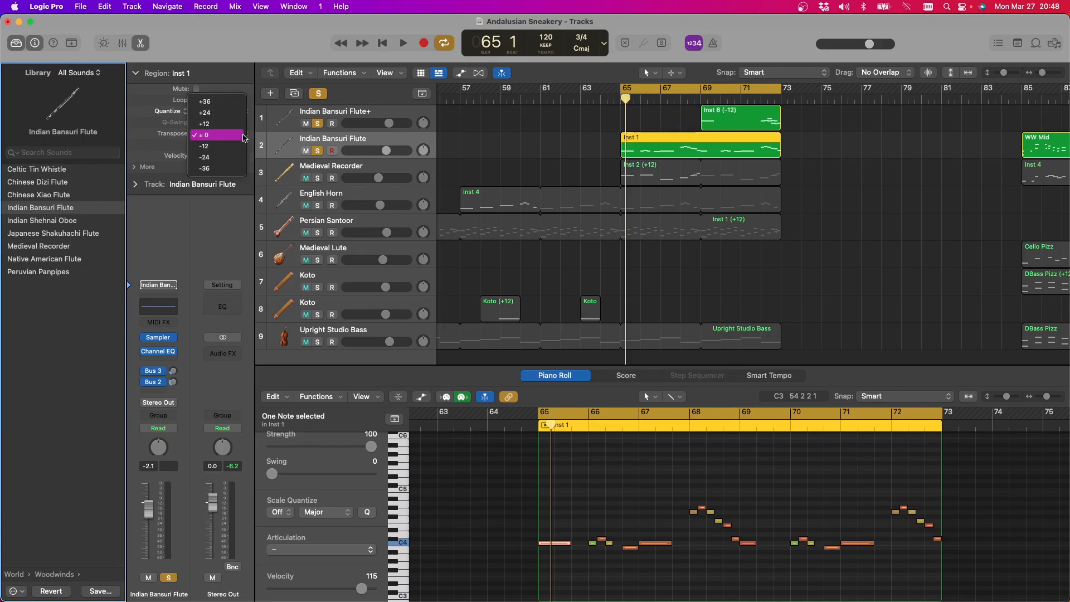
{"action": "left_click", "coordinate": [234, 149]}
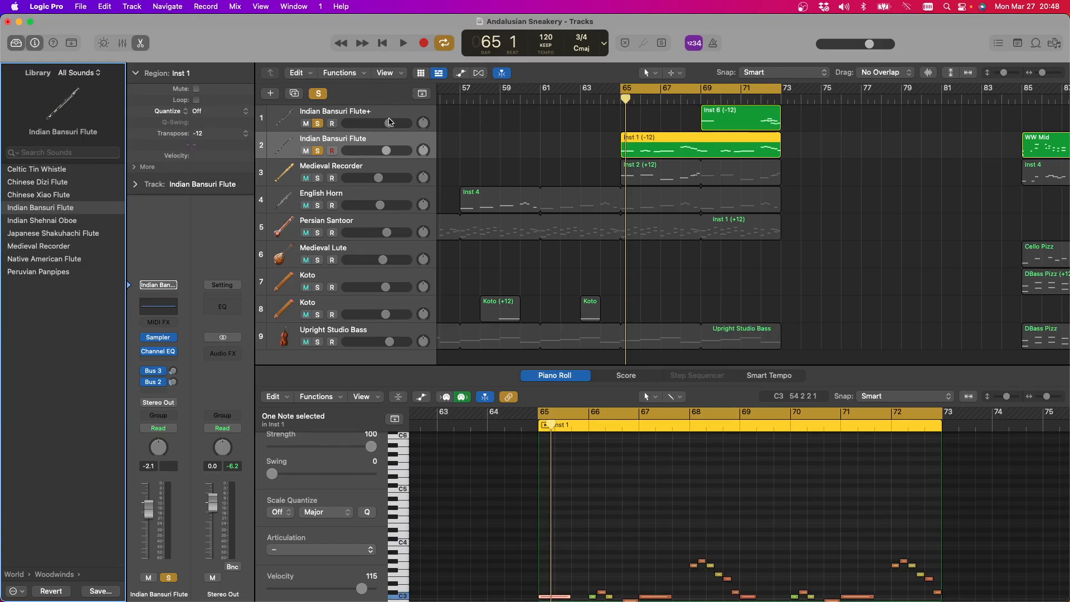
Lower the first flute track to -3.1 dB and the second to -3.4 dB, and play both soloed parts
{"action": "left_click_drag", "start_coordinate": [389, 123], "coordinate": [380, 155]}
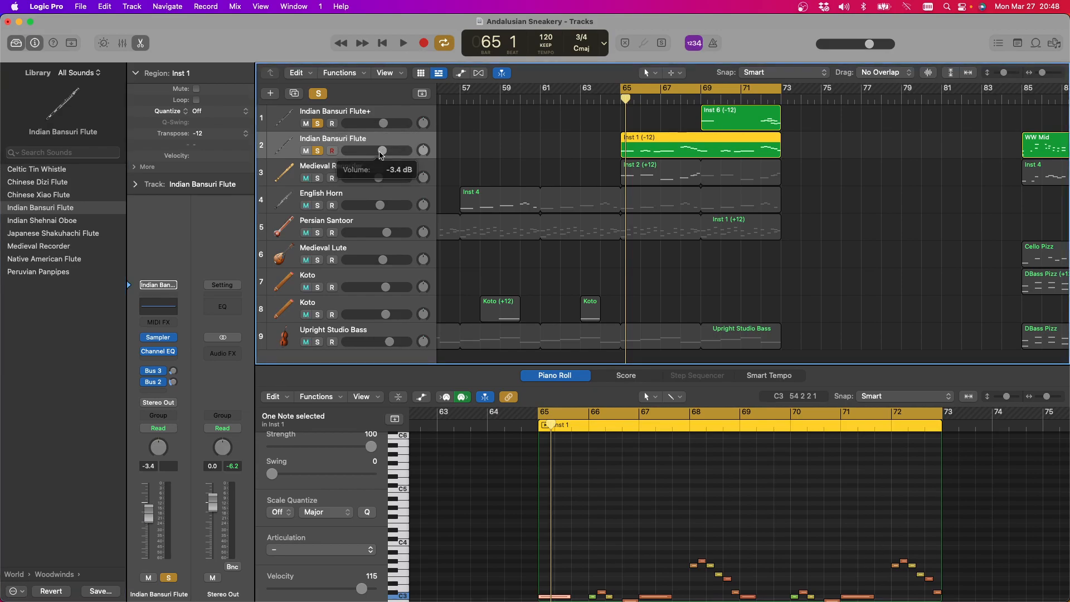
{"action": "left_click", "coordinate": [404, 42]}
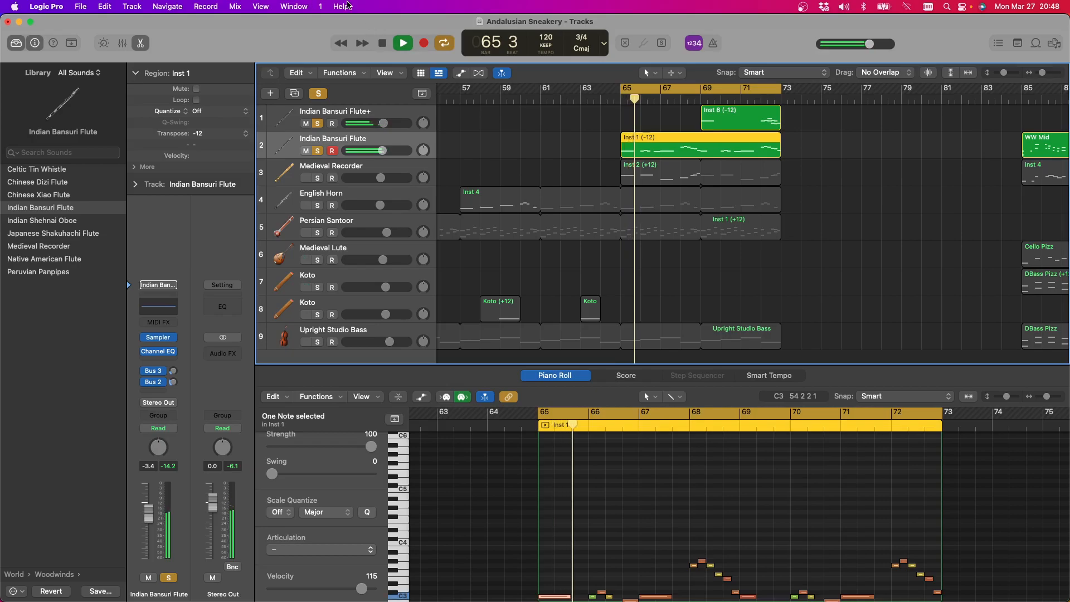
{"action": "key", "text": "space"}
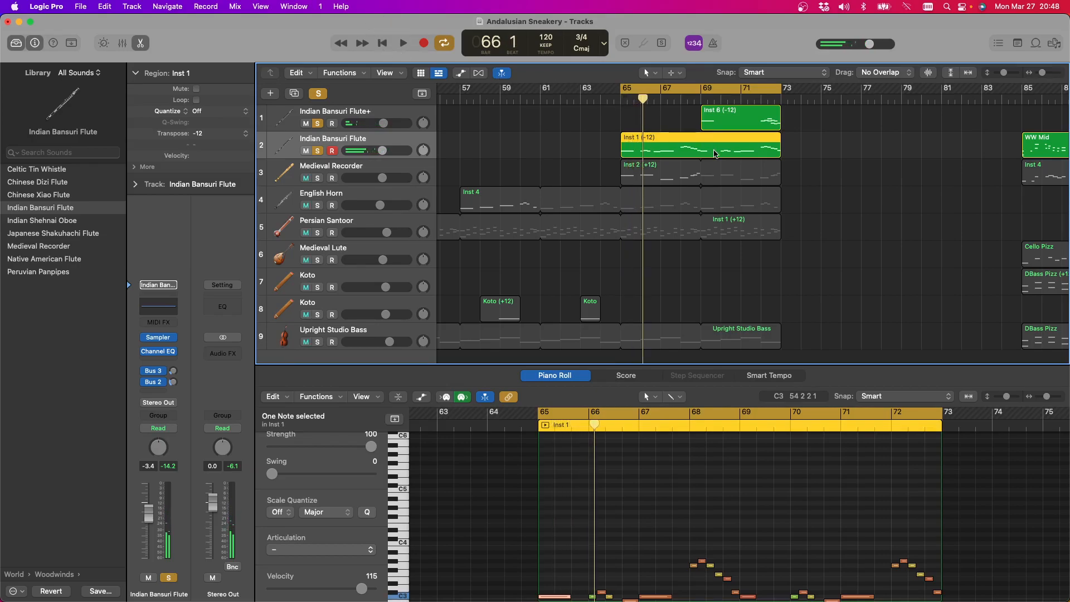
Lengthen the bar 69 note in the second track's Inst 1 region and extend the region and the cycle to bar 74
{"action": "scroll", "coordinate": [795, 495], "scroll_direction": "down", "scroll_amount": 6}
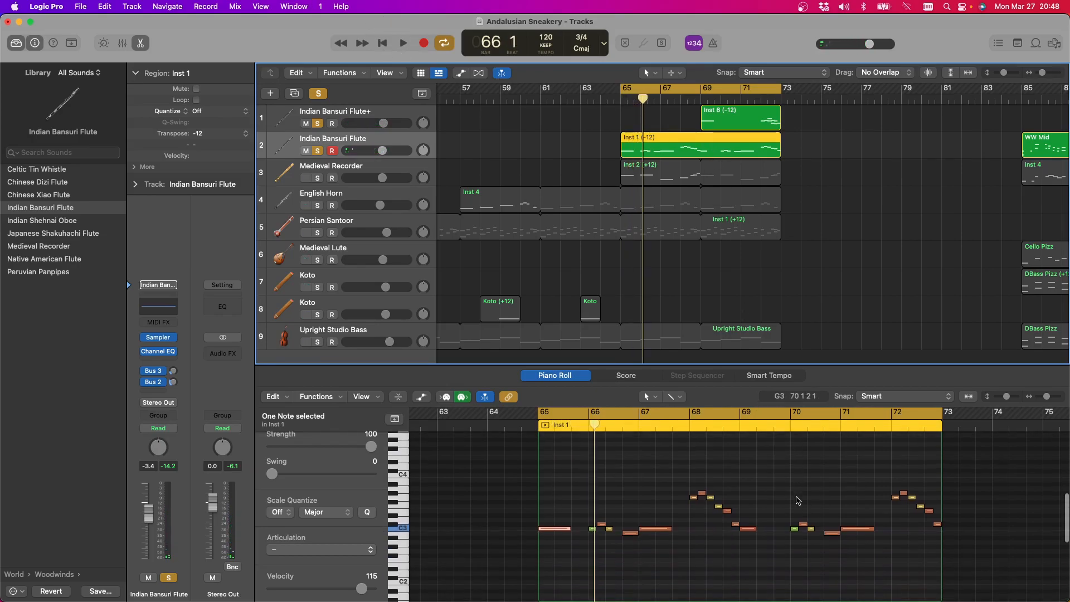
{"action": "left_click_drag", "start_coordinate": [757, 498], "coordinate": [778, 504]}
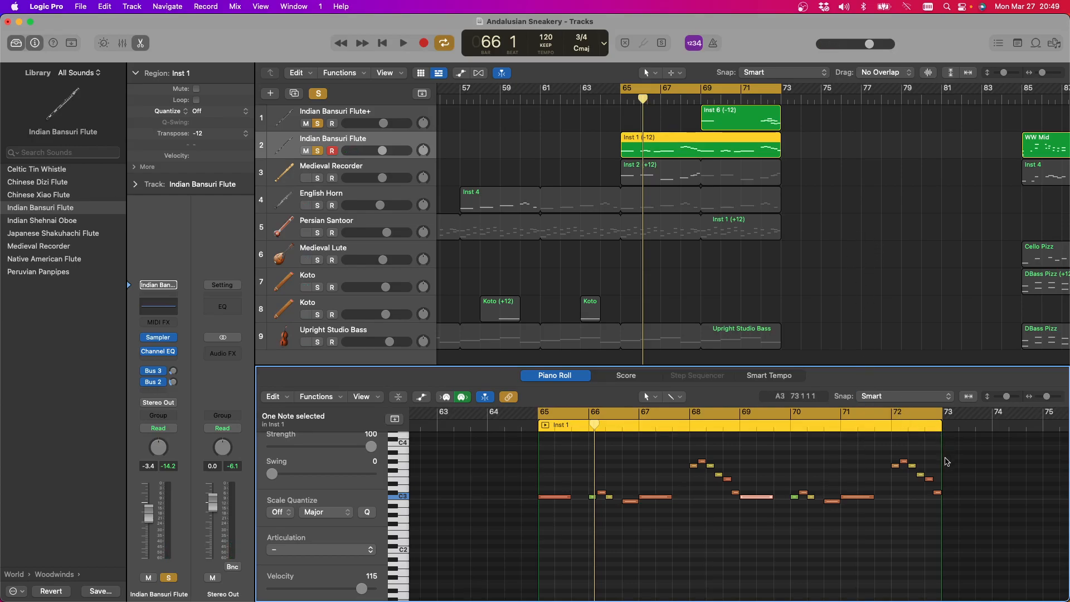
{"action": "left_click_drag", "start_coordinate": [943, 460], "coordinate": [992, 466]}
{"action": "left_click_drag", "start_coordinate": [941, 413], "coordinate": [992, 416]}
Copy the opening note of the Inst 1 melody from bar 65 to bar 73
{"action": "left_click", "coordinate": [557, 498]}
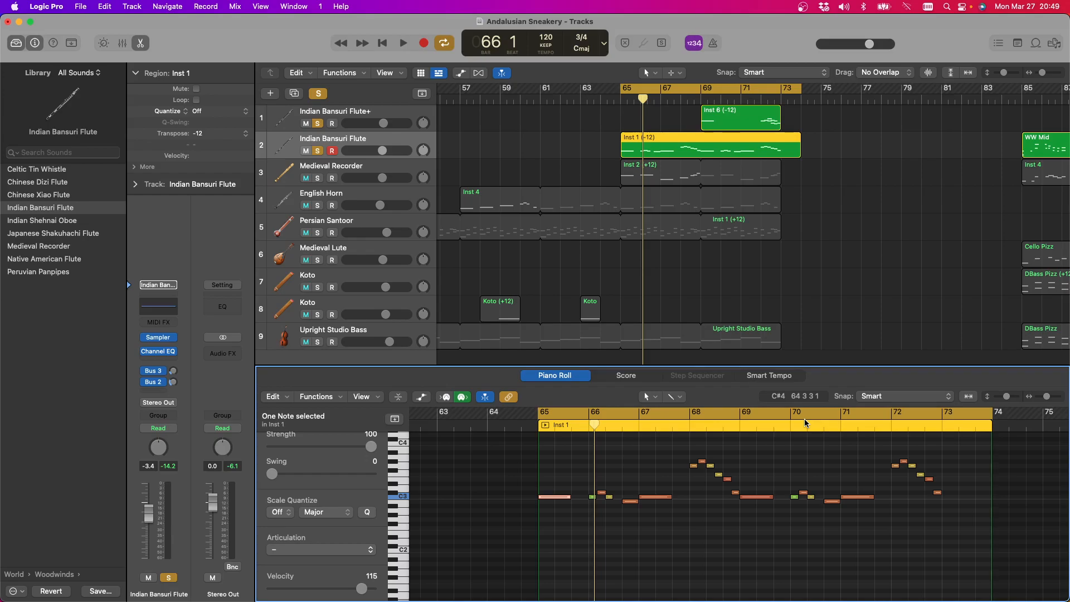
{"action": "left_click", "coordinate": [941, 424]}
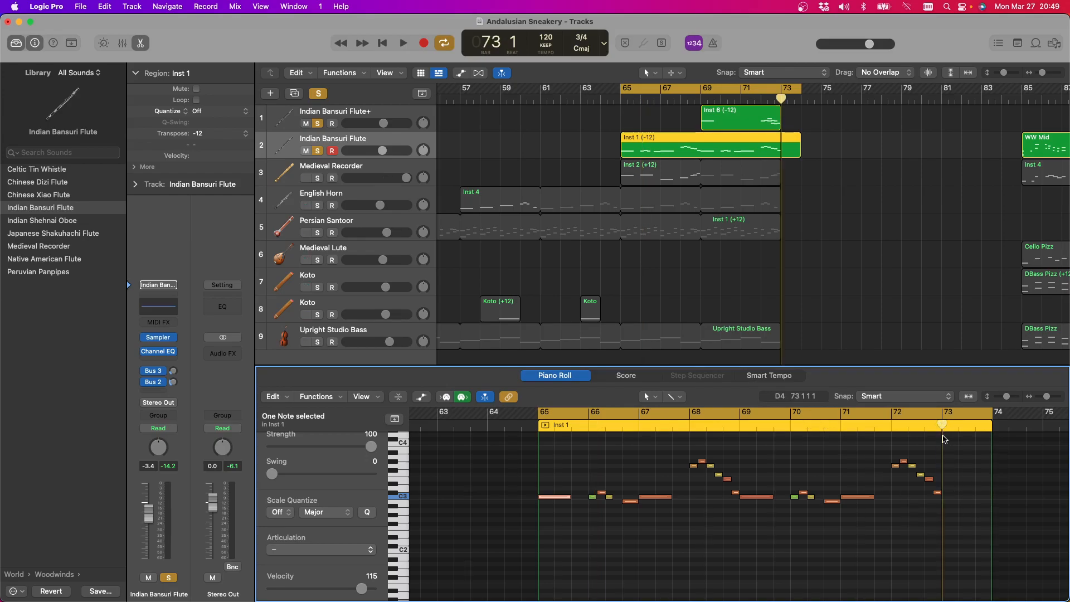
{"action": "key", "text": "r"}
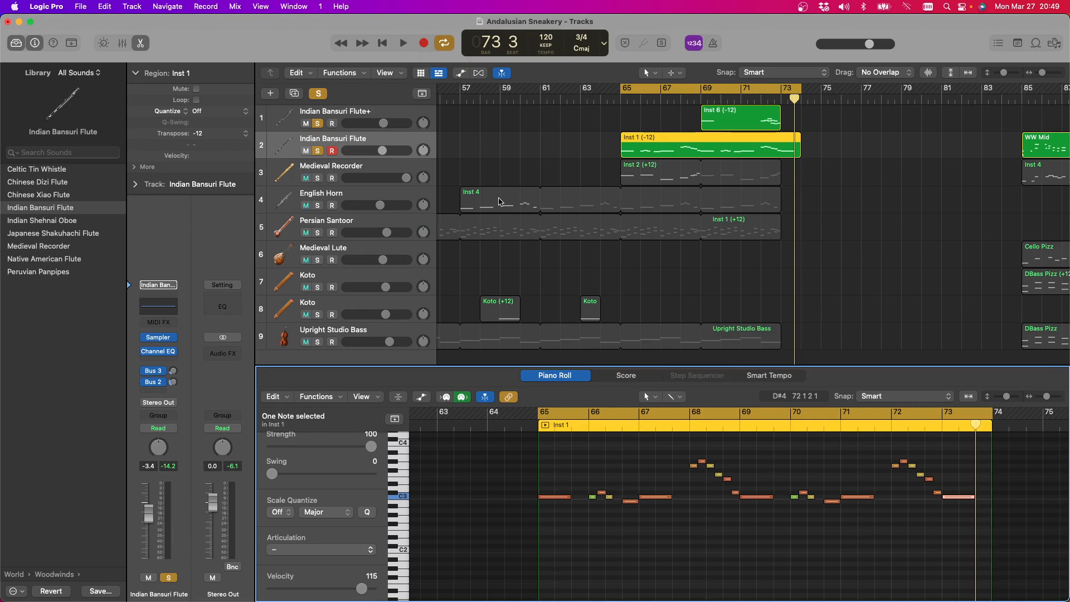
Play the two soloed flute parts through the cycle twice, selecting the Inst 6 region between passes
{"action": "left_click", "coordinate": [404, 44]}
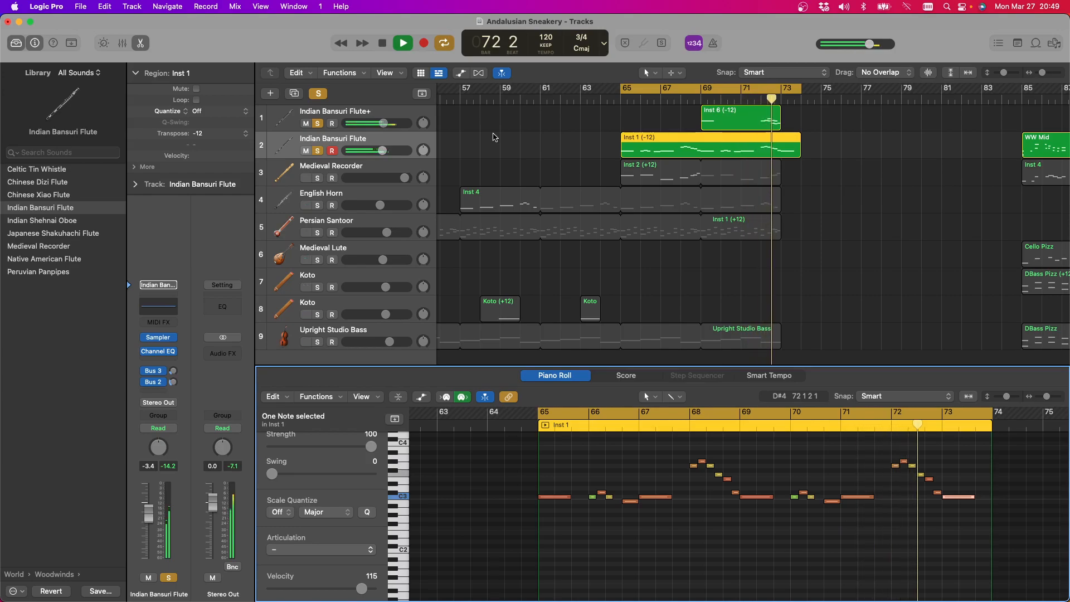
{"action": "left_click", "coordinate": [384, 44]}
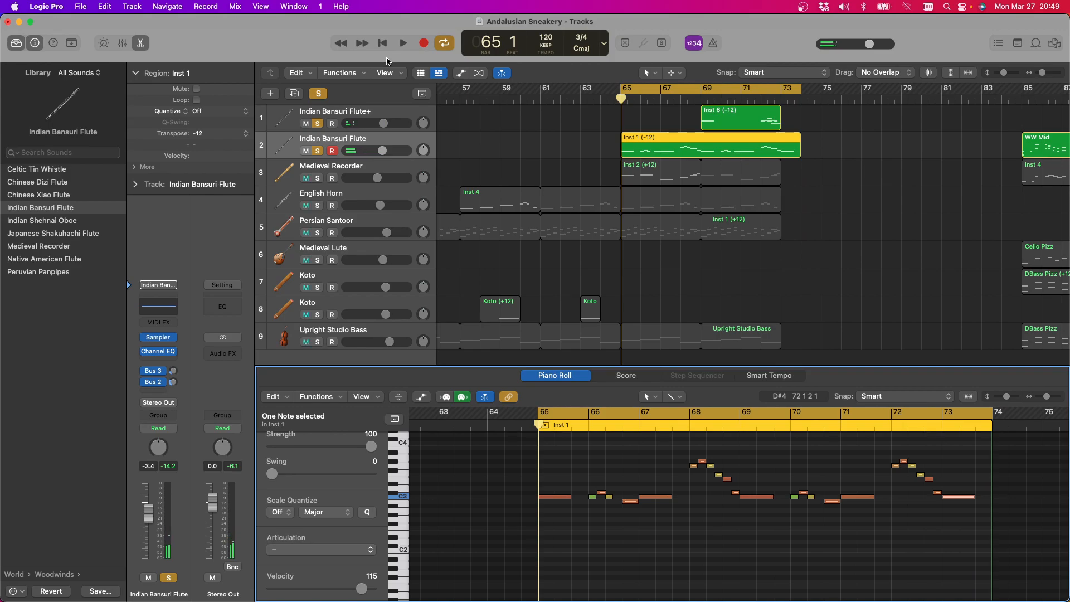
{"action": "left_click", "coordinate": [749, 117]}
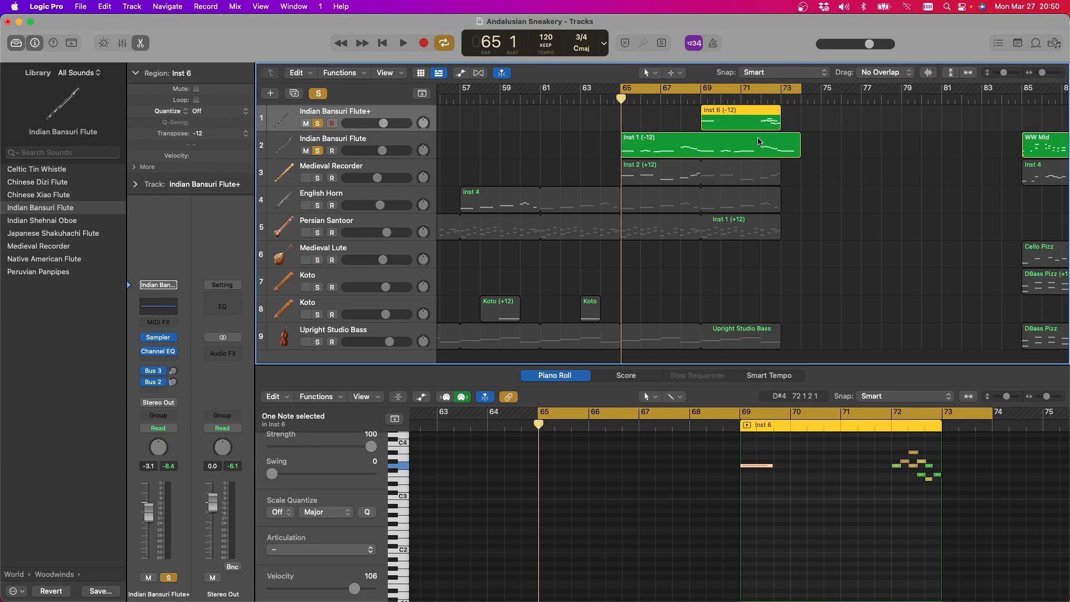
{"action": "key", "text": "space"}
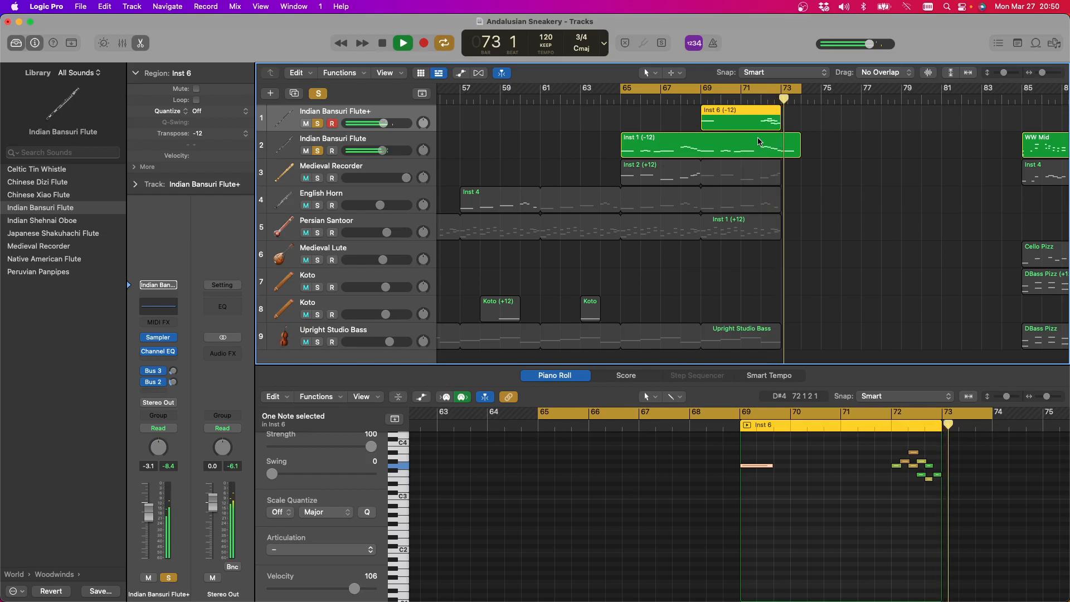
{"action": "key", "text": "space"}
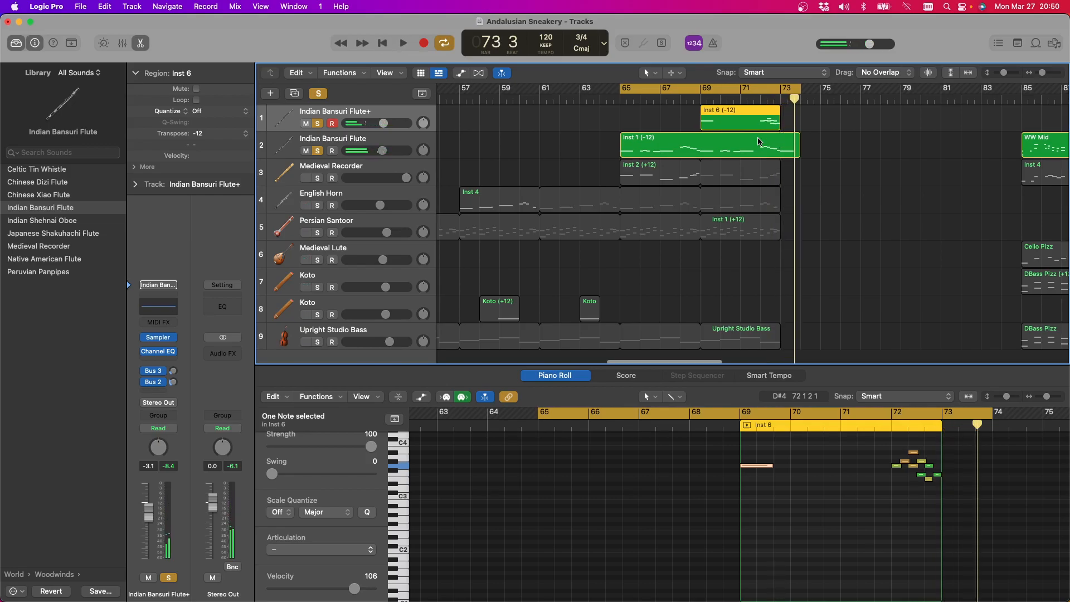
Play the cycle with the third track's Medieval Recorder soloed alongside the flutes, adding the English Horn during playback
{"action": "scroll", "coordinate": [759, 141], "scroll_direction": "right", "scroll_amount": 3}
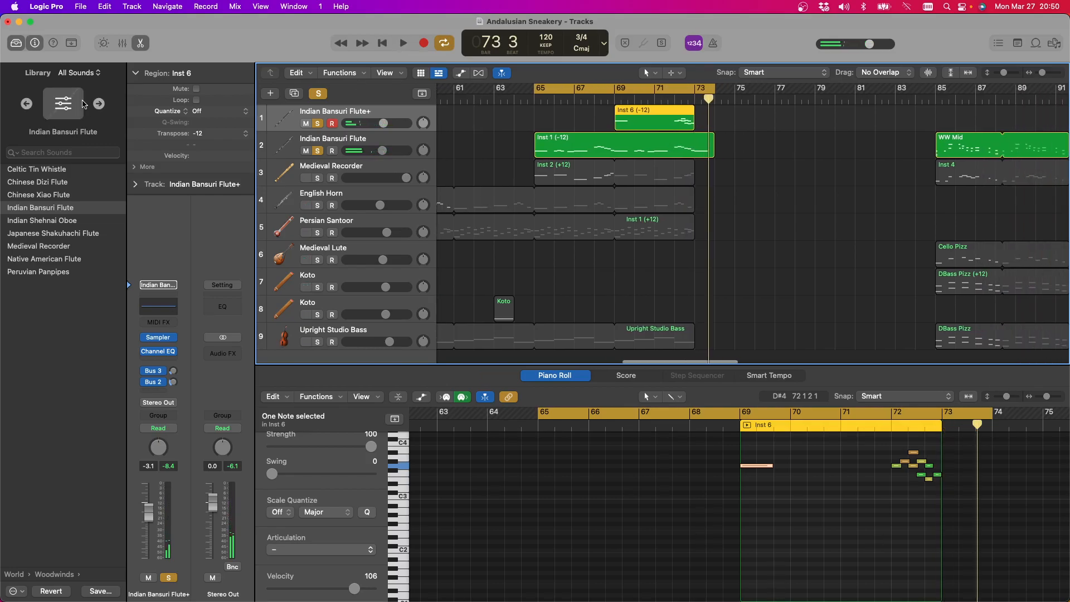
{"action": "left_click", "coordinate": [317, 178]}
{"action": "scroll", "coordinate": [848, 207], "scroll_direction": "left", "scroll_amount": 5}
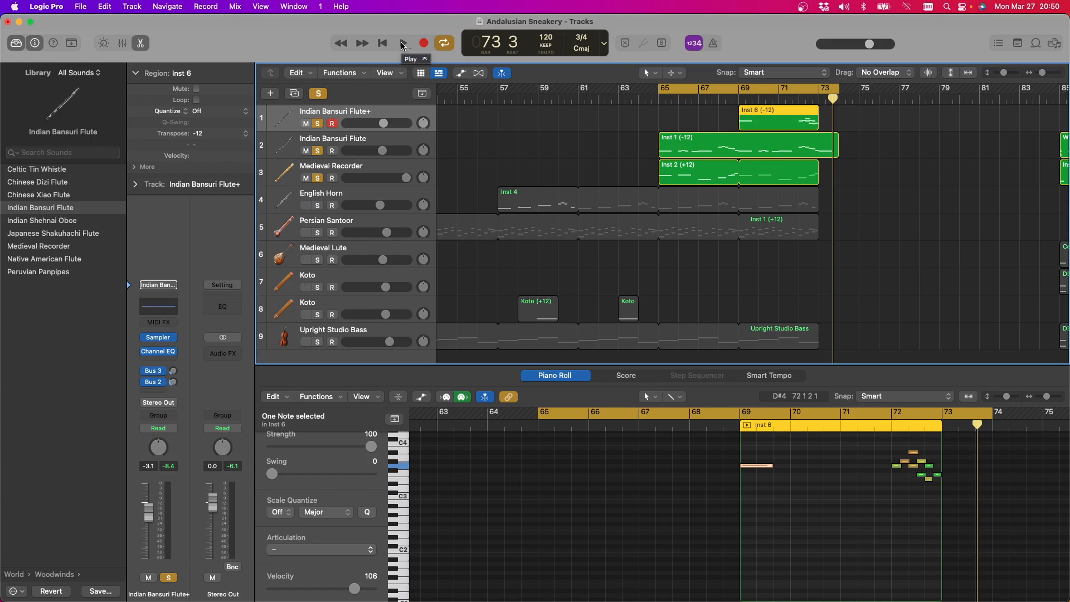
{"action": "left_click", "coordinate": [403, 44]}
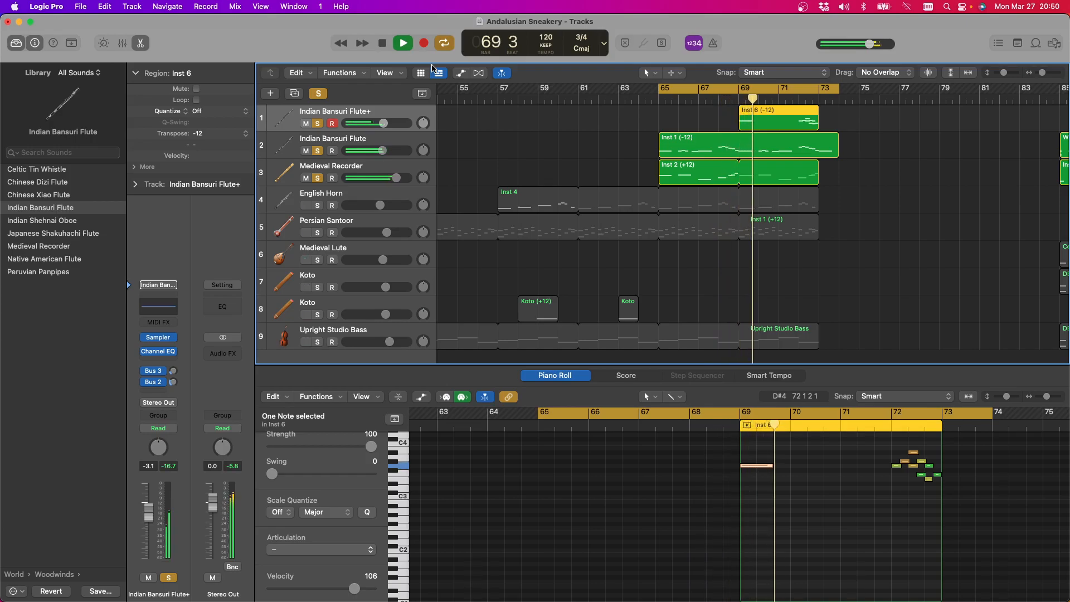
{"action": "left_click", "coordinate": [318, 206]}
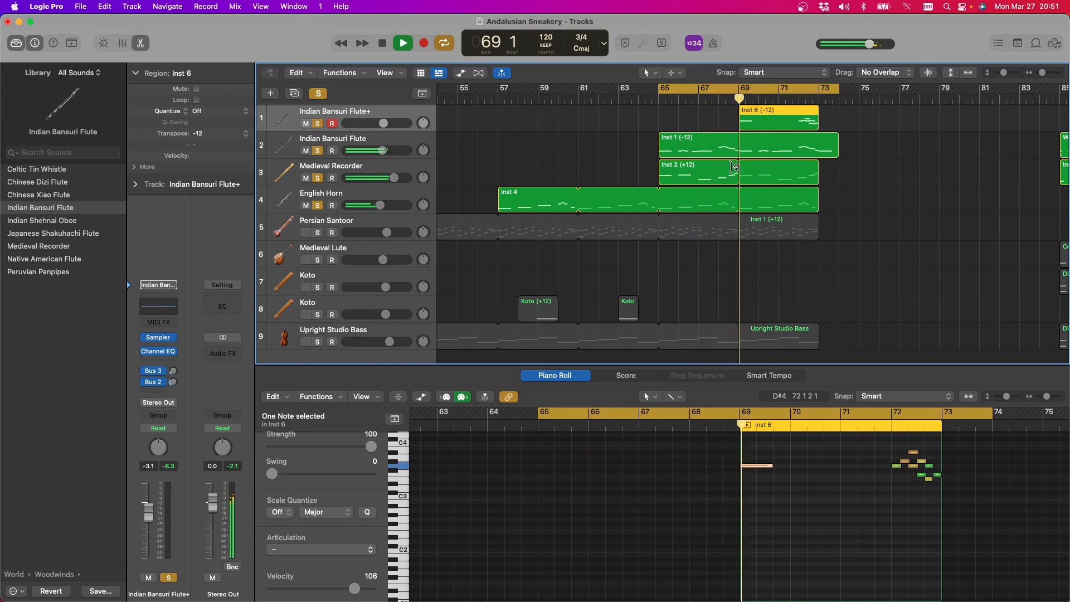
{"action": "key", "text": "space"}
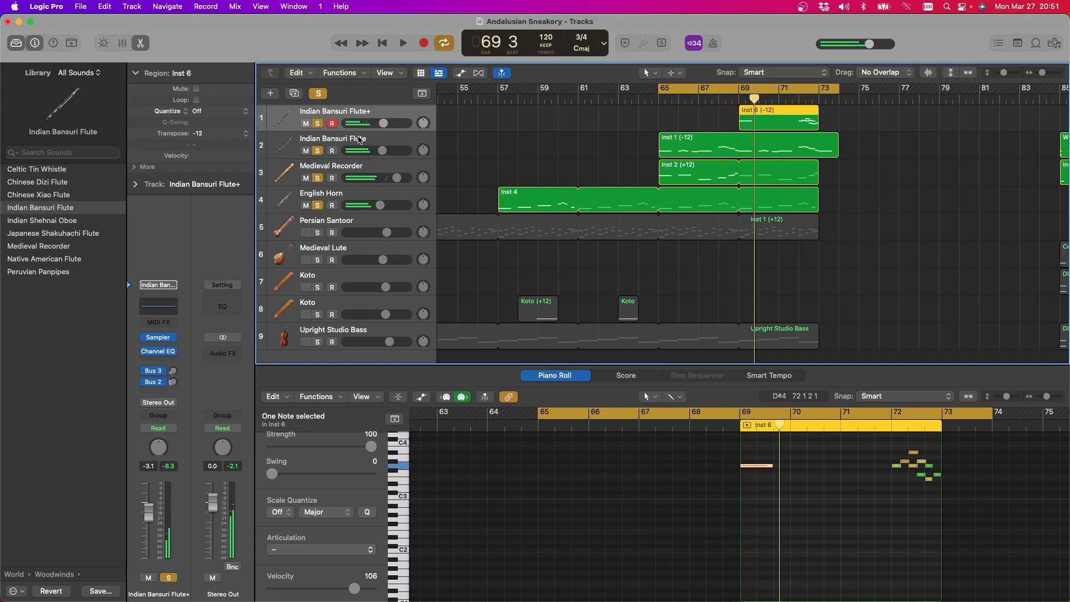
Clear all solos and audition the English Horn during playback, switching between its solo and the full arrangement
{"action": "left_click", "coordinate": [322, 97]}
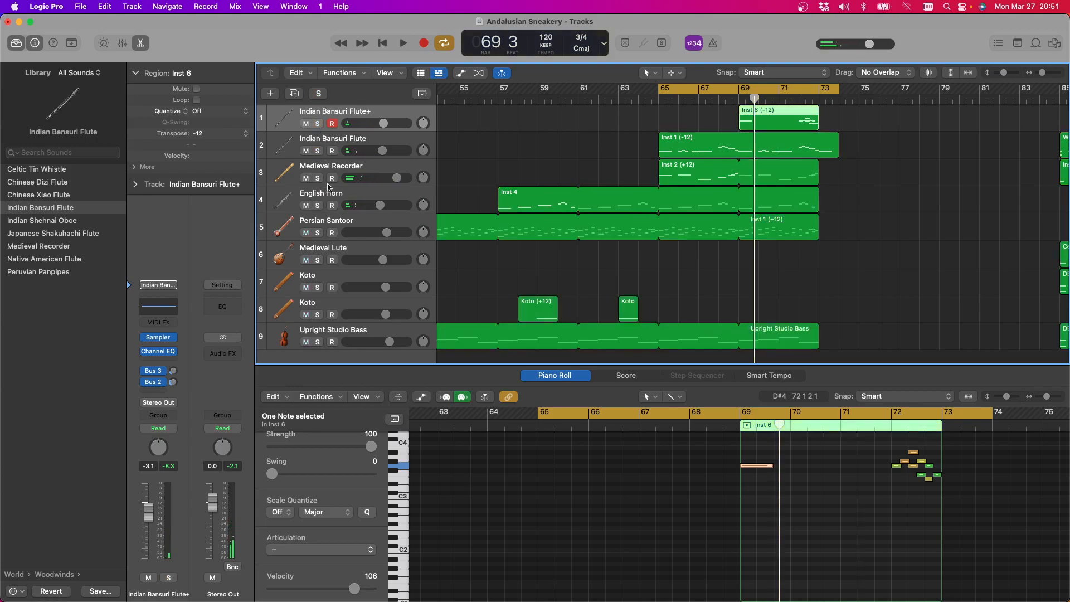
{"action": "left_click", "coordinate": [318, 206]}
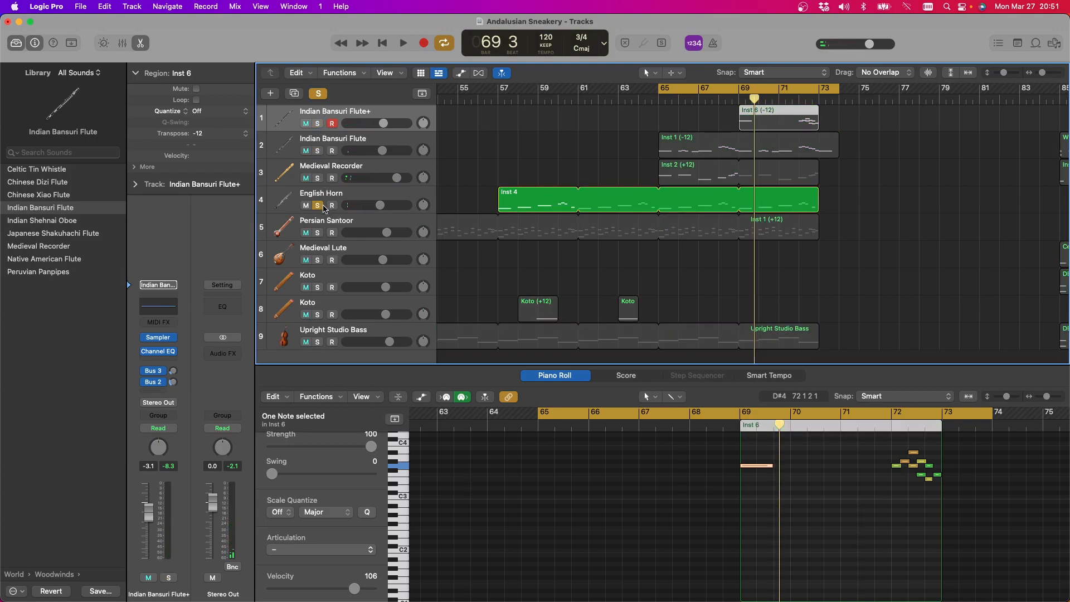
{"action": "left_click", "coordinate": [401, 46]}
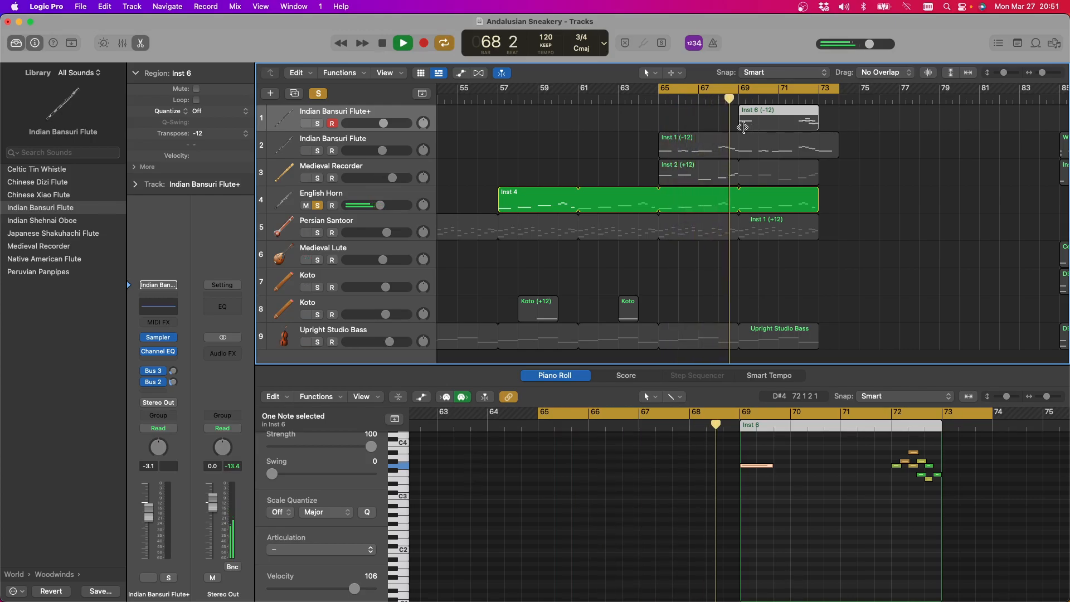
{"action": "left_click", "coordinate": [317, 206]}
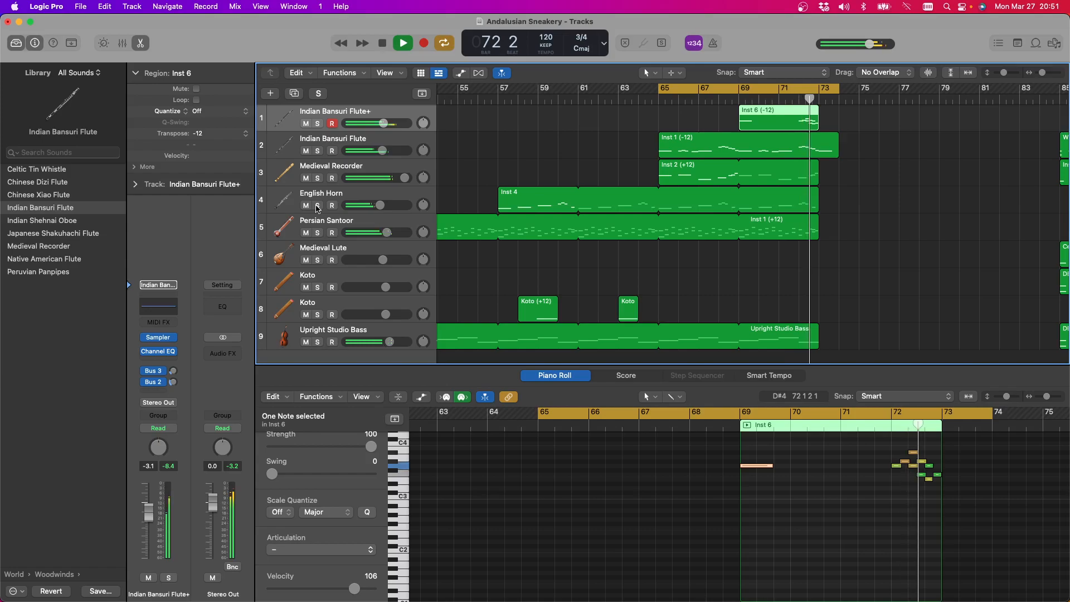
{"action": "left_click", "coordinate": [317, 206]}
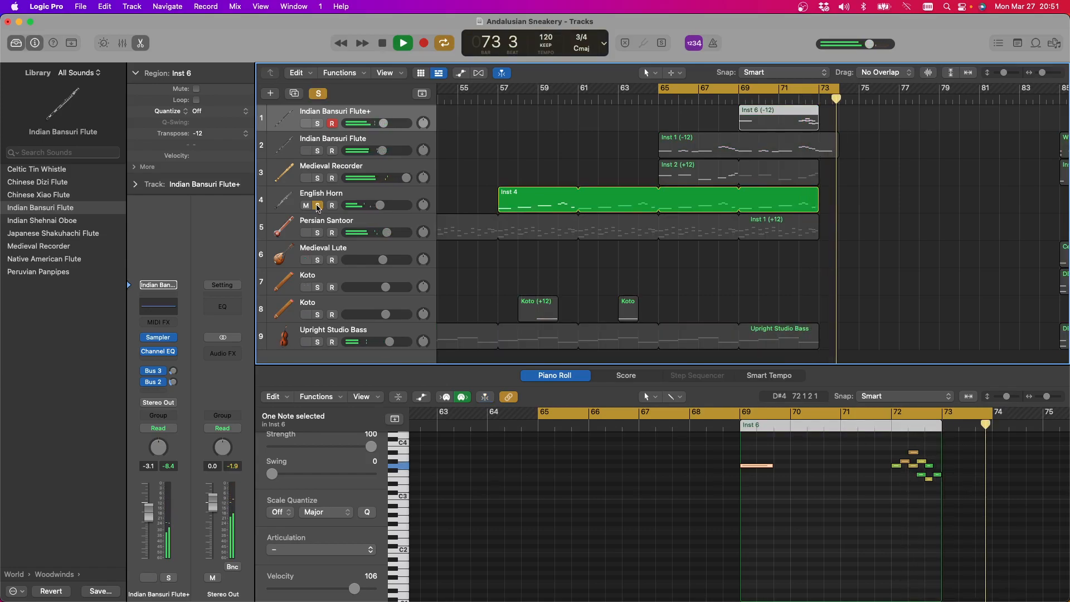
{"action": "left_click", "coordinate": [381, 42]}
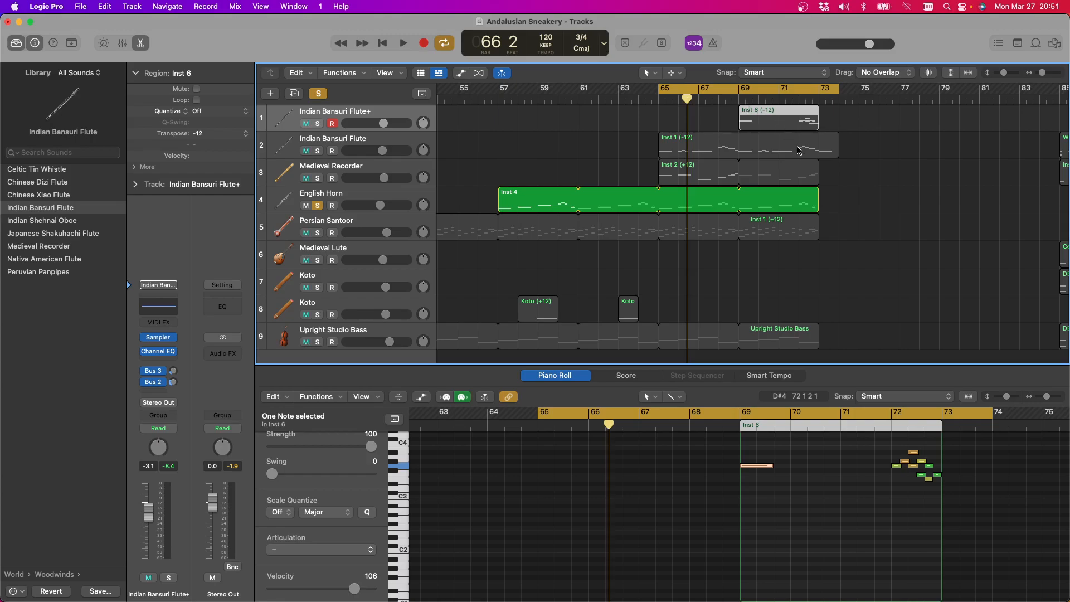
Extend the Inst 2, Inst 6, Inst 4 and Persian Santoor loops to bar 74, and clear the English Horn solo
{"action": "left_click_drag", "start_coordinate": [818, 177], "coordinate": [840, 180]}
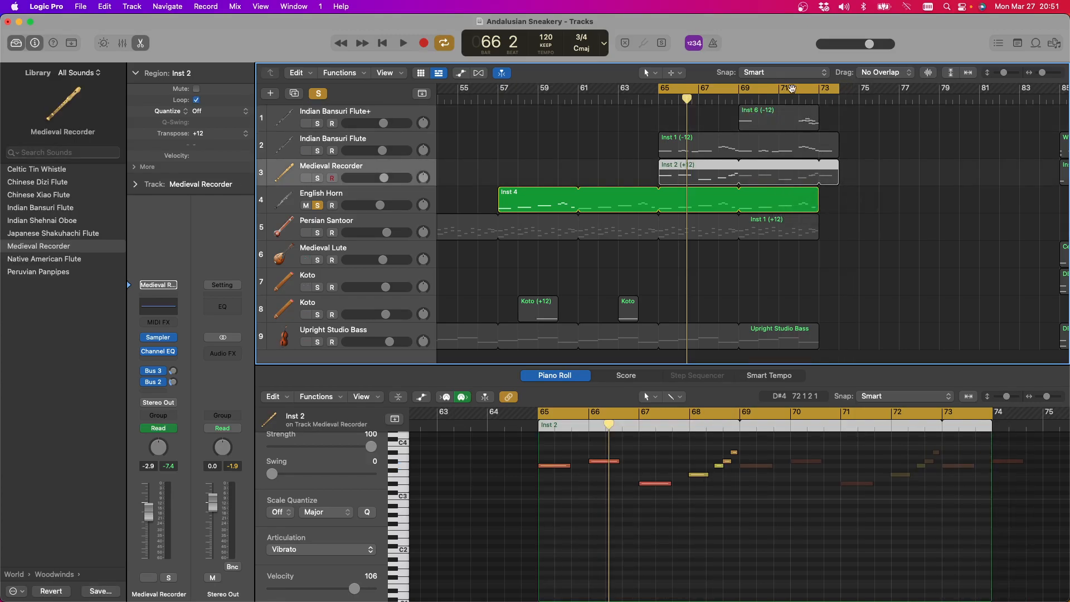
{"action": "left_click_drag", "start_coordinate": [818, 119], "coordinate": [842, 121]}
{"action": "left_click_drag", "start_coordinate": [823, 204], "coordinate": [840, 223]}
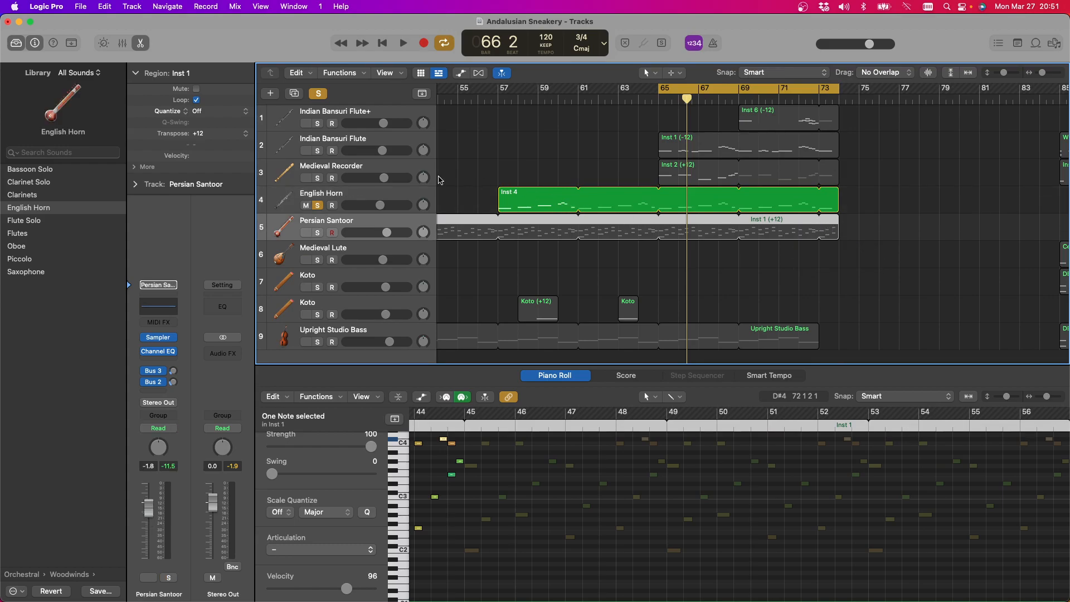
{"action": "left_click", "coordinate": [319, 206]}
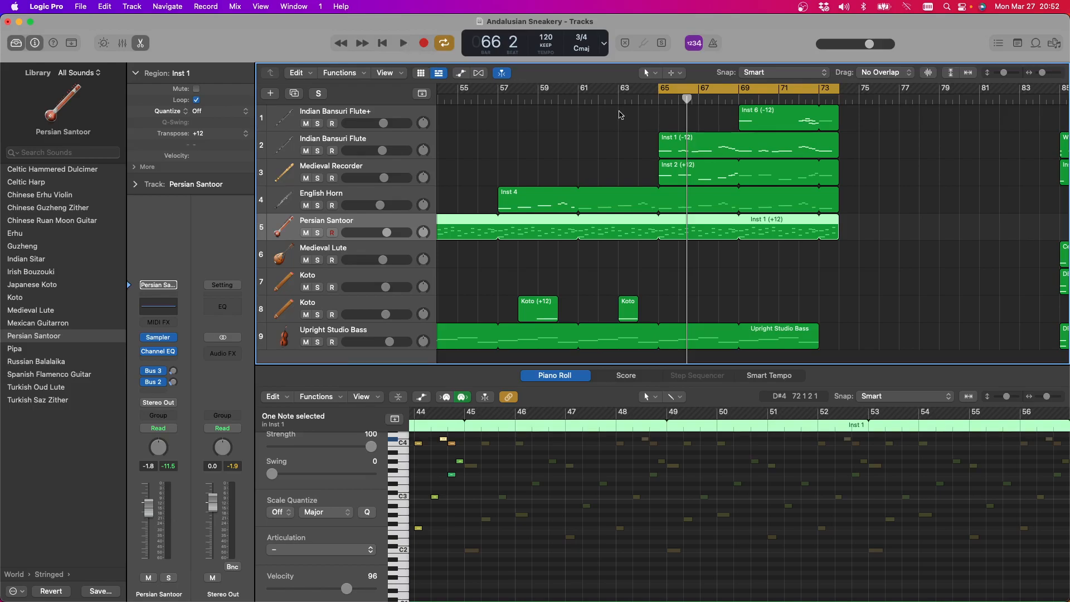
Play the full arrangement through the cycle and raise the Medieval Recorder's volume to 5.5 dB
{"action": "scroll", "coordinate": [702, 148], "scroll_direction": "down", "scroll_amount": 1}
{"action": "scroll", "coordinate": [697, 149], "scroll_direction": "right", "scroll_amount": 1}
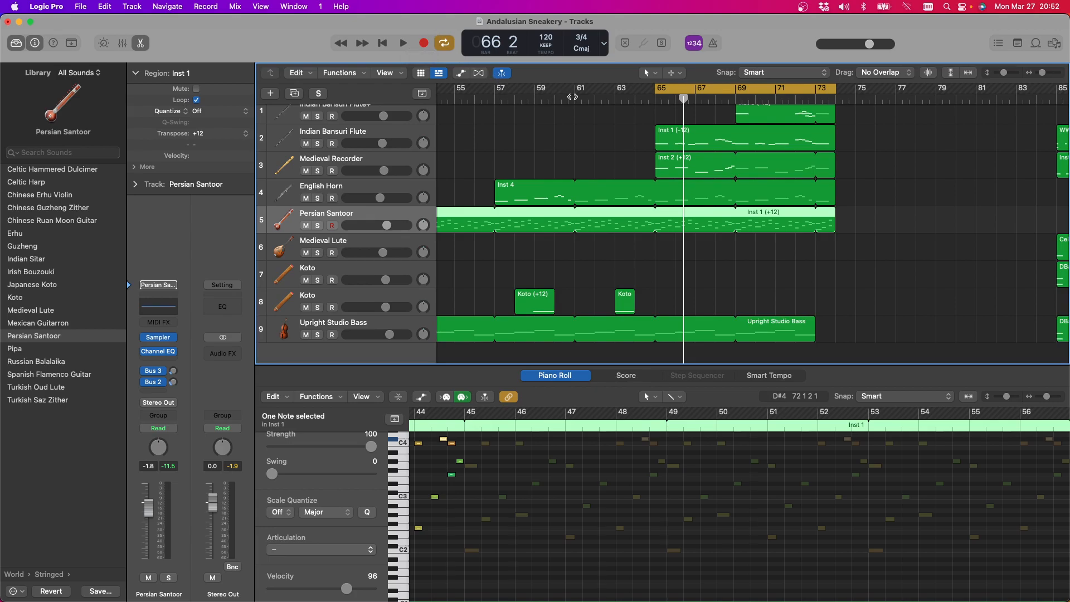
{"action": "left_click", "coordinate": [403, 43]}
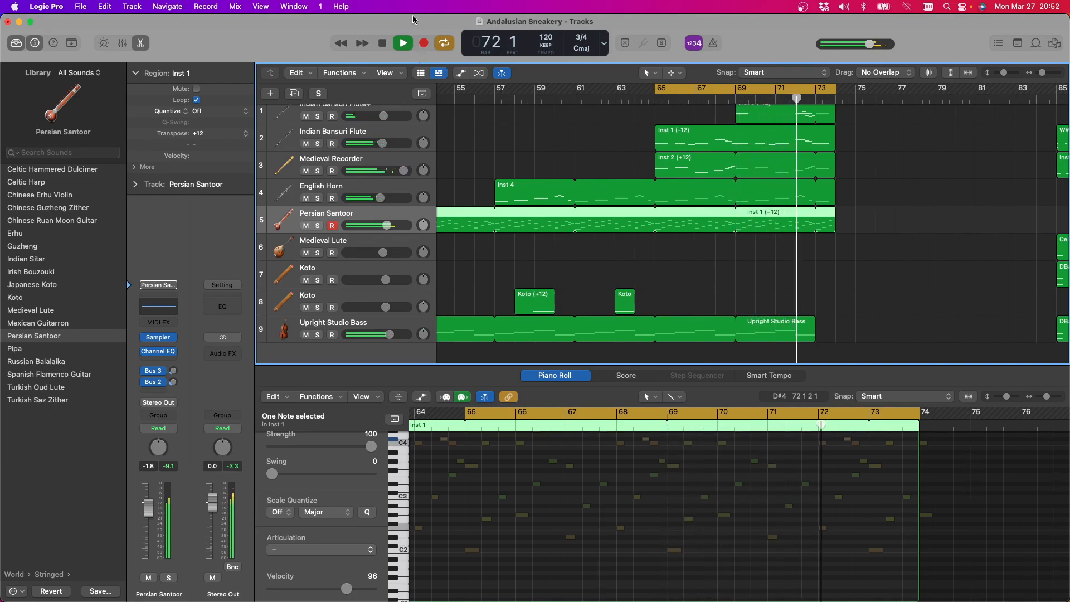
{"action": "left_click", "coordinate": [383, 43]}
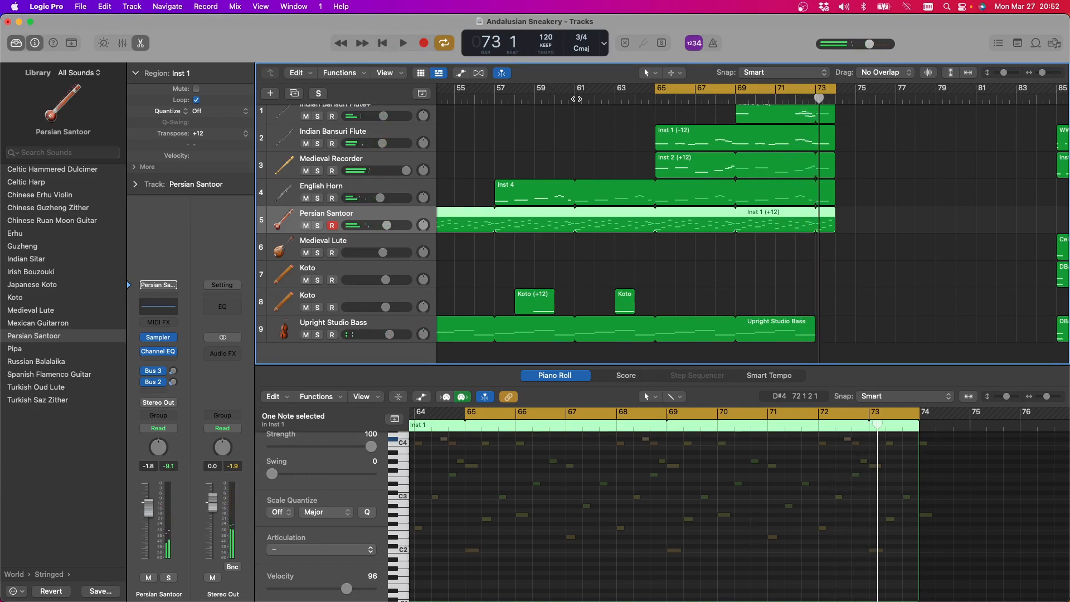
{"action": "scroll", "coordinate": [594, 117], "scroll_direction": "up", "scroll_amount": 1}
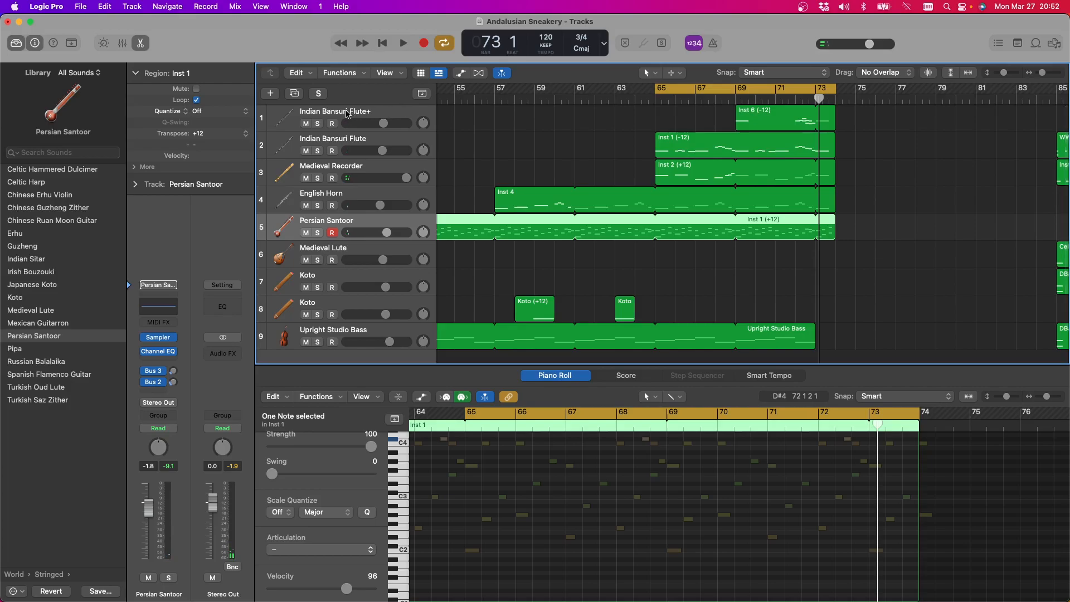
{"action": "scroll", "coordinate": [345, 114], "scroll_direction": "right", "scroll_amount": 1}
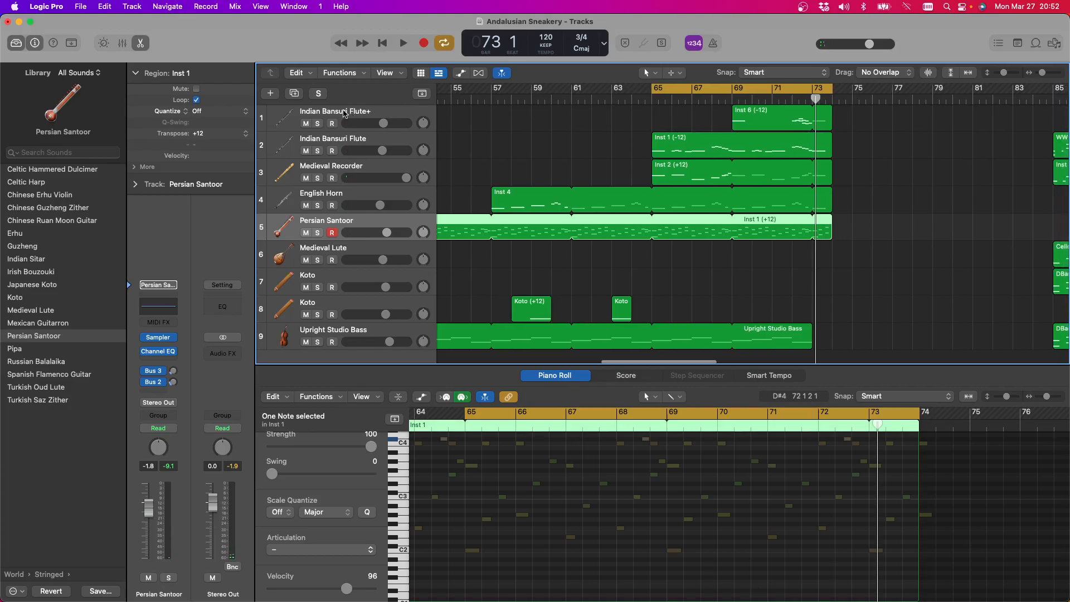
Check the Inst 1 flute and Inst 2 recorder parts, and play the cycle with the Medieval Recorder track selected
{"action": "left_click", "coordinate": [348, 143]}
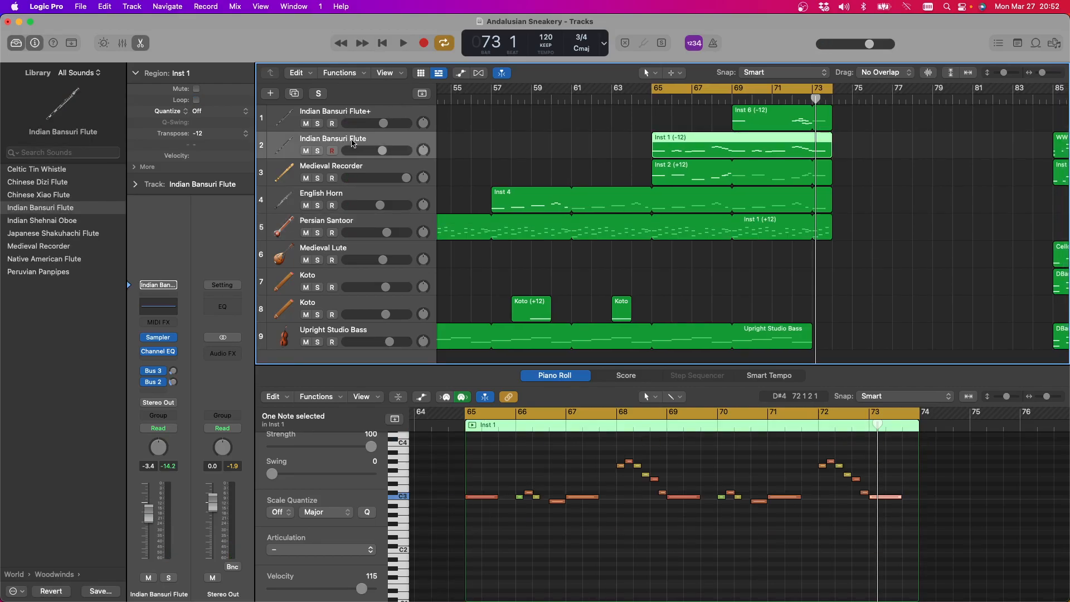
{"action": "scroll", "coordinate": [795, 160], "scroll_direction": "right", "scroll_amount": 3}
{"action": "scroll", "coordinate": [795, 159], "scroll_direction": "left", "scroll_amount": 8}
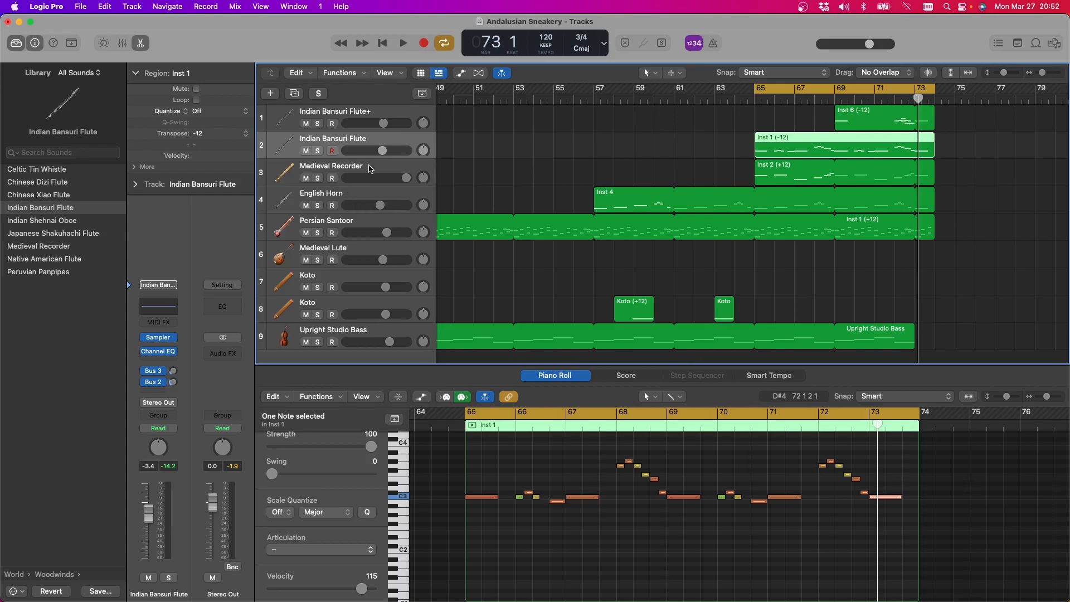
{"action": "left_click", "coordinate": [370, 169]}
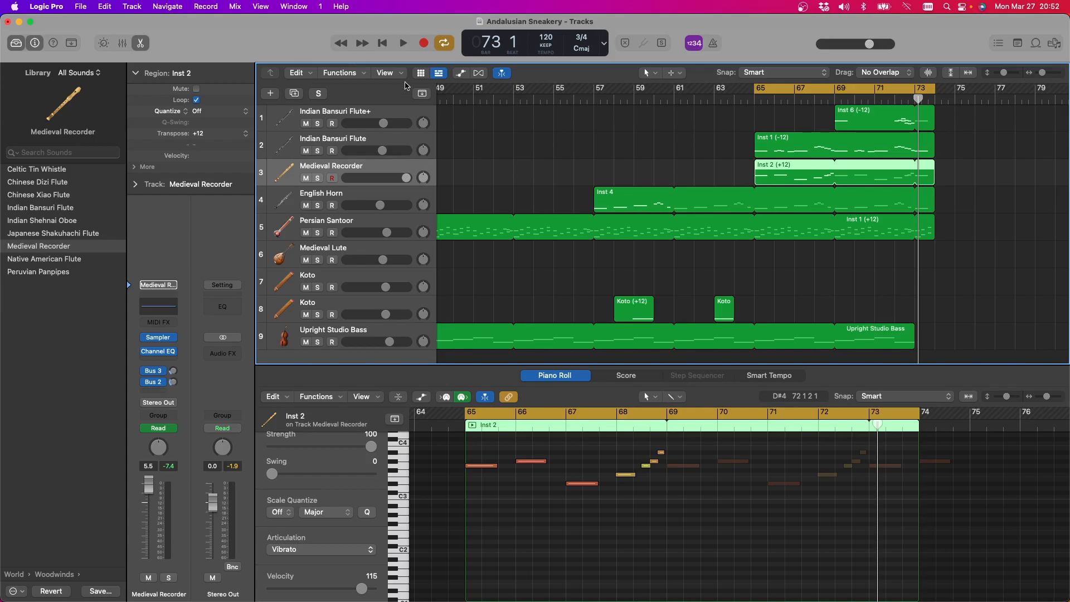
{"action": "left_click", "coordinate": [404, 45]}
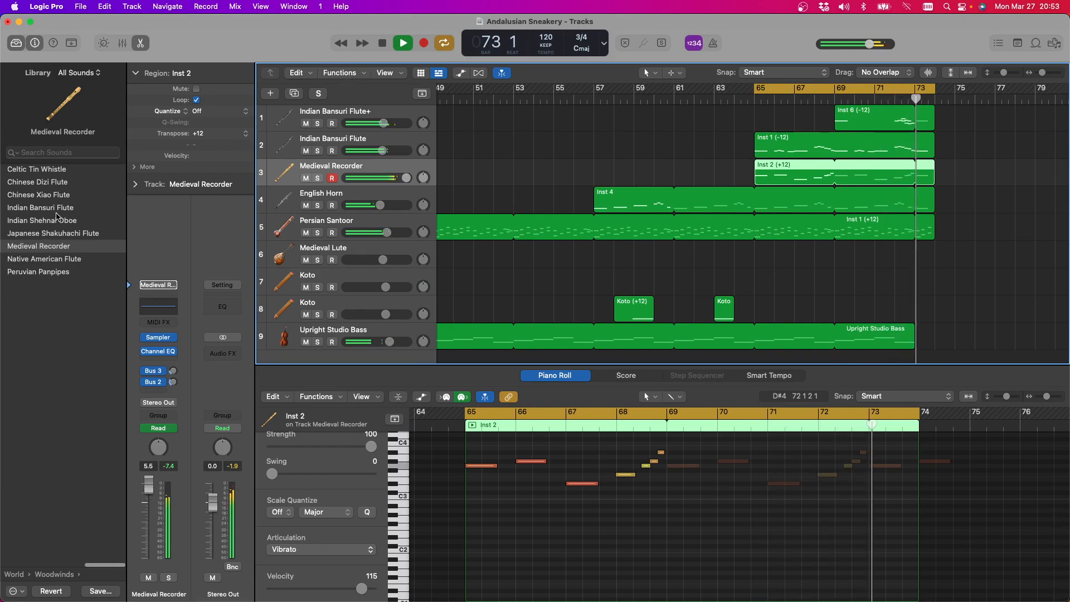
Try the Indian Bansuri Flute sound on the Inst 2 track with the region's transposition set to 0 during playback
{"action": "left_click", "coordinate": [40, 208]}
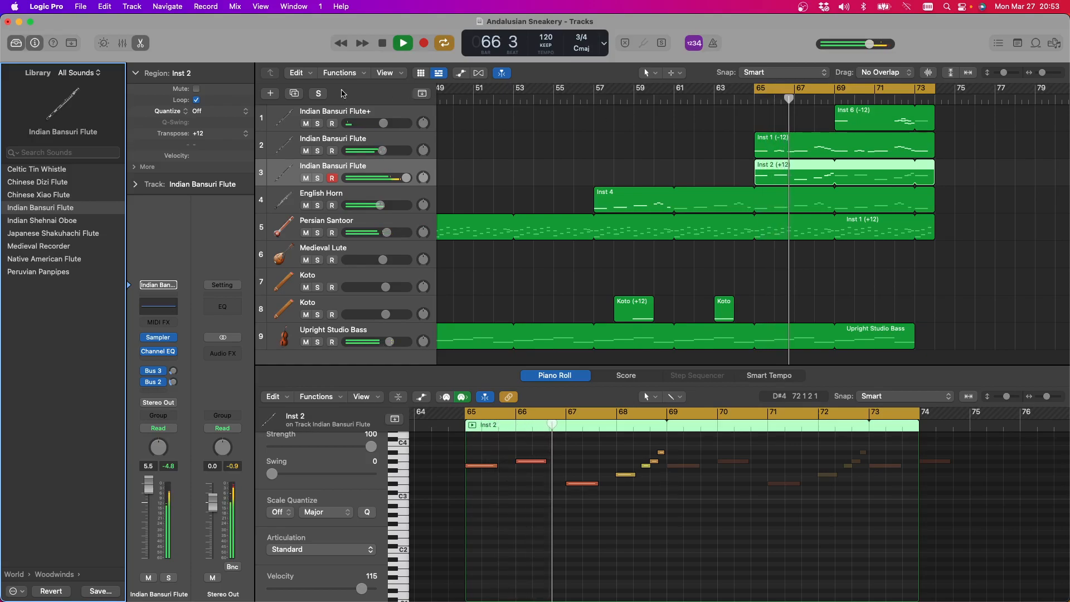
{"action": "left_click", "coordinate": [243, 134]}
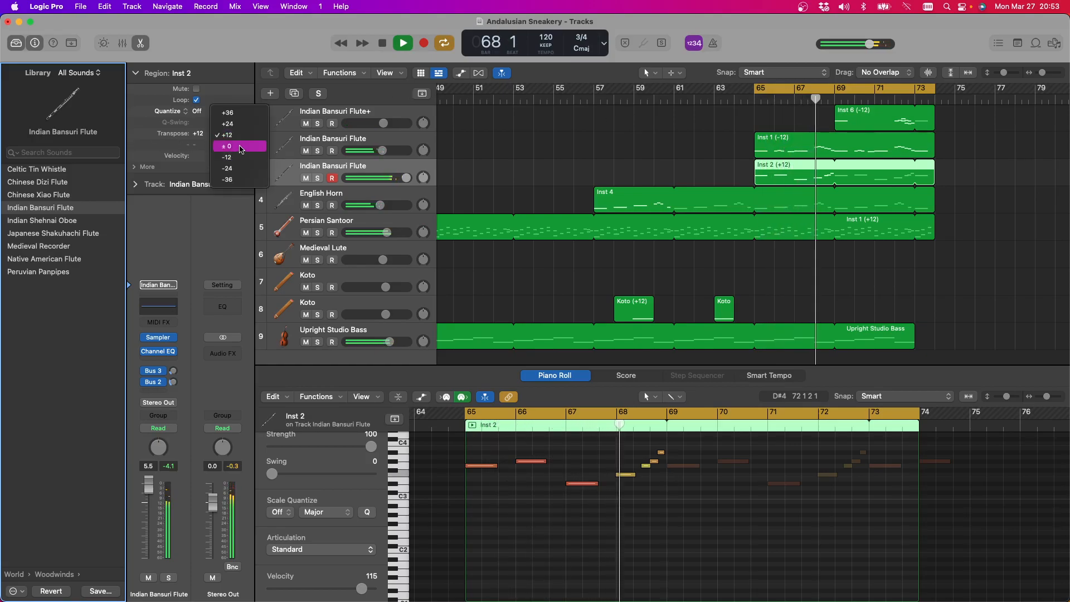
{"action": "left_click", "coordinate": [243, 146]}
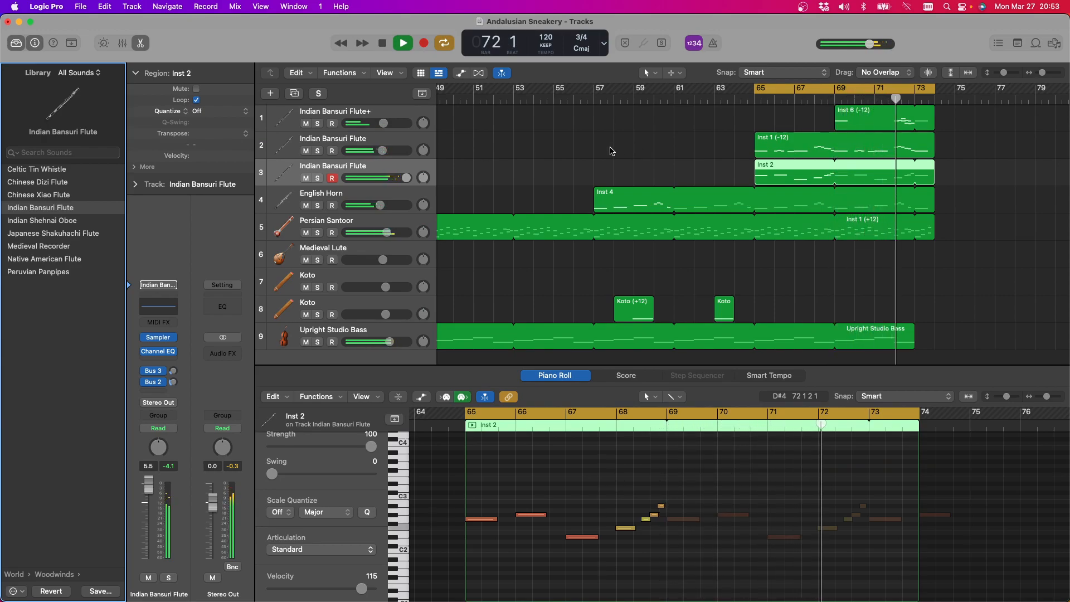
{"action": "left_click", "coordinate": [378, 43]}
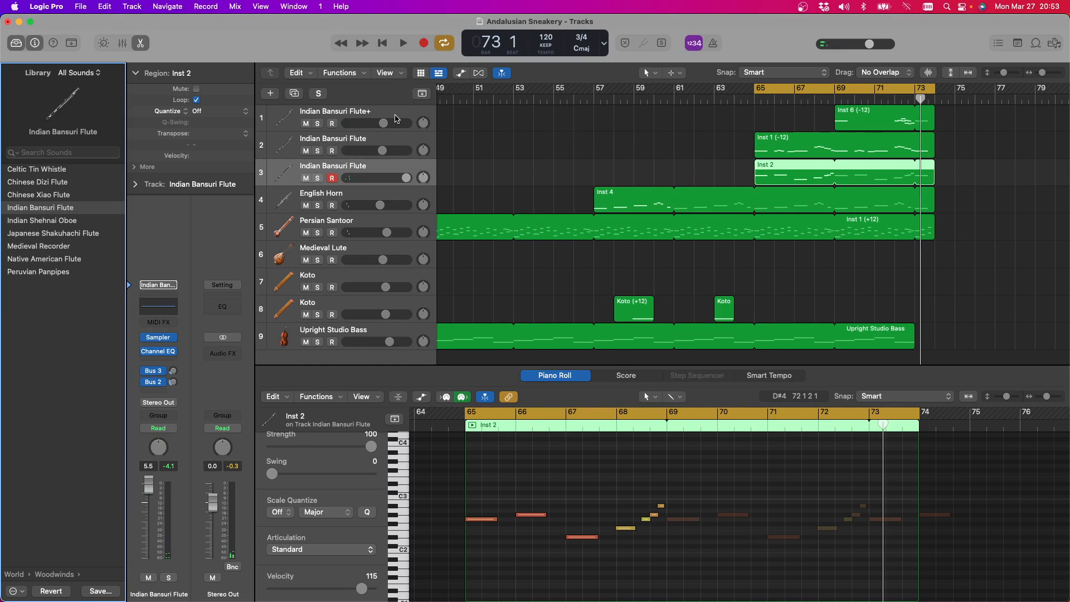
{"action": "left_click", "coordinate": [357, 223]}
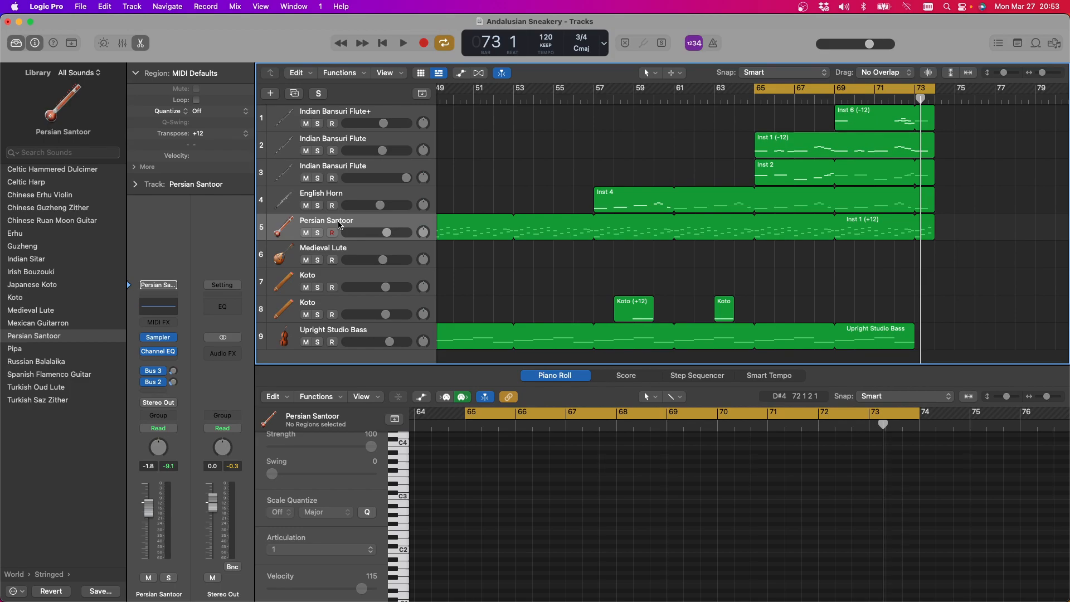
Undo the transposition and flute sound changes on the Inst 2 track
{"action": "key", "text": "super+z"}
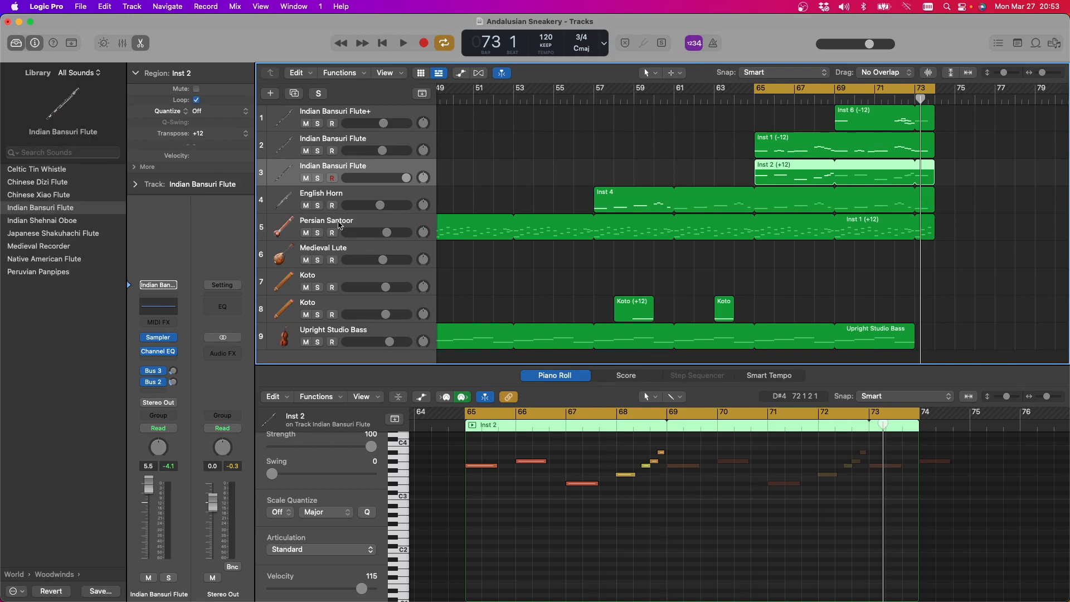
{"action": "key", "text": "Down"}
{"action": "key", "text": "Down"}
{"action": "key", "text": "Down"}
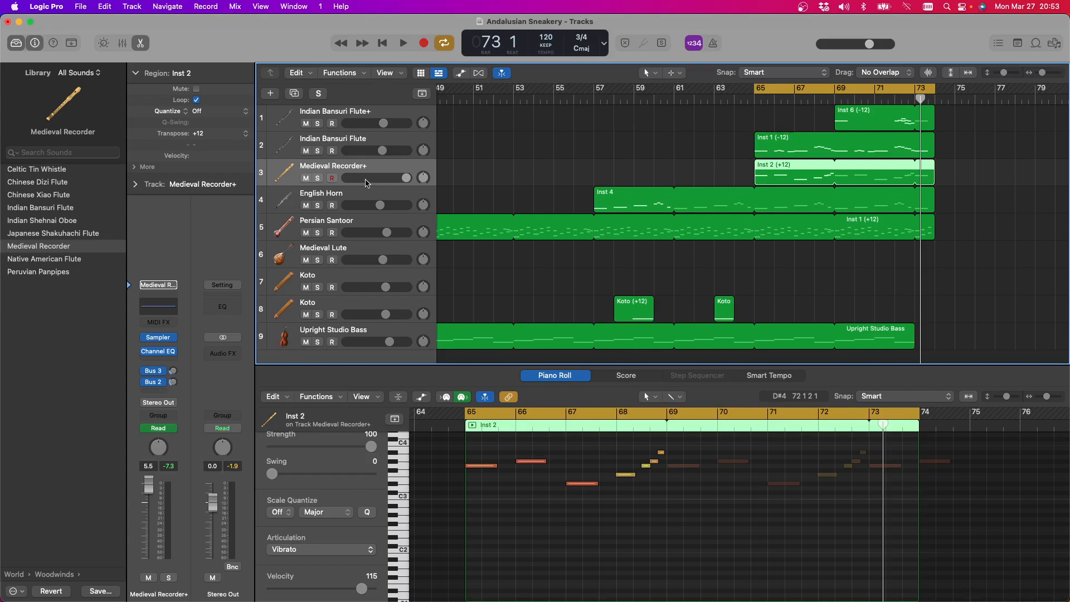
Select the Medieval Lute track and try out a part on it over two playbacks of the cycle
{"action": "left_click", "coordinate": [362, 253]}
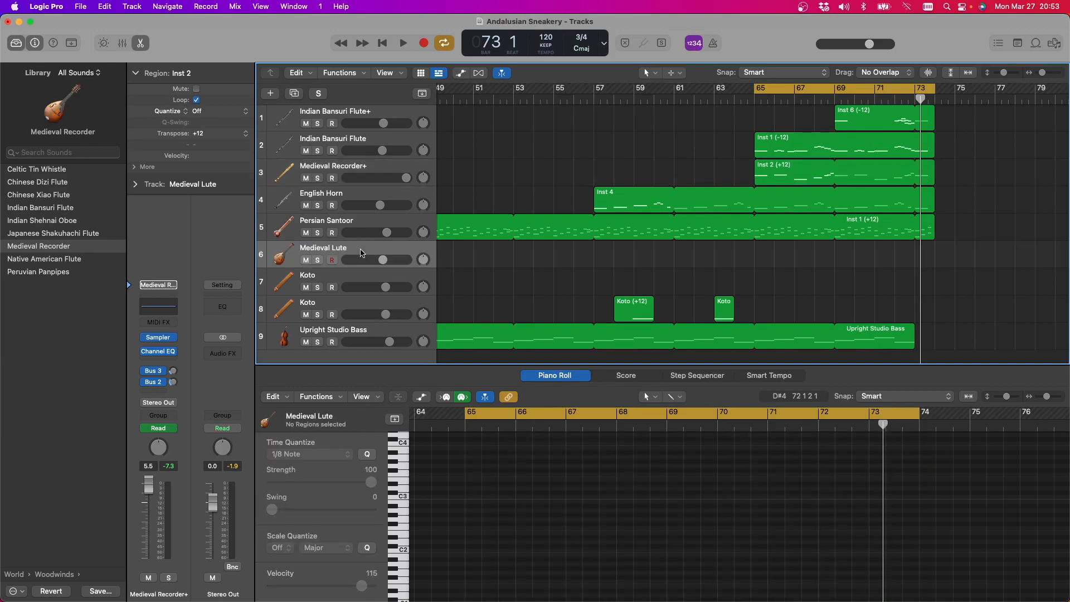
{"action": "scroll", "coordinate": [568, 265], "scroll_direction": "left", "scroll_amount": 5}
{"action": "scroll", "coordinate": [566, 265], "scroll_direction": "right", "scroll_amount": 10}
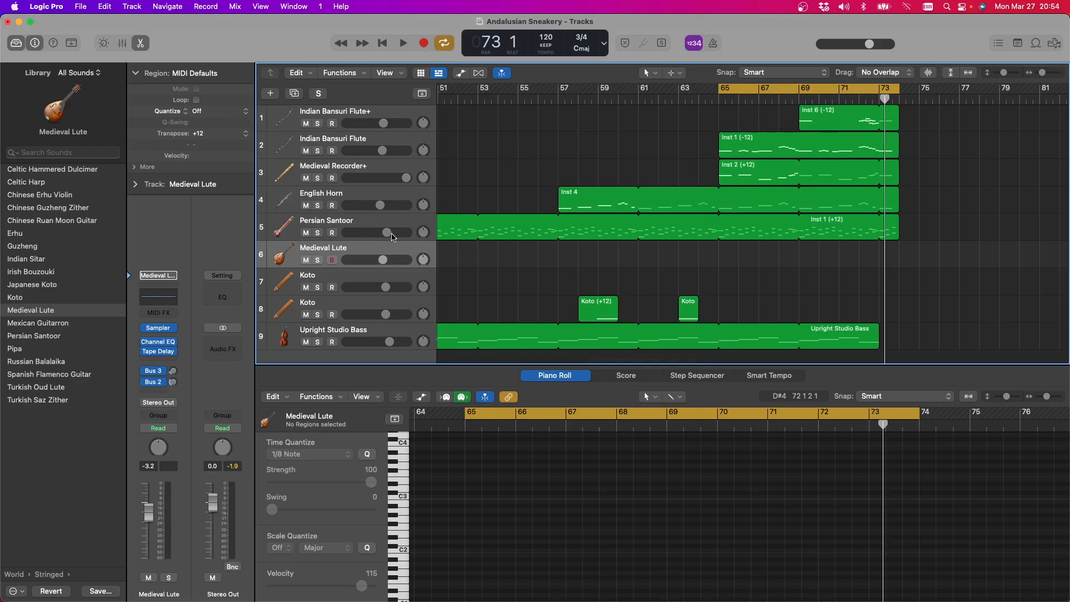
{"action": "scroll", "coordinate": [474, 246], "scroll_direction": "left", "scroll_amount": 5}
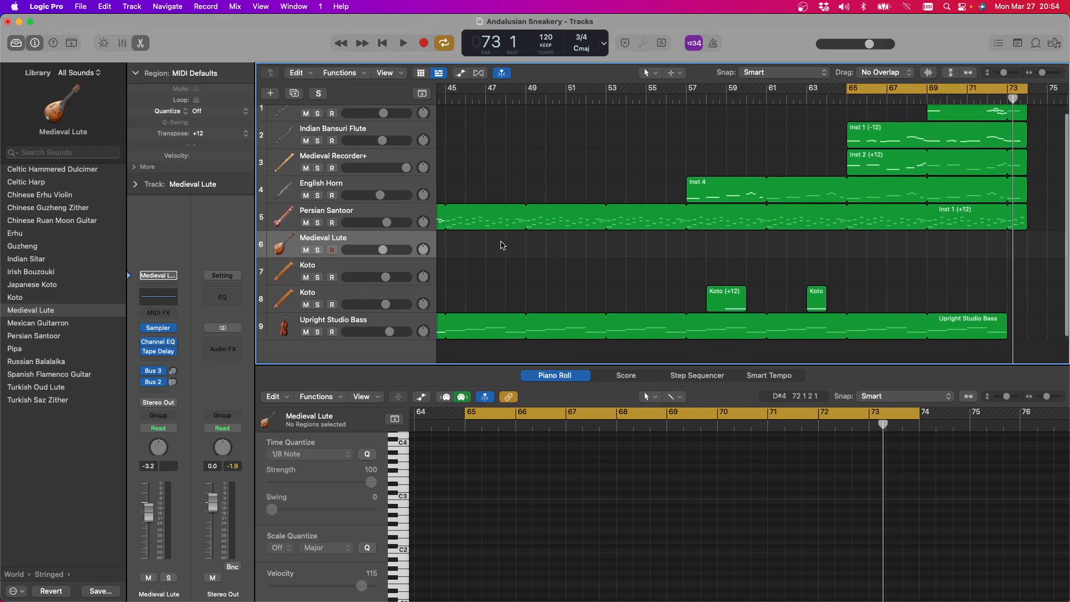
{"action": "scroll", "coordinate": [501, 245], "scroll_direction": "left", "scroll_amount": 5}
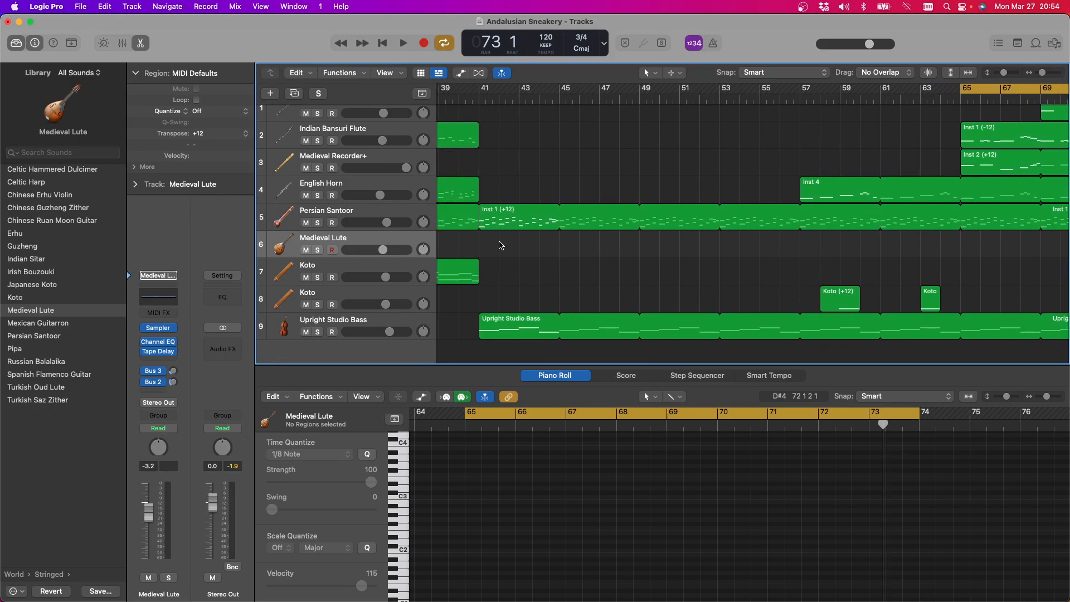
{"action": "key", "text": "space"}
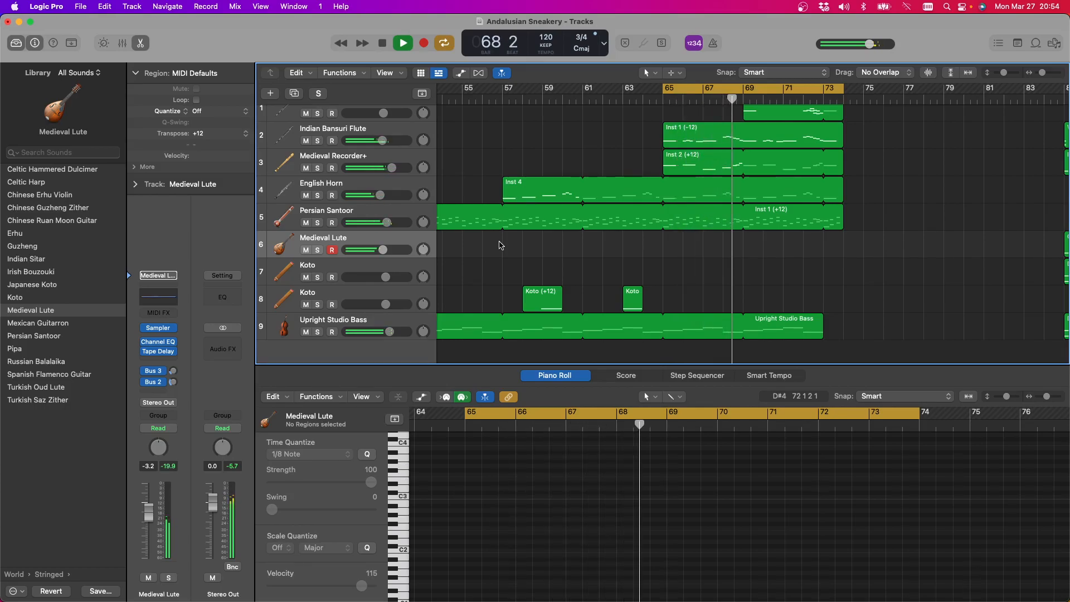
{"action": "key", "text": "space"}
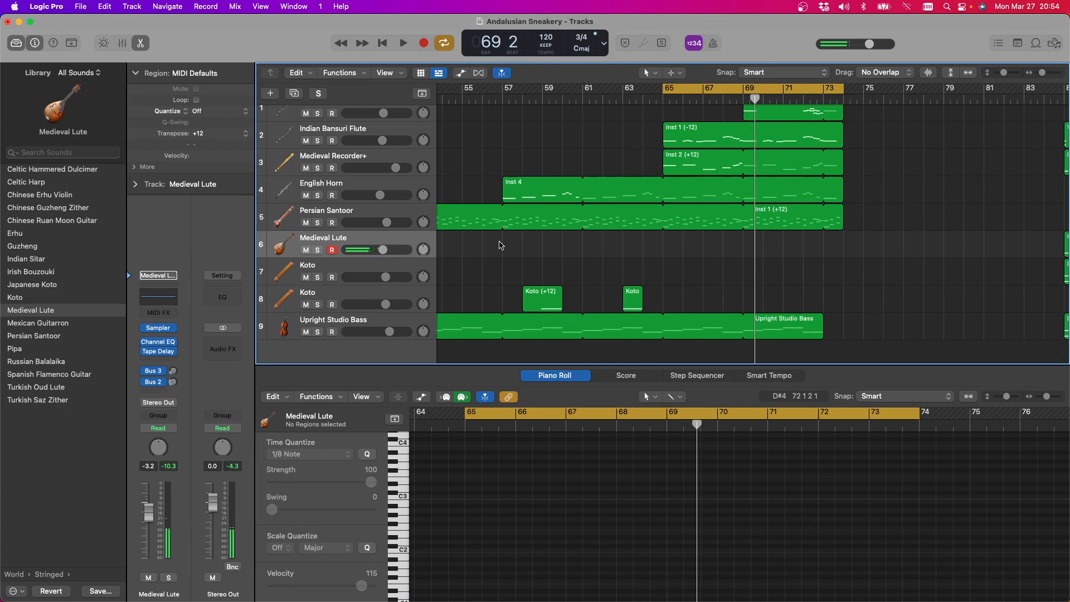
{"action": "left_click", "coordinate": [404, 44]}
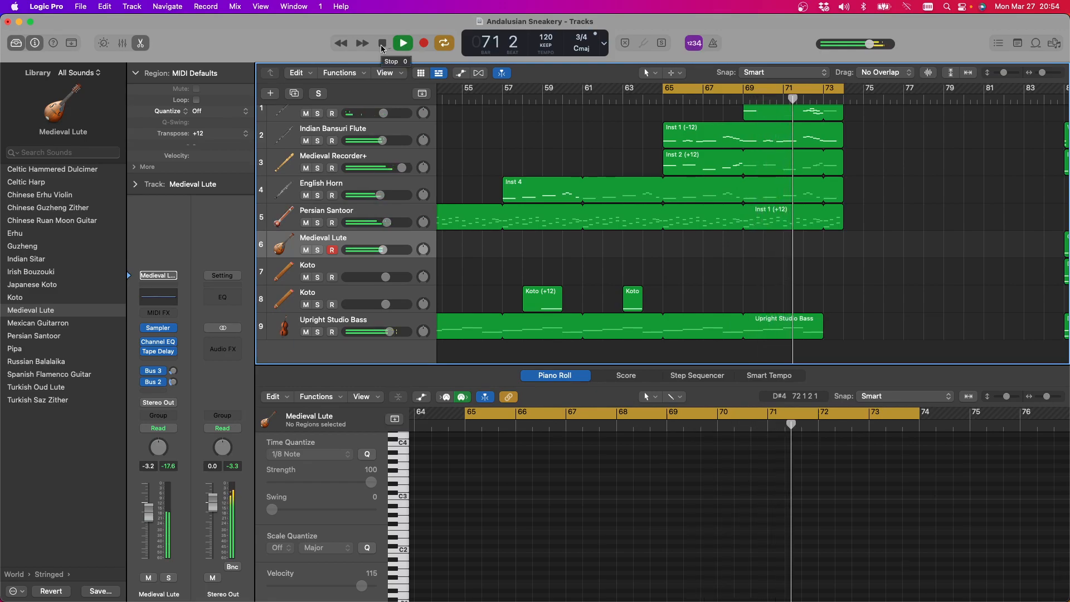
{"action": "left_click", "coordinate": [379, 44]}
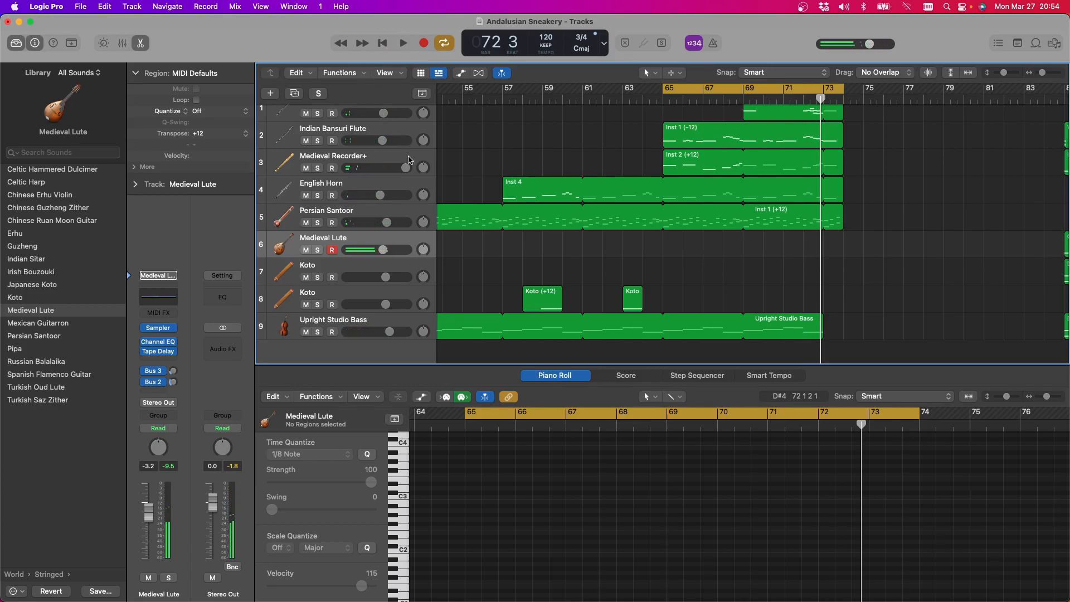
Replace the Medieval Lute track's instrument with the Indian Sitar
{"action": "scroll", "coordinate": [354, 209], "scroll_direction": "left", "scroll_amount": 1}
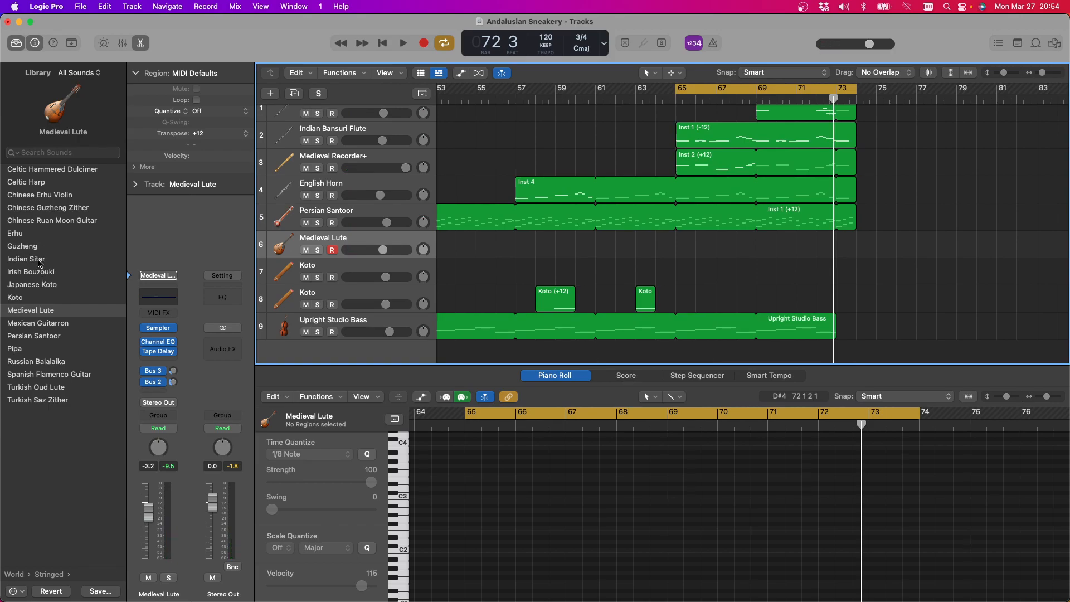
{"action": "left_click", "coordinate": [39, 260]}
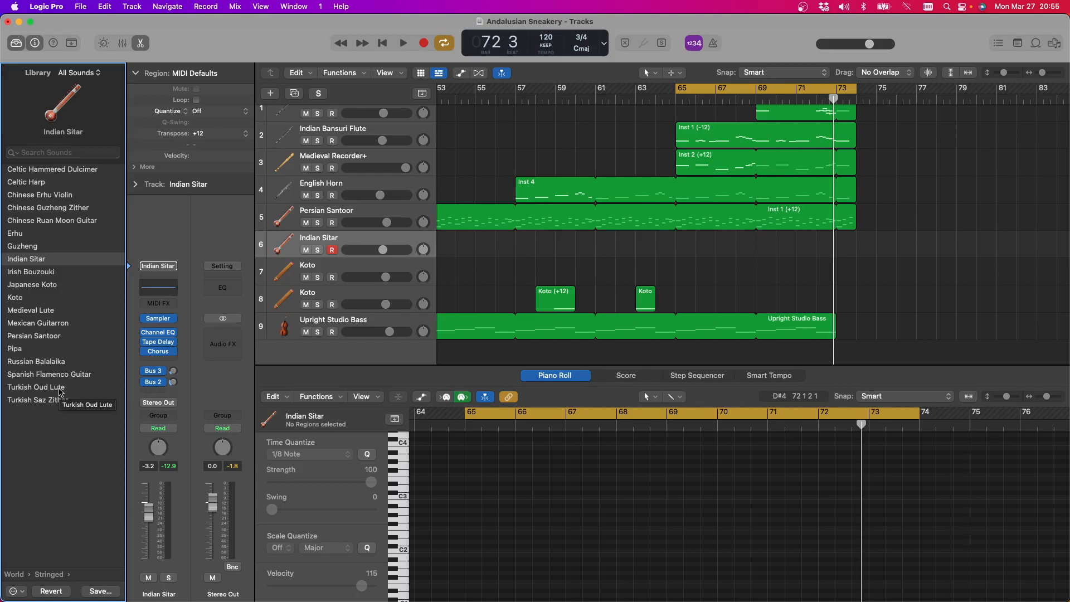
Replace the Indian Sitar with the Turkish Oud Lute and try out its Grace Note and Standard articulations
{"action": "left_click", "coordinate": [60, 392]}
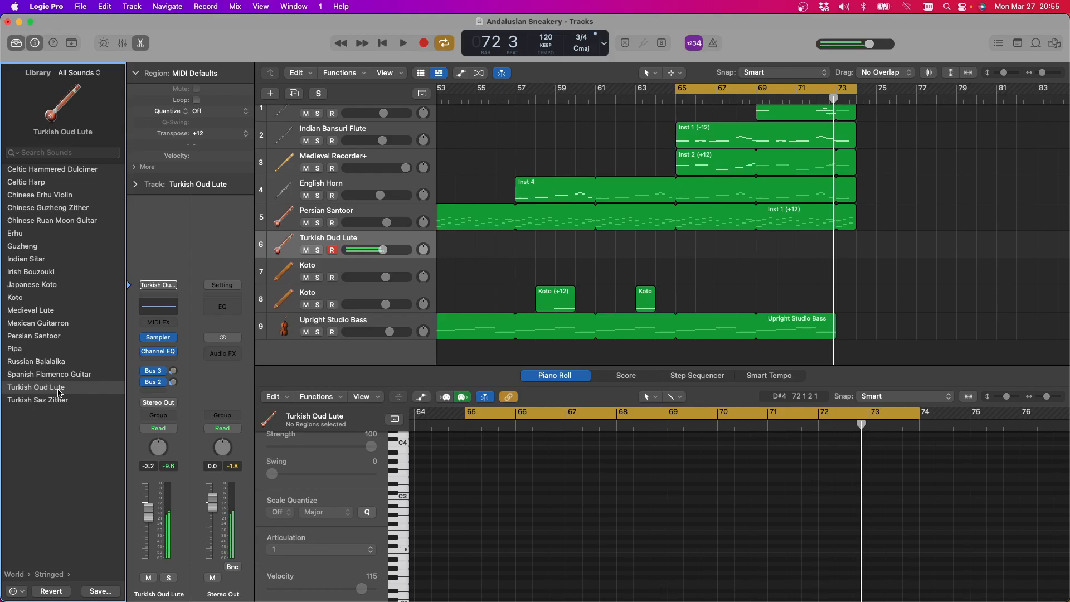
{"action": "key", "text": "b"}
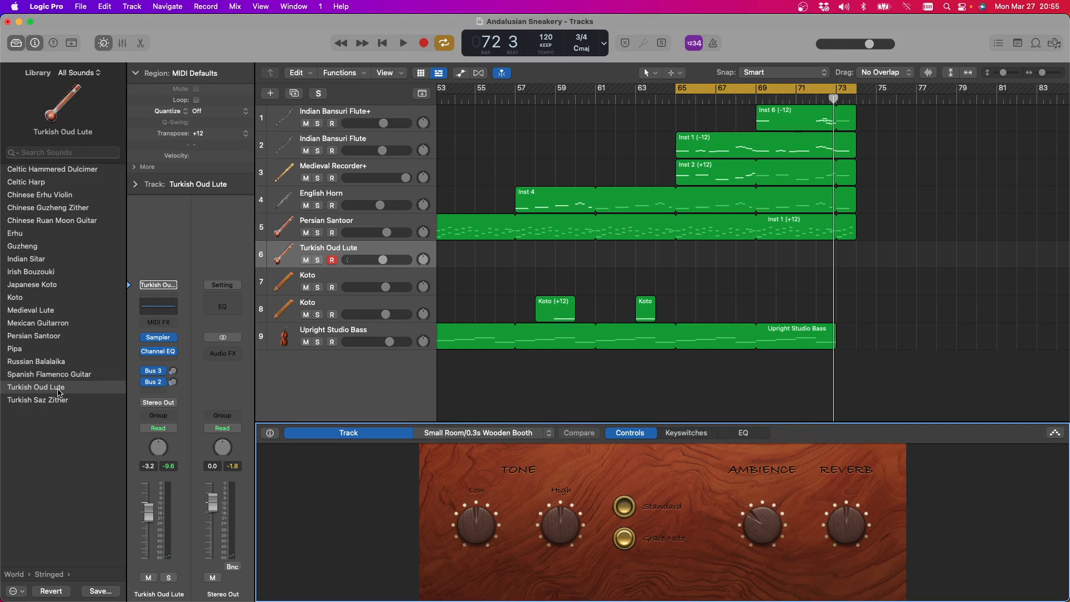
{"action": "scroll", "coordinate": [71, 367], "scroll_direction": "right", "scroll_amount": 1}
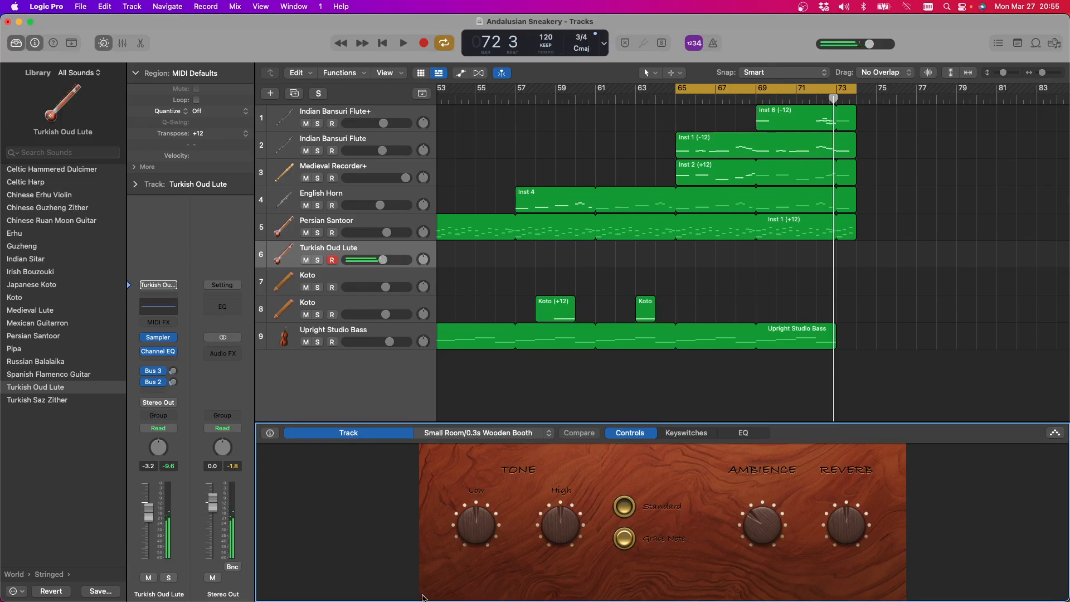
{"action": "left_click", "coordinate": [623, 538]}
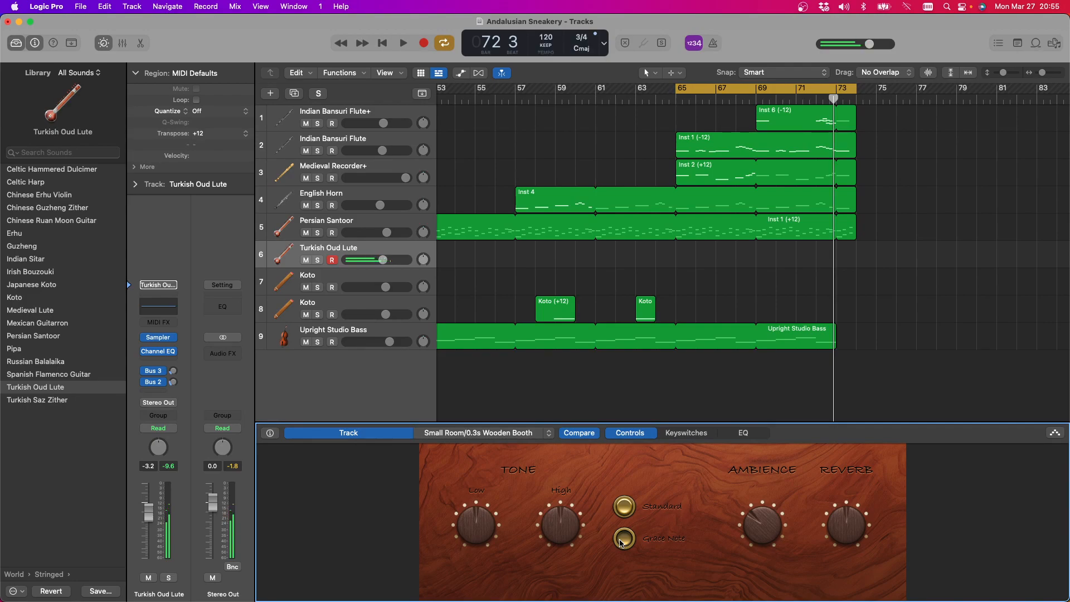
{"action": "left_click", "coordinate": [628, 506]}
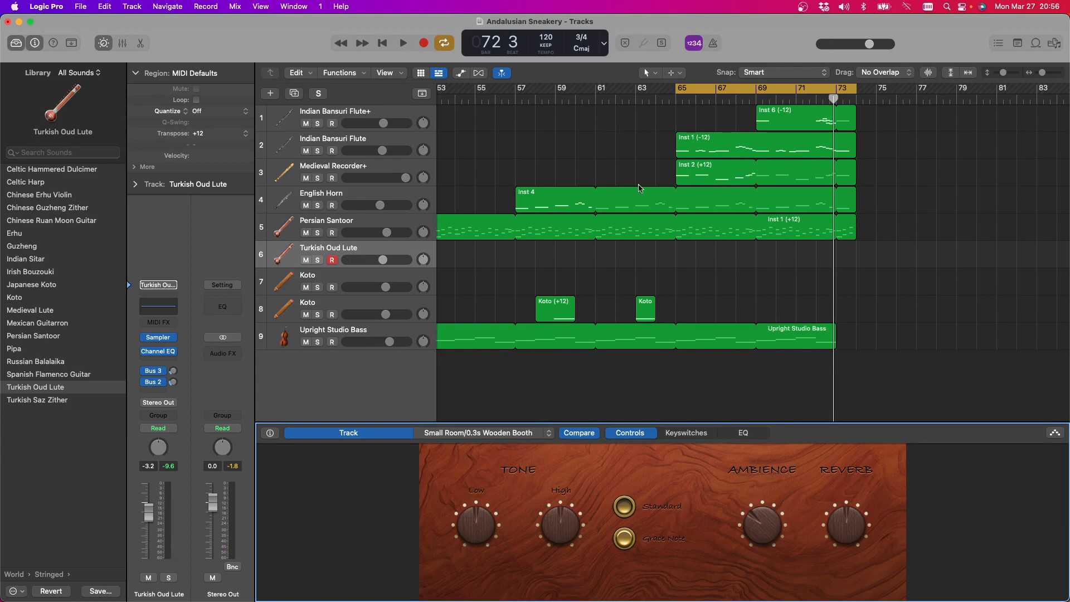
Copy the English Horn's Inst 4 region onto the Turkish Oud Lute track at bar 57
{"action": "left_click", "coordinate": [525, 199]}
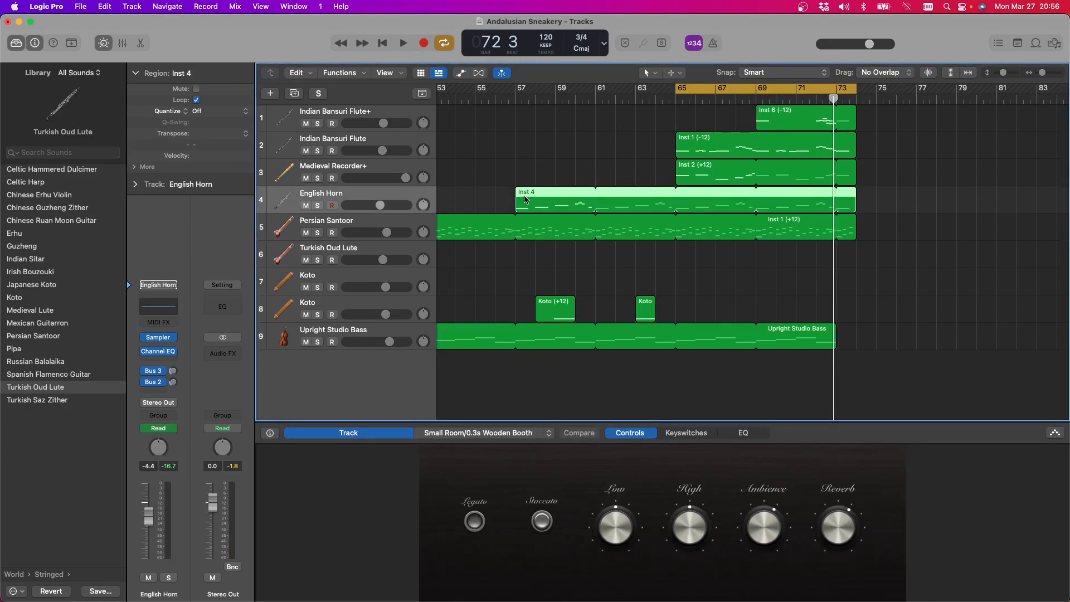
{"action": "key", "text": "Delete"}
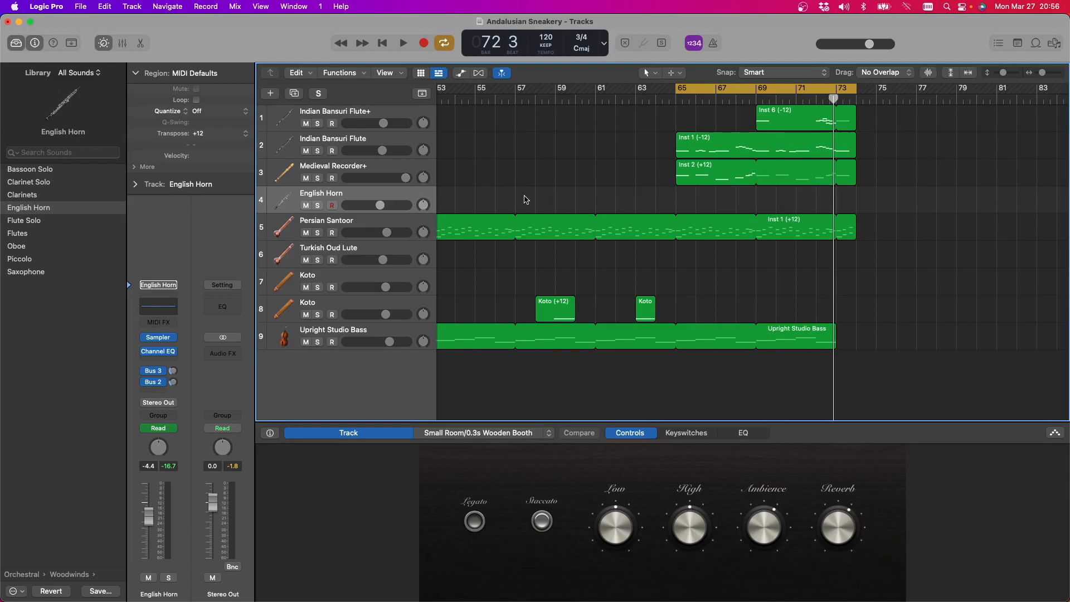
{"action": "key", "text": "super+z"}
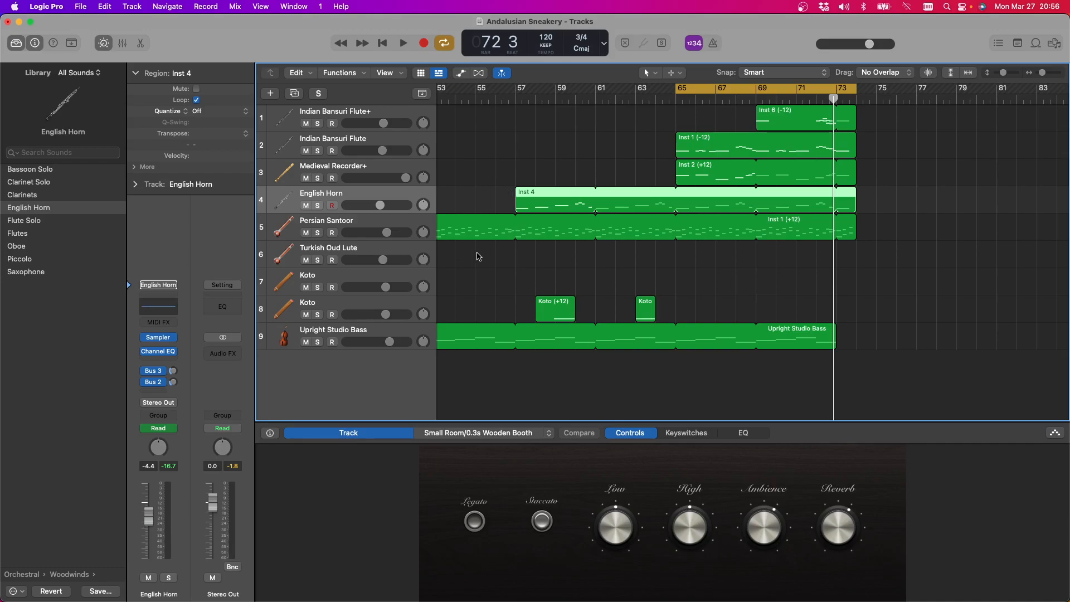
{"action": "left_click", "coordinate": [519, 98]}
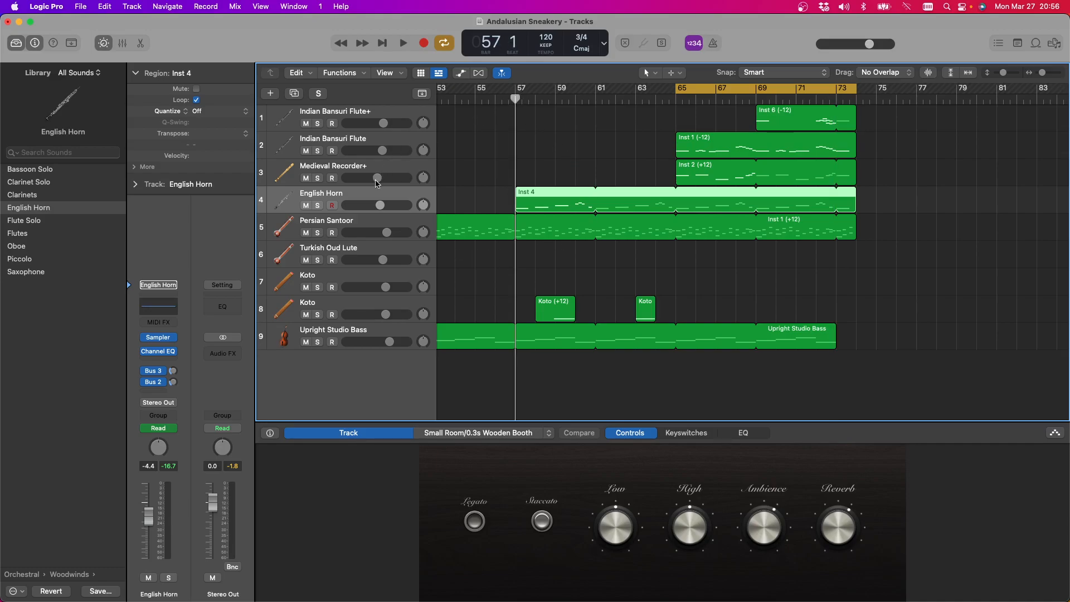
{"action": "left_click", "coordinate": [344, 251]}
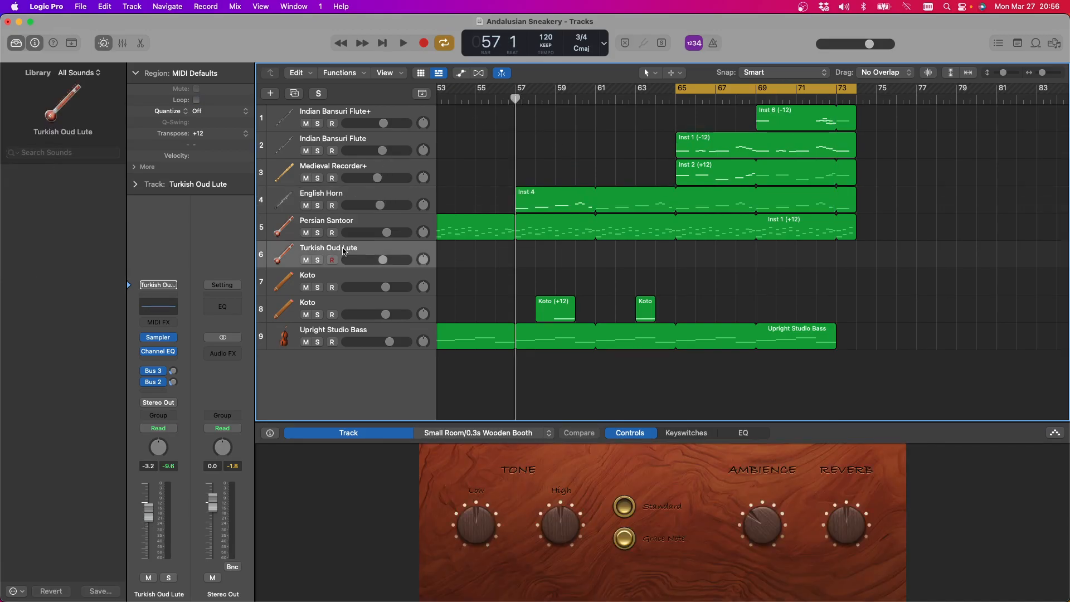
{"action": "key", "text": "super+v"}
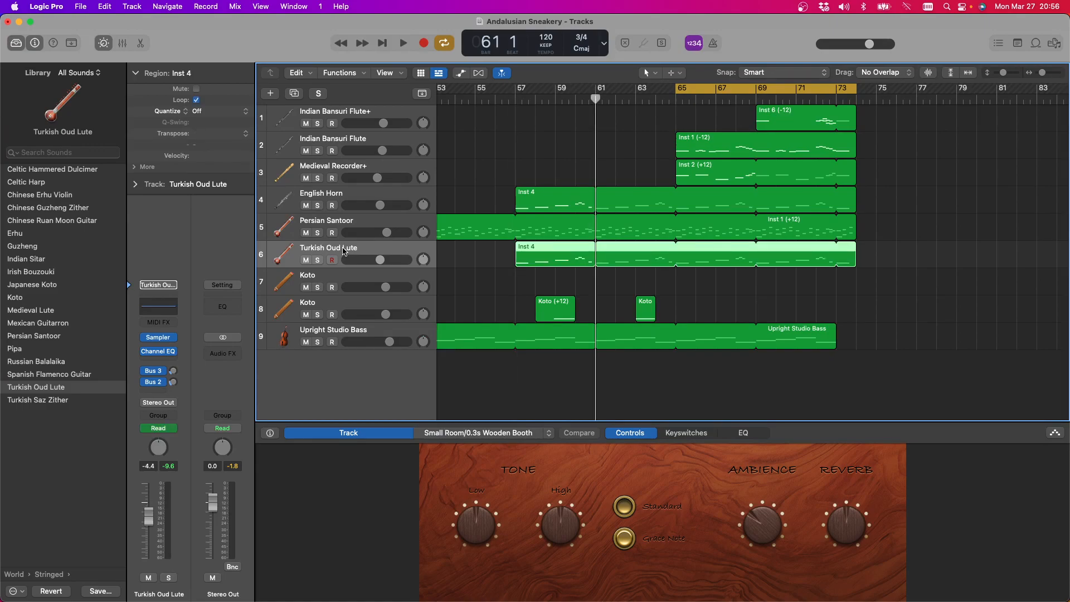
Play back the copied lute part in the full mix, soloed, and together with the soloed English Horn
{"action": "left_click", "coordinate": [405, 43]}
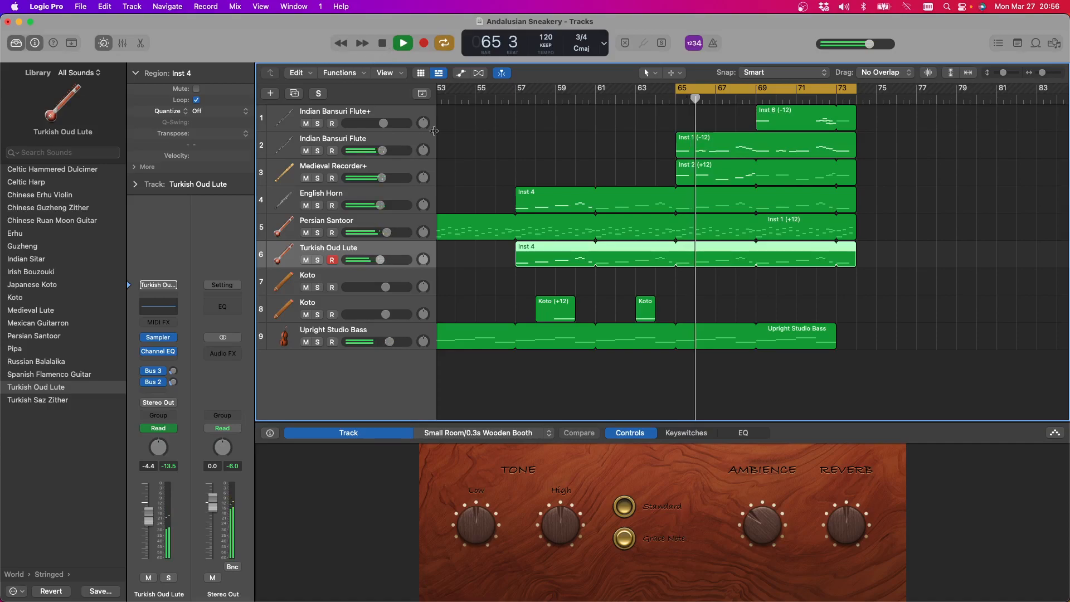
{"action": "left_click", "coordinate": [514, 100]}
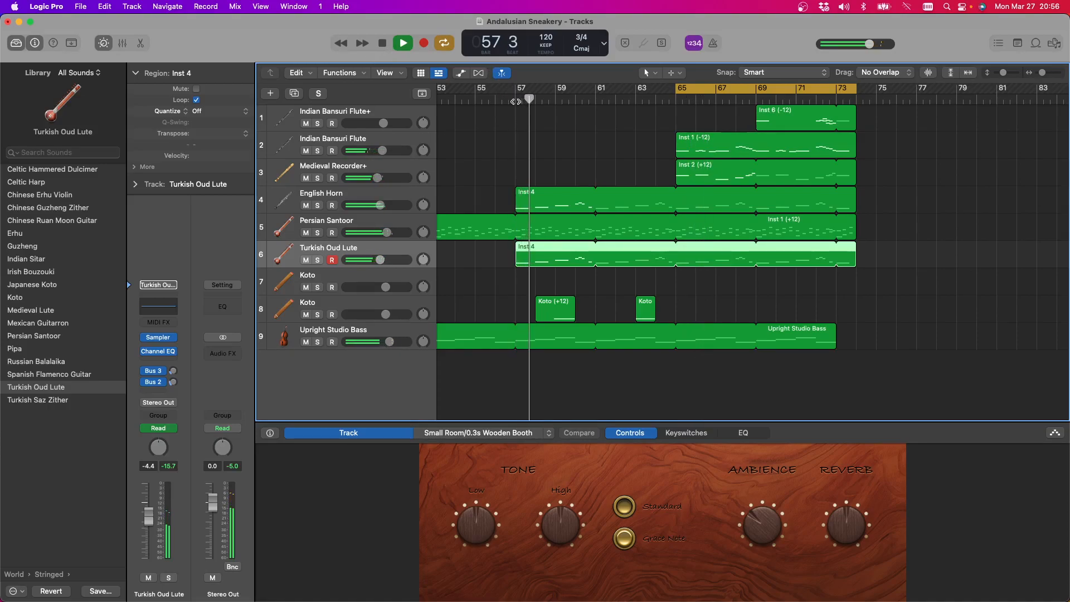
{"action": "left_click", "coordinate": [317, 260]}
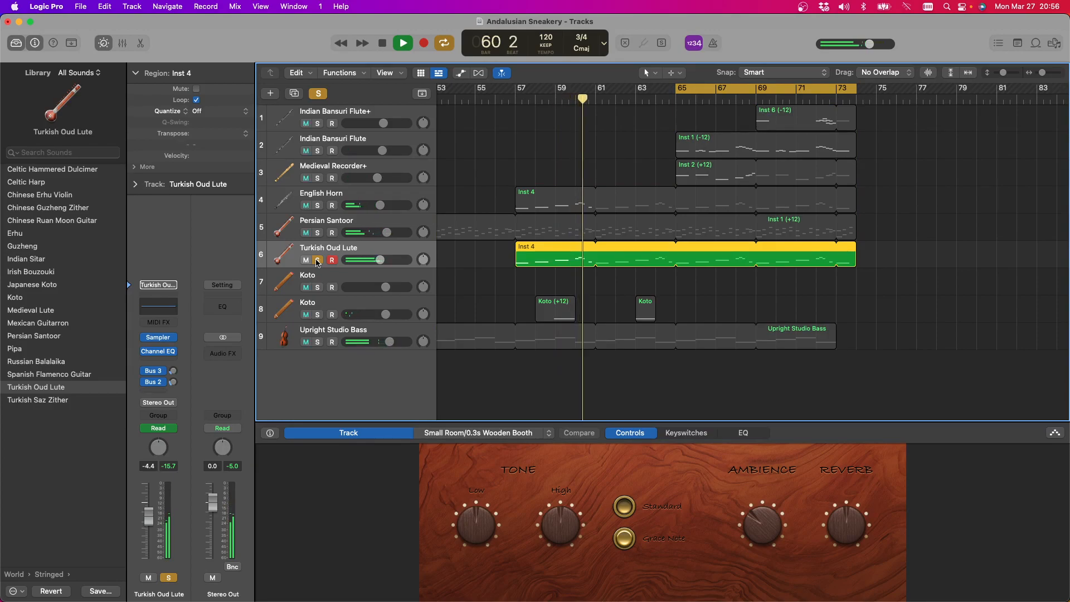
{"action": "left_click", "coordinate": [318, 206]}
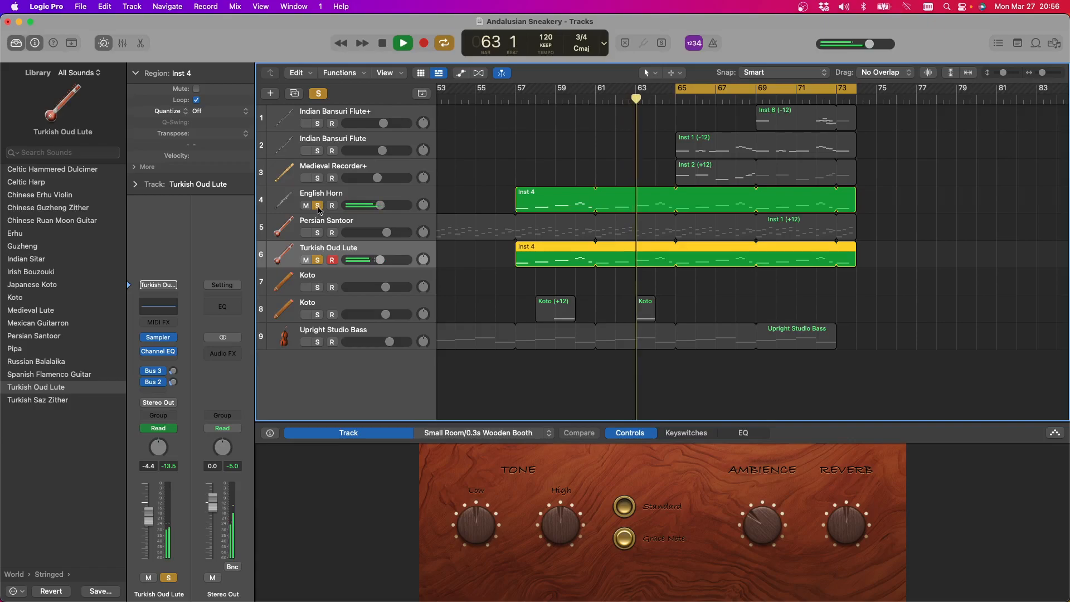
{"action": "left_click", "coordinate": [318, 205]}
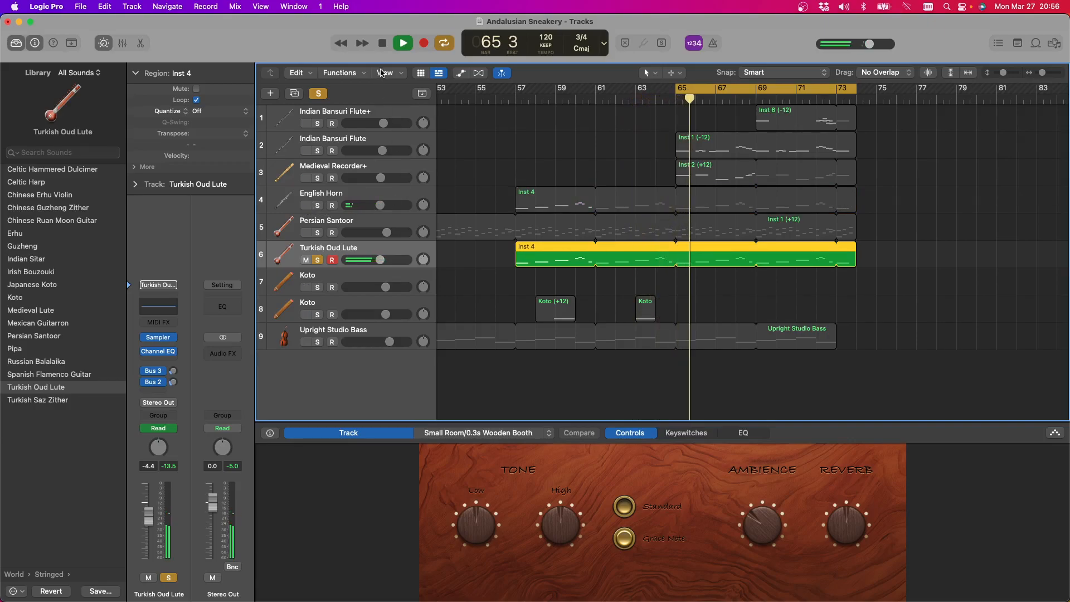
{"action": "left_click", "coordinate": [326, 95]}
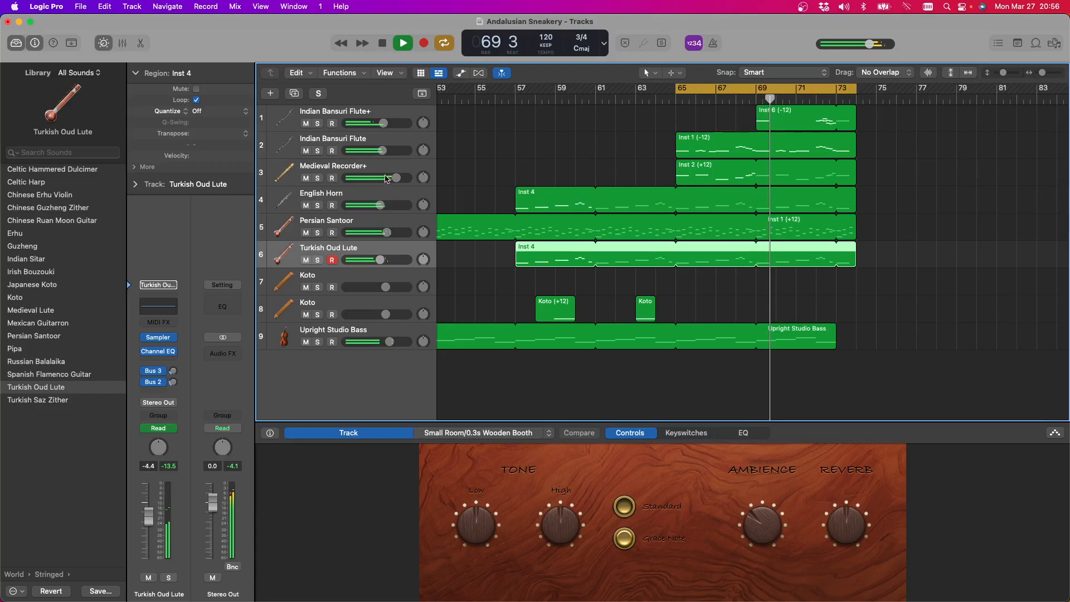
{"action": "key", "text": "space"}
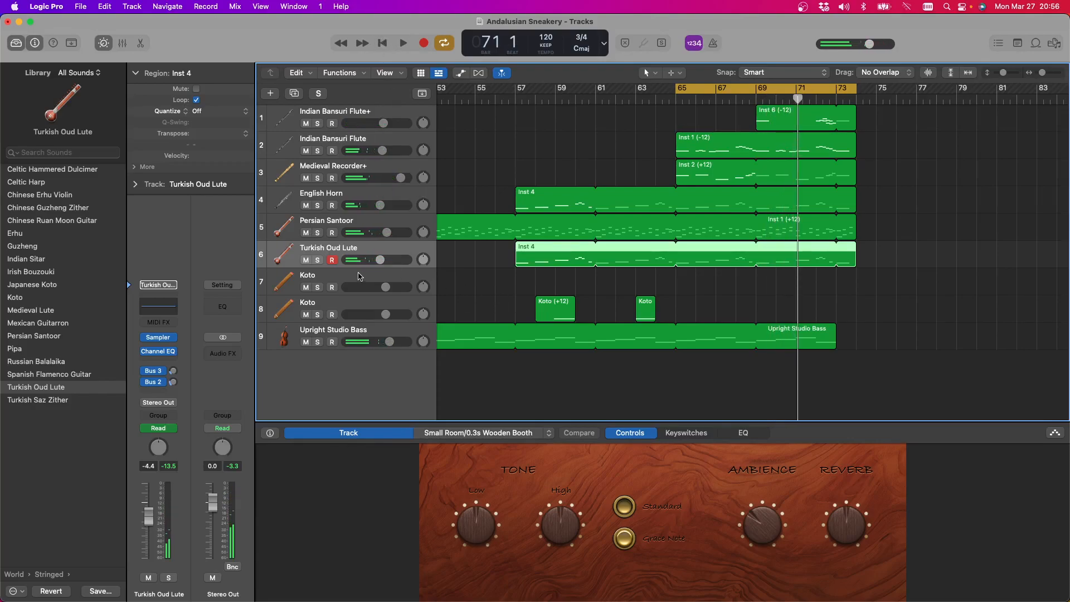
Solo the Turkish Oud Lute track, audition its part with the Pipa sound and return to the Oud Lute
{"action": "left_click", "coordinate": [318, 260]}
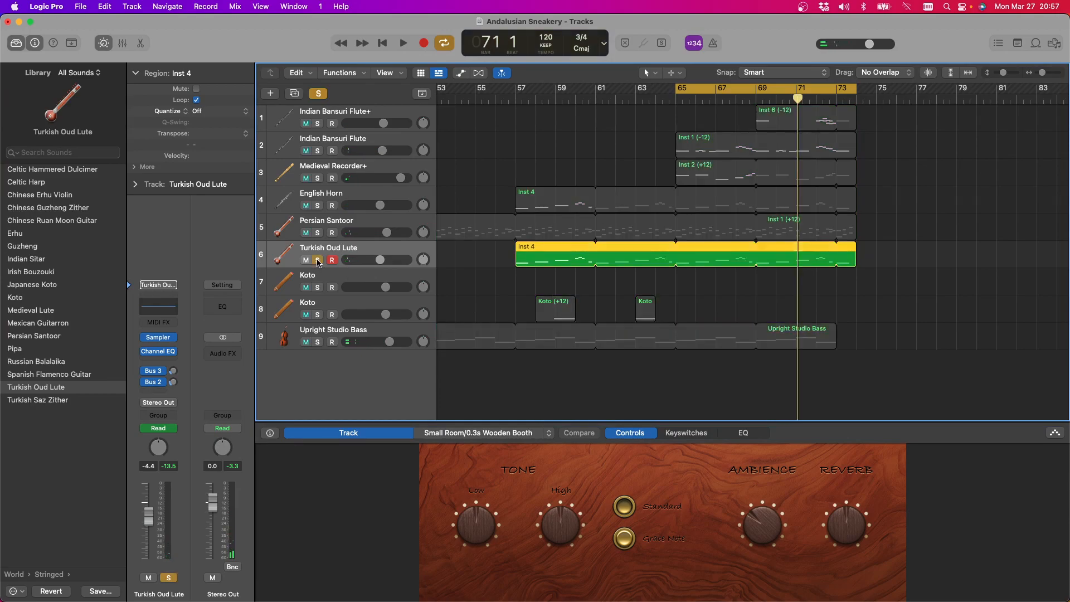
{"action": "key", "text": "space"}
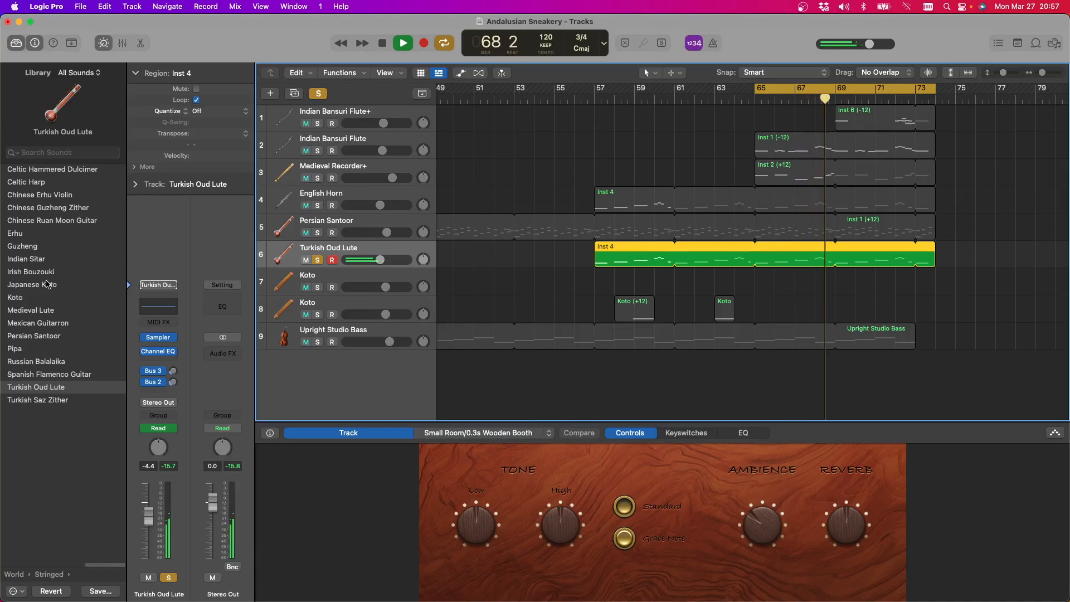
{"action": "left_click", "coordinate": [38, 348]}
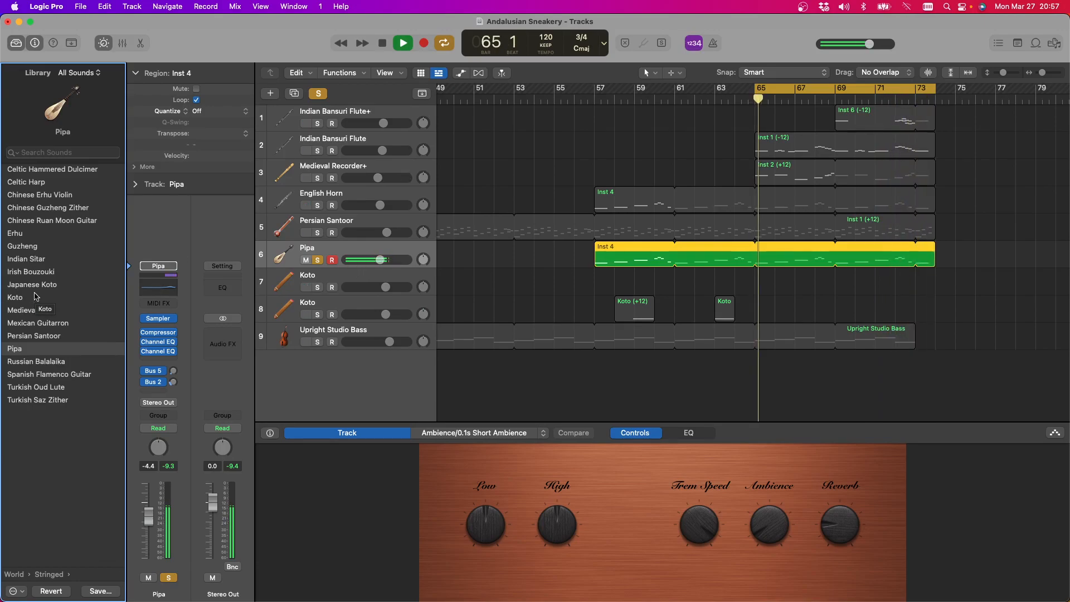
{"action": "left_click", "coordinate": [41, 387]}
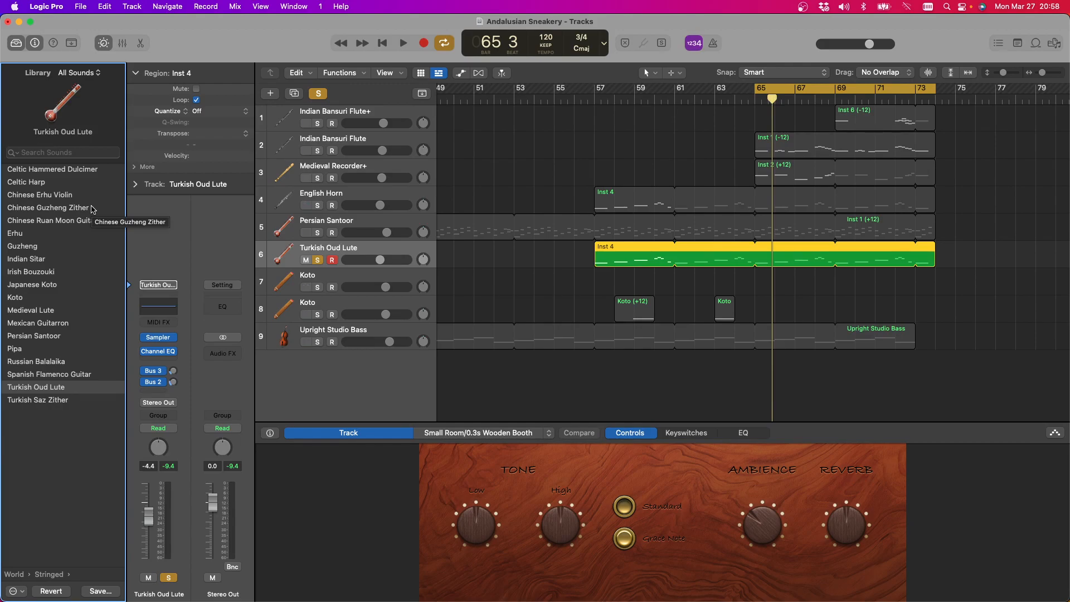
Audition the soloed Inst 4 part with the Turkish Saz Zither, Mexican Guitarron and Indian Sitar sounds
{"action": "left_click", "coordinate": [52, 402]}
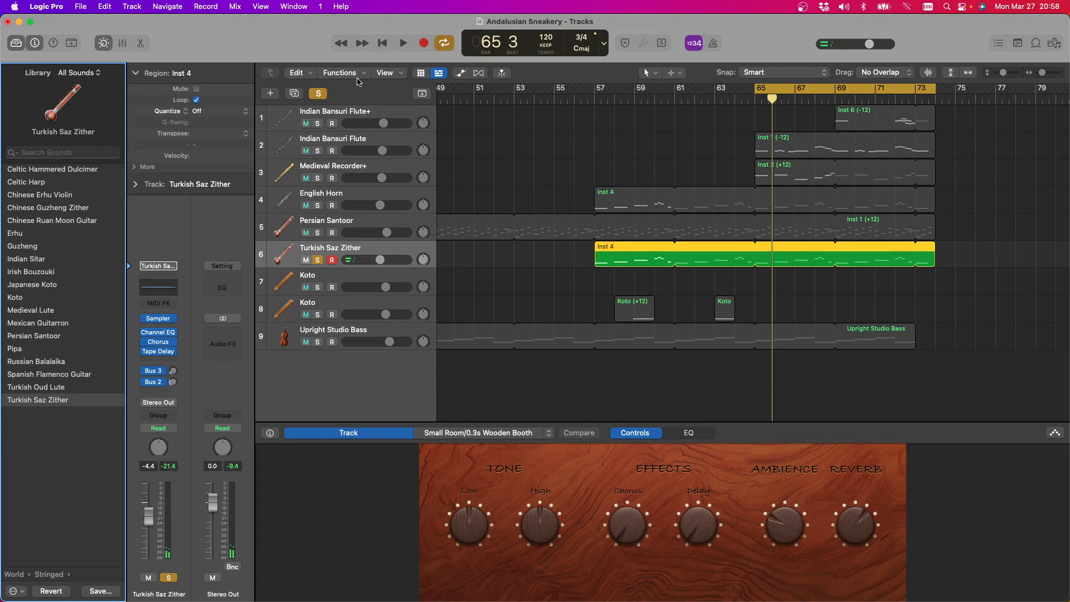
{"action": "left_click", "coordinate": [401, 43]}
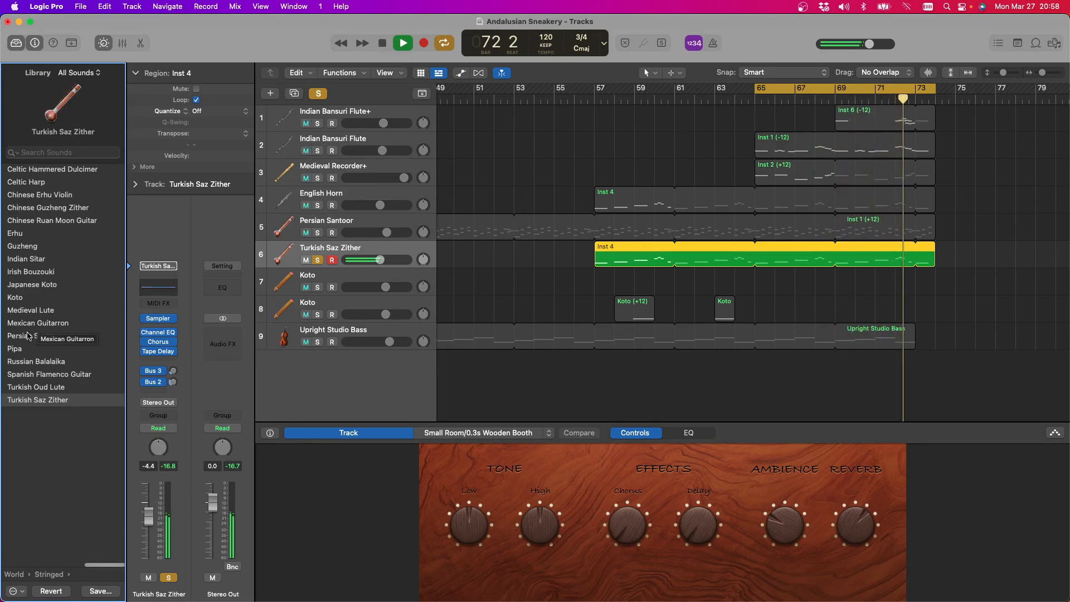
{"action": "left_click", "coordinate": [44, 326]}
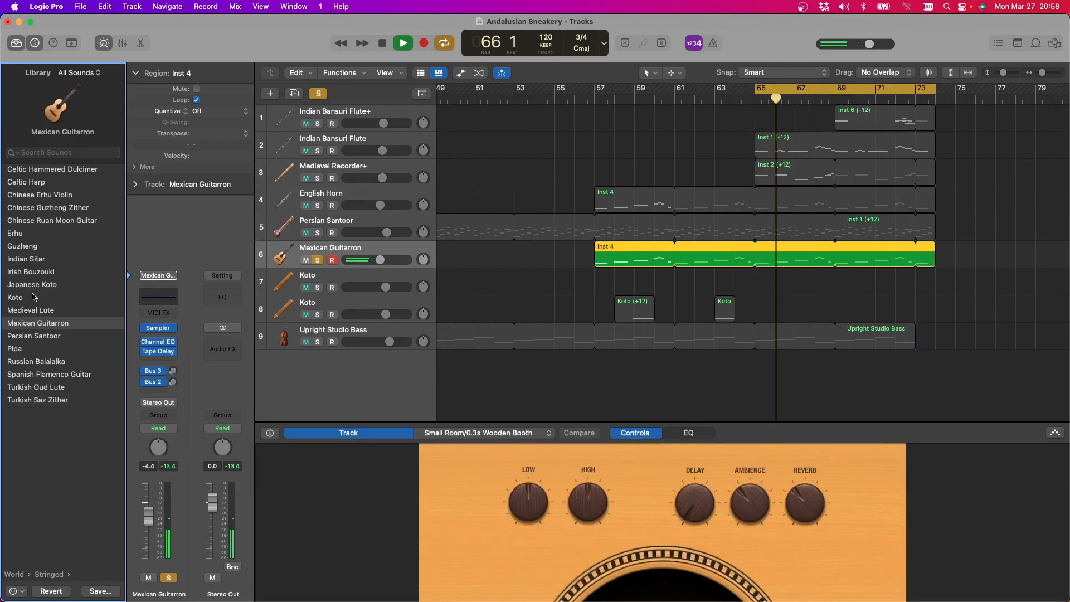
{"action": "left_click", "coordinate": [39, 261]}
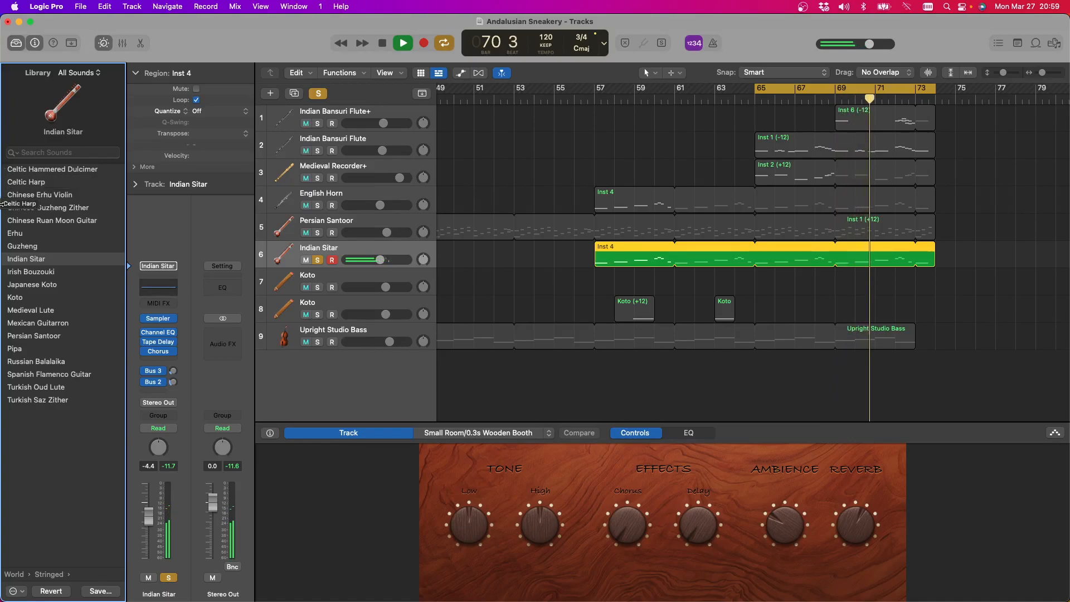
Try the Erhu and Mexican Guitarron on the soloed part, and settle on the Turkish Saz Zither for the track
{"action": "left_click", "coordinate": [24, 235]}
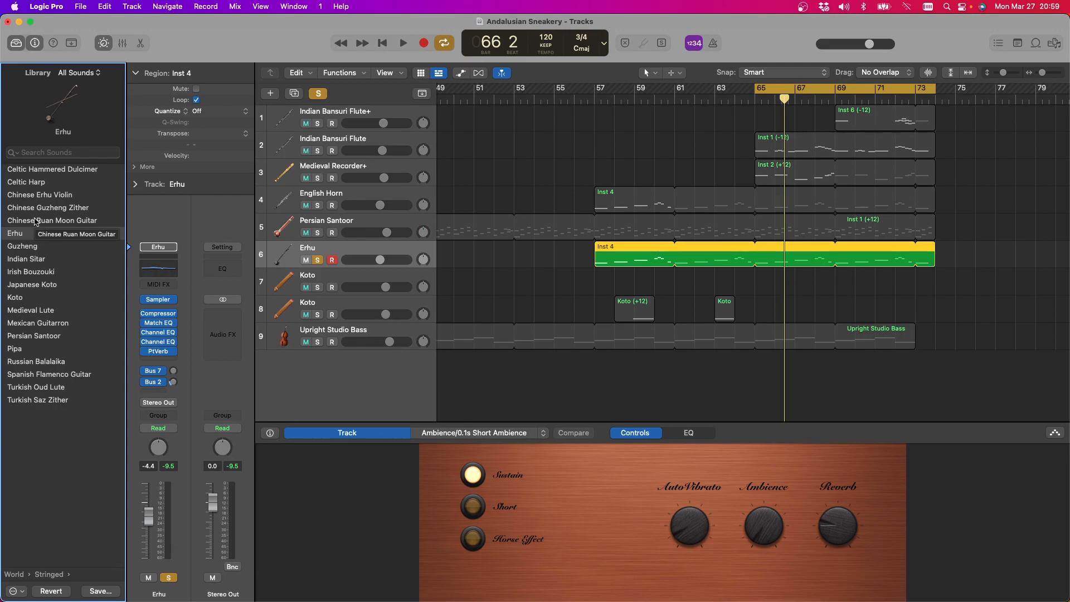
{"action": "key", "text": "space"}
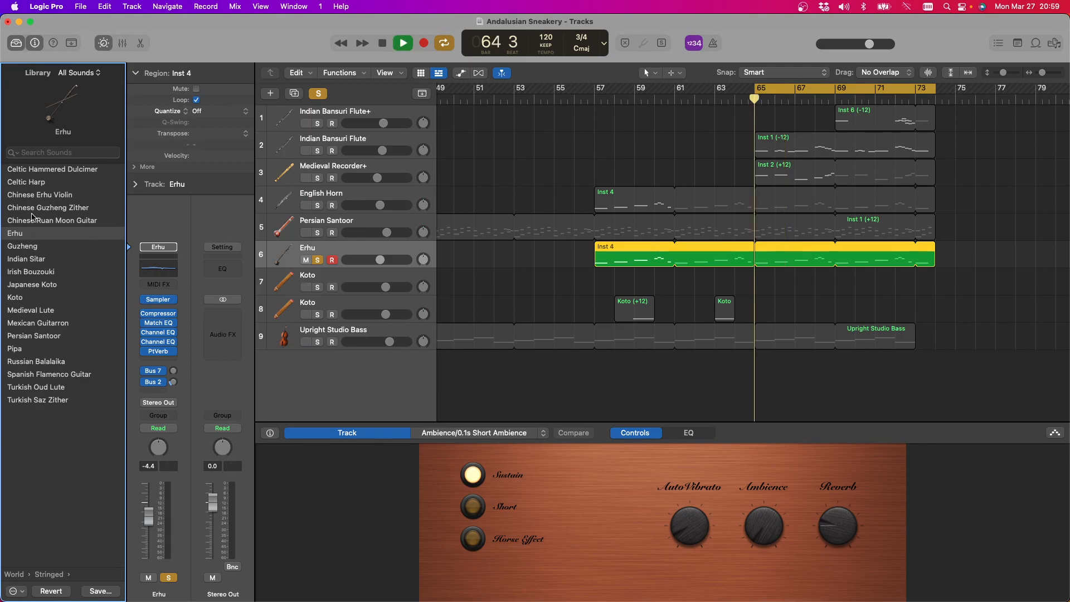
{"action": "left_click", "coordinate": [41, 326]}
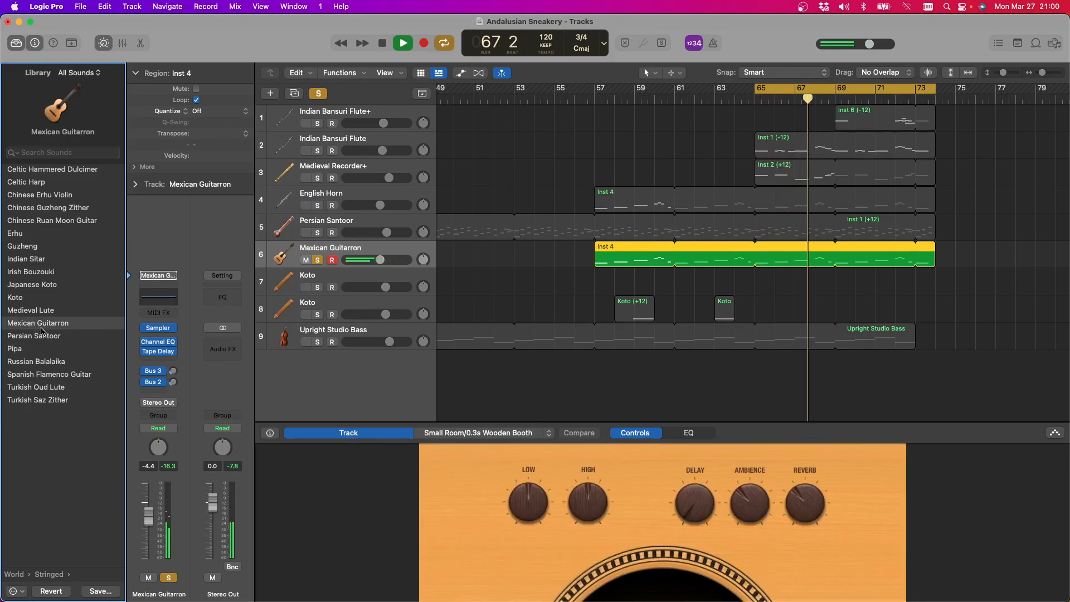
{"action": "left_click", "coordinate": [51, 399]}
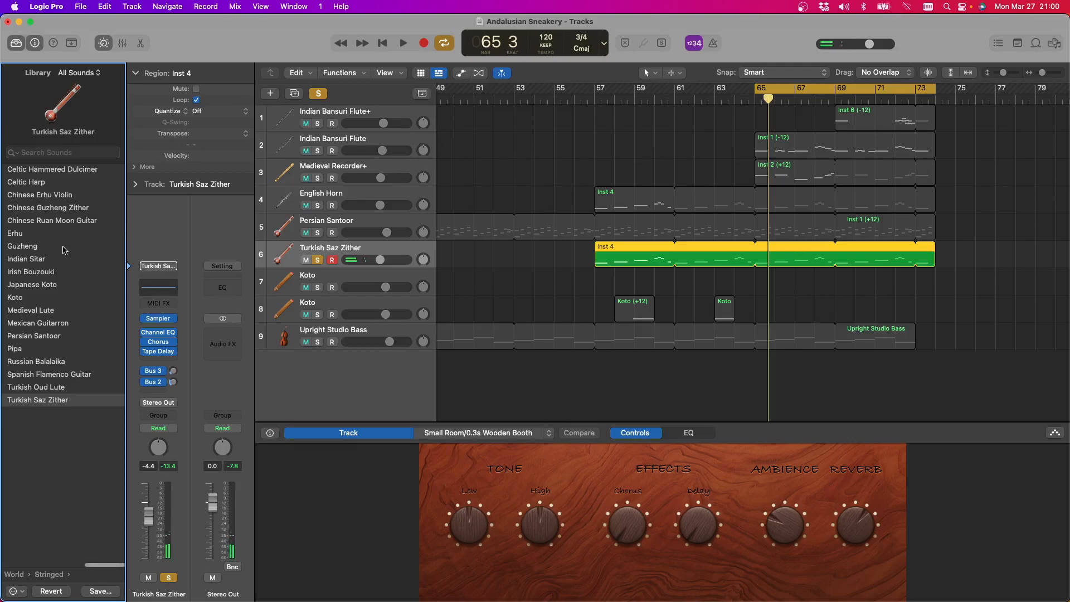
Delete the Inst 4 region from the Turkish Saz Zither track and turn off its solo
{"action": "left_click", "coordinate": [636, 254]}
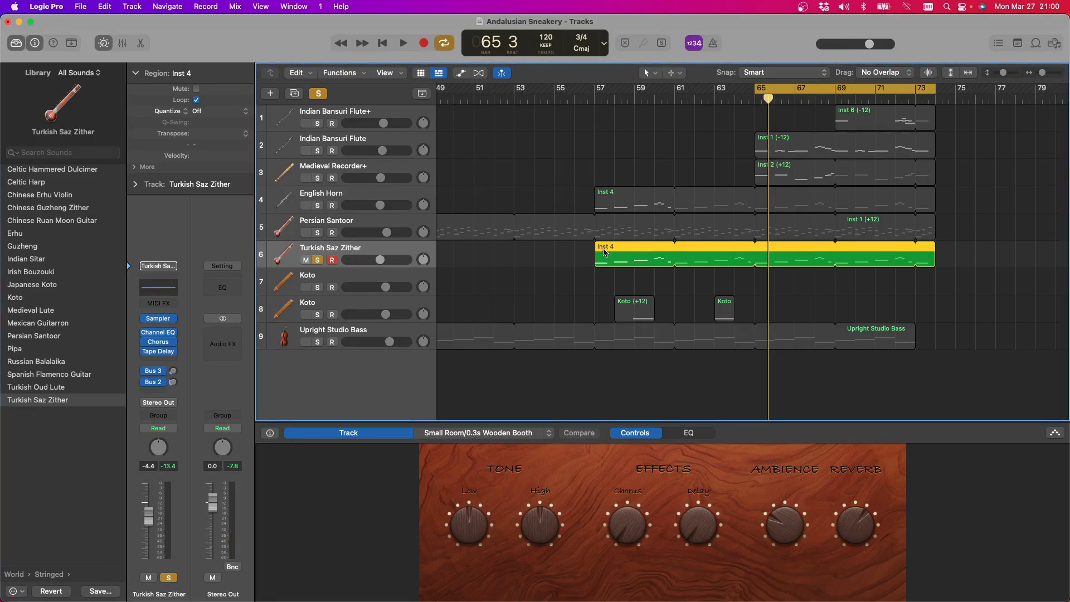
{"action": "key", "text": "Delete"}
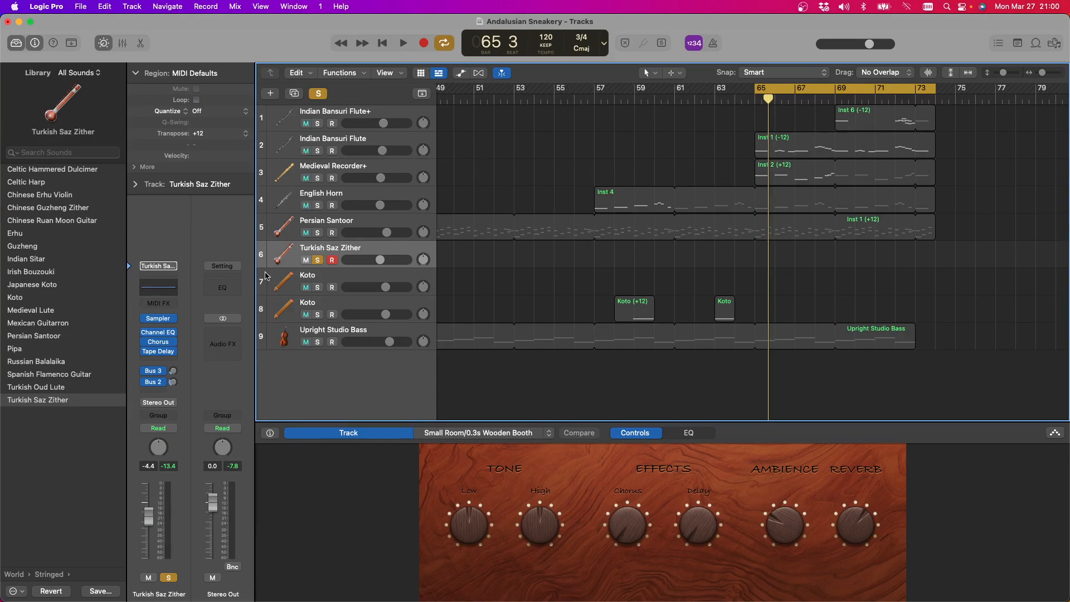
{"action": "left_click", "coordinate": [316, 260]}
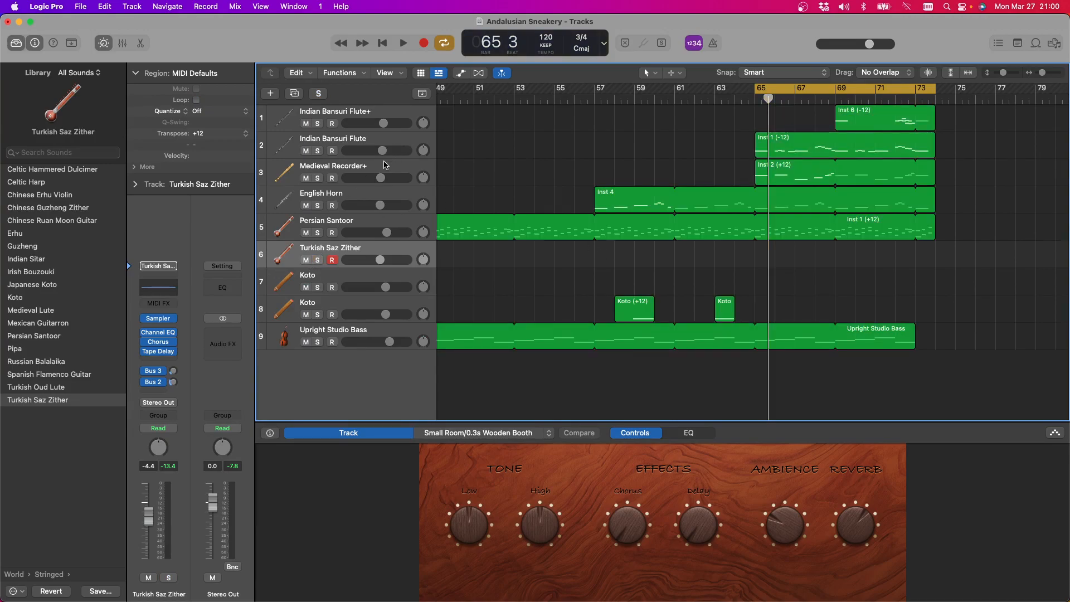
Play back the cycled section and extend the looped Upright Studio Bass region to bar 74
{"action": "left_click", "coordinate": [403, 44]}
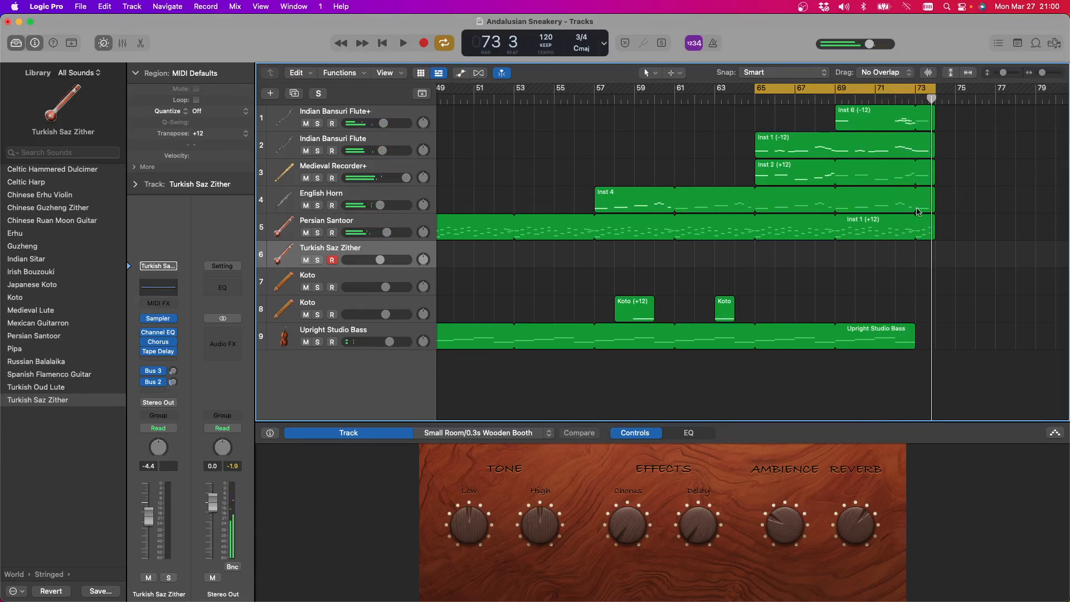
{"action": "left_click_drag", "start_coordinate": [914, 329], "coordinate": [937, 331]}
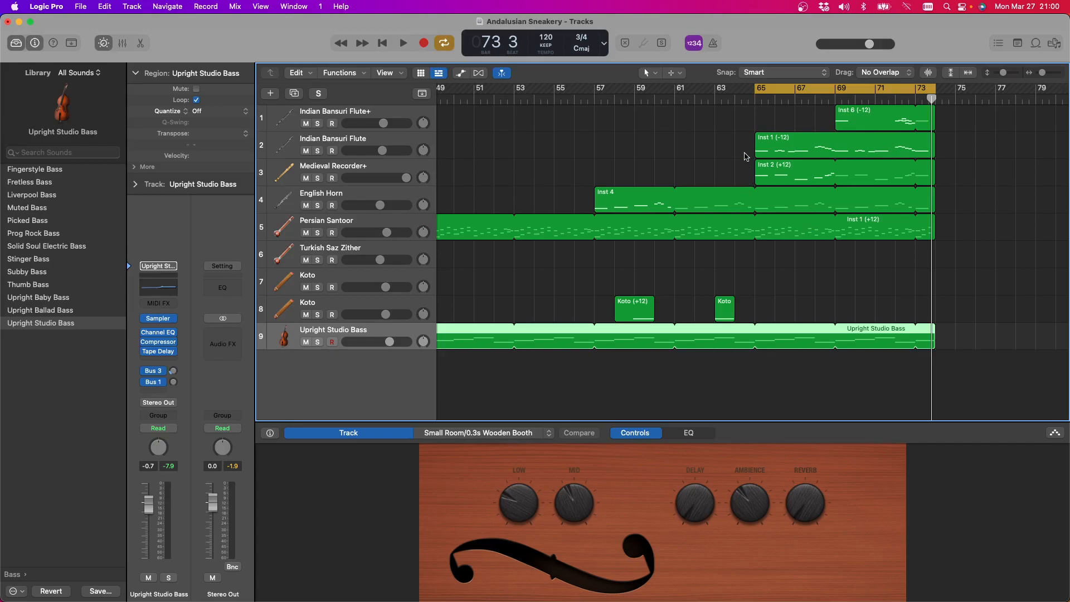
Play back the cycled section, then mute the Medieval Recorder+ track while keeping both Indian Bansuri Flute tracks audible
{"action": "left_click", "coordinate": [403, 43]}
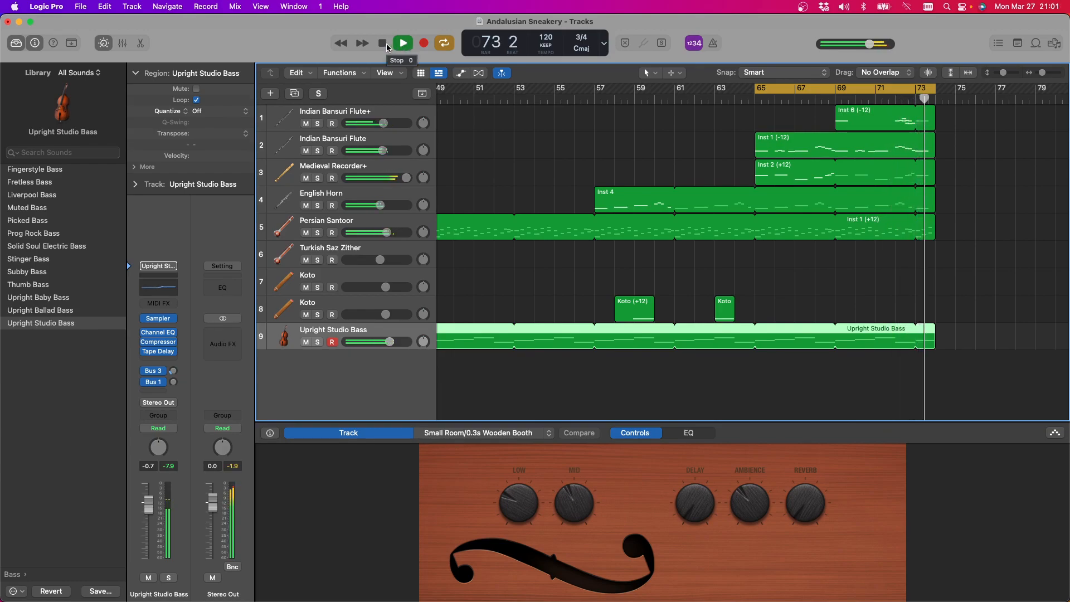
{"action": "left_click", "coordinate": [383, 44]}
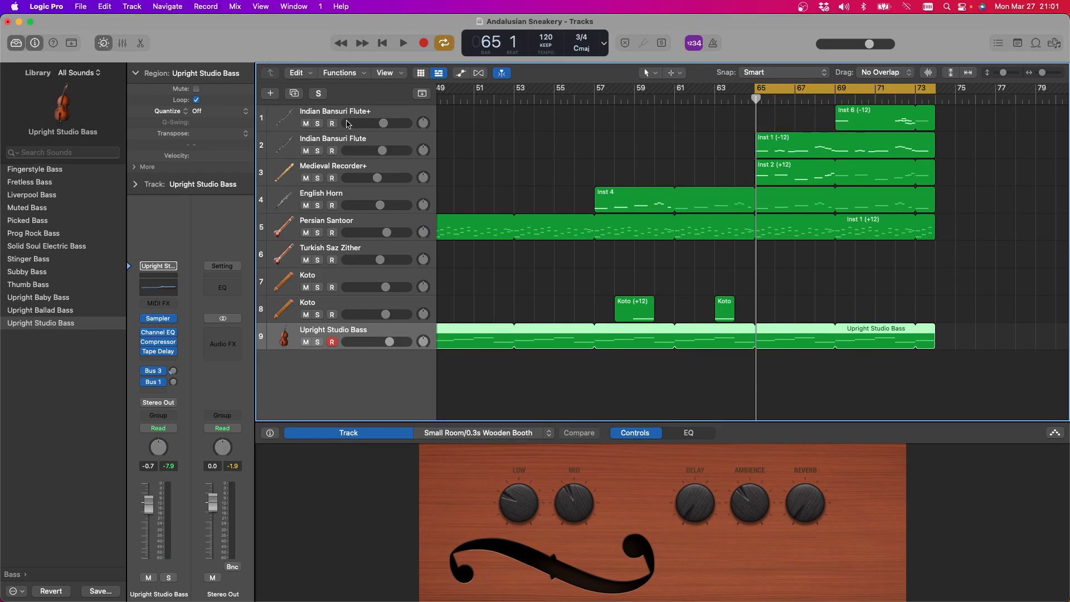
{"action": "left_click", "coordinate": [306, 123]}
{"action": "left_click", "coordinate": [308, 151]}
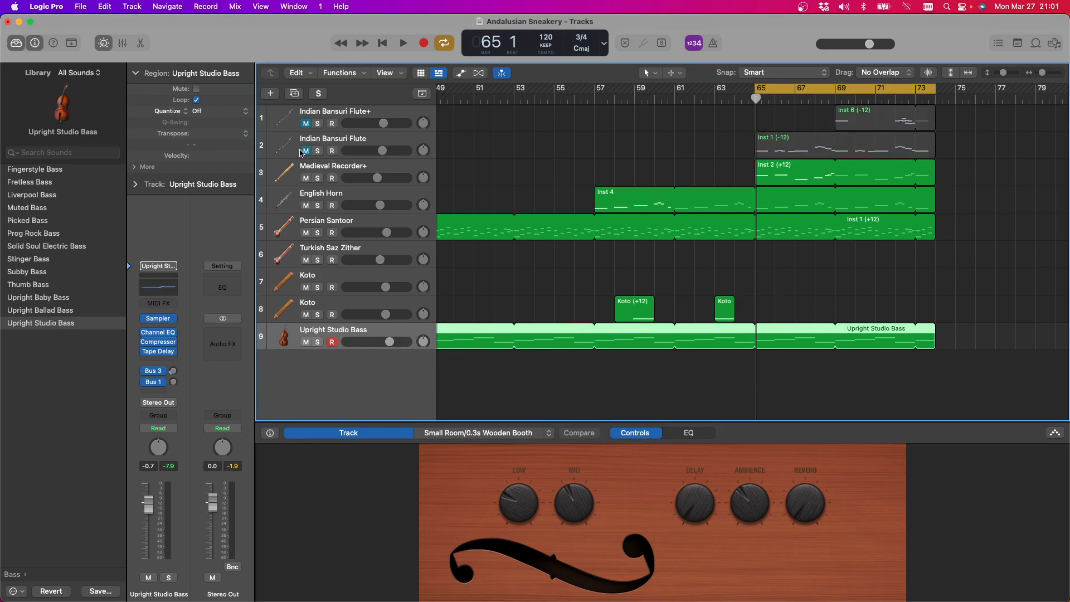
{"action": "left_click", "coordinate": [306, 151]}
{"action": "left_click", "coordinate": [306, 178]}
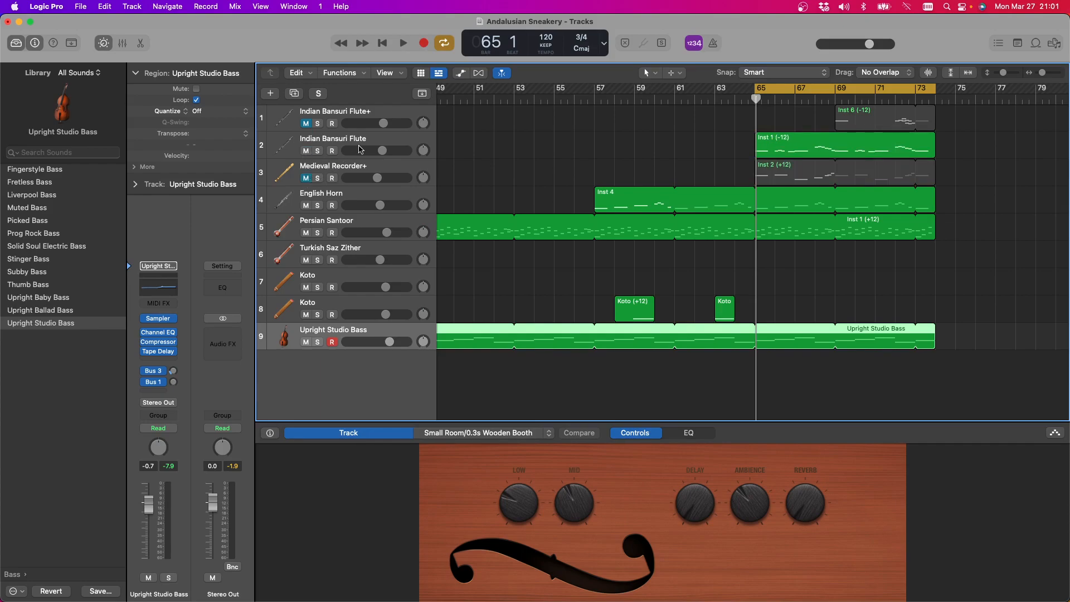
{"action": "left_click", "coordinate": [306, 123]}
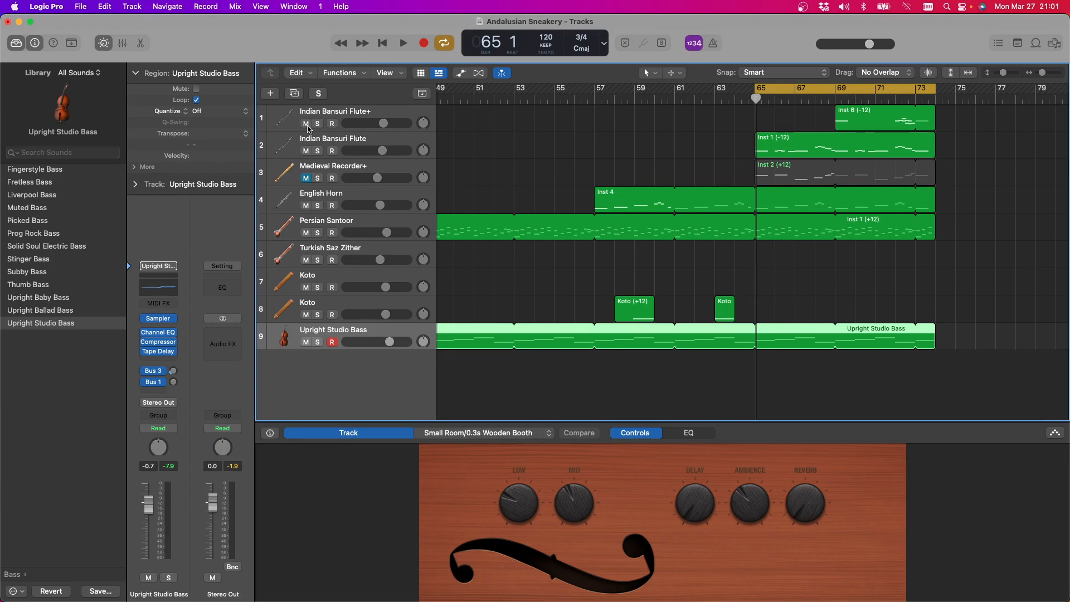
Play back from bar 65 without the recorder and extend the end of the cycle range to bar 79
{"action": "scroll", "coordinate": [611, 184], "scroll_direction": "right", "scroll_amount": 10}
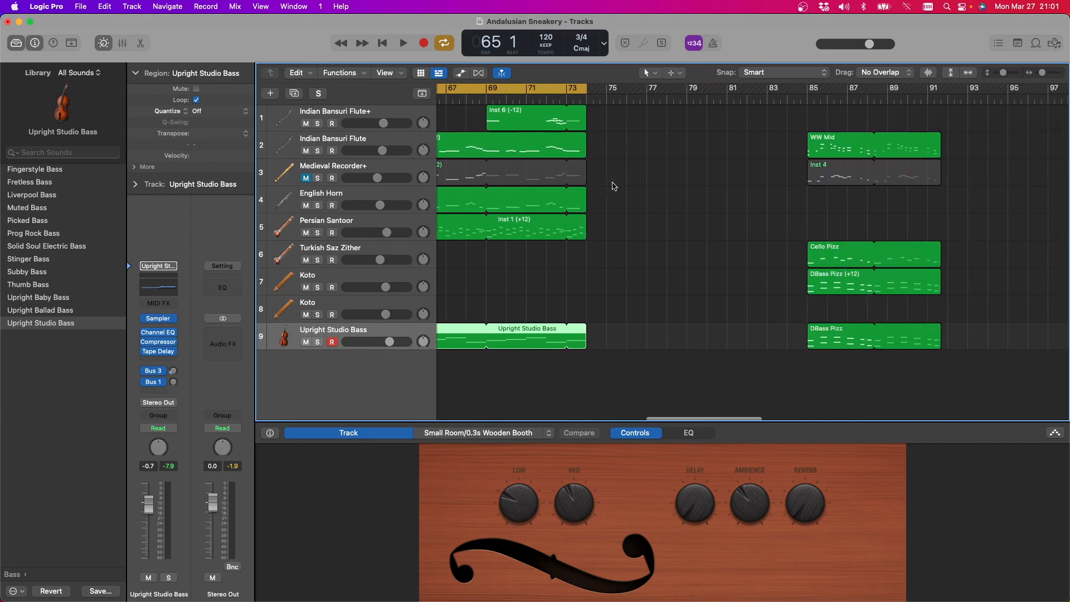
{"action": "scroll", "coordinate": [610, 185], "scroll_direction": "left", "scroll_amount": 3}
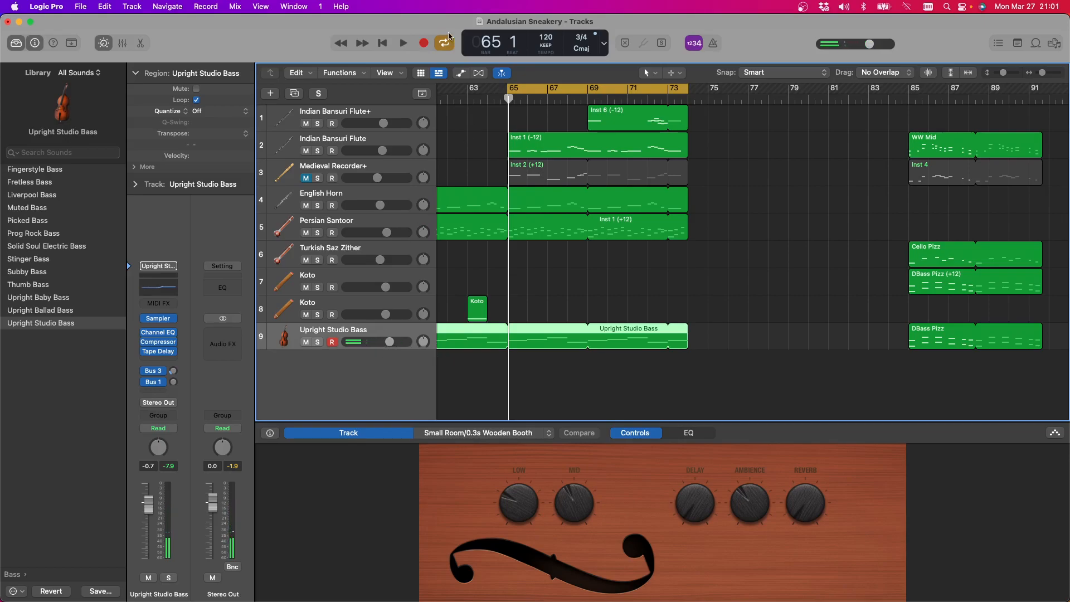
{"action": "left_click", "coordinate": [404, 43]}
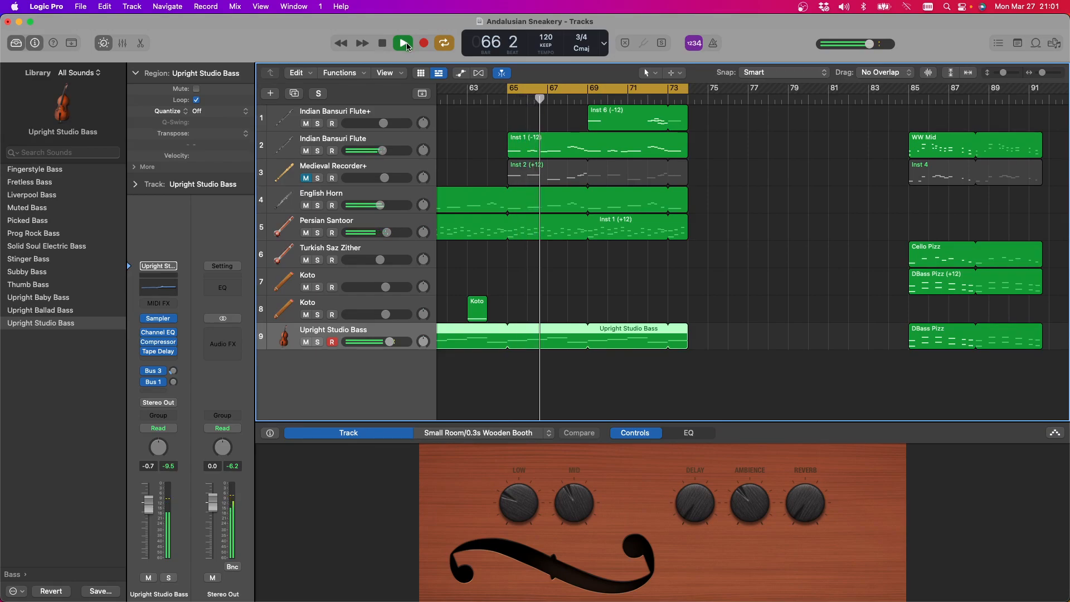
{"action": "left_click_drag", "start_coordinate": [691, 82], "coordinate": [789, 90]}
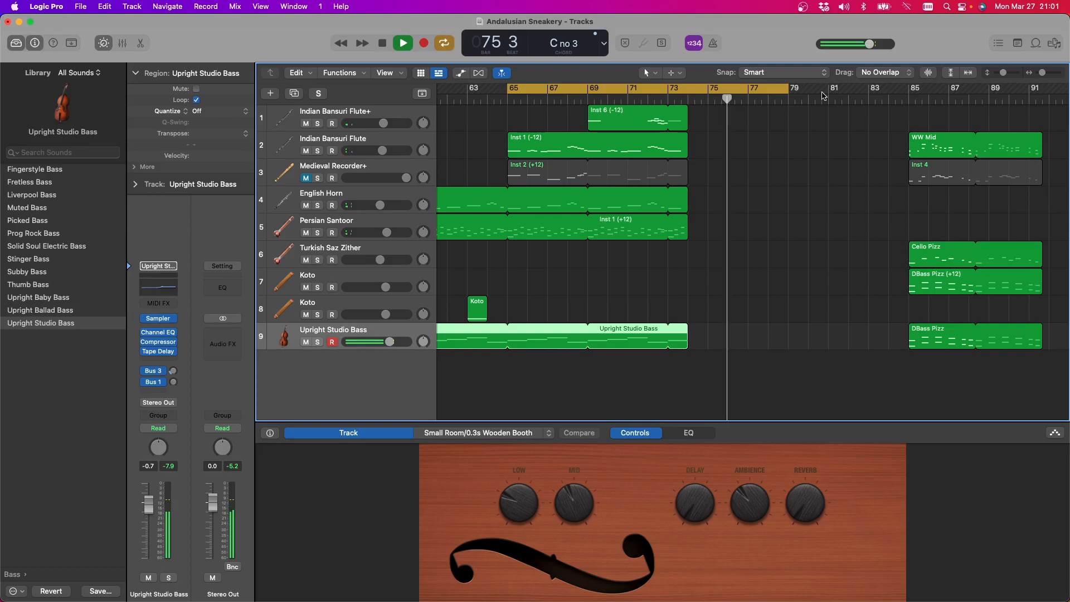
{"action": "left_click", "coordinate": [384, 44]}
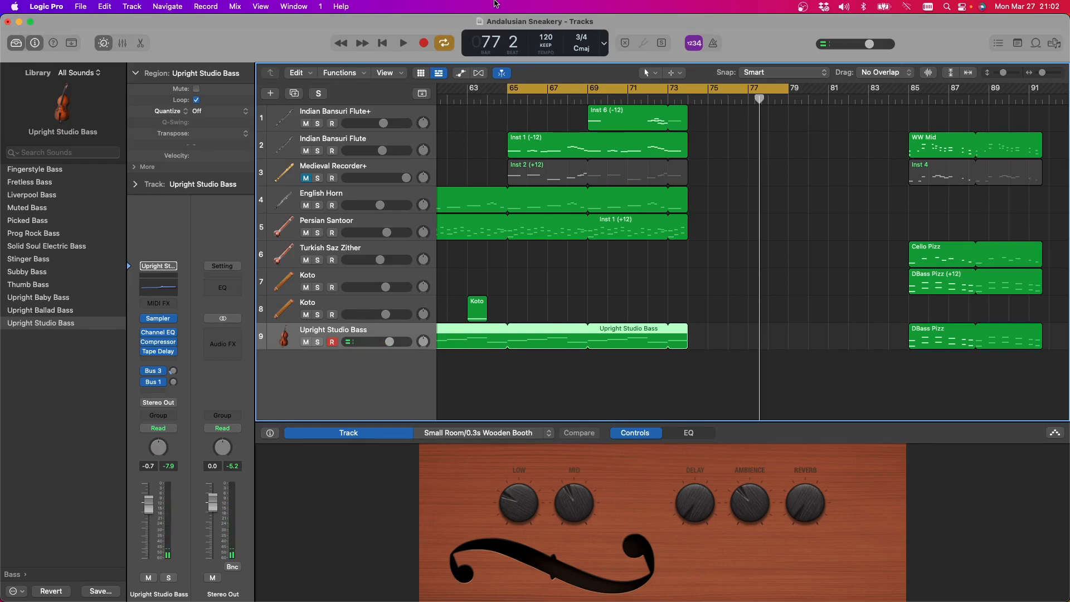
Play back the lead-in to bar 65, and set the cycle range to bars 74 to 79
{"action": "key", "text": "space"}
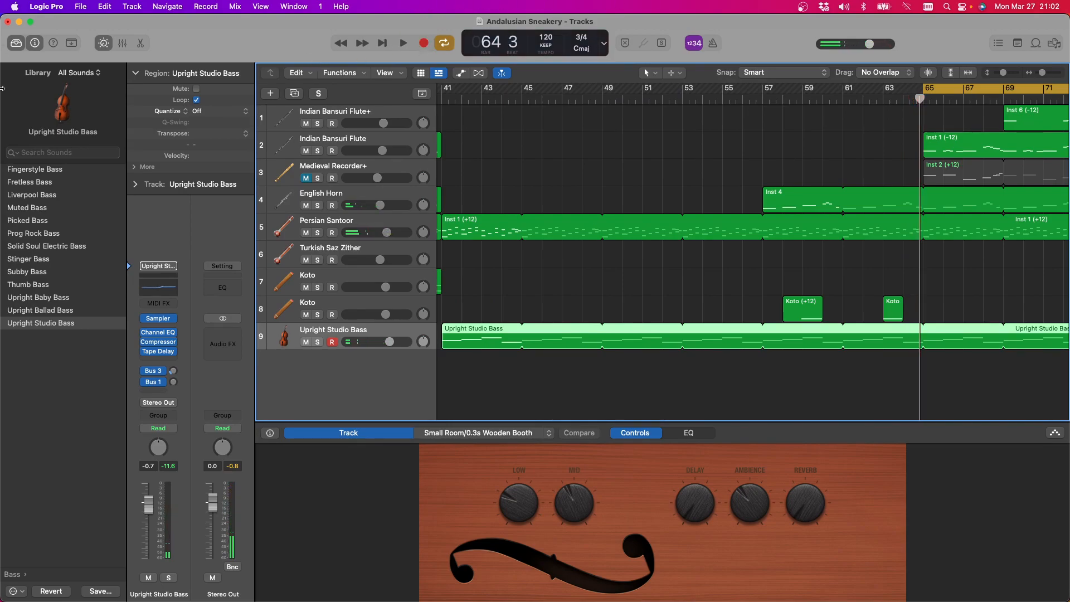
{"action": "scroll", "coordinate": [557, 168], "scroll_direction": "right", "scroll_amount": 10}
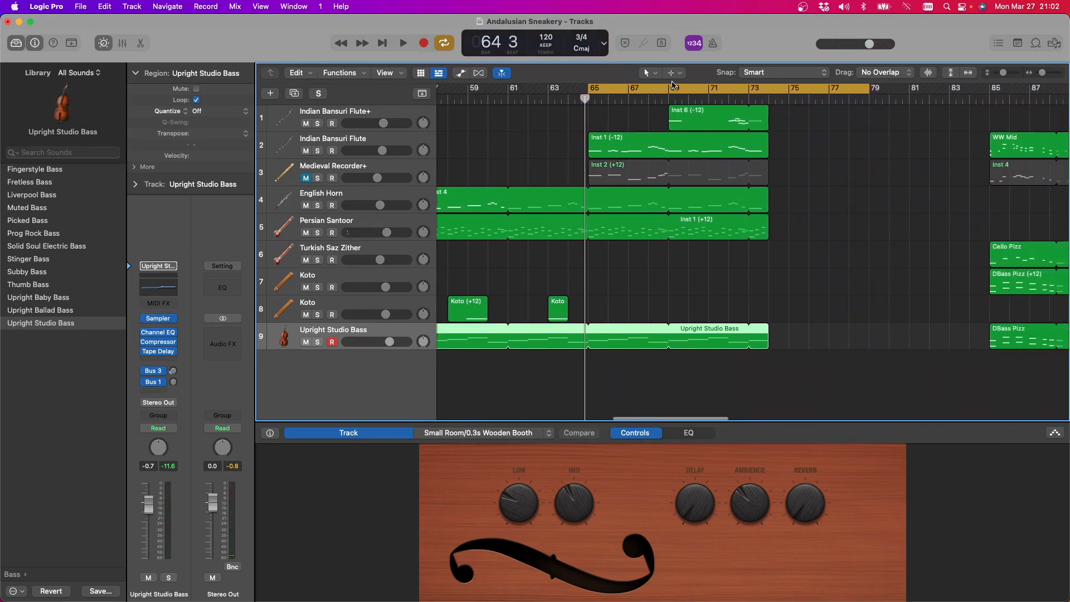
{"action": "left_click_drag", "start_coordinate": [644, 88], "coordinate": [824, 88]}
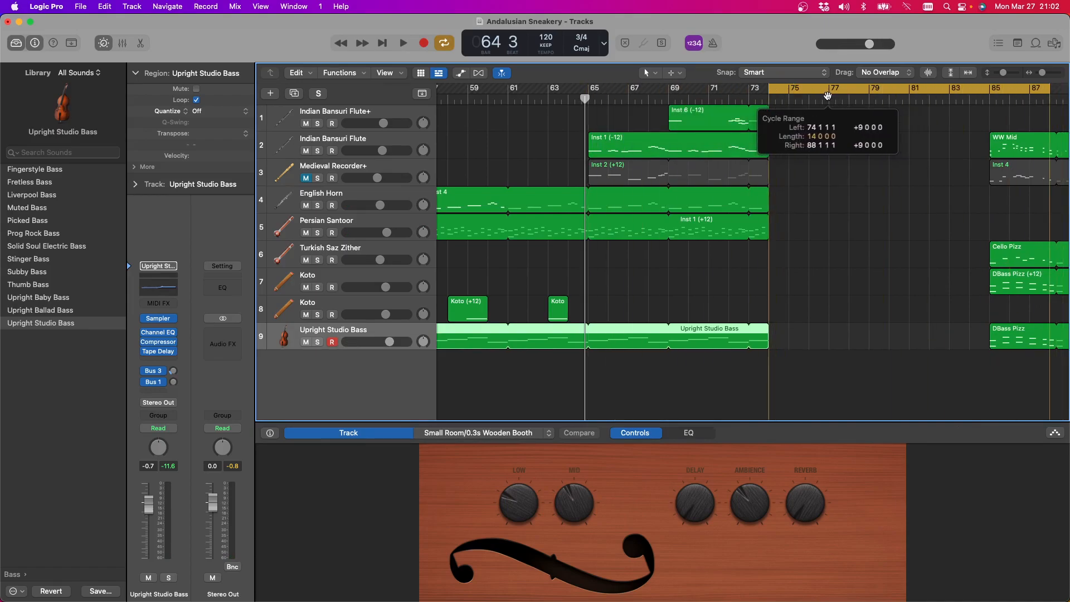
{"action": "left_click_drag", "start_coordinate": [1051, 94], "coordinate": [870, 97]}
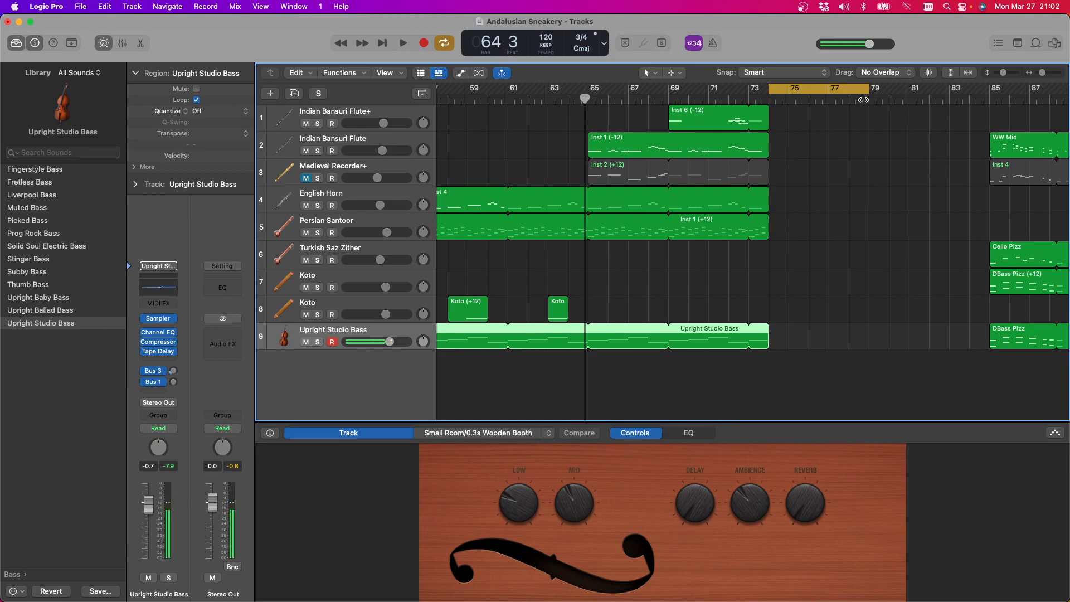
Play the cycled bars 74 to 79 and select the second Koto track (track 8) for recording
{"action": "key", "text": "space"}
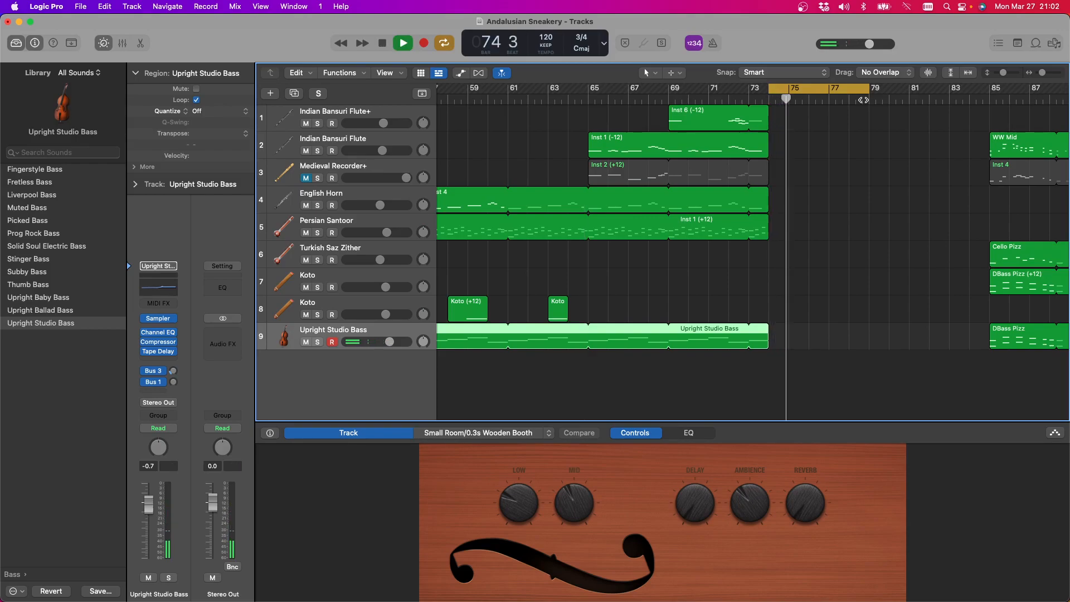
{"action": "left_click", "coordinate": [669, 100]}
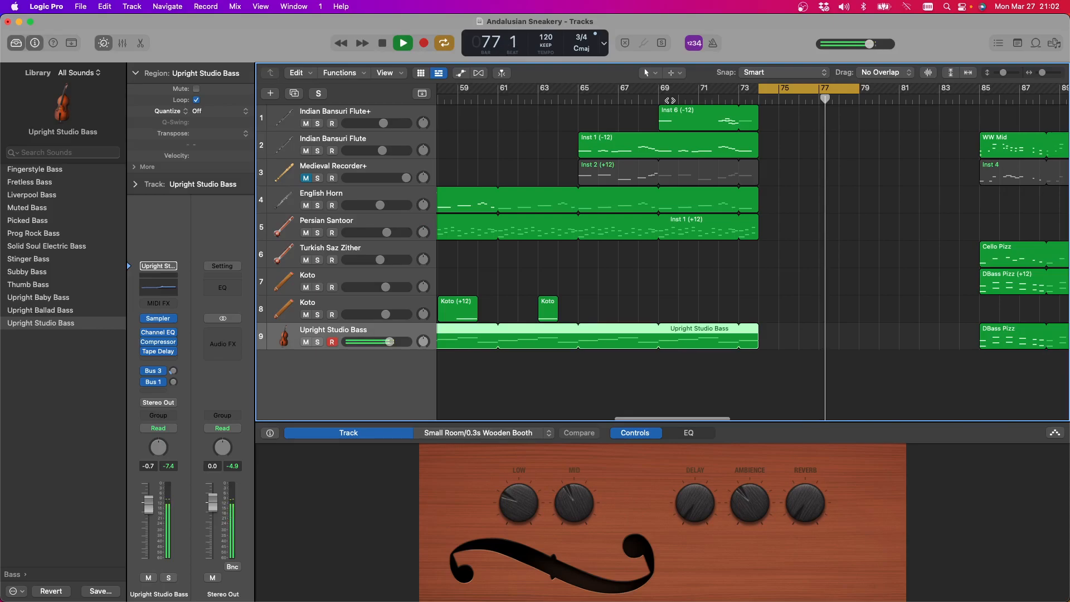
{"action": "left_click", "coordinate": [383, 44]}
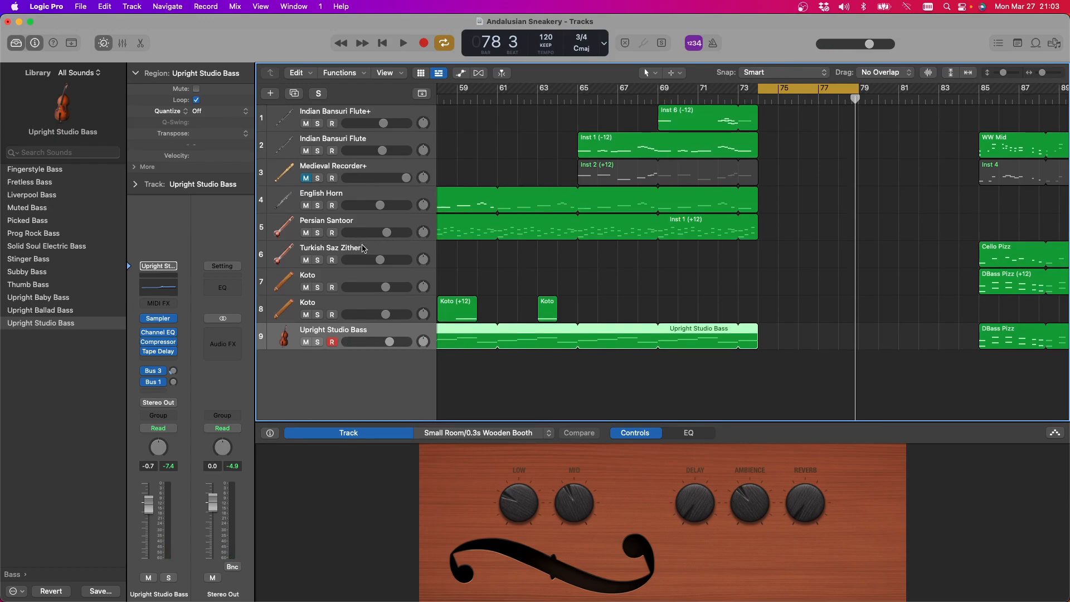
{"action": "left_click", "coordinate": [340, 304]}
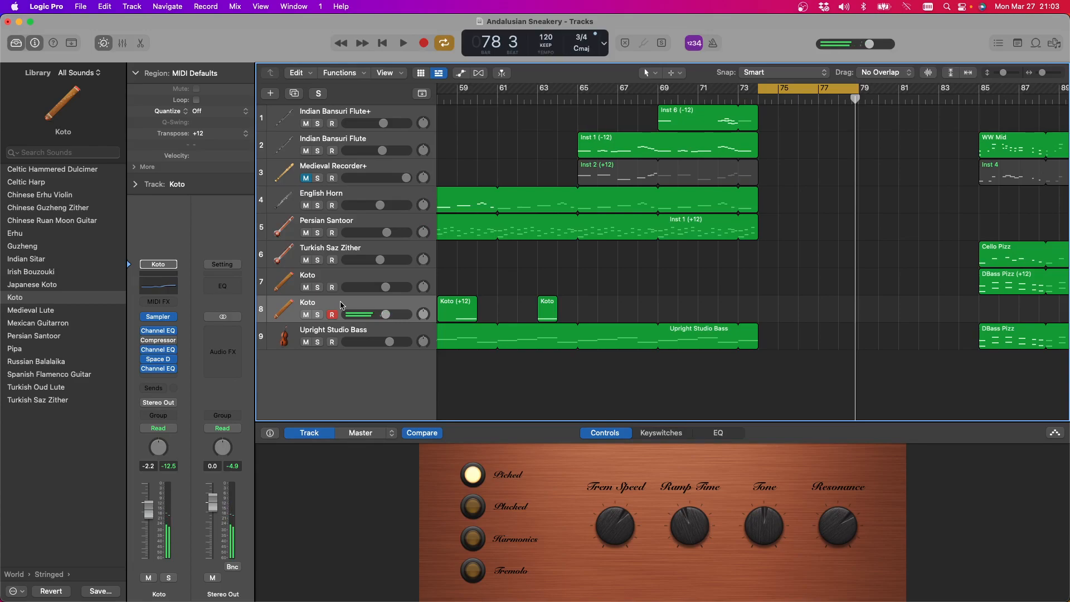
{"action": "scroll", "coordinate": [341, 306], "scroll_direction": "right", "scroll_amount": 4}
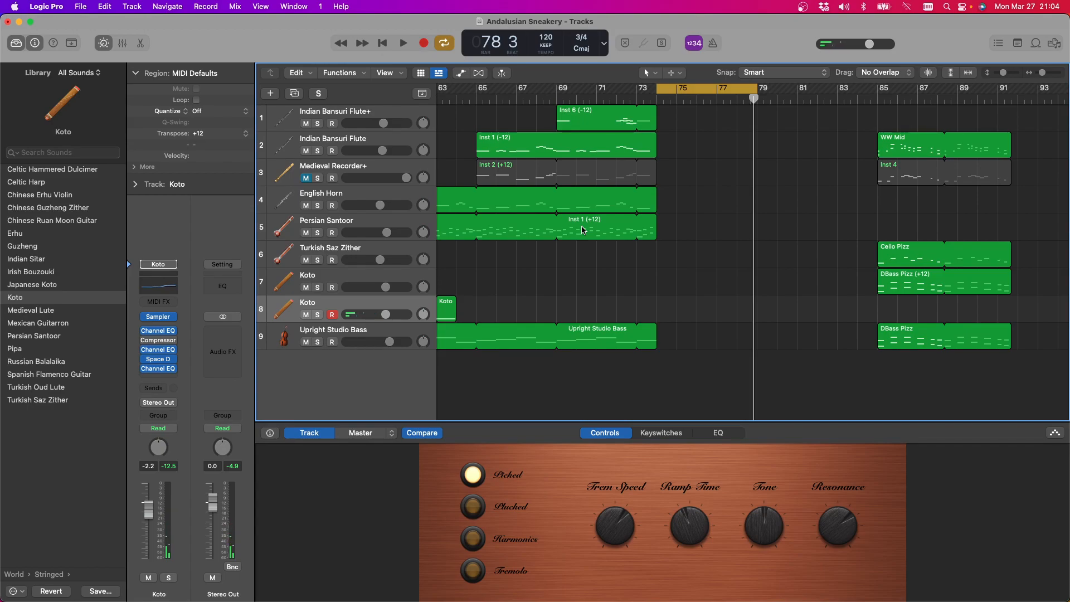
{"action": "key", "text": "r"}
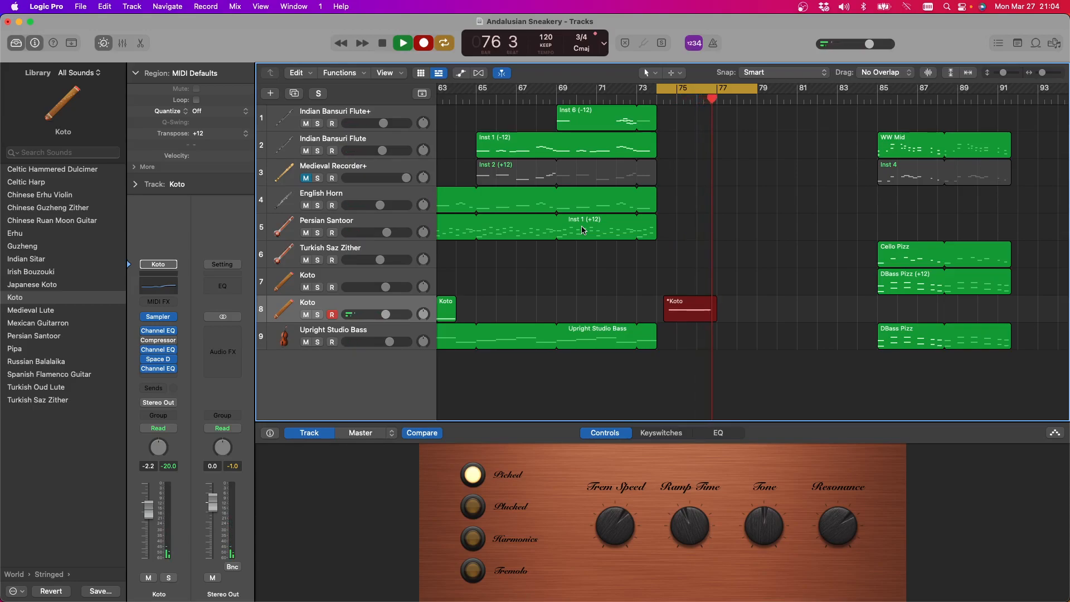
{"action": "key", "text": "space"}
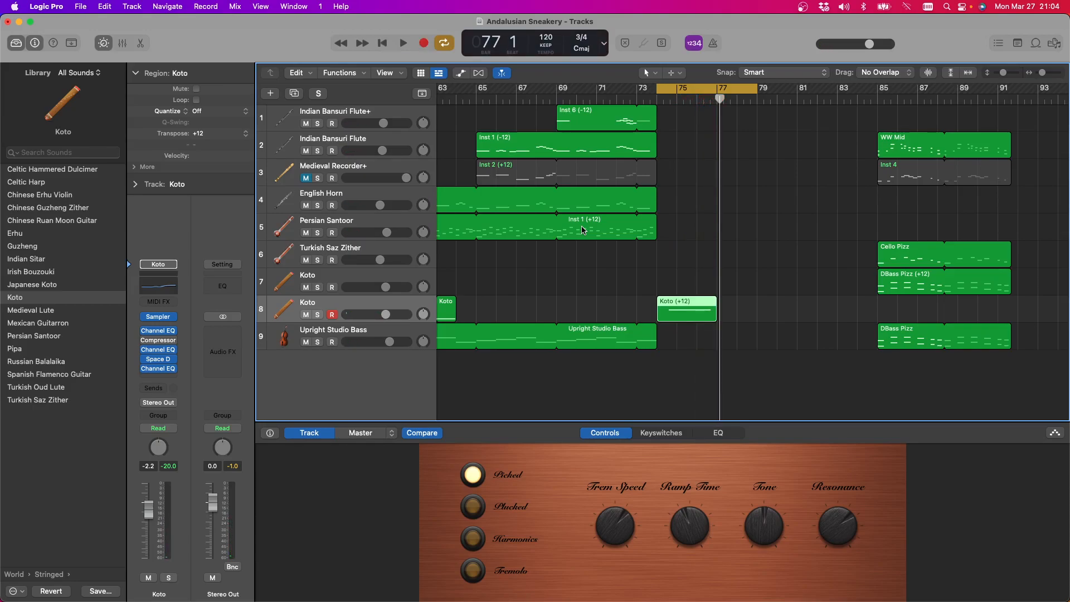
{"action": "key", "text": "Delete"}
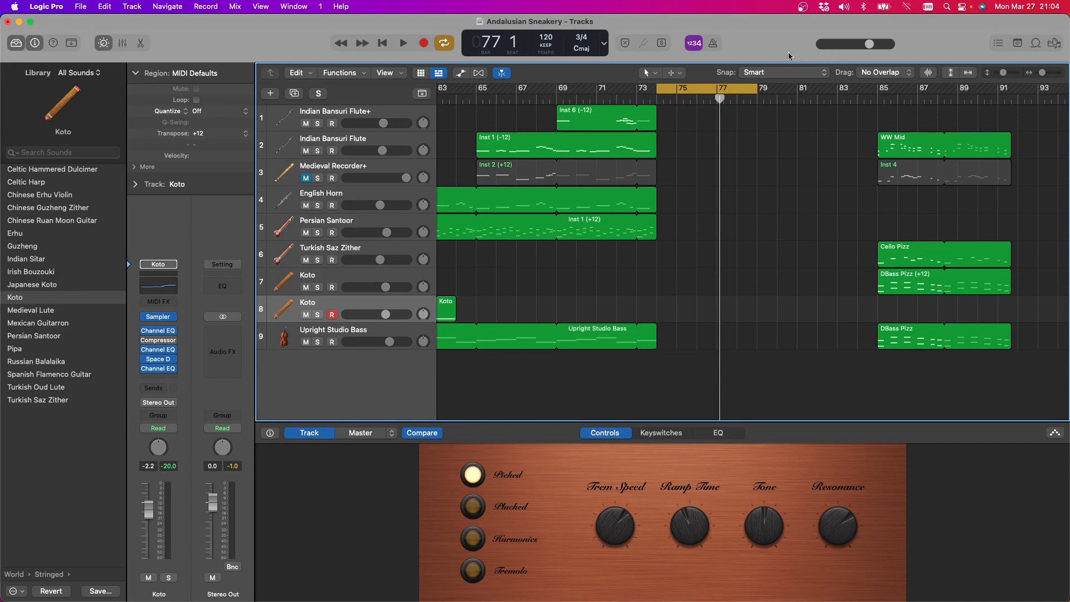
Turn on the metronome click and play the cycled section with it from bar 74
{"action": "left_click", "coordinate": [716, 45]}
{"action": "key", "text": "space"}
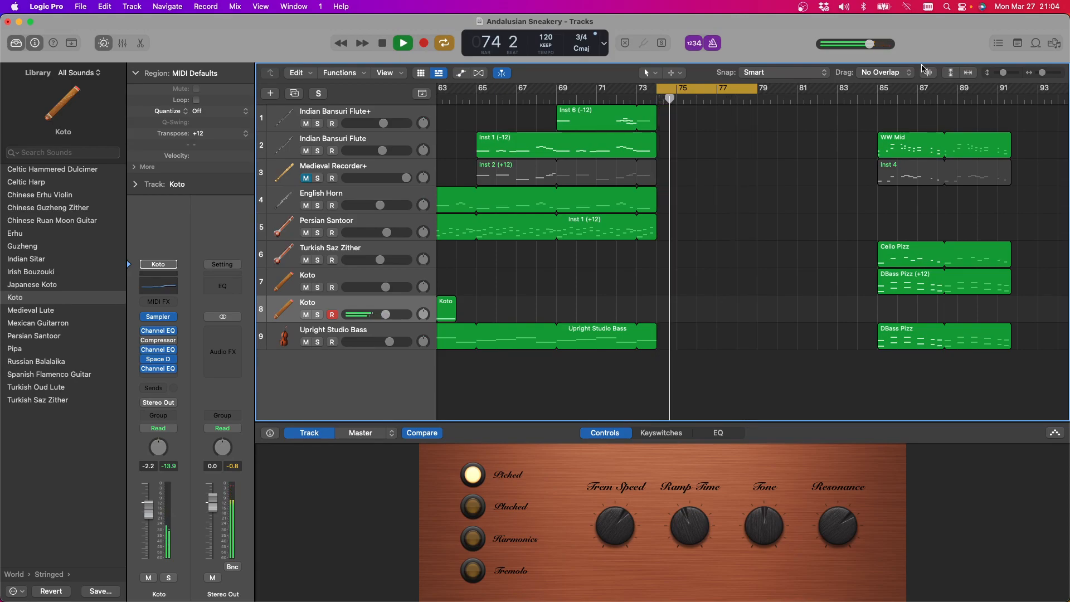
{"action": "key", "text": "space"}
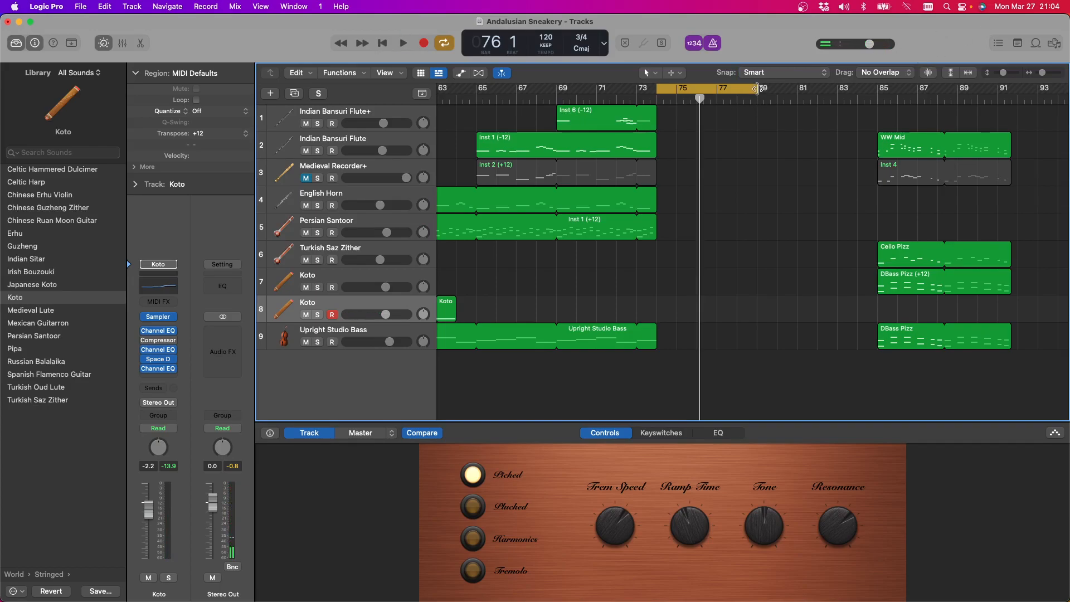
Extend the cycle range to bar 81 and record a rising four-note phrase on the second Koto track, from bar 74 to 78
{"action": "left_click_drag", "start_coordinate": [757, 88], "coordinate": [796, 88]}
{"action": "key", "text": "space"}
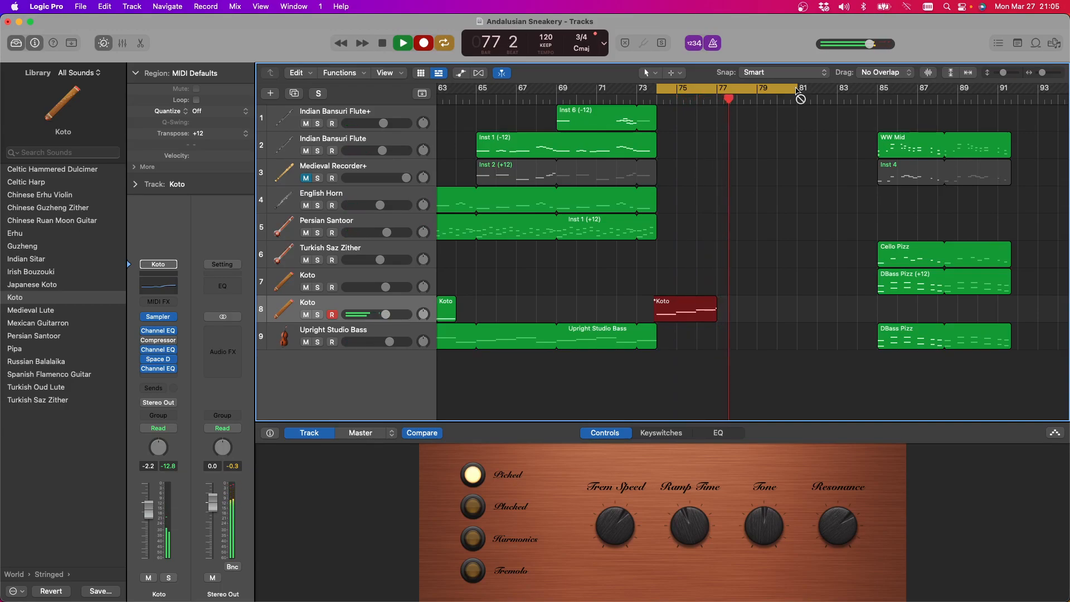
{"action": "key", "text": "space"}
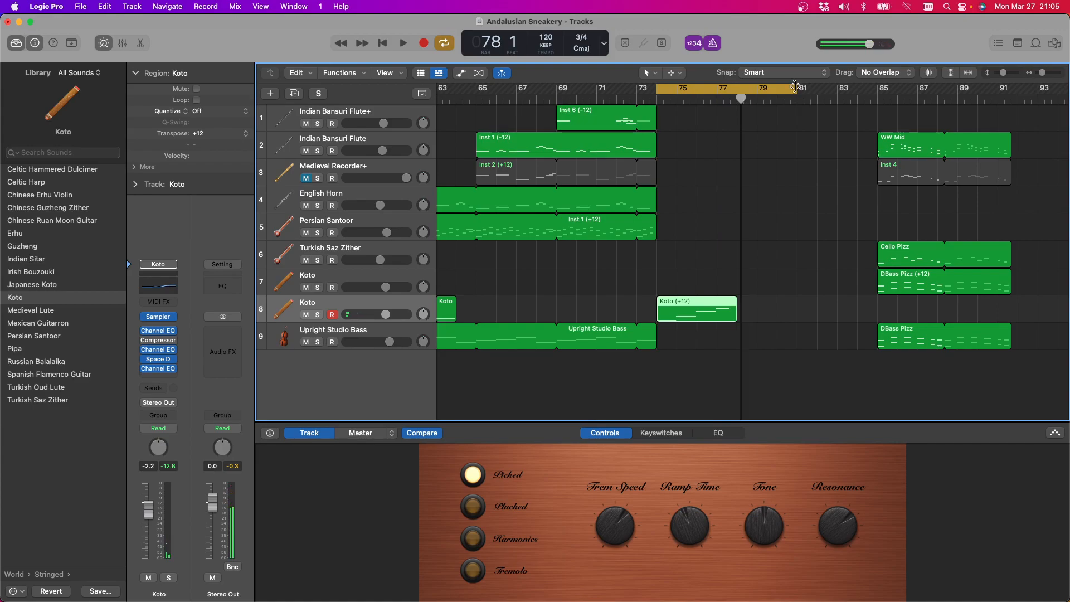
Open the recorded Koto region in the Piano Roll and quantize its four notes to 1/8 notes
{"action": "scroll", "coordinate": [747, 333], "scroll_direction": "left", "scroll_amount": 1}
{"action": "scroll", "coordinate": [738, 324], "scroll_direction": "left", "scroll_amount": 1}
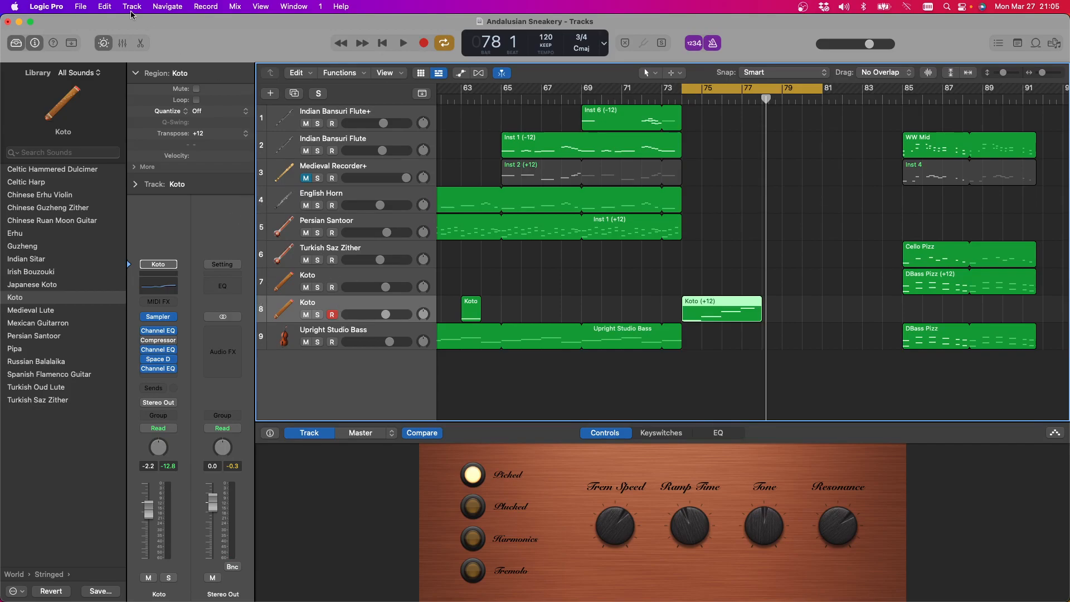
{"action": "left_click", "coordinate": [141, 44]}
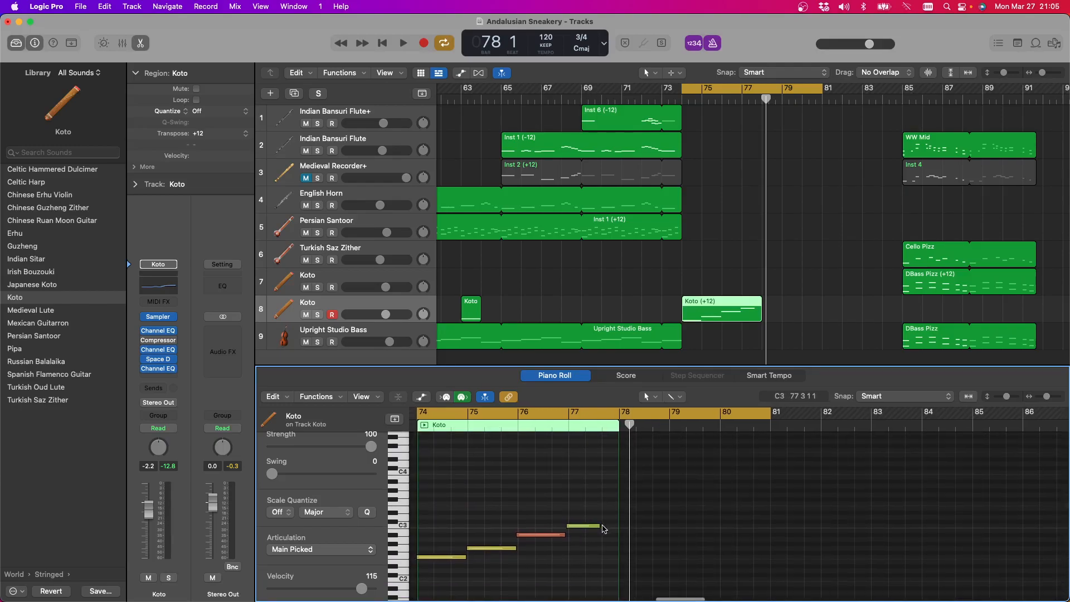
{"action": "left_click_drag", "start_coordinate": [424, 498], "coordinate": [625, 574]}
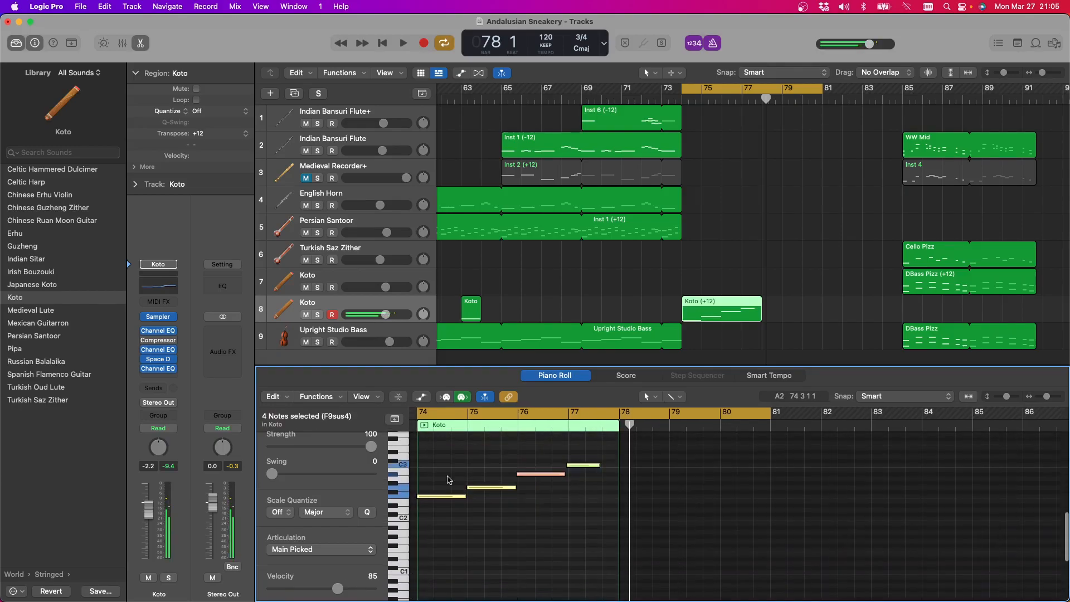
{"action": "scroll", "coordinate": [384, 451], "scroll_direction": "up", "scroll_amount": 3}
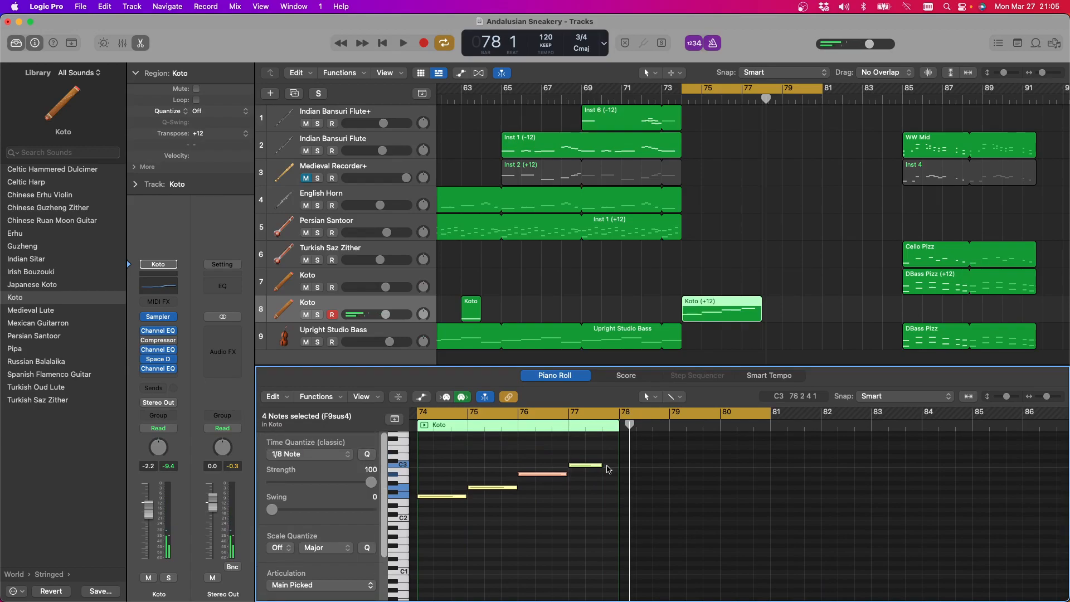
{"action": "mouse_move", "coordinate": [602, 465]}
{"action": "left_mouse_down"}
{"action": "mouse_move", "coordinate": [618, 470]}
{"action": "mouse_move", "coordinate": [593, 469]}
{"action": "mouse_move", "coordinate": [601, 467]}
{"action": "left_mouse_up"}
{"action": "left_click", "coordinate": [566, 489]}
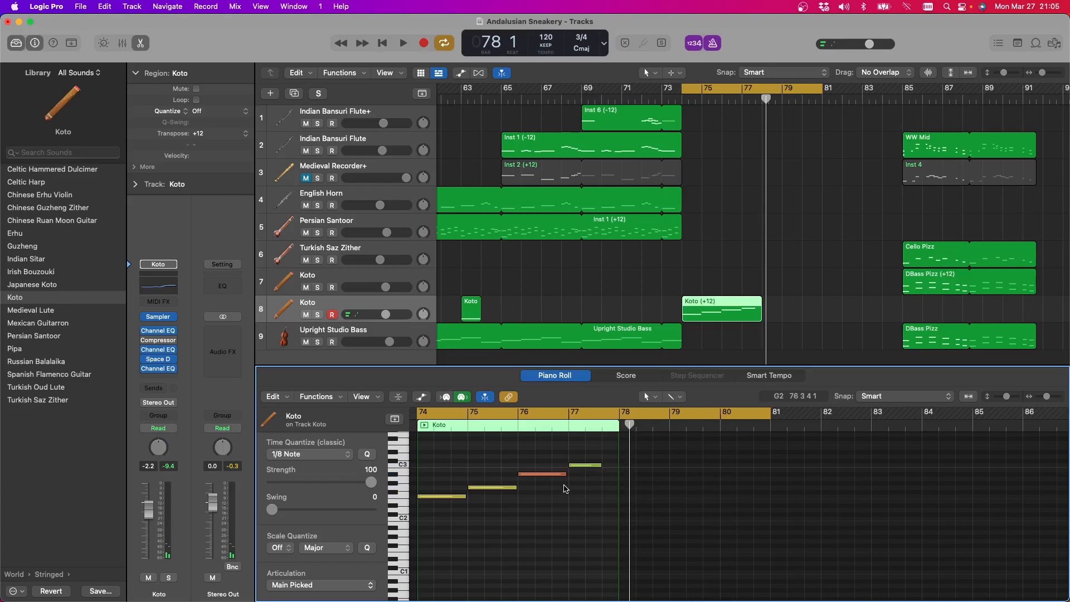
Lengthen the first Koto note to end at bar 75 and the last one to end at bar 78
{"action": "left_click", "coordinate": [464, 496]}
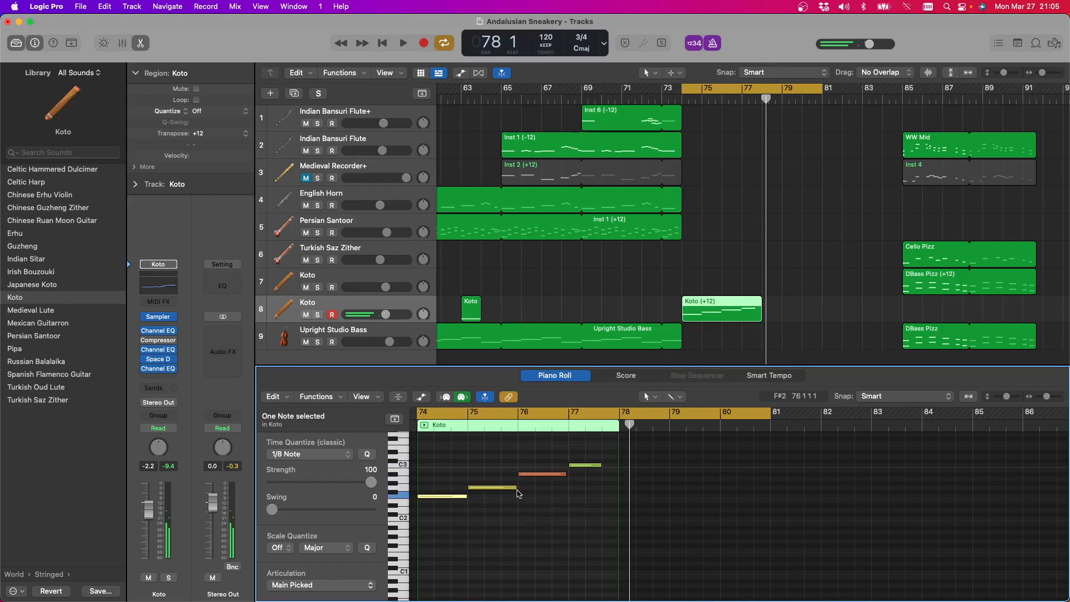
{"action": "left_click", "coordinate": [565, 474]}
{"action": "left_click_drag", "start_coordinate": [601, 465], "coordinate": [620, 465]}
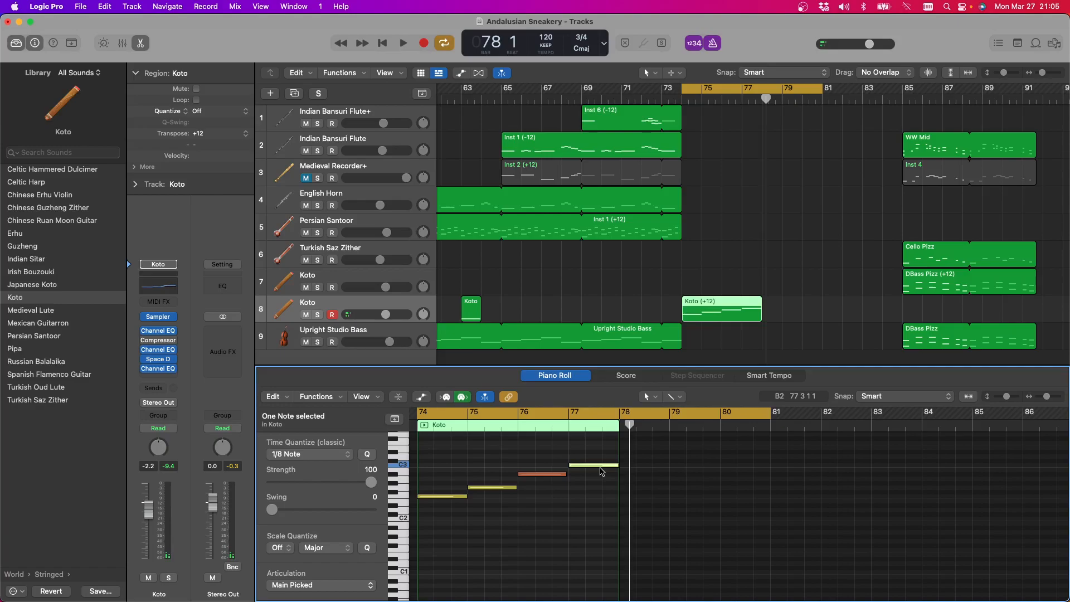
Set the last Koto note's articulation to Tremolo, play the phrase and turn off the metronome click
{"action": "scroll", "coordinate": [332, 511], "scroll_direction": "down", "scroll_amount": 3}
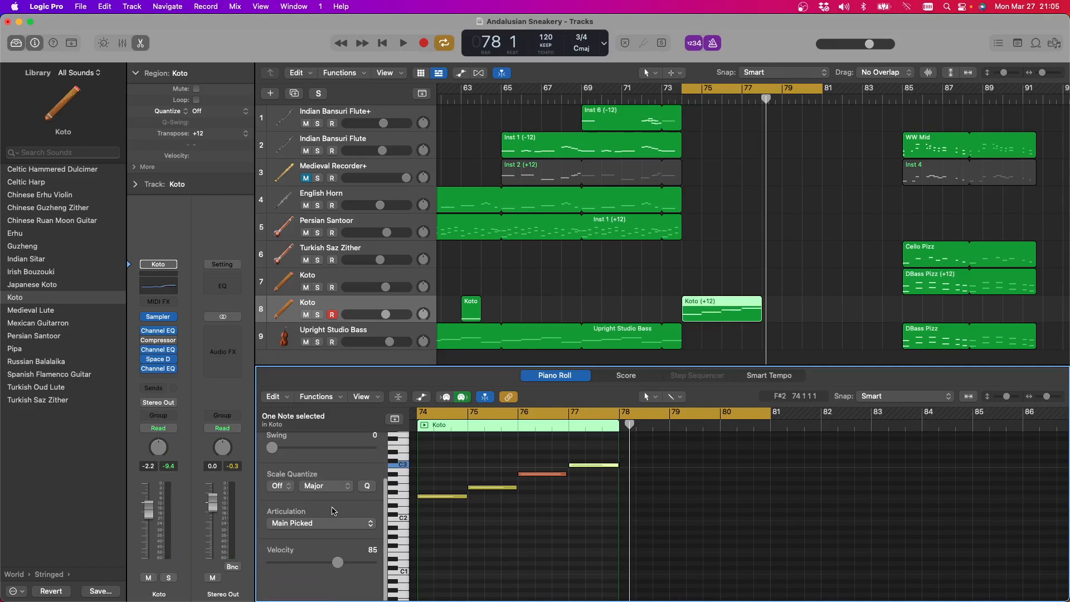
{"action": "left_click", "coordinate": [334, 526]}
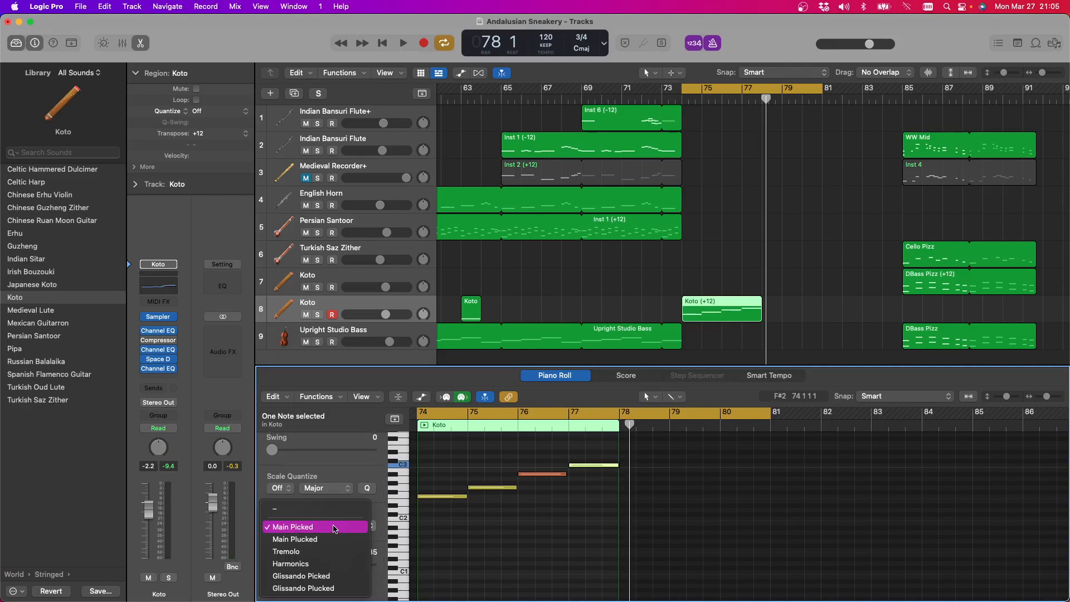
{"action": "left_click", "coordinate": [303, 552]}
{"action": "left_click", "coordinate": [403, 43]}
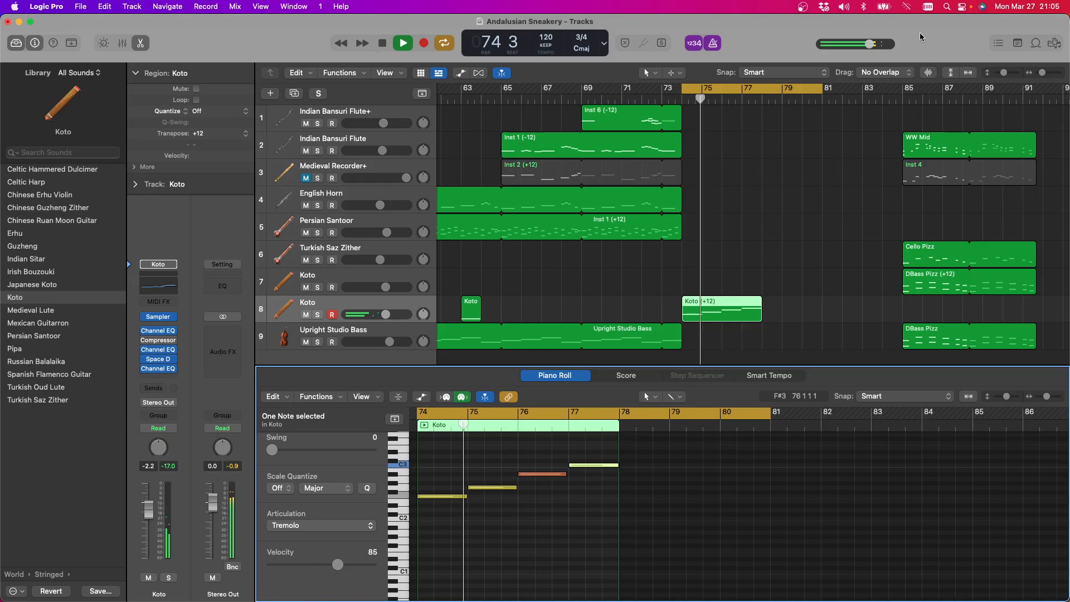
{"action": "left_click", "coordinate": [714, 43]}
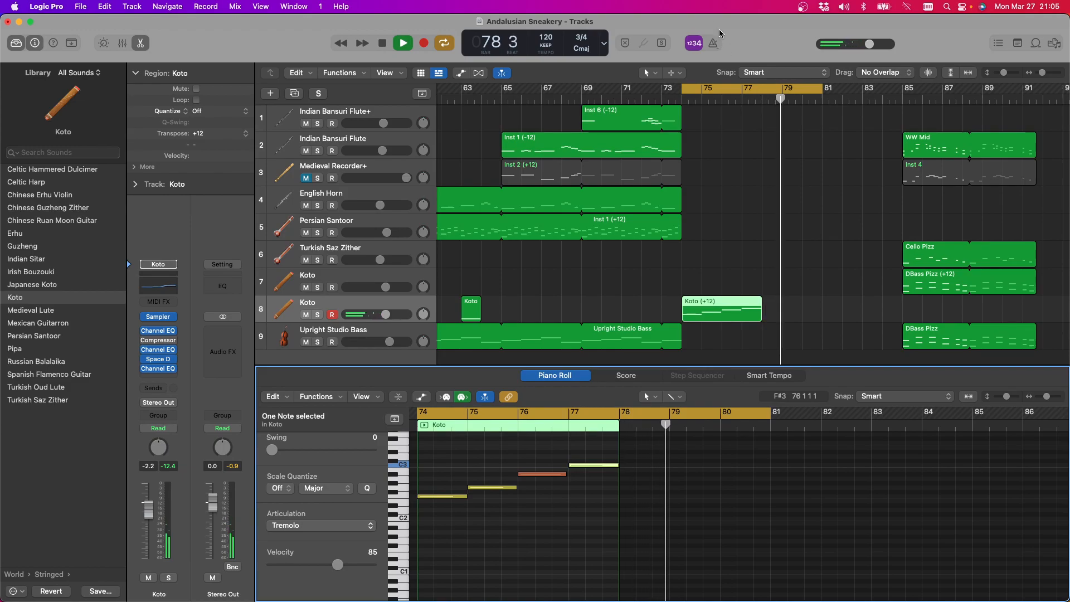
{"action": "left_click", "coordinate": [386, 44]}
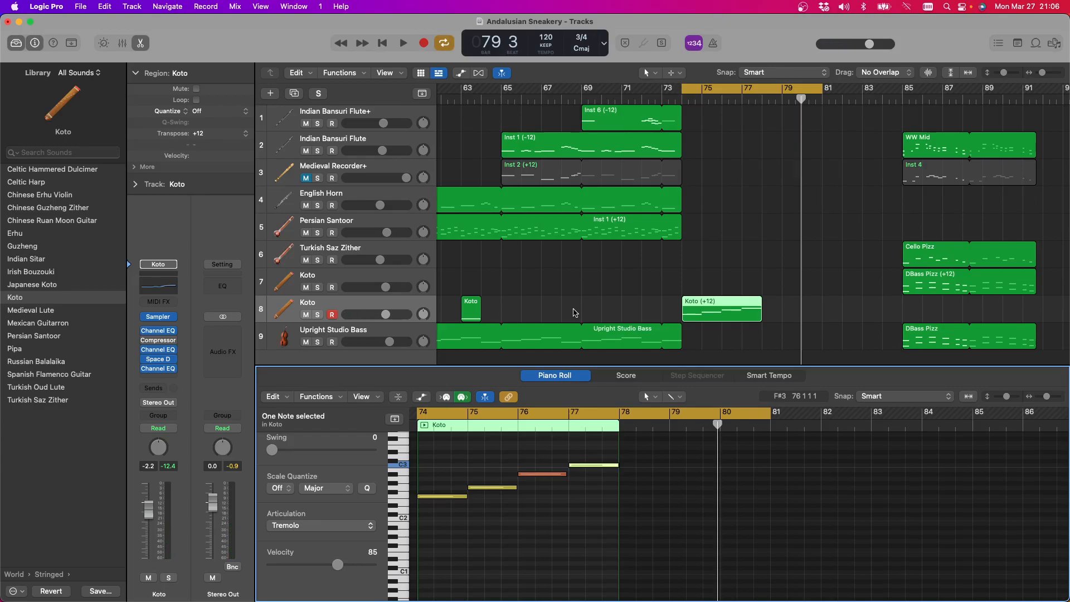
Play the cycled Koto phrase again and select the Upright Studio Bass track during playback
{"action": "key", "text": "space"}
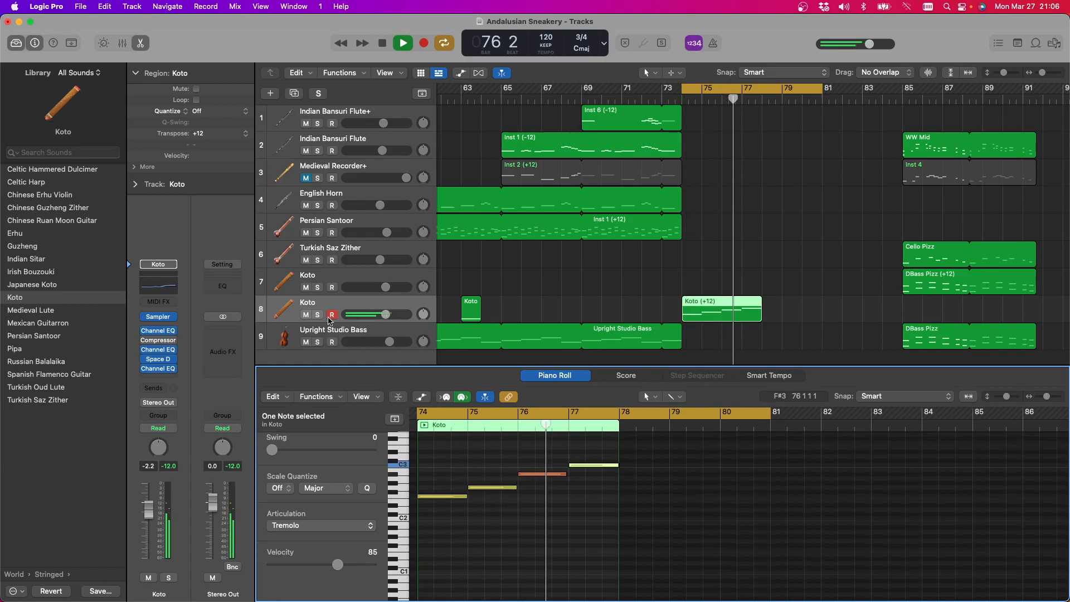
{"action": "left_click", "coordinate": [358, 333]}
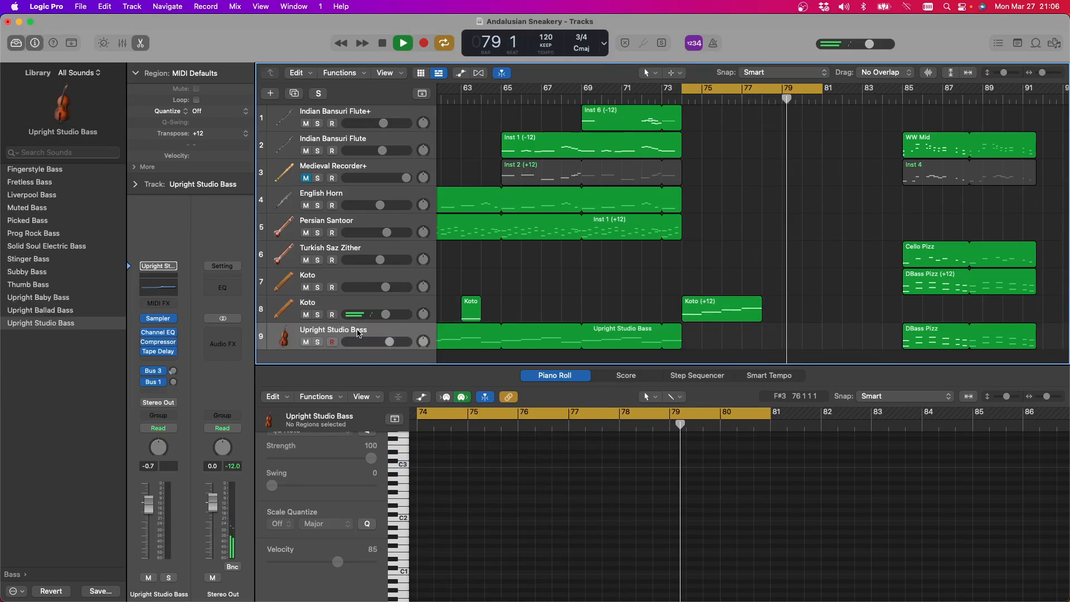
{"action": "left_click", "coordinate": [384, 43]}
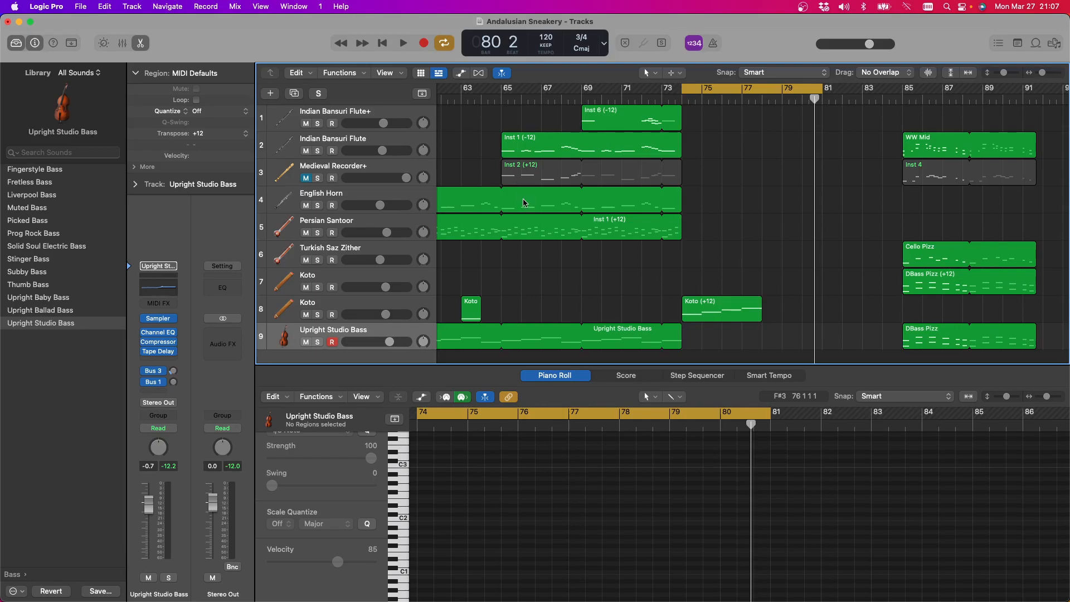
Copy the Koto region at bar 74 onto the Turkish Saz Zither track at the same bar and play both together
{"action": "scroll", "coordinate": [503, 189], "scroll_direction": "left", "scroll_amount": 5}
{"action": "scroll", "coordinate": [503, 189], "scroll_direction": "left", "scroll_amount": 3}
{"action": "scroll", "coordinate": [503, 189], "scroll_direction": "down", "scroll_amount": 2}
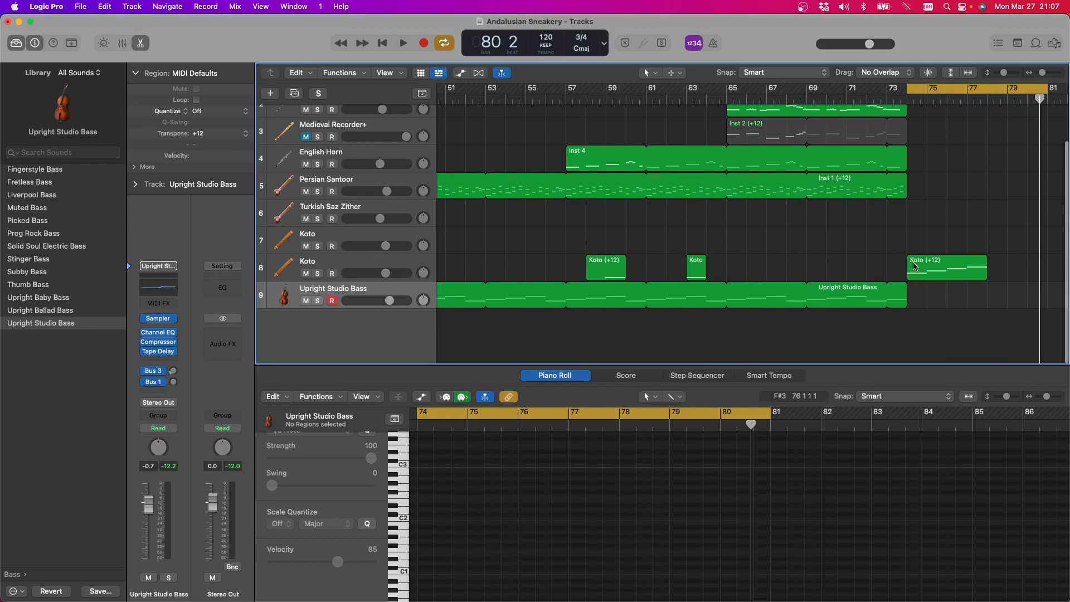
{"action": "scroll", "coordinate": [908, 265], "scroll_direction": "right", "scroll_amount": 1}
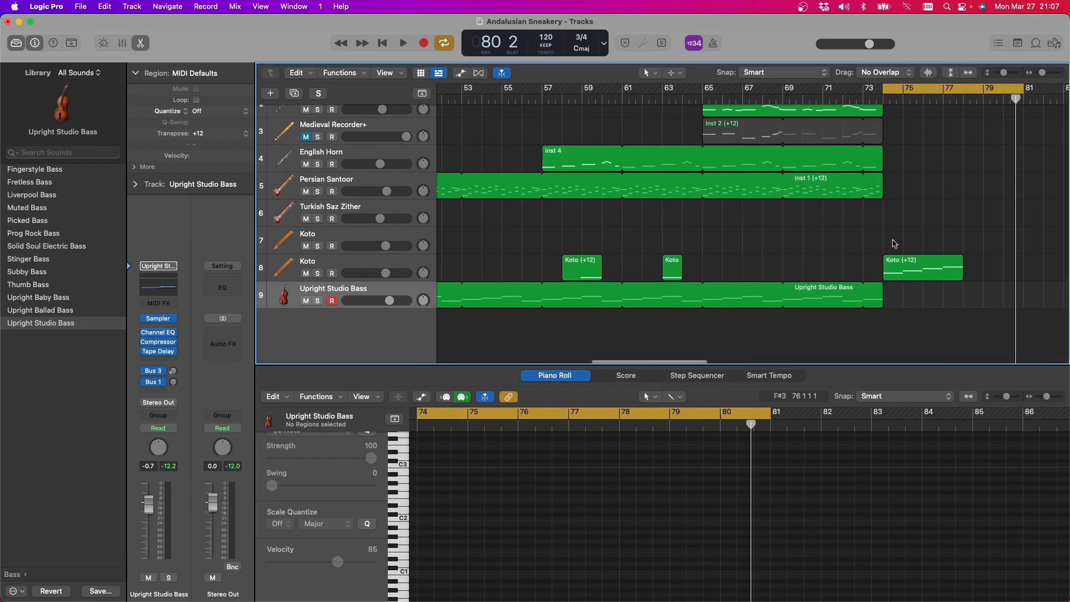
{"action": "scroll", "coordinate": [894, 244], "scroll_direction": "right", "scroll_amount": 5}
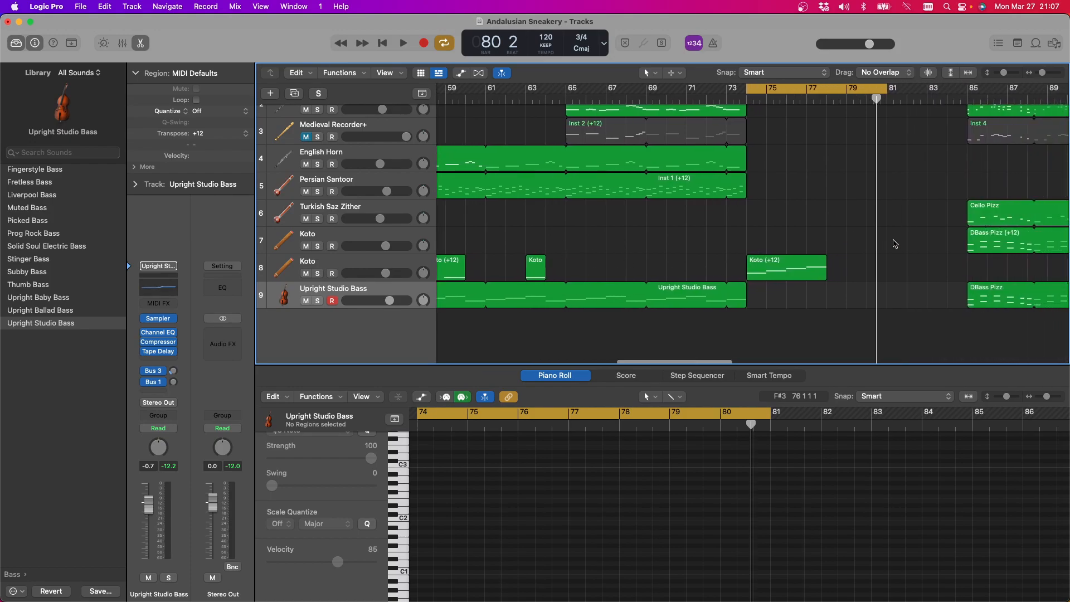
{"action": "left_click", "coordinate": [747, 262]}
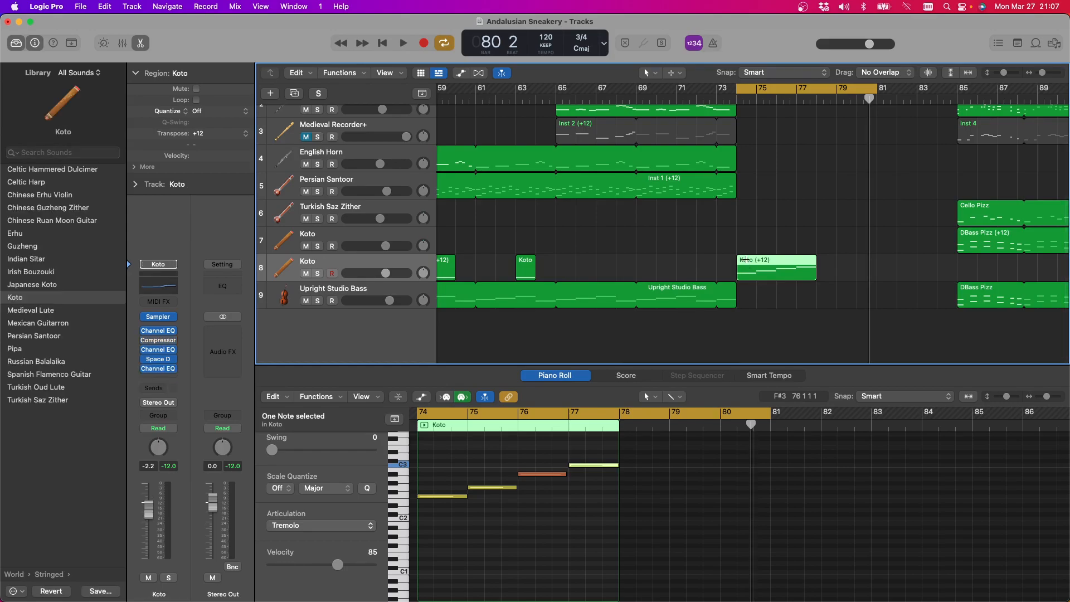
{"action": "key", "text": "Return"}
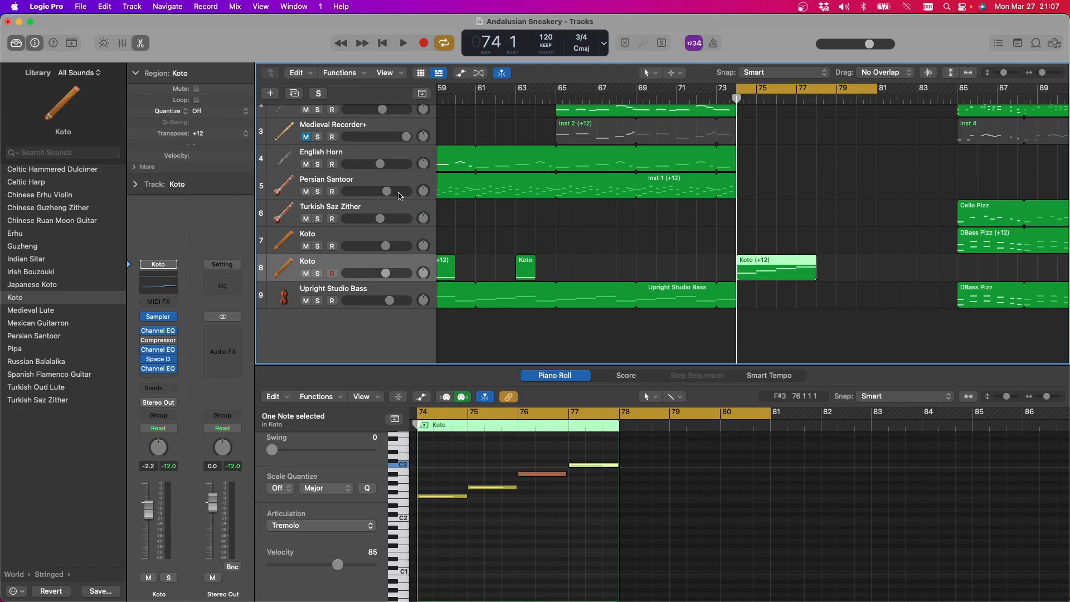
{"action": "left_click", "coordinate": [370, 207]}
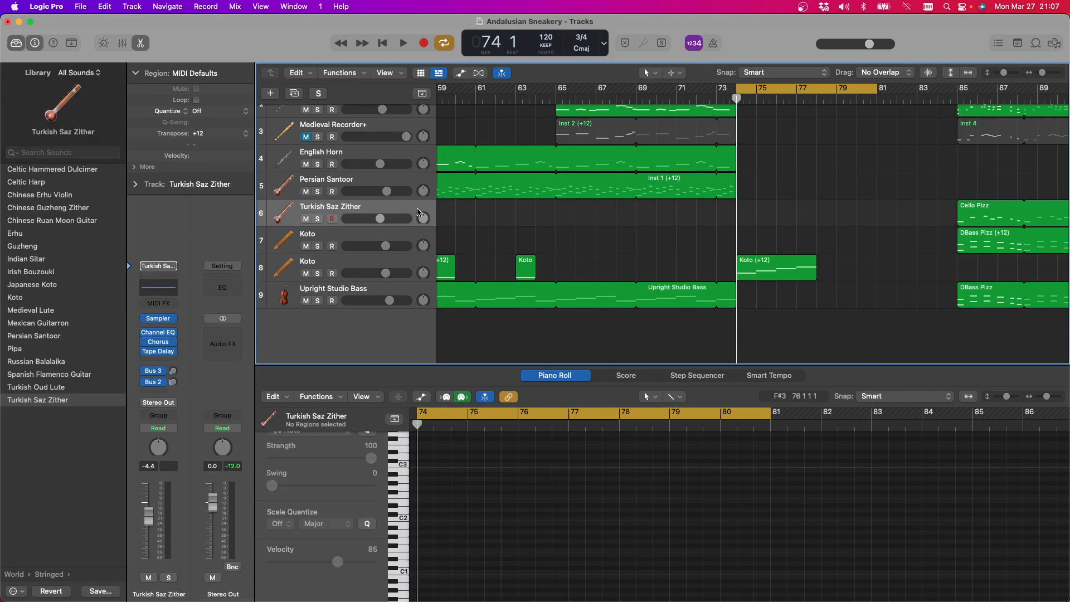
{"action": "key", "text": "super+v"}
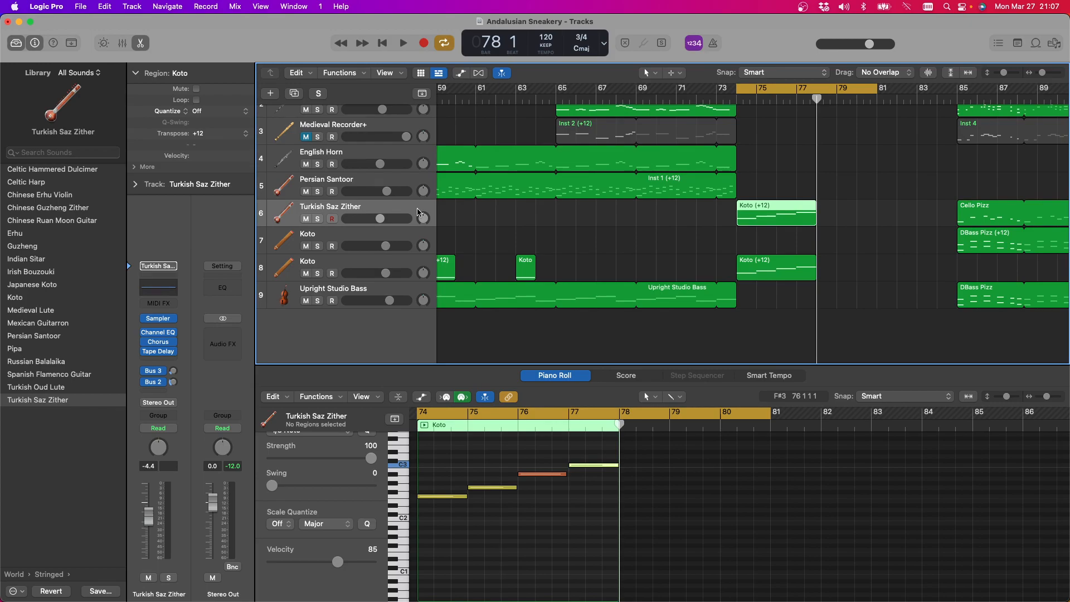
{"action": "key", "text": "space"}
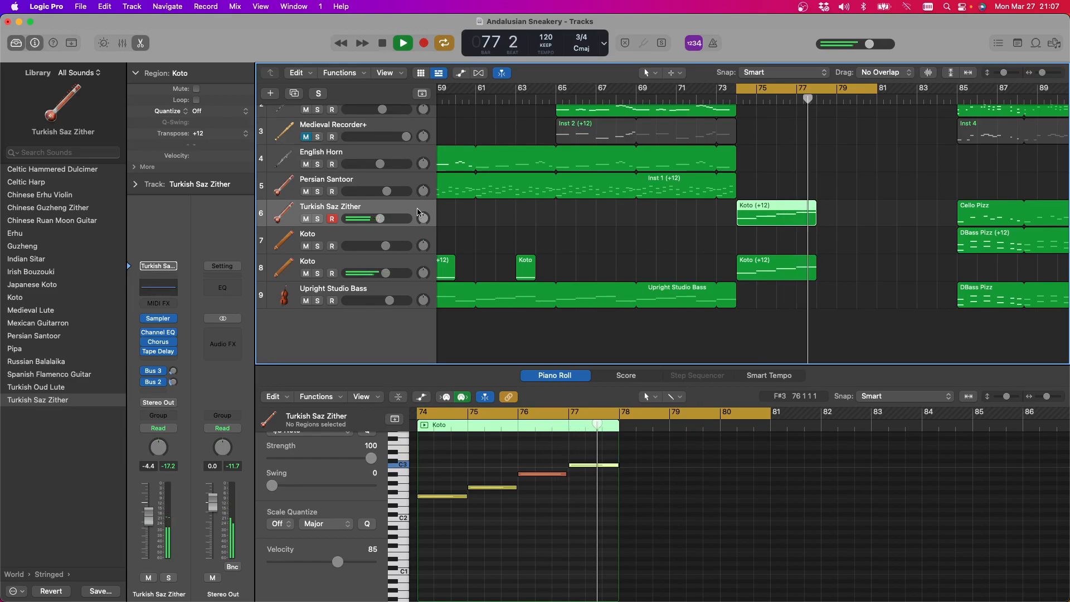
{"action": "key", "text": "space"}
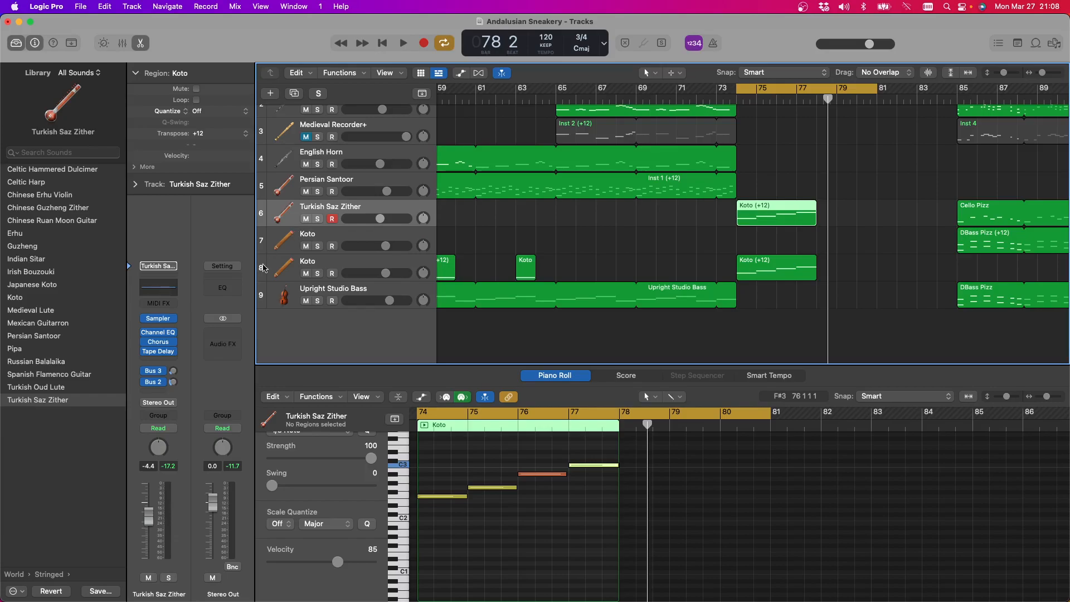
Try the Russian Balalaika sound on track 6 with the last note's articulation set to Tremolo, and play it
{"action": "left_click", "coordinate": [49, 362]}
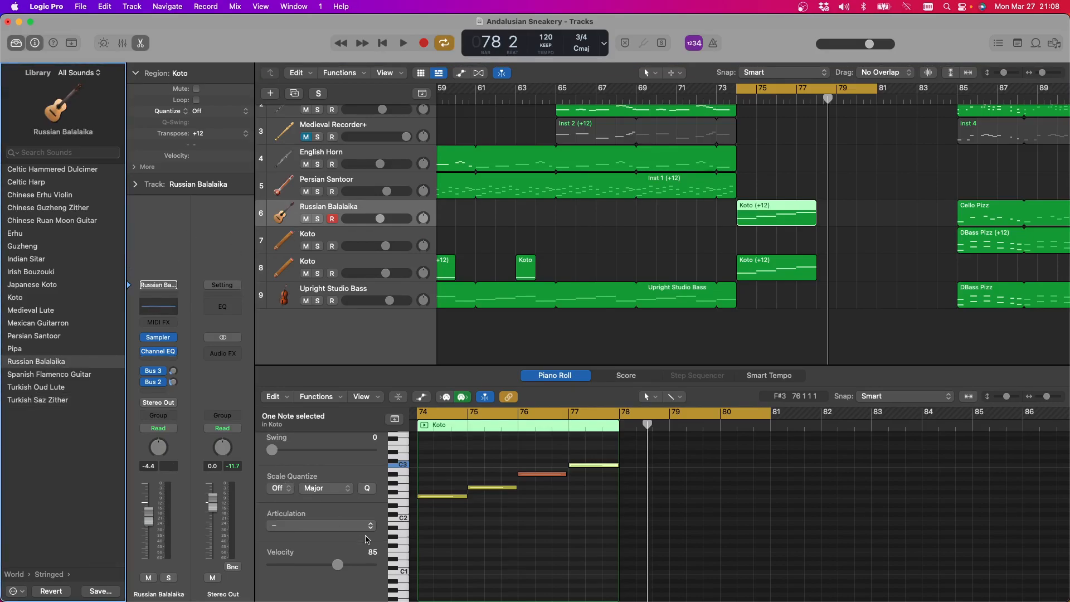
{"action": "left_click", "coordinate": [371, 527]}
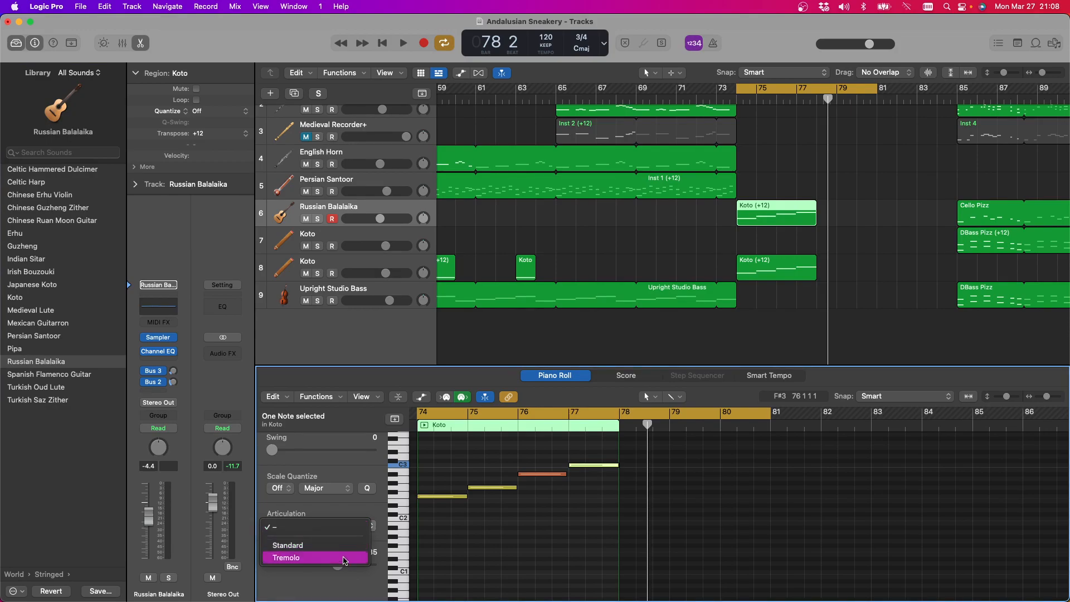
{"action": "left_click", "coordinate": [346, 558]}
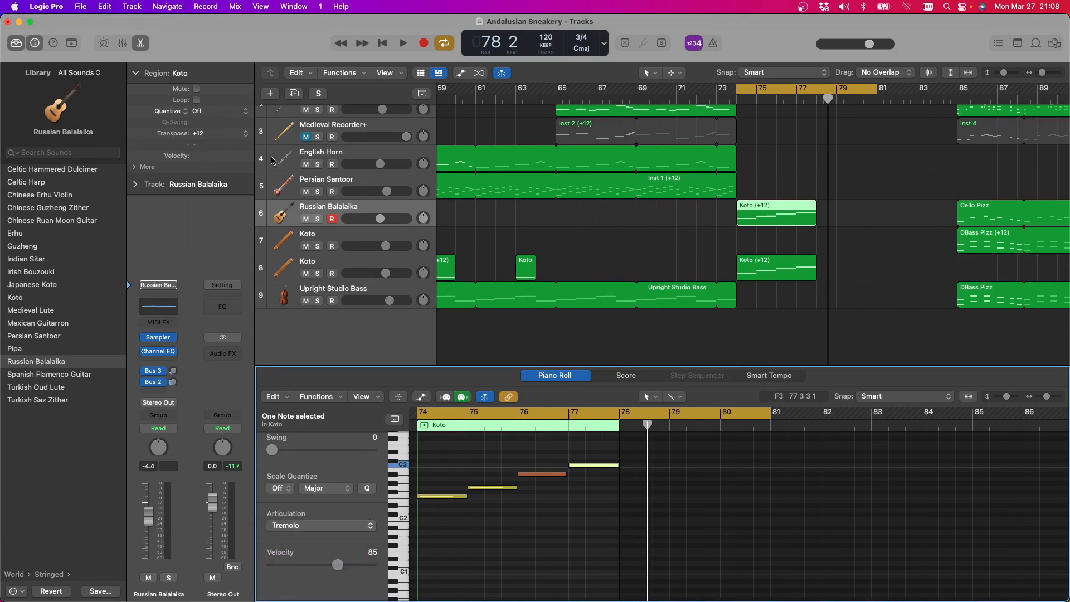
{"action": "left_click", "coordinate": [402, 43]}
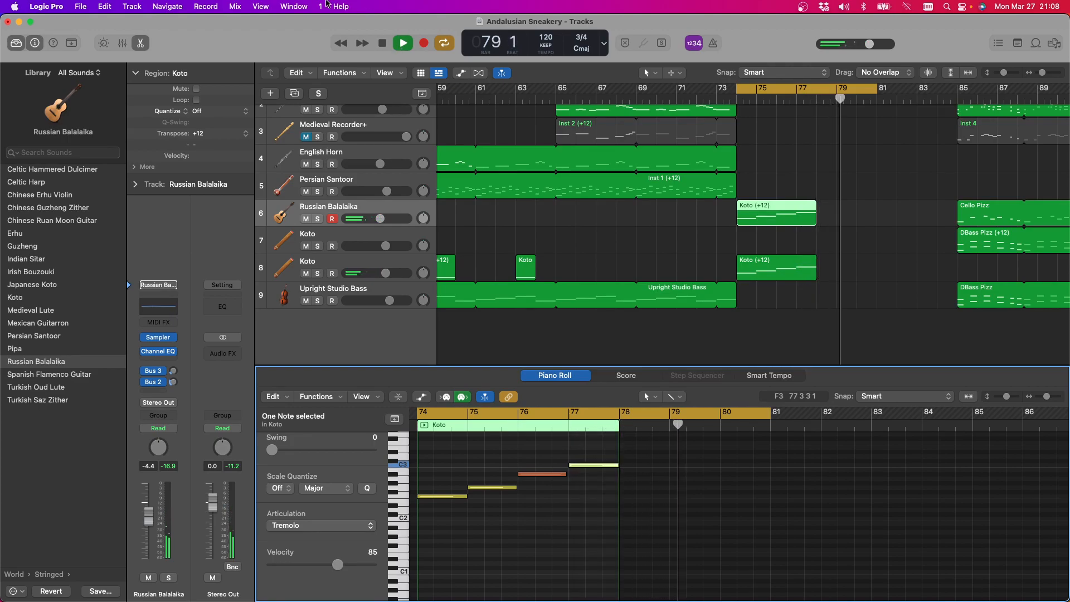
{"action": "key", "text": "space"}
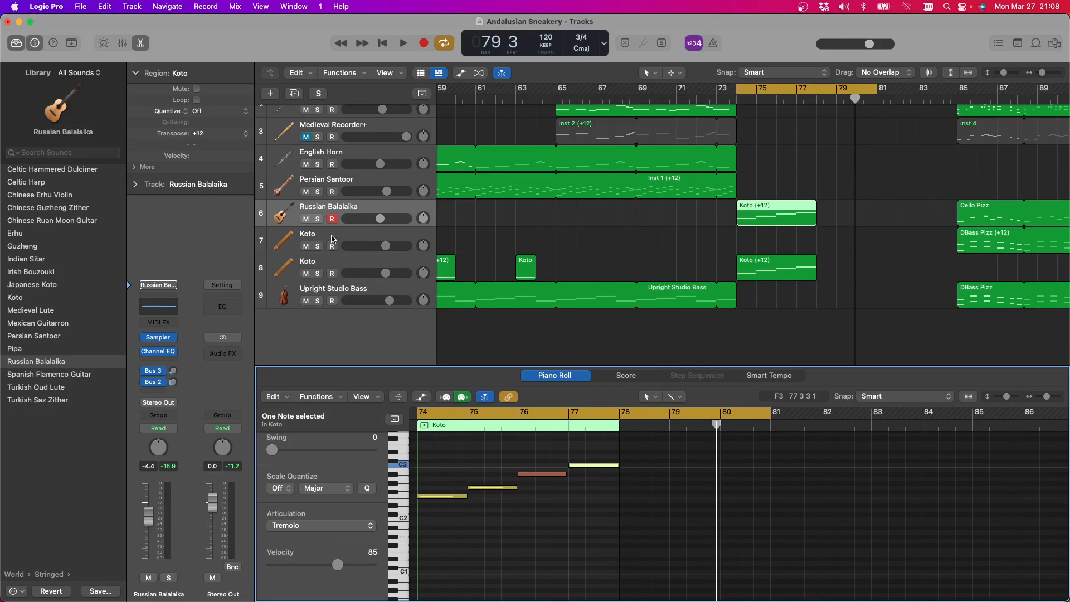
Mute the second Koto track and play the copied phrase on the Russian Balalaika alone
{"action": "left_click", "coordinate": [306, 273]}
{"action": "left_click", "coordinate": [403, 44]}
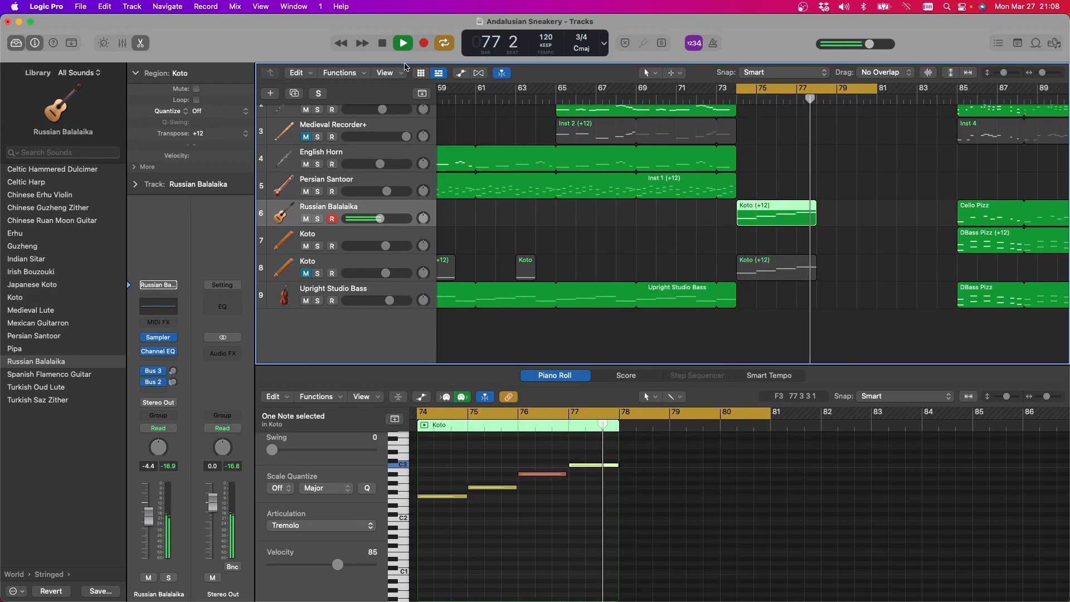
{"action": "left_click", "coordinate": [382, 44]}
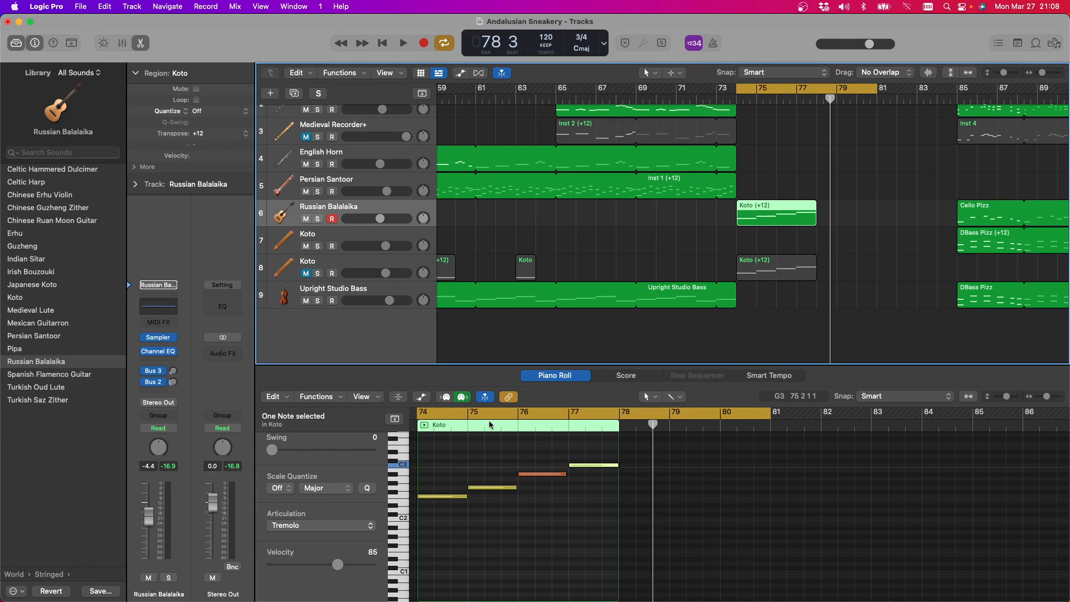
Try the Erhu, Medieval Lute and Indian Sitar sounds on track 6, and raise the track's volume to 0.0 dB
{"action": "left_click", "coordinate": [24, 238]}
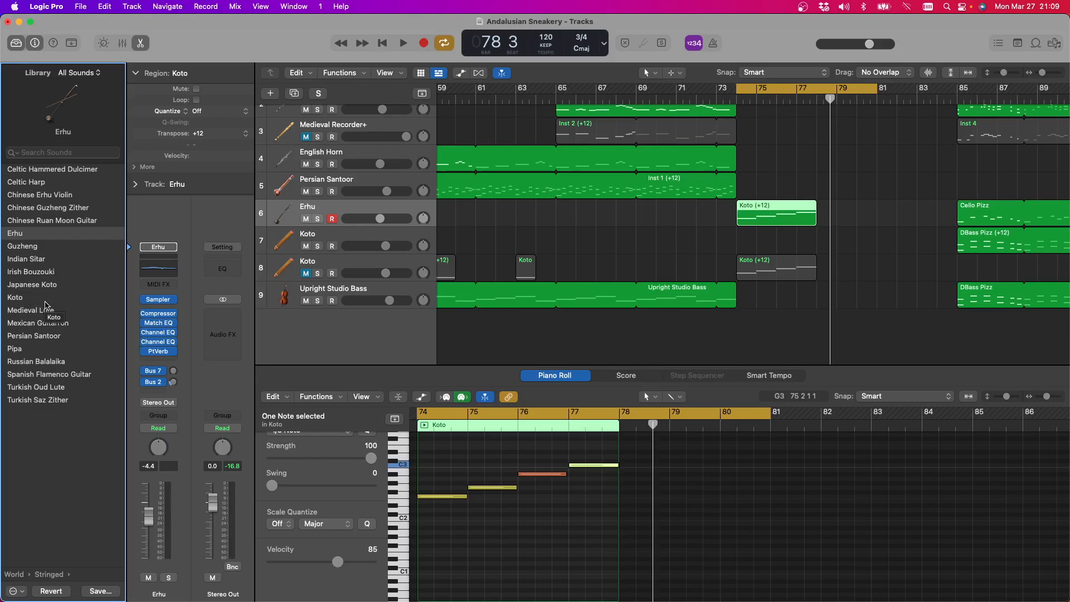
{"action": "left_click", "coordinate": [46, 313]}
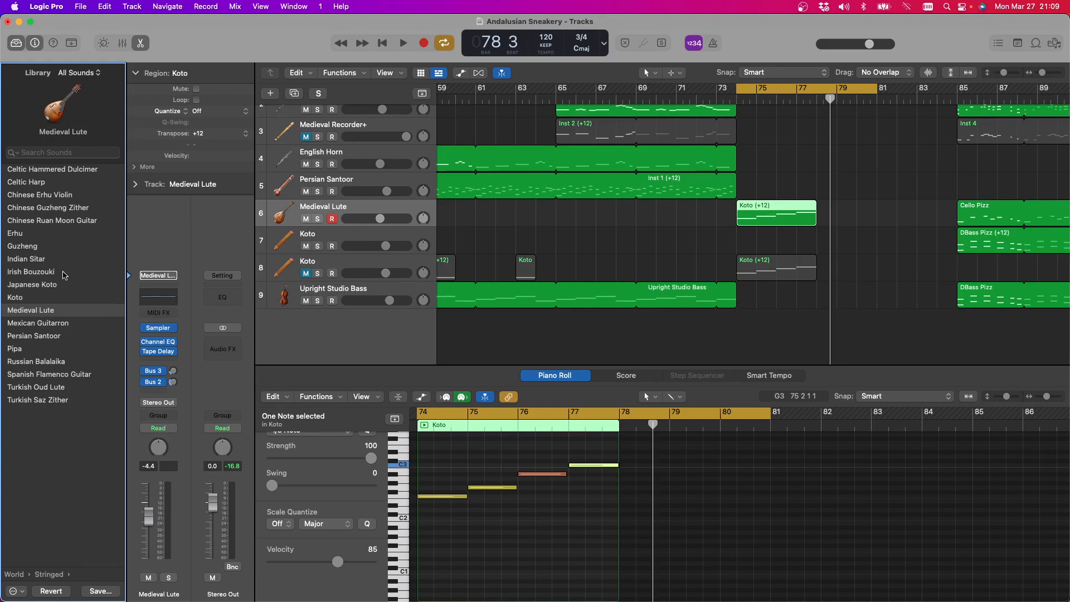
{"action": "left_click", "coordinate": [45, 260]}
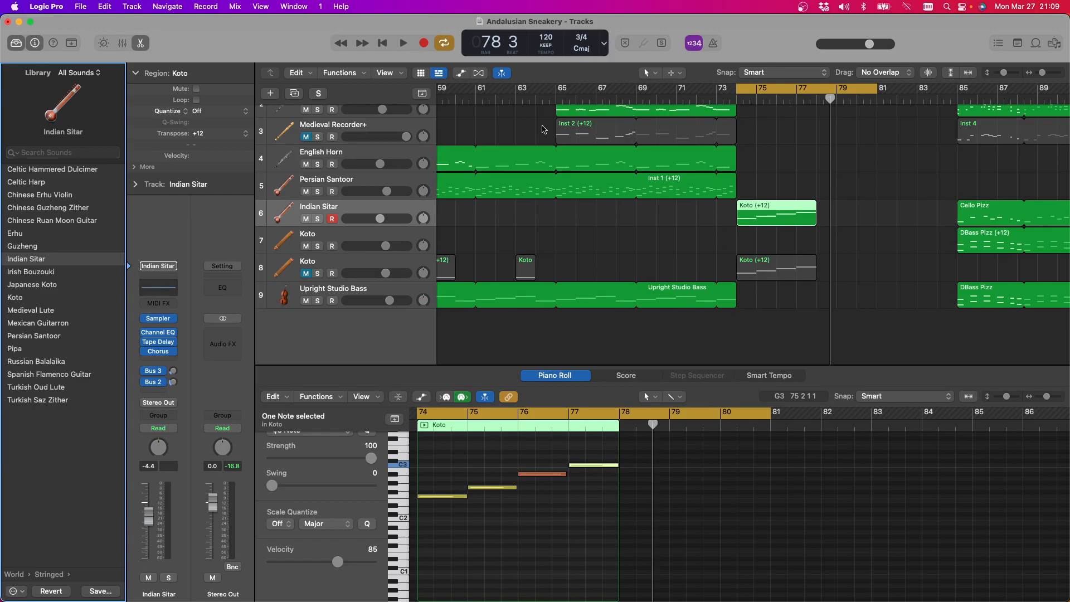
{"action": "left_click_drag", "start_coordinate": [380, 219], "coordinate": [392, 219]}
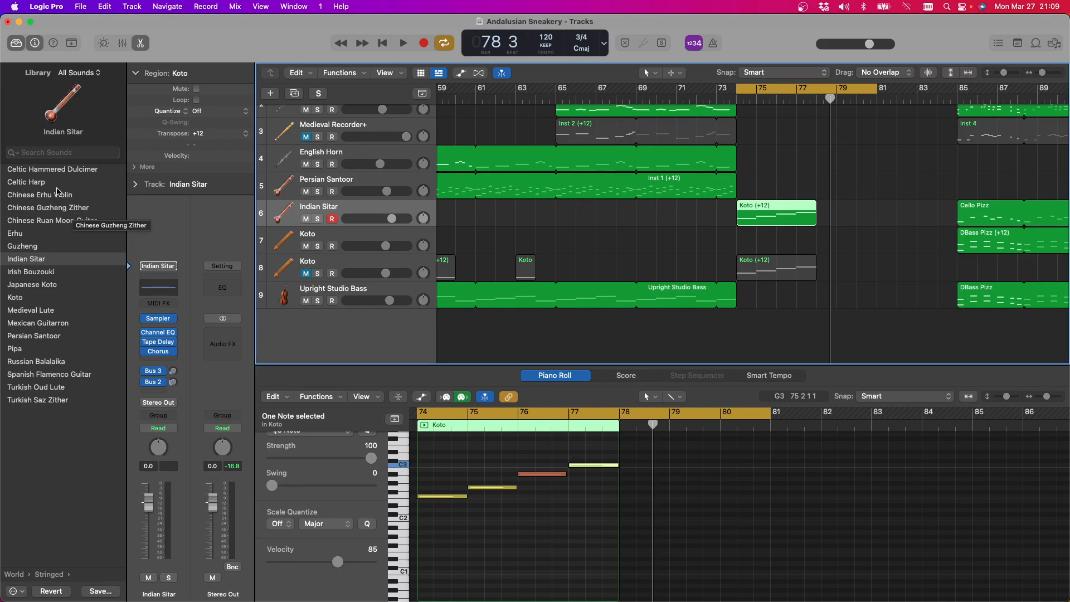
Try the Spanish Flamenco Guitar sound on track 6, keeping the last note's Harmonics articulation, and play the phrase
{"action": "left_click", "coordinate": [68, 378]}
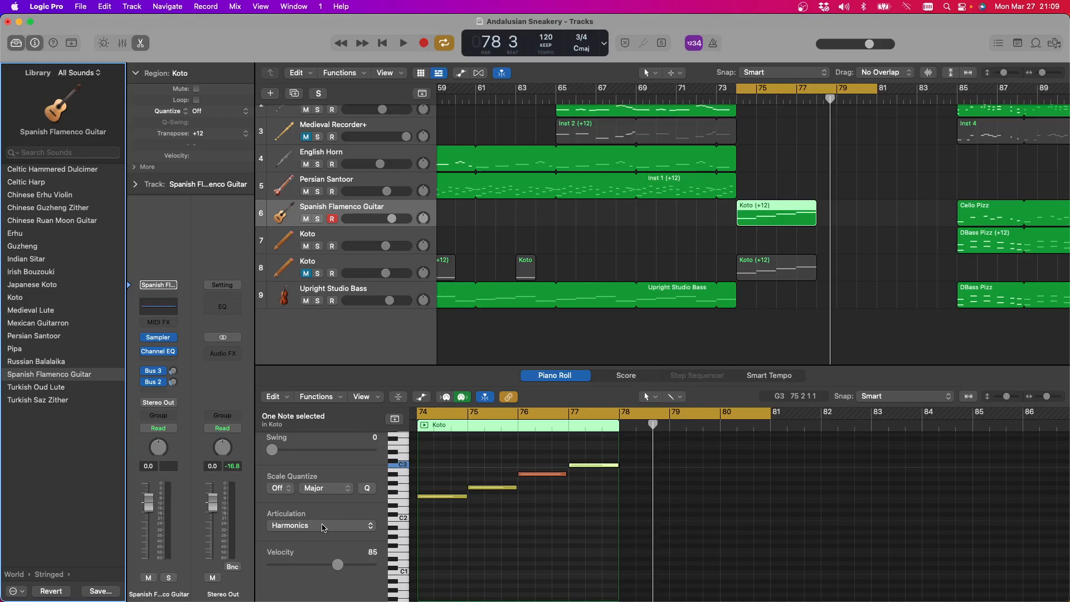
{"action": "left_click", "coordinate": [323, 526]}
{"action": "left_click", "coordinate": [323, 527]}
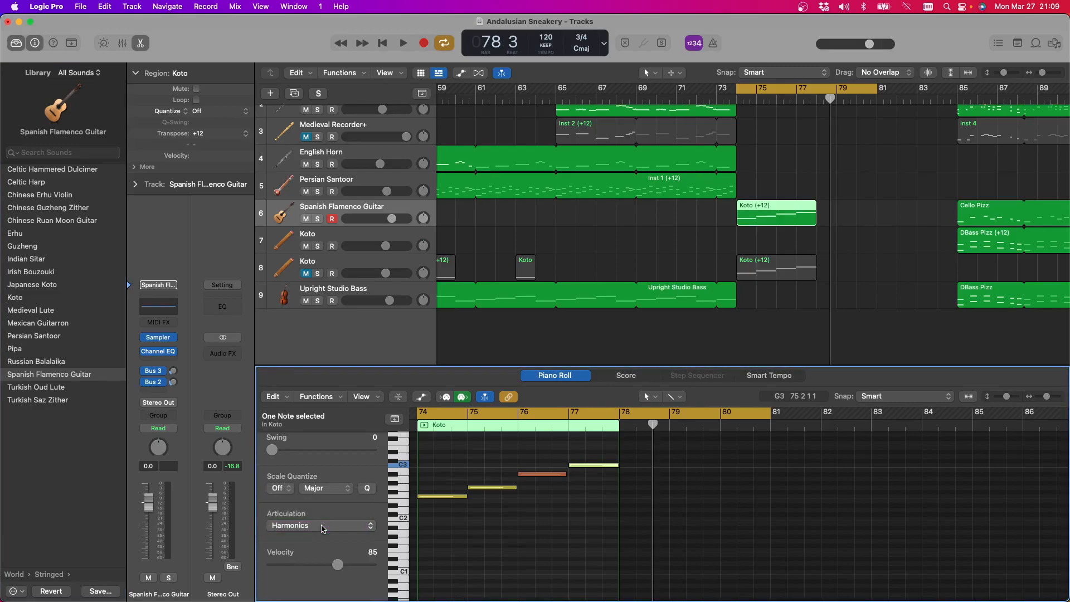
{"action": "key", "text": "space"}
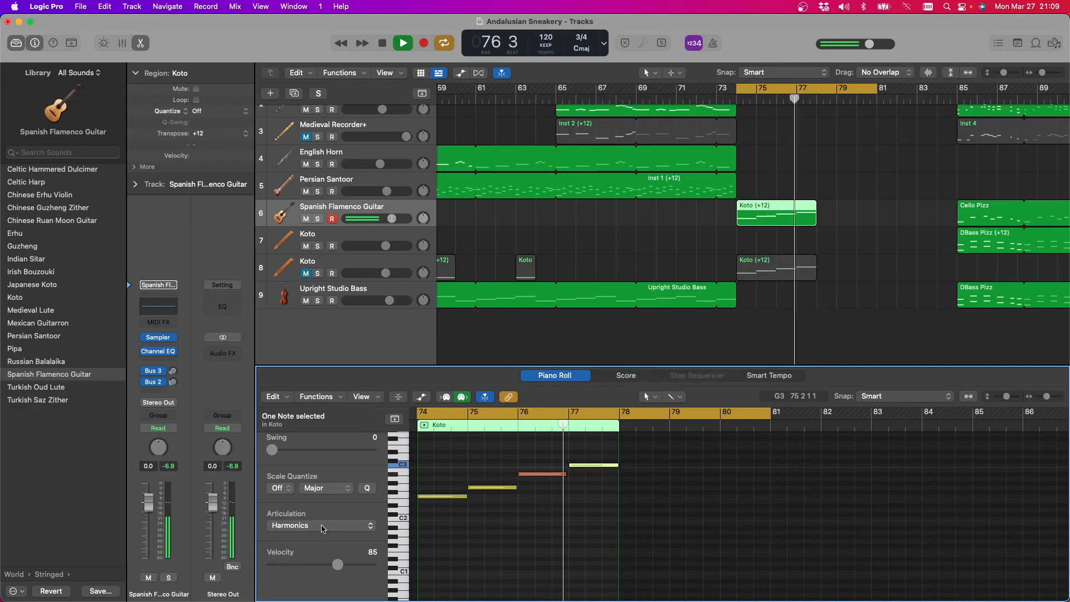
{"action": "key", "text": "space"}
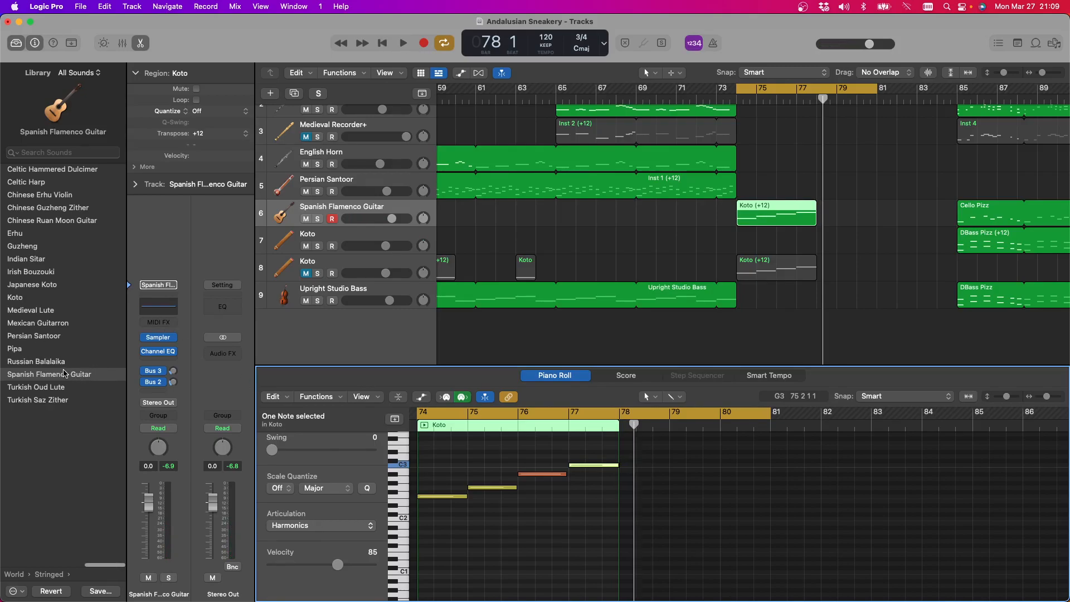
Try the Mexican Guitarron and Guzheng sounds on track 6, and play the phrase on the Guzheng with the last note set to Tremolo
{"action": "left_click", "coordinate": [39, 324]}
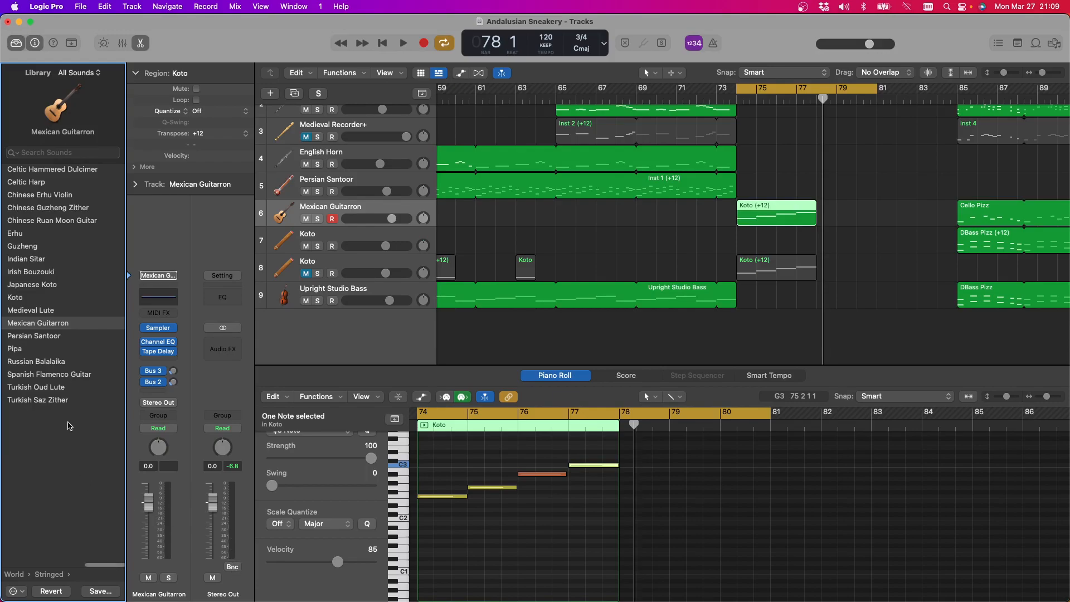
{"action": "left_click", "coordinate": [50, 252]}
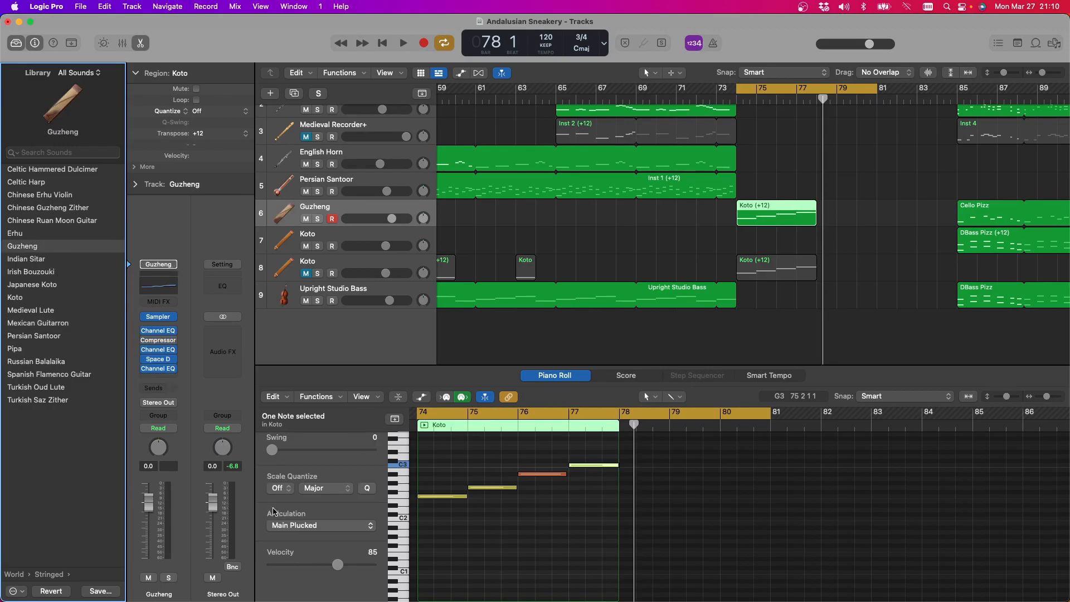
{"action": "left_click", "coordinate": [296, 528]}
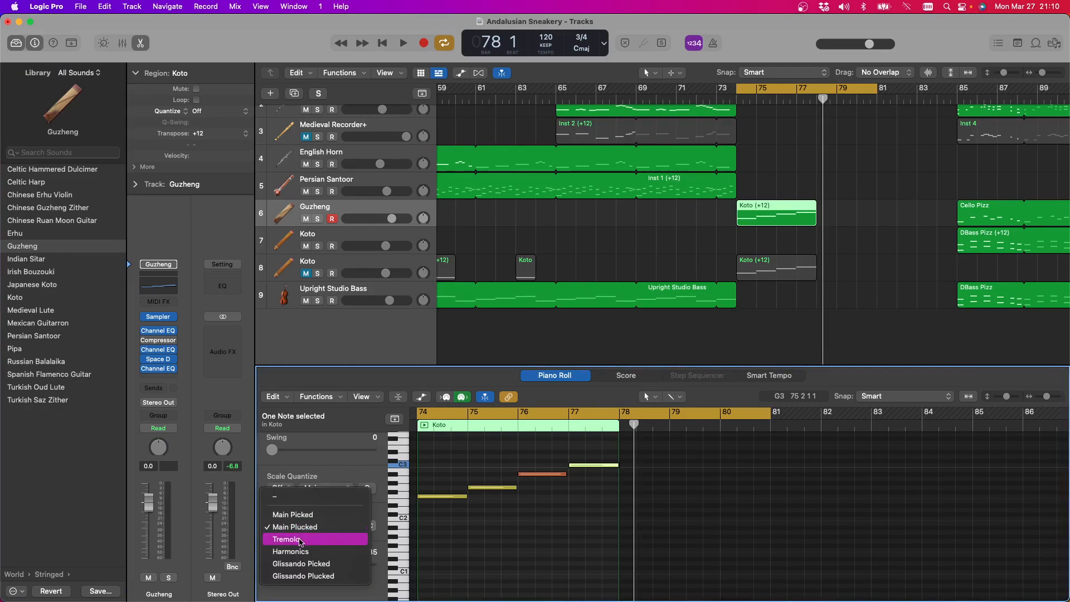
{"action": "left_click", "coordinate": [301, 540]}
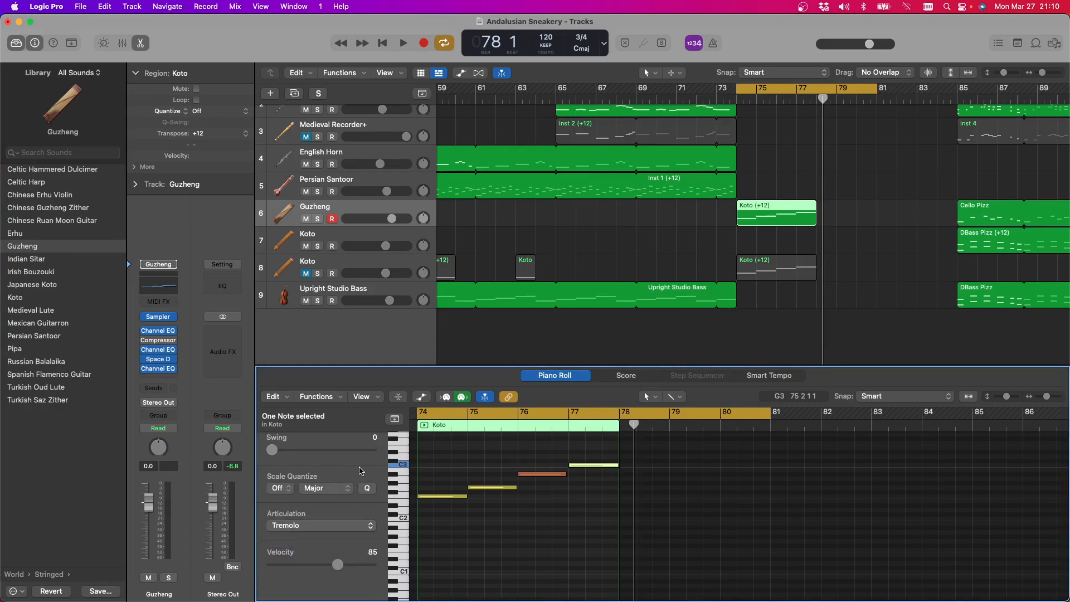
{"action": "key", "text": "space"}
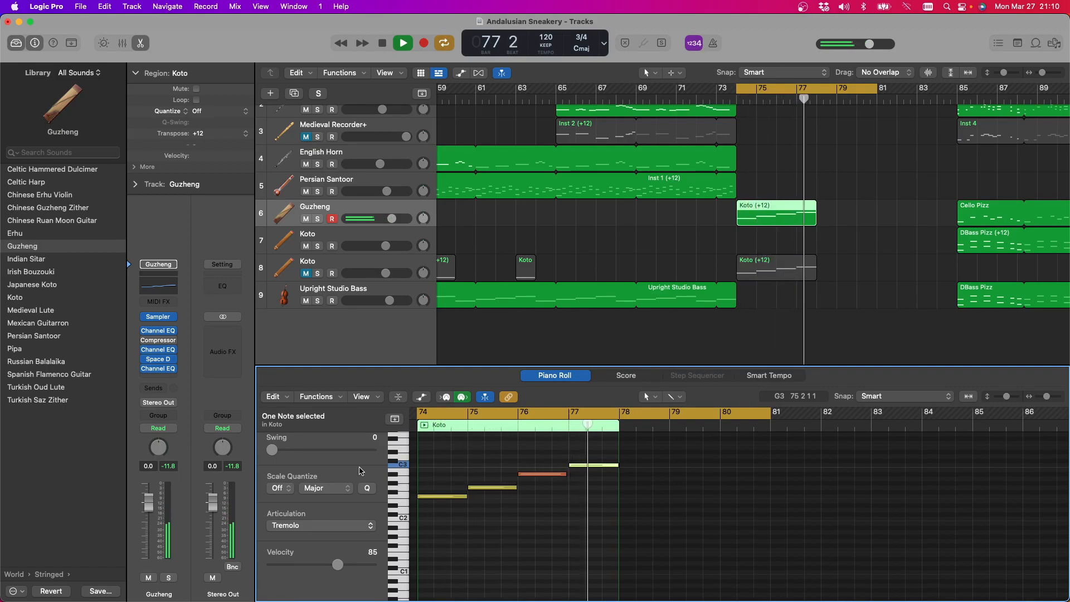
{"action": "key", "text": "space"}
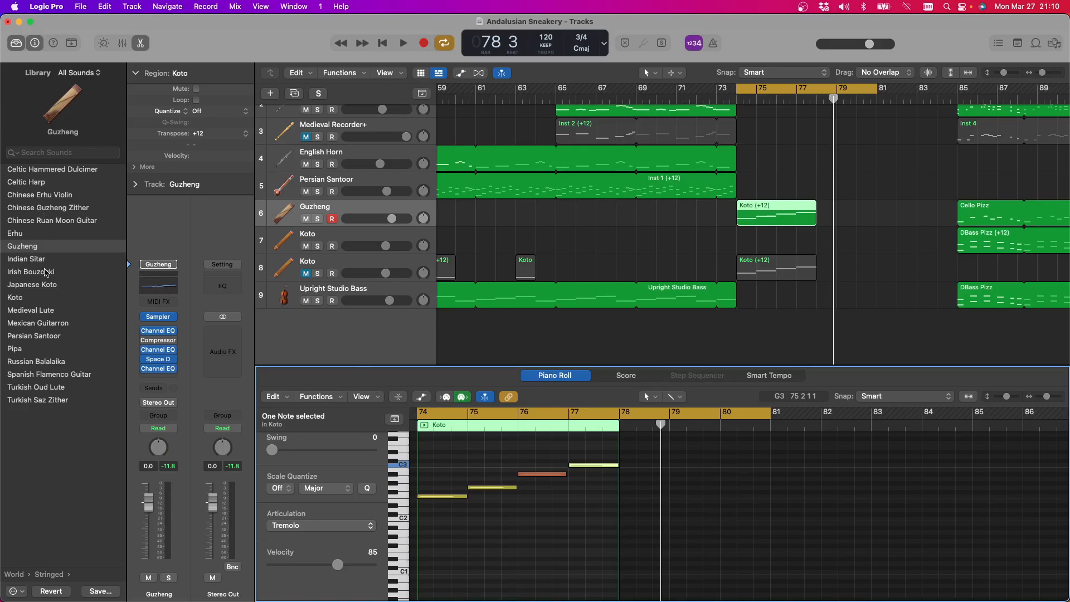
Assign the Chinese Ruan Moon Guitar sound to track 6, set the last note's articulation to Tremolo, and play the phrase
{"action": "left_click", "coordinate": [48, 221]}
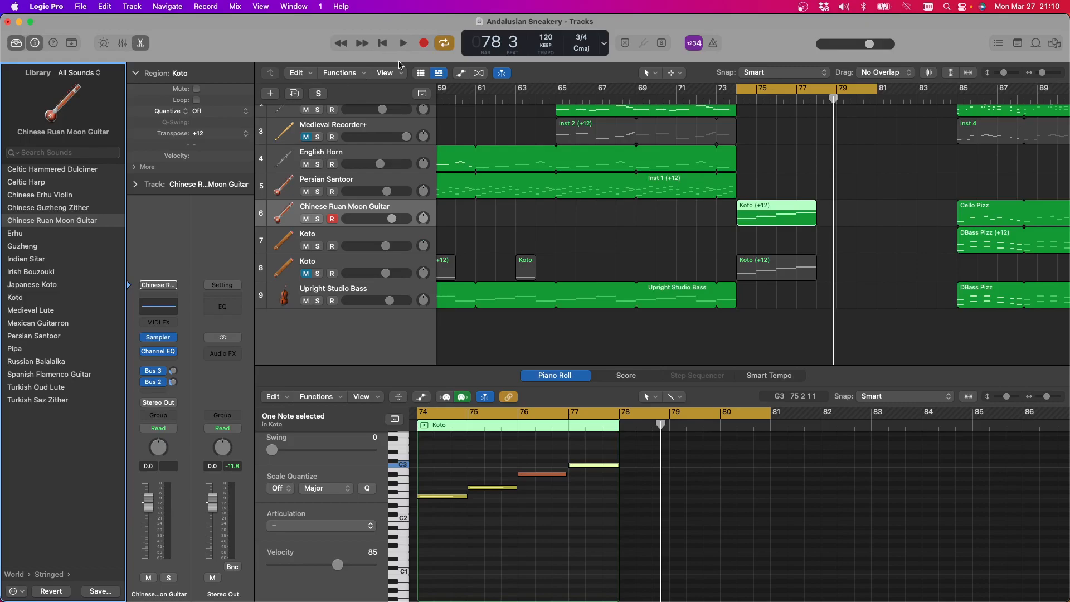
{"action": "left_click", "coordinate": [399, 44]}
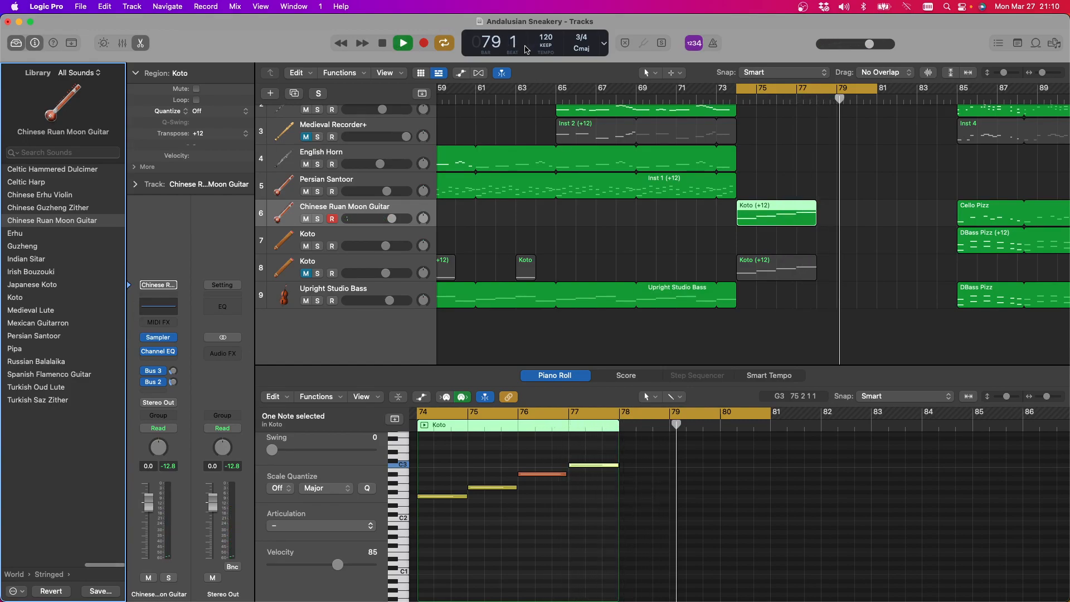
{"action": "left_click", "coordinate": [326, 526]}
{"action": "left_click", "coordinate": [312, 558]}
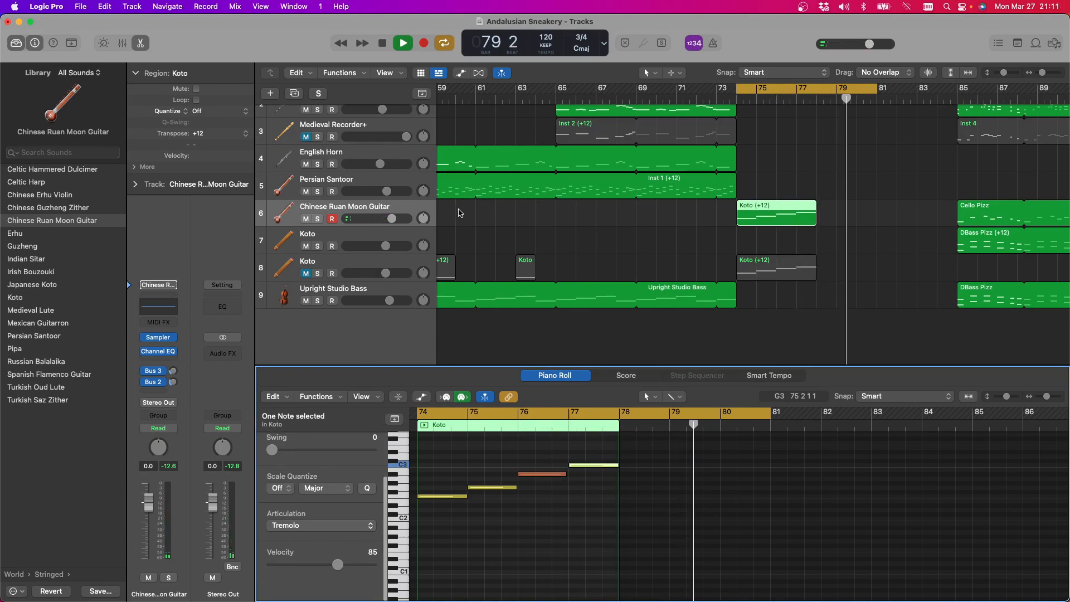
{"action": "left_click", "coordinate": [384, 44]}
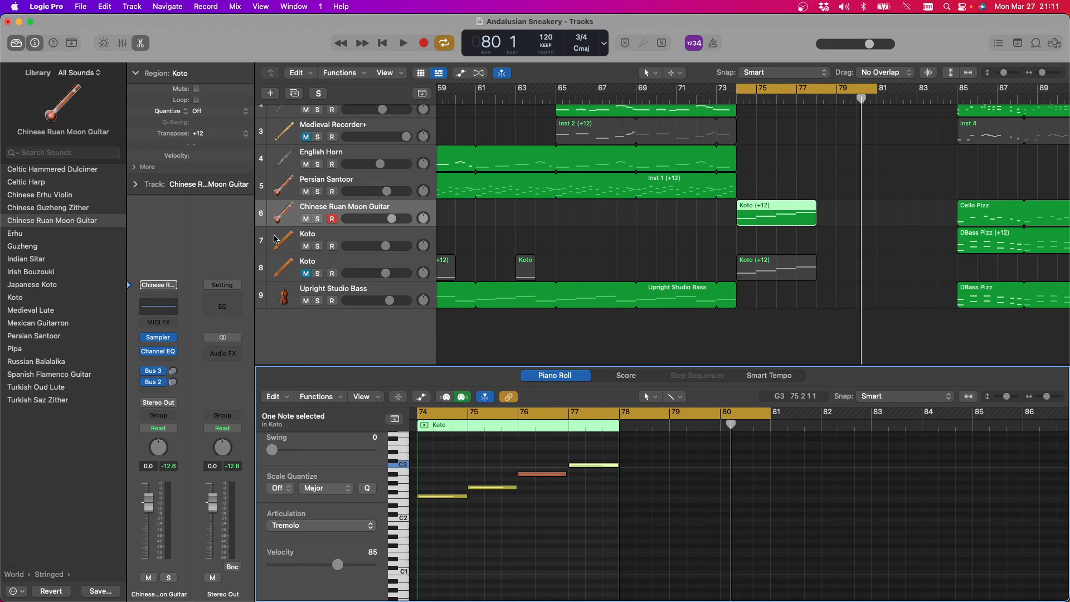
Mute the Chinese Ruan Moon Guitar, unmute the Koto on track 8, and play the phrase with the Upright Studio Bass track selected
{"action": "left_click", "coordinate": [308, 219]}
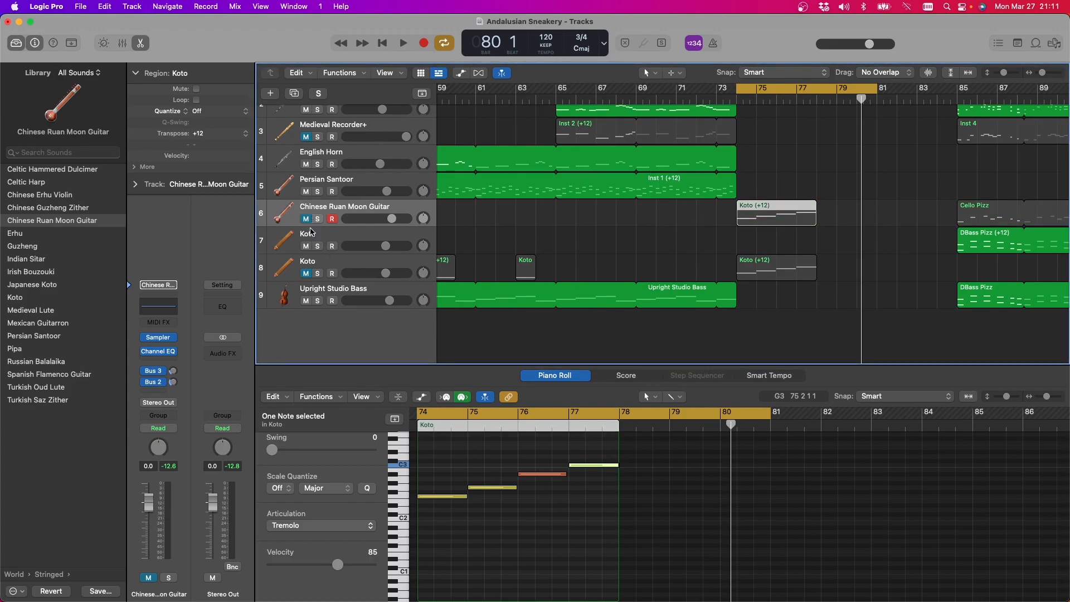
{"action": "left_click", "coordinate": [306, 273]}
{"action": "left_click", "coordinate": [336, 291]}
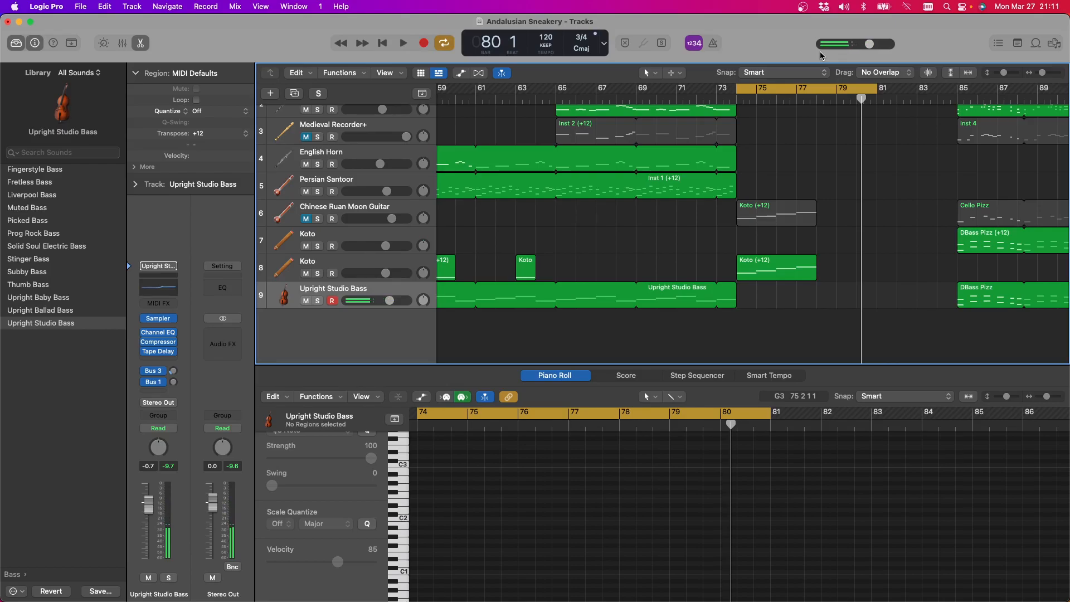
{"action": "key", "text": "space"}
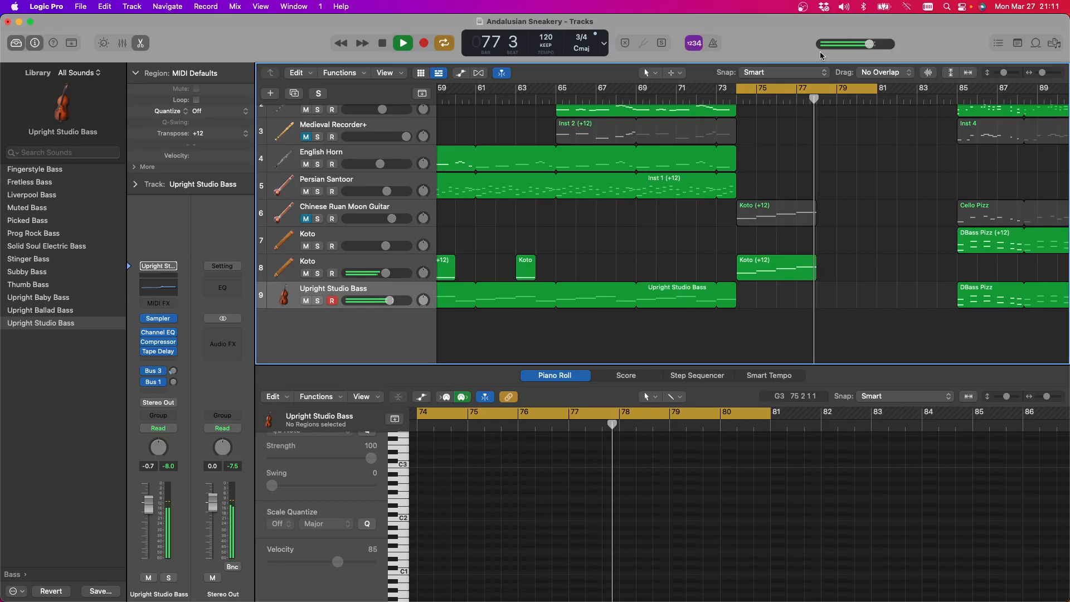
{"action": "key", "text": "space"}
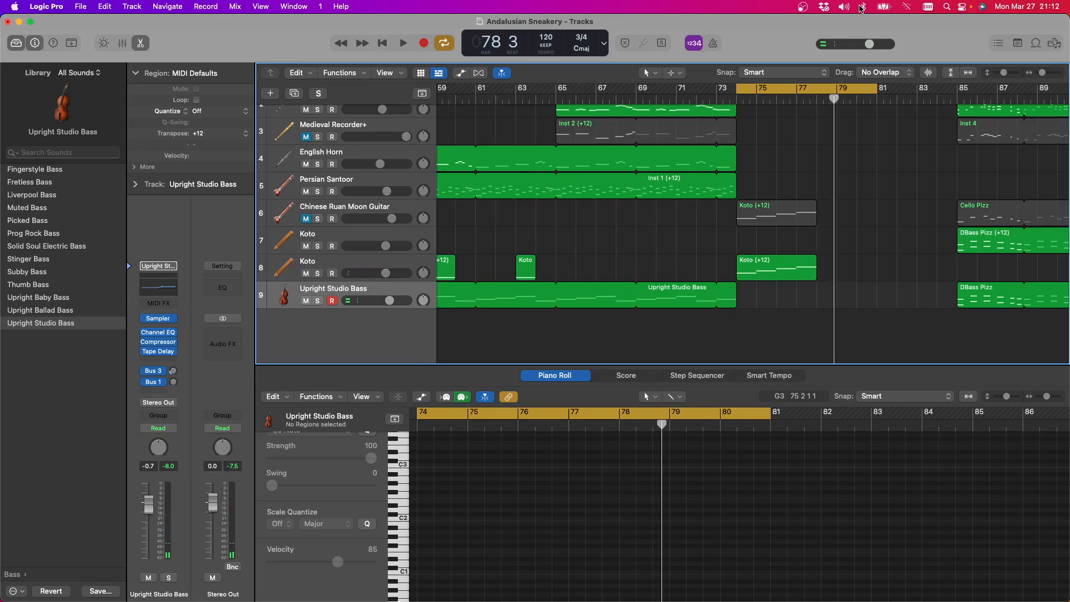
Examine the Indian Bansuri Flute's region on track 2 and the articulations offered for its notes
{"action": "scroll", "coordinate": [797, 151], "scroll_direction": "up", "scroll_amount": 3}
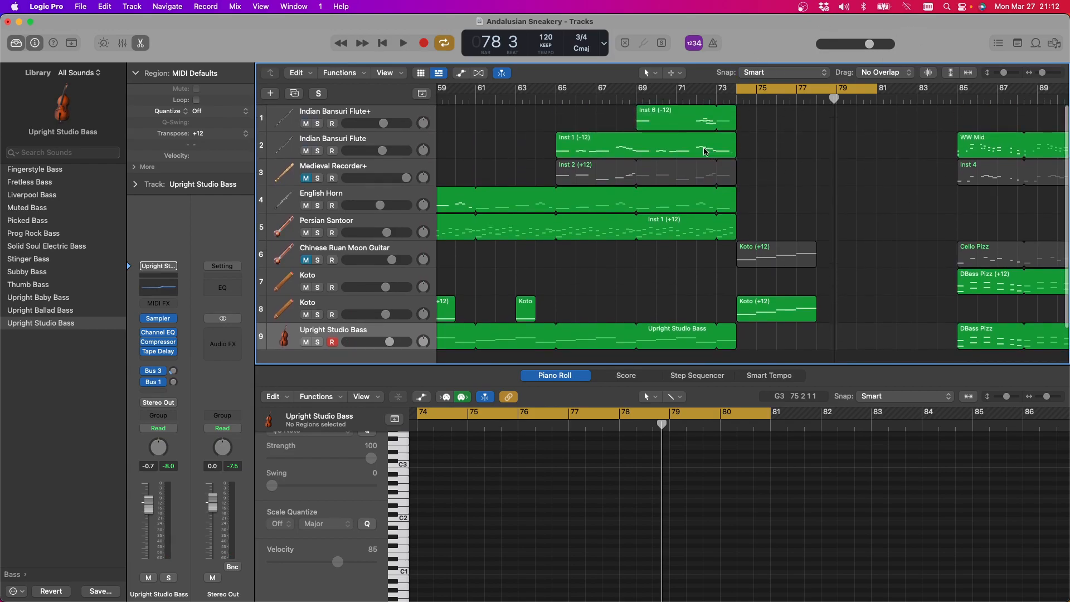
{"action": "left_click", "coordinate": [366, 141]}
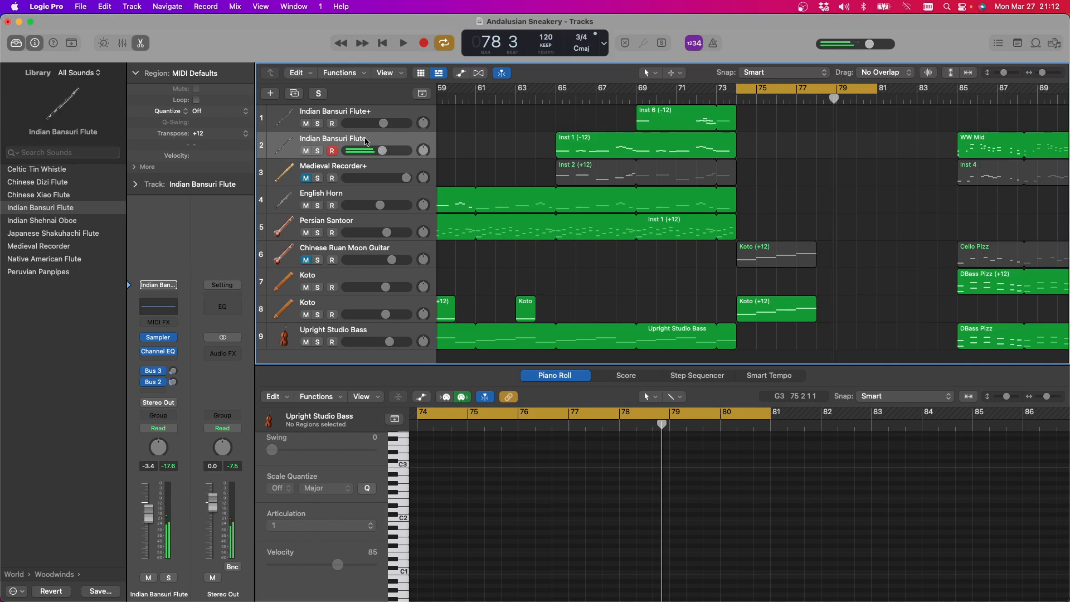
{"action": "scroll", "coordinate": [367, 142], "scroll_direction": "down", "scroll_amount": 2}
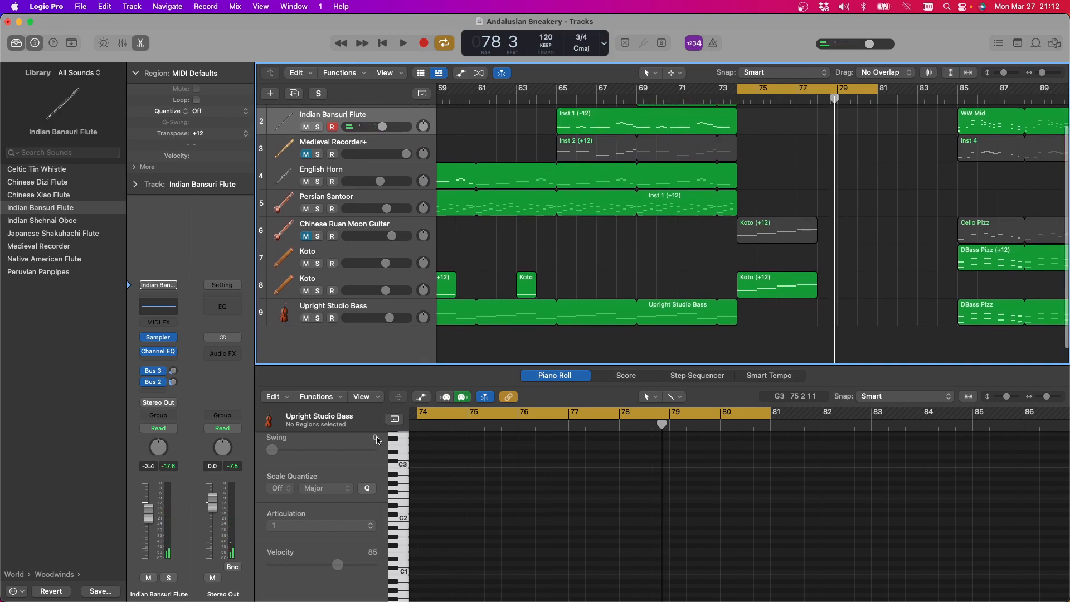
{"action": "left_click", "coordinate": [365, 534]}
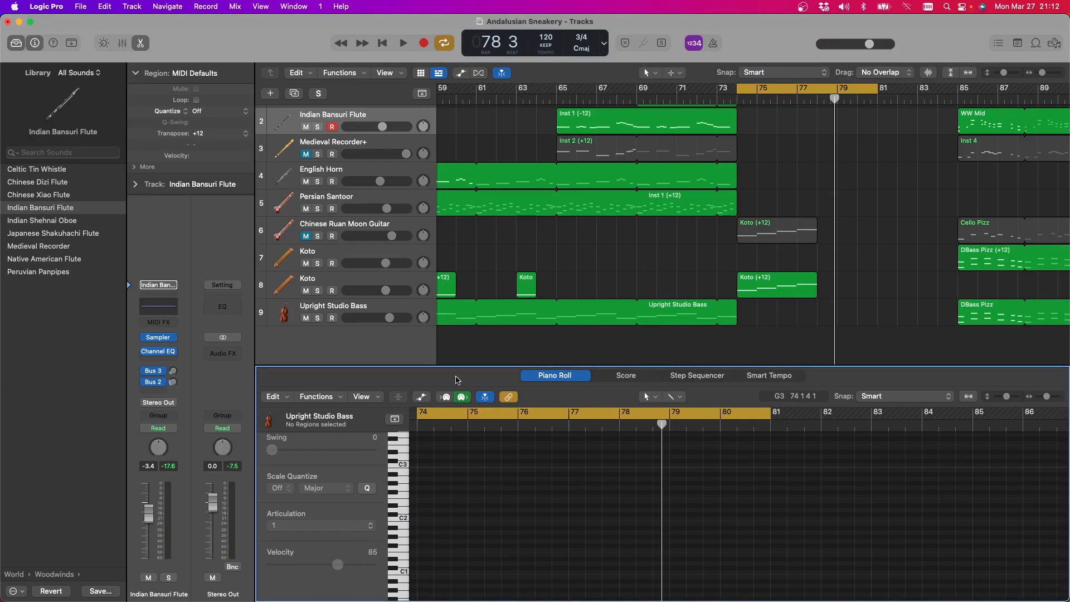
{"action": "left_click", "coordinate": [582, 115]}
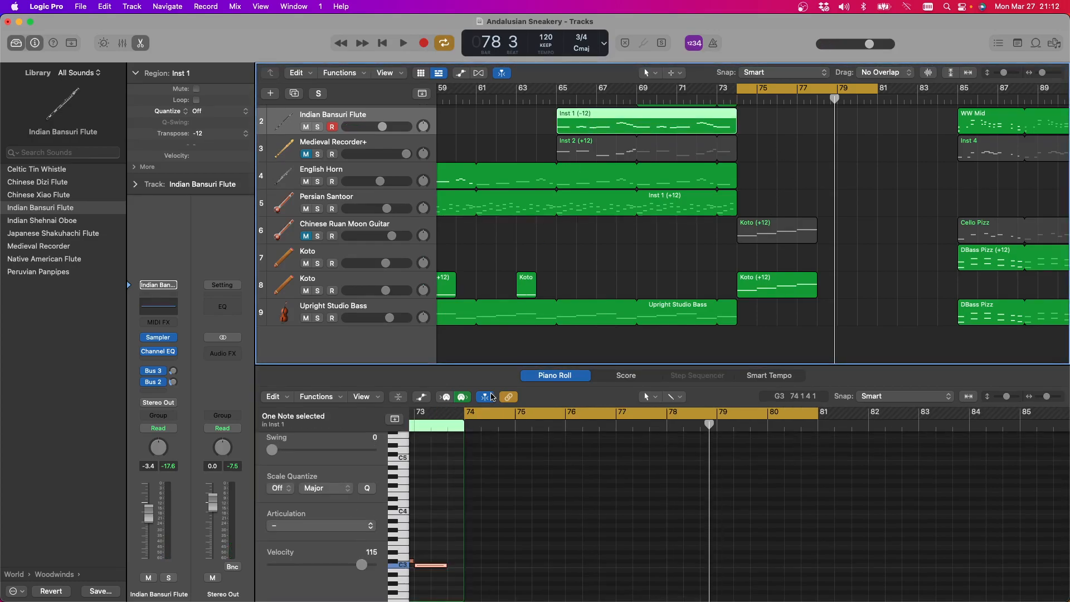
{"action": "scroll", "coordinate": [495, 531], "scroll_direction": "left", "scroll_amount": 10}
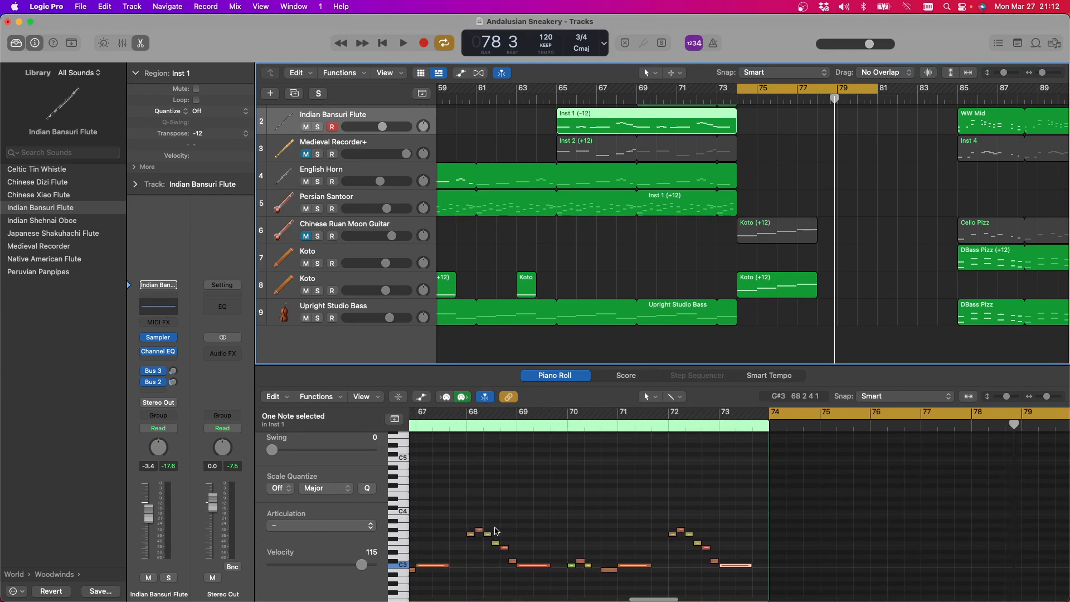
{"action": "left_click", "coordinate": [362, 527]}
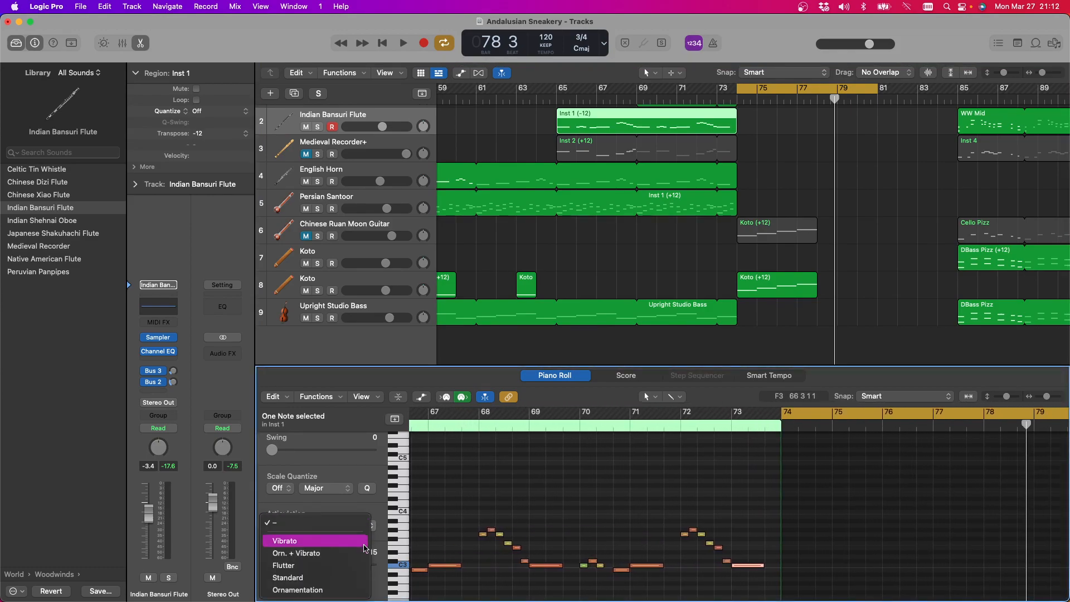
{"action": "left_click", "coordinate": [361, 475]}
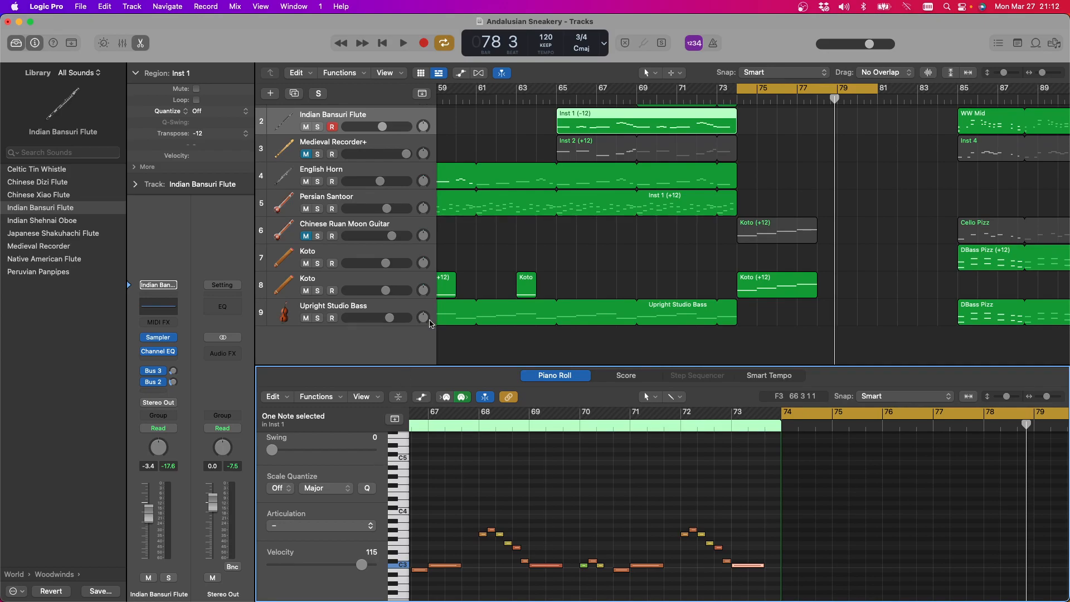
Inspect the notes of the English Horn's Inst 4 region, undoing the accidental shortening of its loop
{"action": "left_click", "coordinate": [366, 176]}
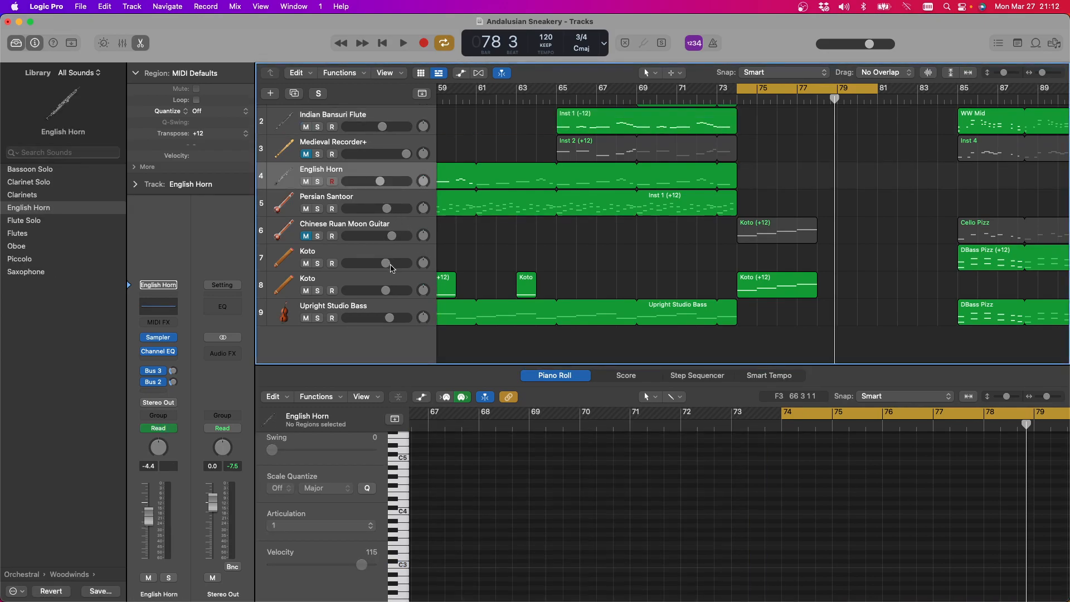
{"action": "scroll", "coordinate": [598, 510], "scroll_direction": "down", "scroll_amount": 20}
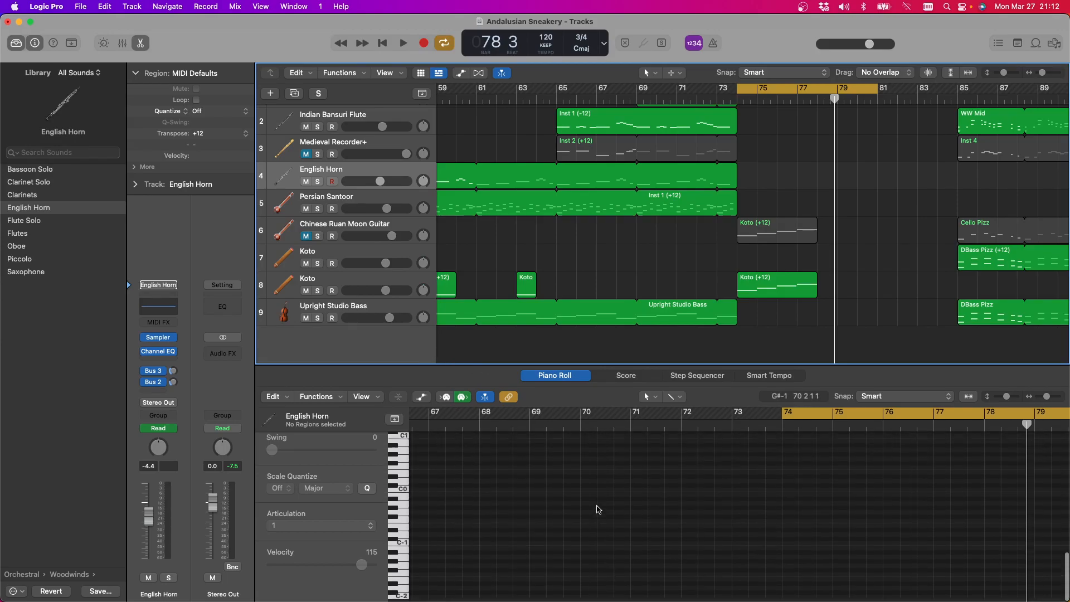
{"action": "scroll", "coordinate": [597, 509], "scroll_direction": "up", "scroll_amount": 20}
{"action": "scroll", "coordinate": [597, 509], "scroll_direction": "right", "scroll_amount": 6}
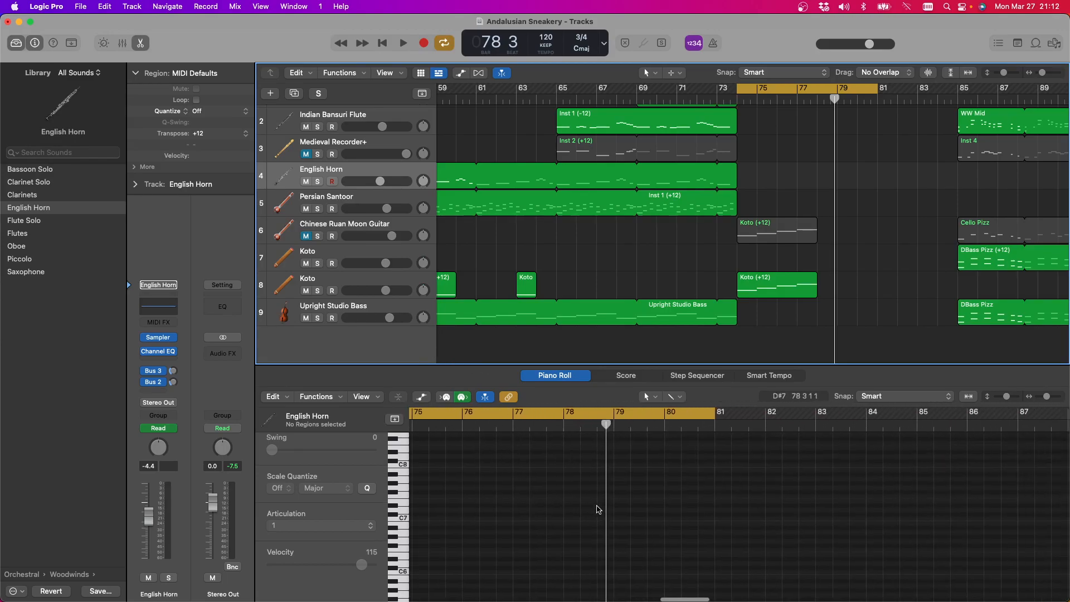
{"action": "scroll", "coordinate": [598, 509], "scroll_direction": "down", "scroll_amount": 4}
{"action": "left_click", "coordinate": [598, 506]}
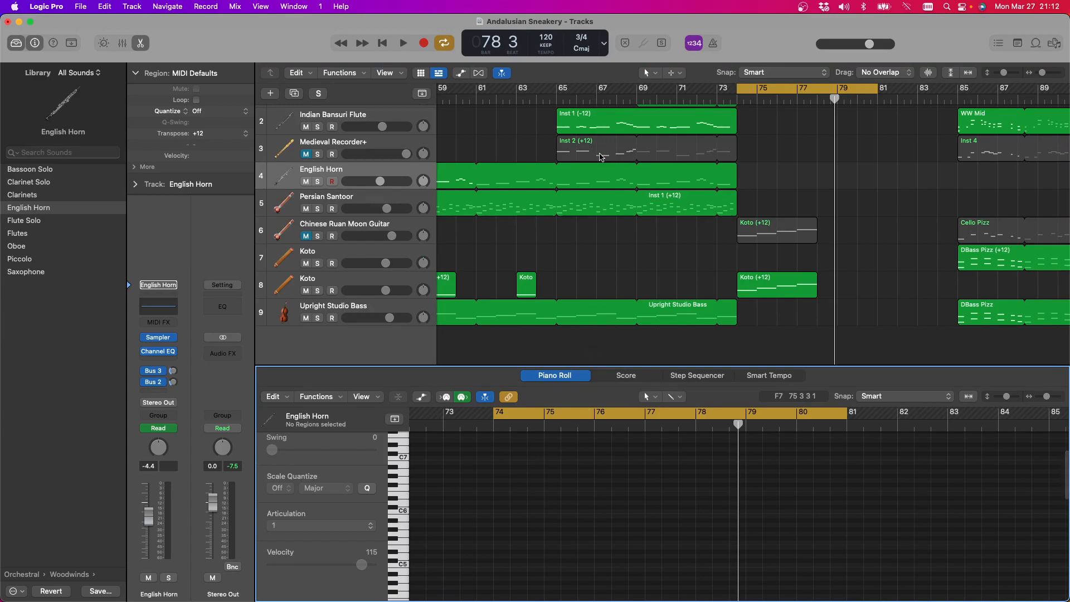
{"action": "left_click", "coordinate": [601, 172]}
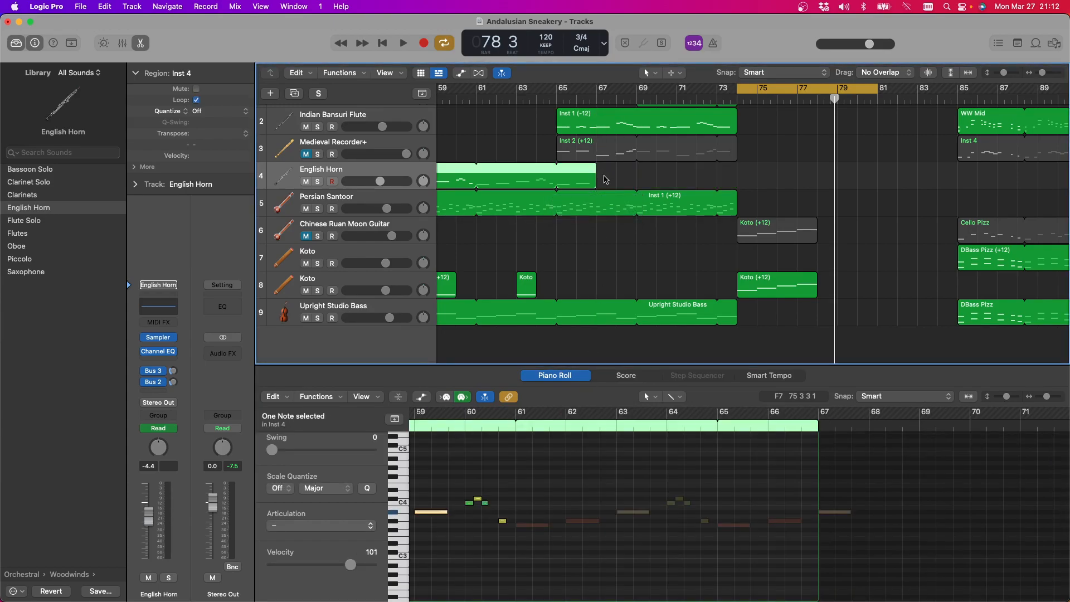
{"action": "key", "text": "super+z"}
{"action": "scroll", "coordinate": [604, 176], "scroll_direction": "down", "scroll_amount": 1}
{"action": "scroll", "coordinate": [683, 449], "scroll_direction": "left", "scroll_amount": 5}
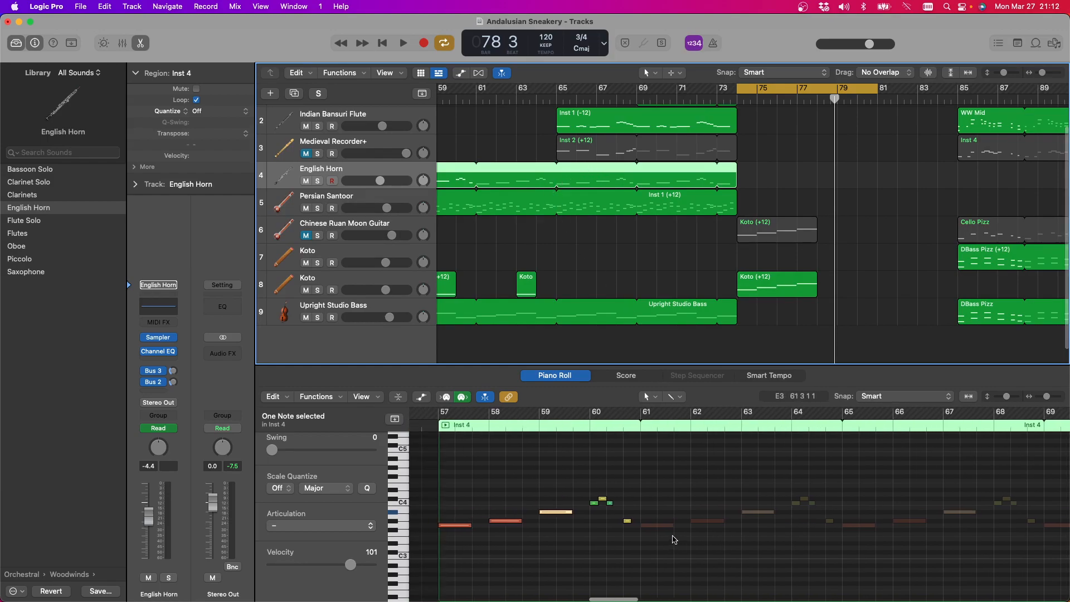
Play part of the Koto phrase after bar 74, and turn off cycle playback
{"action": "left_click", "coordinate": [406, 45]}
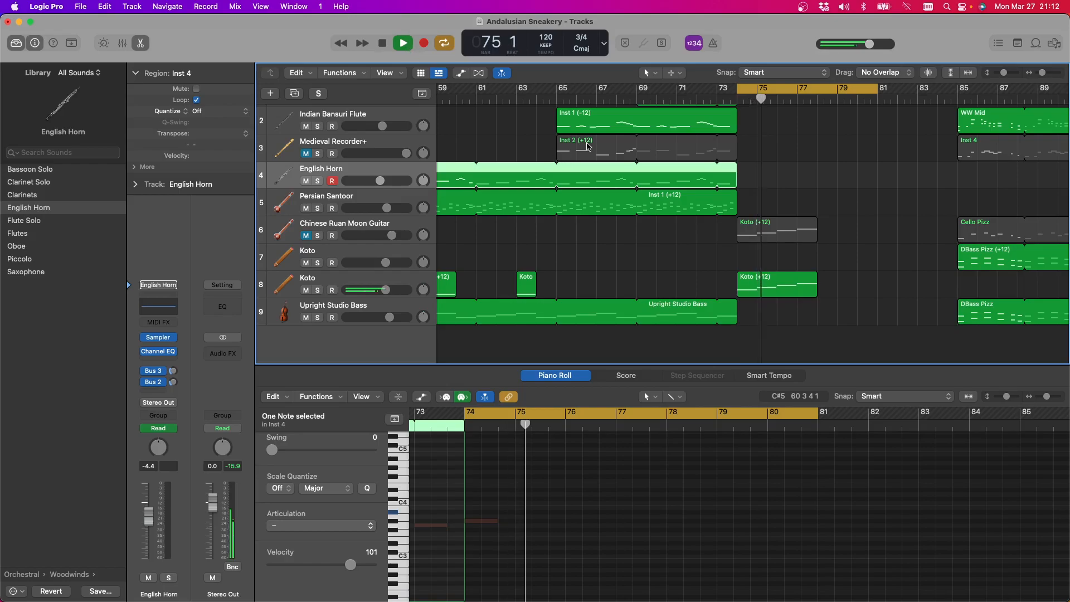
{"action": "left_click", "coordinate": [406, 44]}
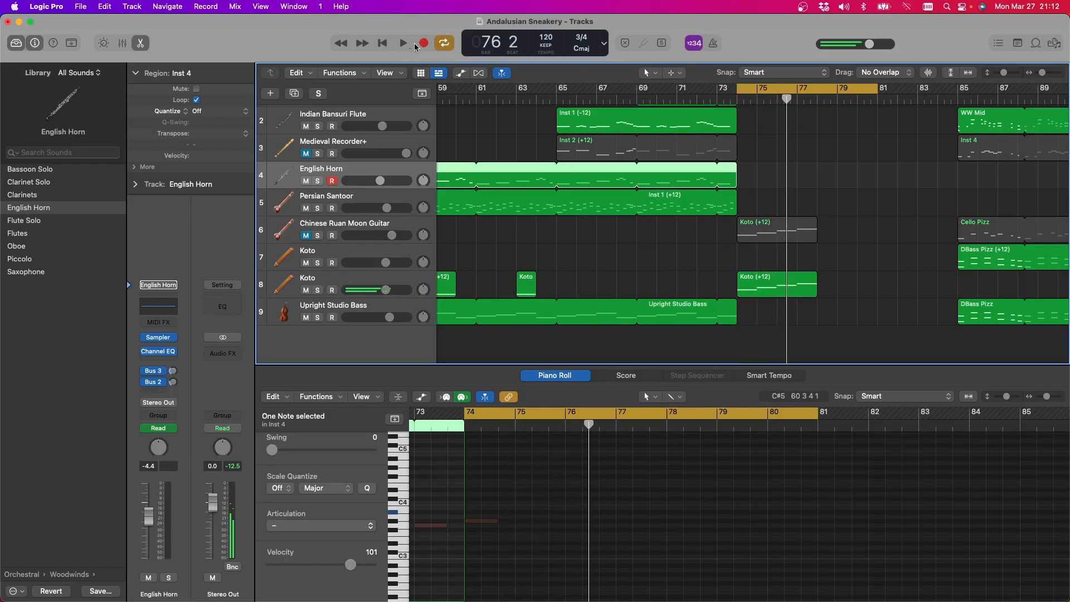
{"action": "left_click", "coordinate": [762, 87]}
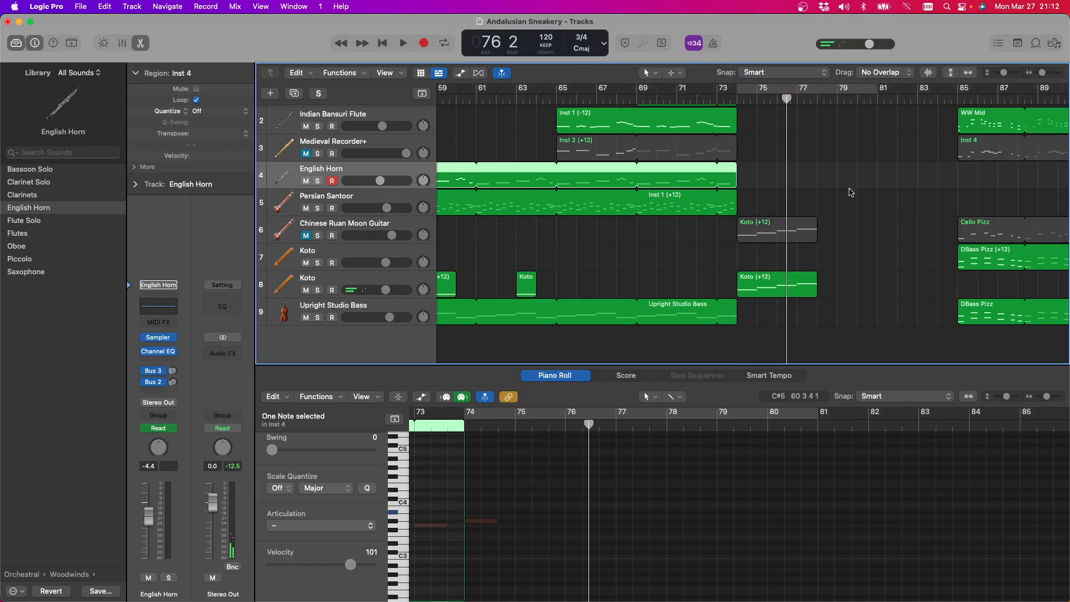
Play the arrangement from bar 57, where the English Horn region begins
{"action": "scroll", "coordinate": [848, 192], "scroll_direction": "left", "scroll_amount": 10}
{"action": "scroll", "coordinate": [863, 191], "scroll_direction": "right", "scroll_amount": 2}
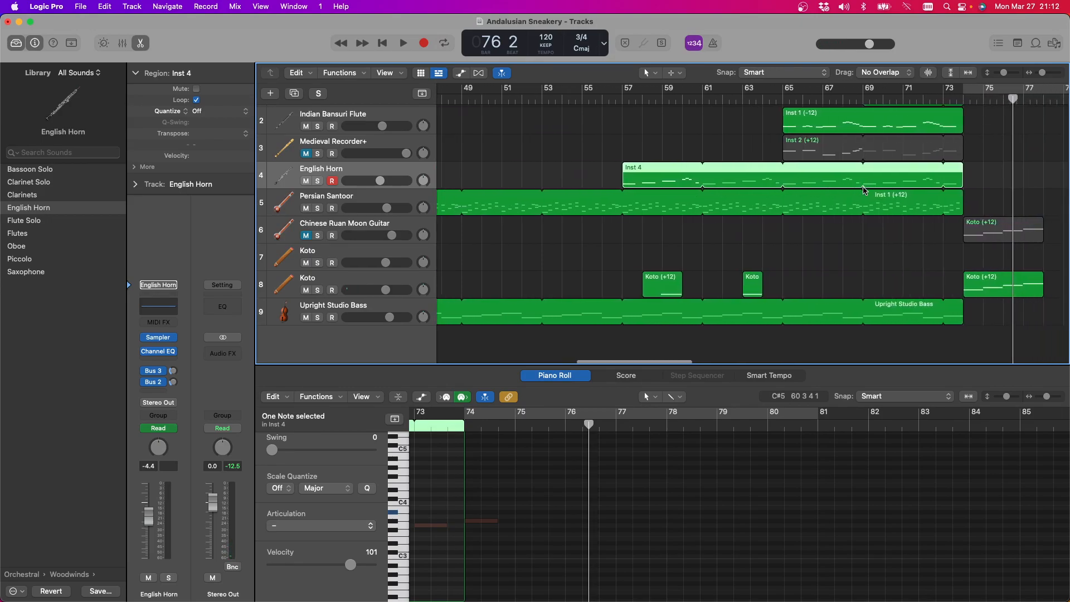
{"action": "left_click", "coordinate": [614, 96]}
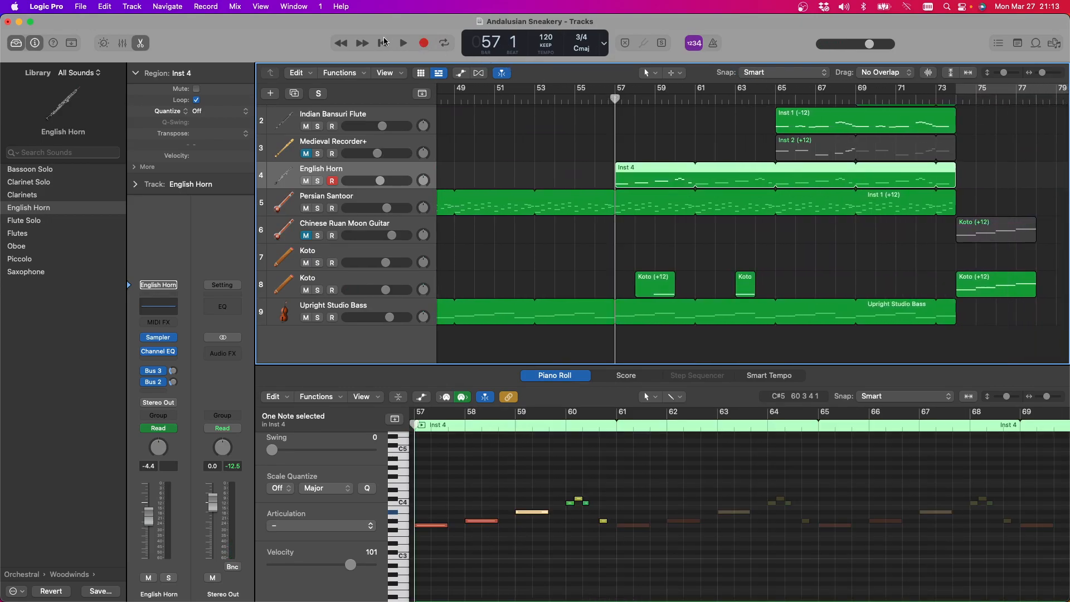
{"action": "left_click", "coordinate": [400, 44]}
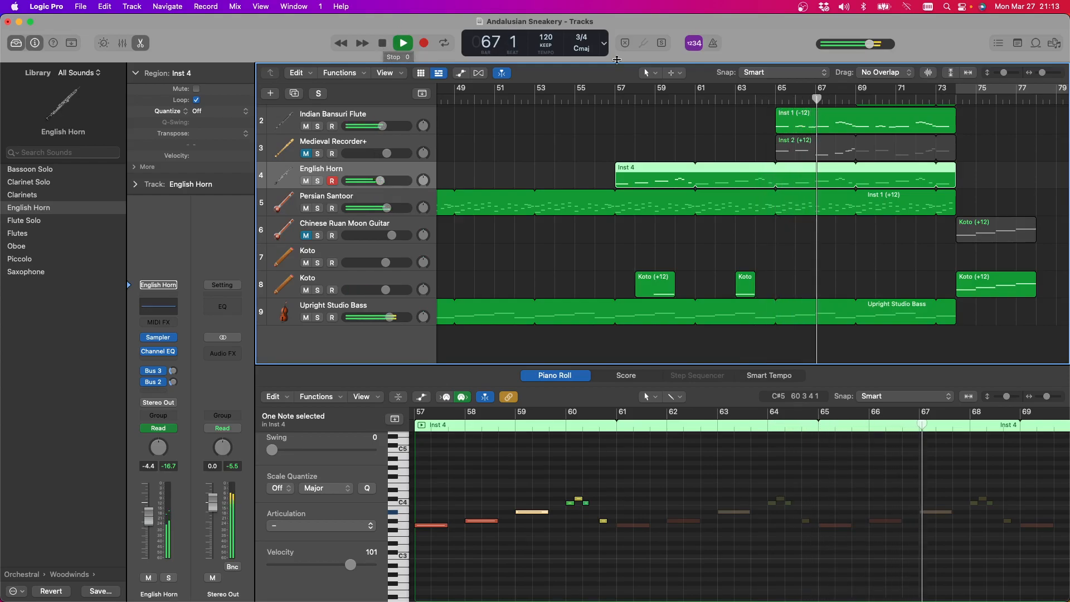
{"action": "scroll", "coordinate": [658, 285], "scroll_direction": "up", "scroll_amount": 2}
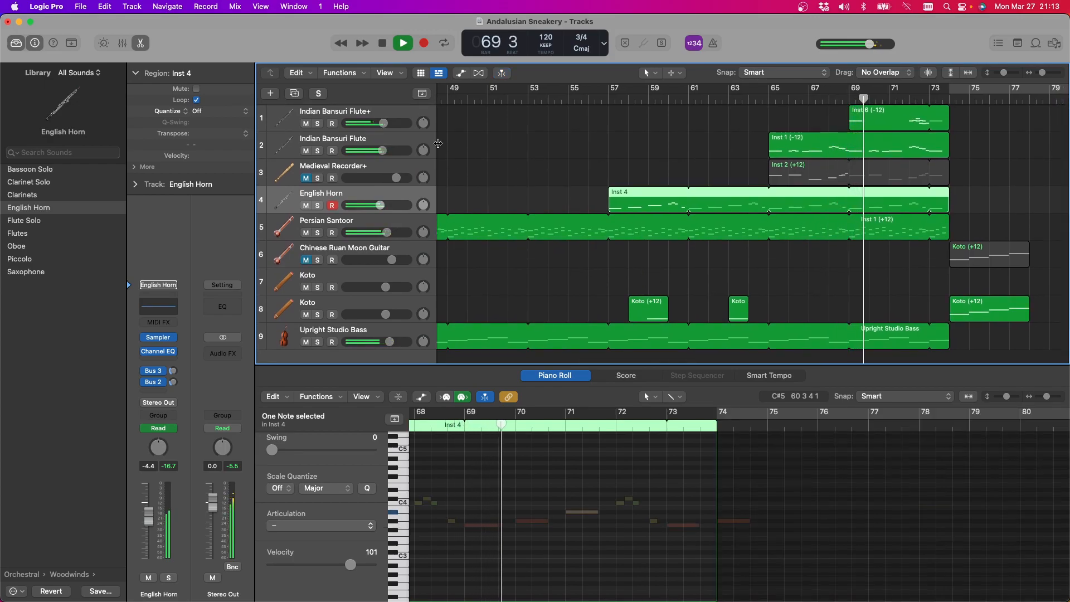
Unmute the Medieval Recorder+ track during playback, and temporarily mute the Indian Bansuri Flute+ track for comparison
{"action": "left_click", "coordinate": [305, 123]}
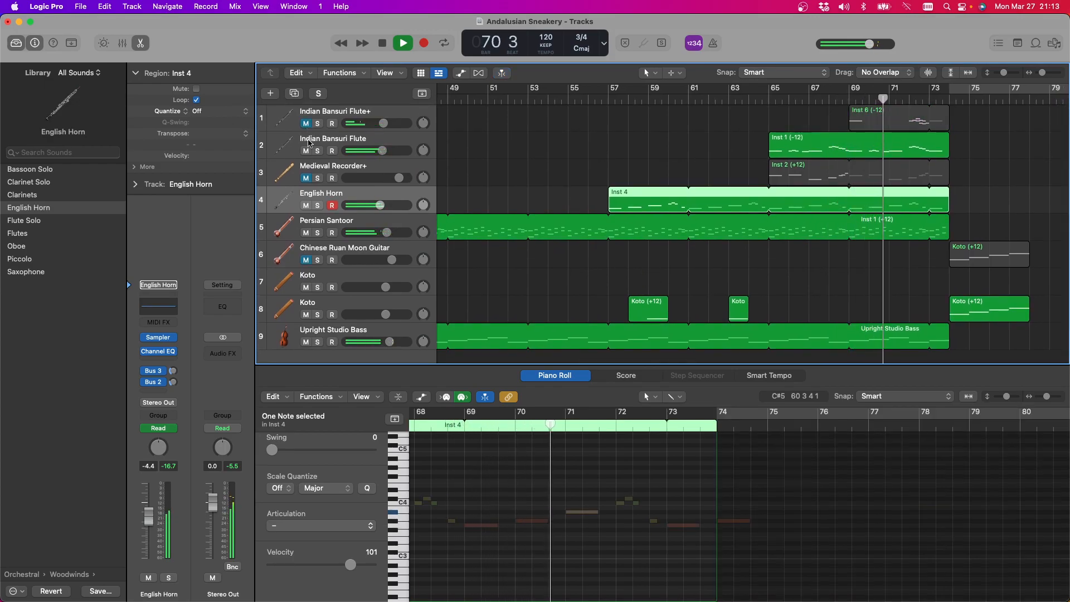
{"action": "left_click", "coordinate": [305, 178]}
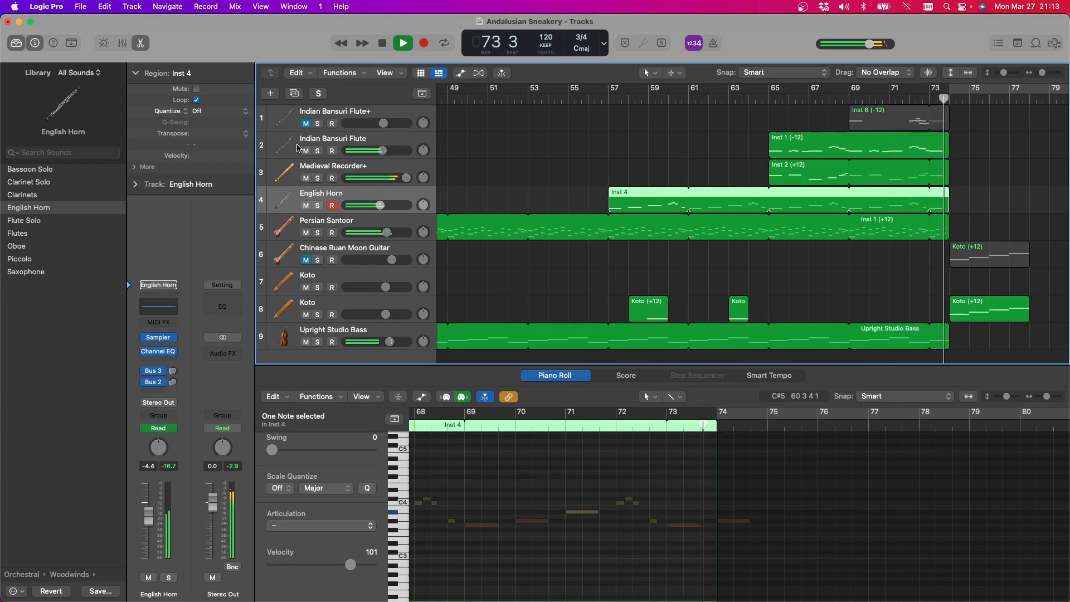
{"action": "left_click", "coordinate": [305, 124]}
Stop playback and move the two Koto regions on tracks 6 and 8 from bar 74 to bar 81
{"action": "scroll", "coordinate": [641, 190], "scroll_direction": "right", "scroll_amount": 10}
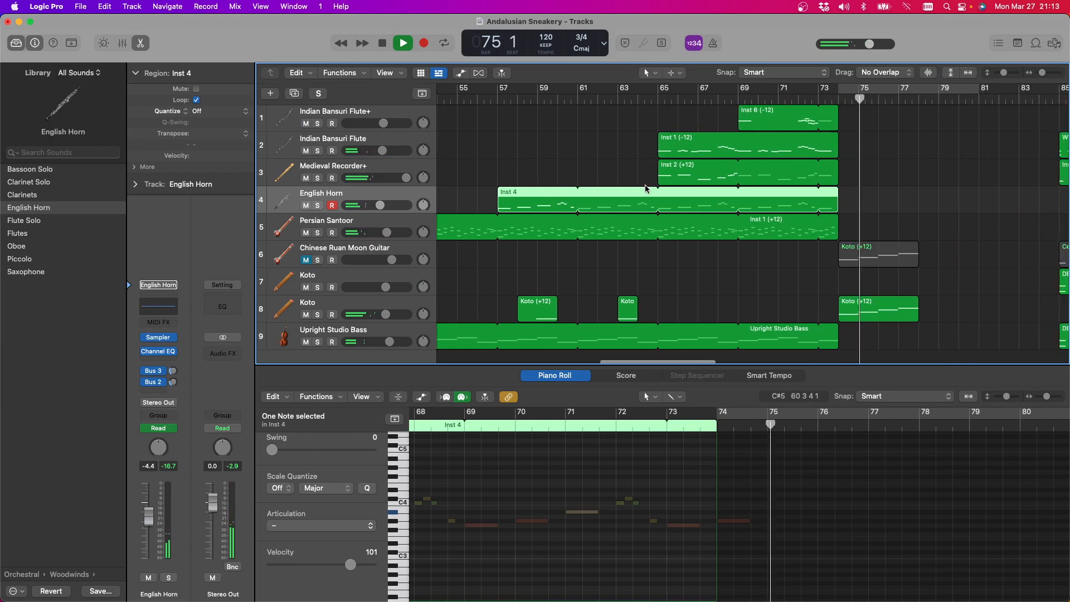
{"action": "scroll", "coordinate": [630, 187], "scroll_direction": "right", "scroll_amount": 3}
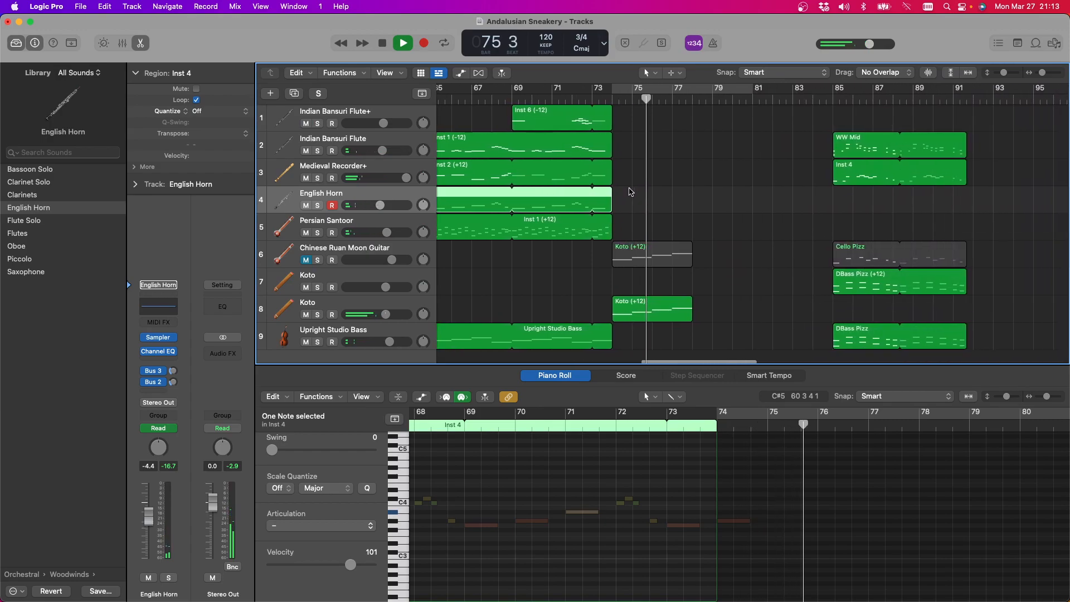
{"action": "left_click", "coordinate": [627, 221]}
{"action": "left_click_drag", "start_coordinate": [625, 220], "coordinate": [659, 315]}
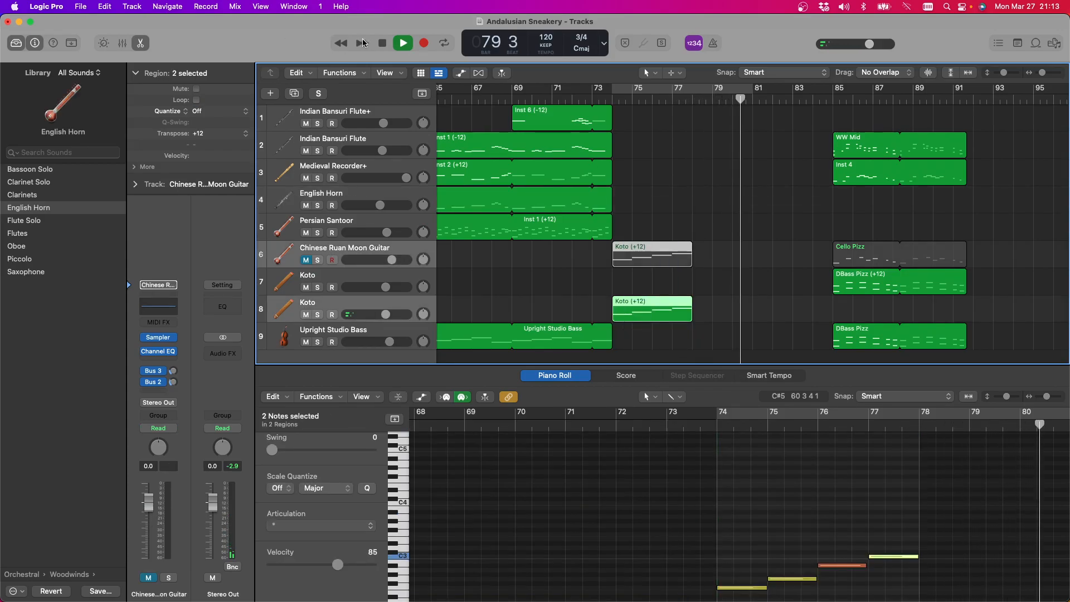
{"action": "left_click", "coordinate": [385, 43]}
{"action": "left_click_drag", "start_coordinate": [627, 249], "coordinate": [767, 249]}
Show the notes of the Persian Santoor's Inst 1 region, and switch to OBS Studio
{"action": "scroll", "coordinate": [622, 235], "scroll_direction": "left", "scroll_amount": 3}
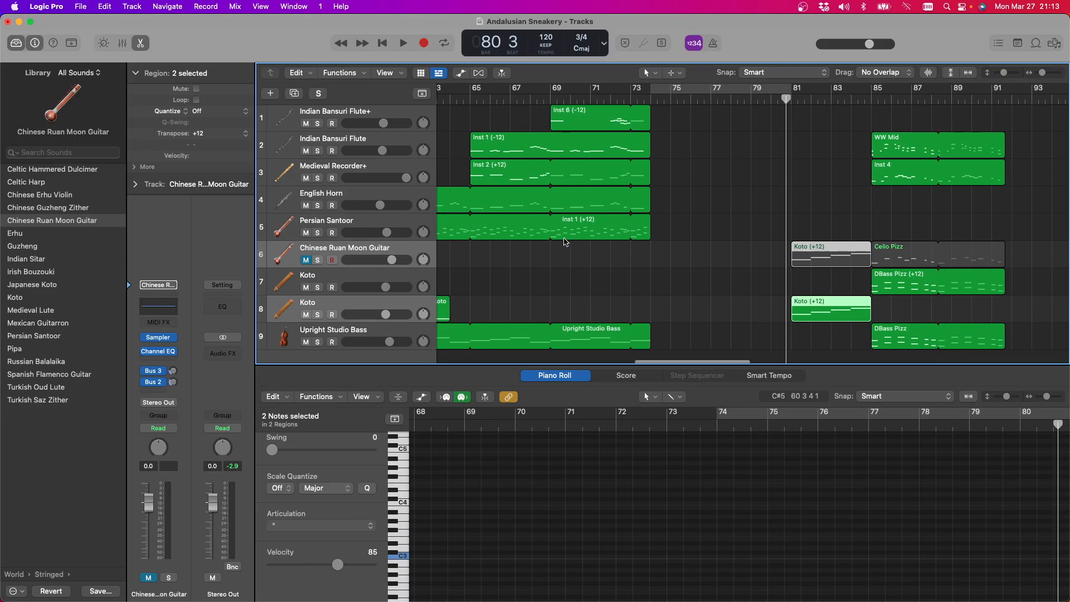
{"action": "left_click", "coordinate": [508, 228]}
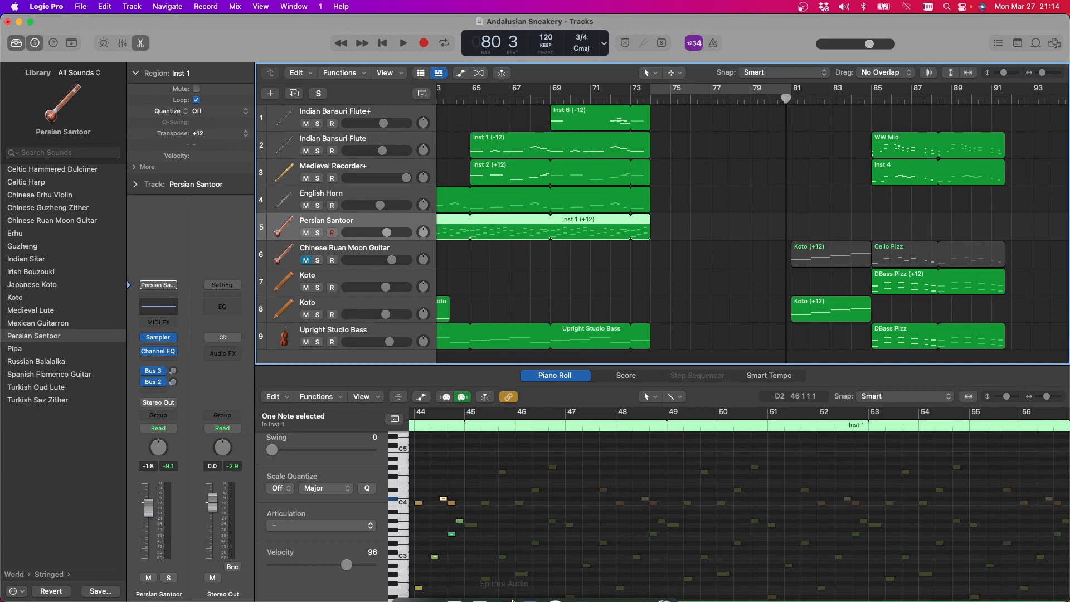
{"action": "mouse_move", "coordinate": [593, 600]}
{"action": "left_click", "coordinate": [632, 584]}
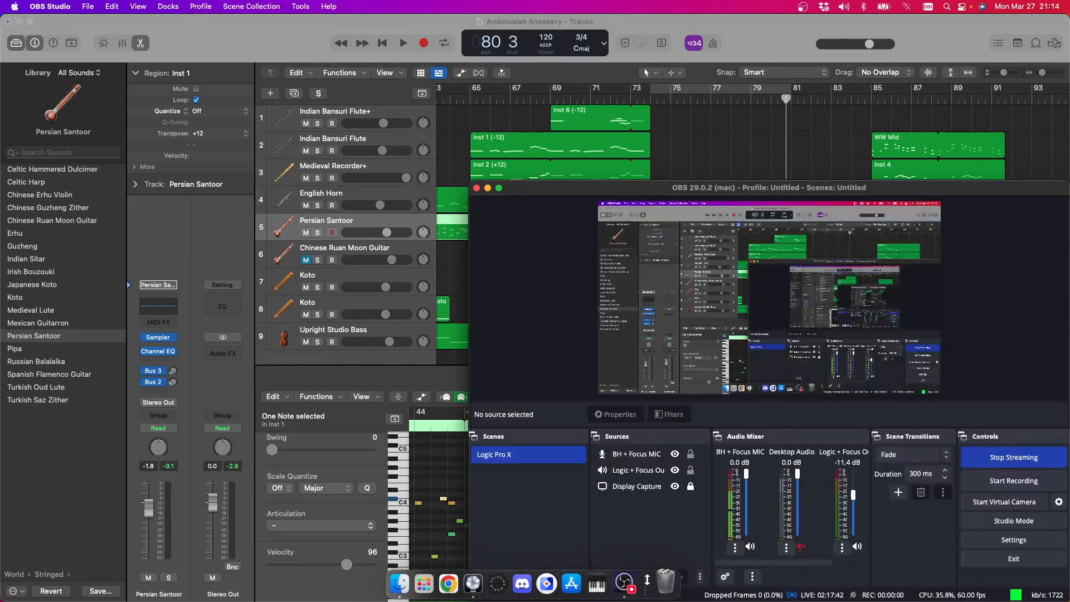